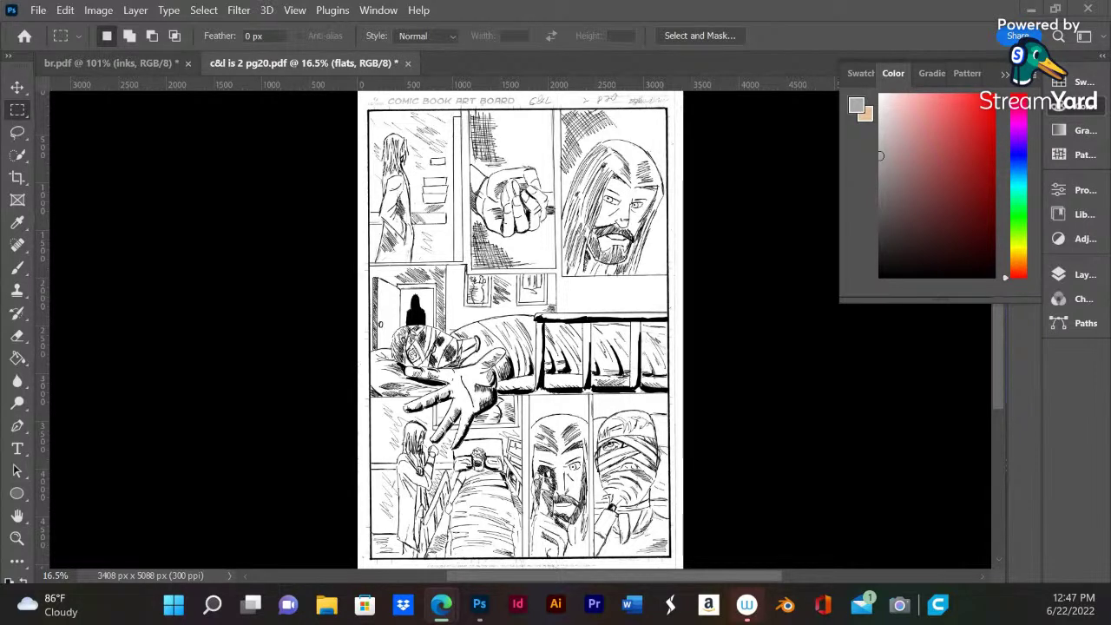
- Subtract the white gutters between the panels and the blank caption strip from the page's panel selection with the Rectangular Marquee
{"action": "left_click", "coordinate": [444, 330]}
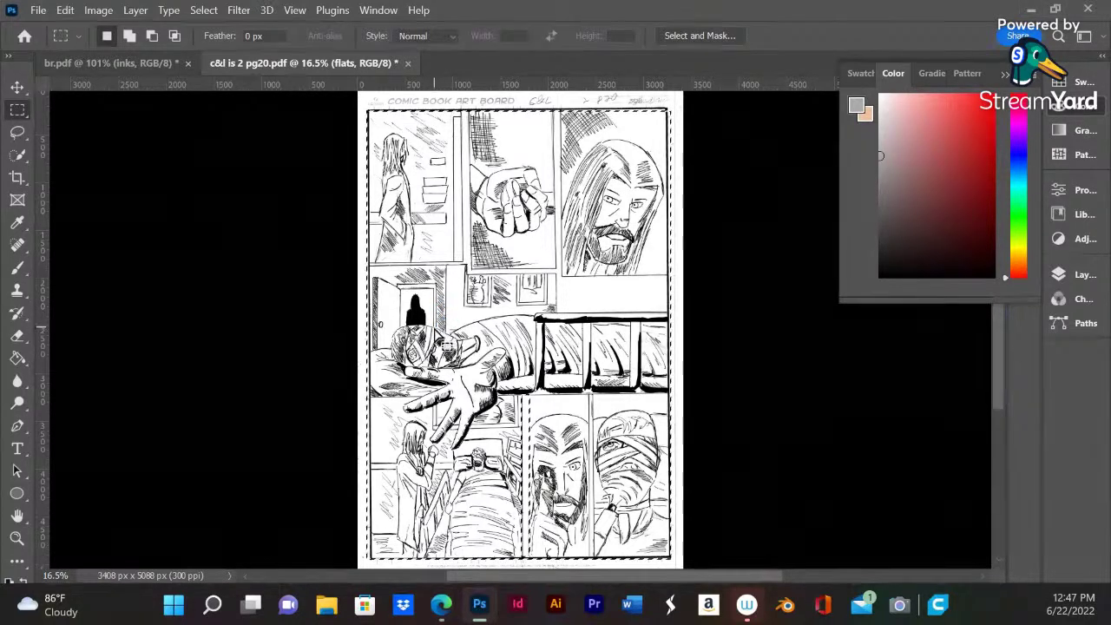
{"action": "key", "text": "alt"}
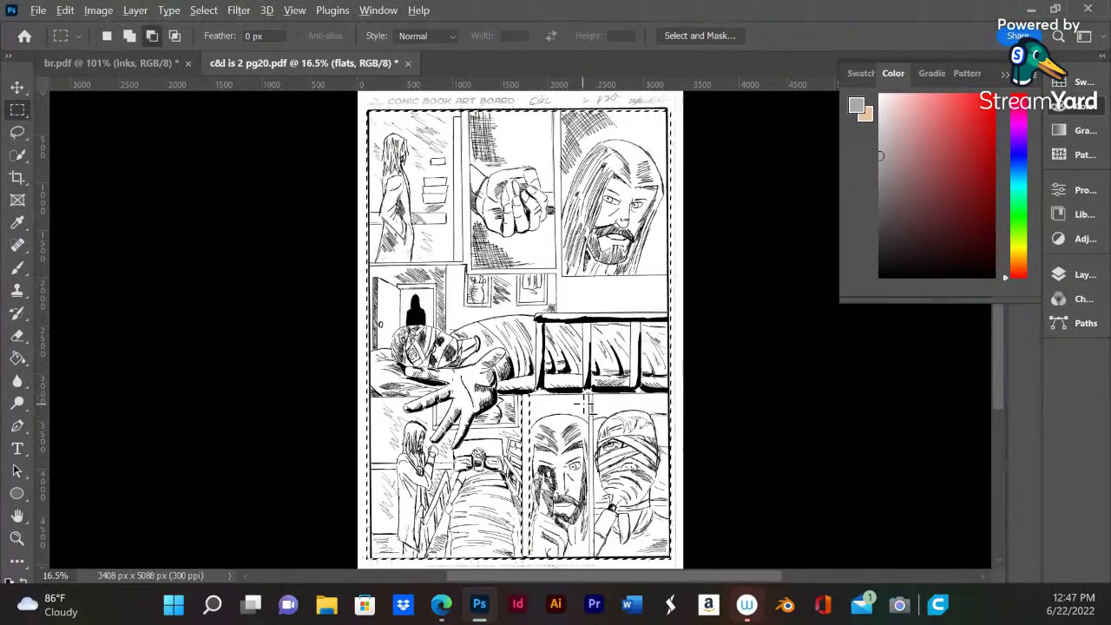
{"action": "left_click_drag", "start_coordinate": [591, 393], "coordinate": [593, 559]}
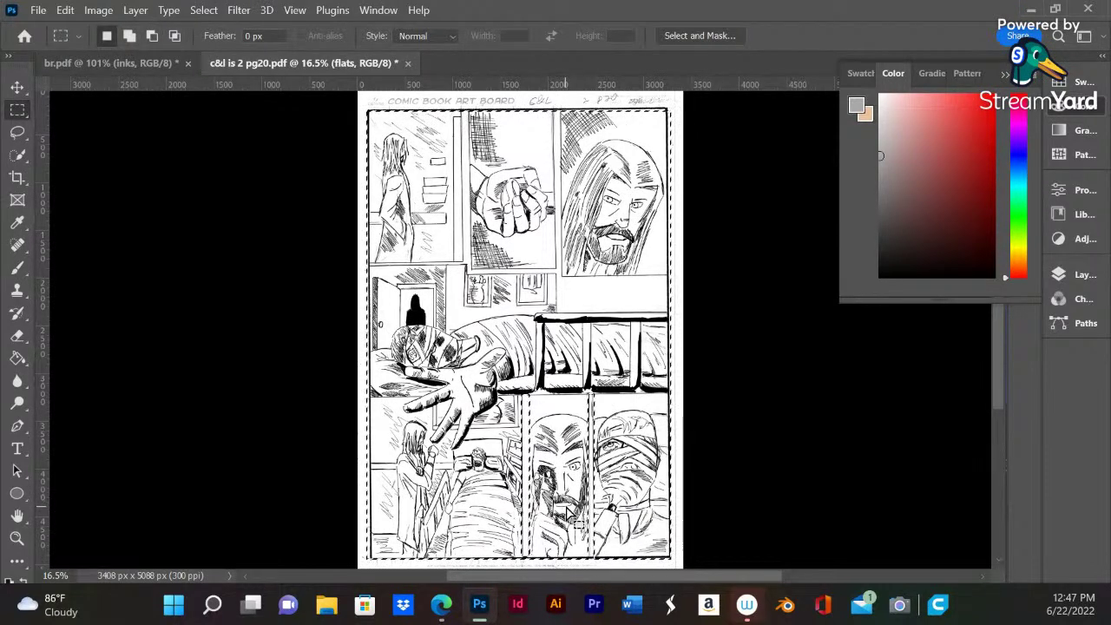
{"action": "key", "text": "alt"}
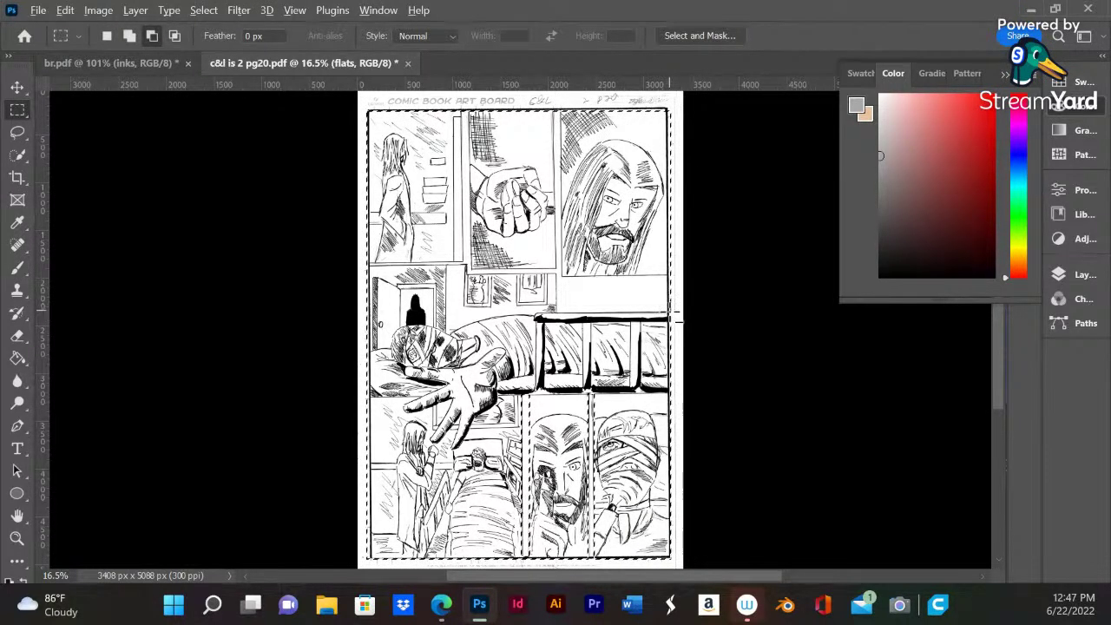
{"action": "left_click_drag", "start_coordinate": [671, 310], "coordinate": [557, 276]}
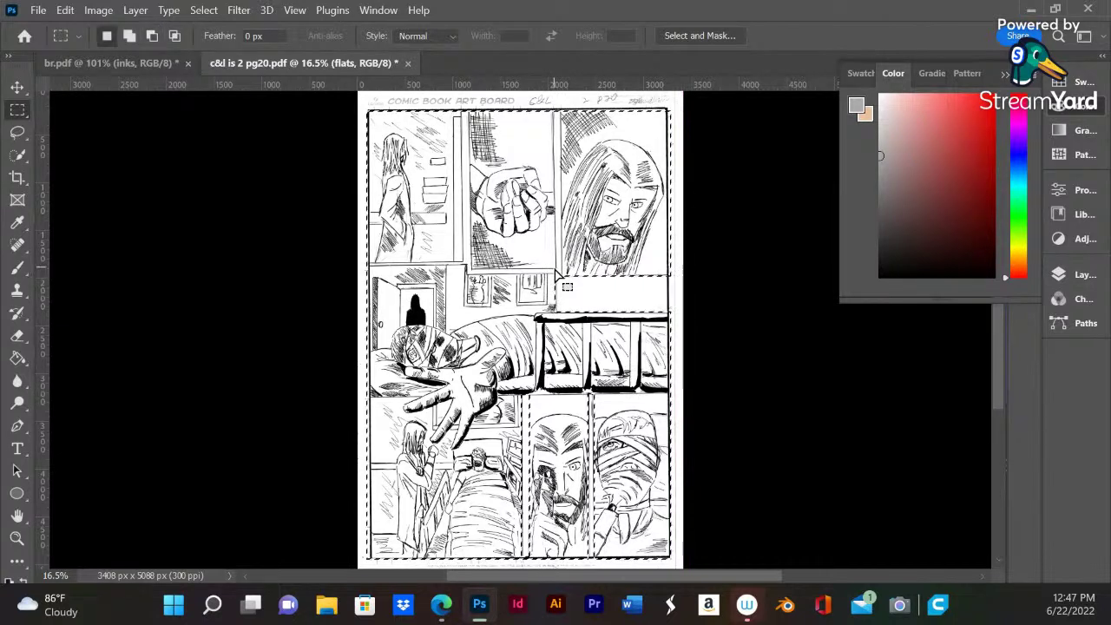
{"action": "left_click_drag", "start_coordinate": [552, 108], "coordinate": [558, 269]}
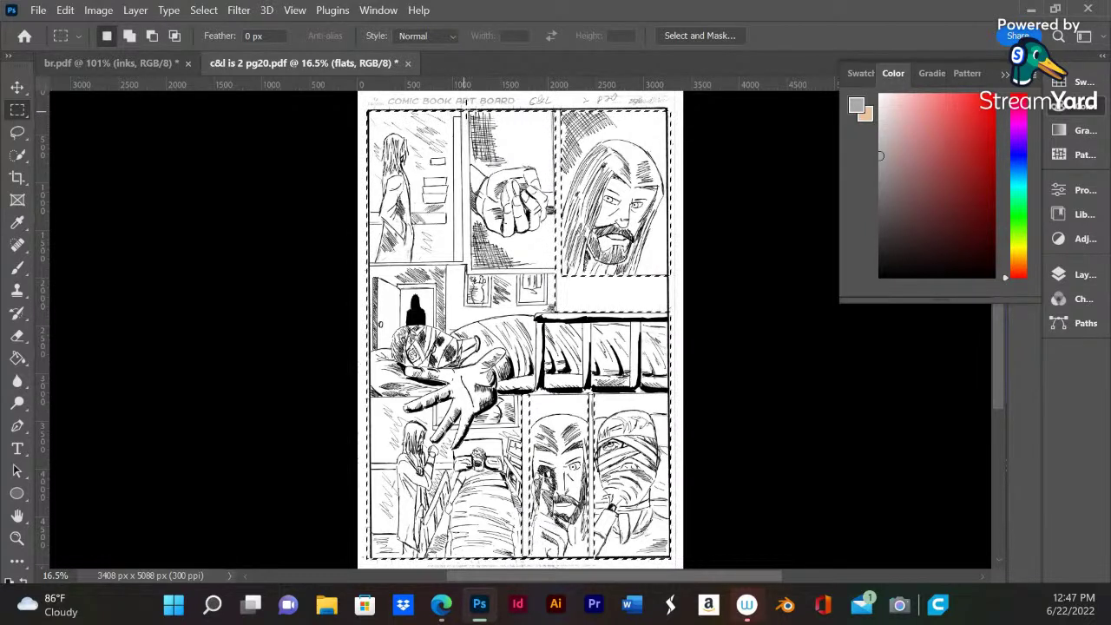
{"action": "left_click_drag", "start_coordinate": [462, 112], "coordinate": [466, 260]}
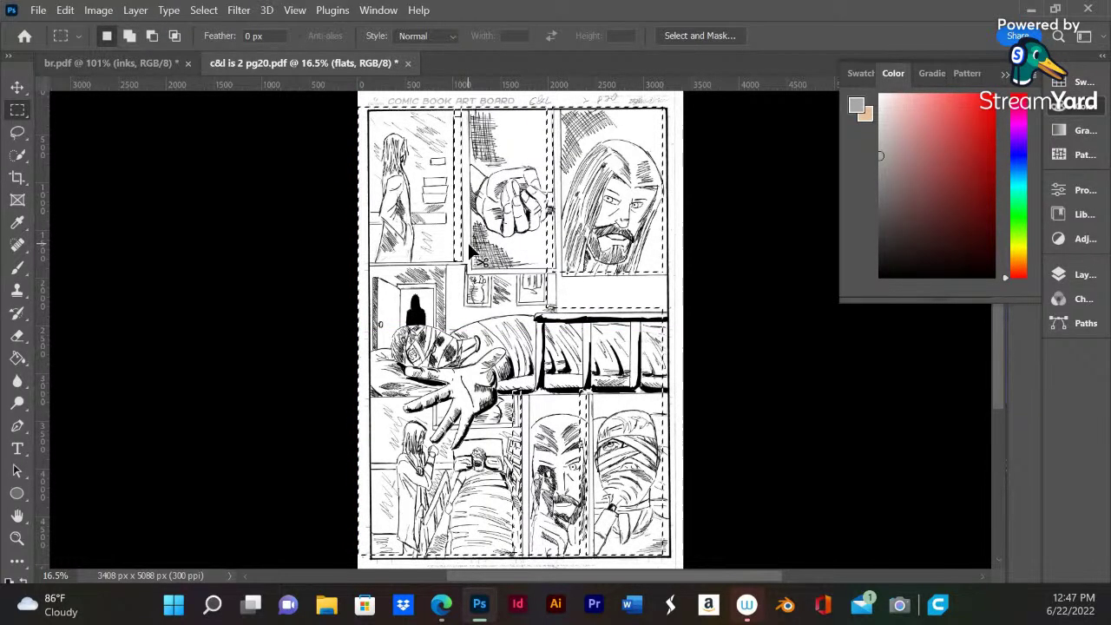
- Fill the selected panels with the grey foreground colour on the flats layer, and clear the selection
{"action": "left_click", "coordinate": [17, 358]}
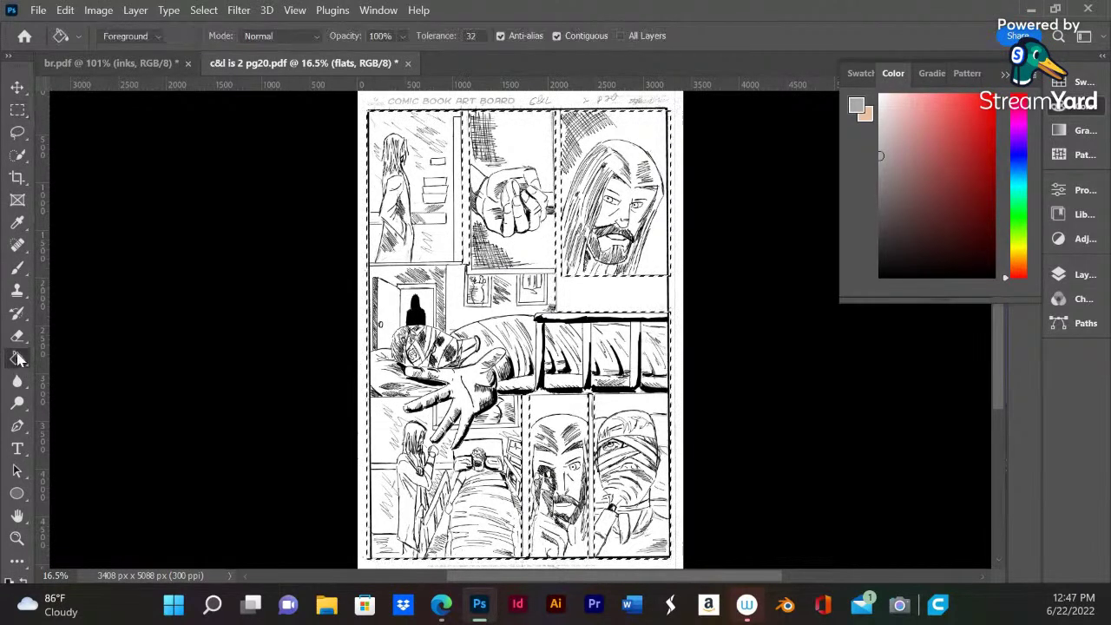
{"action": "left_click", "coordinate": [1046, 276]}
{"action": "left_click", "coordinate": [488, 415]}
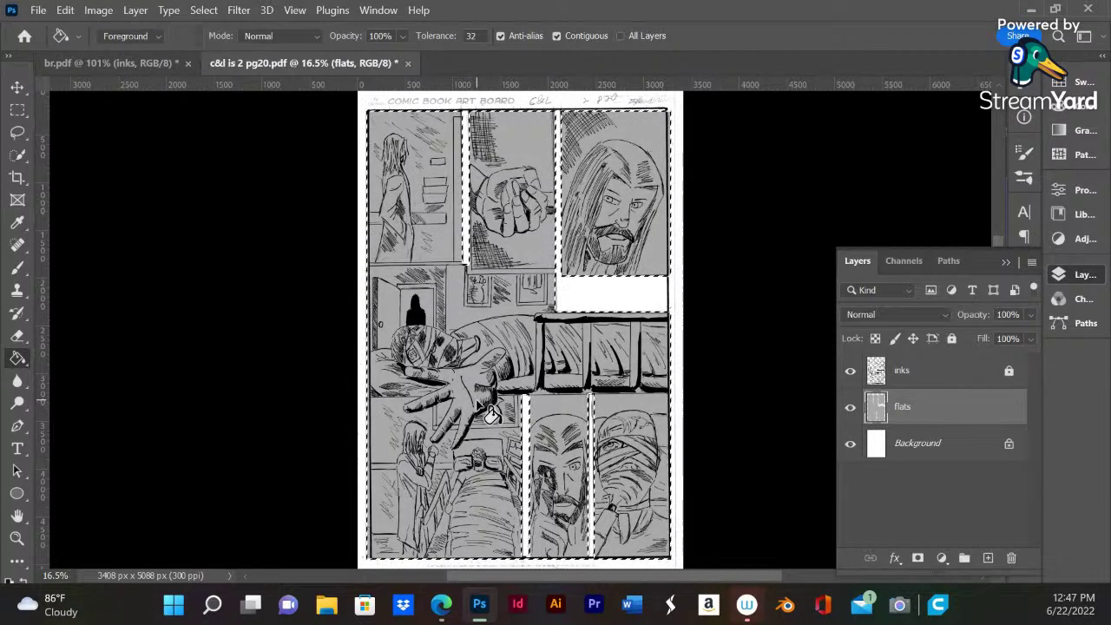
{"action": "key", "text": "ctrl+d"}
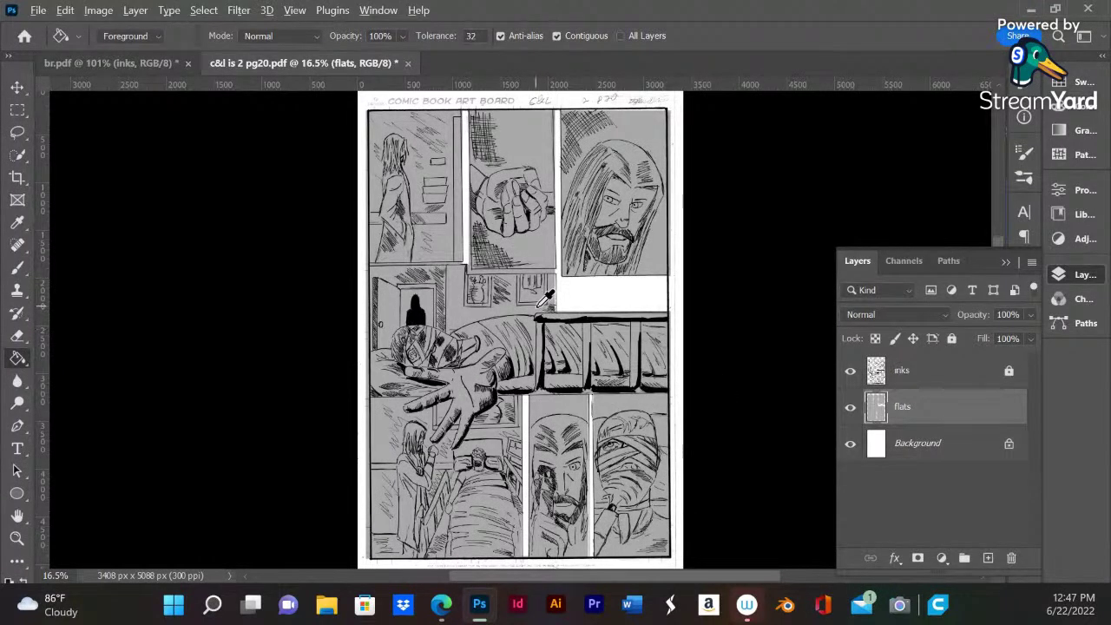
- Open C&L issue 2 page 8 prog.pdf from the recent files, sample the bearded man's skin tone and return to c&l is 2 pg20.pdf
{"action": "scroll", "coordinate": [542, 299], "scroll_direction": "up", "scroll_amount": 3}
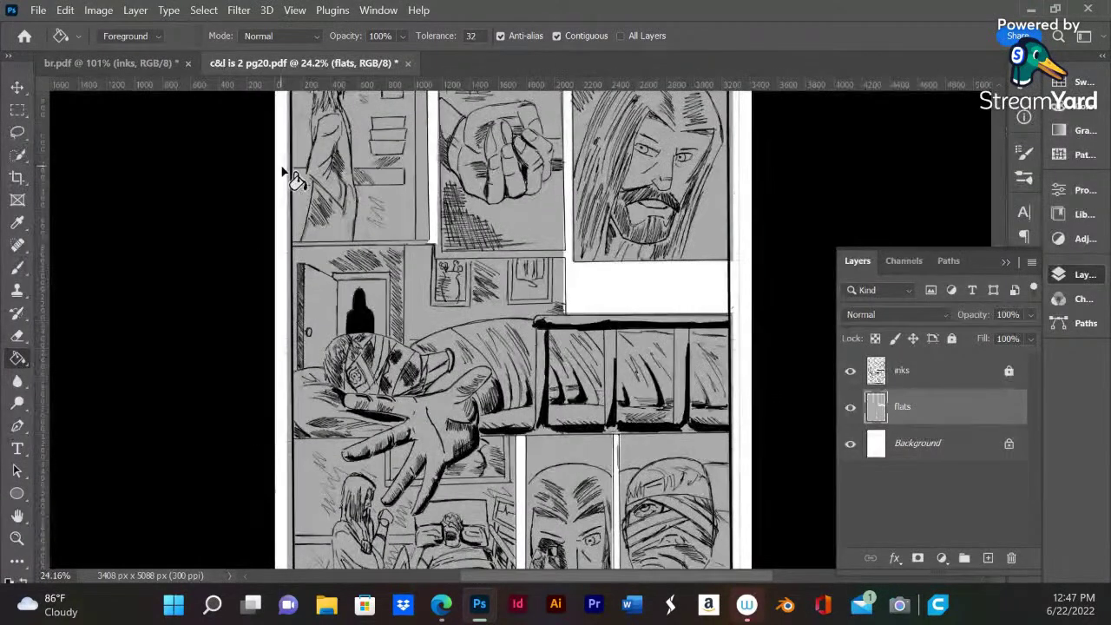
{"action": "left_click", "coordinate": [24, 35]}
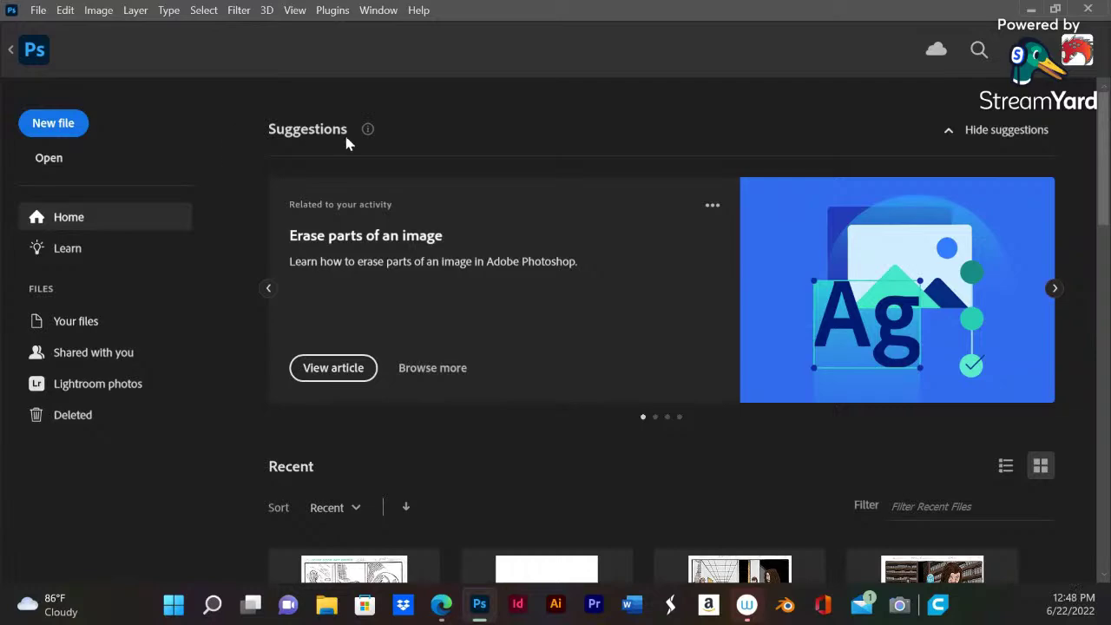
{"action": "scroll", "coordinate": [417, 260], "scroll_direction": "down", "scroll_amount": 7}
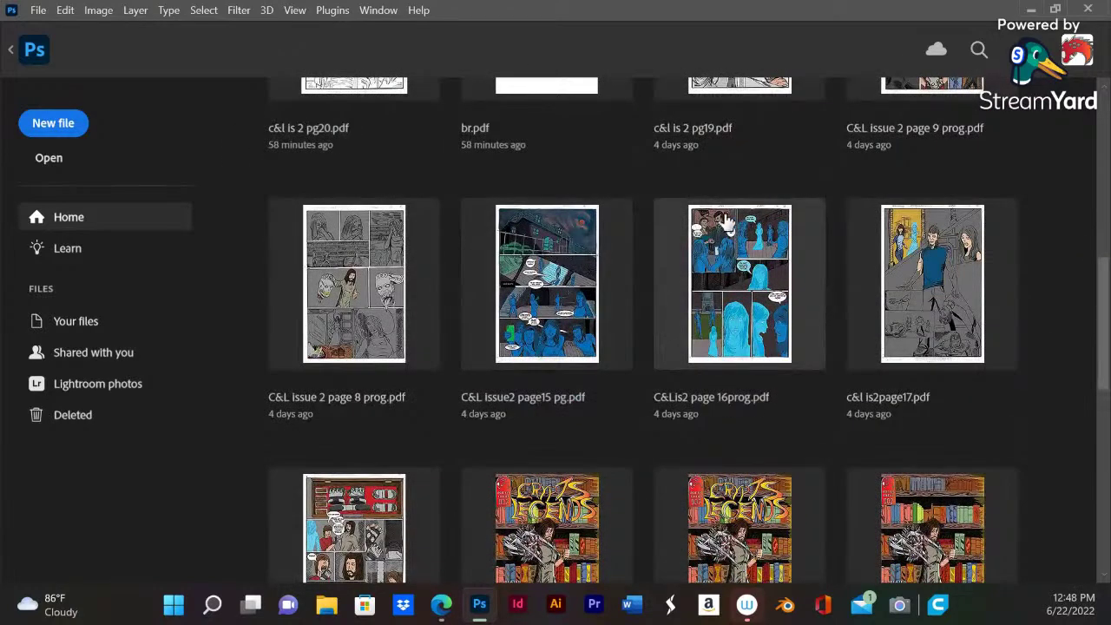
{"action": "left_click", "coordinate": [373, 299]}
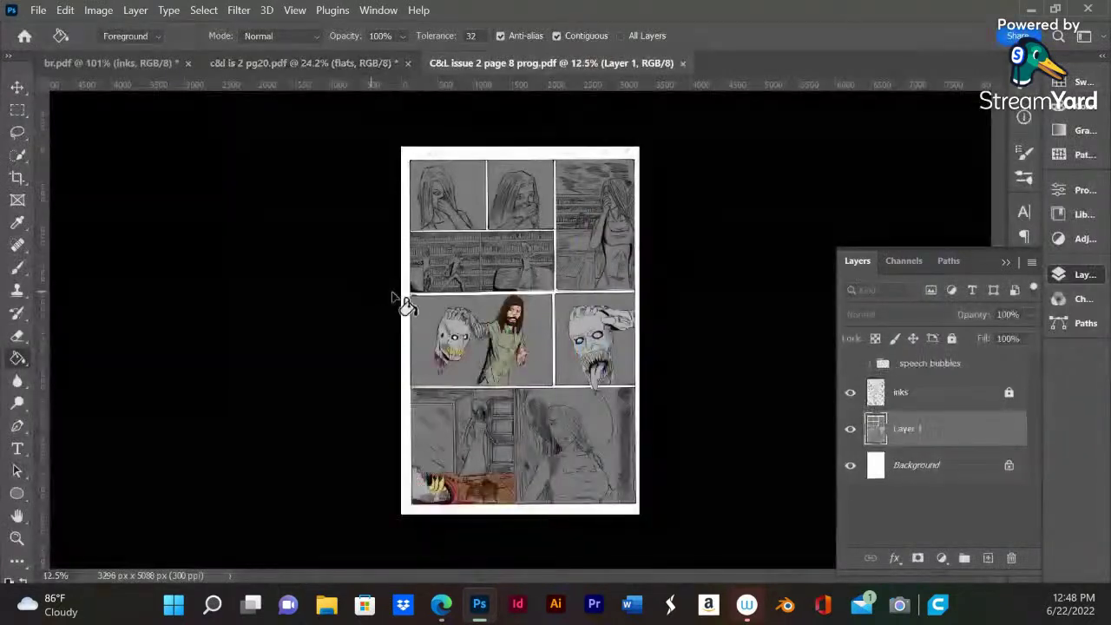
{"action": "scroll", "coordinate": [503, 347], "scroll_direction": "up", "scroll_amount": 3}
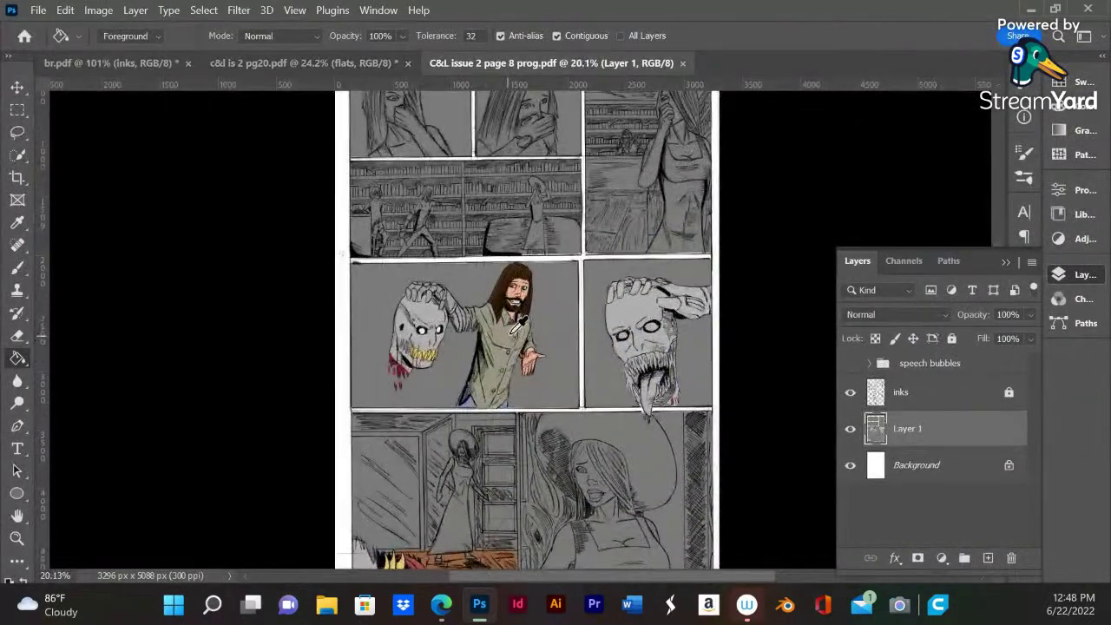
{"action": "left_click", "coordinate": [239, 66]}
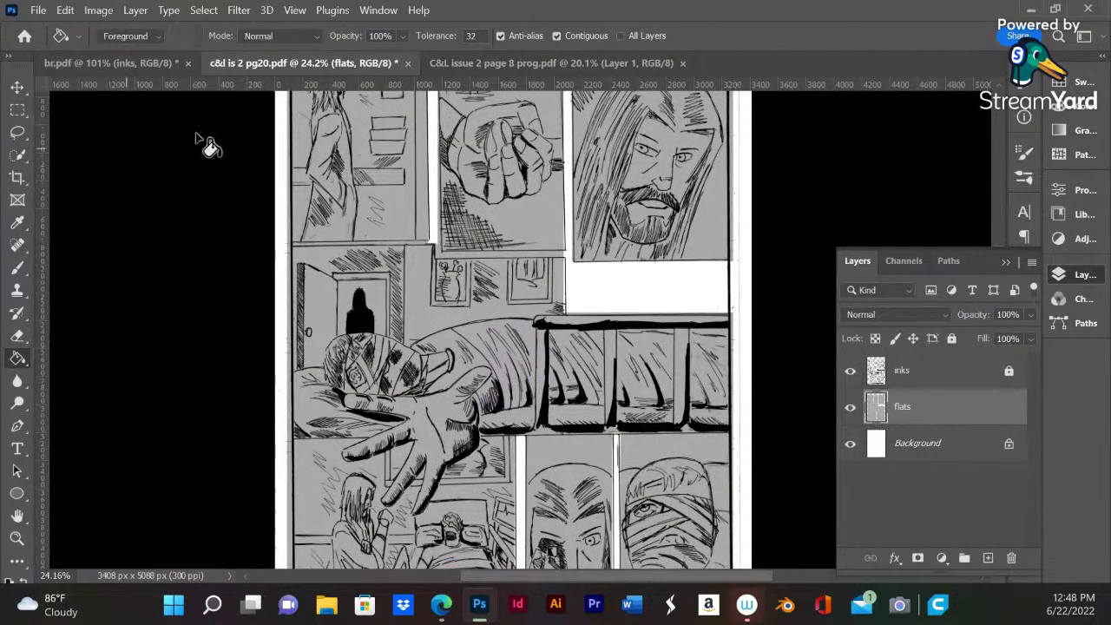
{"action": "left_click", "coordinate": [472, 66]}
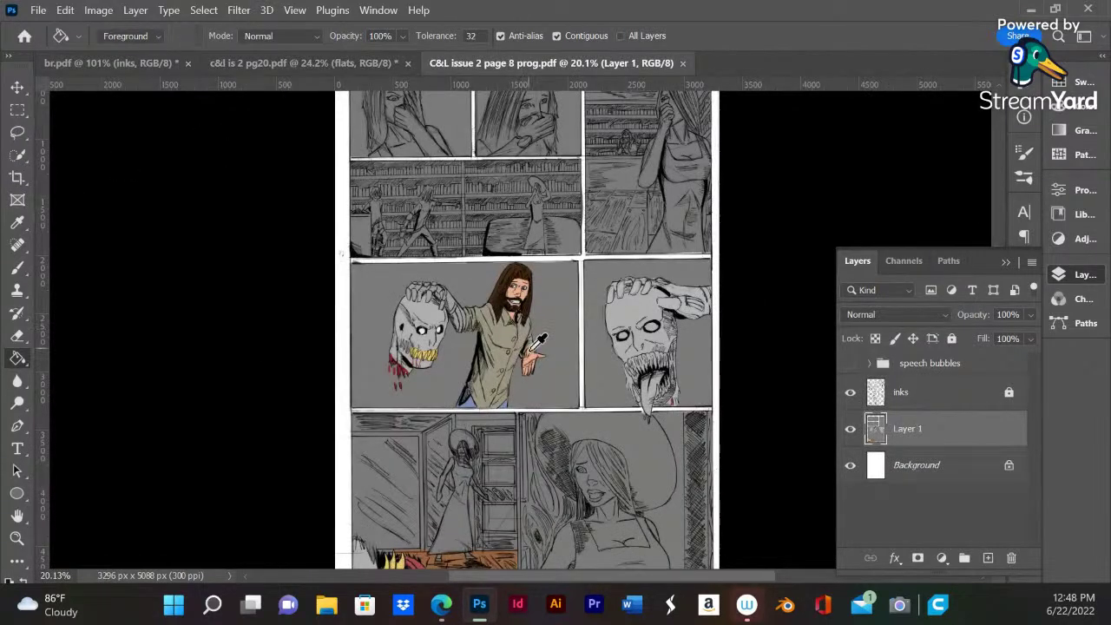
{"action": "left_click", "coordinate": [346, 66]}
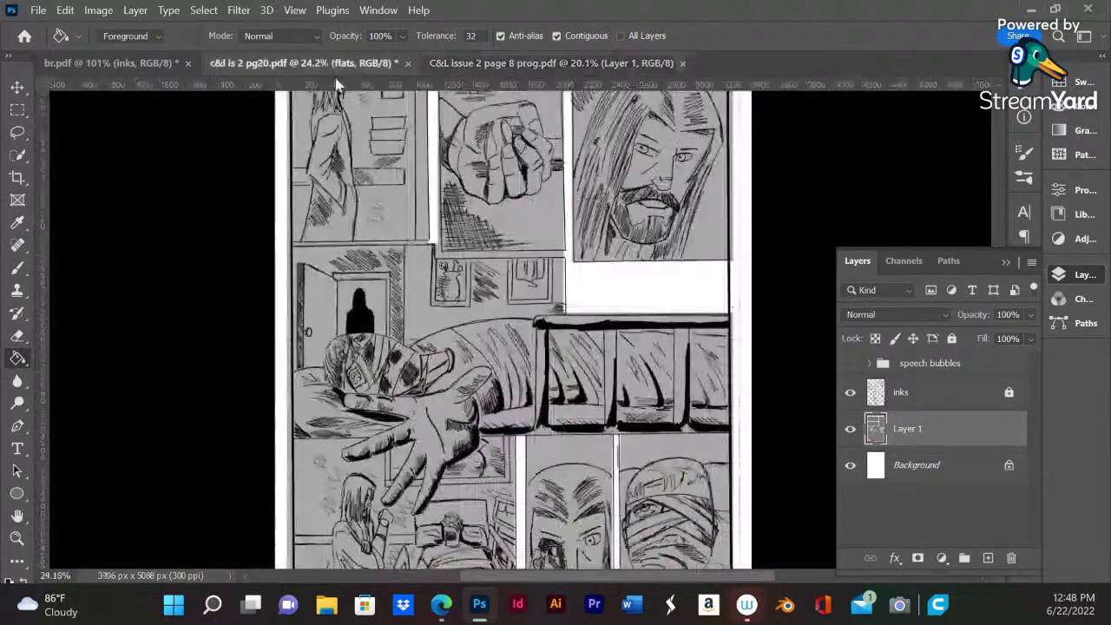
- Paint the bearded man's face and neck and the neighbouring fist in the top row with the skin tone, using a 136 px hard round brush
{"action": "left_click", "coordinate": [16, 267]}
{"action": "right_click", "coordinate": [651, 222]}
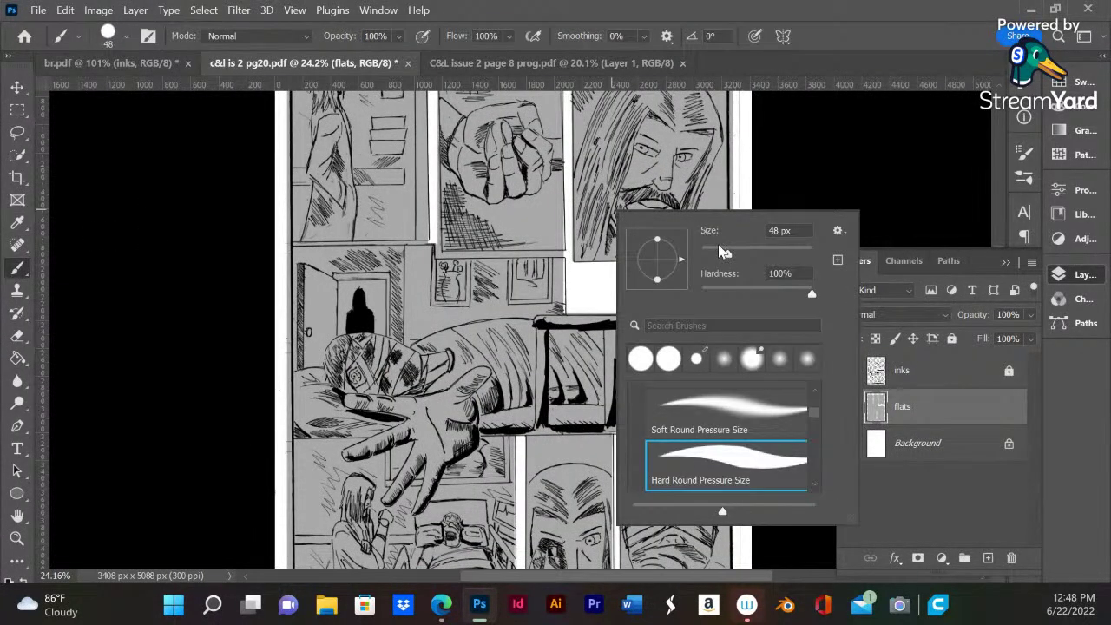
{"action": "left_click_drag", "start_coordinate": [739, 251], "coordinate": [756, 254]}
{"action": "key", "text": "Return"}
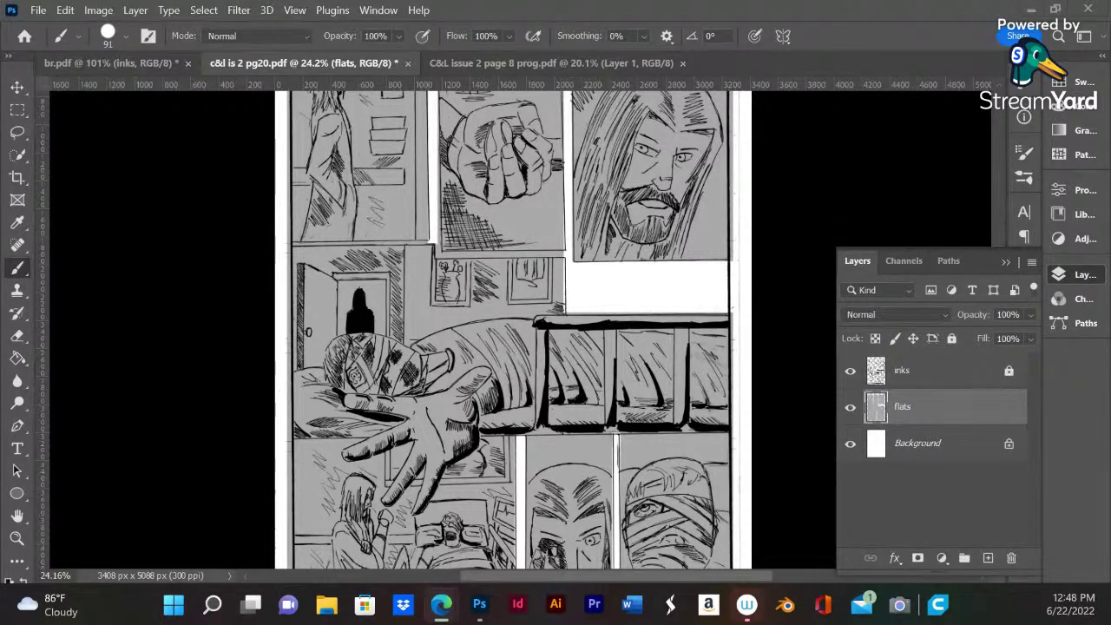
{"action": "left_click_drag", "start_coordinate": [632, 210], "coordinate": [642, 217]}
{"action": "right_click", "coordinate": [630, 226]}
{"action": "left_click_drag", "start_coordinate": [762, 272], "coordinate": [783, 272]}
{"action": "key", "text": "Return"}
{"action": "mouse_move", "coordinate": [632, 204]}
{"action": "left_mouse_down"}
{"action": "mouse_move", "coordinate": [666, 217]}
{"action": "mouse_move", "coordinate": [625, 184]}
{"action": "mouse_move", "coordinate": [651, 163]}
{"action": "mouse_move", "coordinate": [664, 195]}
{"action": "mouse_move", "coordinate": [642, 149]}
{"action": "mouse_move", "coordinate": [655, 130]}
{"action": "mouse_move", "coordinate": [680, 160]}
{"action": "mouse_move", "coordinate": [691, 141]}
{"action": "mouse_move", "coordinate": [699, 156]}
{"action": "mouse_move", "coordinate": [678, 196]}
{"action": "left_mouse_up"}
{"action": "mouse_move", "coordinate": [651, 247]}
{"action": "left_mouse_down"}
{"action": "mouse_move", "coordinate": [611, 250]}
{"action": "mouse_move", "coordinate": [619, 233]}
{"action": "mouse_move", "coordinate": [649, 257]}
{"action": "mouse_move", "coordinate": [608, 248]}
{"action": "left_mouse_up"}
{"action": "mouse_move", "coordinate": [469, 117]}
{"action": "left_mouse_down"}
{"action": "mouse_move", "coordinate": [451, 139]}
{"action": "mouse_move", "coordinate": [460, 189]}
{"action": "mouse_move", "coordinate": [486, 198]}
{"action": "mouse_move", "coordinate": [469, 139]}
{"action": "mouse_move", "coordinate": [486, 161]}
{"action": "mouse_move", "coordinate": [465, 178]}
{"action": "mouse_move", "coordinate": [508, 169]}
{"action": "mouse_move", "coordinate": [521, 139]}
{"action": "mouse_move", "coordinate": [486, 117]}
{"action": "mouse_move", "coordinate": [510, 147]}
{"action": "mouse_move", "coordinate": [534, 122]}
{"action": "left_mouse_up"}
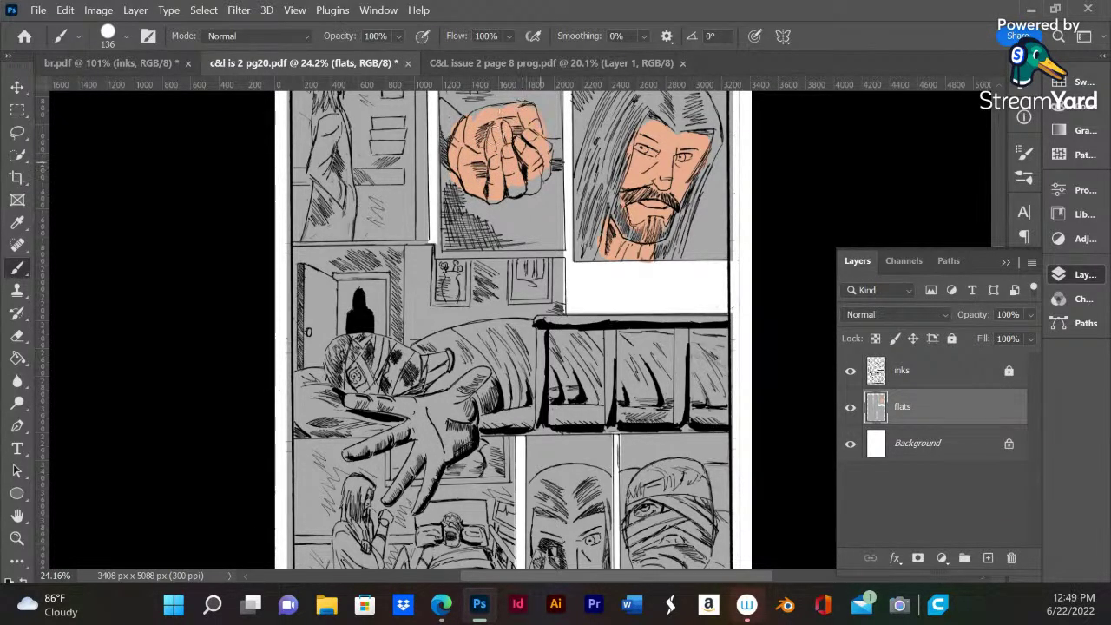
{"action": "mouse_move", "coordinate": [533, 165]}
{"action": "left_mouse_down"}
{"action": "mouse_move", "coordinate": [542, 180]}
{"action": "mouse_move", "coordinate": [489, 199]}
{"action": "left_mouse_up"}
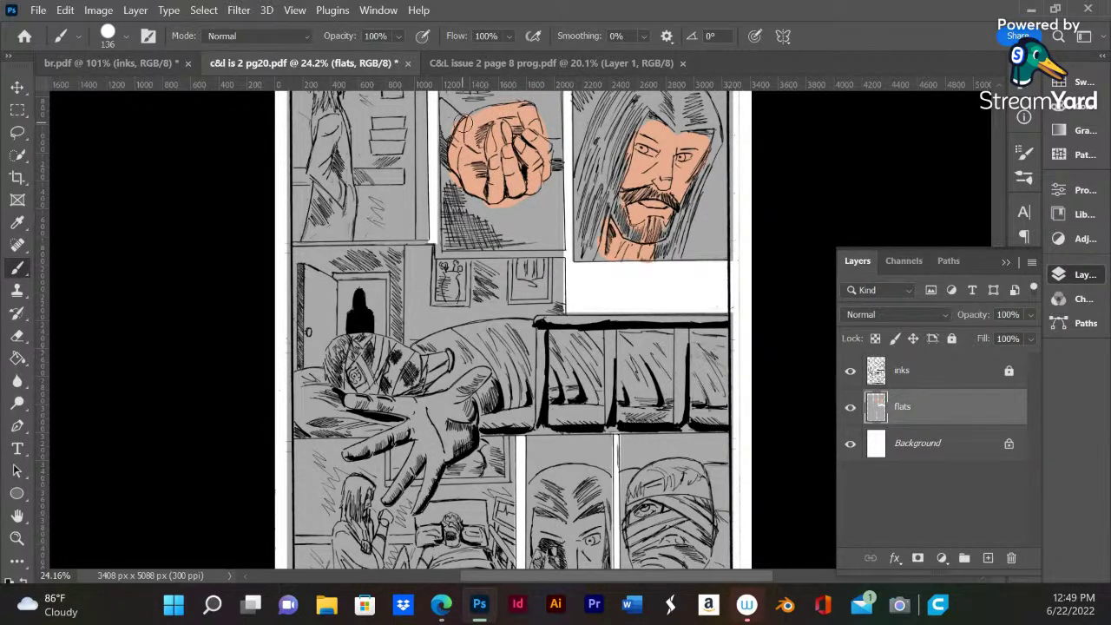
- Paint the bearded man's face in the bottom-row close-up and the standing figure's hand beside the bed with the skin tone
{"action": "scroll", "coordinate": [400, 328], "scroll_direction": "down", "scroll_amount": 5}
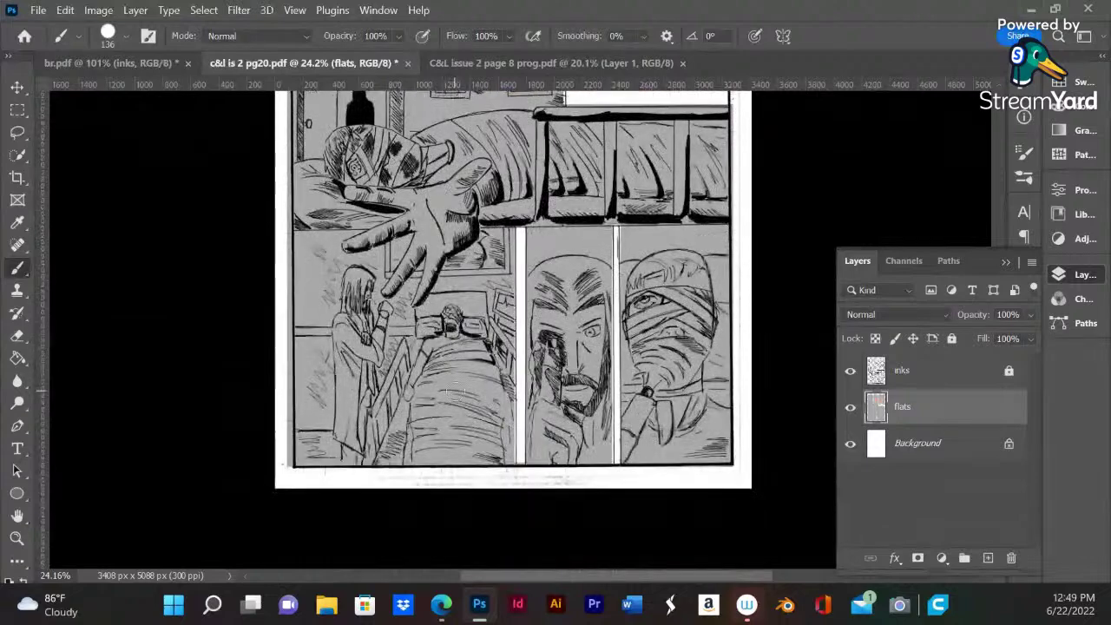
{"action": "scroll", "coordinate": [510, 473], "scroll_direction": "up", "scroll_amount": 4}
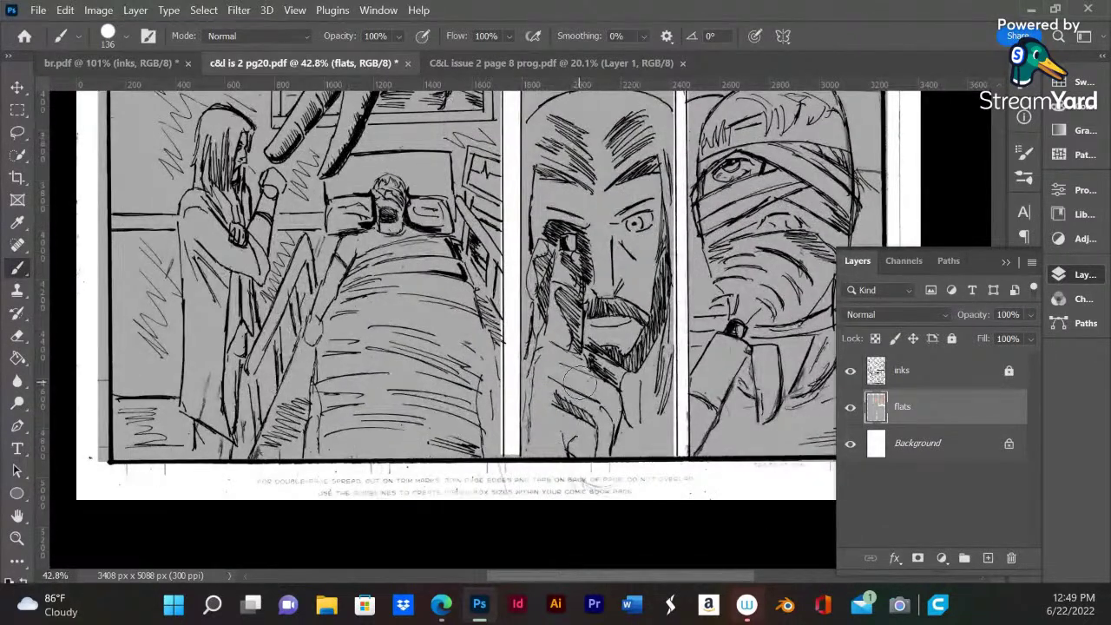
{"action": "mouse_move", "coordinate": [540, 178]}
{"action": "left_mouse_down"}
{"action": "mouse_move", "coordinate": [538, 227]}
{"action": "mouse_move", "coordinate": [562, 212]}
{"action": "mouse_move", "coordinate": [587, 225]}
{"action": "mouse_move", "coordinate": [603, 291]}
{"action": "mouse_move", "coordinate": [594, 332]}
{"action": "mouse_move", "coordinate": [609, 337]}
{"action": "mouse_move", "coordinate": [649, 269]}
{"action": "mouse_move", "coordinate": [649, 189]}
{"action": "mouse_move", "coordinate": [545, 190]}
{"action": "mouse_move", "coordinate": [587, 210]}
{"action": "mouse_move", "coordinate": [609, 256]}
{"action": "mouse_move", "coordinate": [610, 321]}
{"action": "left_mouse_up"}
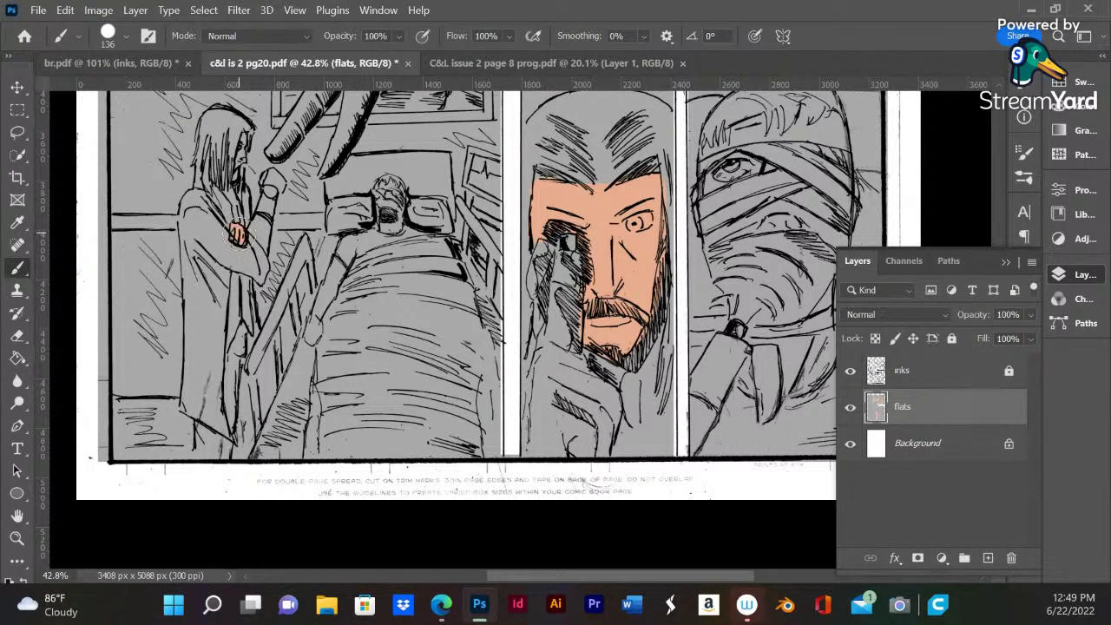
{"action": "left_click_drag", "start_coordinate": [237, 233], "coordinate": [235, 235]}
- Paint the long-haired figure's face in the page's first panel with the skin tone
{"action": "scroll", "coordinate": [582, 391], "scroll_direction": "down", "scroll_amount": 2}
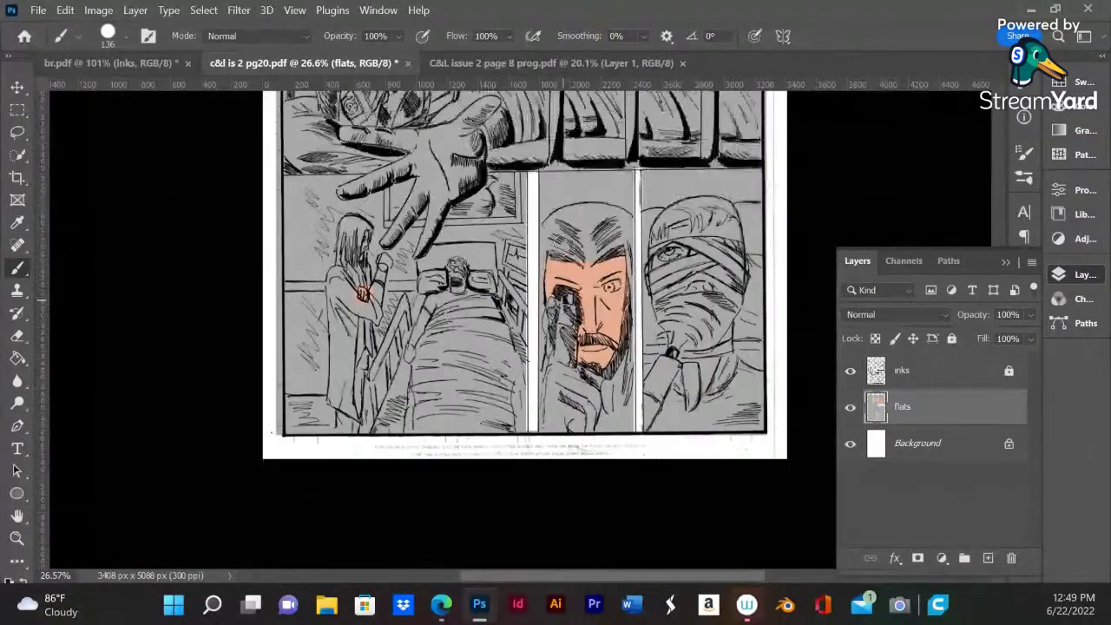
{"action": "scroll", "coordinate": [559, 244], "scroll_direction": "up", "scroll_amount": 3}
{"action": "scroll", "coordinate": [560, 245], "scroll_direction": "up", "scroll_amount": 3}
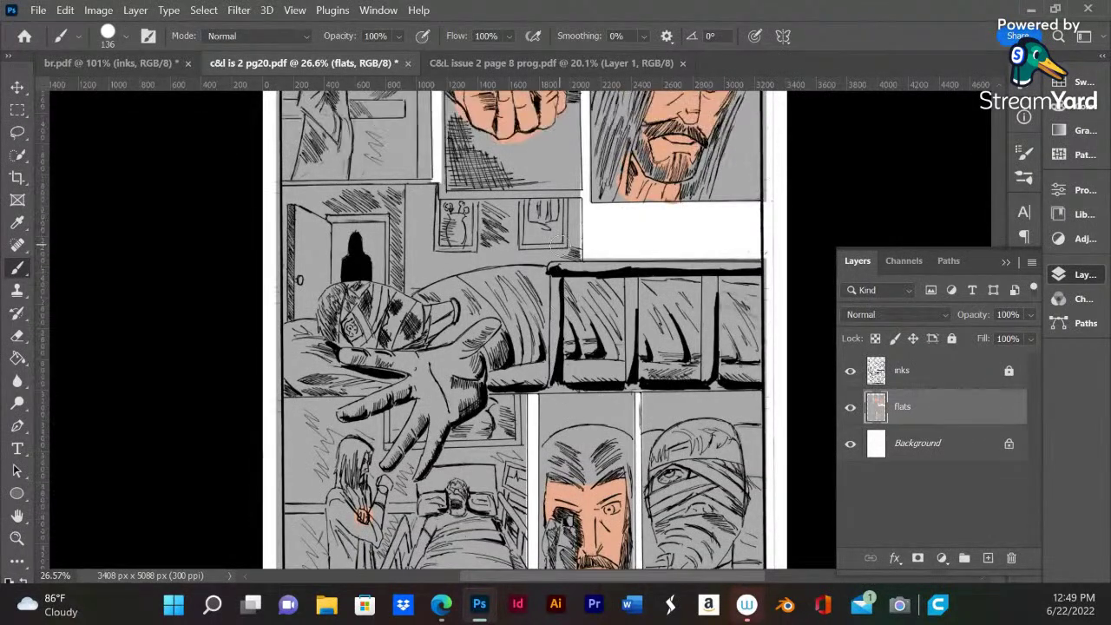
{"action": "scroll", "coordinate": [560, 245], "scroll_direction": "up", "scroll_amount": 2}
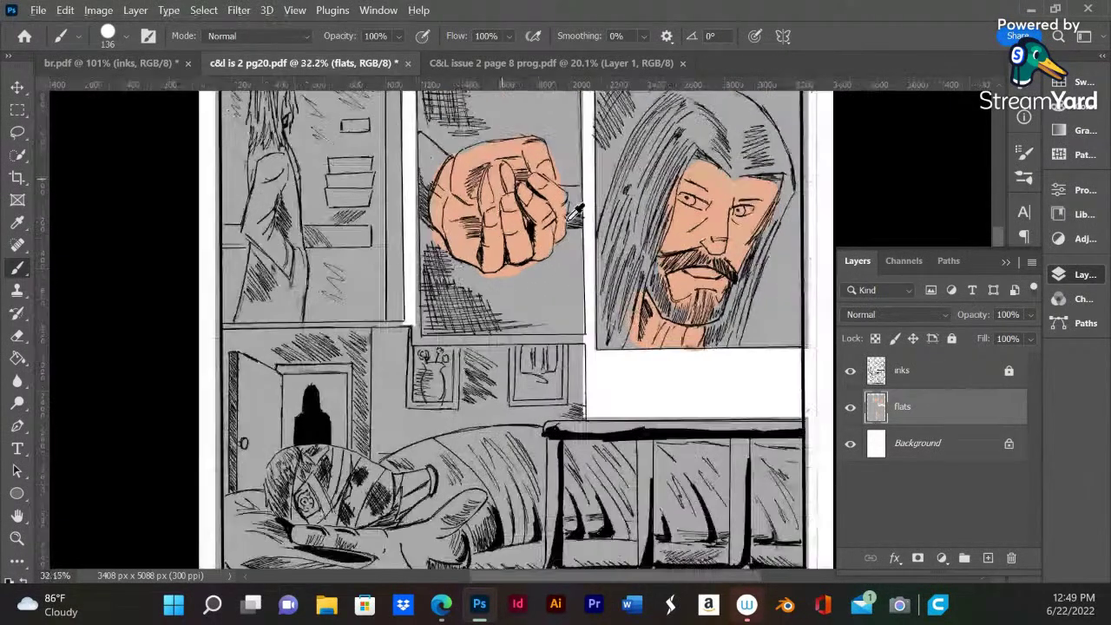
{"action": "scroll", "coordinate": [560, 244], "scroll_direction": "up", "scroll_amount": 1, "text": "alt"}
{"action": "scroll", "coordinate": [562, 234], "scroll_direction": "up", "scroll_amount": 1}
{"action": "mouse_move", "coordinate": [283, 169]}
{"action": "left_mouse_down"}
{"action": "mouse_move", "coordinate": [286, 191]}
{"action": "mouse_move", "coordinate": [275, 182]}
{"action": "mouse_move", "coordinate": [288, 165]}
{"action": "left_mouse_up"}
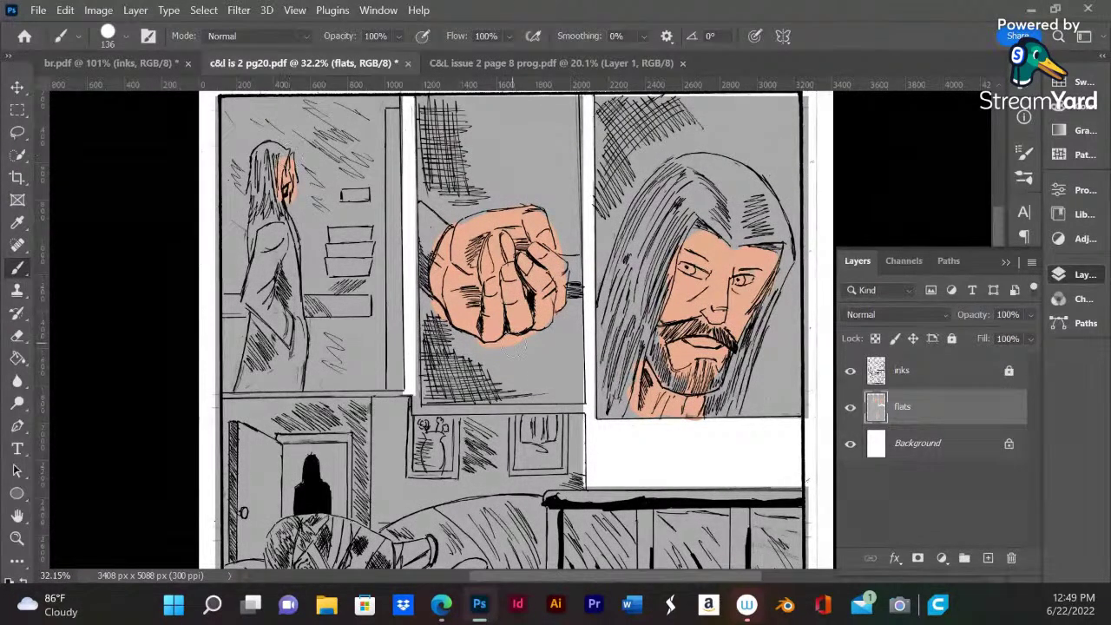
- Reduce the brush size to 42 px and cover the skin-tone overspill along the fist's lower edge with the background grey
{"action": "right_click", "coordinate": [511, 366]}
{"action": "left_click_drag", "start_coordinate": [673, 315], "coordinate": [626, 316]}
{"action": "key", "text": "Return"}
{"action": "left_click_drag", "start_coordinate": [475, 343], "coordinate": [526, 339]}
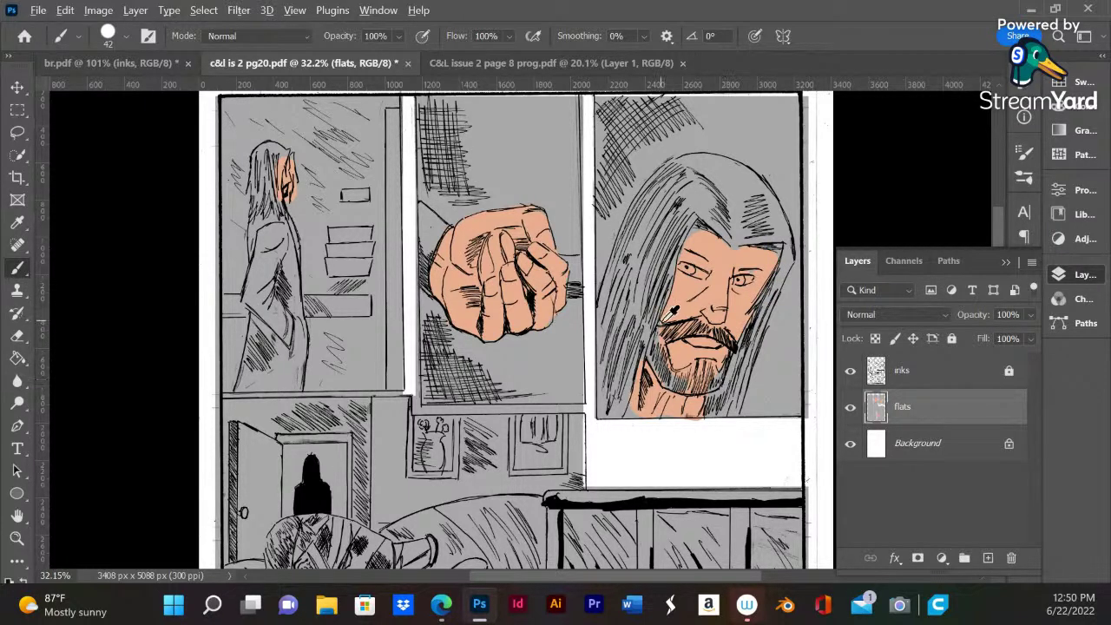
- Sample the bearded man's brown hair colour from C&L issue 2 page 8 prog.pdf and return to c&l is 2 pg20.pdf
{"action": "left_click", "coordinate": [550, 63]}
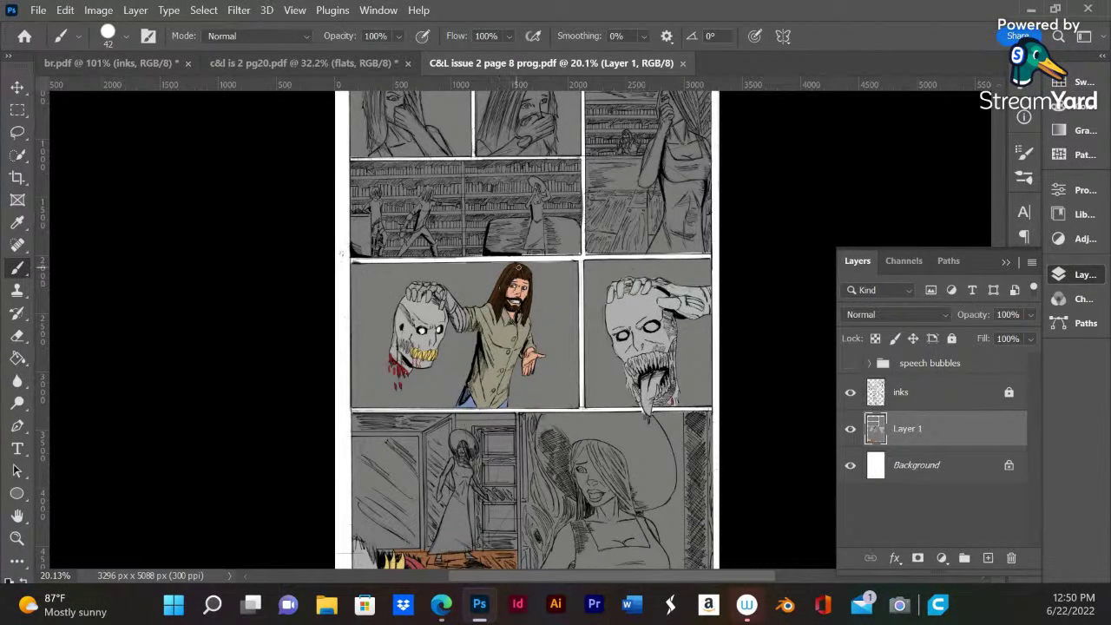
{"action": "scroll", "coordinate": [518, 268], "scroll_direction": "up", "scroll_amount": 5}
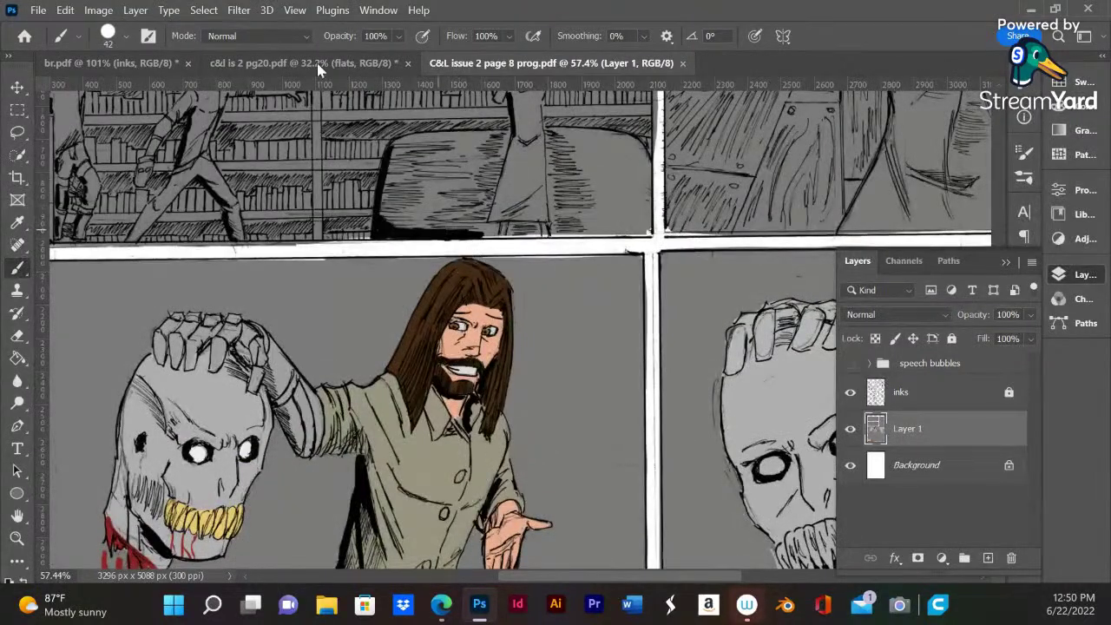
{"action": "left_click", "coordinate": [284, 63]}
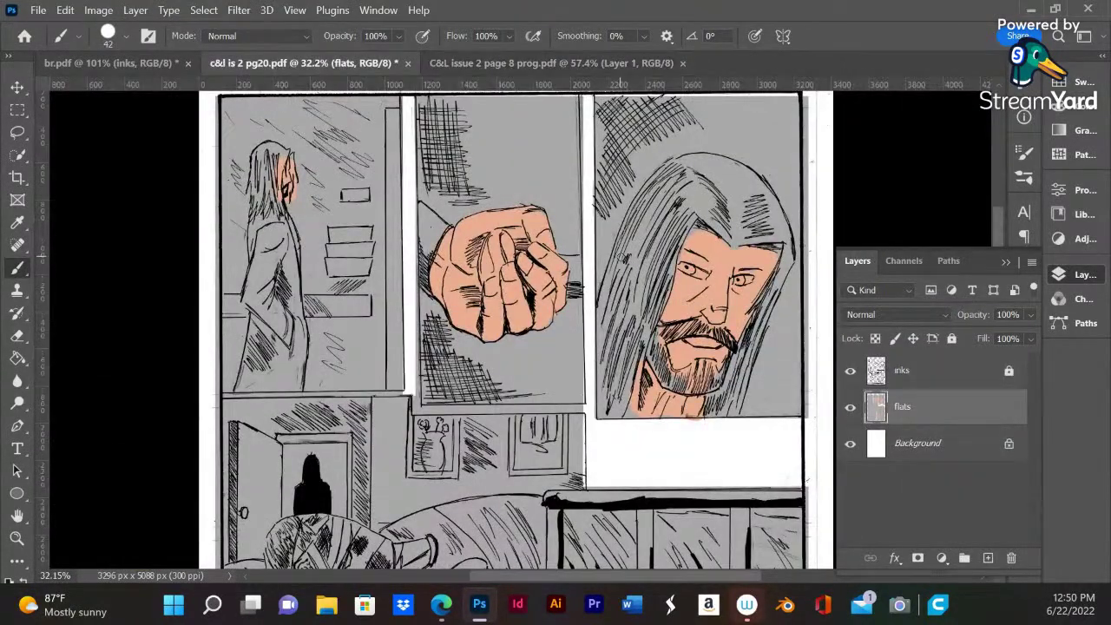
- Outline the bearded man's head in the top-row close-up with the Lasso and fill his hair with the sampled brown
{"action": "left_click", "coordinate": [16, 132]}
{"action": "mouse_move", "coordinate": [637, 426]}
{"action": "left_mouse_down"}
{"action": "mouse_move", "coordinate": [599, 284]}
{"action": "mouse_move", "coordinate": [648, 185]}
{"action": "mouse_move", "coordinate": [734, 149]}
{"action": "mouse_move", "coordinate": [775, 199]}
{"action": "mouse_move", "coordinate": [803, 265]}
{"action": "mouse_move", "coordinate": [749, 426]}
{"action": "left_mouse_up"}
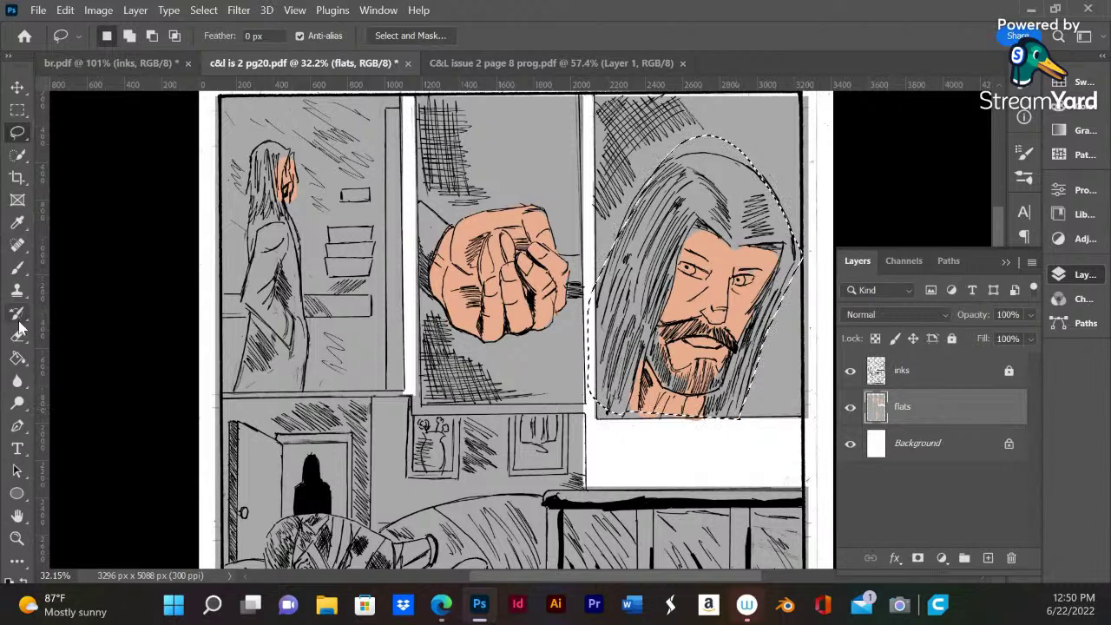
{"action": "left_click", "coordinate": [17, 358]}
{"action": "left_click", "coordinate": [623, 338]}
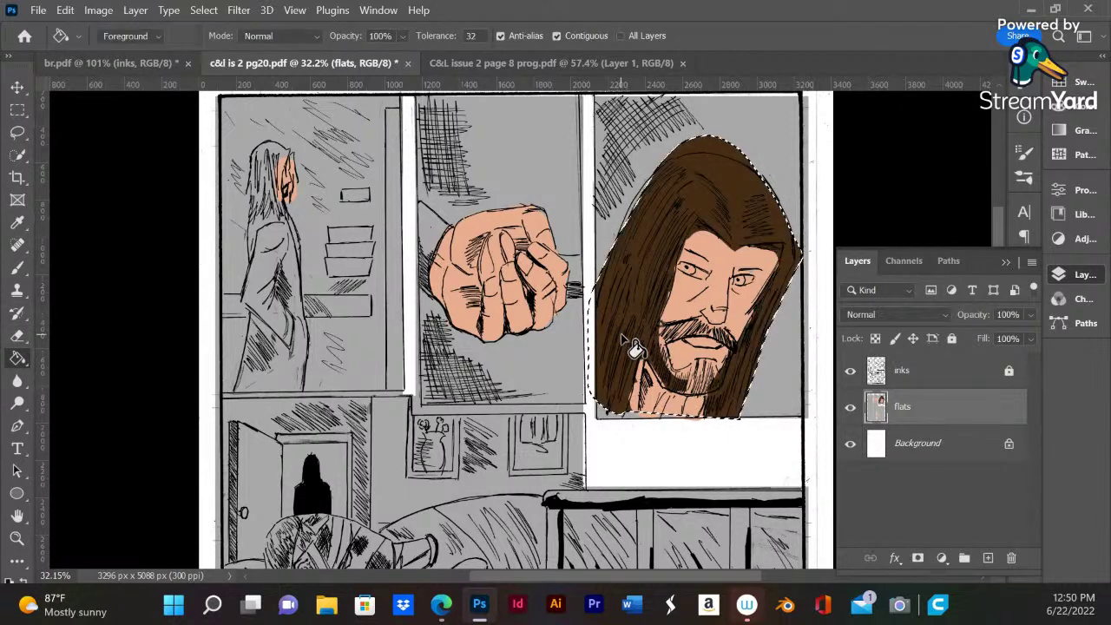
- Paint the bearded man's beard and moustache with the brown using the Brush tool, and clear the selection
{"action": "left_click", "coordinate": [16, 271]}
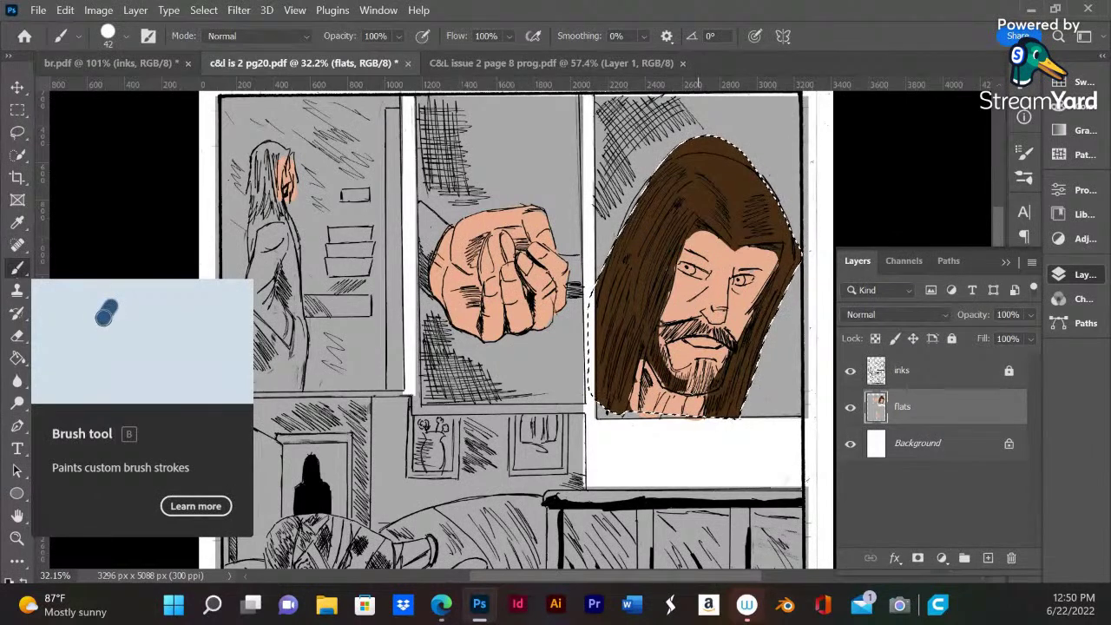
{"action": "mouse_move", "coordinate": [692, 363]}
{"action": "left_mouse_down"}
{"action": "mouse_move", "coordinate": [717, 375]}
{"action": "mouse_move", "coordinate": [708, 366]}
{"action": "mouse_move", "coordinate": [707, 385]}
{"action": "mouse_move", "coordinate": [682, 385]}
{"action": "mouse_move", "coordinate": [685, 366]}
{"action": "mouse_move", "coordinate": [673, 373]}
{"action": "mouse_move", "coordinate": [660, 335]}
{"action": "mouse_move", "coordinate": [675, 377]}
{"action": "left_mouse_up"}
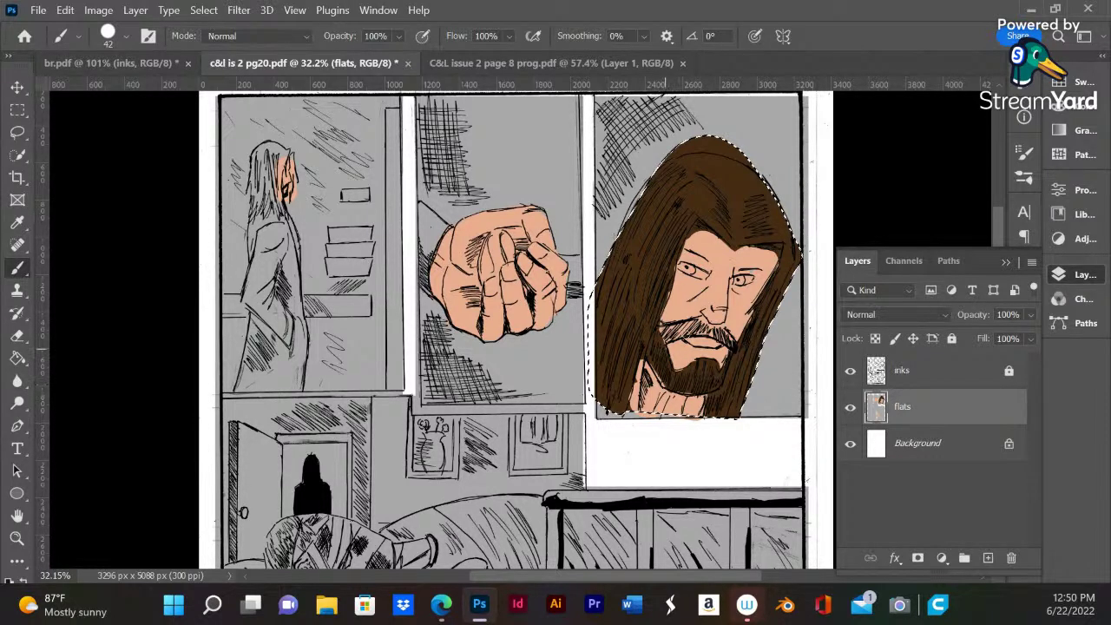
{"action": "mouse_move", "coordinate": [707, 334]}
{"action": "left_mouse_down"}
{"action": "mouse_move", "coordinate": [655, 334]}
{"action": "mouse_move", "coordinate": [703, 320]}
{"action": "mouse_move", "coordinate": [659, 335]}
{"action": "mouse_move", "coordinate": [710, 328]}
{"action": "mouse_move", "coordinate": [733, 343]}
{"action": "mouse_move", "coordinate": [696, 326]}
{"action": "mouse_move", "coordinate": [719, 332]}
{"action": "left_mouse_up"}
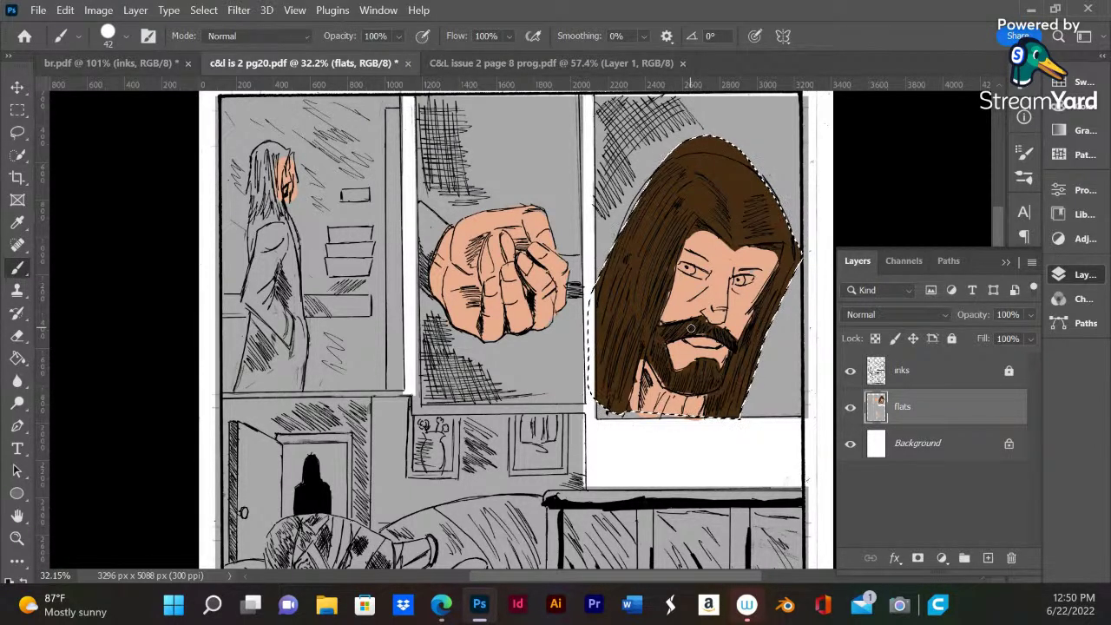
{"action": "key", "text": "ctrl+d"}
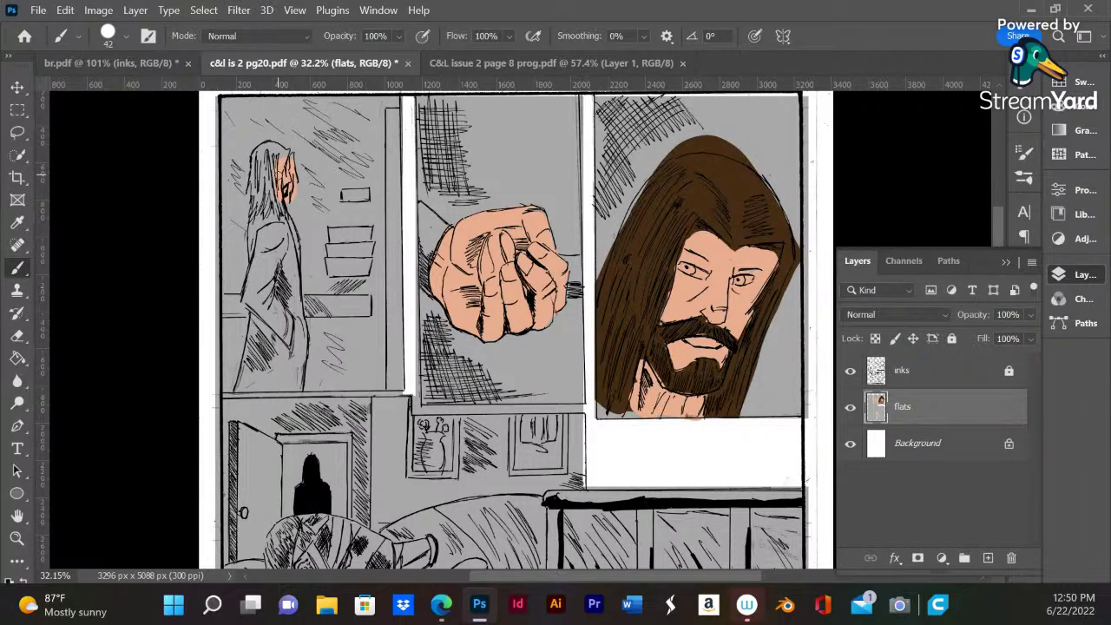
- Cover the brown overspill around the outside of the bearded man's hair in the close-up with the background grey
{"action": "mouse_move", "coordinate": [647, 184]}
{"action": "left_mouse_down"}
{"action": "mouse_move", "coordinate": [616, 241]}
{"action": "mouse_move", "coordinate": [634, 210]}
{"action": "left_mouse_up"}
{"action": "mouse_move", "coordinate": [598, 384]}
{"action": "left_mouse_down"}
{"action": "mouse_move", "coordinate": [611, 417]}
{"action": "mouse_move", "coordinate": [631, 385]}
{"action": "mouse_move", "coordinate": [618, 415]}
{"action": "mouse_move", "coordinate": [604, 415]}
{"action": "mouse_move", "coordinate": [599, 397]}
{"action": "mouse_move", "coordinate": [605, 405]}
{"action": "mouse_move", "coordinate": [623, 375]}
{"action": "left_mouse_up"}
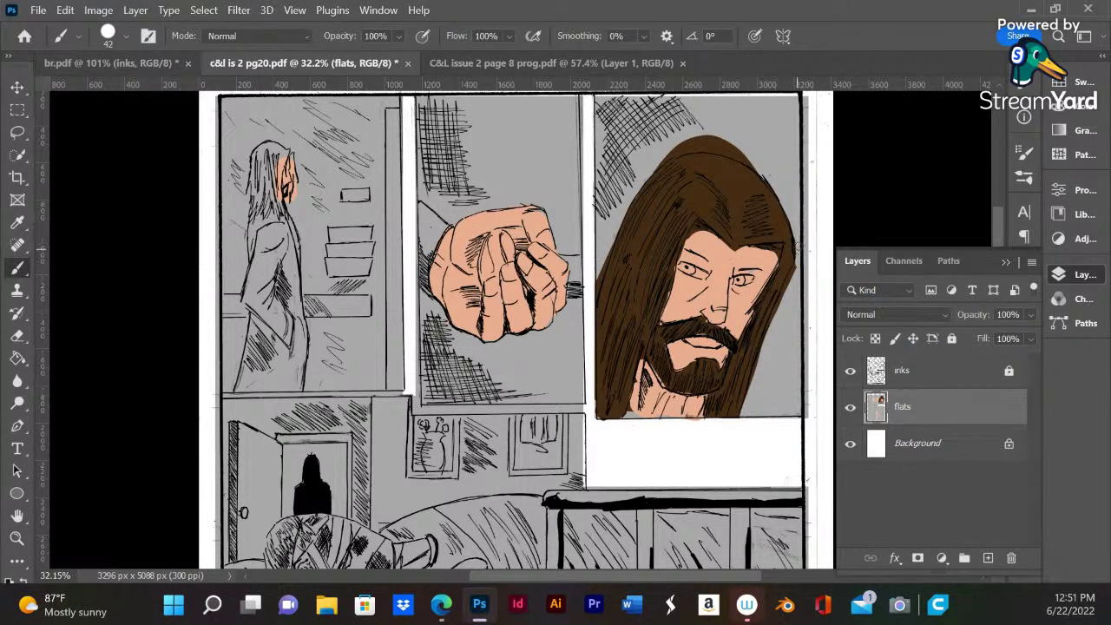
{"action": "left_click_drag", "start_coordinate": [777, 321], "coordinate": [795, 262]}
{"action": "mouse_move", "coordinate": [762, 173]}
{"action": "left_mouse_down"}
{"action": "mouse_move", "coordinate": [707, 153]}
{"action": "mouse_move", "coordinate": [660, 165]}
{"action": "mouse_move", "coordinate": [718, 141]}
{"action": "mouse_move", "coordinate": [686, 135]}
{"action": "left_mouse_up"}
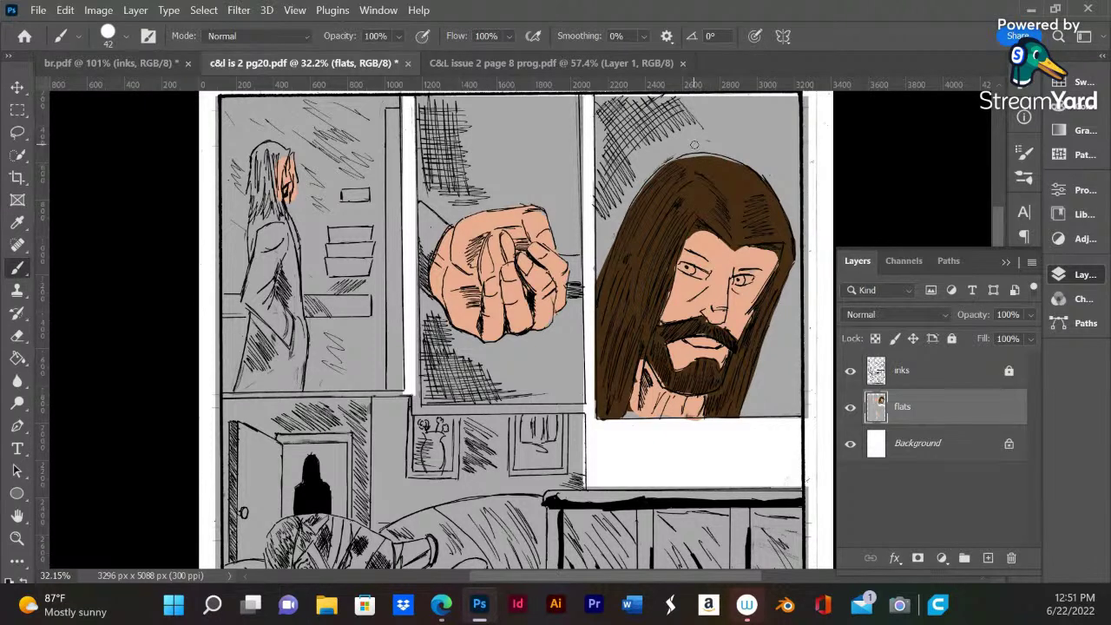
{"action": "left_click_drag", "start_coordinate": [677, 156], "coordinate": [710, 155]}
- Paint the first-panel figure's hair and beard brown, reducing the brush size to 15 px for the fine areas around the face
{"action": "mouse_move", "coordinate": [277, 158]}
{"action": "left_mouse_down"}
{"action": "mouse_move", "coordinate": [276, 211]}
{"action": "mouse_move", "coordinate": [269, 177]}
{"action": "mouse_move", "coordinate": [255, 215]}
{"action": "mouse_move", "coordinate": [250, 174]}
{"action": "mouse_move", "coordinate": [267, 145]}
{"action": "mouse_move", "coordinate": [284, 150]}
{"action": "mouse_move", "coordinate": [285, 170]}
{"action": "mouse_move", "coordinate": [279, 151]}
{"action": "mouse_move", "coordinate": [258, 200]}
{"action": "mouse_move", "coordinate": [256, 173]}
{"action": "left_mouse_up"}
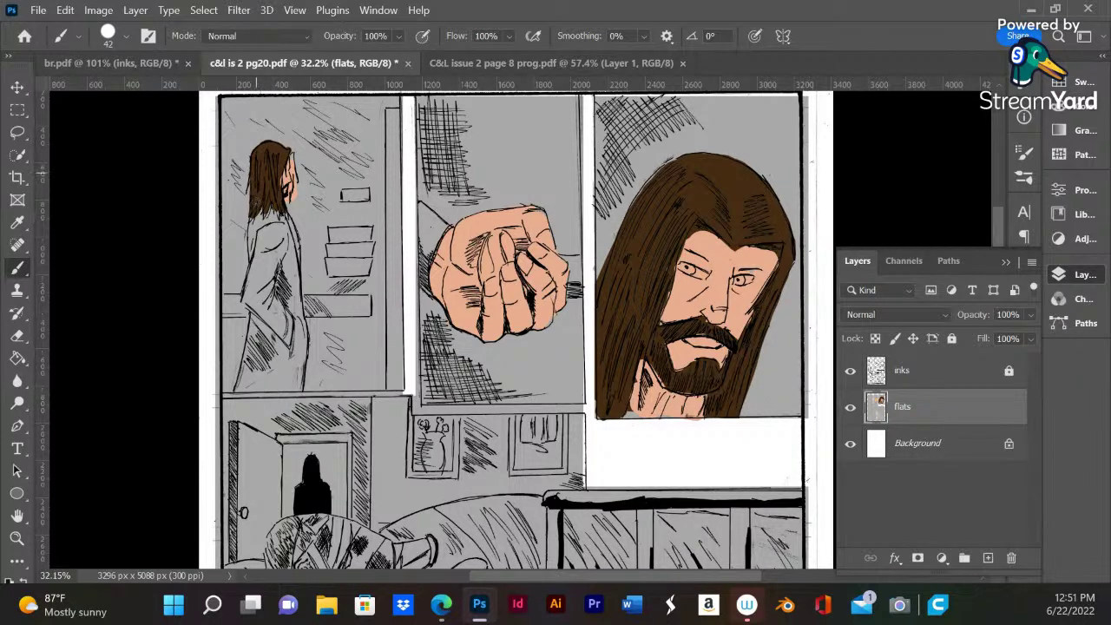
{"action": "right_click", "coordinate": [292, 154]}
{"action": "left_click_drag", "start_coordinate": [395, 200], "coordinate": [373, 200]}
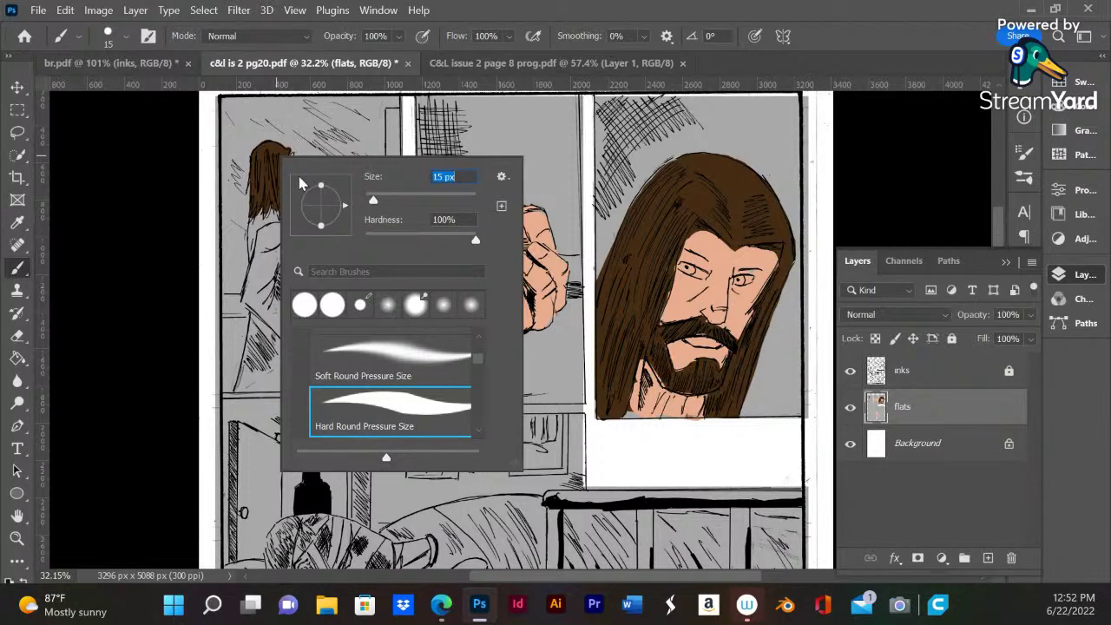
{"action": "key", "text": "Return"}
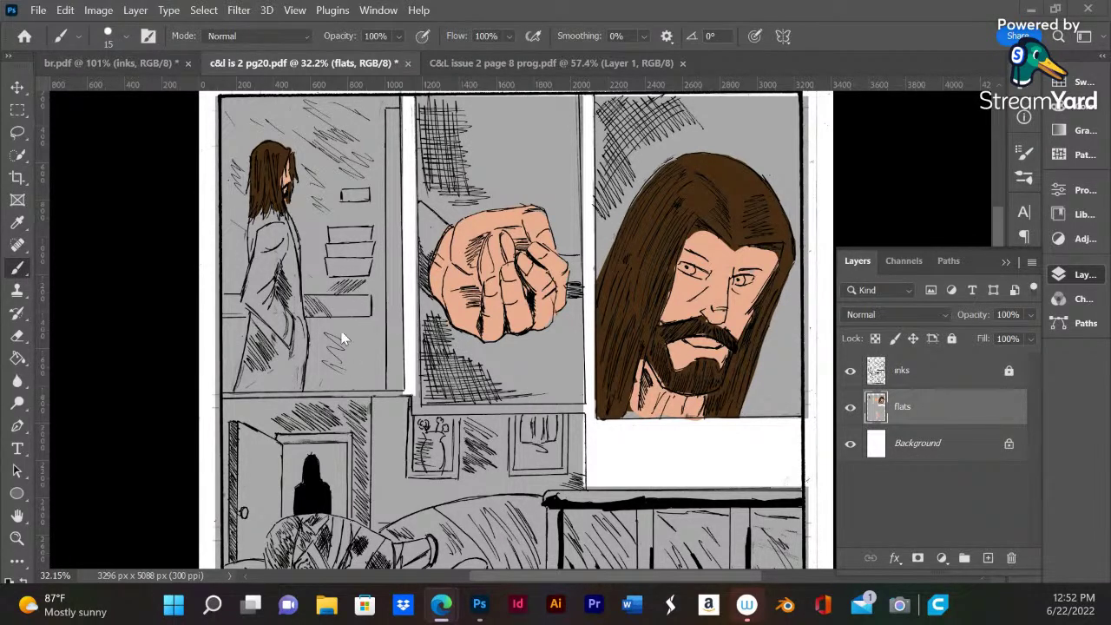
- Erase the grey from the horizontal gutters below the first panel and the fist panel with a 25 px eraser
{"action": "scroll", "coordinate": [473, 368], "scroll_direction": "up", "scroll_amount": 3}
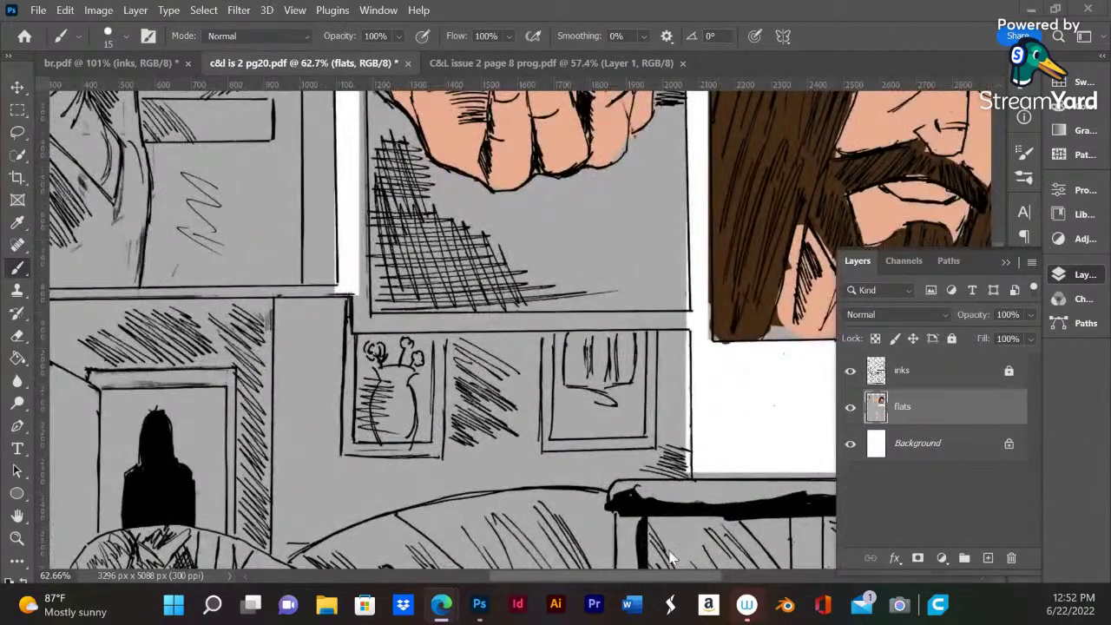
{"action": "left_click", "coordinate": [659, 580]}
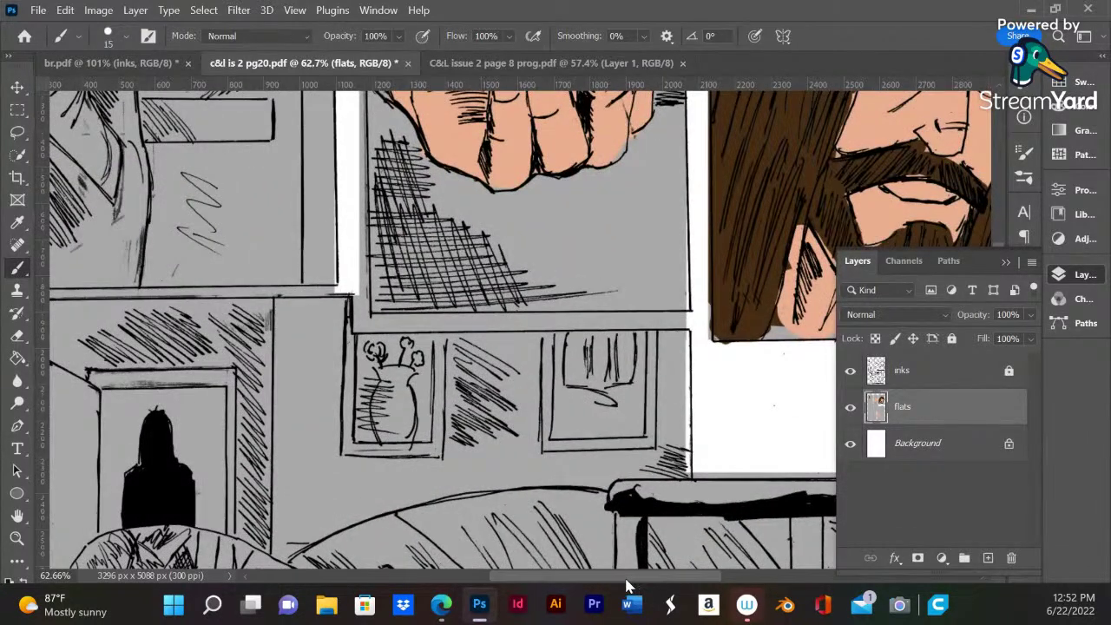
{"action": "left_click_drag", "start_coordinate": [628, 580], "coordinate": [604, 580]}
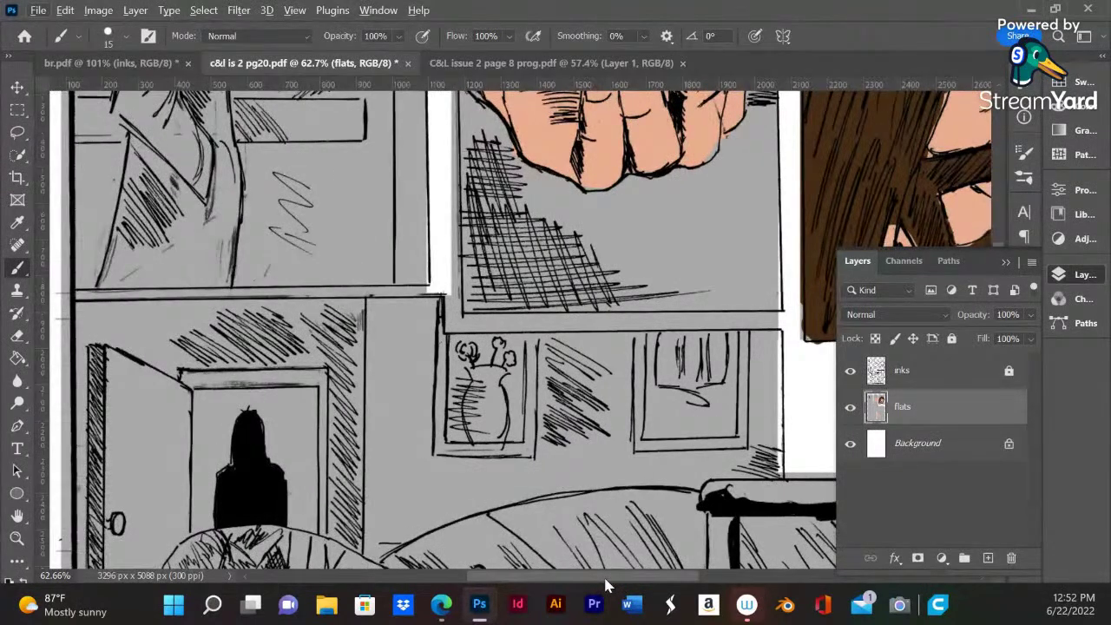
{"action": "left_click", "coordinate": [14, 335]}
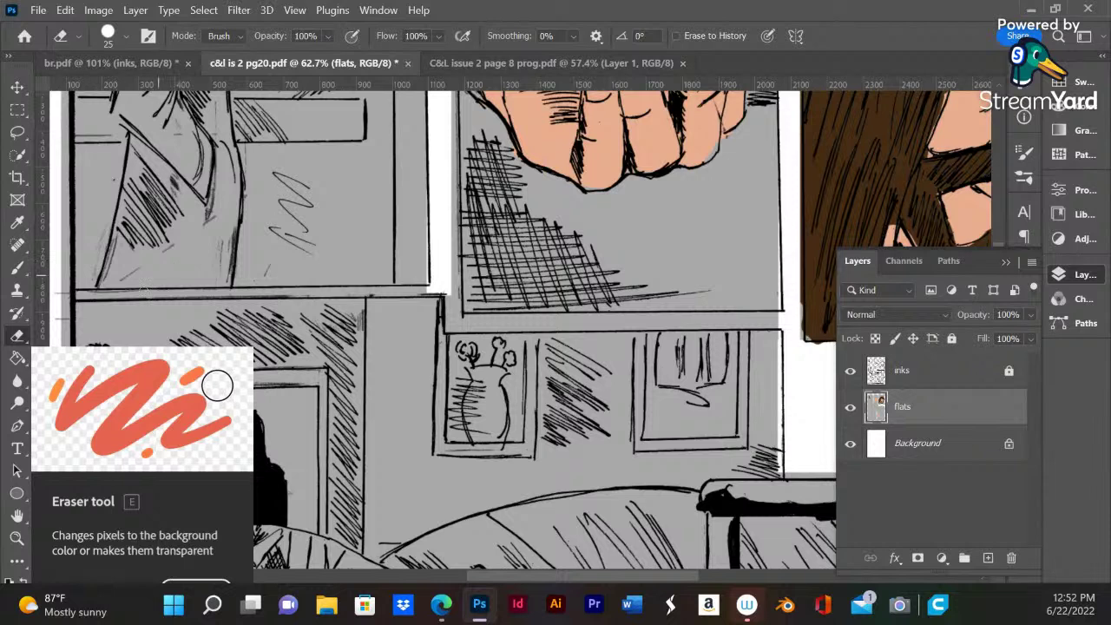
{"action": "mouse_move", "coordinate": [163, 294]}
{"action": "left_mouse_down"}
{"action": "mouse_move", "coordinate": [65, 292]}
{"action": "mouse_move", "coordinate": [189, 291]}
{"action": "mouse_move", "coordinate": [120, 279]}
{"action": "mouse_move", "coordinate": [166, 292]}
{"action": "mouse_move", "coordinate": [451, 295]}
{"action": "mouse_move", "coordinate": [450, 276]}
{"action": "mouse_move", "coordinate": [455, 329]}
{"action": "mouse_move", "coordinate": [454, 179]}
{"action": "mouse_move", "coordinate": [450, 298]}
{"action": "left_mouse_up"}
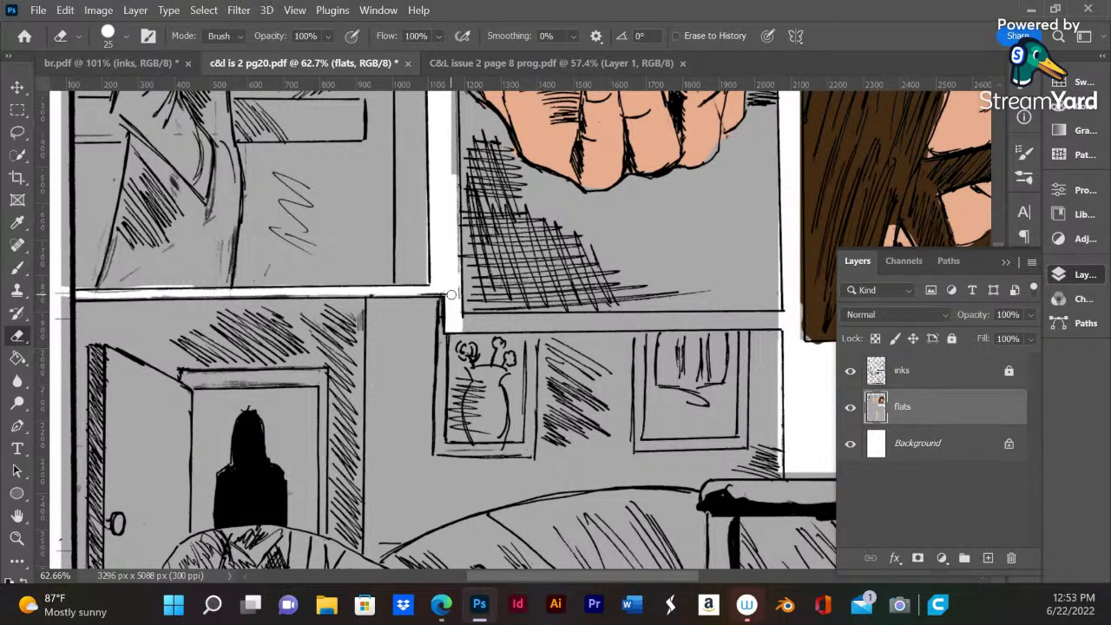
{"action": "mouse_move", "coordinate": [462, 326]}
{"action": "left_mouse_down"}
{"action": "mouse_move", "coordinate": [752, 322]}
{"action": "mouse_move", "coordinate": [468, 318]}
{"action": "left_mouse_up"}
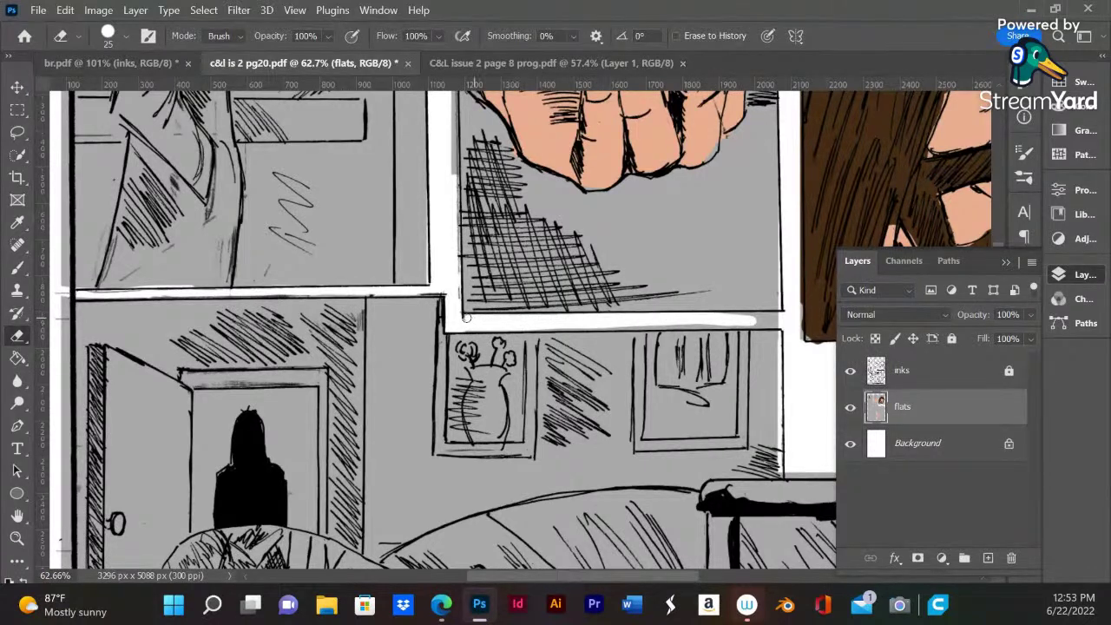
{"action": "mouse_move", "coordinate": [637, 320]}
{"action": "left_mouse_down"}
{"action": "mouse_move", "coordinate": [783, 315]}
{"action": "mouse_move", "coordinate": [549, 324]}
{"action": "left_mouse_up"}
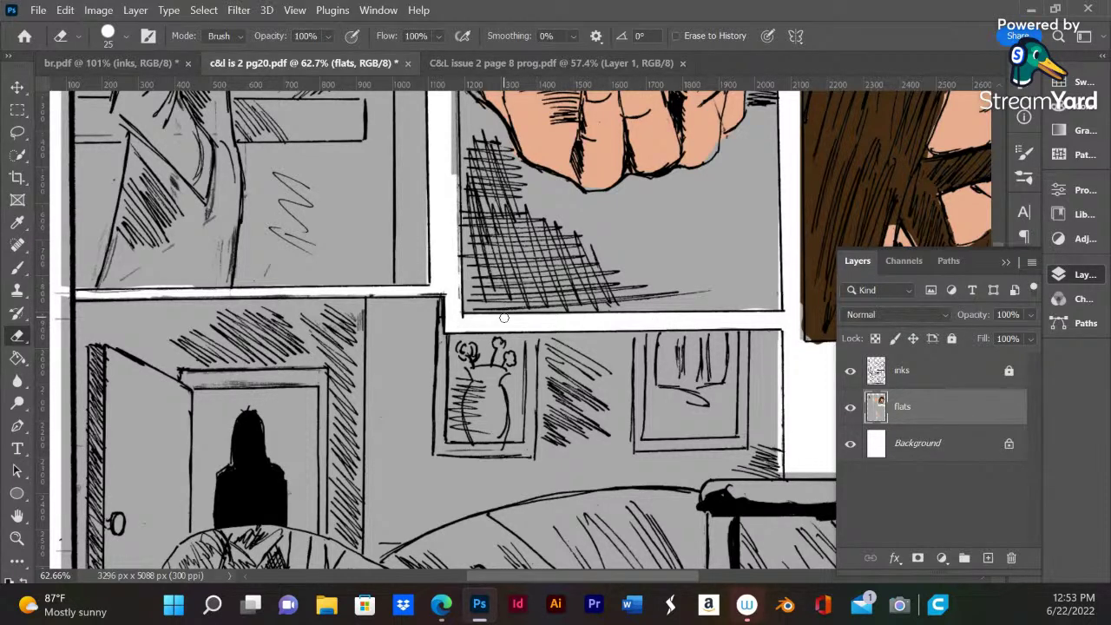
- Erase the remaining grey along the vertical gutter between the first panel and the fist panel
{"action": "scroll", "coordinate": [503, 318], "scroll_direction": "up", "scroll_amount": 4}
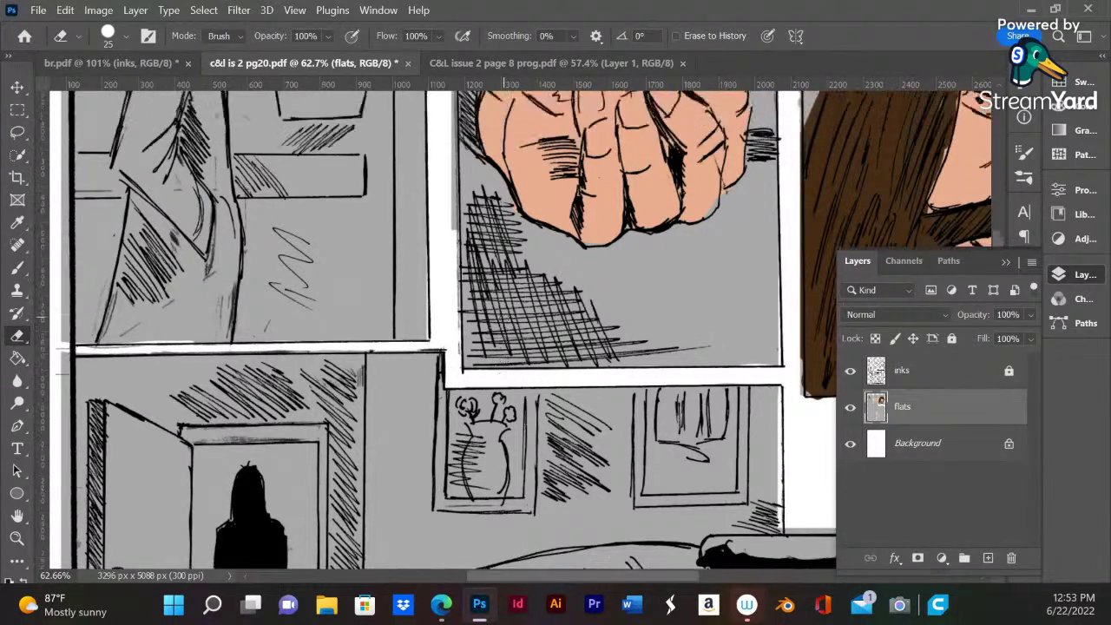
{"action": "mouse_move", "coordinate": [451, 129]}
{"action": "left_mouse_down"}
{"action": "mouse_move", "coordinate": [451, 336]}
{"action": "mouse_move", "coordinate": [443, 141]}
{"action": "mouse_move", "coordinate": [450, 301]}
{"action": "mouse_move", "coordinate": [448, 167]}
{"action": "left_mouse_up"}
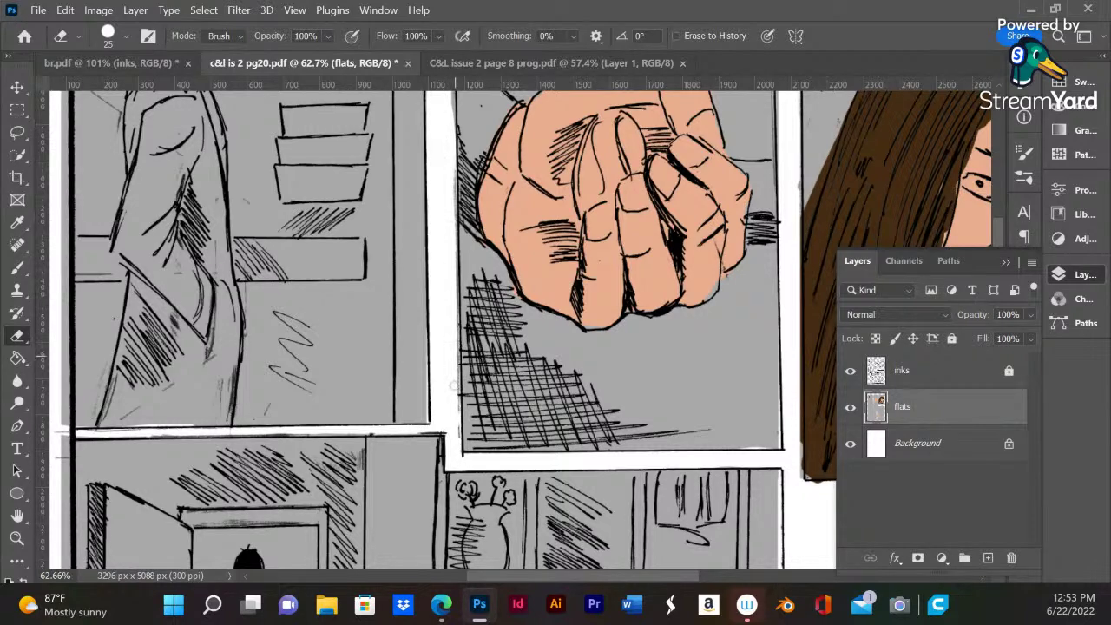
{"action": "scroll", "coordinate": [455, 411], "scroll_direction": "up", "scroll_amount": 5}
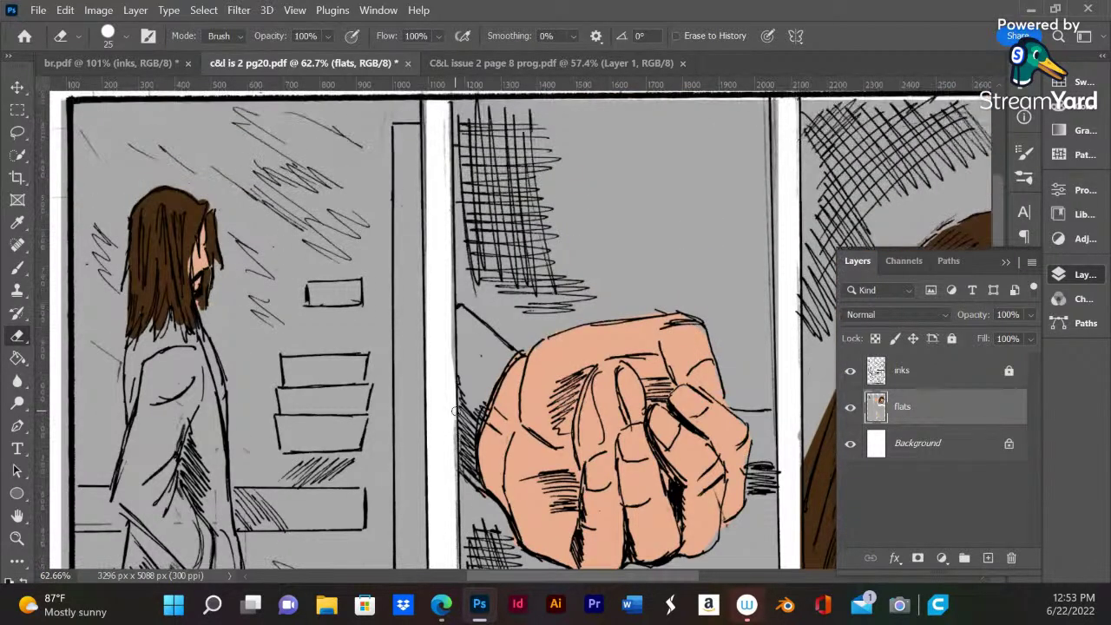
{"action": "left_click_drag", "start_coordinate": [424, 96], "coordinate": [430, 387]}
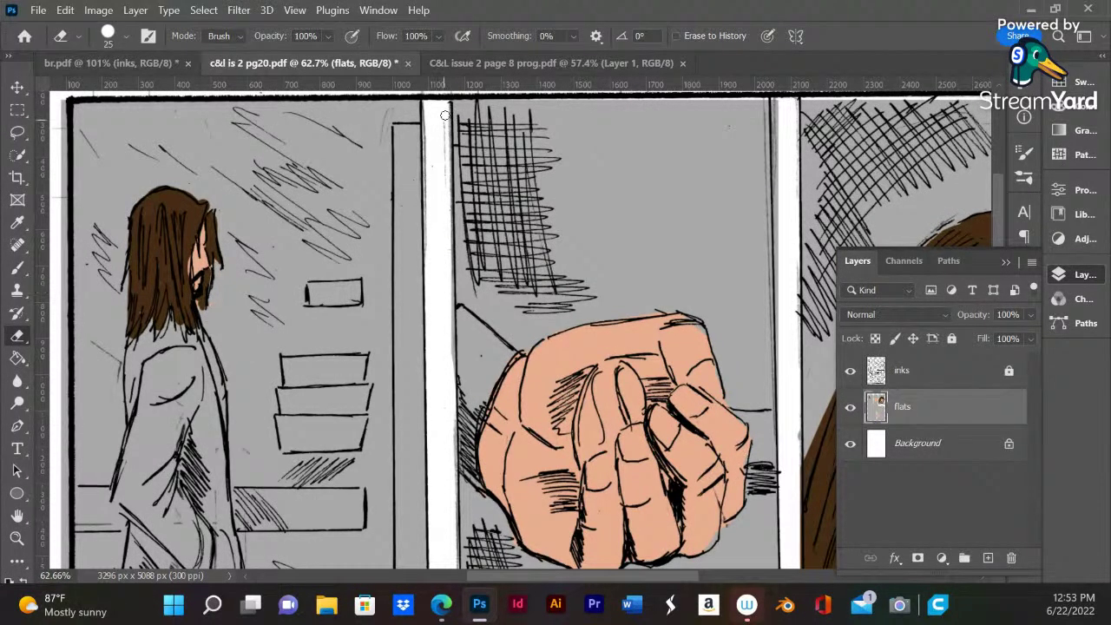
{"action": "left_click_drag", "start_coordinate": [446, 121], "coordinate": [450, 368]}
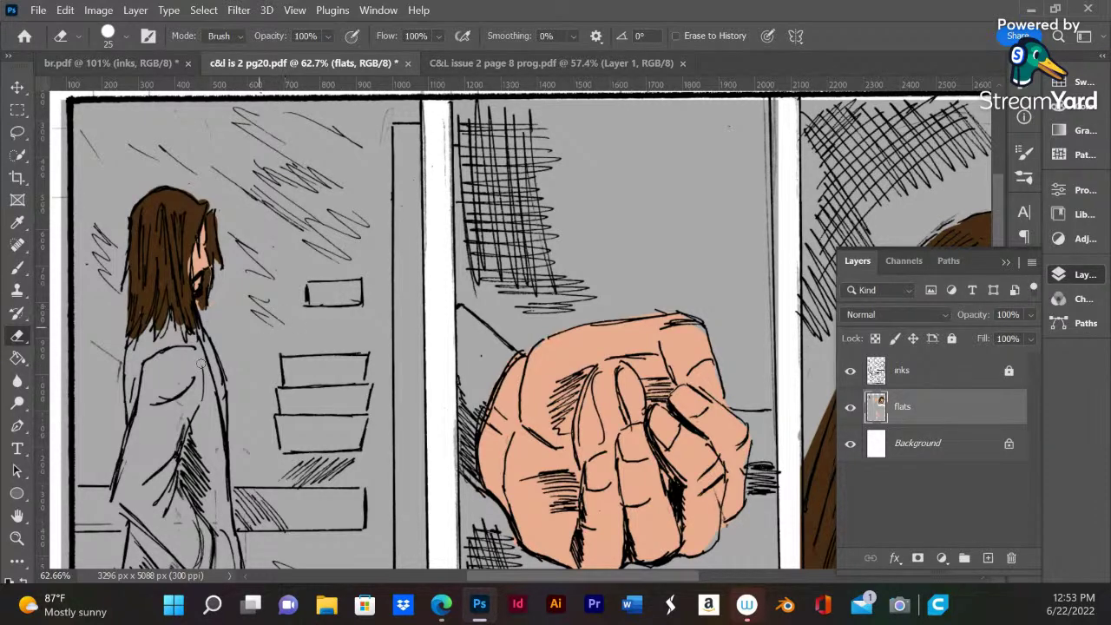
- Set the foreground colour to a medium blue for the bed panel
{"action": "scroll", "coordinate": [603, 288], "scroll_direction": "down", "scroll_amount": 5}
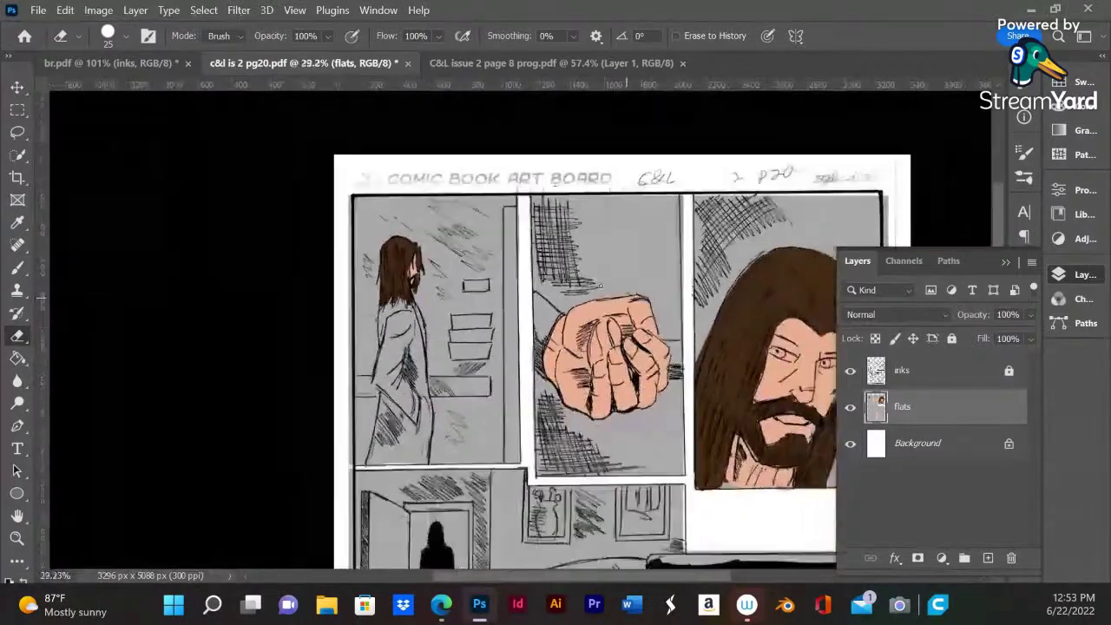
{"action": "scroll", "coordinate": [586, 347], "scroll_direction": "down", "scroll_amount": 3}
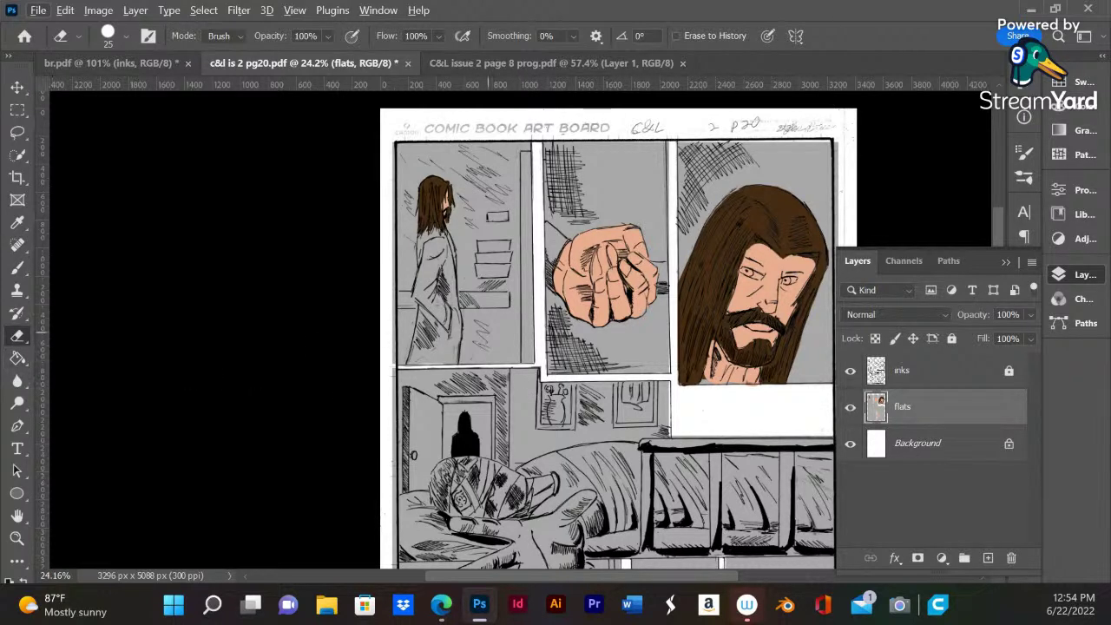
{"action": "scroll", "coordinate": [613, 347], "scroll_direction": "down", "scroll_amount": 7}
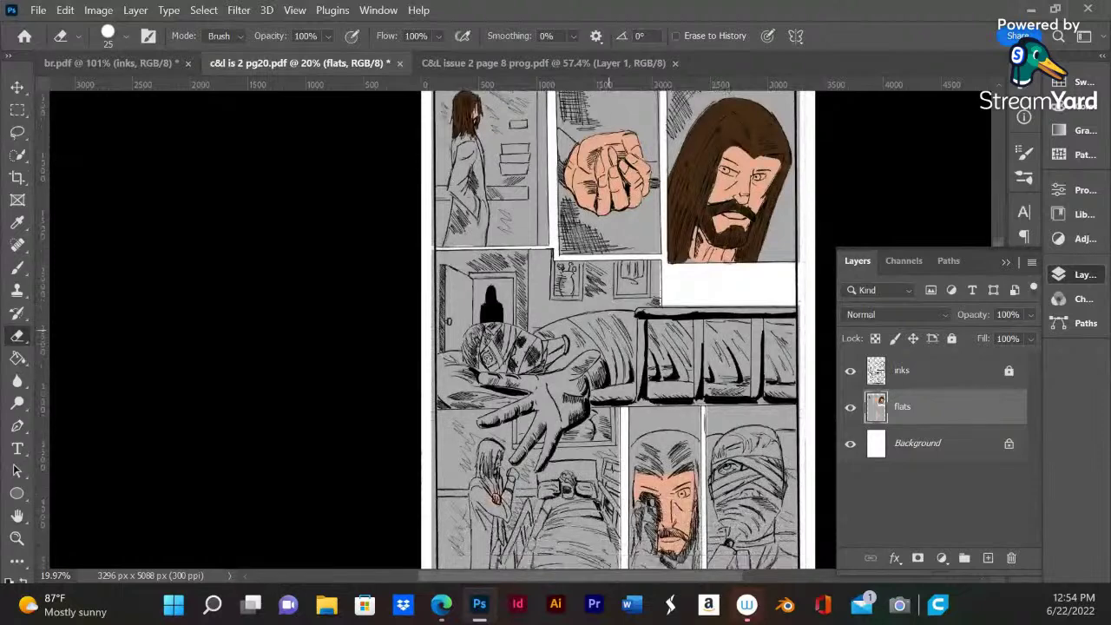
{"action": "scroll", "coordinate": [631, 373], "scroll_direction": "up", "scroll_amount": 2}
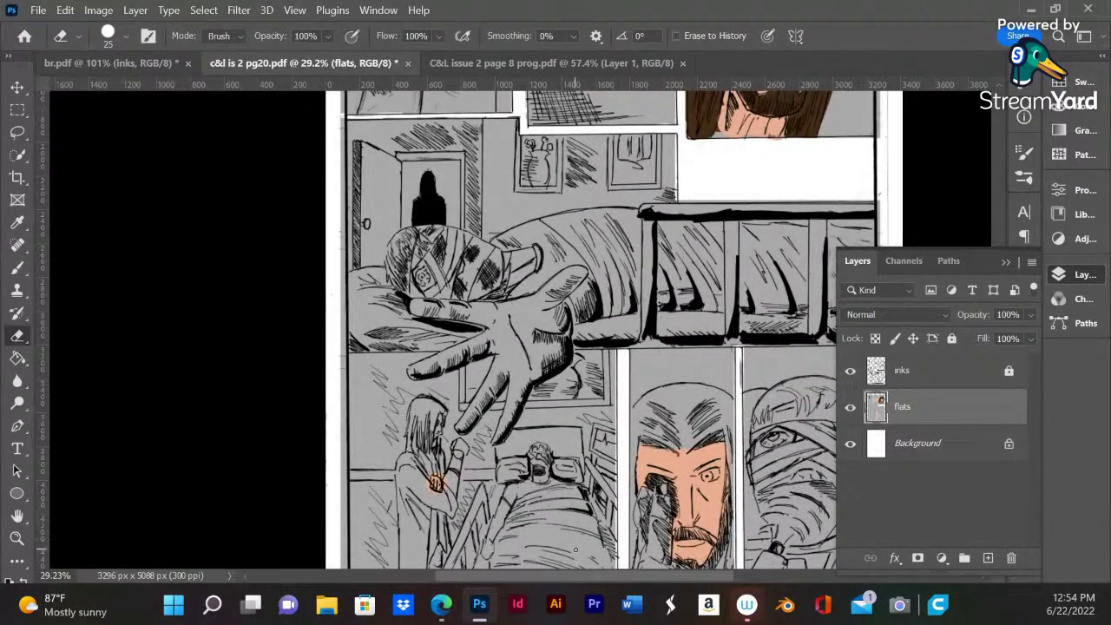
{"action": "scroll", "coordinate": [573, 579], "scroll_direction": "right", "scroll_amount": 5}
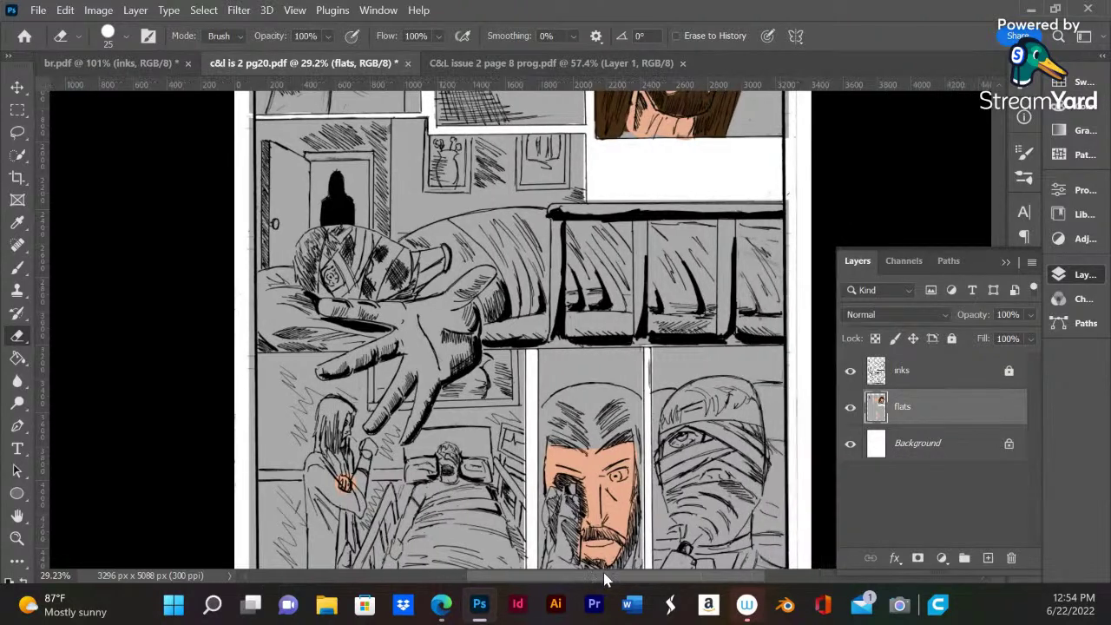
{"action": "scroll", "coordinate": [600, 356], "scroll_direction": "up", "scroll_amount": 2}
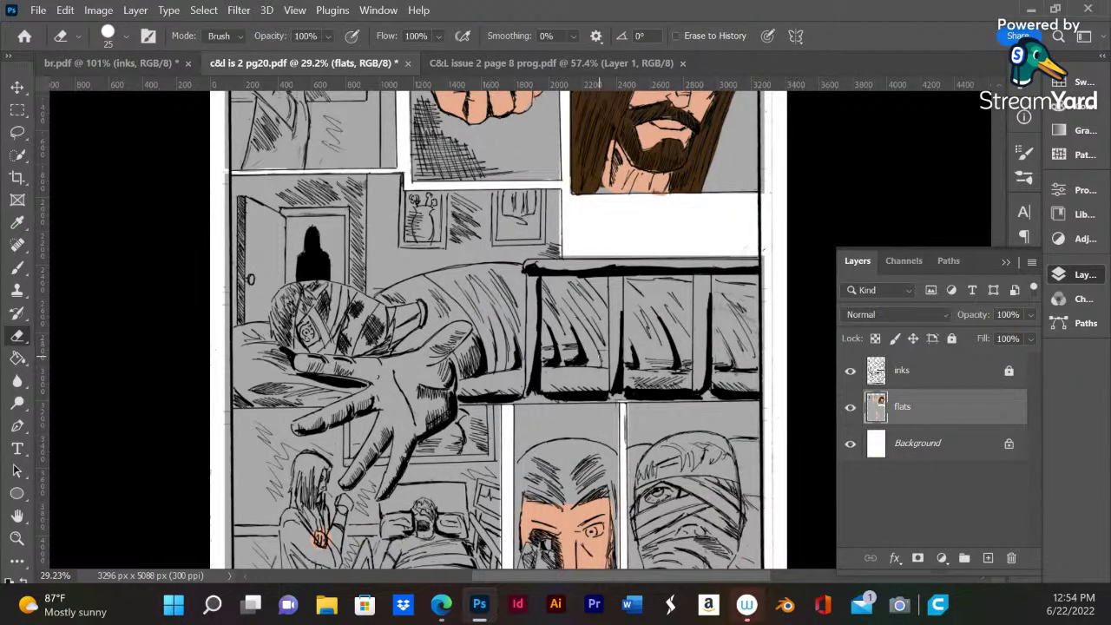
{"action": "left_click", "coordinate": [1059, 105]}
{"action": "left_click_drag", "start_coordinate": [967, 223], "coordinate": [878, 155]}
{"action": "left_click_drag", "start_coordinate": [1018, 262], "coordinate": [1018, 171]}
{"action": "left_click_drag", "start_coordinate": [907, 166], "coordinate": [959, 158]}
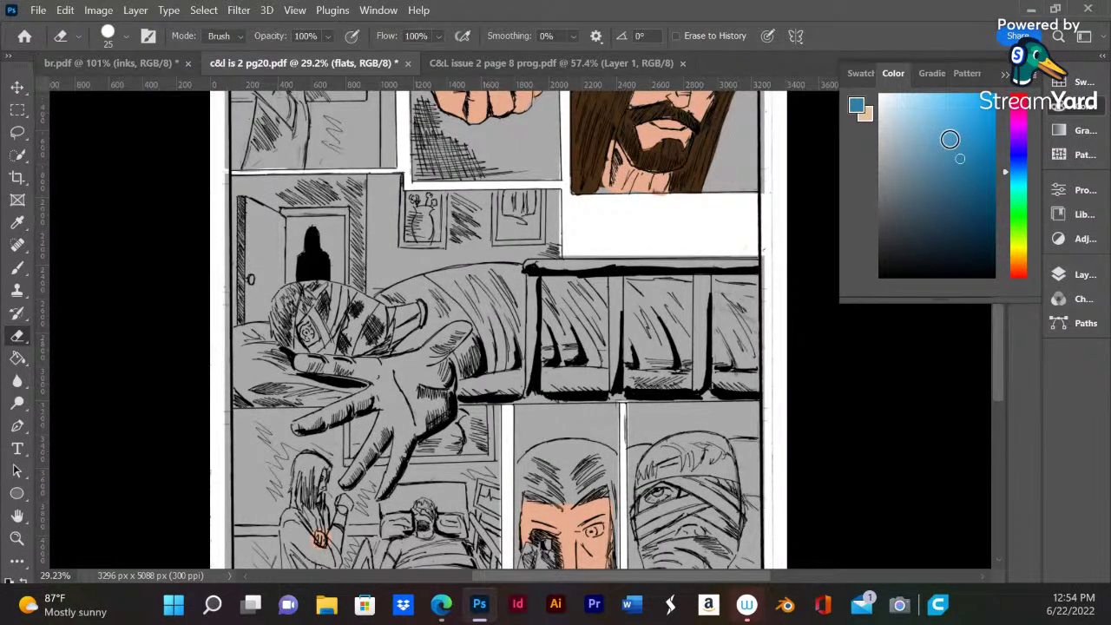
- Select the bed area of the bed panel with a rectangular marquee and add the hand's protruding fingers with the Lasso
{"action": "left_click", "coordinate": [16, 110]}
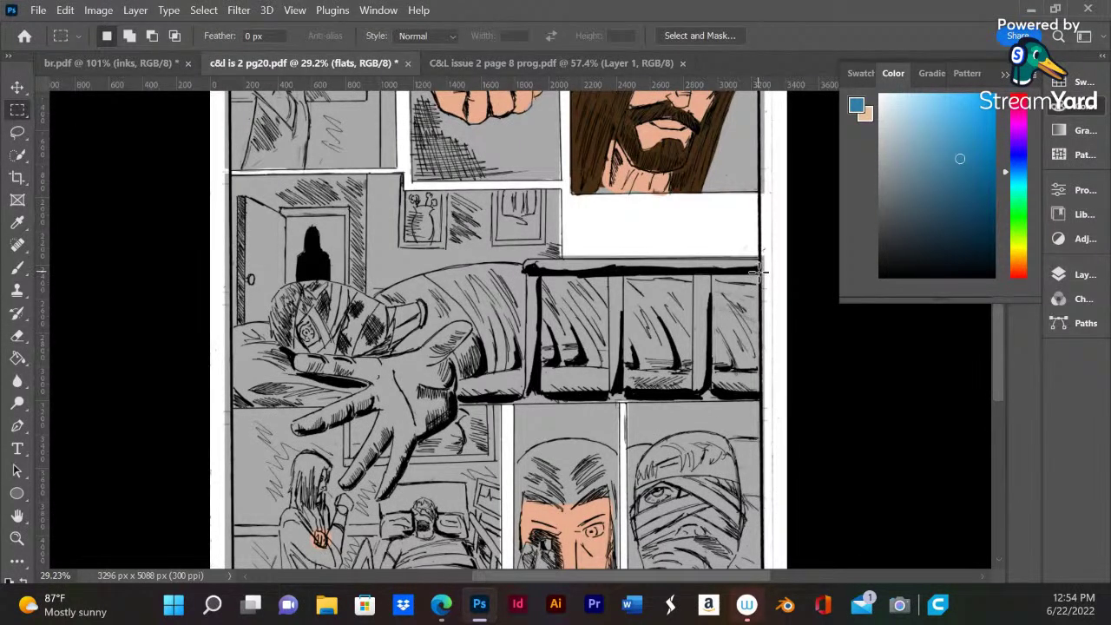
{"action": "left_click_drag", "start_coordinate": [758, 272], "coordinate": [232, 401]}
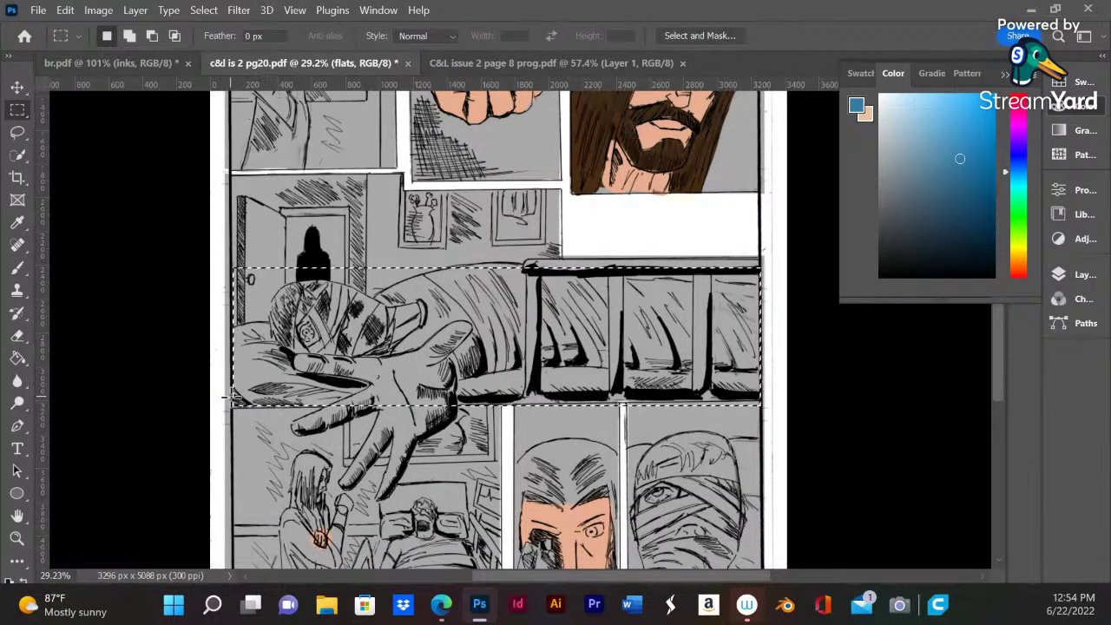
{"action": "left_click", "coordinate": [17, 132]}
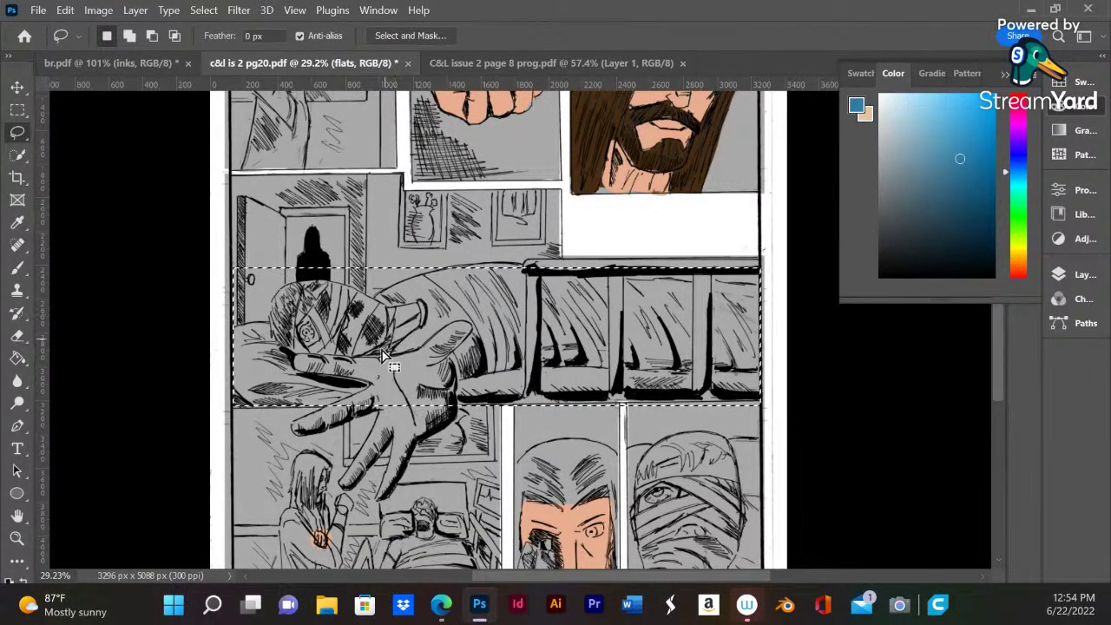
{"action": "key", "text": "shift"}
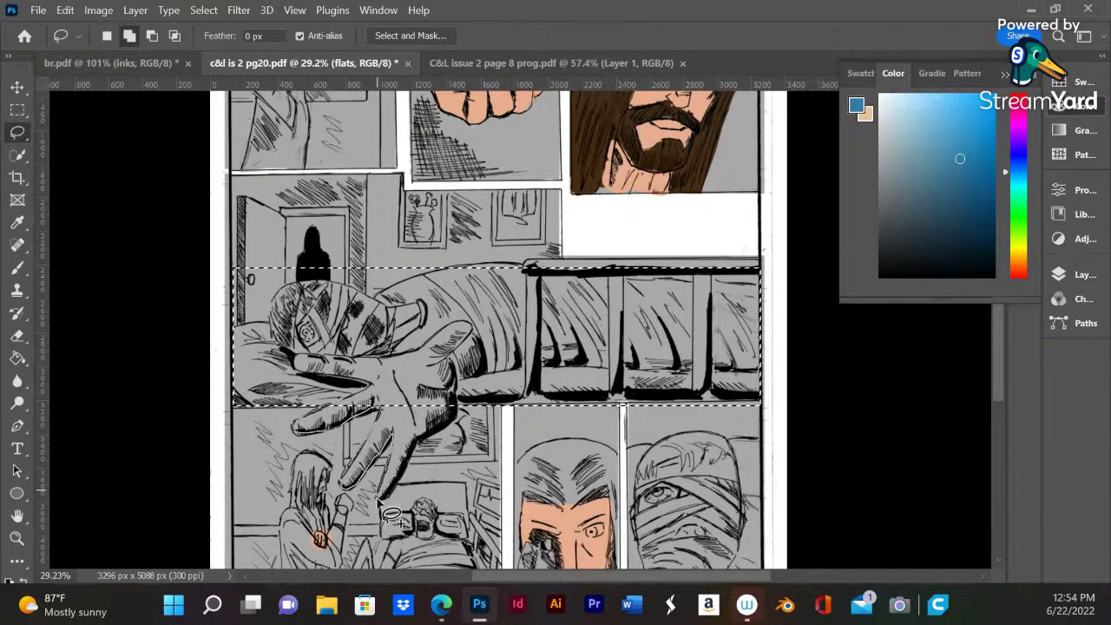
{"action": "mouse_move", "coordinate": [461, 419]}
{"action": "left_mouse_down"}
{"action": "mouse_move", "coordinate": [448, 351]}
{"action": "mouse_move", "coordinate": [273, 401]}
{"action": "left_mouse_up"}
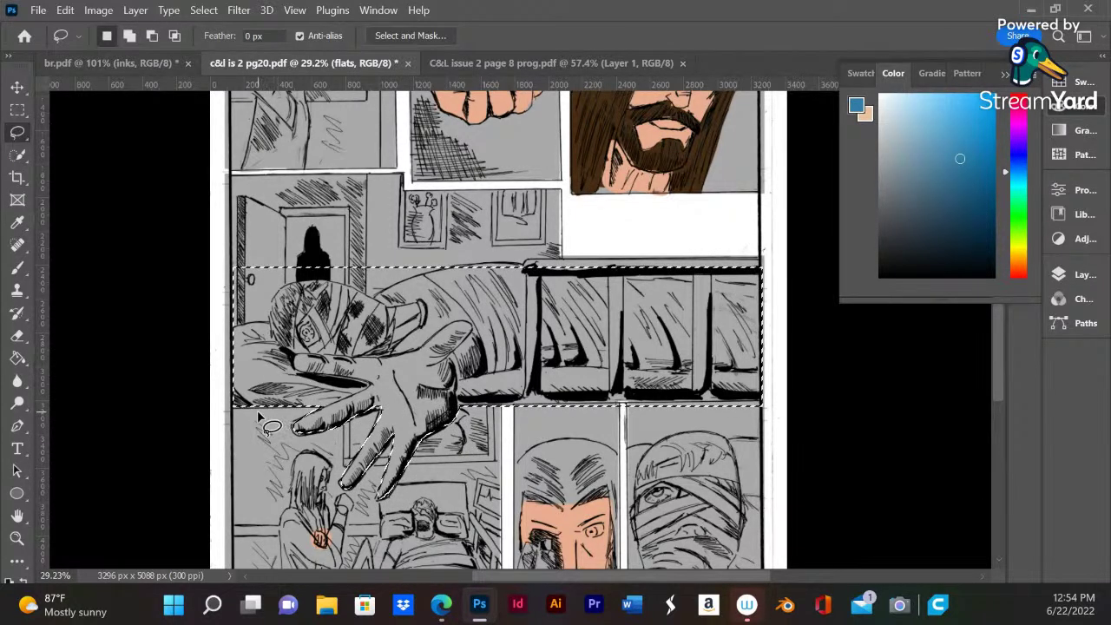
{"action": "left_click", "coordinate": [20, 359]}
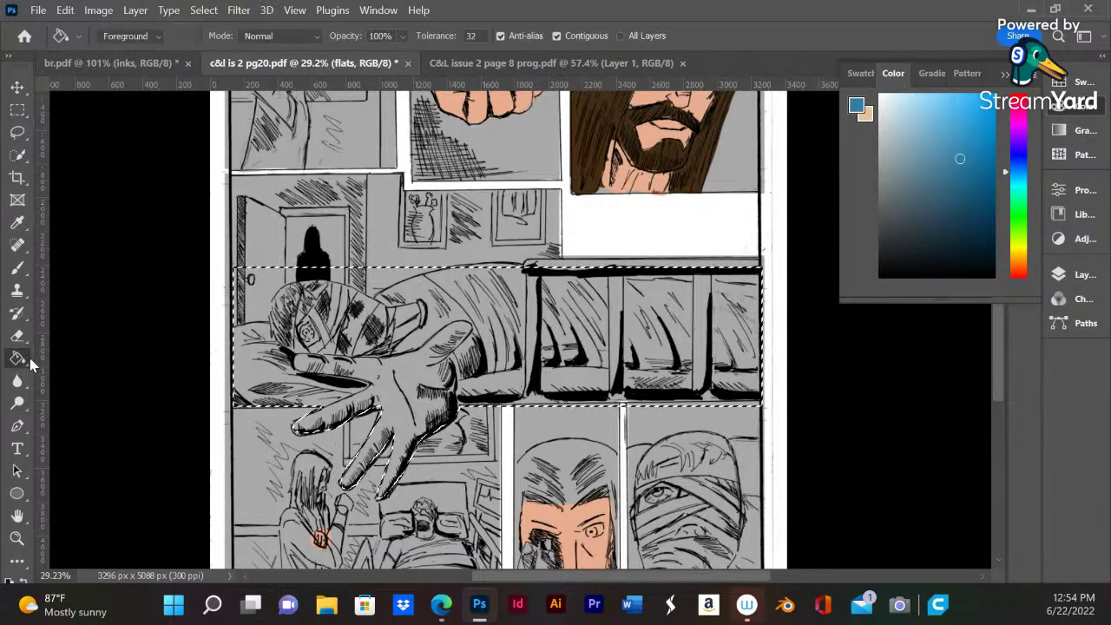
- Subtract the wall above the figure and pillow from the selection, fill the rest with medium blue, and deselect
{"action": "left_click", "coordinate": [17, 132]}
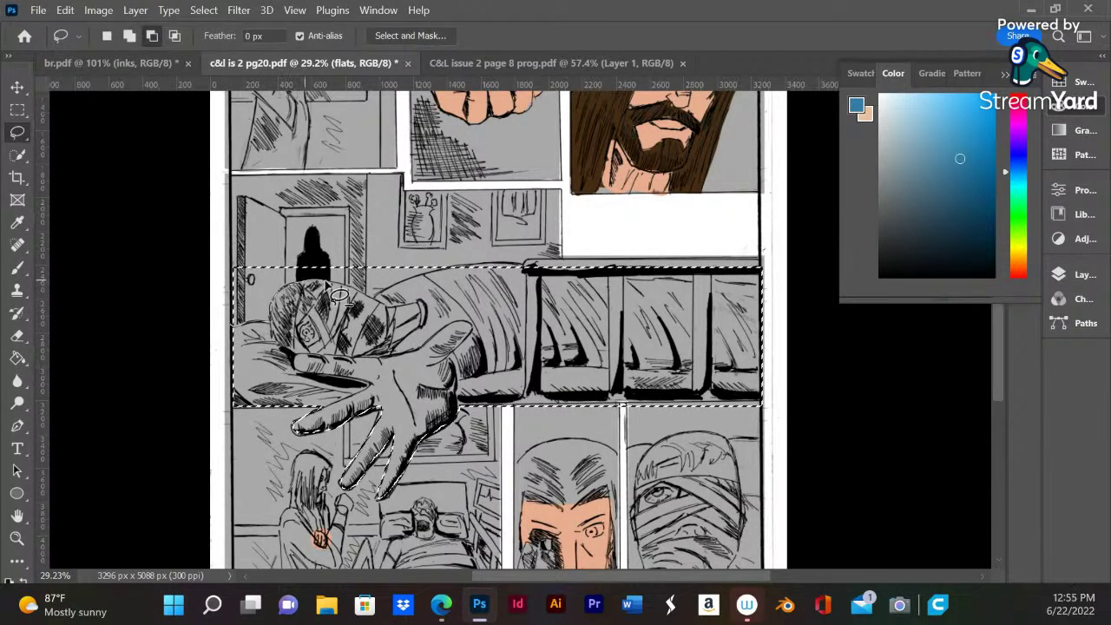
{"action": "mouse_move", "coordinate": [438, 275]}
{"action": "left_mouse_down"}
{"action": "mouse_move", "coordinate": [380, 219]}
{"action": "mouse_move", "coordinate": [173, 211]}
{"action": "mouse_move", "coordinate": [230, 215]}
{"action": "mouse_move", "coordinate": [464, 282]}
{"action": "mouse_move", "coordinate": [382, 234]}
{"action": "left_mouse_up"}
{"action": "mouse_move", "coordinate": [473, 267]}
{"action": "left_mouse_down"}
{"action": "mouse_move", "coordinate": [525, 277]}
{"action": "mouse_move", "coordinate": [516, 317]}
{"action": "mouse_move", "coordinate": [499, 318]}
{"action": "left_mouse_up"}
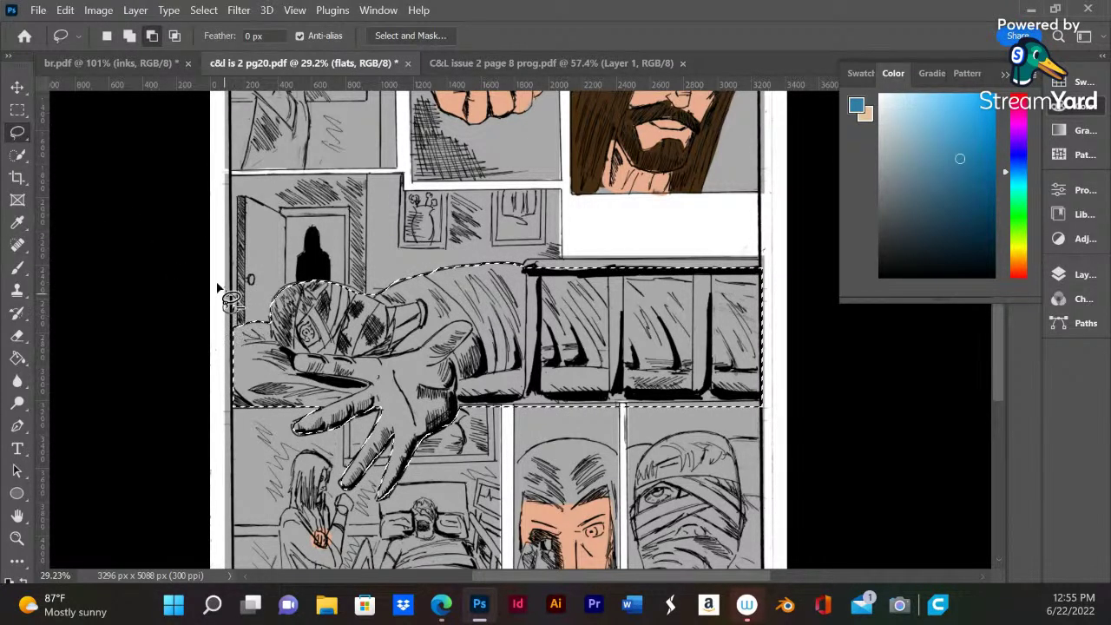
{"action": "left_click", "coordinate": [16, 357]}
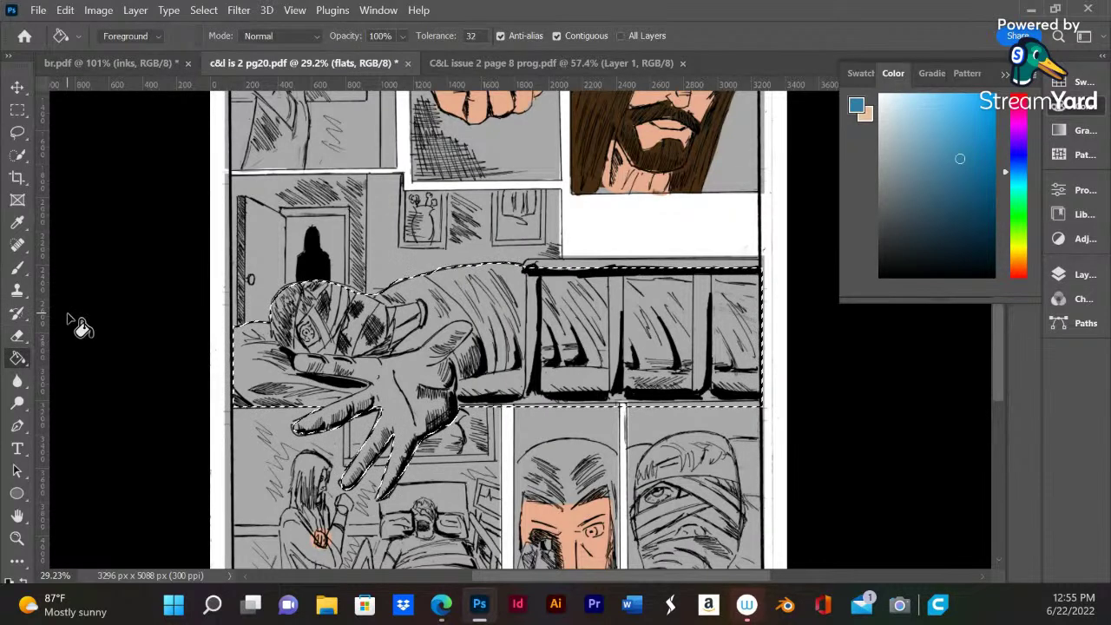
{"action": "left_click", "coordinate": [330, 359]}
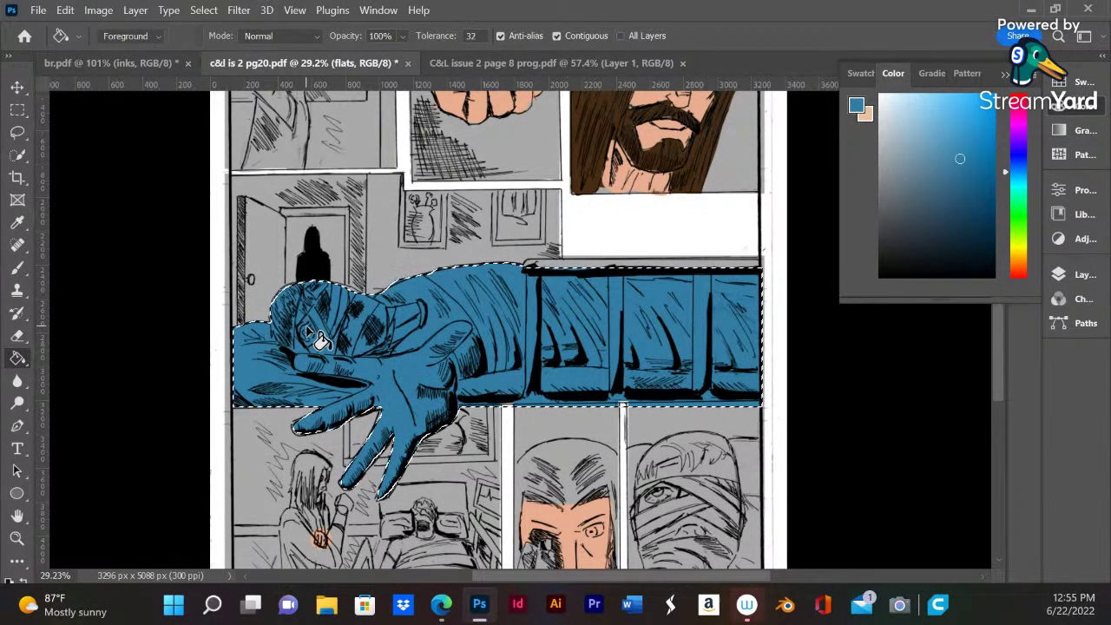
{"action": "key", "text": "ctrl+d"}
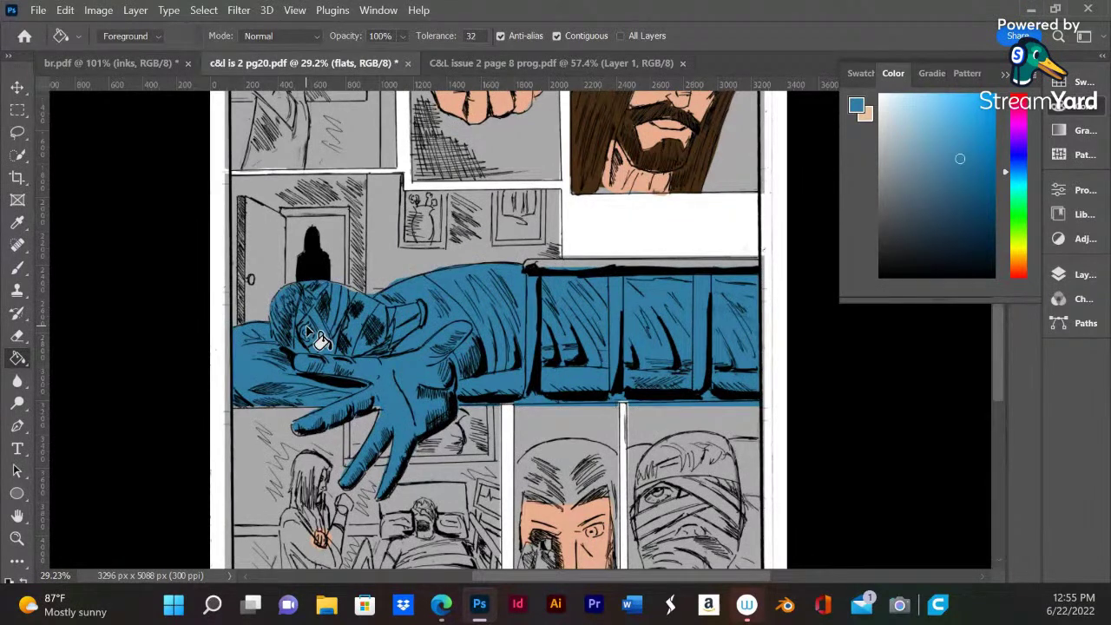
- Paint the three upright posts of the bed rail light grey with a 40 px brush
{"action": "left_click", "coordinate": [17, 268]}
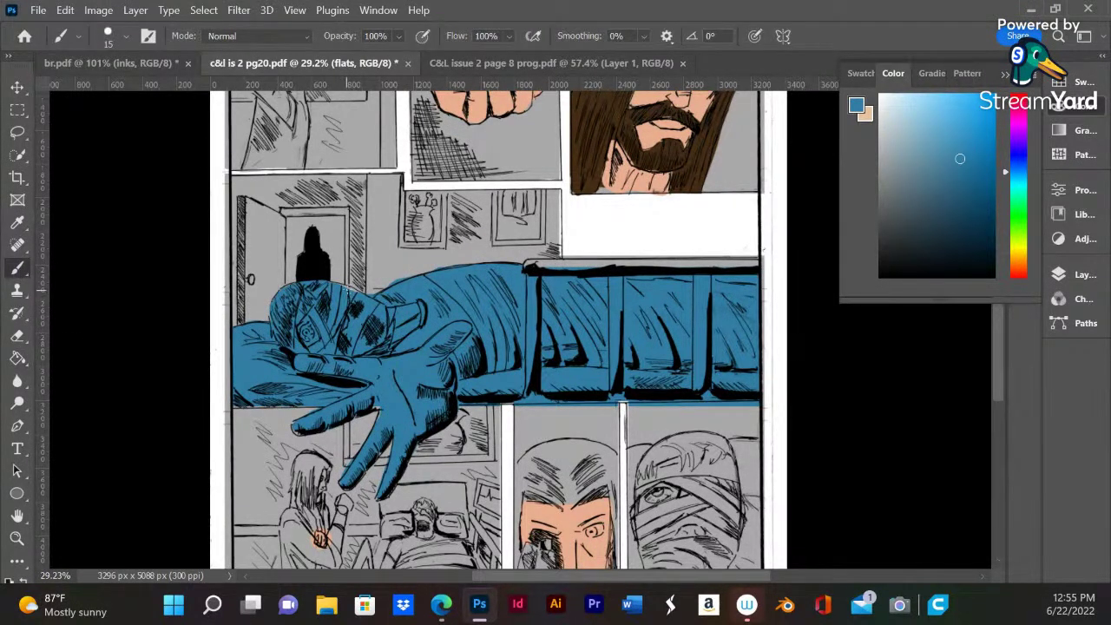
{"action": "right_click", "coordinate": [373, 330]}
{"action": "left_click_drag", "start_coordinate": [467, 309], "coordinate": [486, 314]}
{"action": "key", "text": "Return"}
{"action": "left_click_drag", "start_coordinate": [948, 175], "coordinate": [879, 125]}
{"action": "mouse_move", "coordinate": [532, 291]}
{"action": "left_mouse_down"}
{"action": "mouse_move", "coordinate": [531, 380]}
{"action": "mouse_move", "coordinate": [533, 280]}
{"action": "mouse_move", "coordinate": [527, 375]}
{"action": "mouse_move", "coordinate": [551, 398]}
{"action": "left_mouse_up"}
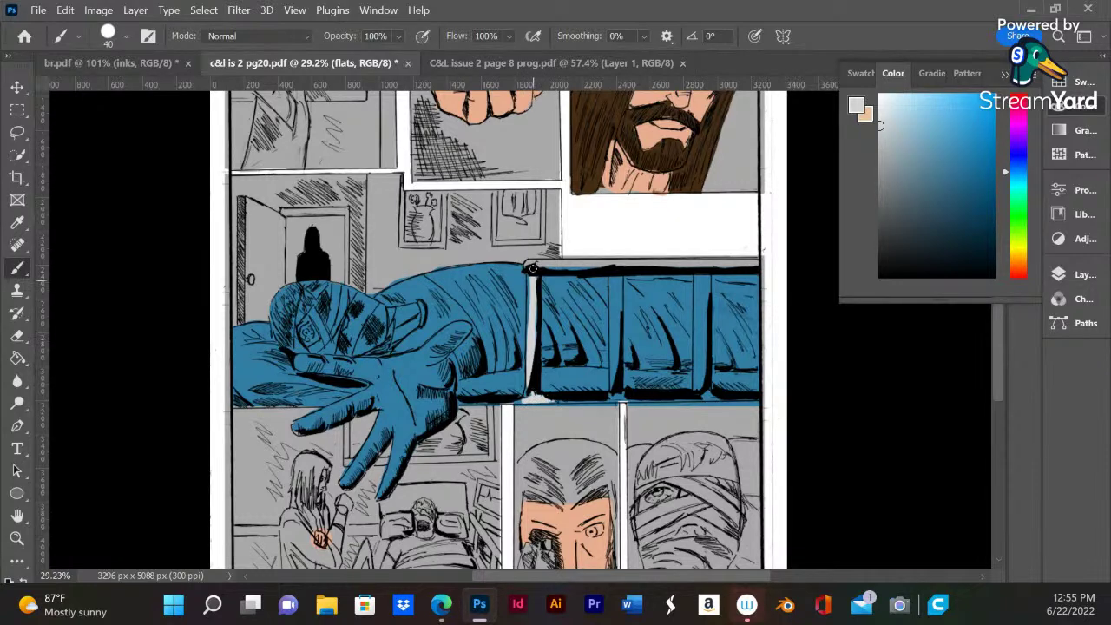
{"action": "left_click_drag", "start_coordinate": [529, 276], "coordinate": [533, 379]}
{"action": "left_click_drag", "start_coordinate": [617, 275], "coordinate": [617, 382]}
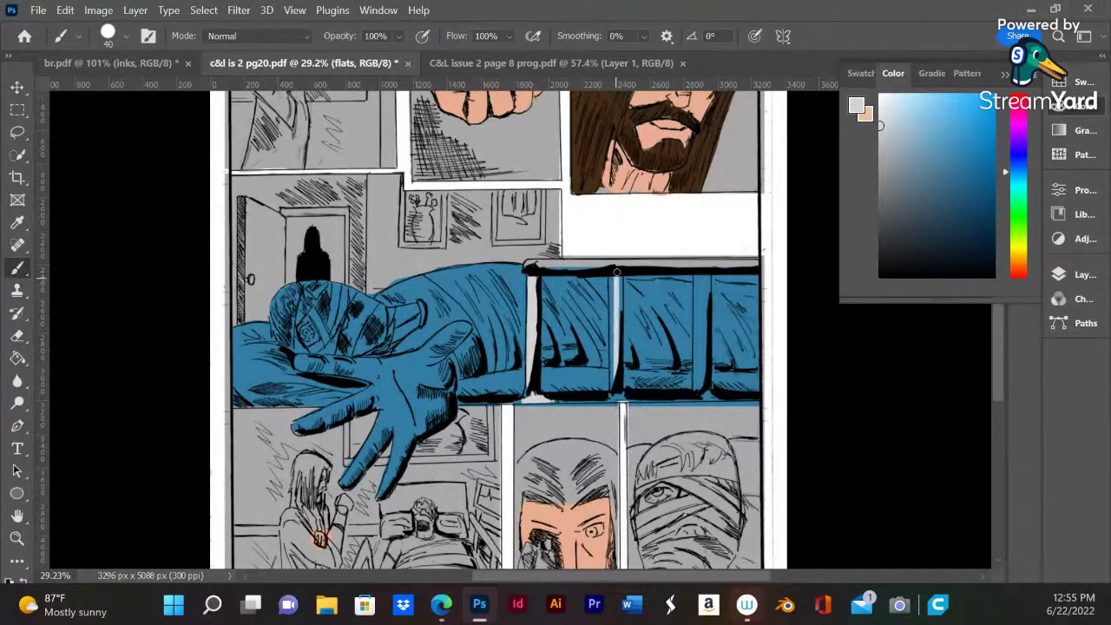
{"action": "mouse_move", "coordinate": [619, 283]}
{"action": "left_mouse_down"}
{"action": "mouse_move", "coordinate": [614, 383]}
{"action": "mouse_move", "coordinate": [613, 275]}
{"action": "left_mouse_up"}
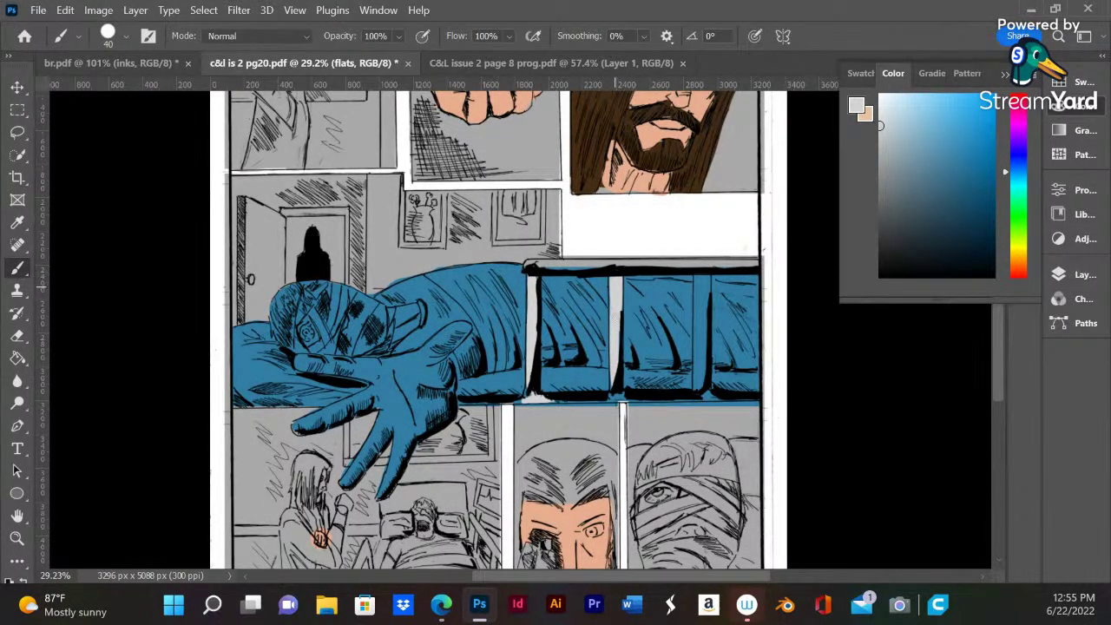
{"action": "mouse_move", "coordinate": [702, 280]}
{"action": "left_mouse_down"}
{"action": "mouse_move", "coordinate": [702, 387]}
{"action": "mouse_move", "coordinate": [703, 274]}
{"action": "mouse_move", "coordinate": [705, 367]}
{"action": "left_mouse_up"}
{"action": "mouse_move", "coordinate": [704, 281]}
{"action": "left_mouse_down"}
{"action": "mouse_move", "coordinate": [702, 389]}
{"action": "mouse_move", "coordinate": [700, 275]}
{"action": "mouse_move", "coordinate": [695, 388]}
{"action": "left_mouse_up"}
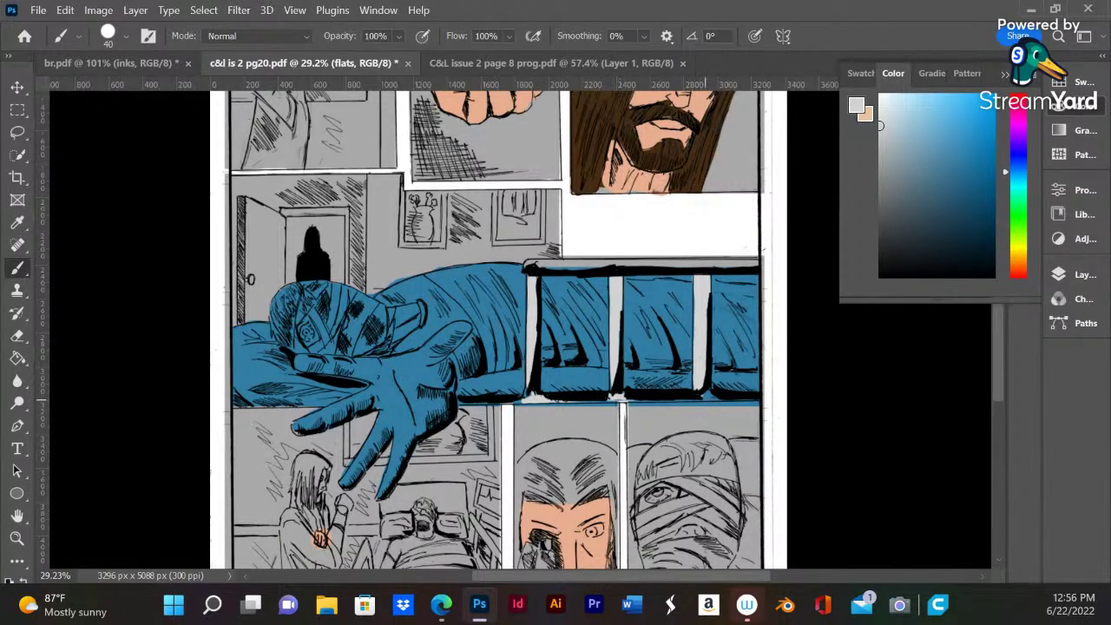
- Paint the bed rail's lower edge and its long top bar light grey
{"action": "left_click_drag", "start_coordinate": [716, 397], "coordinate": [638, 399]}
{"action": "left_click_drag", "start_coordinate": [608, 269], "coordinate": [529, 267]}
{"action": "mouse_move", "coordinate": [599, 269]}
{"action": "left_mouse_down"}
{"action": "mouse_move", "coordinate": [545, 270]}
{"action": "mouse_move", "coordinate": [607, 265]}
{"action": "mouse_move", "coordinate": [531, 265]}
{"action": "mouse_move", "coordinate": [755, 262]}
{"action": "left_mouse_up"}
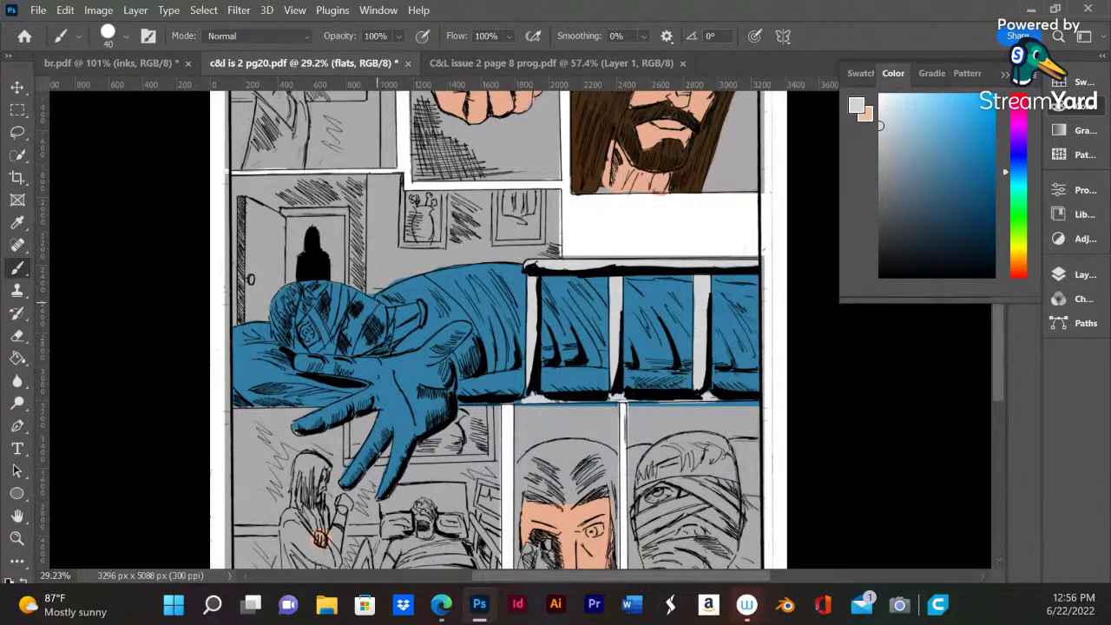
- Set the foreground colour to a light peach and paint the bandaged figure's neck and the skin around the exposed eye
{"action": "left_click_drag", "start_coordinate": [1007, 174], "coordinate": [1006, 263]}
{"action": "left_click_drag", "start_coordinate": [899, 128], "coordinate": [923, 93]}
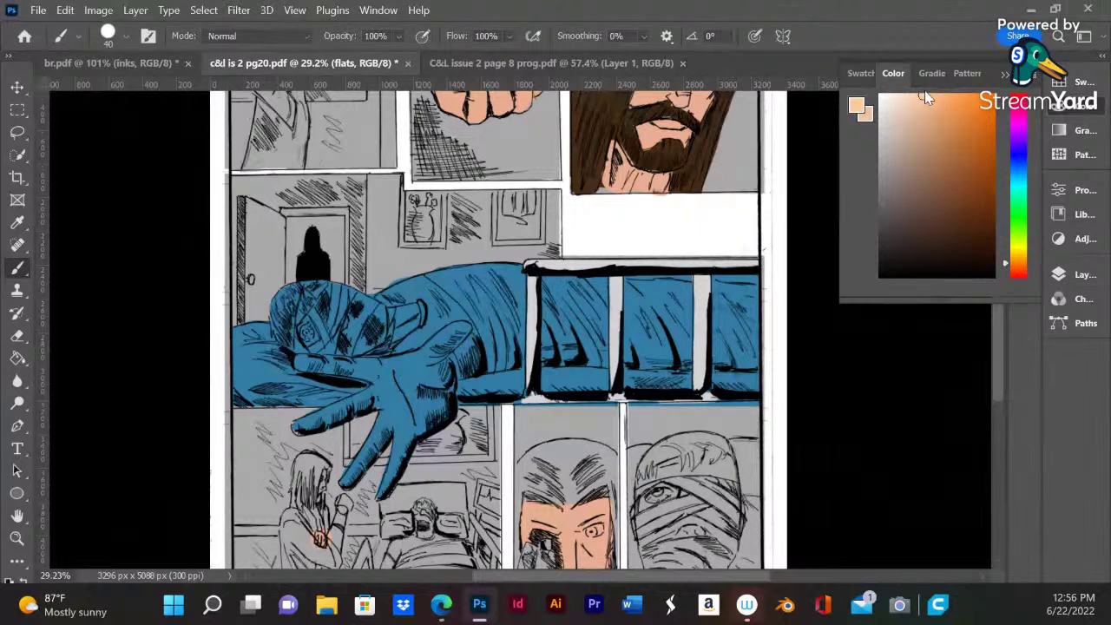
{"action": "mouse_move", "coordinate": [924, 90]}
{"action": "left_mouse_down"}
{"action": "mouse_move", "coordinate": [918, 111]}
{"action": "mouse_move", "coordinate": [913, 98]}
{"action": "left_mouse_up"}
{"action": "mouse_move", "coordinate": [393, 323]}
{"action": "left_mouse_down"}
{"action": "mouse_move", "coordinate": [396, 304]}
{"action": "mouse_move", "coordinate": [396, 340]}
{"action": "mouse_move", "coordinate": [419, 308]}
{"action": "mouse_move", "coordinate": [395, 305]}
{"action": "mouse_move", "coordinate": [413, 321]}
{"action": "mouse_move", "coordinate": [382, 329]}
{"action": "left_mouse_up"}
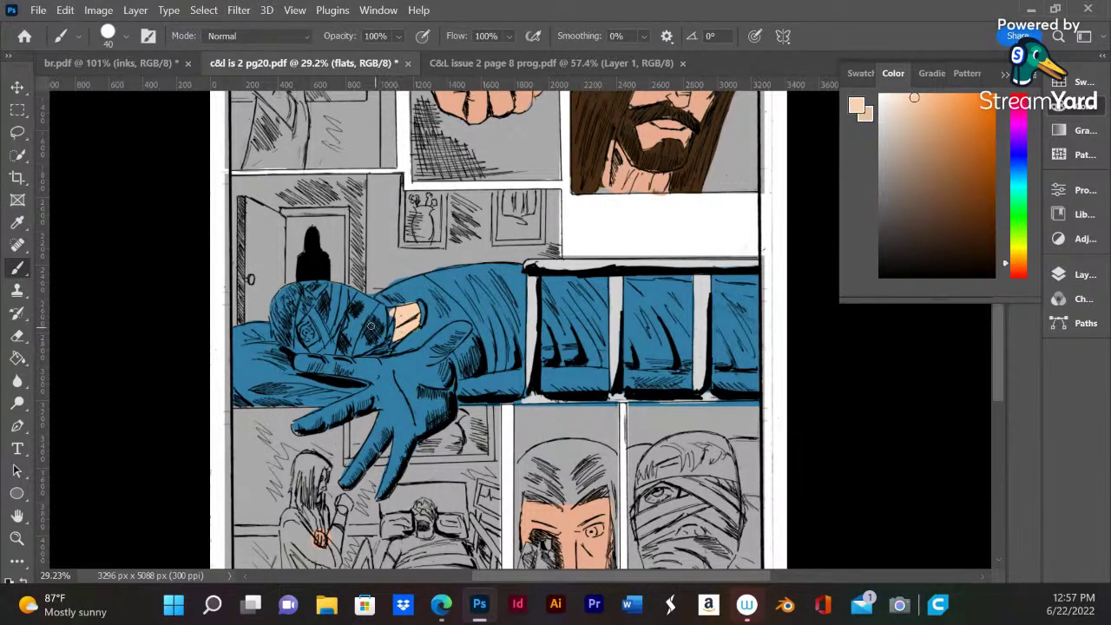
{"action": "mouse_move", "coordinate": [312, 339]}
{"action": "left_mouse_down"}
{"action": "mouse_move", "coordinate": [301, 323]}
{"action": "mouse_move", "coordinate": [311, 326]}
{"action": "left_mouse_up"}
- Outline the outstretched hand and fingers in light peach and fill the palm with the same colour
{"action": "mouse_move", "coordinate": [303, 364]}
{"action": "left_mouse_down"}
{"action": "mouse_move", "coordinate": [376, 381]}
{"action": "mouse_move", "coordinate": [295, 357]}
{"action": "mouse_move", "coordinate": [395, 359]}
{"action": "mouse_move", "coordinate": [454, 327]}
{"action": "mouse_move", "coordinate": [471, 330]}
{"action": "mouse_move", "coordinate": [446, 365]}
{"action": "left_mouse_up"}
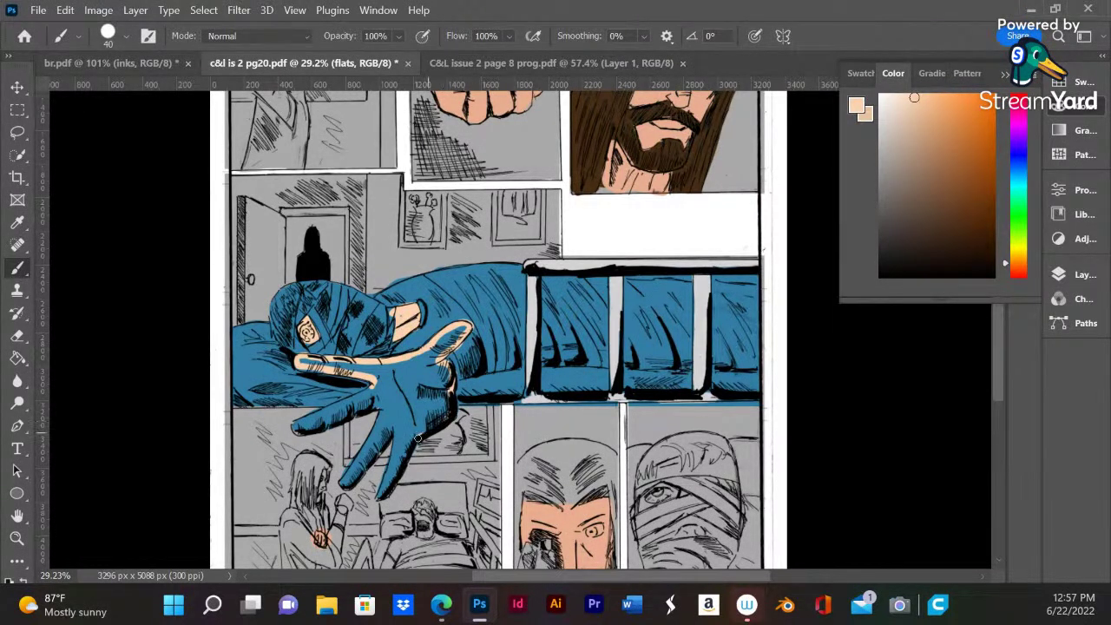
{"action": "mouse_move", "coordinate": [403, 453]}
{"action": "left_mouse_down"}
{"action": "mouse_move", "coordinate": [390, 483]}
{"action": "mouse_move", "coordinate": [396, 425]}
{"action": "mouse_move", "coordinate": [349, 483]}
{"action": "mouse_move", "coordinate": [380, 410]}
{"action": "mouse_move", "coordinate": [314, 429]}
{"action": "mouse_move", "coordinate": [299, 416]}
{"action": "mouse_move", "coordinate": [373, 383]}
{"action": "mouse_move", "coordinate": [309, 422]}
{"action": "left_mouse_up"}
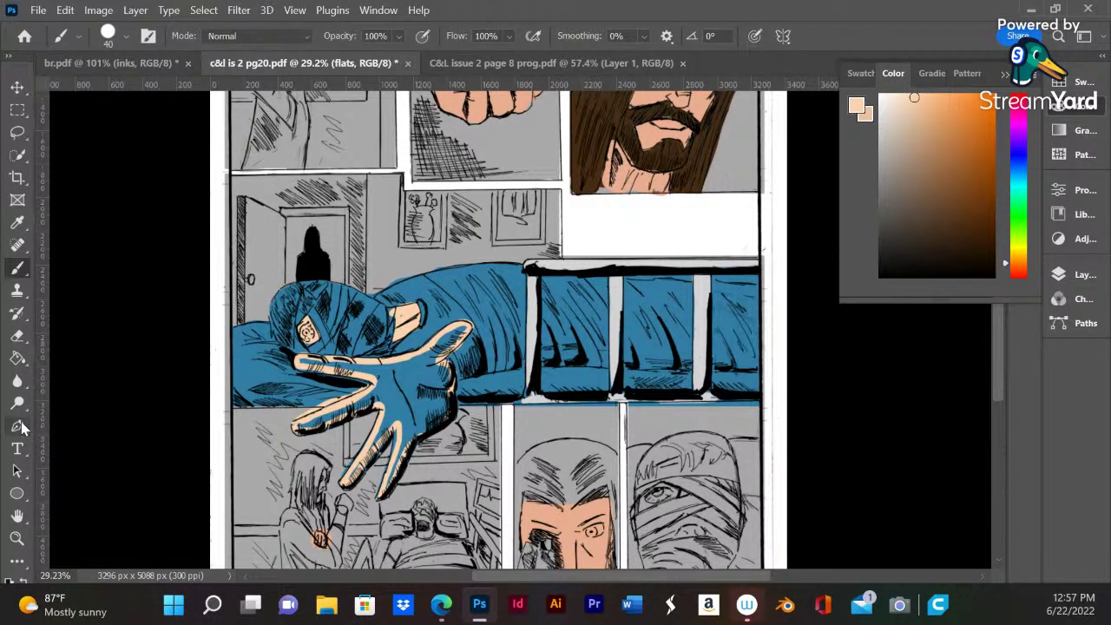
{"action": "left_click", "coordinate": [17, 357]}
{"action": "left_click", "coordinate": [403, 399]}
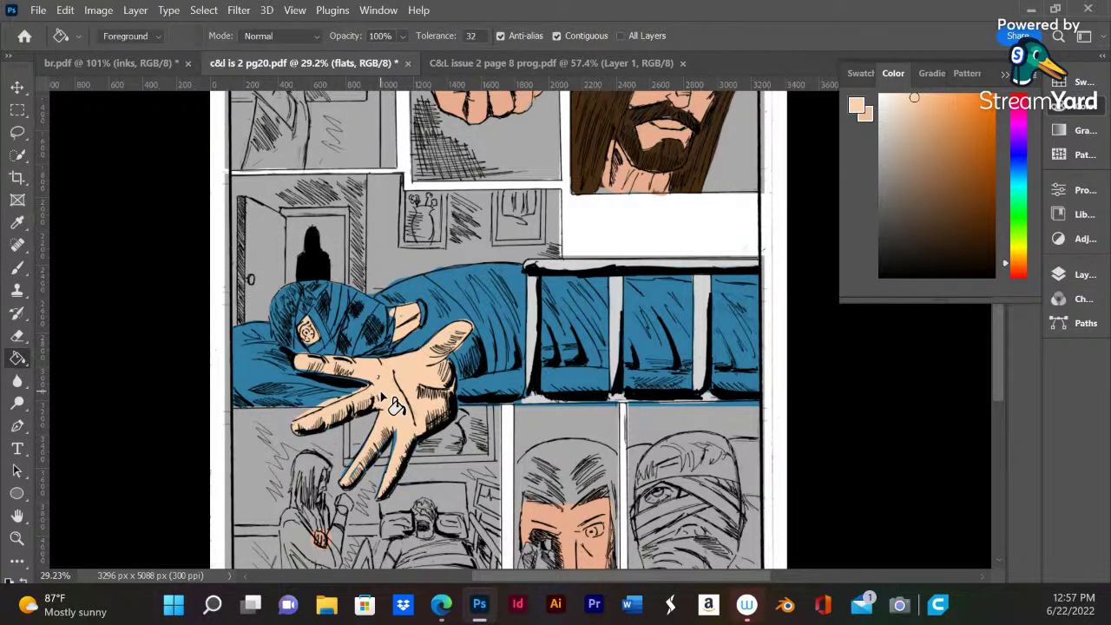
- Set the foreground colour to a neutral grey and brush the bandages around the exposed eye
{"action": "left_click", "coordinate": [17, 335]}
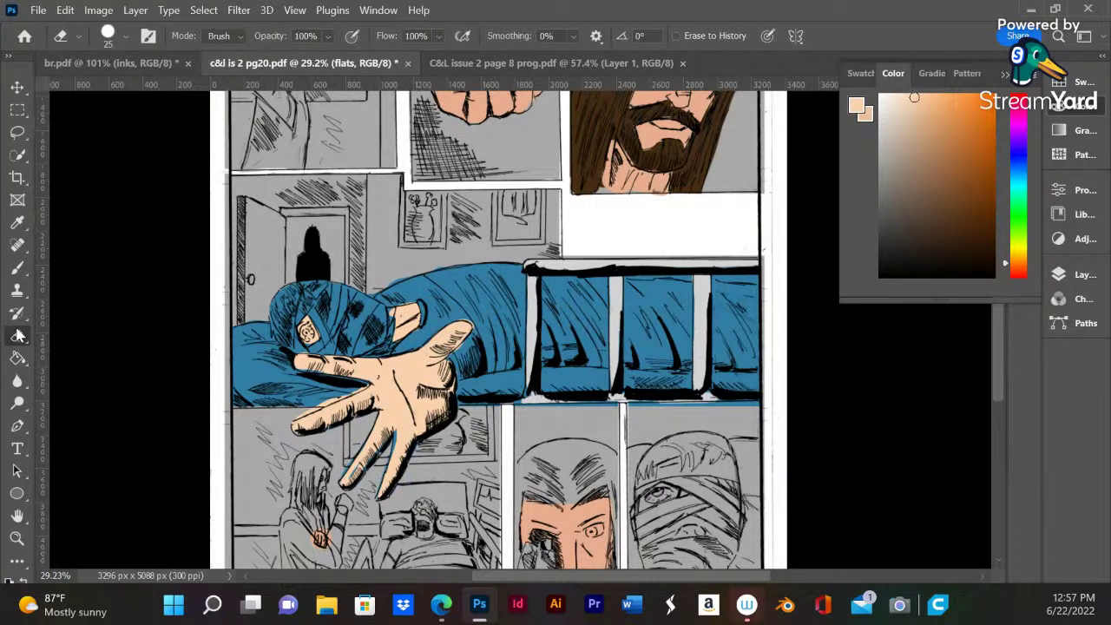
{"action": "left_click", "coordinate": [17, 271]}
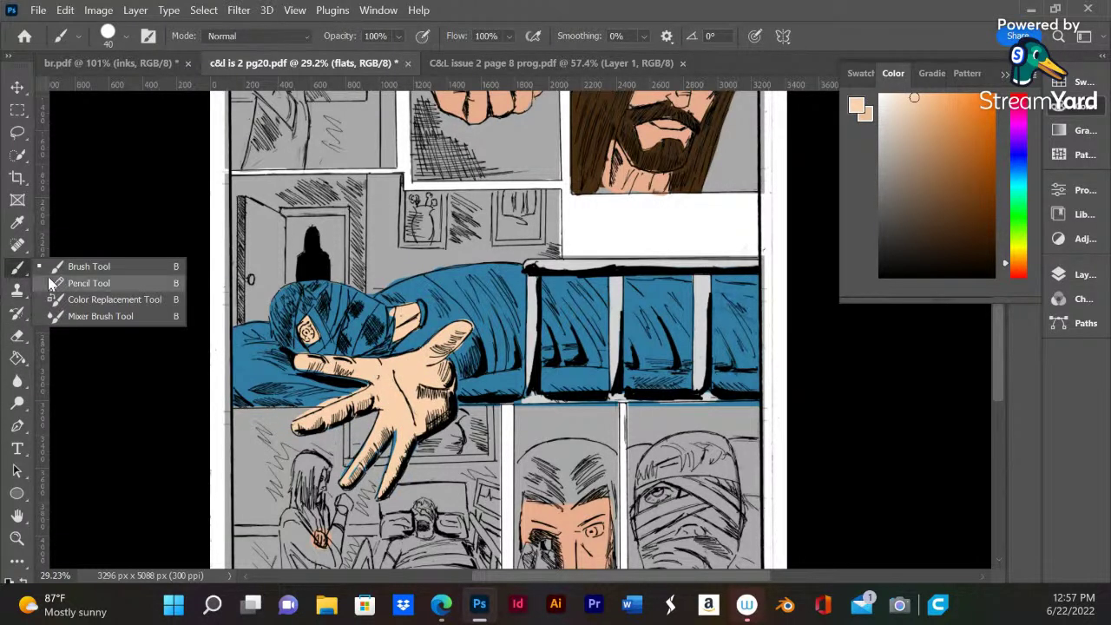
{"action": "left_click", "coordinate": [249, 362], "text": "alt"}
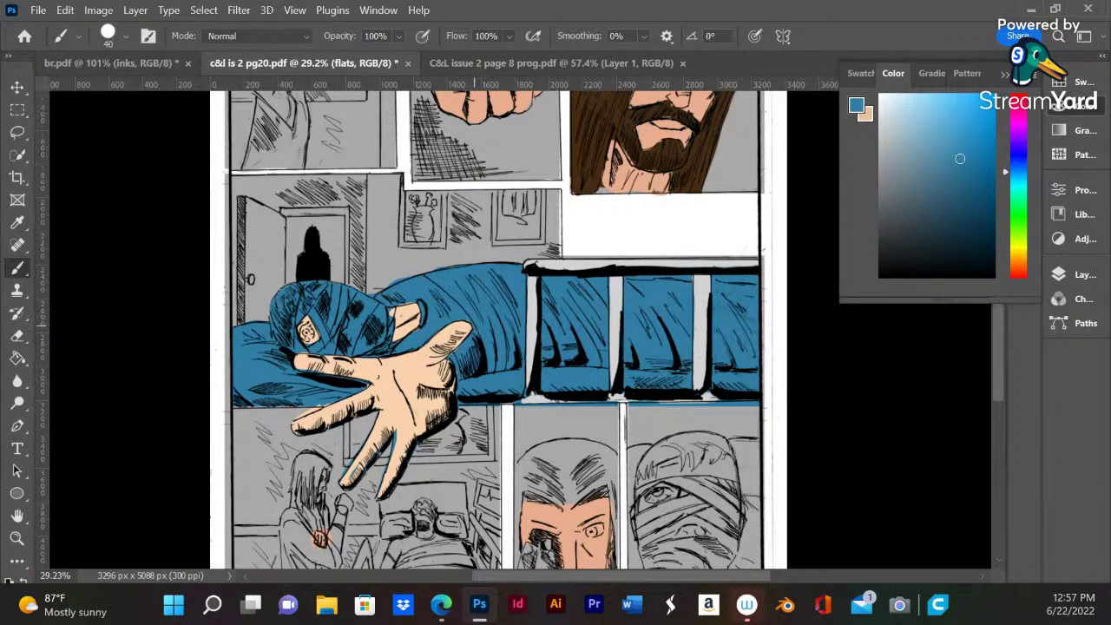
{"action": "left_click", "coordinate": [404, 311], "text": "alt"}
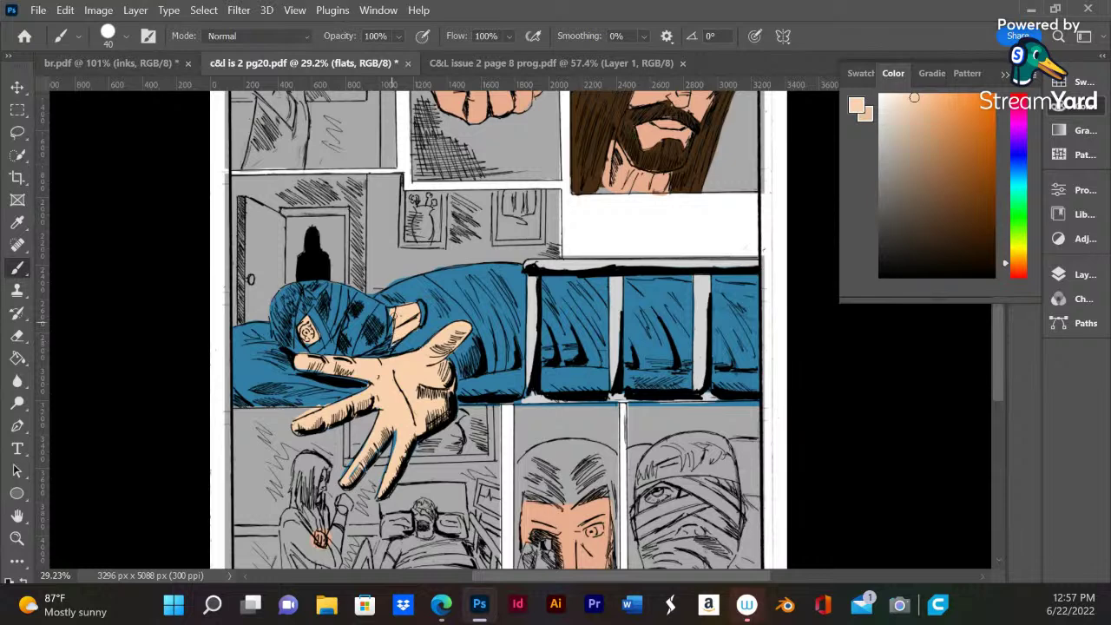
{"action": "left_click_drag", "start_coordinate": [902, 137], "coordinate": [877, 159]}
{"action": "mouse_move", "coordinate": [307, 312]}
{"action": "left_mouse_down"}
{"action": "mouse_move", "coordinate": [312, 341]}
{"action": "mouse_move", "coordinate": [325, 346]}
{"action": "mouse_move", "coordinate": [309, 334]}
{"action": "mouse_move", "coordinate": [337, 338]}
{"action": "left_mouse_up"}
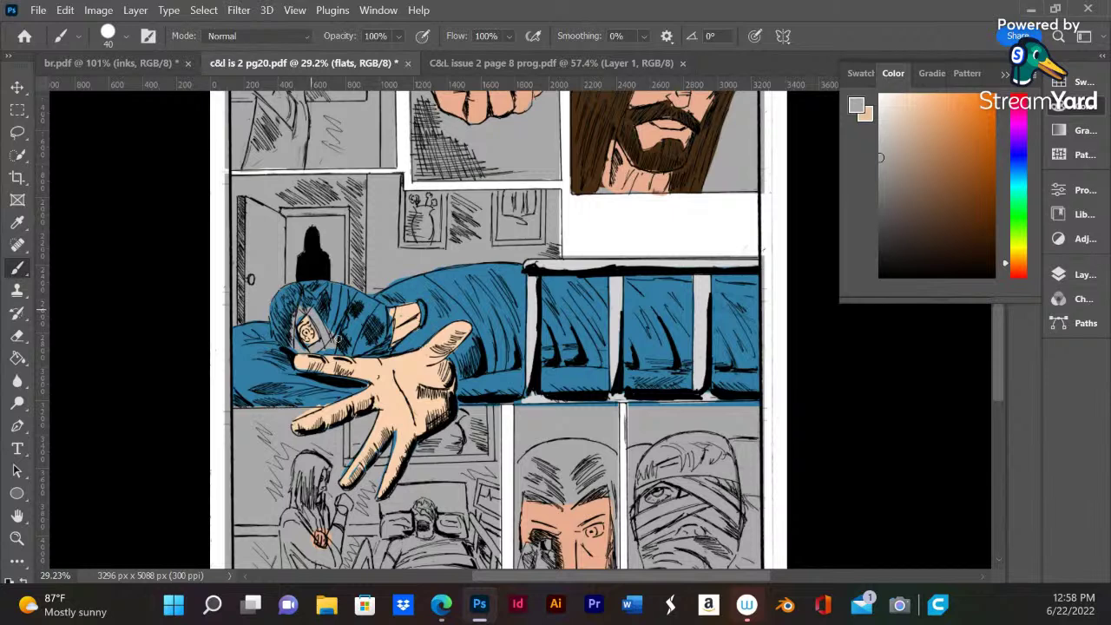
- Lasso the remaining bandaged part of the figure's head, fill it with the neutral grey, and deselect
{"action": "key", "text": "l"}
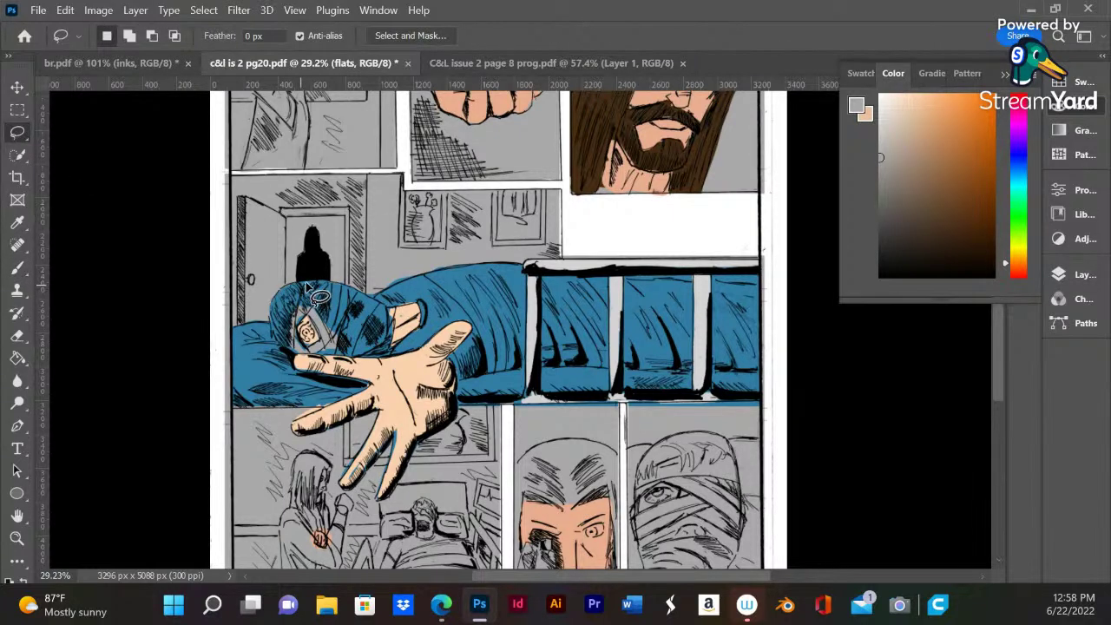
{"action": "mouse_move", "coordinate": [371, 303]}
{"action": "left_mouse_down"}
{"action": "mouse_move", "coordinate": [398, 321]}
{"action": "mouse_move", "coordinate": [399, 360]}
{"action": "mouse_move", "coordinate": [373, 370]}
{"action": "mouse_move", "coordinate": [298, 363]}
{"action": "left_mouse_up"}
{"action": "left_click", "coordinate": [17, 359]}
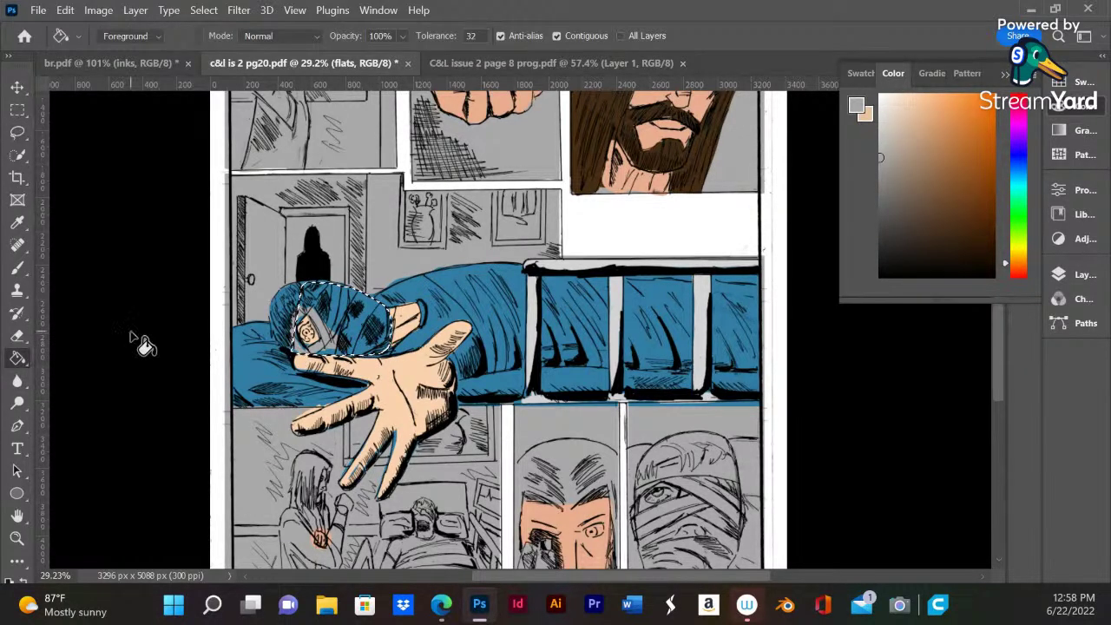
{"action": "left_click", "coordinate": [369, 333]}
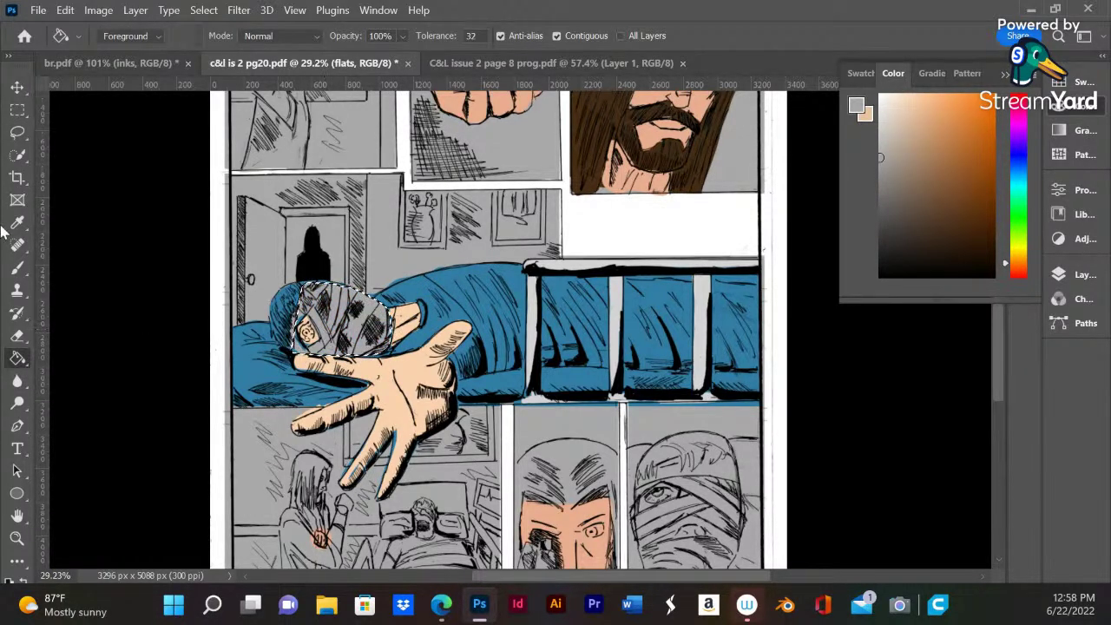
{"action": "key", "text": "ctrl+d"}
- Sample the bedding blue and select the room's back wall and door area with a rectangular selection
{"action": "left_click", "coordinate": [17, 267]}
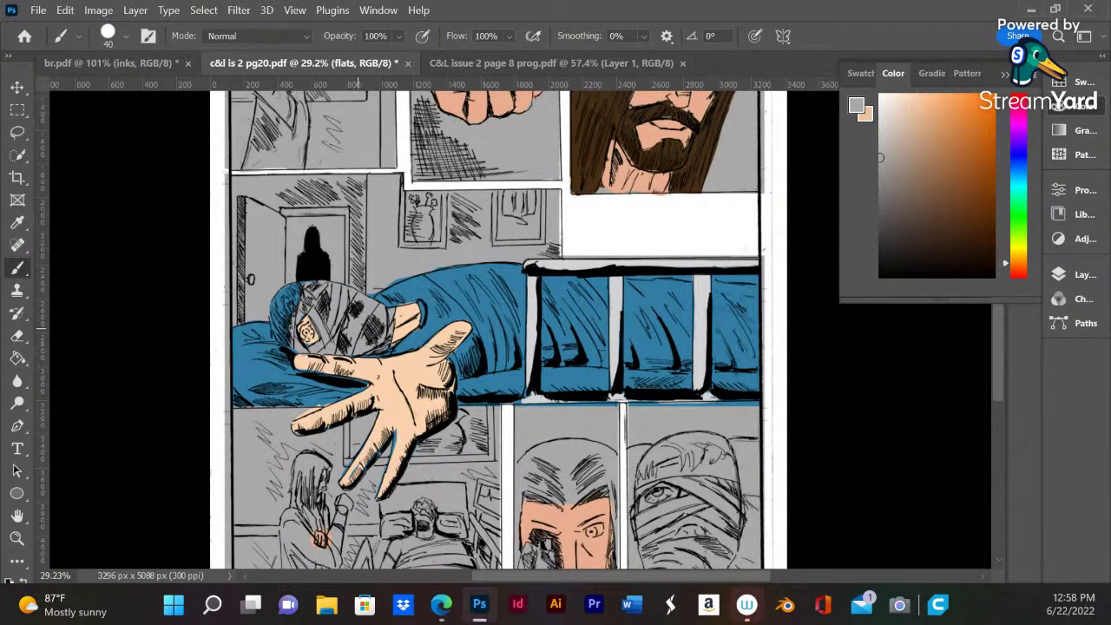
{"action": "scroll", "coordinate": [473, 273], "scroll_direction": "up", "scroll_amount": 1}
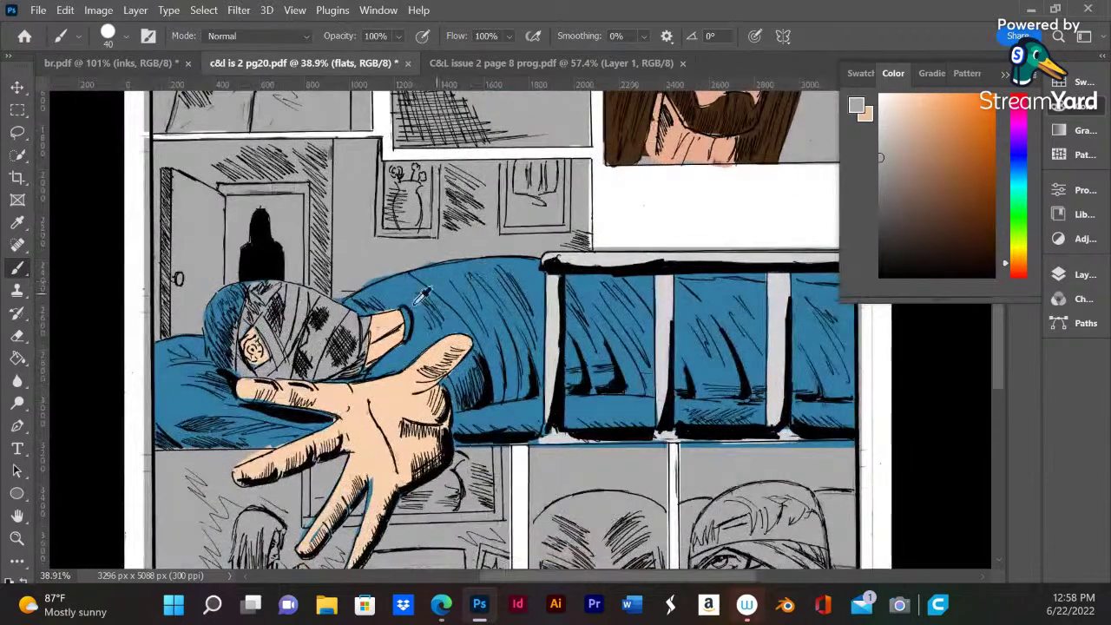
{"action": "left_click", "coordinate": [380, 239], "text": "alt"}
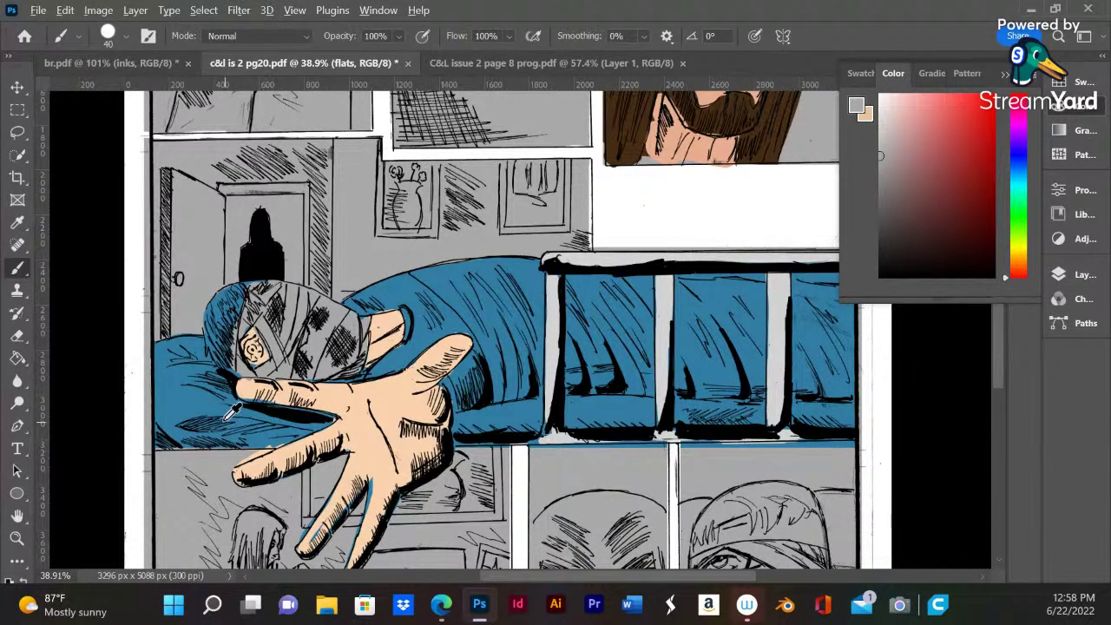
{"action": "left_click", "coordinate": [199, 401], "text": "alt"}
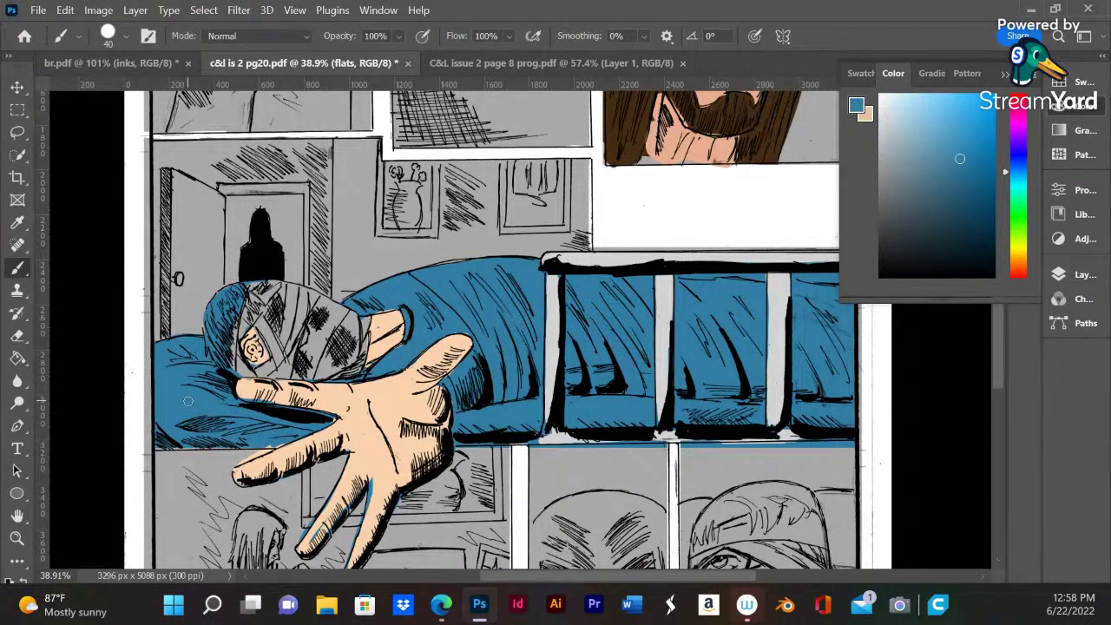
{"action": "left_click", "coordinate": [17, 109]}
{"action": "mouse_move", "coordinate": [154, 140]}
{"action": "left_mouse_down"}
{"action": "mouse_move", "coordinate": [197, 244]}
{"action": "mouse_move", "coordinate": [483, 291]}
{"action": "mouse_move", "coordinate": [573, 326]}
{"action": "mouse_move", "coordinate": [593, 350]}
{"action": "left_mouse_up"}
{"action": "left_click", "coordinate": [17, 358]}
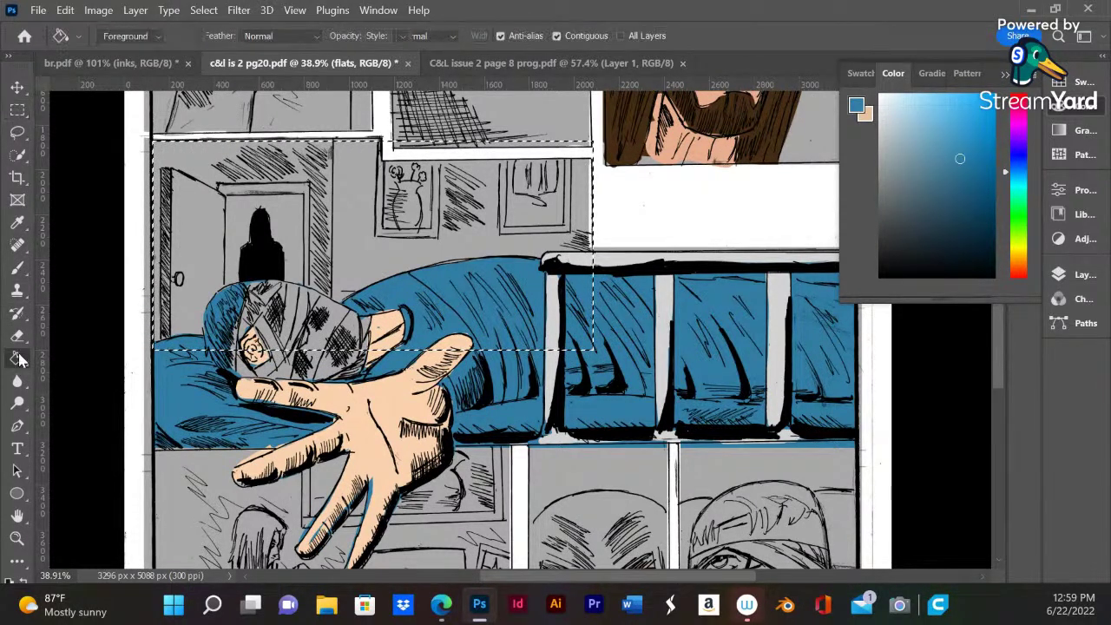
{"action": "left_click", "coordinate": [189, 282]}
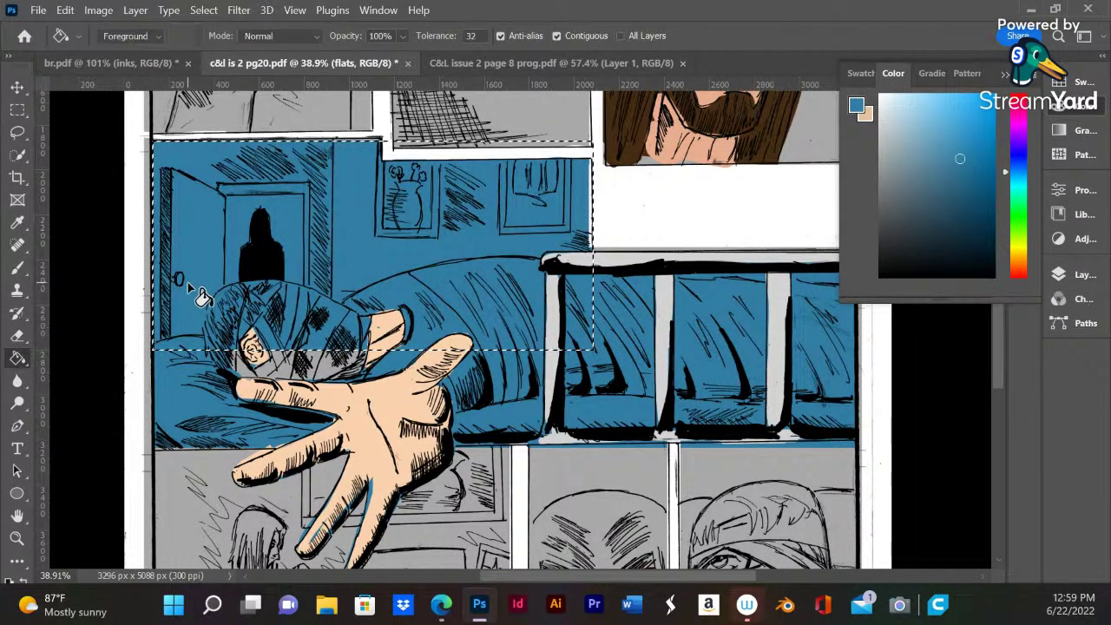
{"action": "key", "text": "ctrl+z"}
- Exclude the bandaged head and neck from the selection, fill the room background with the sampled blue, and deselect
{"action": "key", "text": "l"}
{"action": "mouse_move", "coordinate": [249, 324]}
{"action": "left_mouse_down"}
{"action": "mouse_move", "coordinate": [301, 296]}
{"action": "mouse_move", "coordinate": [386, 337]}
{"action": "mouse_move", "coordinate": [390, 366]}
{"action": "mouse_move", "coordinate": [371, 392]}
{"action": "mouse_move", "coordinate": [317, 403]}
{"action": "mouse_move", "coordinate": [259, 395]}
{"action": "mouse_move", "coordinate": [209, 369]}
{"action": "mouse_move", "coordinate": [382, 324]}
{"action": "mouse_move", "coordinate": [369, 340]}
{"action": "mouse_move", "coordinate": [384, 313]}
{"action": "mouse_move", "coordinate": [416, 318]}
{"action": "mouse_move", "coordinate": [412, 369]}
{"action": "mouse_move", "coordinate": [330, 357]}
{"action": "mouse_move", "coordinate": [308, 342]}
{"action": "left_mouse_up"}
{"action": "key", "text": "alt"}
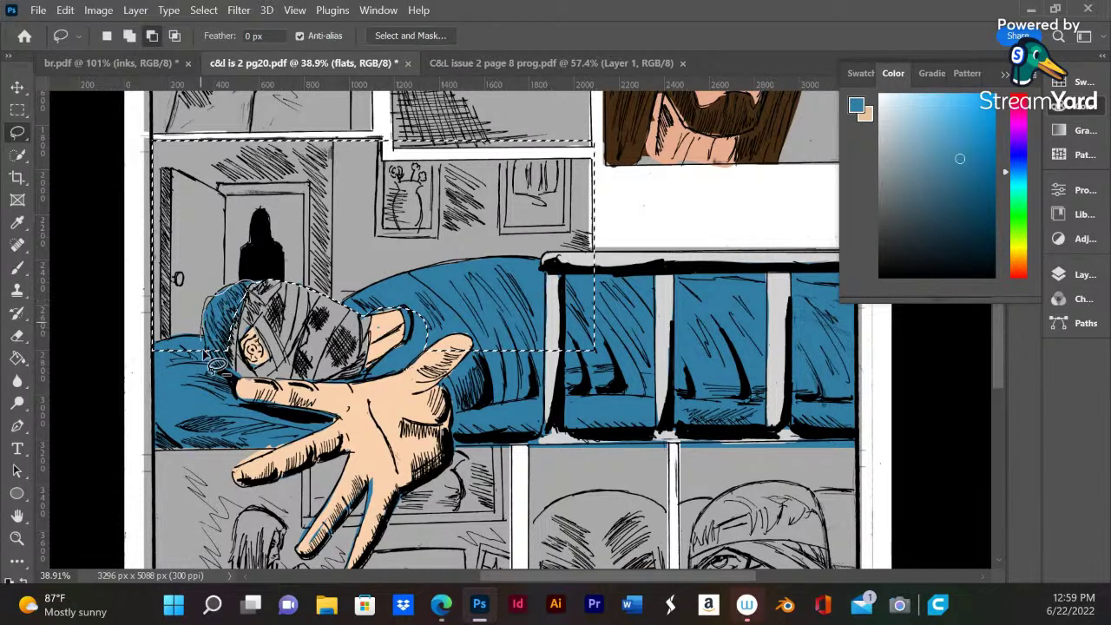
{"action": "left_click", "coordinate": [16, 357]}
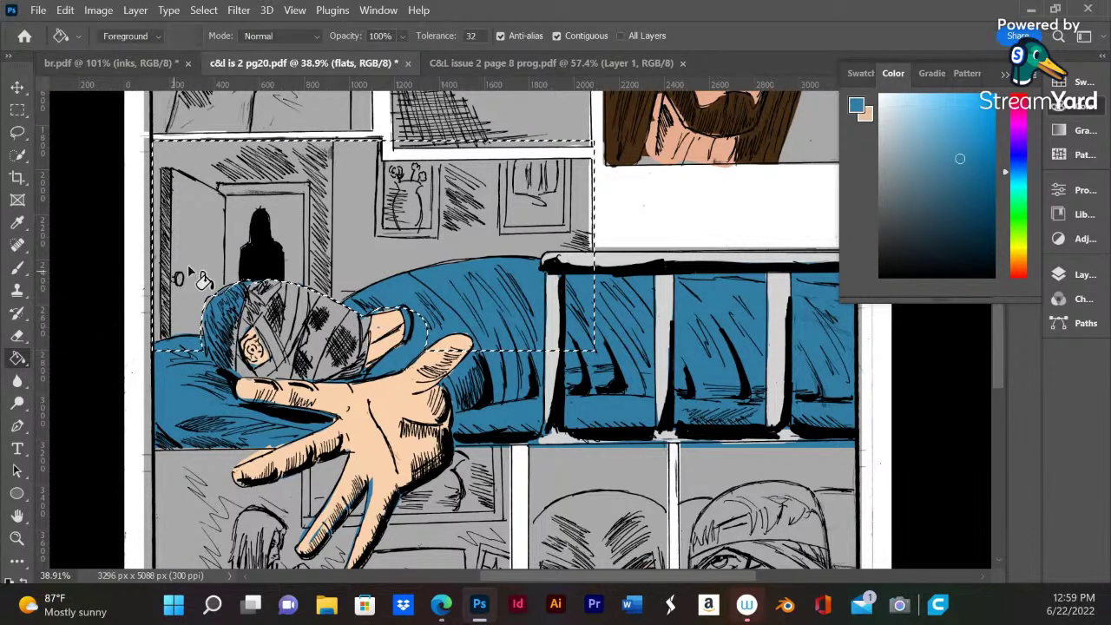
{"action": "left_click", "coordinate": [198, 279]}
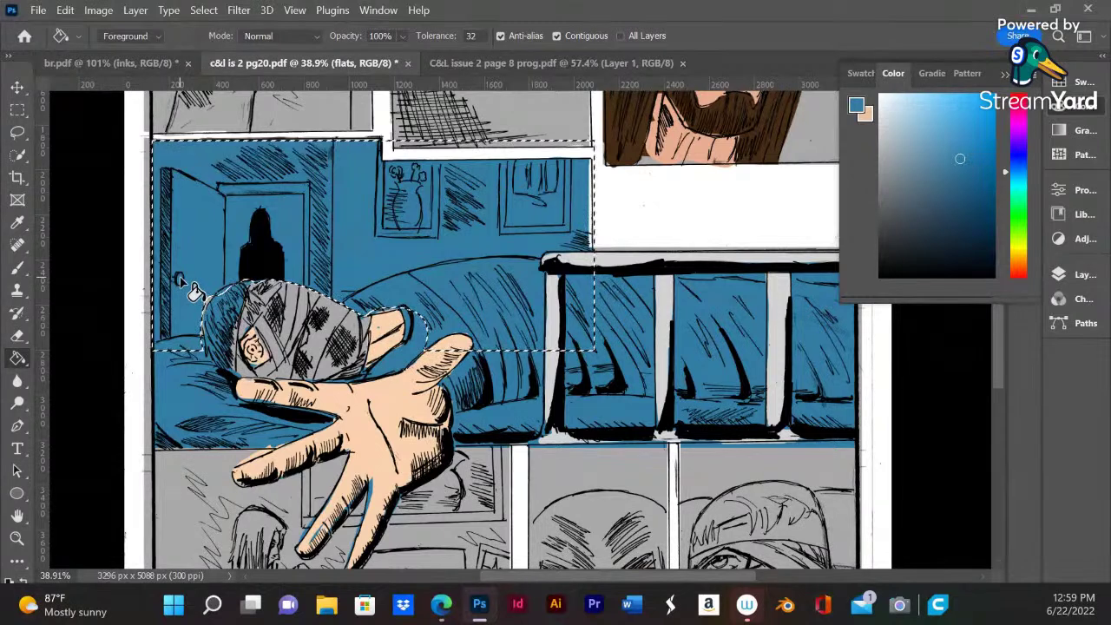
{"action": "key", "text": "ctrl+d"}
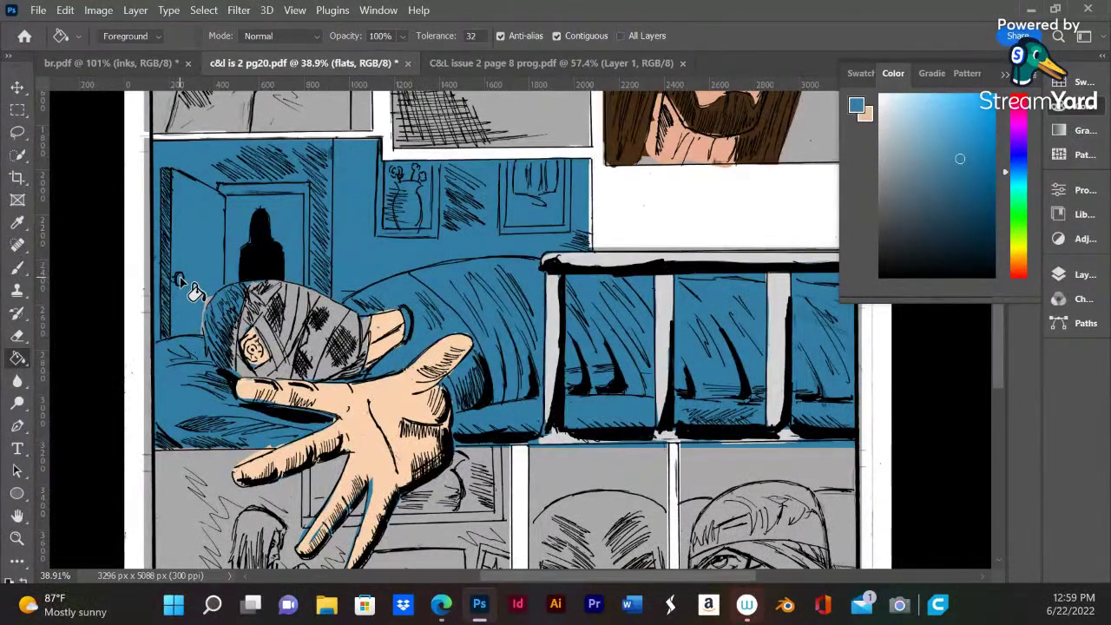
- Set the foreground colour to a warm yellow and brush the bandaged figure's hair
{"action": "left_click_drag", "start_coordinate": [1005, 175], "coordinate": [1007, 259]}
{"action": "left_click_drag", "start_coordinate": [960, 158], "coordinate": [952, 94]}
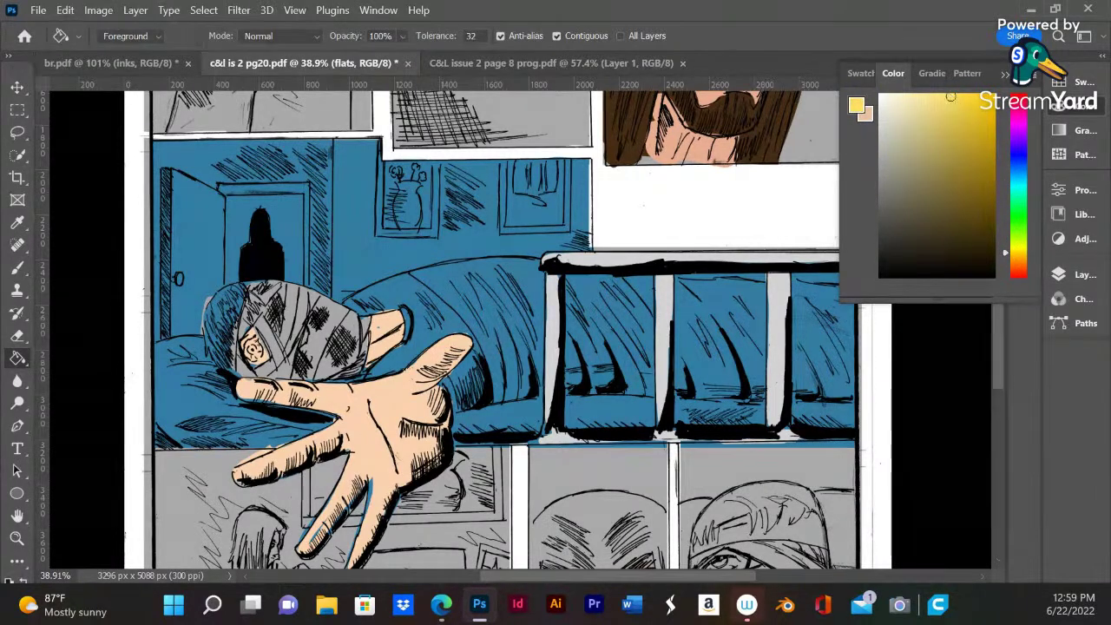
{"action": "left_click", "coordinate": [19, 272]}
{"action": "mouse_move", "coordinate": [216, 356]}
{"action": "left_mouse_down"}
{"action": "mouse_move", "coordinate": [217, 353]}
{"action": "mouse_move", "coordinate": [207, 310]}
{"action": "mouse_move", "coordinate": [218, 326]}
{"action": "mouse_move", "coordinate": [227, 306]}
{"action": "mouse_move", "coordinate": [227, 290]}
{"action": "left_mouse_up"}
{"action": "left_click_drag", "start_coordinate": [208, 329], "coordinate": [213, 352]}
{"action": "left_click_drag", "start_coordinate": [210, 299], "coordinate": [234, 288]}
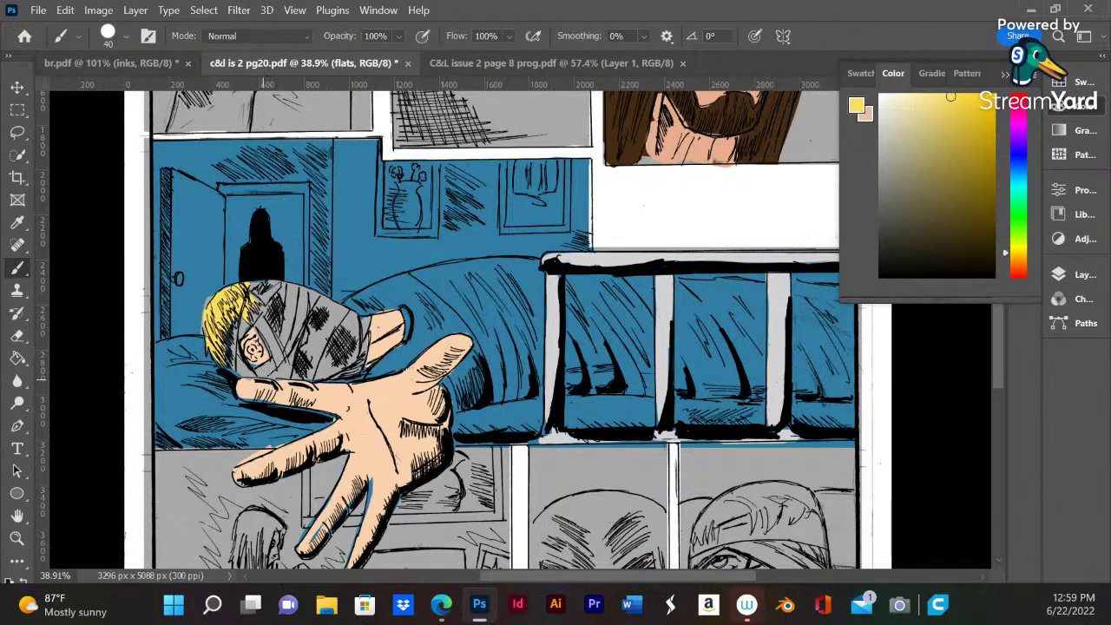
- Paint the exposed eye off-white and cover the uncoloured strip at the back wall's right edge with the sampled wall blue
{"action": "mouse_move", "coordinate": [950, 97]}
{"action": "left_mouse_down"}
{"action": "mouse_move", "coordinate": [881, 112]}
{"action": "mouse_move", "coordinate": [888, 131]}
{"action": "mouse_move", "coordinate": [886, 118]}
{"action": "left_mouse_up"}
{"action": "left_click", "coordinate": [206, 272], "text": "alt"}
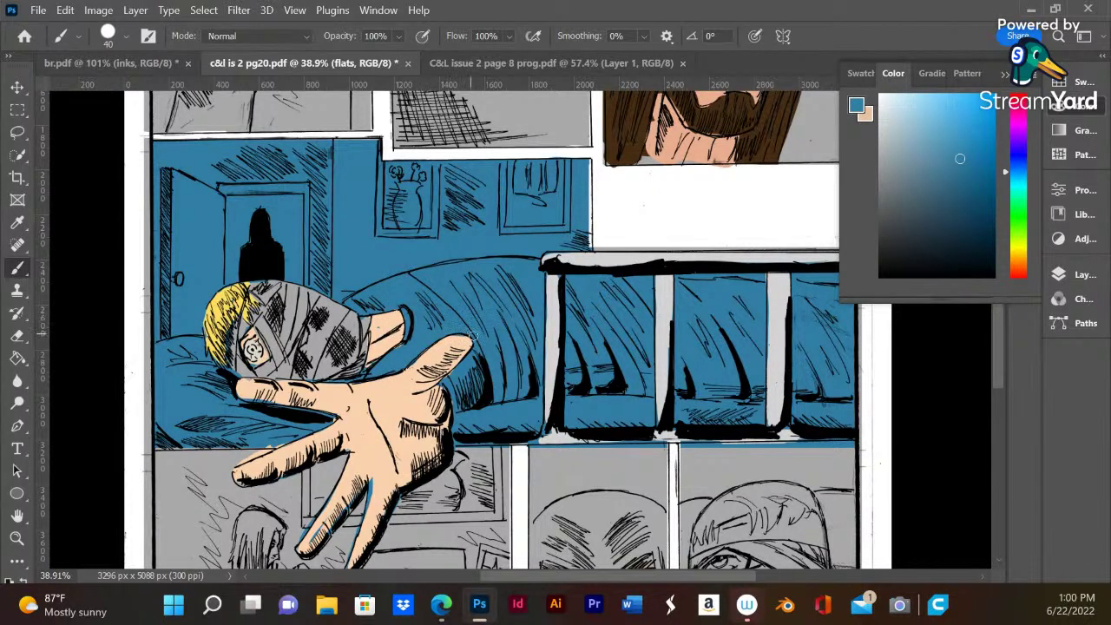
{"action": "left_click", "coordinate": [451, 339], "text": "alt"}
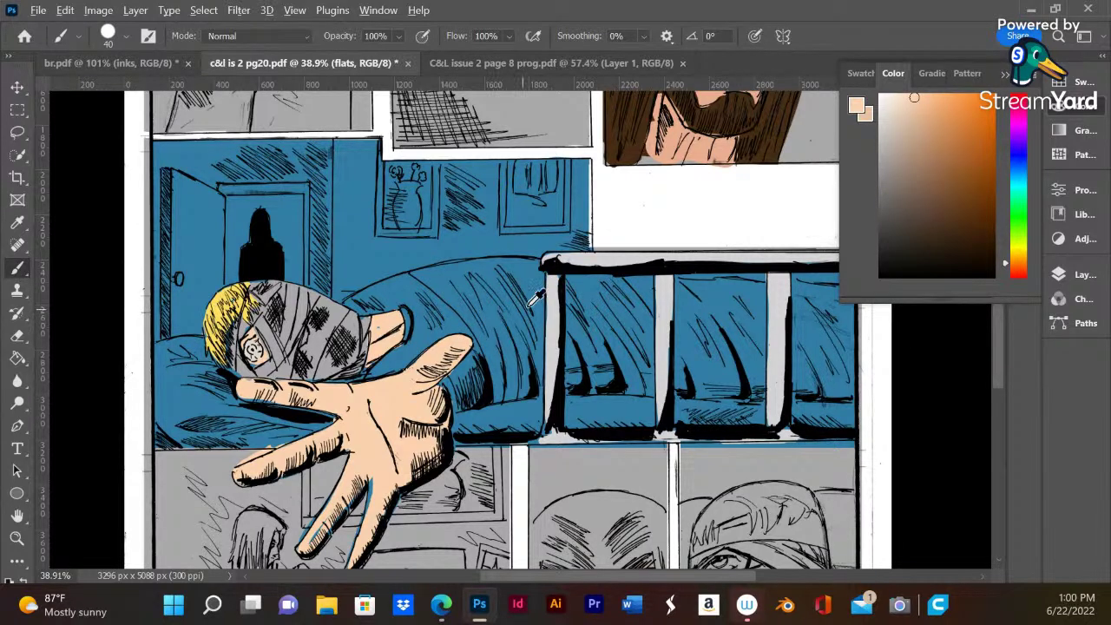
{"action": "left_click", "coordinate": [492, 228], "text": "alt"}
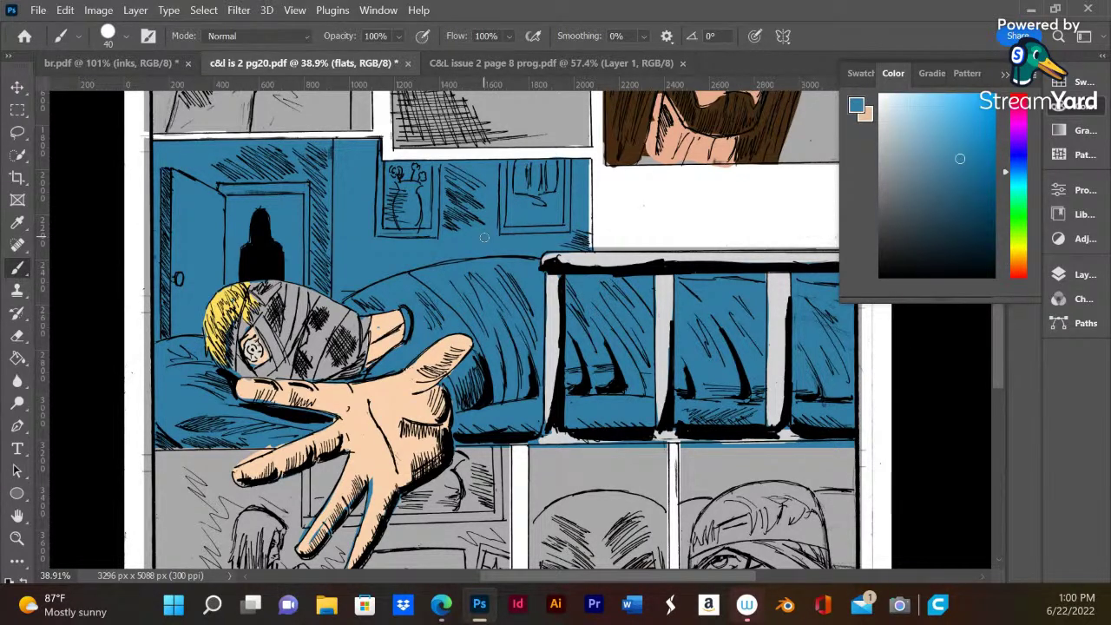
{"action": "left_click_drag", "start_coordinate": [588, 196], "coordinate": [589, 237]}
- Lasso the blanket from the figure's shoulder to the far end of the bed, refining the selection around the neck and hand
{"action": "scroll", "coordinate": [441, 334], "scroll_direction": "down", "scroll_amount": 3}
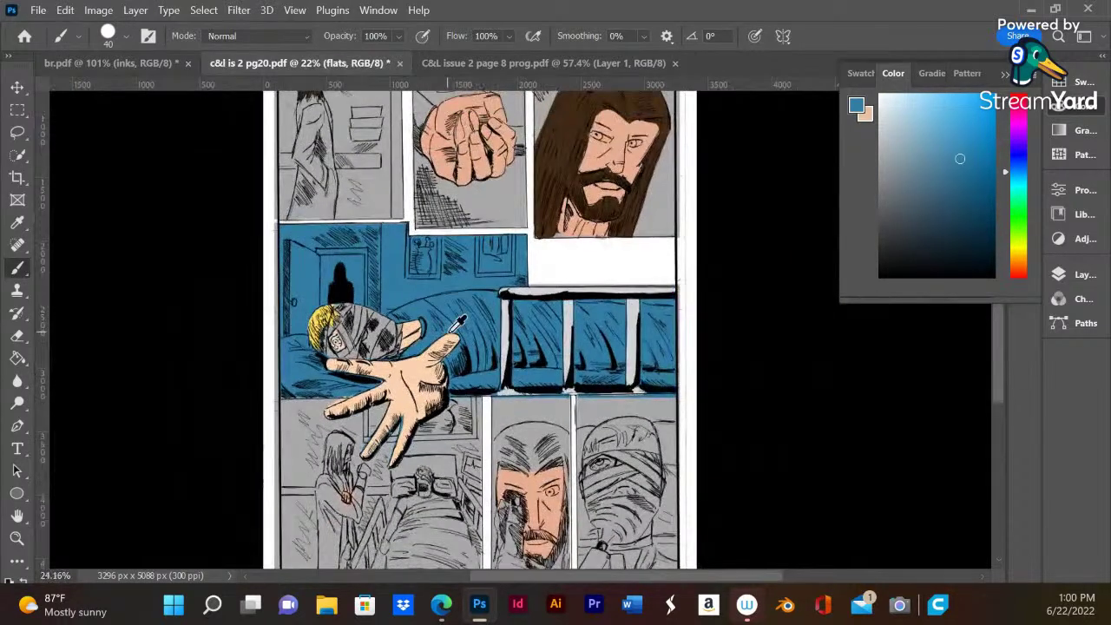
{"action": "scroll", "coordinate": [452, 331], "scroll_direction": "up", "scroll_amount": 3}
{"action": "scroll", "coordinate": [457, 323], "scroll_direction": "up", "scroll_amount": 1}
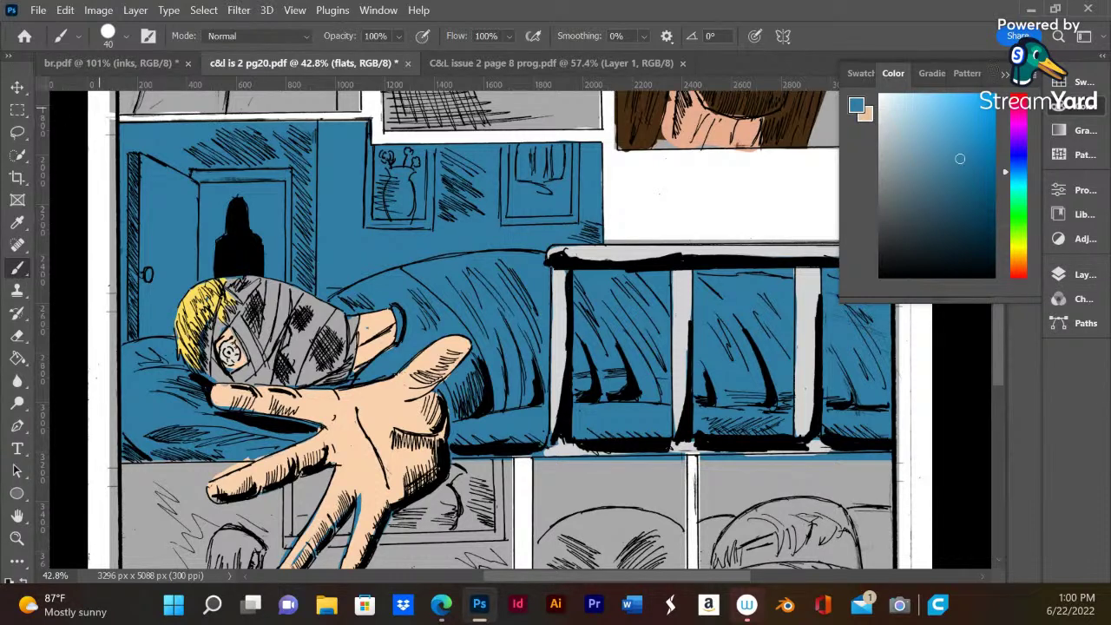
{"action": "left_click", "coordinate": [1004, 76]}
{"action": "left_click", "coordinate": [17, 132]}
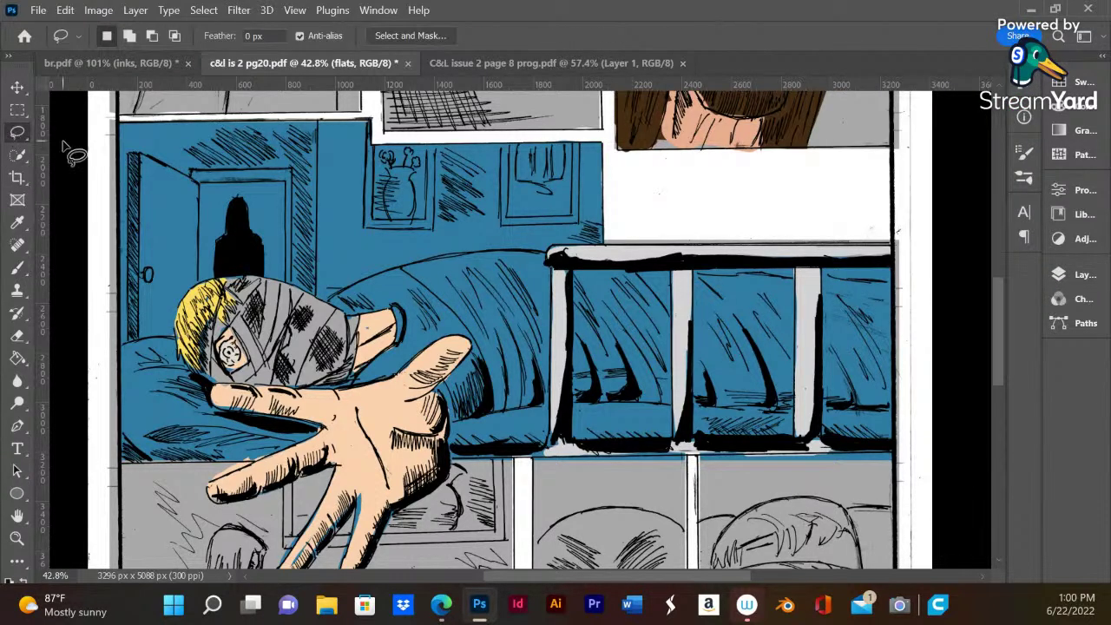
{"action": "mouse_move", "coordinate": [328, 299]}
{"action": "left_mouse_down"}
{"action": "mouse_move", "coordinate": [408, 266]}
{"action": "mouse_move", "coordinate": [519, 255]}
{"action": "mouse_move", "coordinate": [859, 254]}
{"action": "mouse_move", "coordinate": [894, 299]}
{"action": "mouse_move", "coordinate": [892, 419]}
{"action": "mouse_move", "coordinate": [502, 422]}
{"action": "mouse_move", "coordinate": [442, 434]}
{"action": "mouse_move", "coordinate": [469, 349]}
{"action": "mouse_move", "coordinate": [408, 388]}
{"action": "mouse_move", "coordinate": [365, 384]}
{"action": "mouse_move", "coordinate": [401, 340]}
{"action": "mouse_move", "coordinate": [375, 314]}
{"action": "left_mouse_up"}
{"action": "key", "text": "shift"}
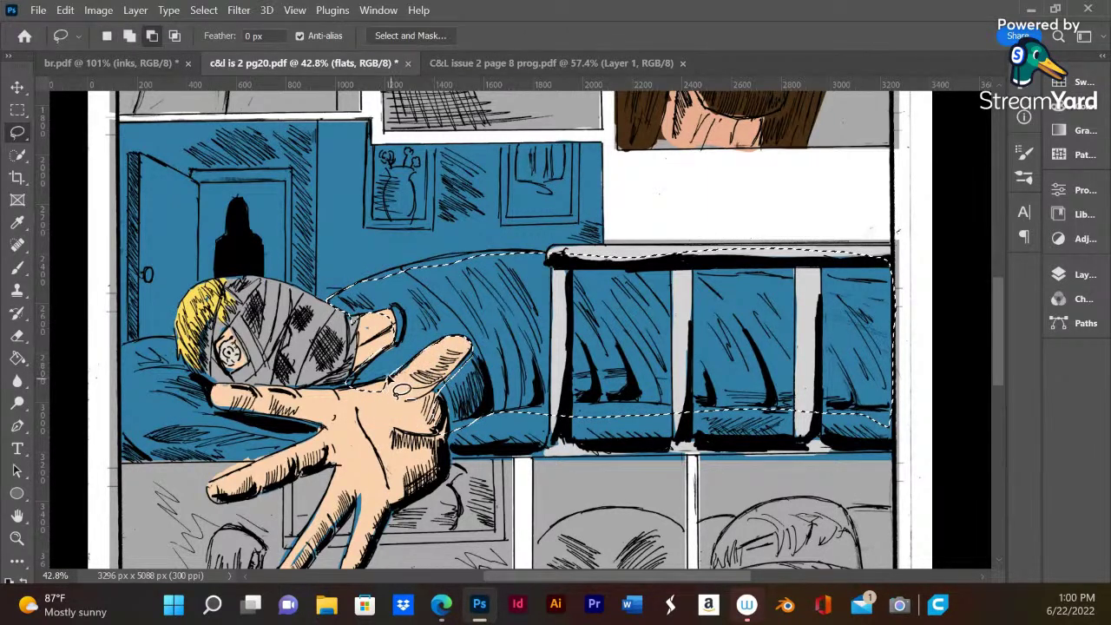
{"action": "key", "text": "shift"}
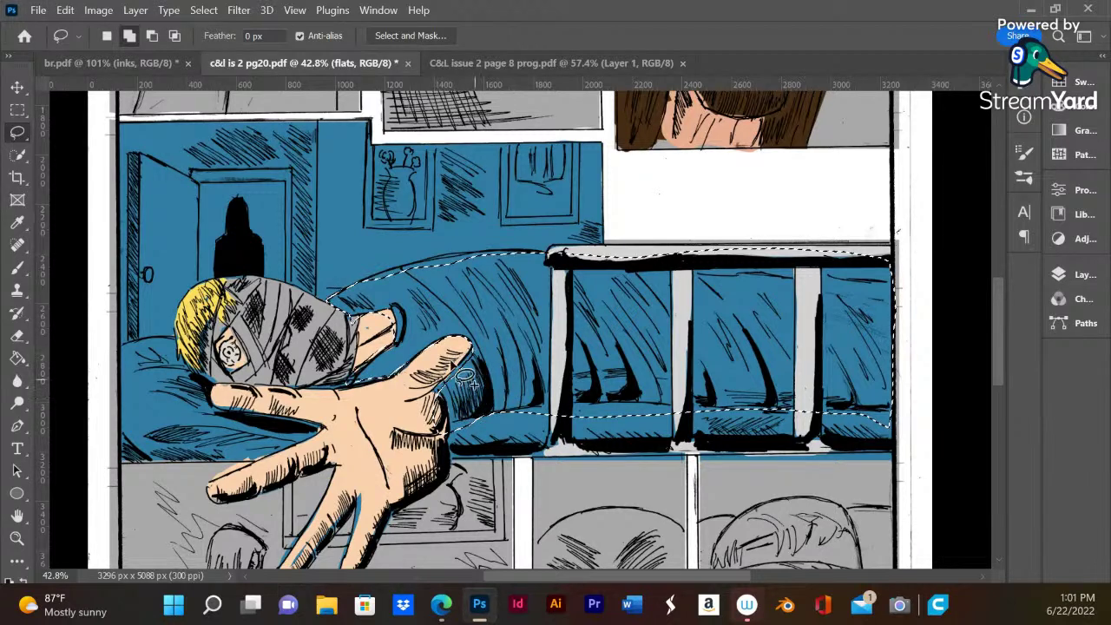
{"action": "key", "text": "alt"}
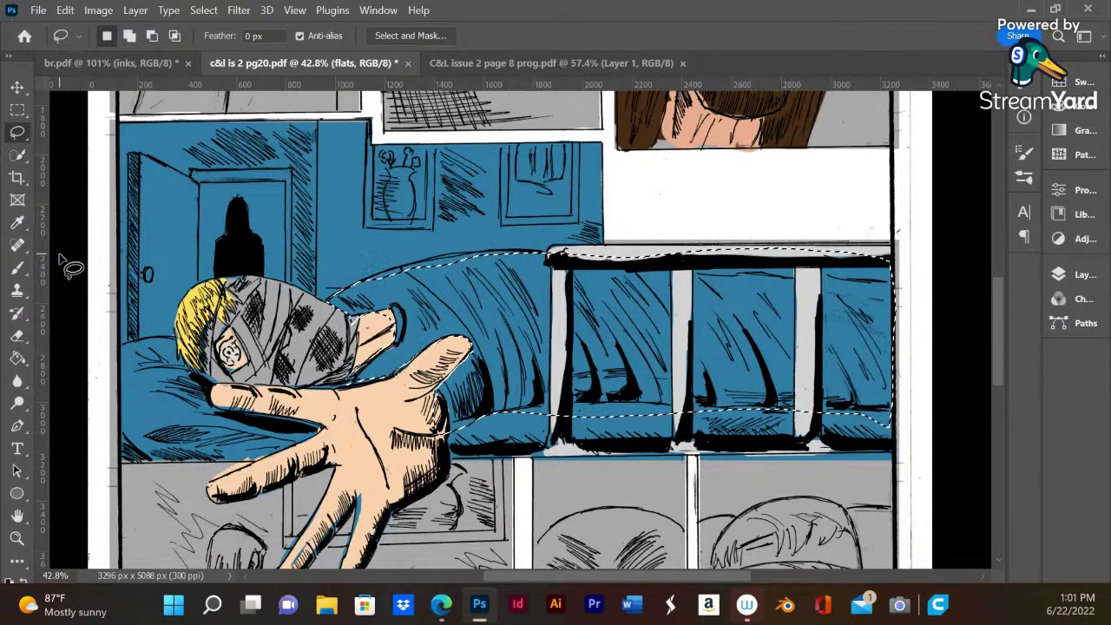
- Undo the accidental shift of the flats and add the blanket's upper edge to the selection
{"action": "left_click_drag", "start_coordinate": [388, 295], "coordinate": [429, 276]}
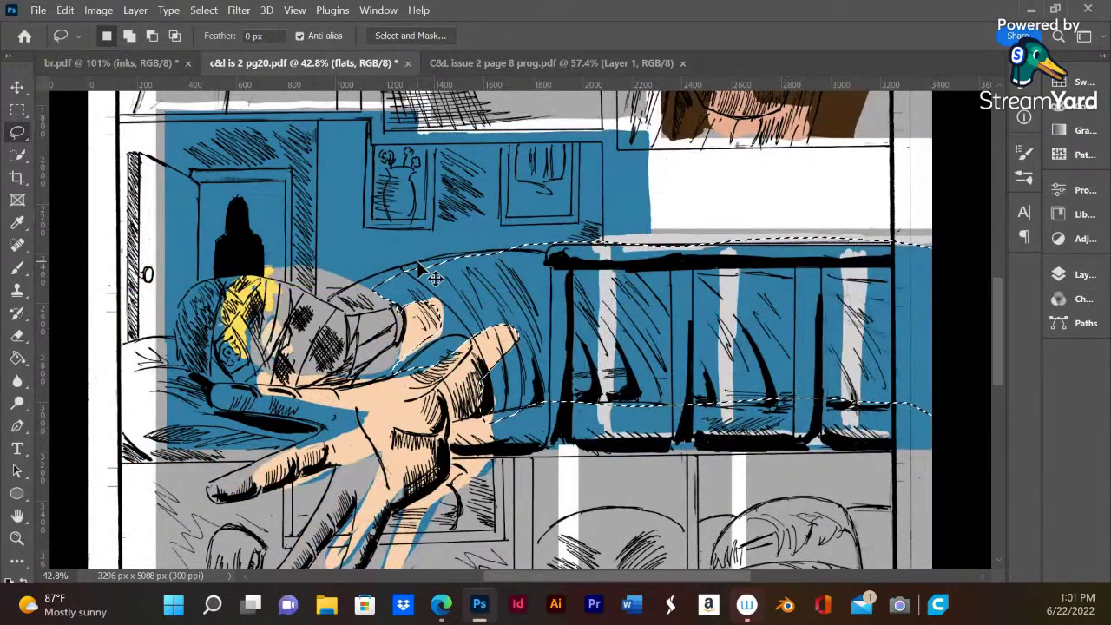
{"action": "key", "text": "ctrl+z"}
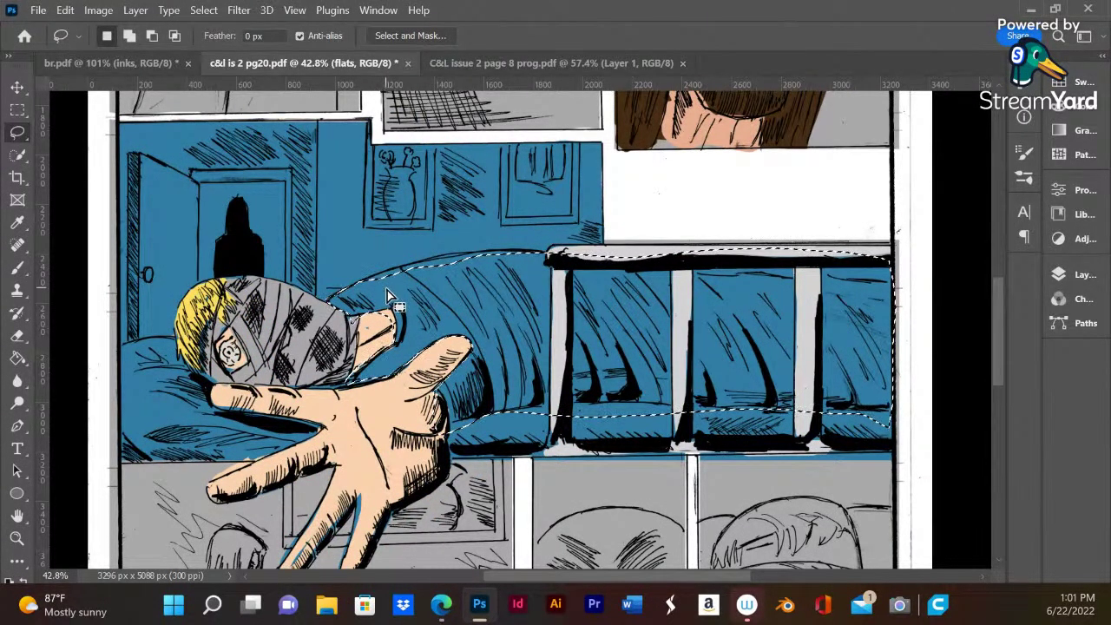
{"action": "key", "text": "alt"}
{"action": "key", "text": "shift"}
{"action": "mouse_move", "coordinate": [365, 280]}
{"action": "left_mouse_down"}
{"action": "mouse_move", "coordinate": [421, 256]}
{"action": "mouse_move", "coordinate": [520, 249]}
{"action": "mouse_move", "coordinate": [540, 268]}
{"action": "left_mouse_up"}
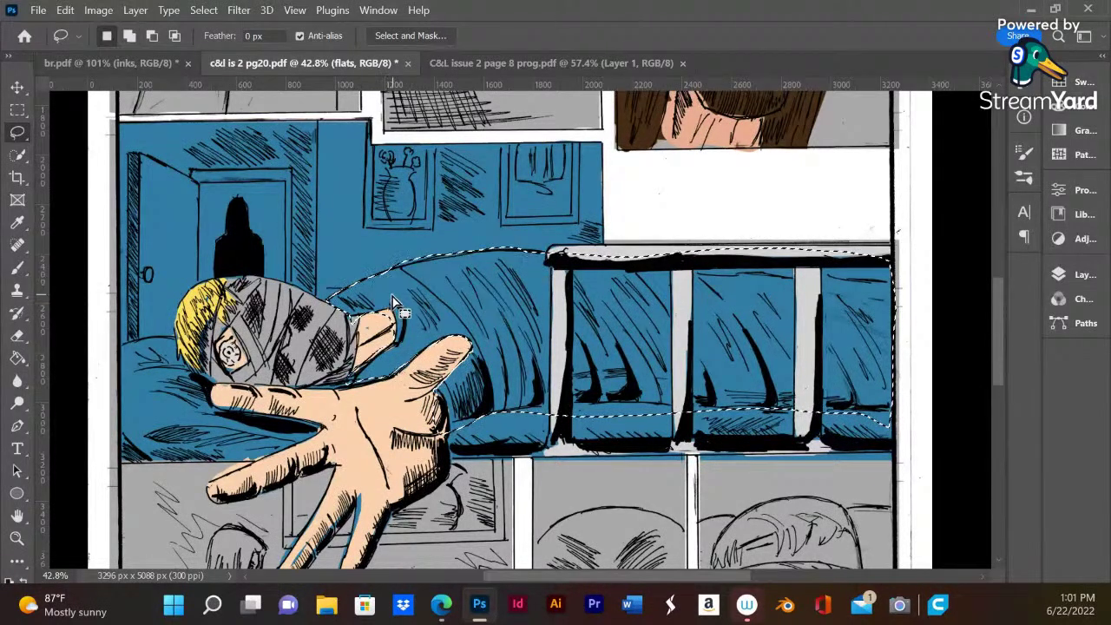
- Set the foreground colour to a light sky blue, fill the blanket and its sections behind the rail, and deselect
{"action": "left_click", "coordinate": [1060, 106]}
{"action": "left_click_drag", "start_coordinate": [961, 141], "coordinate": [938, 109]}
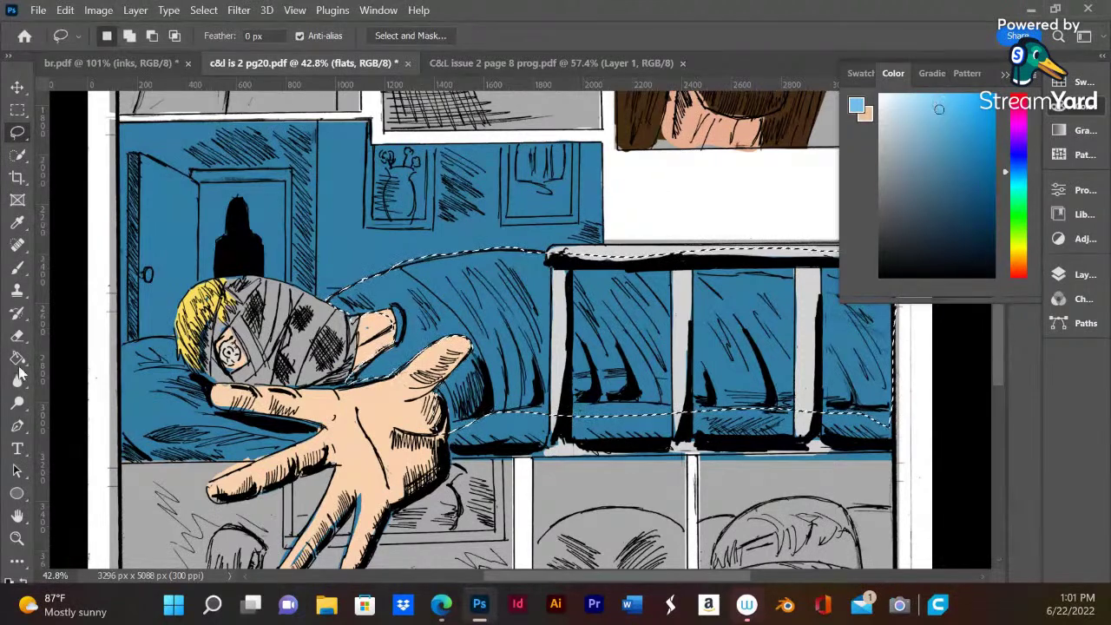
{"action": "key", "text": "g"}
{"action": "left_click", "coordinate": [504, 351]}
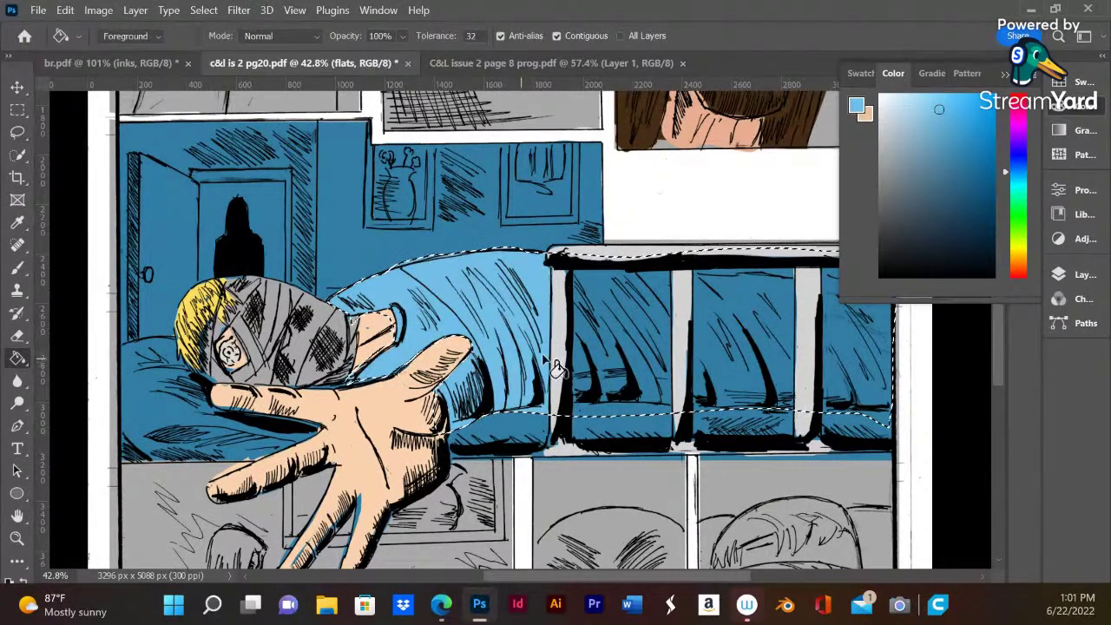
{"action": "left_click", "coordinate": [606, 371]}
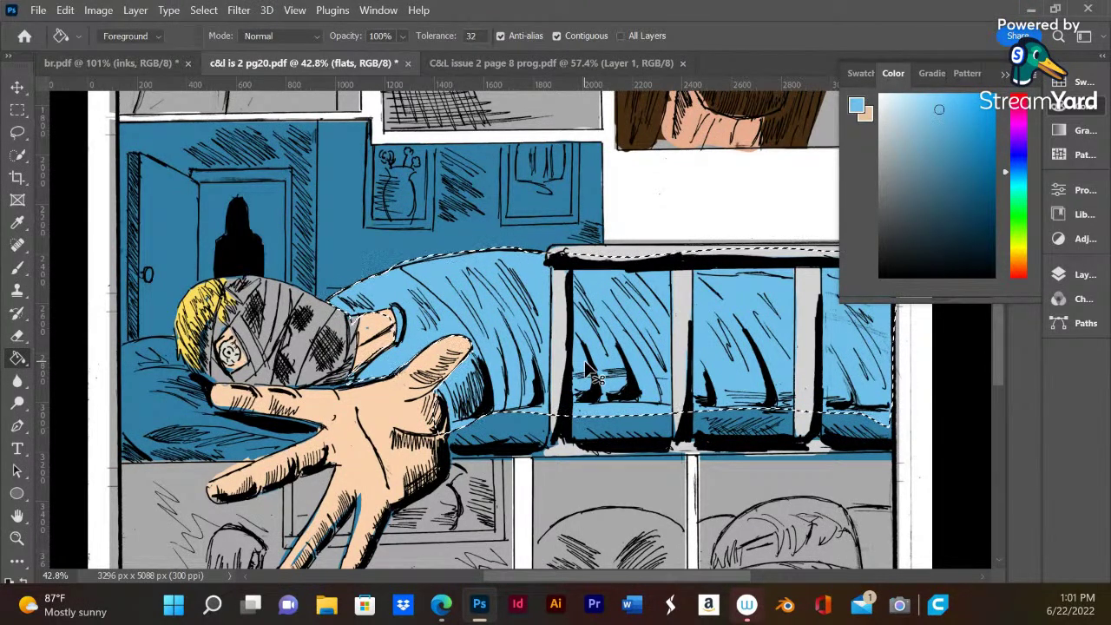
{"action": "key", "text": "ctrl+z"}
{"action": "left_click", "coordinate": [629, 323]}
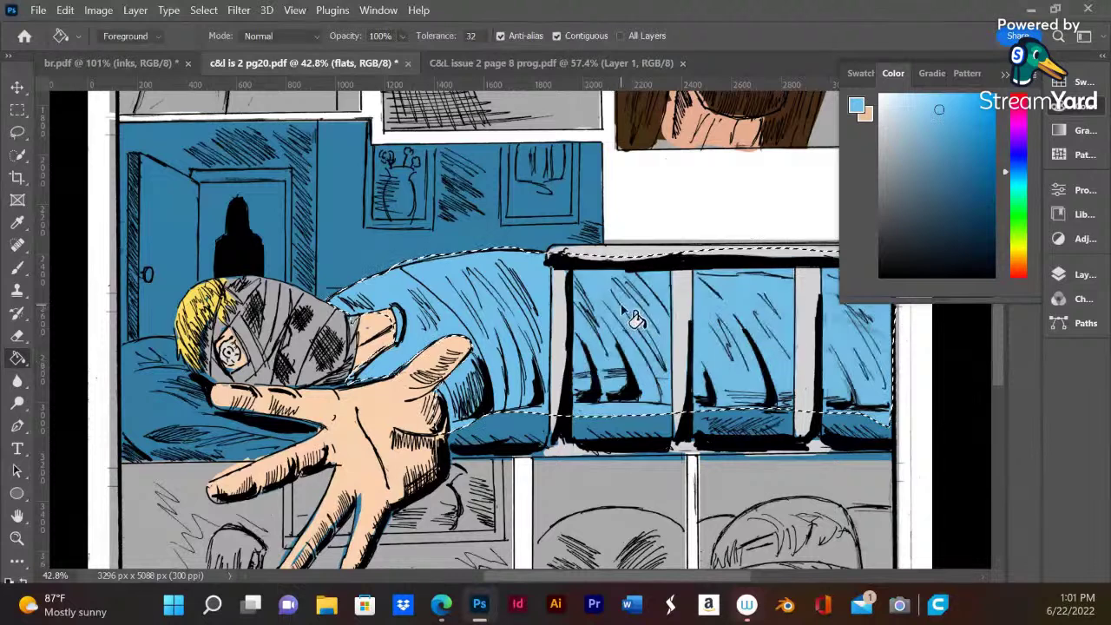
{"action": "key", "text": "ctrl+d"}
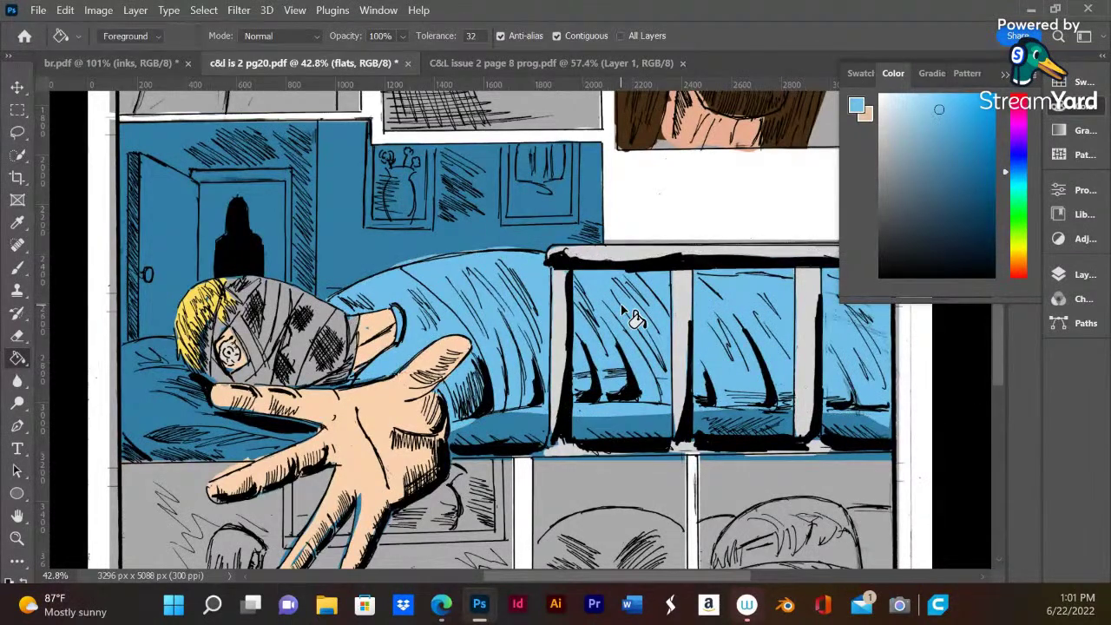
- Sample the darker blue and brush over the stray light blue on the mattress edge and along the blanket's top outline
{"action": "key", "text": "b"}
{"action": "left_click", "coordinate": [491, 412], "text": "alt"}
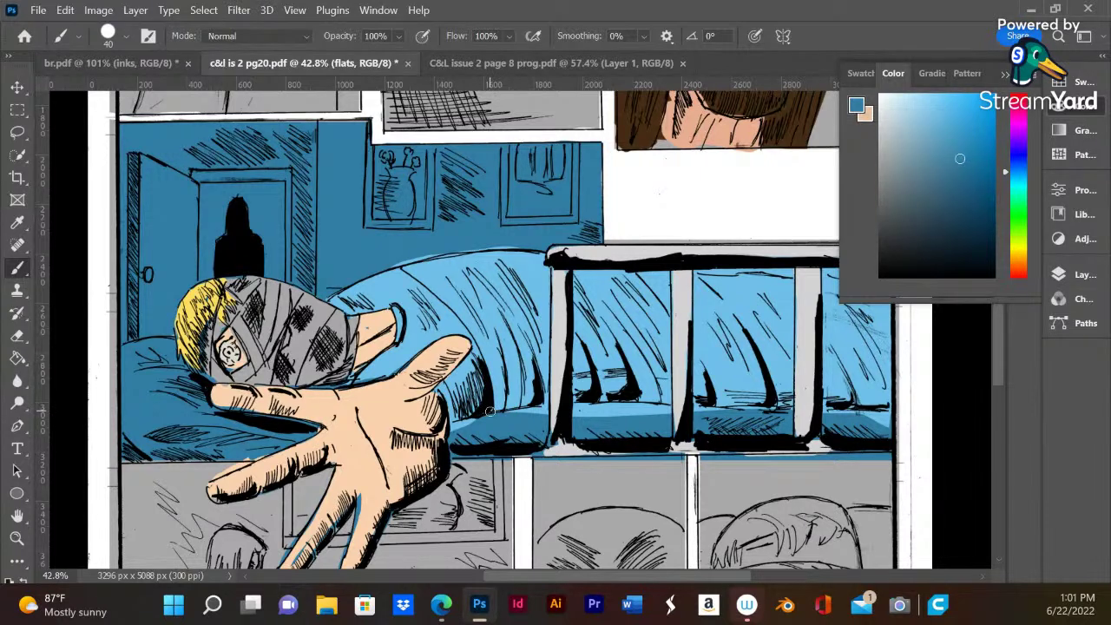
{"action": "mouse_move", "coordinate": [450, 425]}
{"action": "left_mouse_down"}
{"action": "mouse_move", "coordinate": [672, 409]}
{"action": "mouse_move", "coordinate": [594, 406]}
{"action": "mouse_move", "coordinate": [711, 413]}
{"action": "left_mouse_up"}
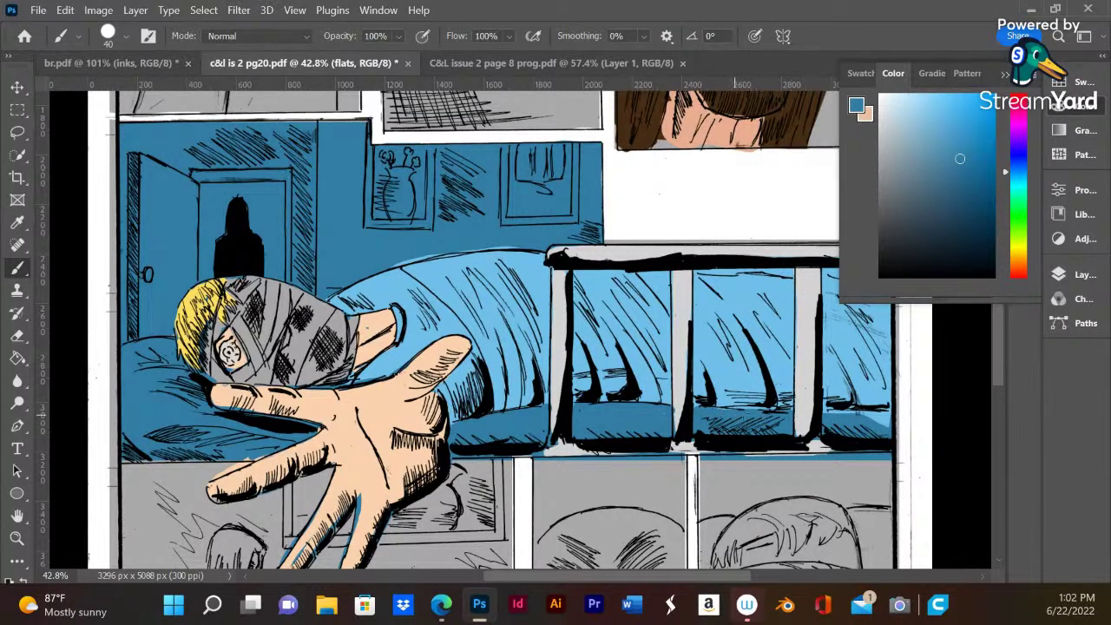
{"action": "left_click_drag", "start_coordinate": [855, 415], "coordinate": [880, 424]}
{"action": "left_click_drag", "start_coordinate": [393, 265], "coordinate": [529, 248]}
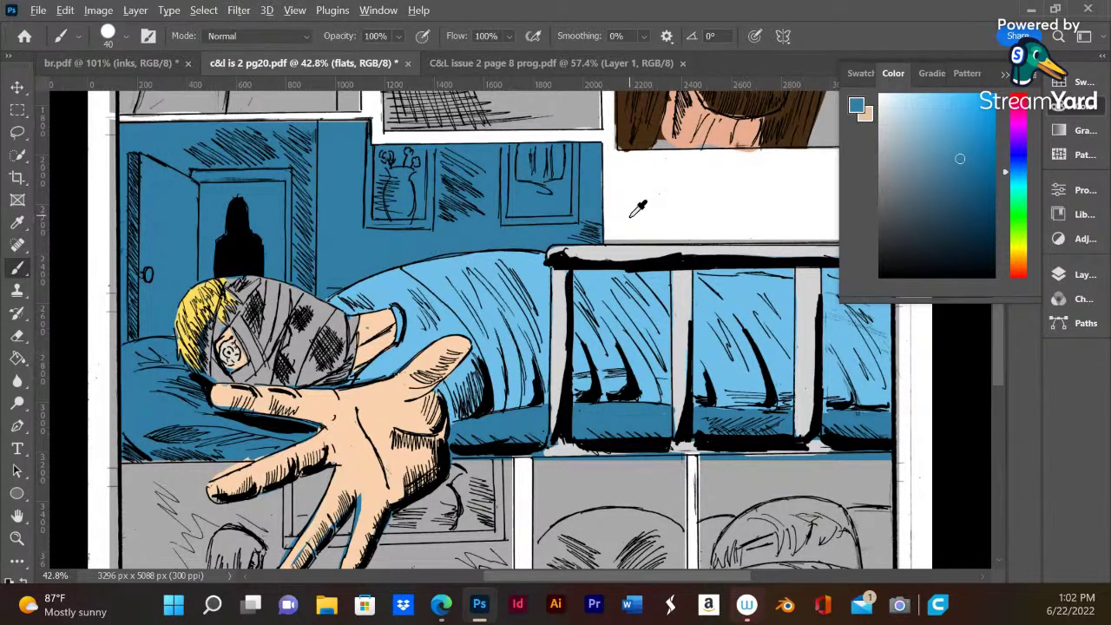
- Erase the flat colour spilling above the bed rail and outside the page's right panel border
{"action": "key", "text": "e"}
{"action": "mouse_move", "coordinate": [611, 235]}
{"action": "left_mouse_down"}
{"action": "mouse_move", "coordinate": [669, 241]}
{"action": "mouse_move", "coordinate": [605, 240]}
{"action": "mouse_move", "coordinate": [794, 240]}
{"action": "left_mouse_up"}
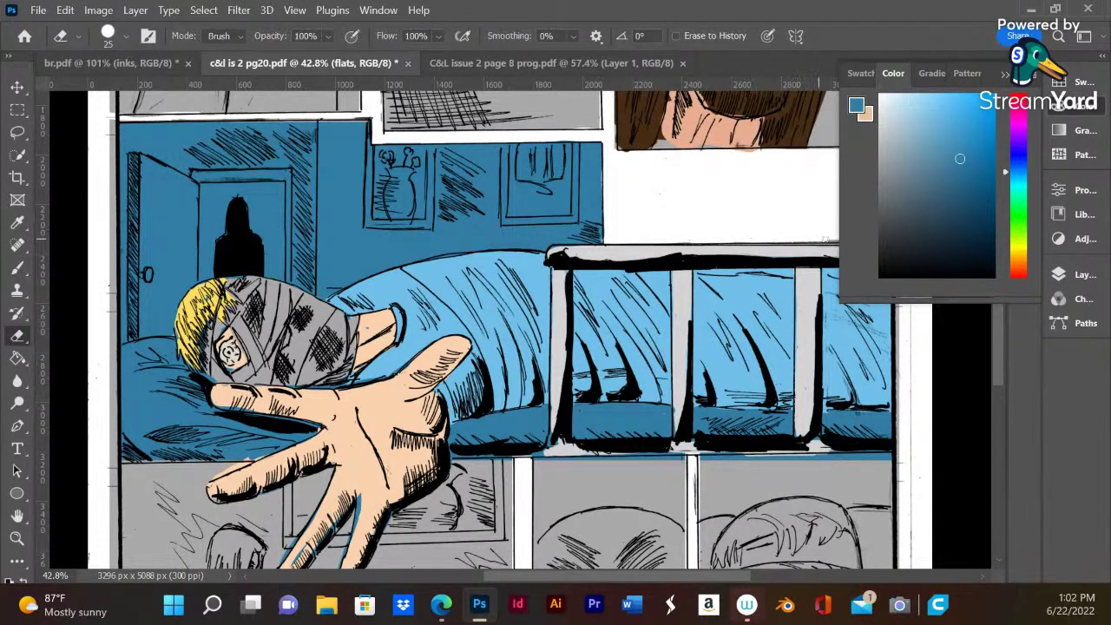
{"action": "left_click", "coordinate": [1005, 75]}
{"action": "left_click_drag", "start_coordinate": [847, 237], "coordinate": [886, 237]}
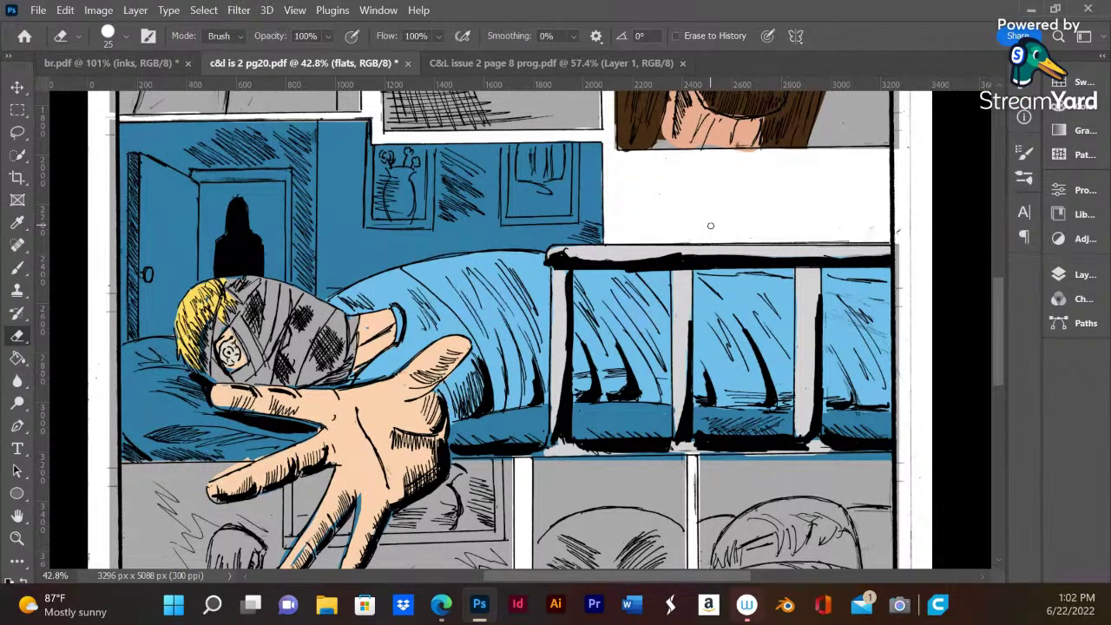
{"action": "left_click_drag", "start_coordinate": [896, 233], "coordinate": [906, 549]}
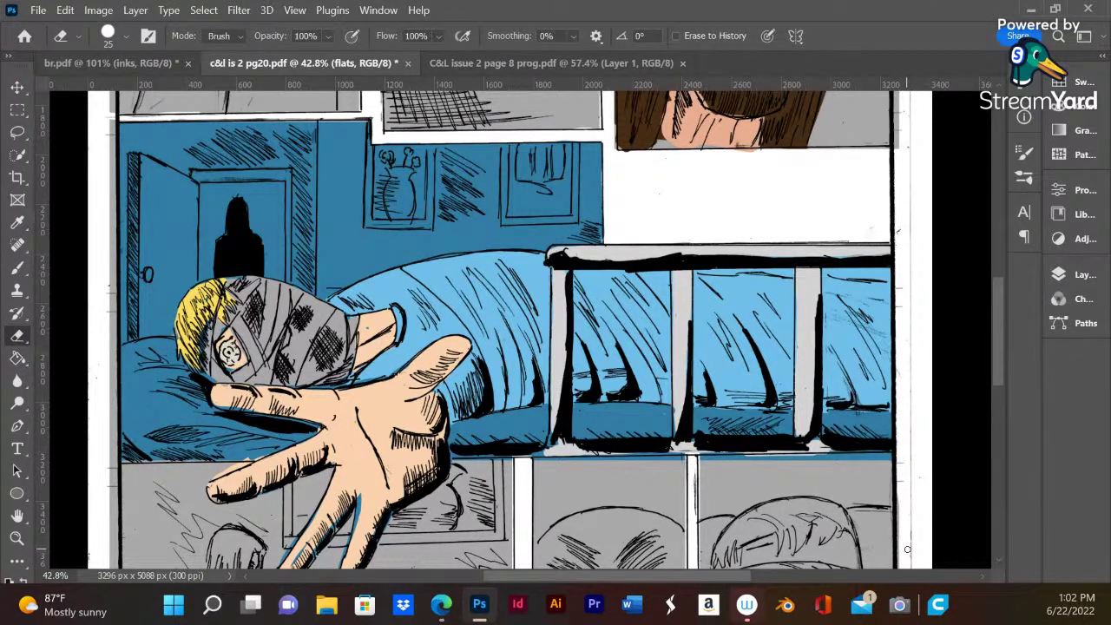
- Erase the remaining stray flat colour outside the right border of the lower panels
{"action": "left_click_drag", "start_coordinate": [899, 485], "coordinate": [900, 578]}
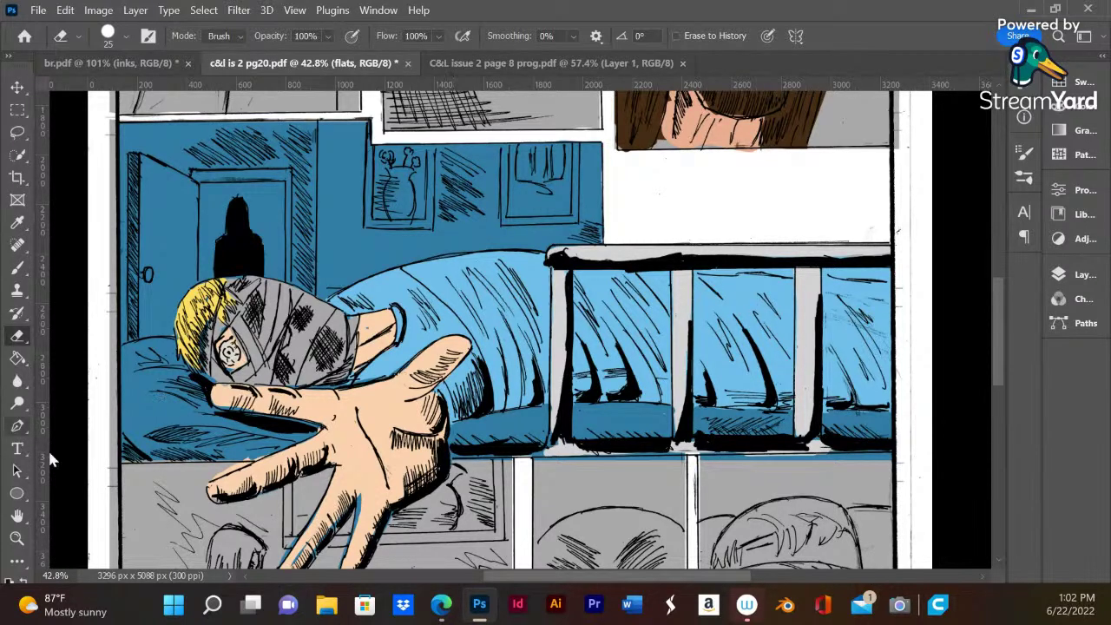
{"action": "scroll", "coordinate": [604, 338], "scroll_direction": "down", "scroll_amount": 5}
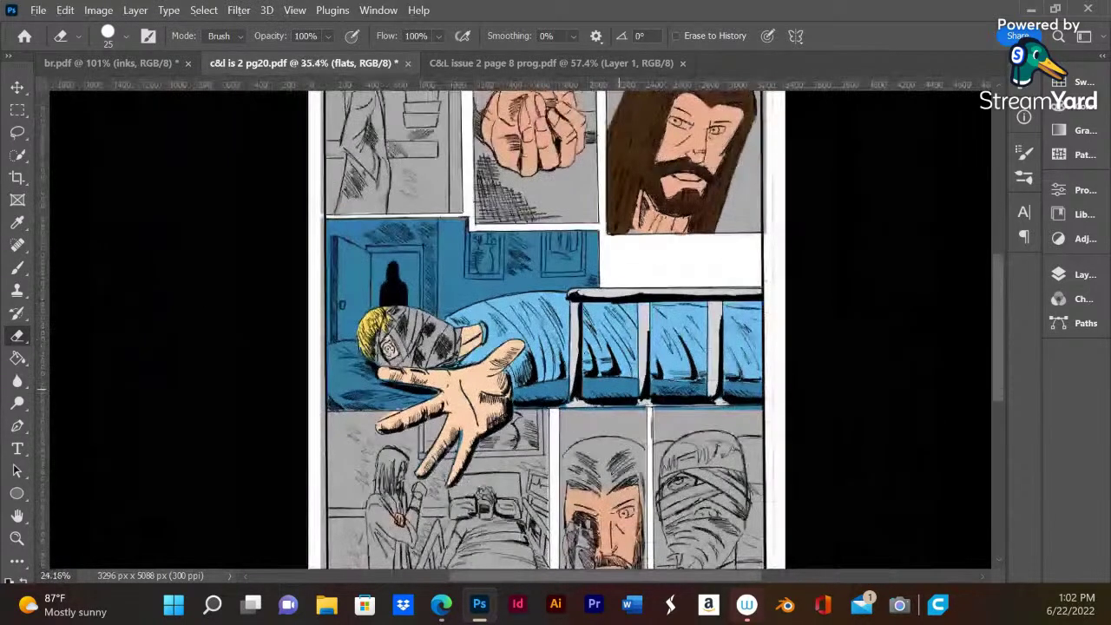
{"action": "scroll", "coordinate": [475, 361], "scroll_direction": "up", "scroll_amount": 1}
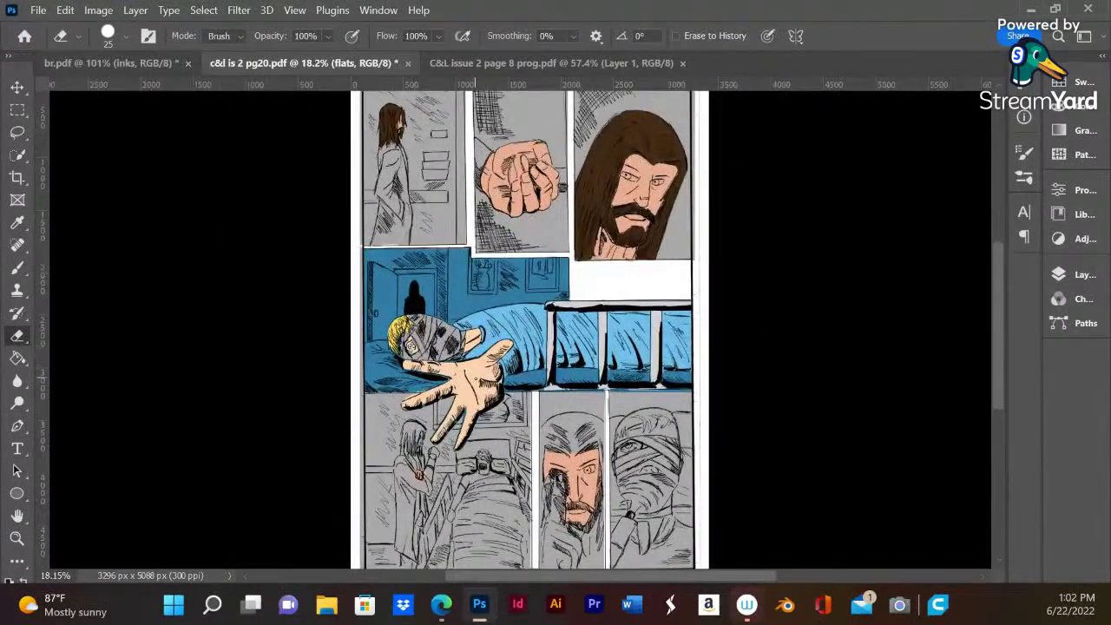
{"action": "scroll", "coordinate": [486, 252], "scroll_direction": "up", "scroll_amount": 2}
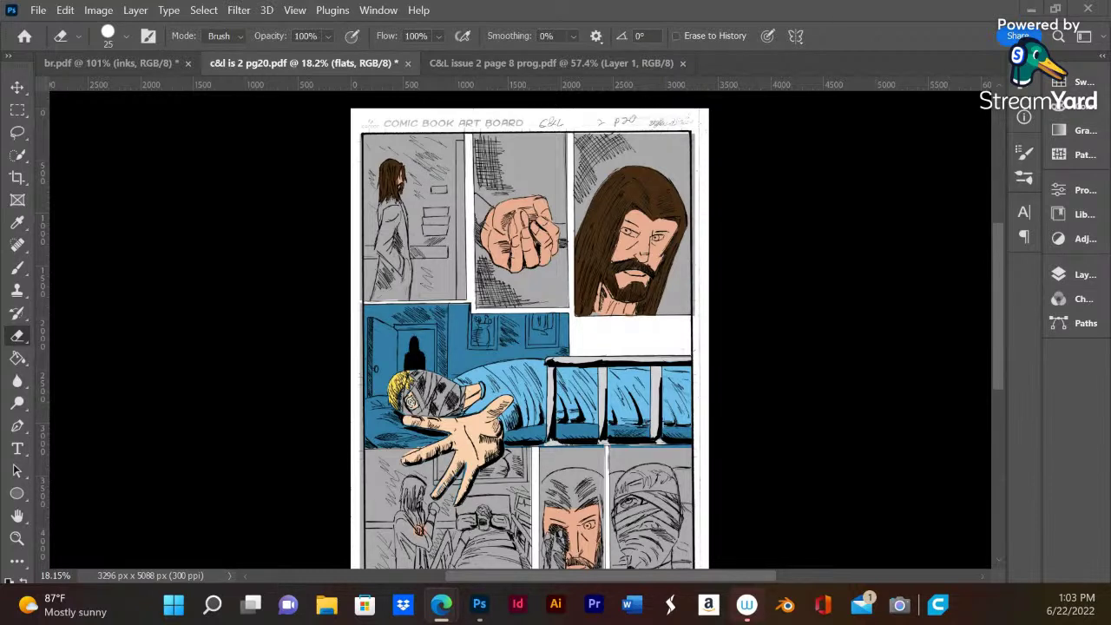
- Set the foreground colour to a bright yellow-green for the object held in the top middle panel's fist
{"action": "left_click", "coordinate": [18, 132]}
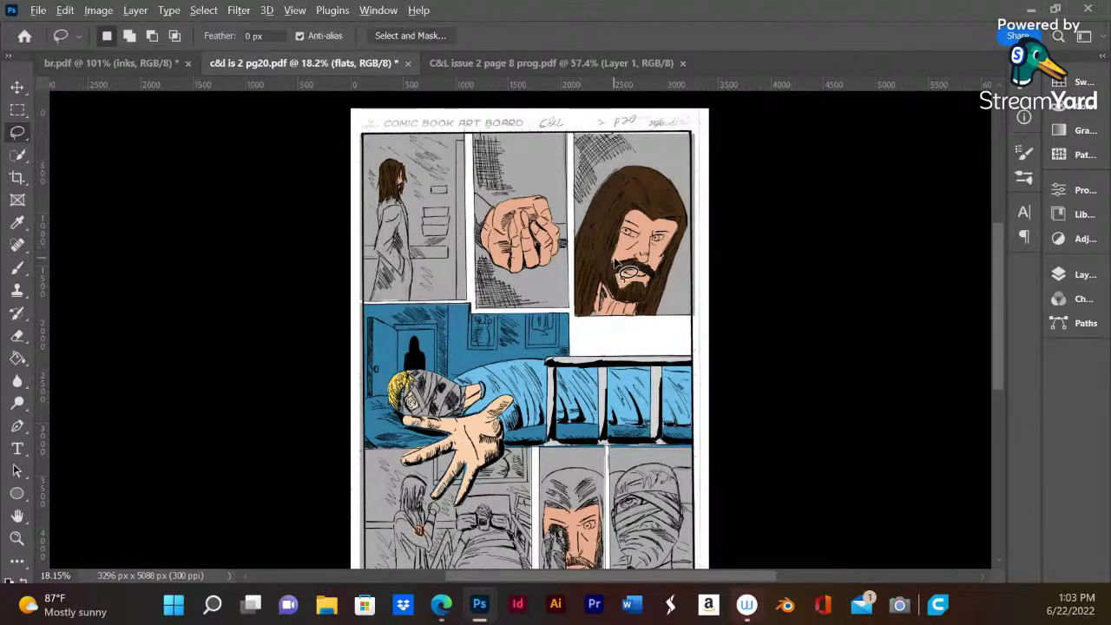
{"action": "scroll", "coordinate": [599, 260], "scroll_direction": "up", "scroll_amount": 4}
{"action": "scroll", "coordinate": [512, 221], "scroll_direction": "up", "scroll_amount": 3}
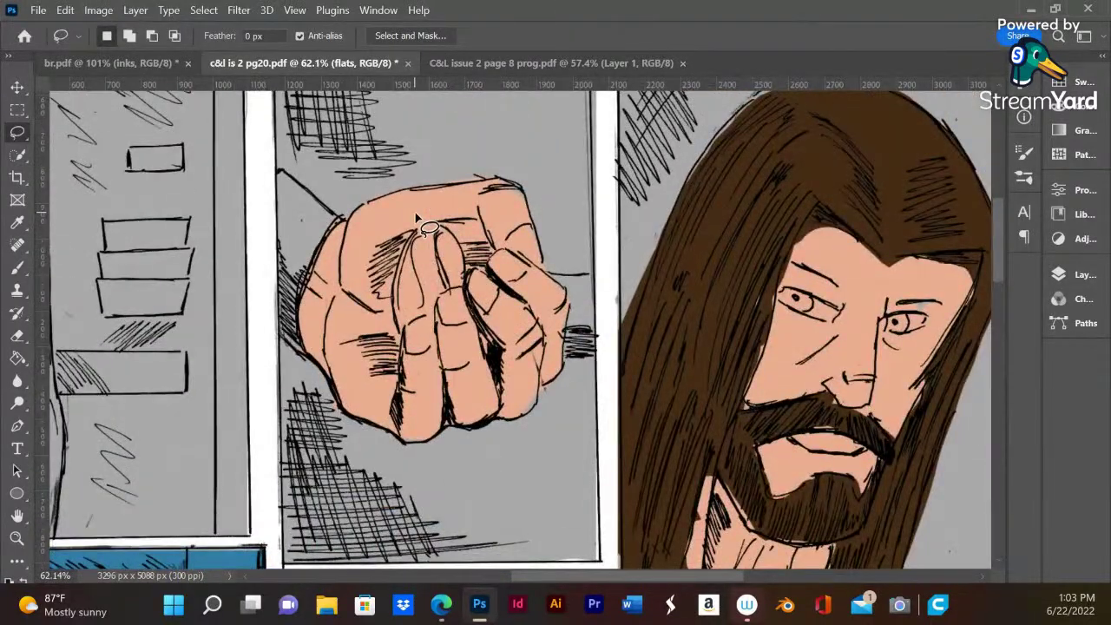
{"action": "left_click", "coordinate": [1059, 105]}
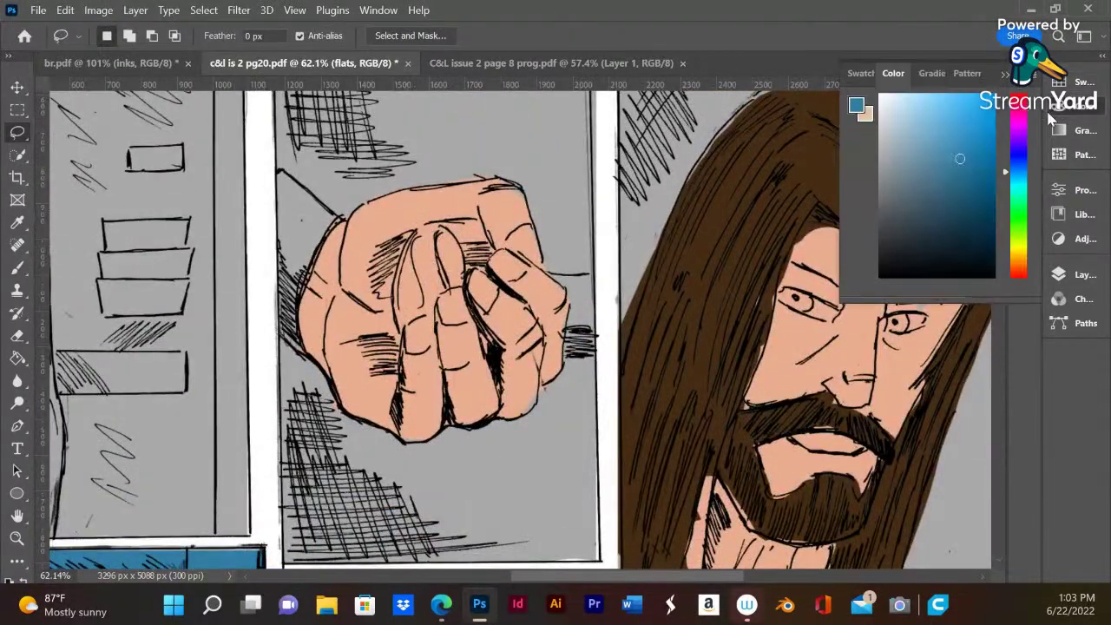
{"action": "left_click_drag", "start_coordinate": [1004, 179], "coordinate": [1003, 249]}
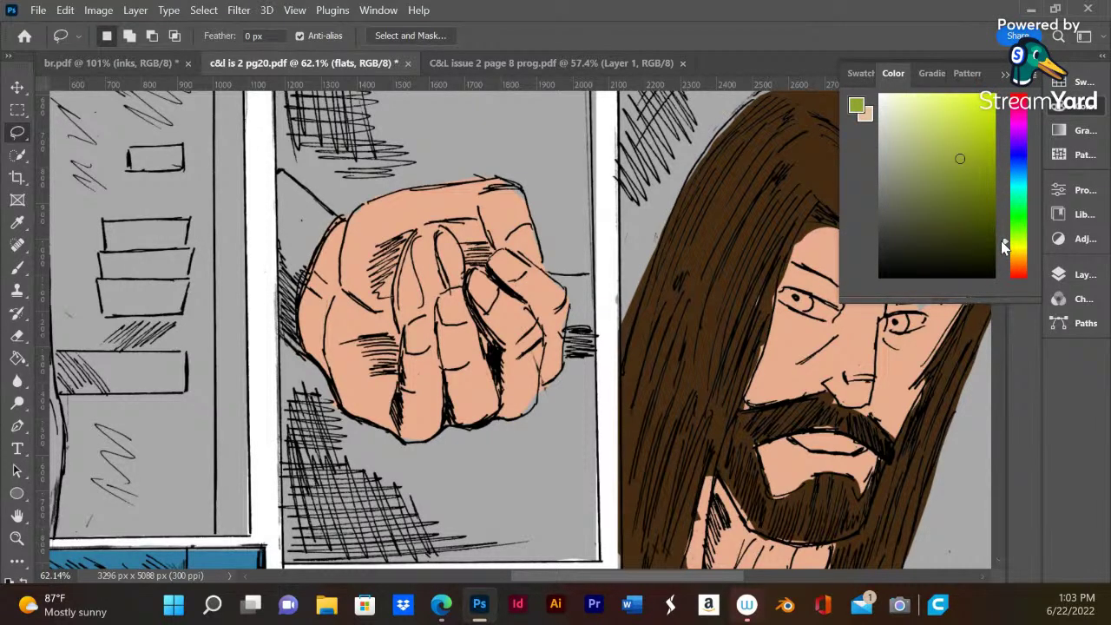
{"action": "left_click_drag", "start_coordinate": [966, 149], "coordinate": [966, 119]}
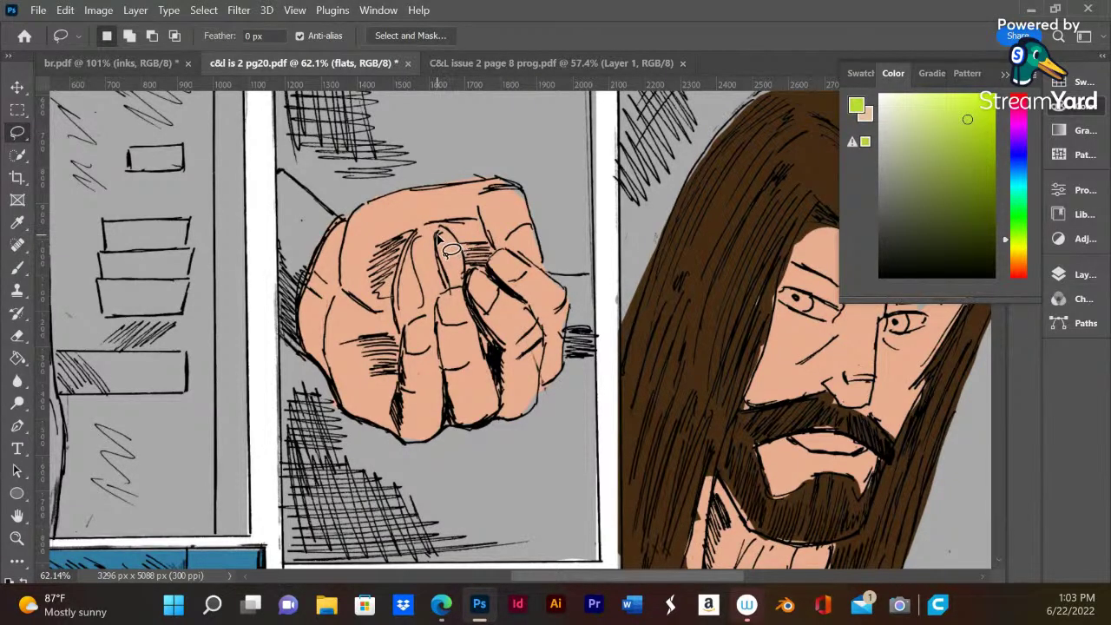
- Lasso the object inside the fist, trim the selection around the fingers, and add the part extending to the panel's right border
{"action": "mouse_move", "coordinate": [436, 245]}
{"action": "left_mouse_down"}
{"action": "mouse_move", "coordinate": [424, 228]}
{"action": "mouse_move", "coordinate": [486, 241]}
{"action": "mouse_move", "coordinate": [507, 279]}
{"action": "mouse_move", "coordinate": [449, 358]}
{"action": "mouse_move", "coordinate": [416, 354]}
{"action": "mouse_move", "coordinate": [395, 274]}
{"action": "mouse_move", "coordinate": [436, 227]}
{"action": "left_mouse_up"}
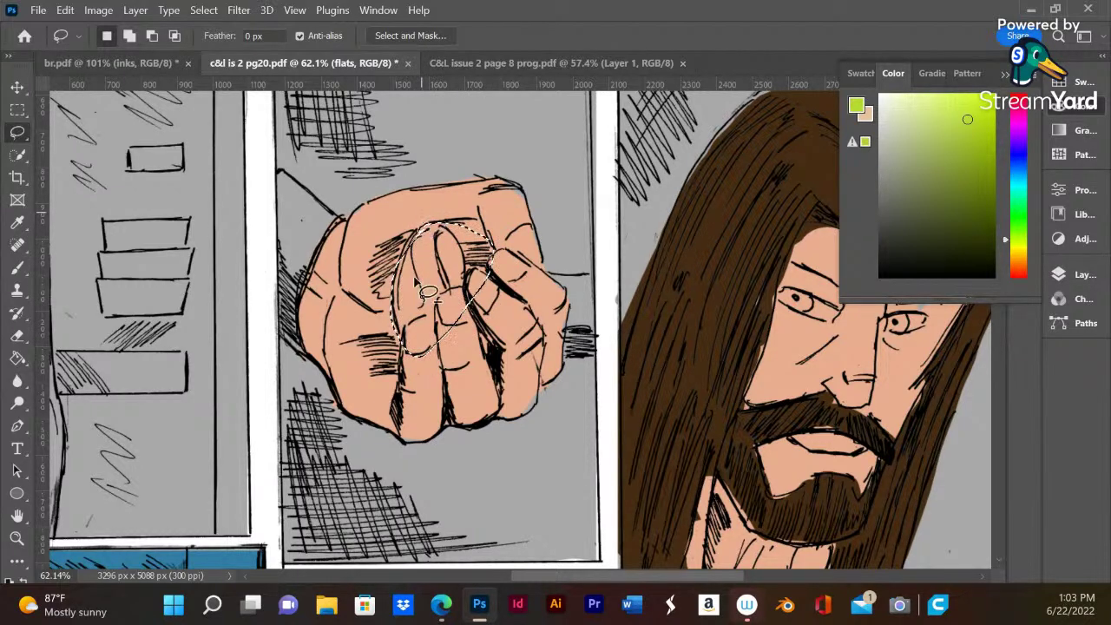
{"action": "key", "text": "alt"}
{"action": "mouse_move", "coordinate": [468, 291]}
{"action": "left_mouse_down"}
{"action": "mouse_move", "coordinate": [443, 336]}
{"action": "mouse_move", "coordinate": [408, 347]}
{"action": "mouse_move", "coordinate": [418, 397]}
{"action": "mouse_move", "coordinate": [487, 336]}
{"action": "mouse_move", "coordinate": [500, 376]}
{"action": "mouse_move", "coordinate": [483, 351]}
{"action": "mouse_move", "coordinate": [497, 314]}
{"action": "left_mouse_up"}
{"action": "key", "text": "shift"}
{"action": "key", "text": "shift"}
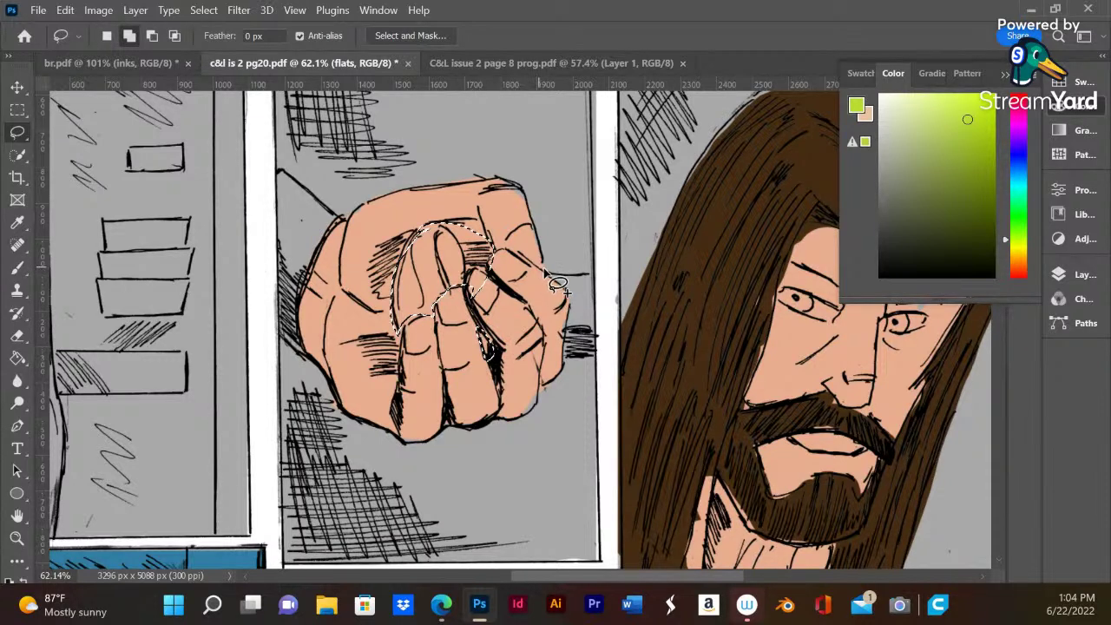
{"action": "mouse_move", "coordinate": [610, 362]}
{"action": "left_mouse_down"}
{"action": "mouse_move", "coordinate": [553, 355]}
{"action": "mouse_move", "coordinate": [594, 361]}
{"action": "mouse_move", "coordinate": [563, 361]}
{"action": "mouse_move", "coordinate": [570, 376]}
{"action": "mouse_move", "coordinate": [569, 299]}
{"action": "left_mouse_up"}
{"action": "key", "text": "alt"}
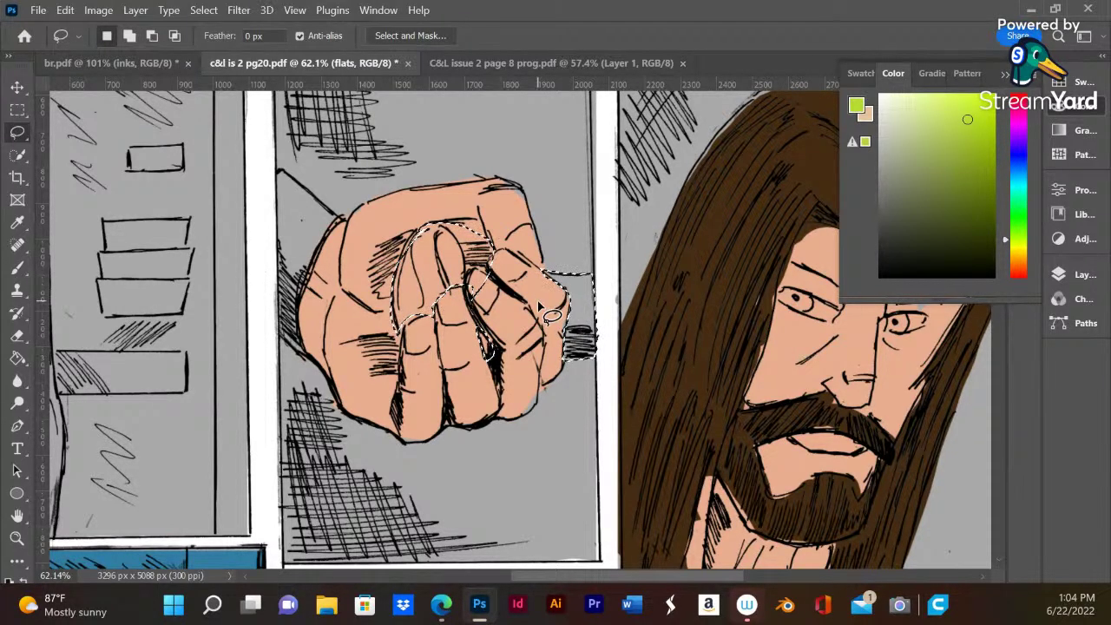
- Fill both selected parts of the held object with the yellow-green and deselect
{"action": "left_click", "coordinate": [17, 358]}
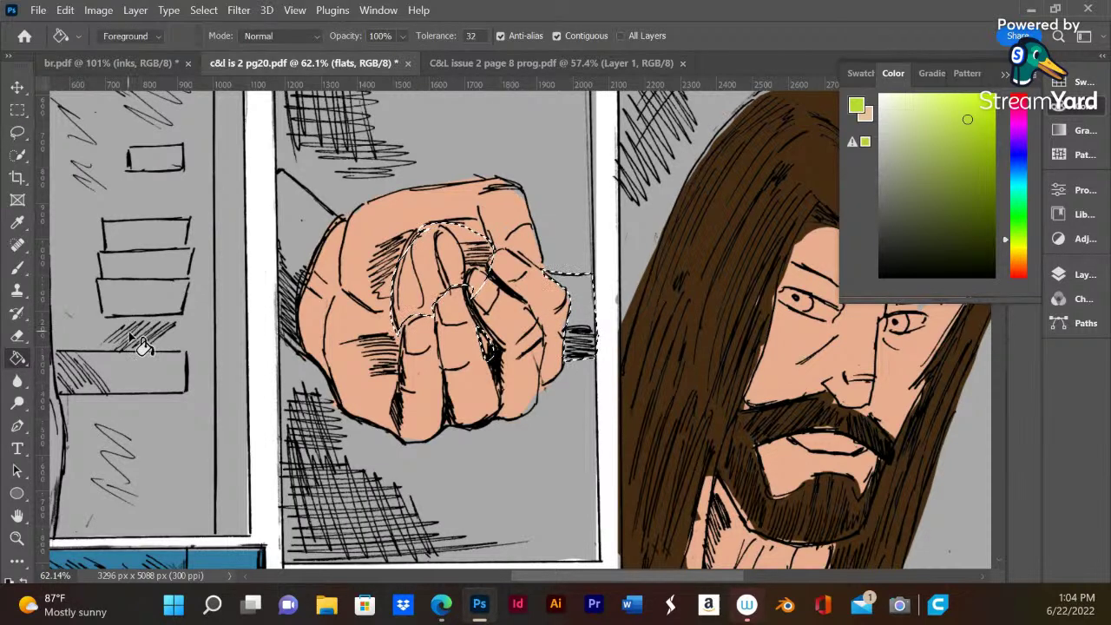
{"action": "left_click", "coordinate": [438, 303]}
{"action": "left_click", "coordinate": [573, 328]}
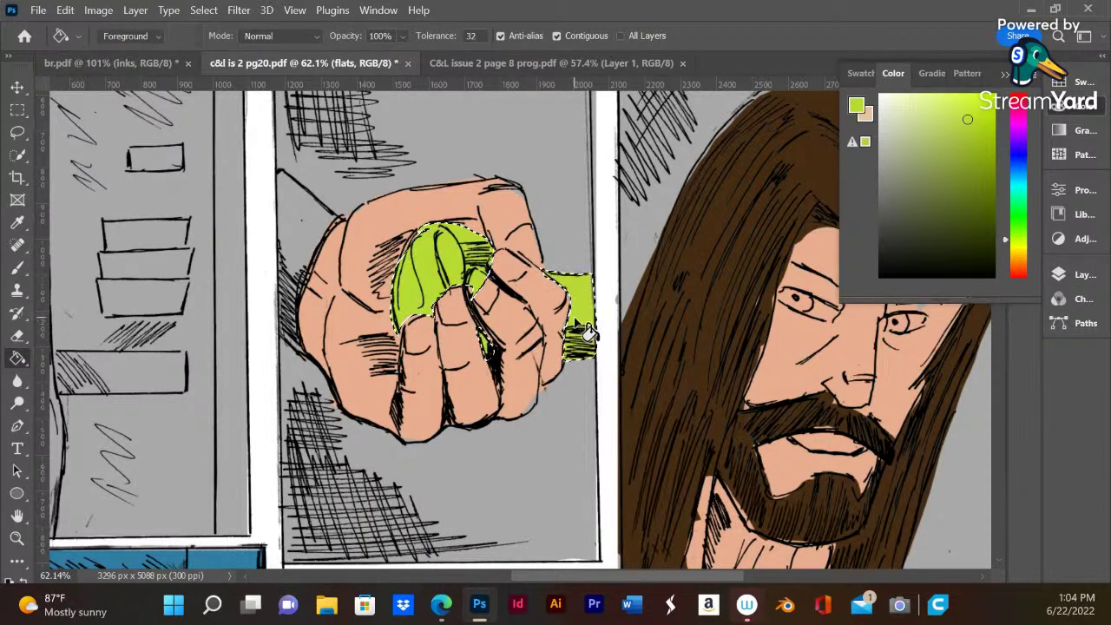
{"action": "key", "text": "ctrl+d"}
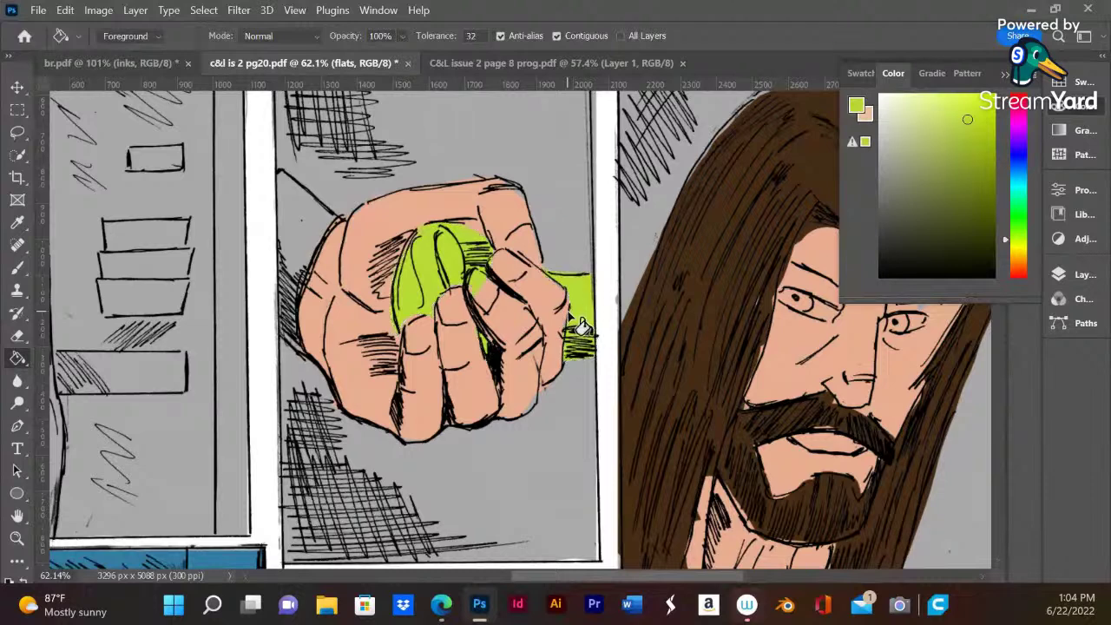
- Sample the skin tone and the green from the artwork and brush clean the edges of the fist and the held object
{"action": "left_click", "coordinate": [17, 267]}
{"action": "left_click", "coordinate": [454, 341], "text": "alt"}
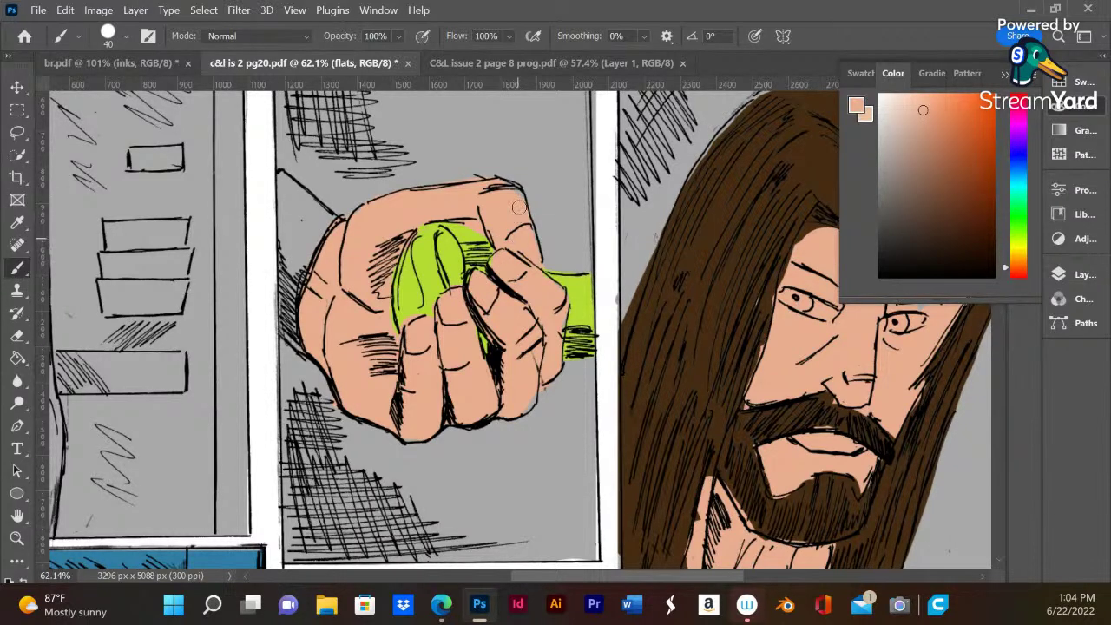
{"action": "left_click_drag", "start_coordinate": [511, 189], "coordinate": [519, 186]}
{"action": "left_click", "coordinate": [408, 302], "text": "alt"}
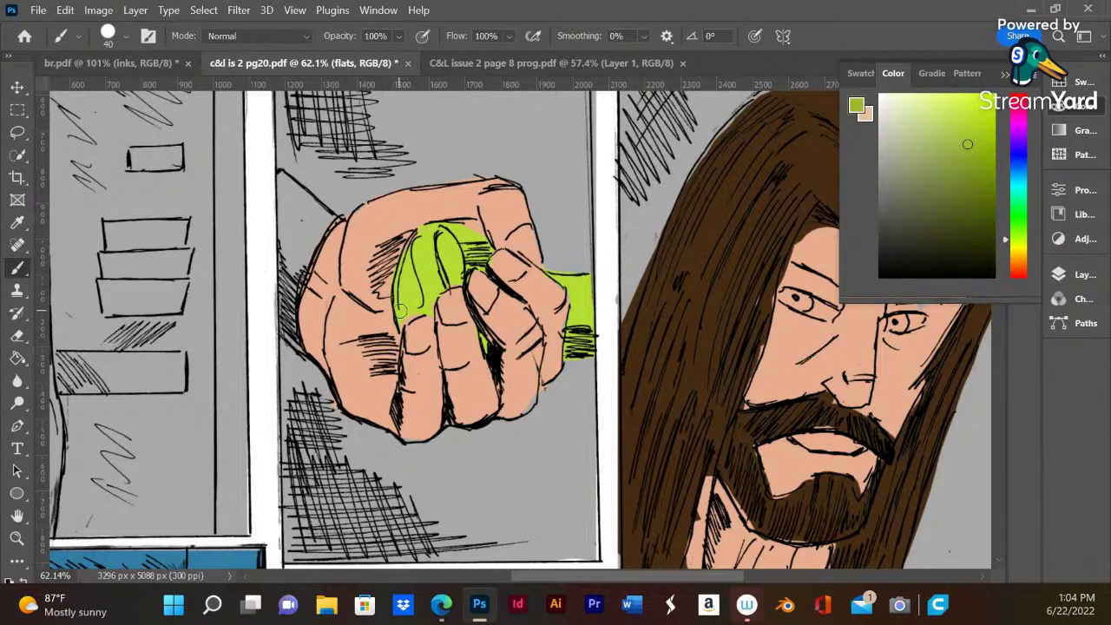
{"action": "left_click", "coordinate": [413, 291], "text": "alt"}
{"action": "left_click", "coordinate": [504, 259], "text": "alt"}
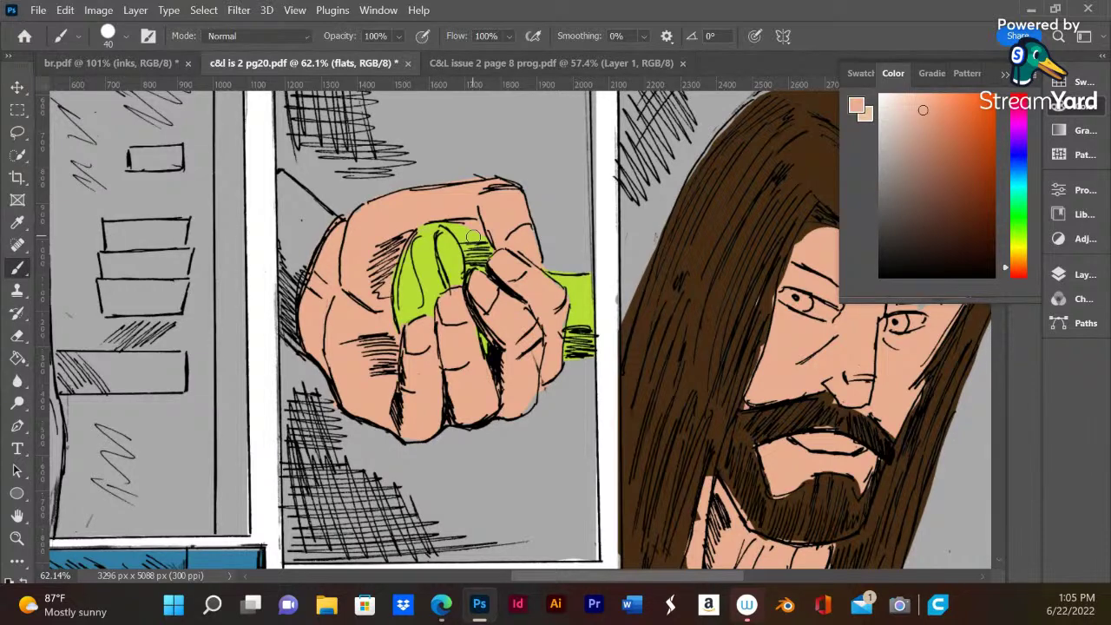
- Set the foreground colour to a very light grey and fill the backgrounds of the three top panels
{"action": "scroll", "coordinate": [473, 280], "scroll_direction": "down", "scroll_amount": 2}
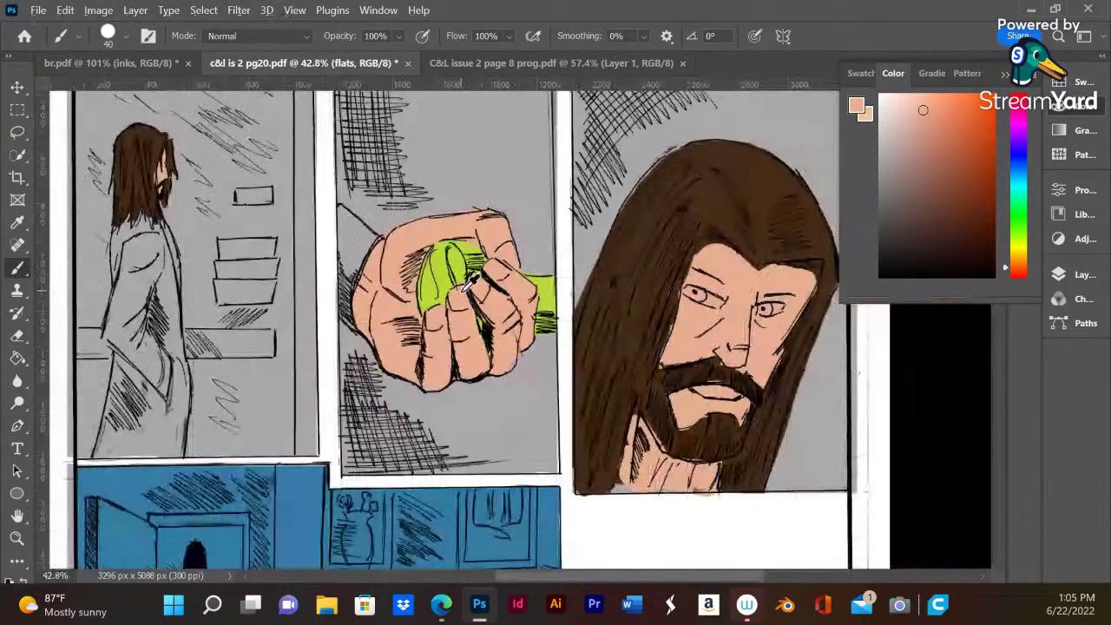
{"action": "scroll", "coordinate": [399, 308], "scroll_direction": "down", "scroll_amount": 2}
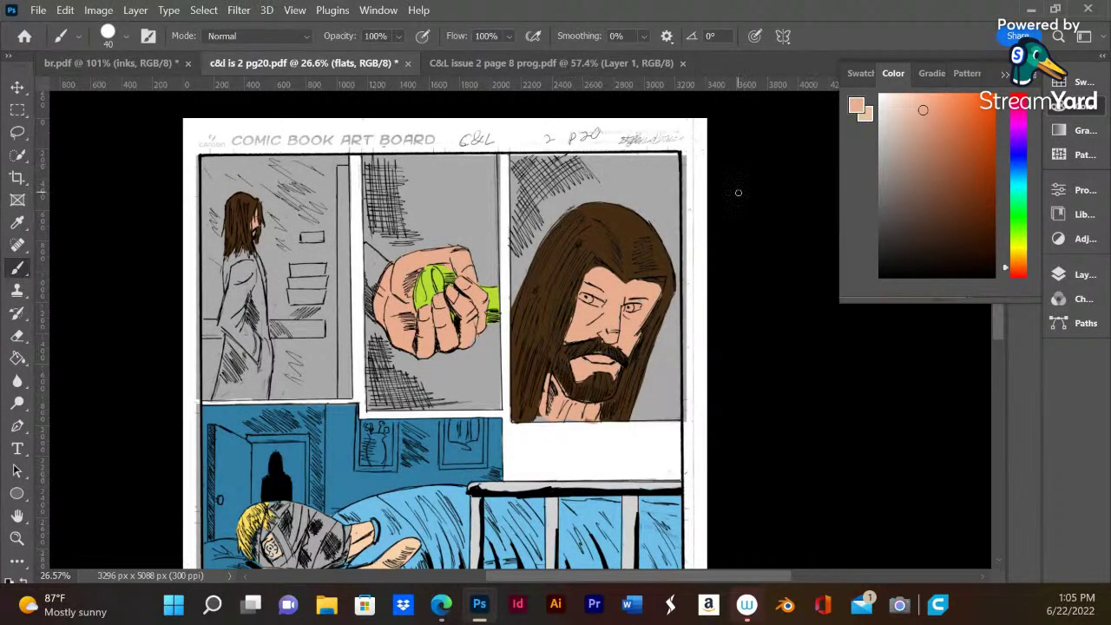
{"action": "left_click", "coordinate": [900, 111]}
{"action": "left_click_drag", "start_coordinate": [871, 115], "coordinate": [861, 114]}
{"action": "left_click", "coordinate": [17, 357]}
{"action": "left_click", "coordinate": [211, 347]}
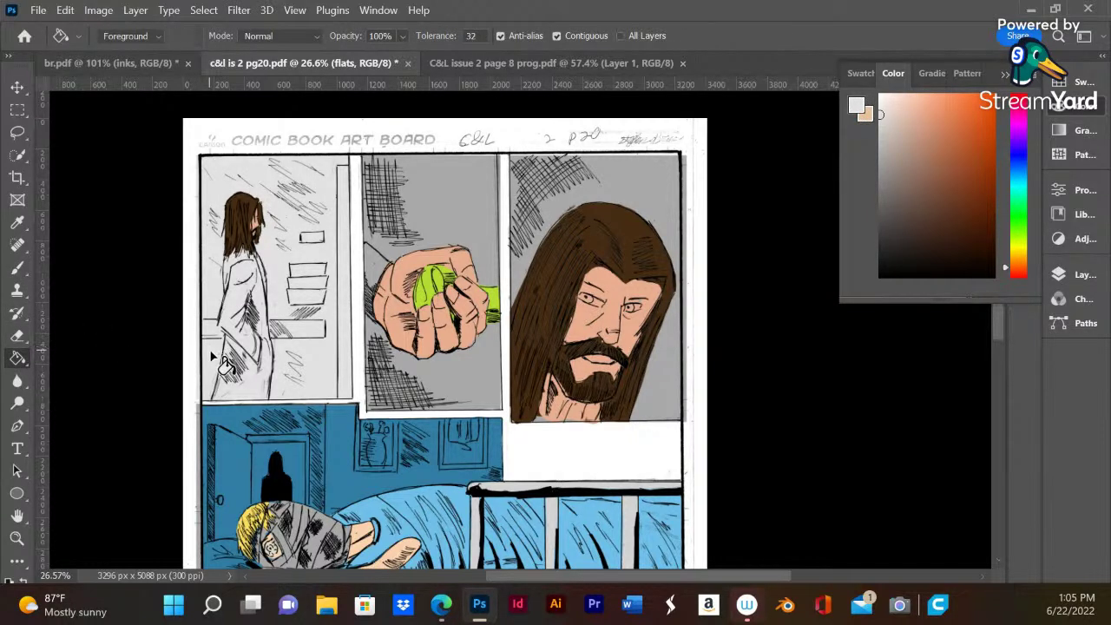
{"action": "left_click", "coordinate": [406, 385]}
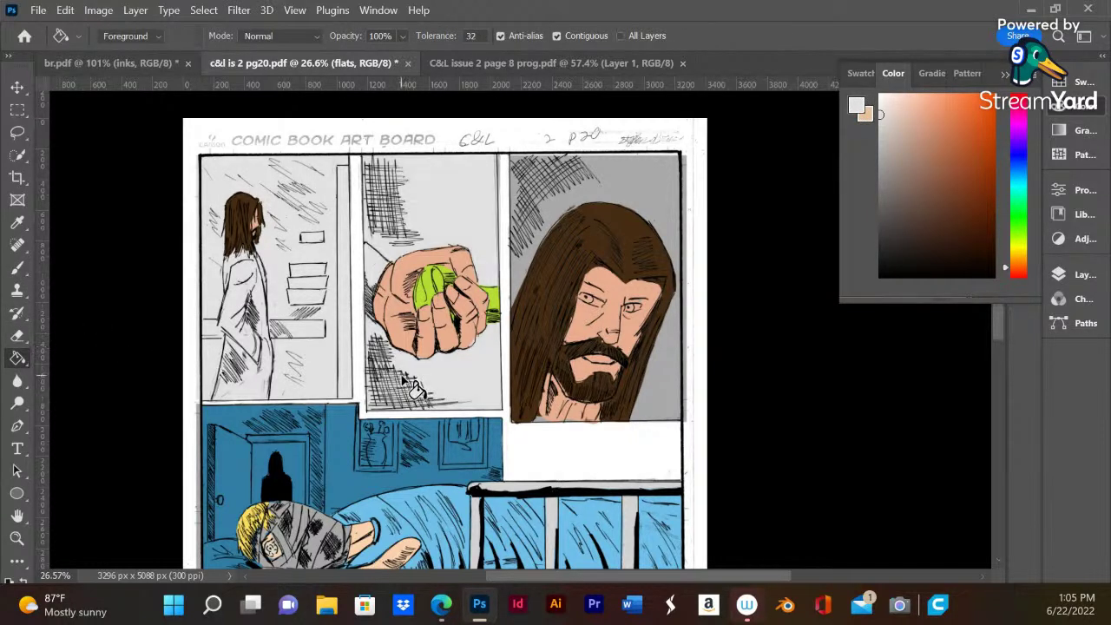
{"action": "left_click", "coordinate": [538, 243]}
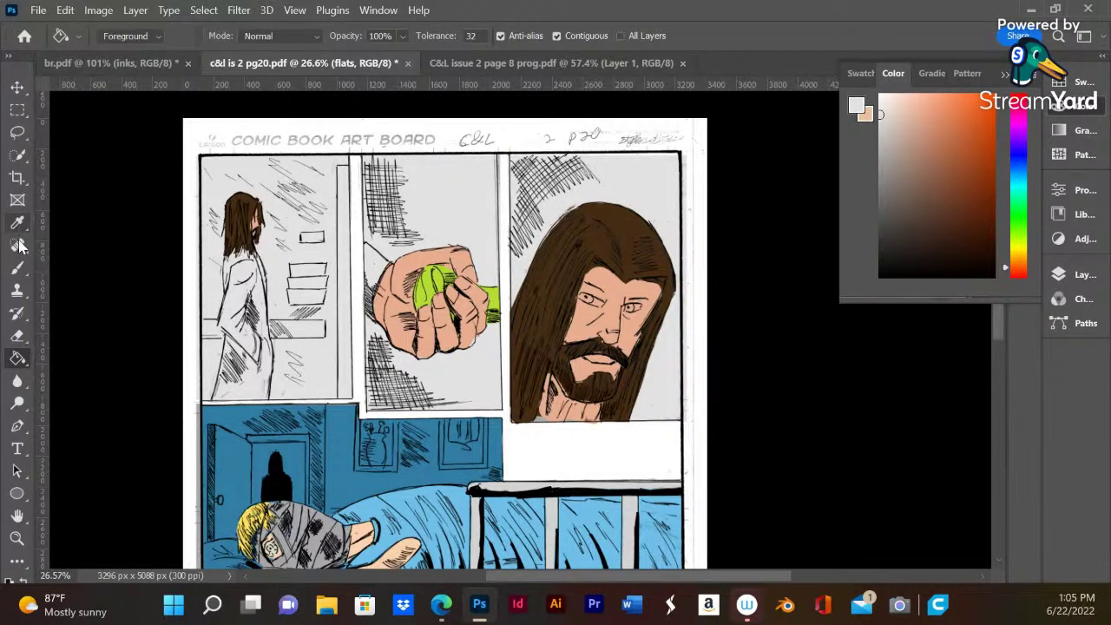
- Lasso the sleeve behind the fist, fill it with the dark brown sampled from the bearded man's hair, and deselect
{"action": "left_click", "coordinate": [17, 132]}
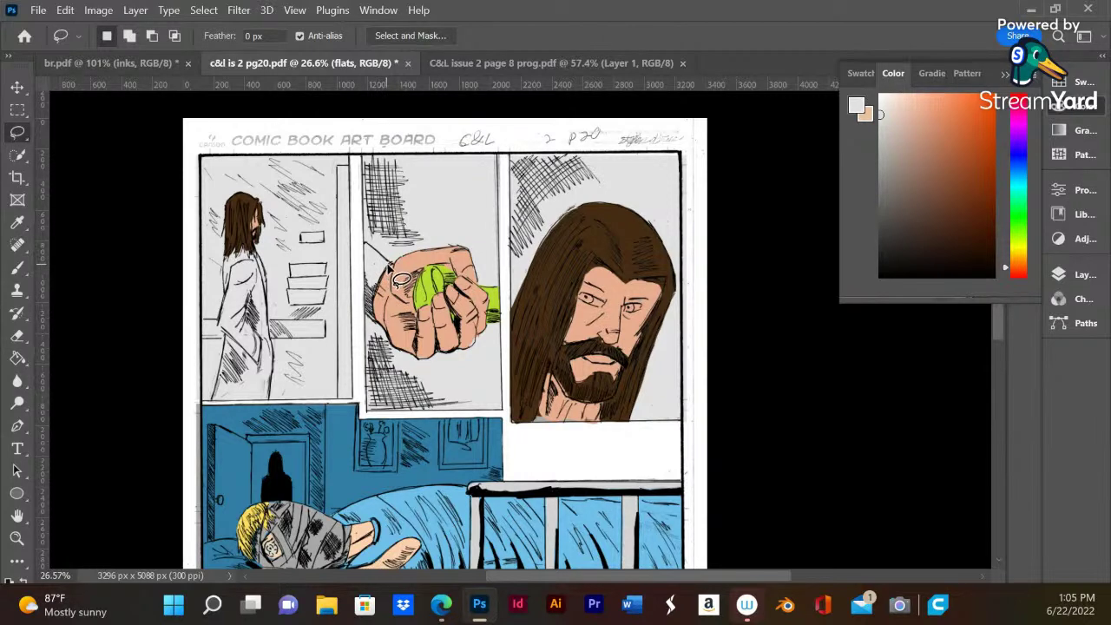
{"action": "mouse_move", "coordinate": [375, 328]}
{"action": "left_mouse_down"}
{"action": "mouse_move", "coordinate": [364, 248]}
{"action": "mouse_move", "coordinate": [388, 266]}
{"action": "mouse_move", "coordinate": [359, 251]}
{"action": "mouse_move", "coordinate": [363, 237]}
{"action": "mouse_move", "coordinate": [377, 328]}
{"action": "left_mouse_up"}
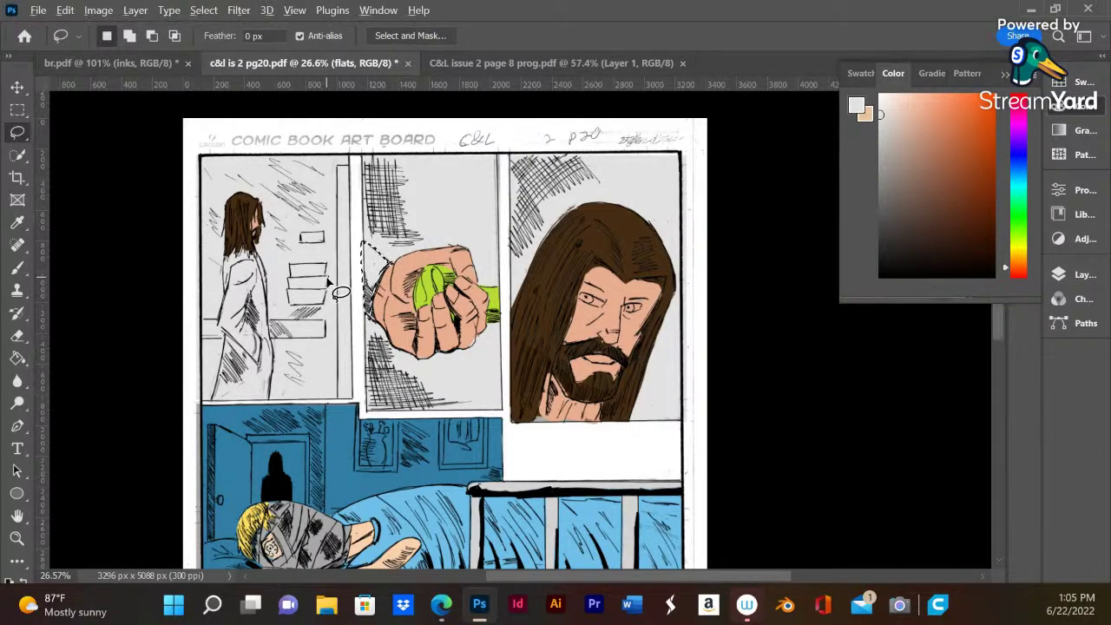
{"action": "key", "text": "alt"}
{"action": "key", "text": "i"}
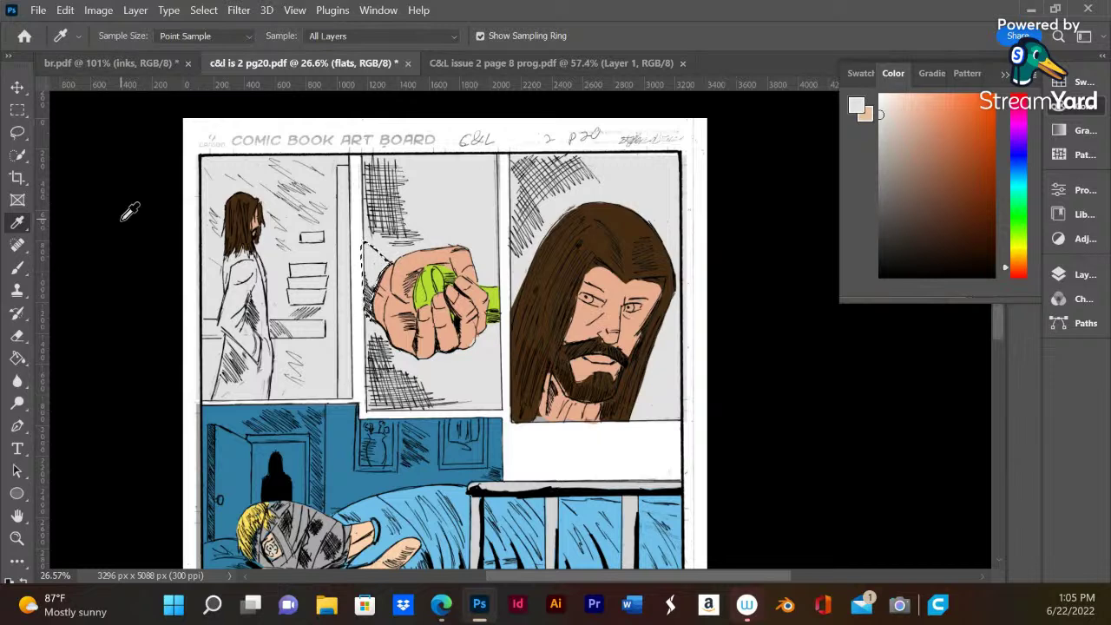
{"action": "left_click", "coordinate": [618, 222]}
{"action": "left_click", "coordinate": [17, 358]}
{"action": "left_click", "coordinate": [373, 282]}
{"action": "key", "text": "ctrl+d"}
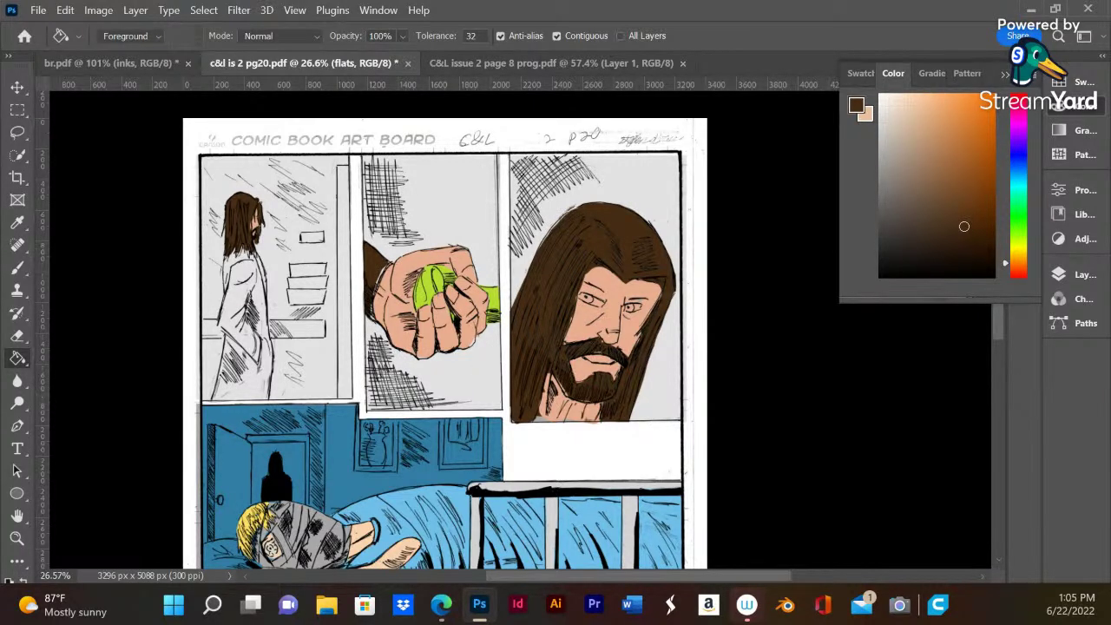
{"action": "left_click", "coordinate": [441, 605]}
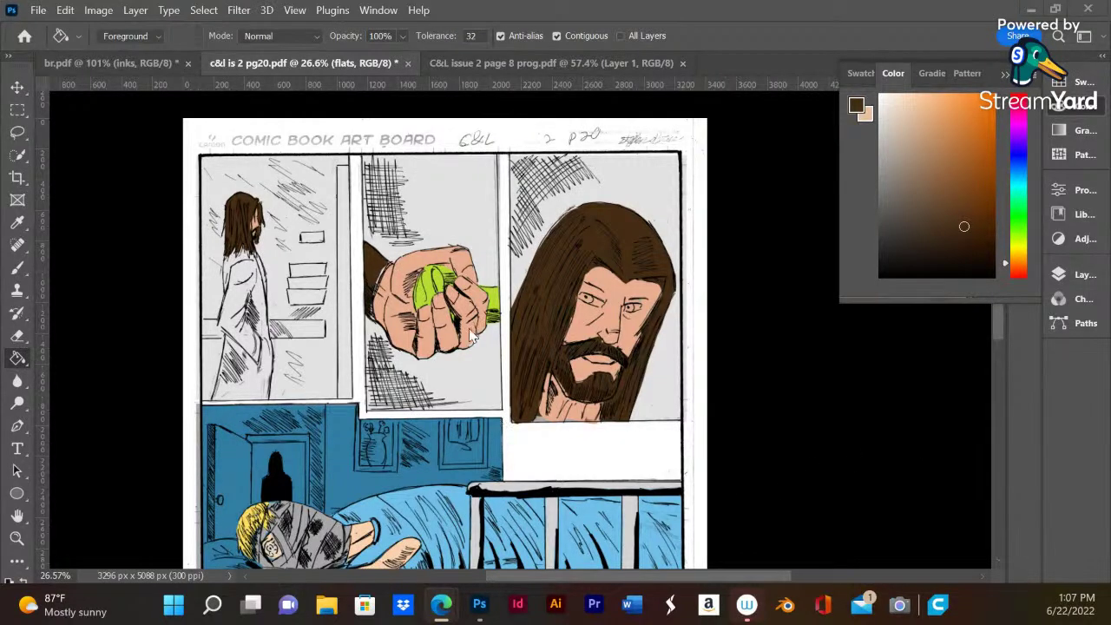
- Brush away the stray blue along the reaching hand's lower fingers using the skin tone and background grey sampled from the artwork
{"action": "scroll", "coordinate": [474, 336], "scroll_direction": "down", "scroll_amount": 3}
{"action": "scroll", "coordinate": [445, 406], "scroll_direction": "down", "scroll_amount": 2}
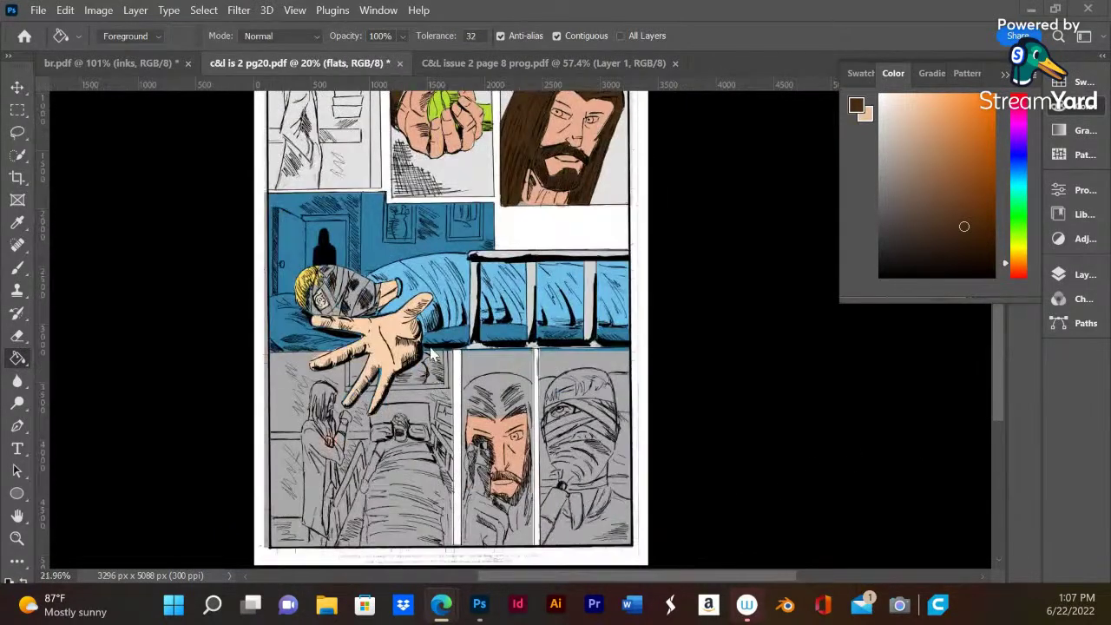
{"action": "scroll", "coordinate": [416, 373], "scroll_direction": "up", "scroll_amount": 3}
{"action": "scroll", "coordinate": [406, 363], "scroll_direction": "up", "scroll_amount": 3}
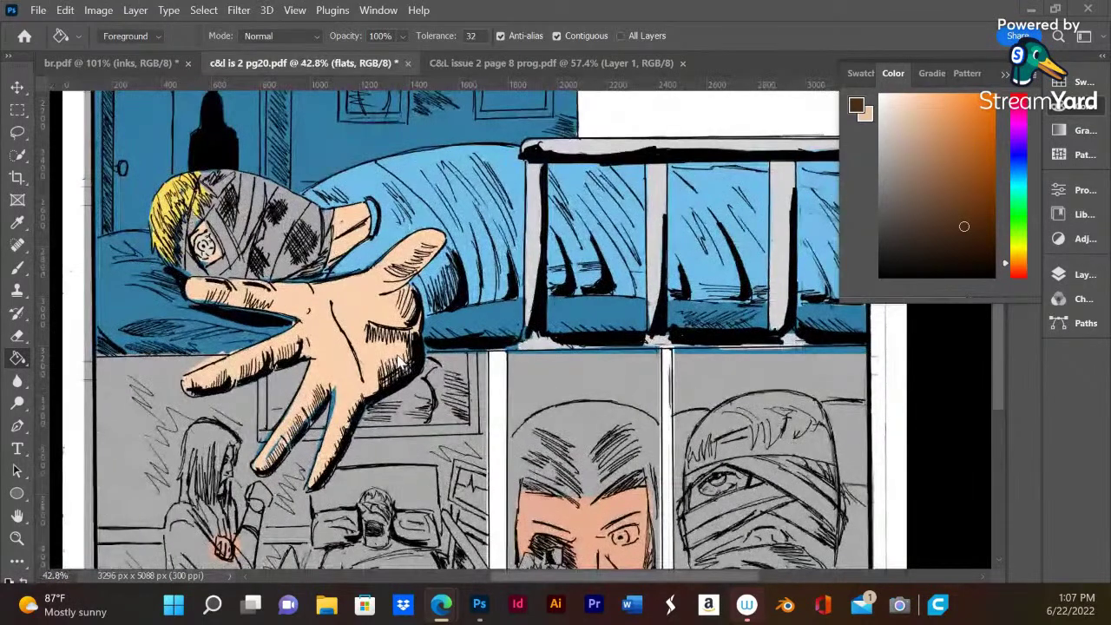
{"action": "scroll", "coordinate": [360, 292], "scroll_direction": "up", "scroll_amount": 2}
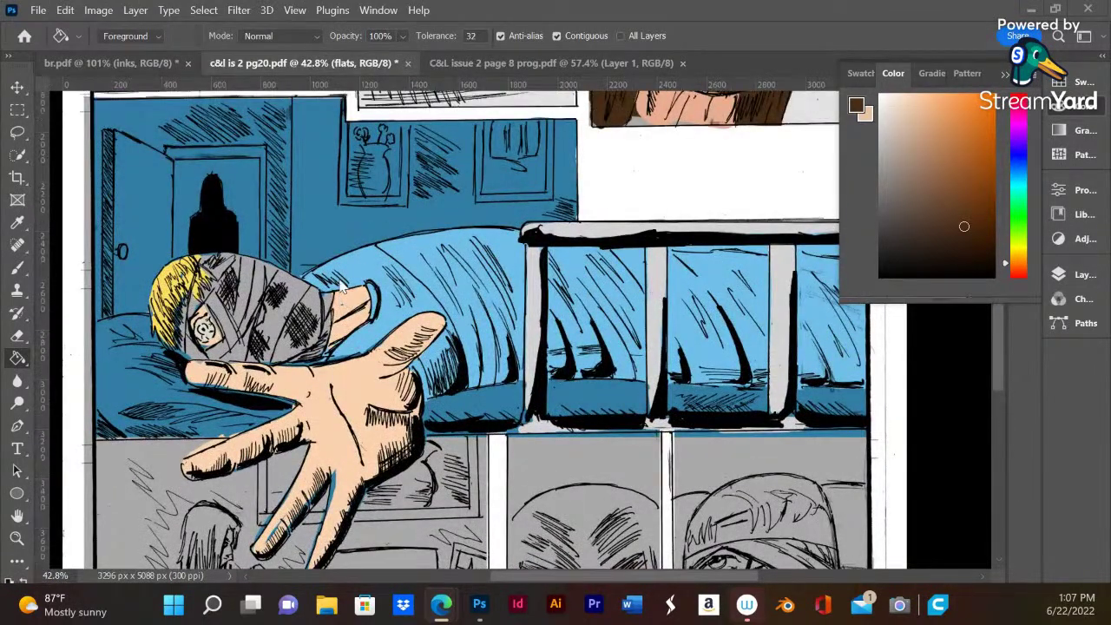
{"action": "scroll", "coordinate": [341, 289], "scroll_direction": "down", "scroll_amount": 5}
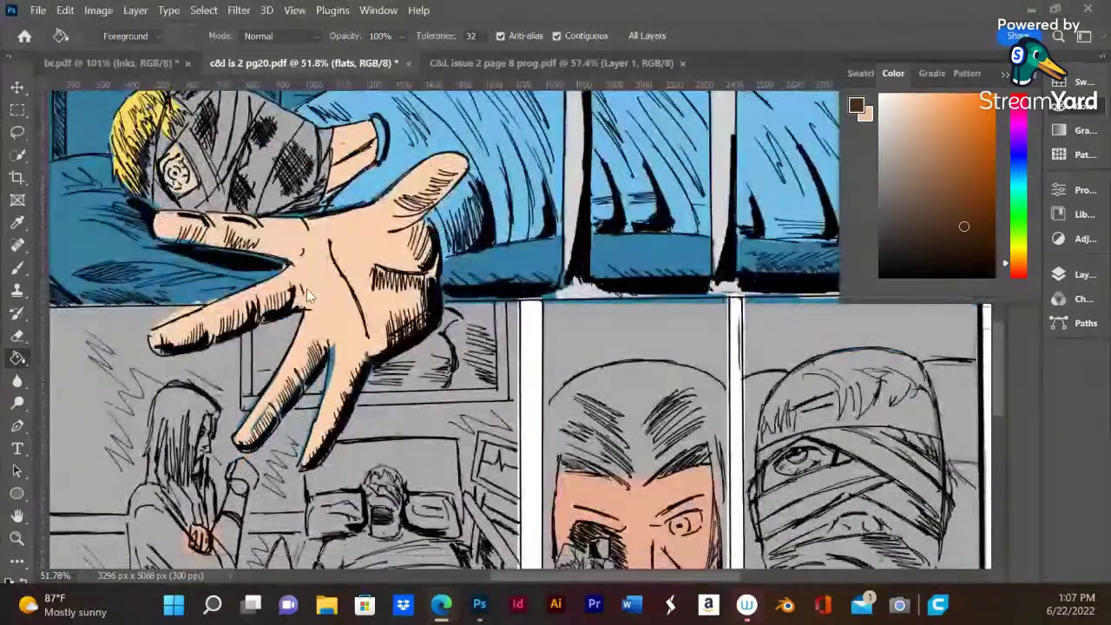
{"action": "left_click", "coordinate": [352, 321], "text": "alt"}
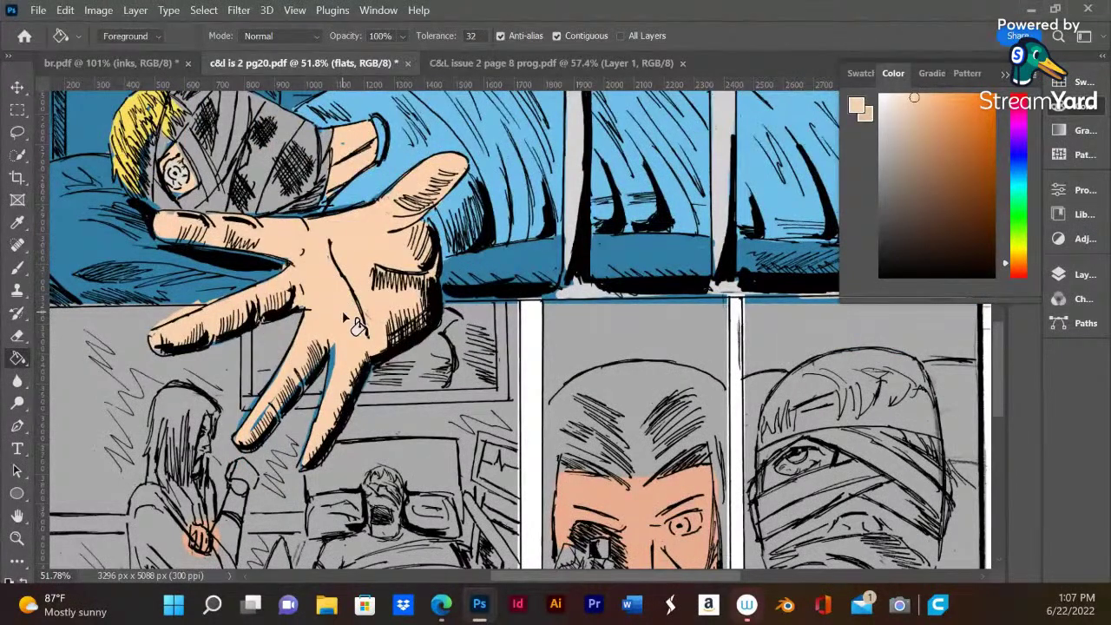
{"action": "key", "text": "b"}
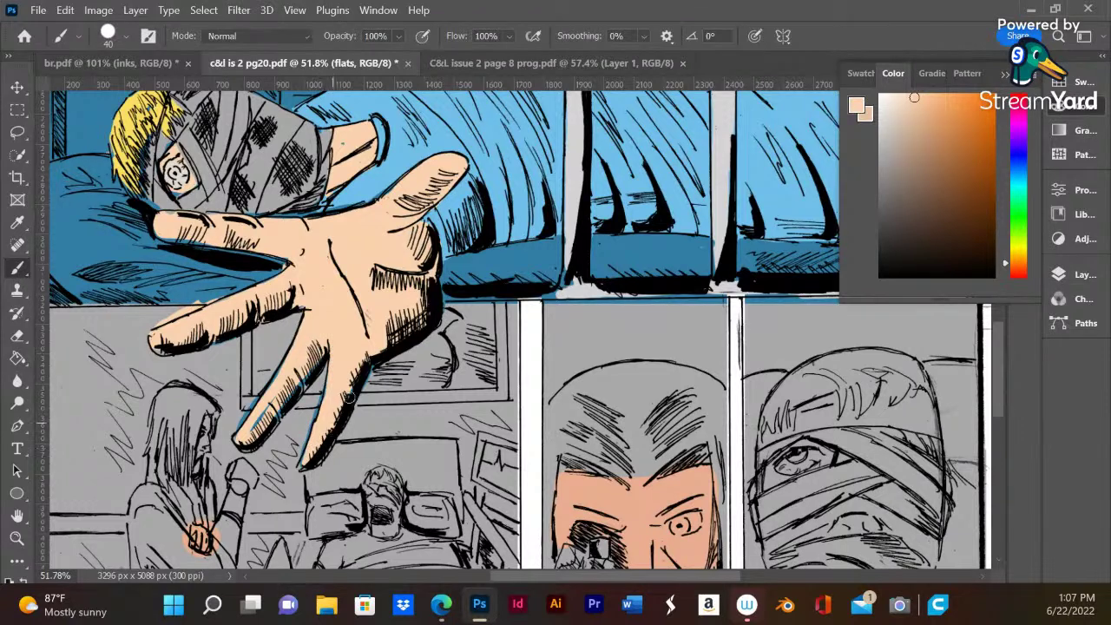
{"action": "left_click", "coordinate": [377, 412], "text": "alt"}
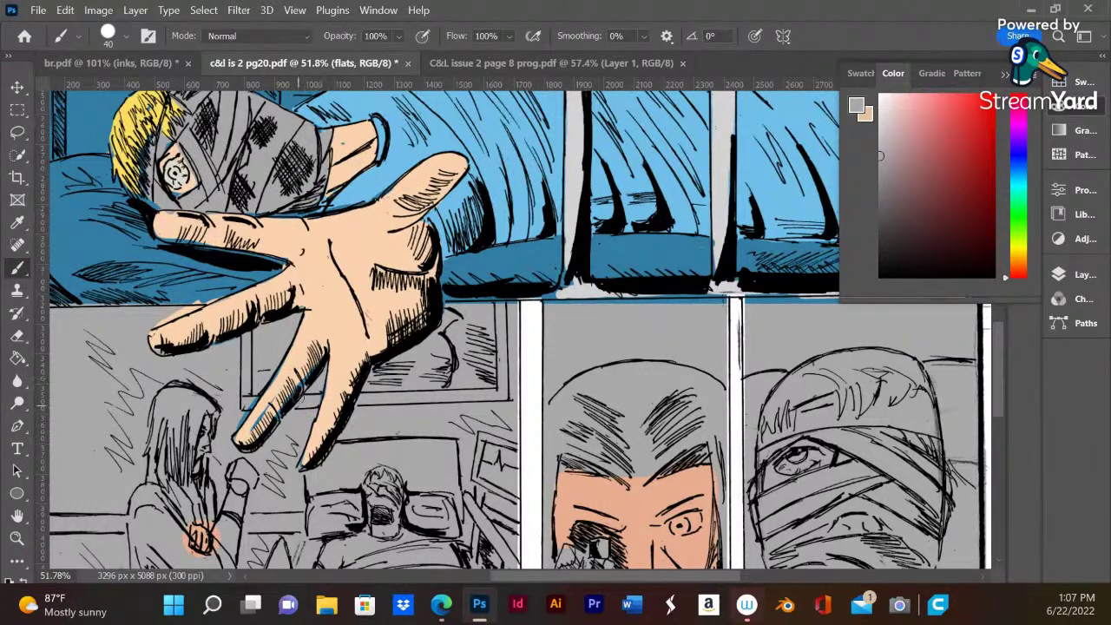
{"action": "left_click", "coordinate": [303, 354], "text": "alt"}
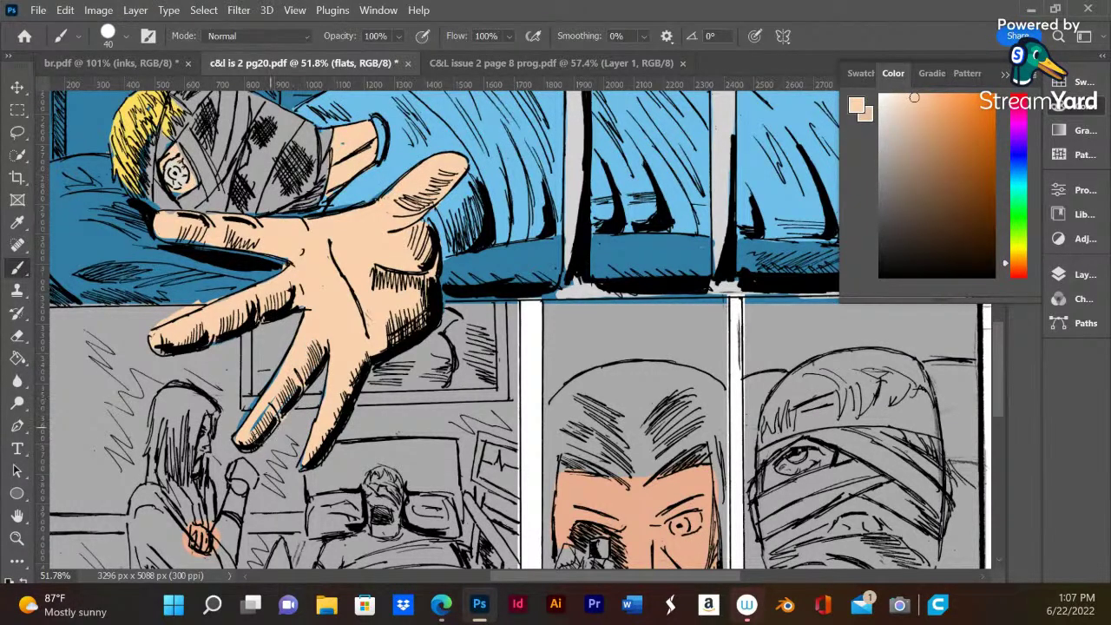
{"action": "left_click", "coordinate": [273, 359], "text": "alt"}
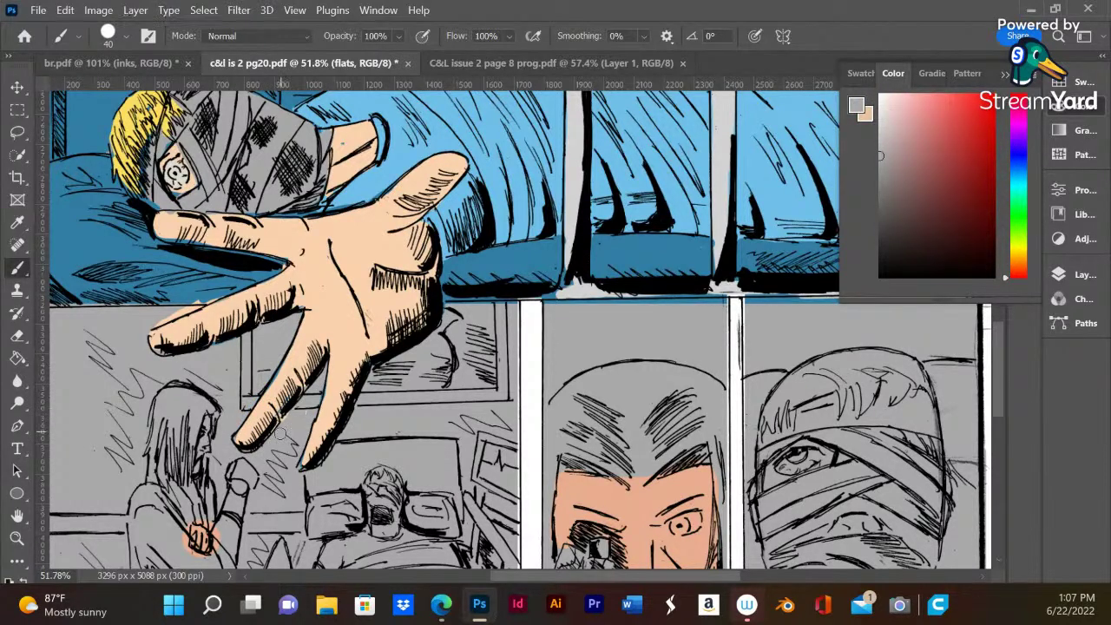
- Sample the bedding blue and background grey and brush clean the panel border beside the reaching hand's outstretched finger
{"action": "left_click", "coordinate": [165, 331], "text": "alt"}
{"action": "left_click", "coordinate": [194, 291], "text": "alt"}
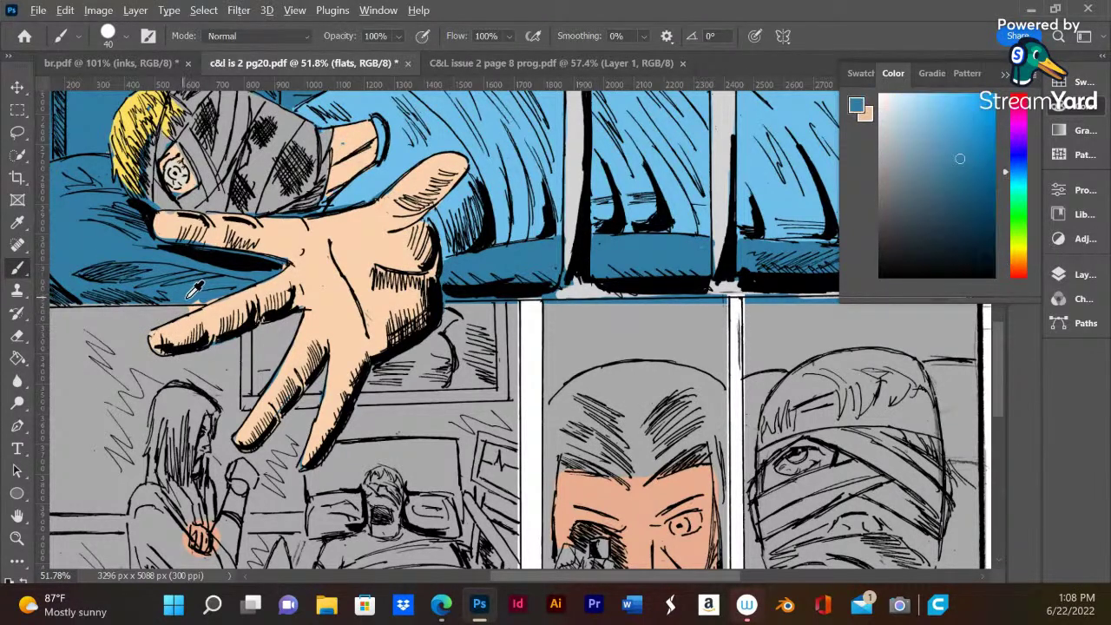
{"action": "left_click_drag", "start_coordinate": [221, 292], "coordinate": [189, 301]}
{"action": "left_click", "coordinate": [166, 310], "text": "alt"}
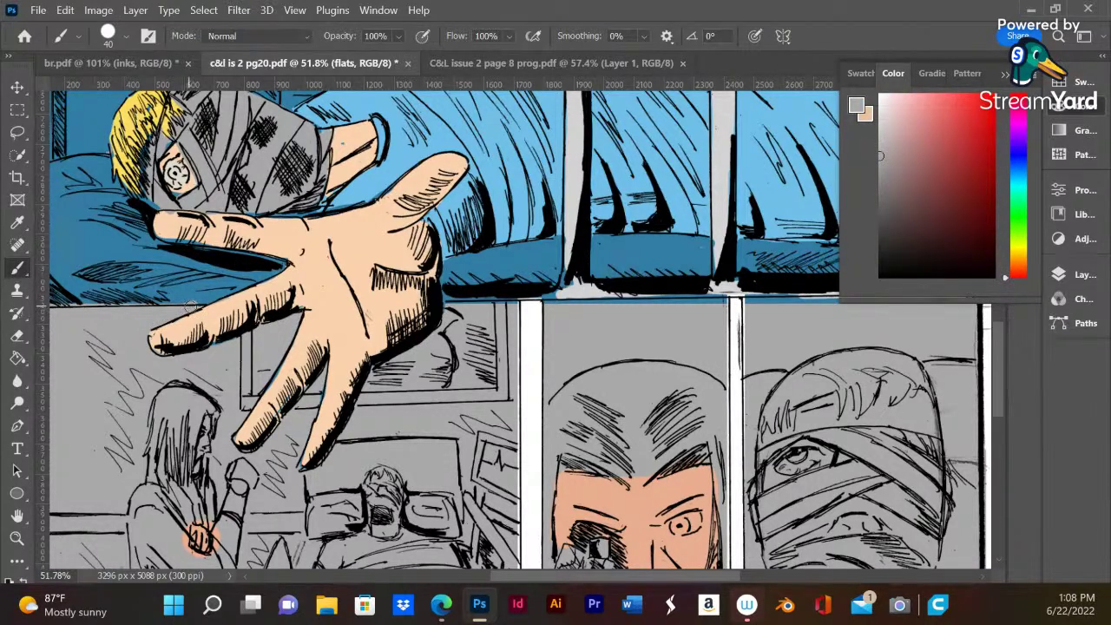
{"action": "left_click", "coordinate": [177, 295], "text": "alt"}
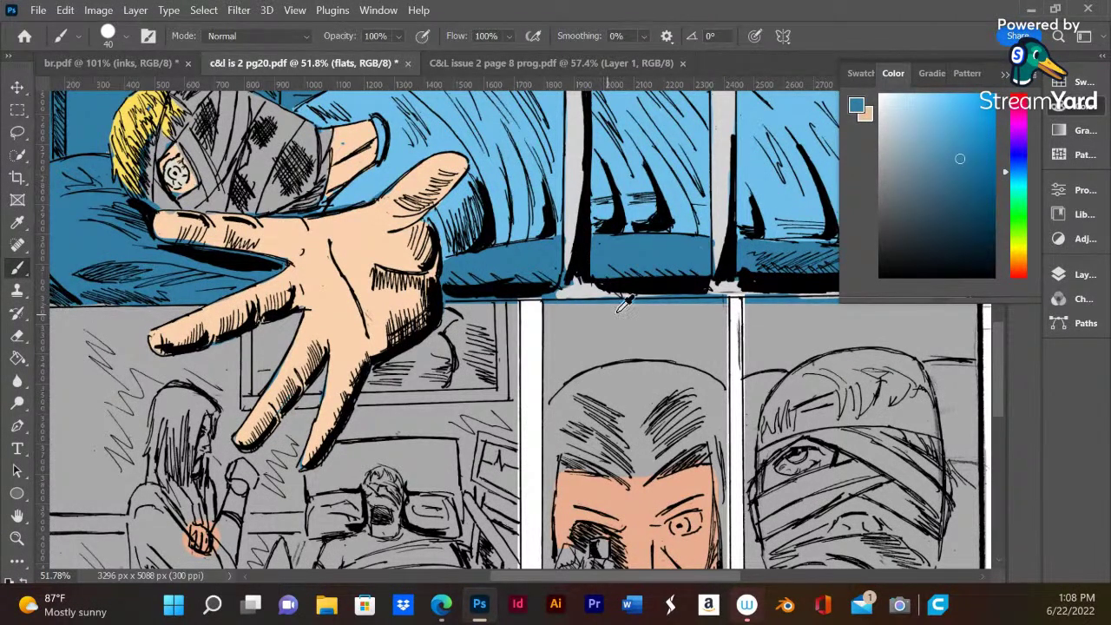
- Set the foreground to a darker, muted blue, fill a rectangular selection of the lower hospital-room panel with it, and deselect
{"action": "scroll", "coordinate": [60, 295], "scroll_direction": "down", "scroll_amount": 5}
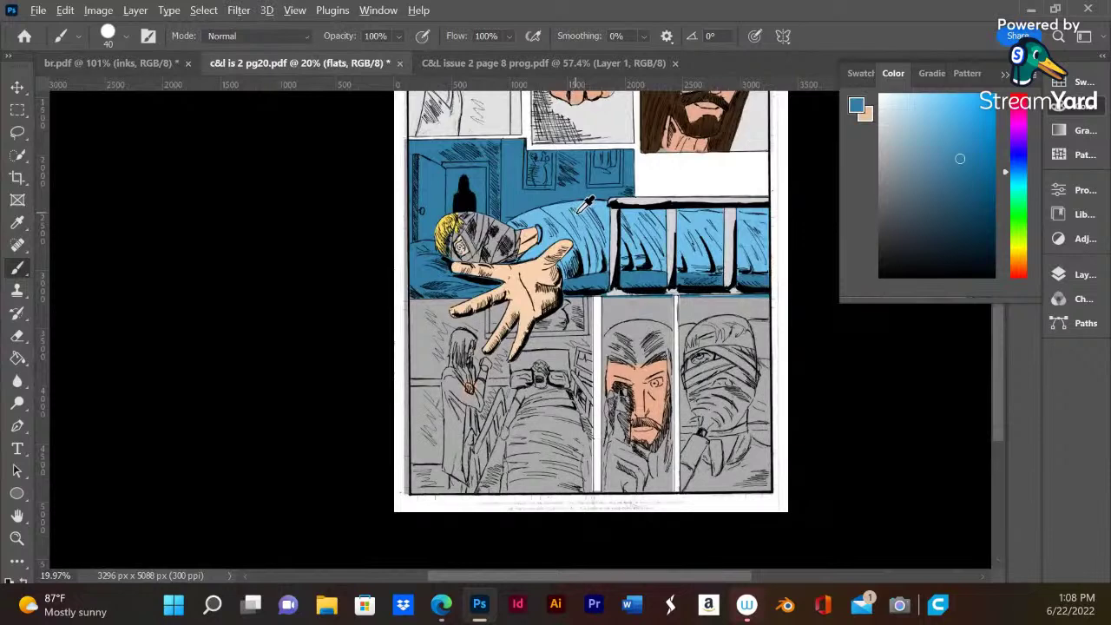
{"action": "scroll", "coordinate": [528, 424], "scroll_direction": "up", "scroll_amount": 2}
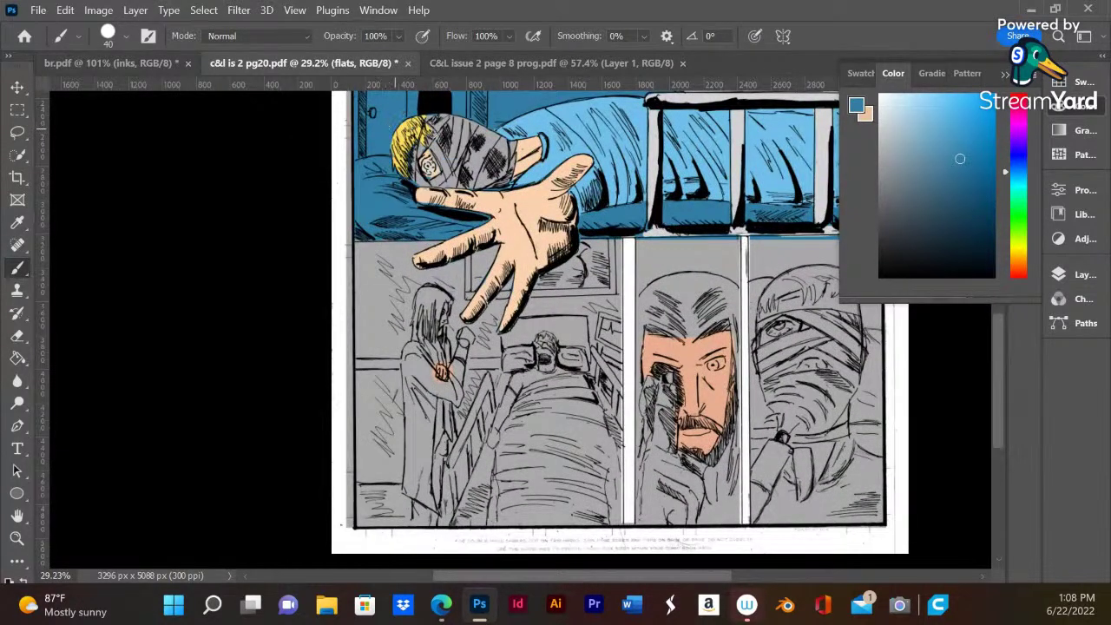
{"action": "left_click_drag", "start_coordinate": [962, 174], "coordinate": [942, 184]}
{"action": "scroll", "coordinate": [451, 380], "scroll_direction": "down", "scroll_amount": 1}
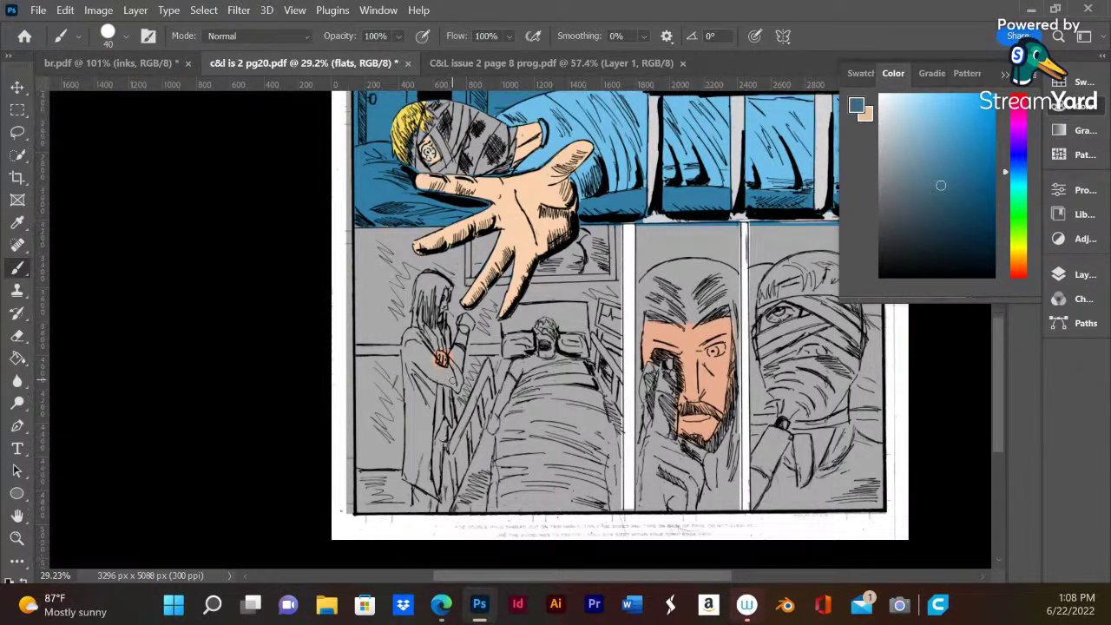
{"action": "left_click", "coordinate": [18, 110]}
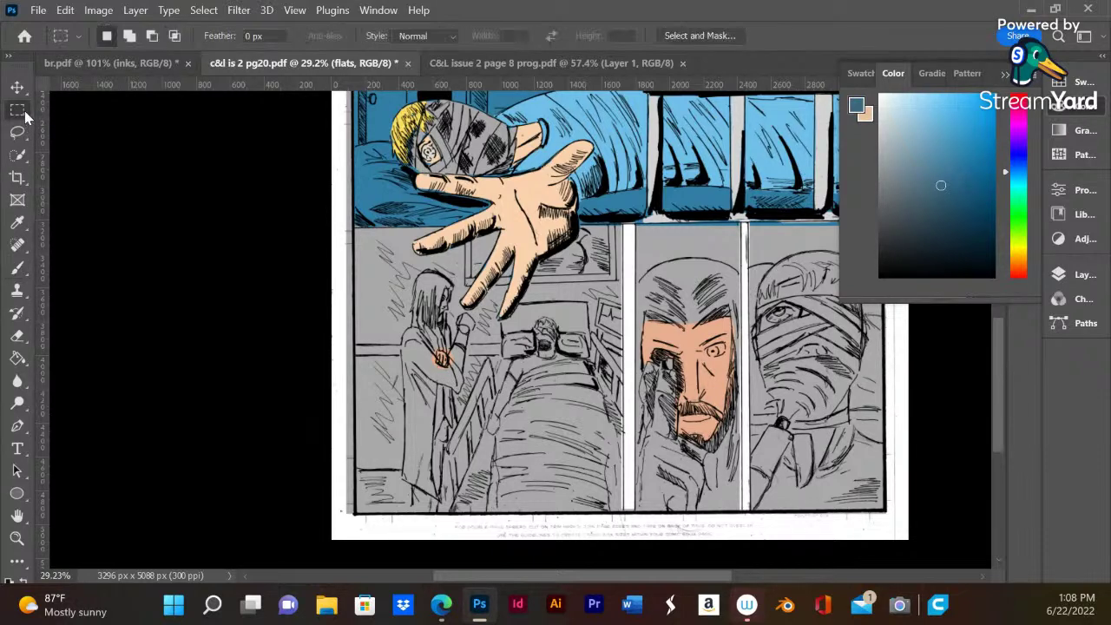
{"action": "left_click_drag", "start_coordinate": [622, 513], "coordinate": [351, 226]}
{"action": "left_click", "coordinate": [17, 358]}
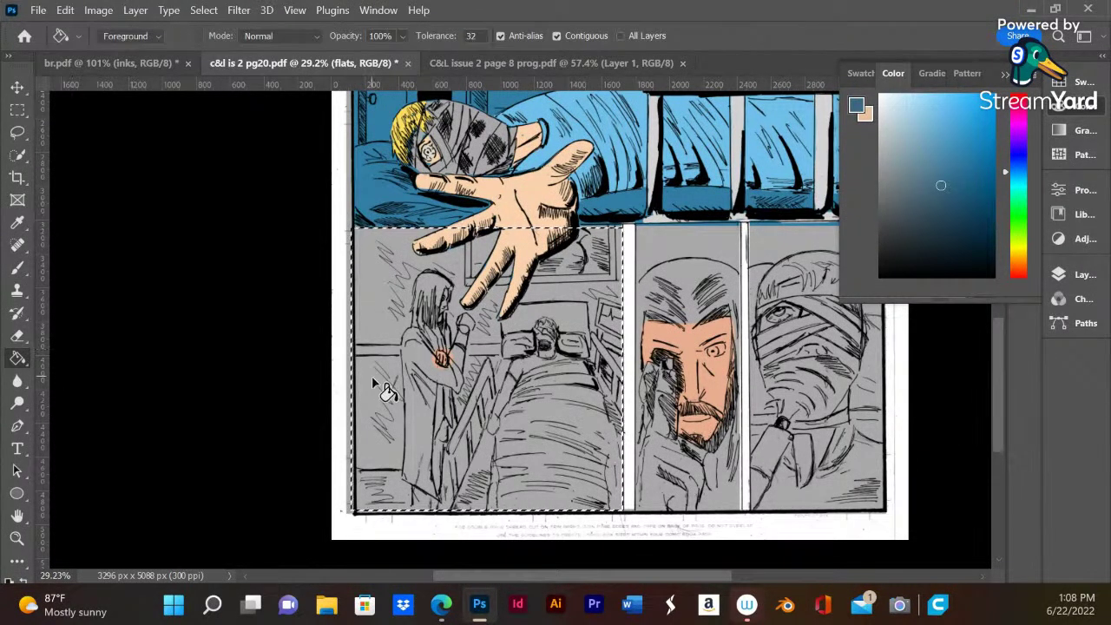
{"action": "left_click", "coordinate": [401, 443]}
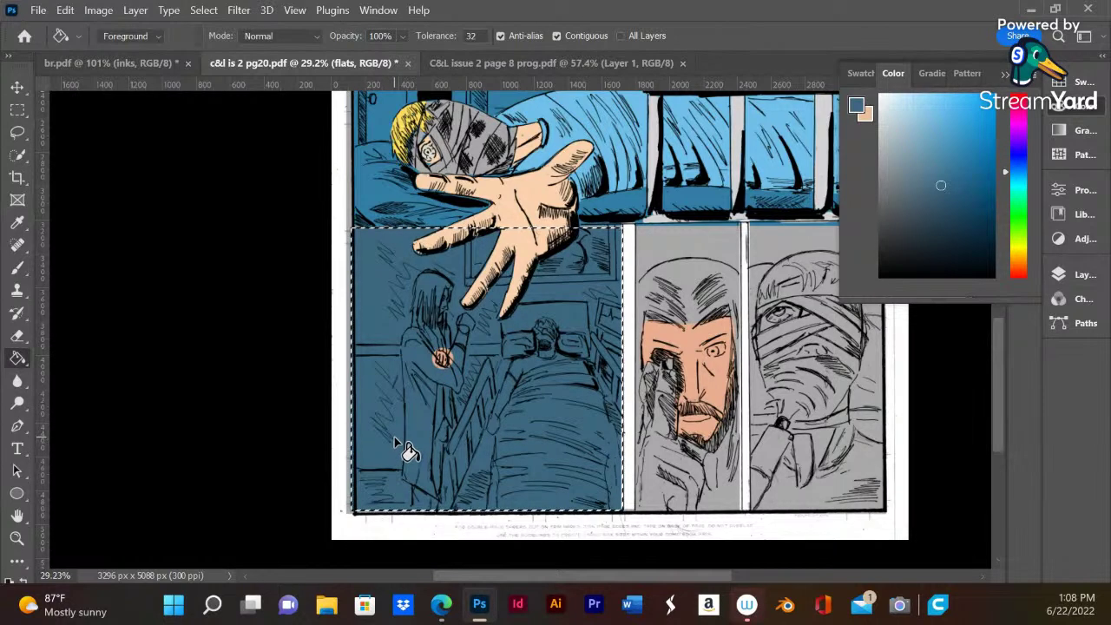
{"action": "key", "text": "ctrl+d"}
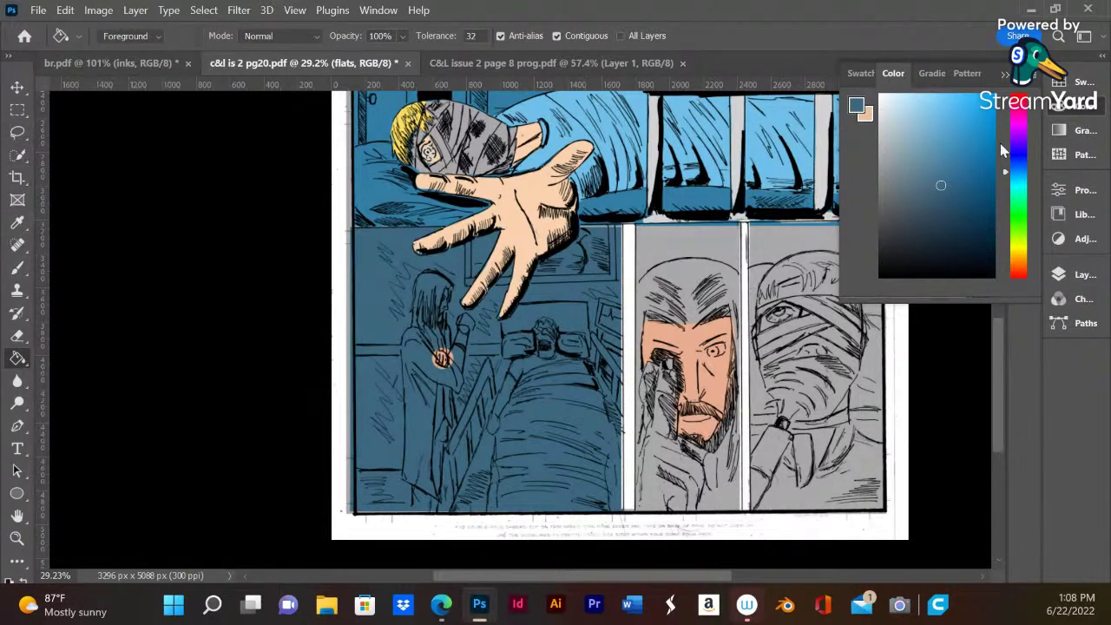
- Set the foreground colour to a bright green and brush it over the heart monitor's screen in the hospital-room panel
{"action": "left_click_drag", "start_coordinate": [1006, 174], "coordinate": [1007, 215]}
{"action": "mouse_move", "coordinate": [958, 169]}
{"action": "left_mouse_down"}
{"action": "mouse_move", "coordinate": [944, 109]}
{"action": "mouse_move", "coordinate": [942, 119]}
{"action": "left_mouse_up"}
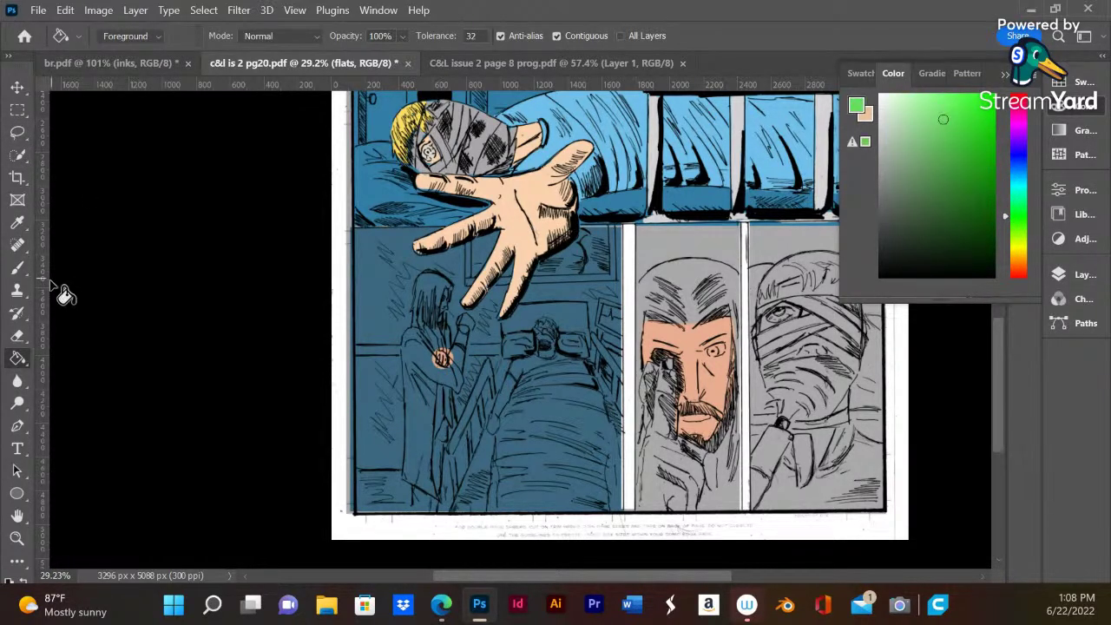
{"action": "left_click", "coordinate": [18, 267]}
{"action": "mouse_move", "coordinate": [602, 319]}
{"action": "left_mouse_down"}
{"action": "mouse_move", "coordinate": [603, 305]}
{"action": "mouse_move", "coordinate": [605, 326]}
{"action": "mouse_move", "coordinate": [620, 333]}
{"action": "mouse_move", "coordinate": [619, 314]}
{"action": "mouse_move", "coordinate": [614, 324]}
{"action": "mouse_move", "coordinate": [607, 315]}
{"action": "left_mouse_up"}
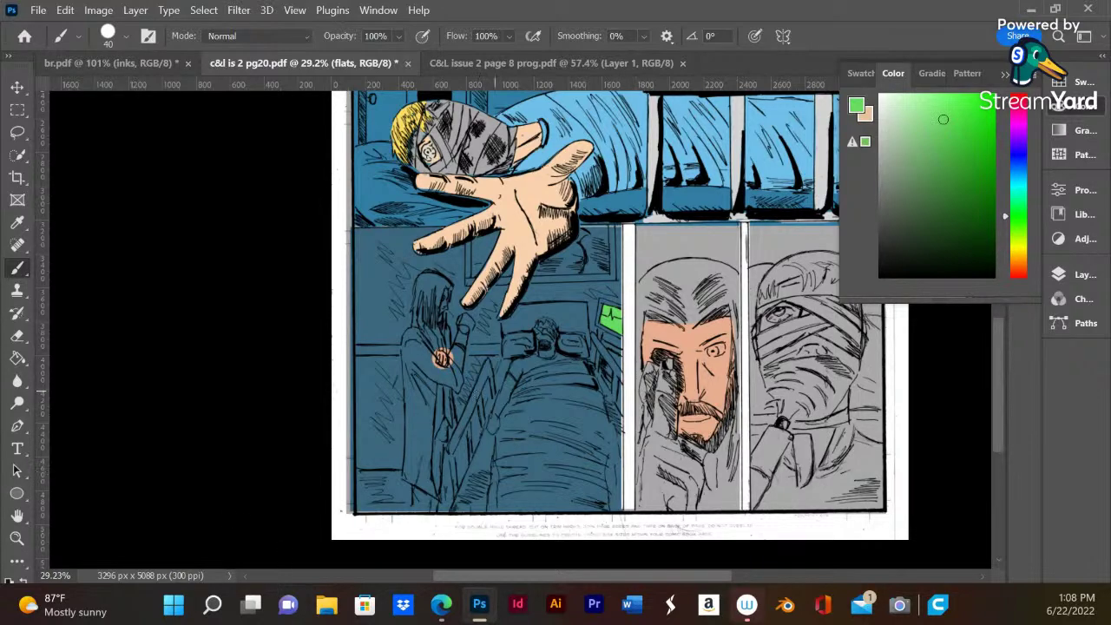
- Cover the skin-tone spill around the standing figure's hand with the sampled panel blue, and paint his face with the hand's skin tone
{"action": "scroll", "coordinate": [446, 386], "scroll_direction": "up", "scroll_amount": 3}
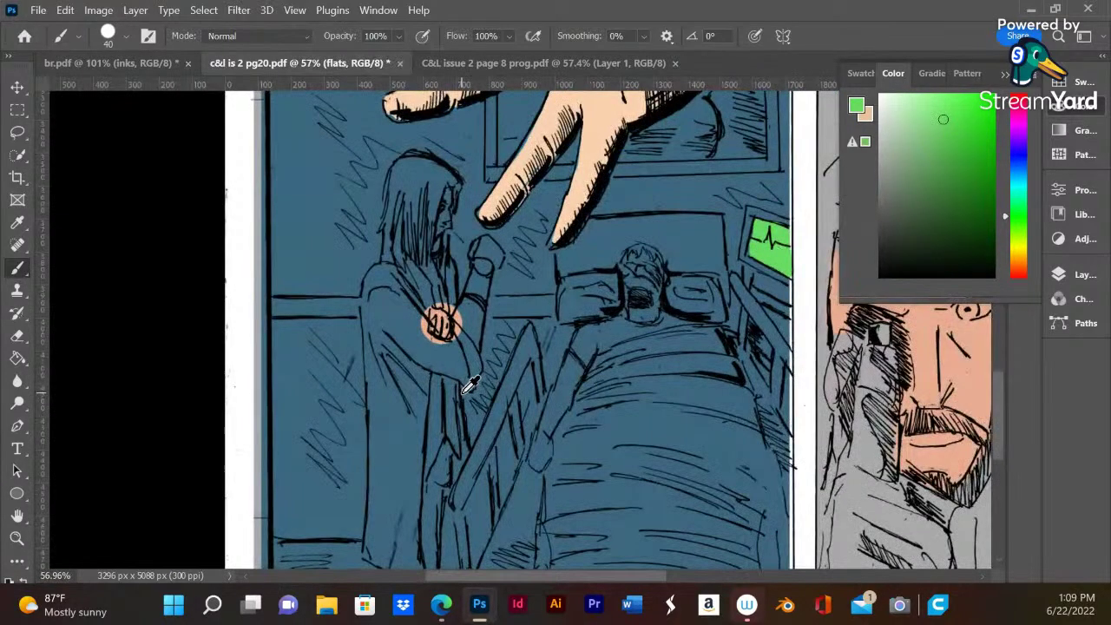
{"action": "left_click", "coordinate": [419, 342], "text": "alt"}
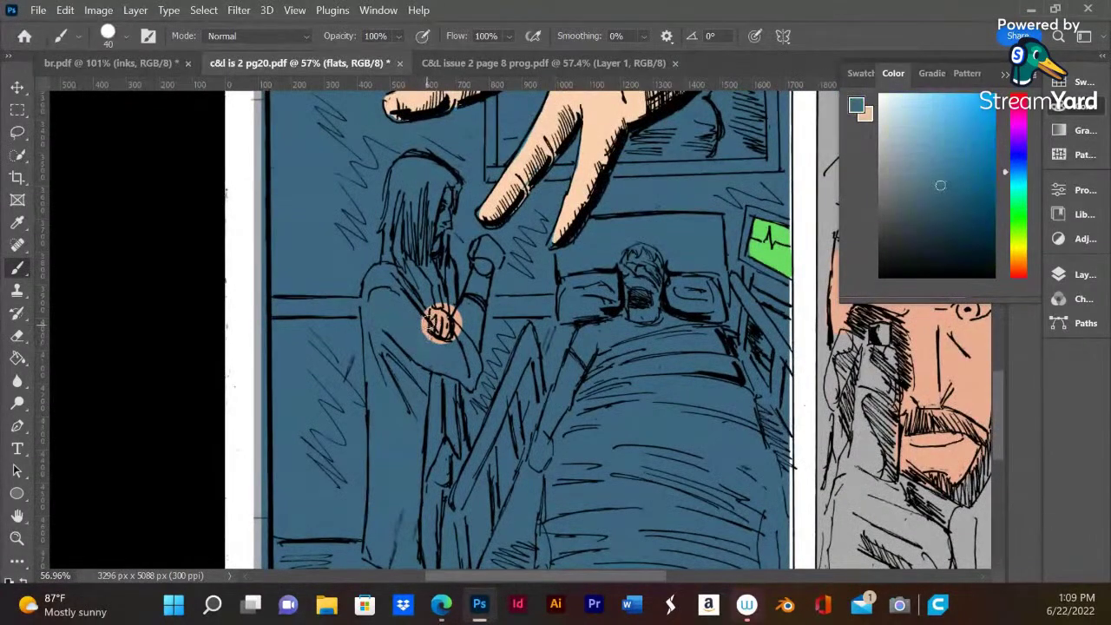
{"action": "mouse_move", "coordinate": [449, 344]}
{"action": "left_mouse_down"}
{"action": "mouse_move", "coordinate": [457, 312]}
{"action": "mouse_move", "coordinate": [423, 308]}
{"action": "mouse_move", "coordinate": [420, 325]}
{"action": "left_mouse_up"}
{"action": "left_click", "coordinate": [437, 321], "text": "alt"}
{"action": "mouse_move", "coordinate": [453, 189]}
{"action": "left_mouse_down"}
{"action": "mouse_move", "coordinate": [439, 246]}
{"action": "mouse_move", "coordinate": [444, 196]}
{"action": "left_mouse_up"}
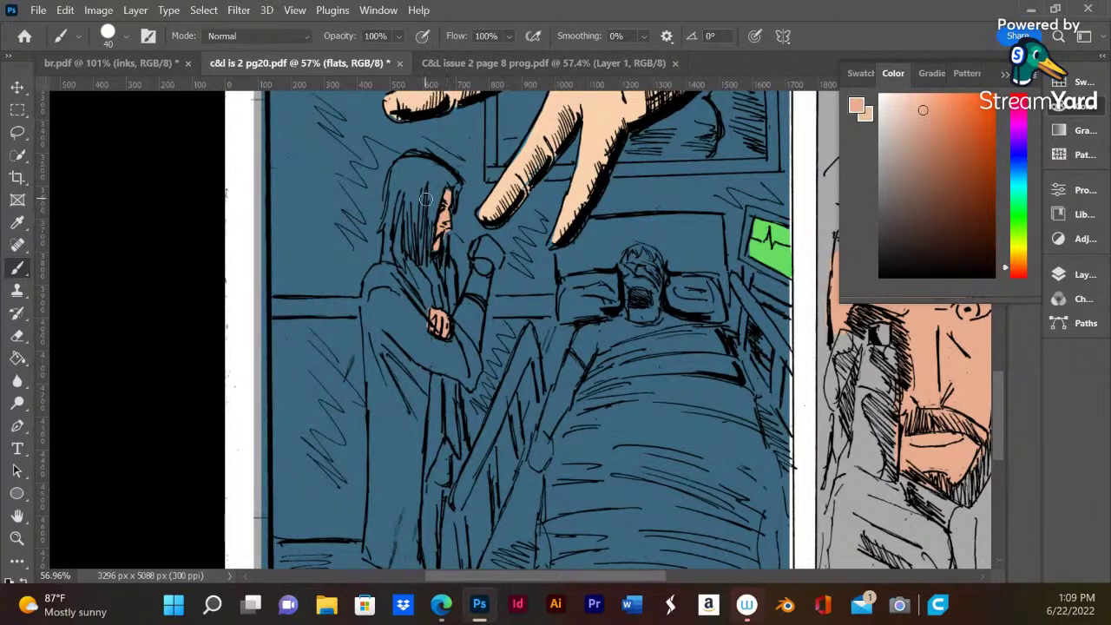
- Paint the standing figure's hair with the dark brown sampled from the bearded man, and touch up the reaching fingertip with its skin tone
{"action": "scroll", "coordinate": [721, 365], "scroll_direction": "down", "scroll_amount": 10}
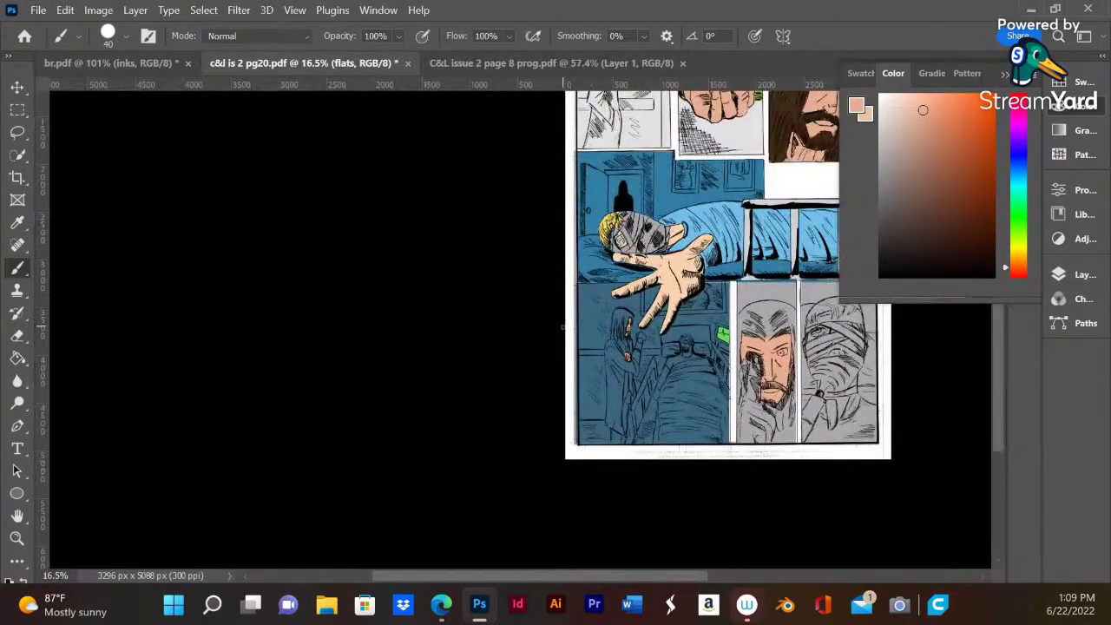
{"action": "scroll", "coordinate": [644, 289], "scroll_direction": "up", "scroll_amount": 3}
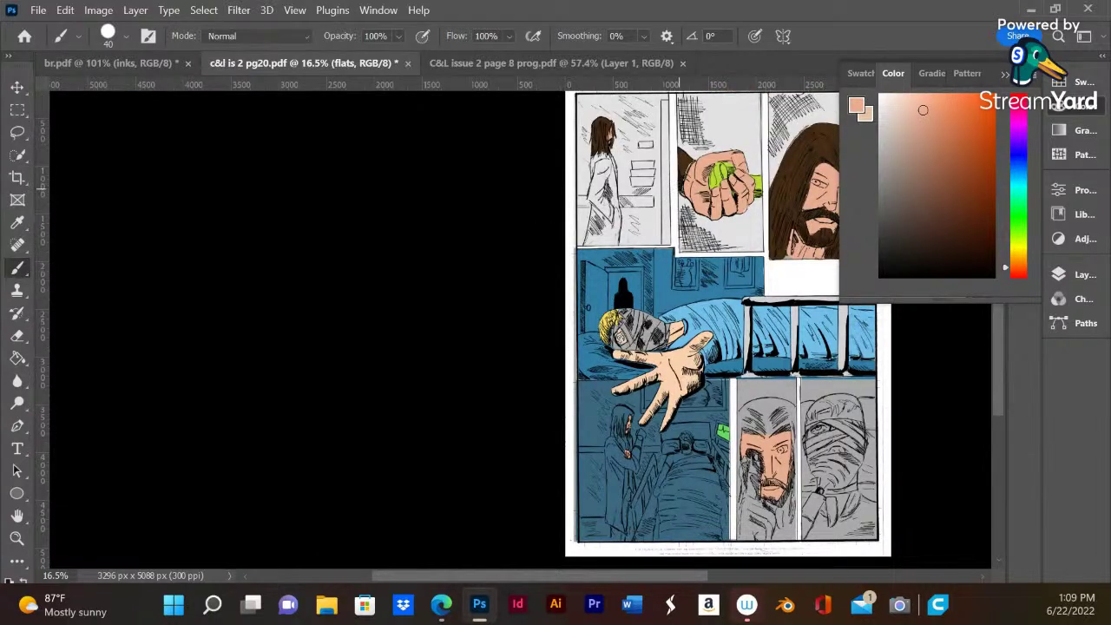
{"action": "left_click", "coordinate": [831, 140], "text": "alt"}
{"action": "scroll", "coordinate": [611, 408], "scroll_direction": "up", "scroll_amount": 2}
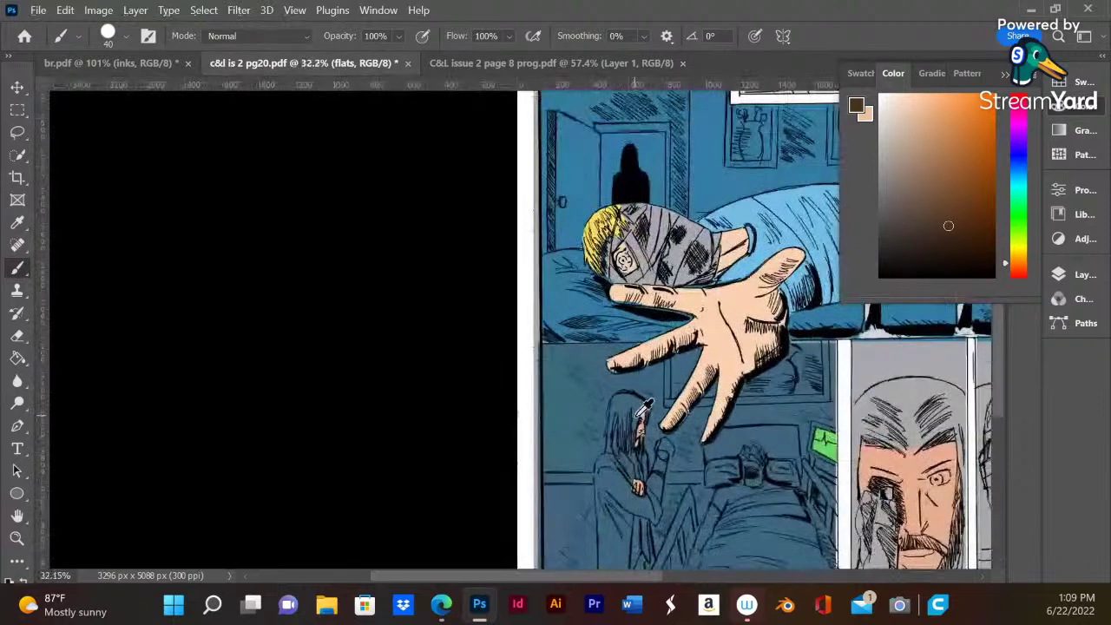
{"action": "scroll", "coordinate": [623, 392], "scroll_direction": "up", "scroll_amount": 3}
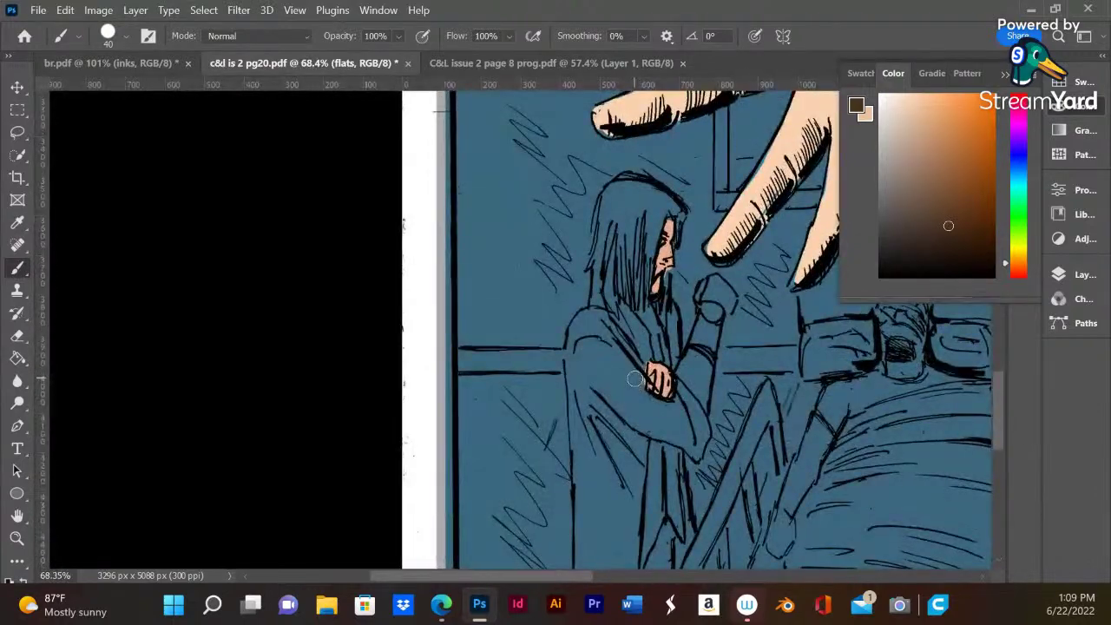
{"action": "mouse_move", "coordinate": [636, 295]}
{"action": "left_mouse_down"}
{"action": "mouse_move", "coordinate": [651, 222]}
{"action": "mouse_move", "coordinate": [674, 206]}
{"action": "mouse_move", "coordinate": [649, 244]}
{"action": "mouse_move", "coordinate": [641, 293]}
{"action": "mouse_move", "coordinate": [662, 209]}
{"action": "mouse_move", "coordinate": [634, 188]}
{"action": "mouse_move", "coordinate": [613, 199]}
{"action": "mouse_move", "coordinate": [599, 292]}
{"action": "mouse_move", "coordinate": [610, 301]}
{"action": "mouse_move", "coordinate": [603, 275]}
{"action": "mouse_move", "coordinate": [633, 295]}
{"action": "mouse_move", "coordinate": [607, 224]}
{"action": "mouse_move", "coordinate": [638, 264]}
{"action": "mouse_move", "coordinate": [630, 222]}
{"action": "mouse_move", "coordinate": [630, 211]}
{"action": "mouse_move", "coordinate": [642, 235]}
{"action": "mouse_move", "coordinate": [634, 202]}
{"action": "left_mouse_up"}
{"action": "mouse_move", "coordinate": [660, 198]}
{"action": "left_mouse_down"}
{"action": "mouse_move", "coordinate": [629, 183]}
{"action": "mouse_move", "coordinate": [606, 203]}
{"action": "mouse_move", "coordinate": [601, 261]}
{"action": "left_mouse_up"}
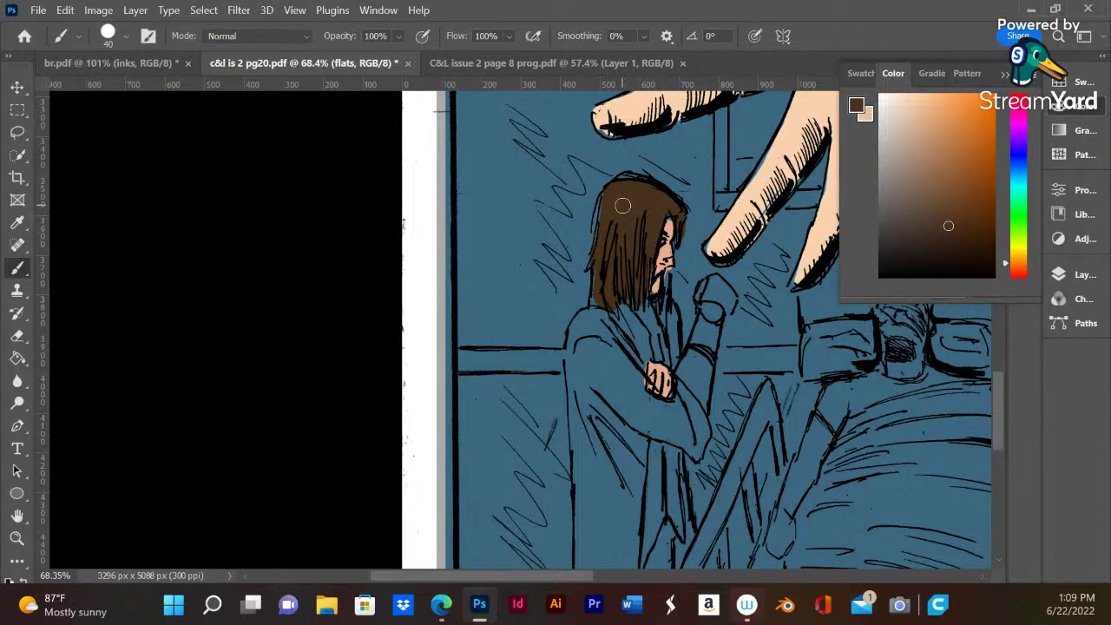
{"action": "left_click", "coordinate": [769, 179], "text": "alt"}
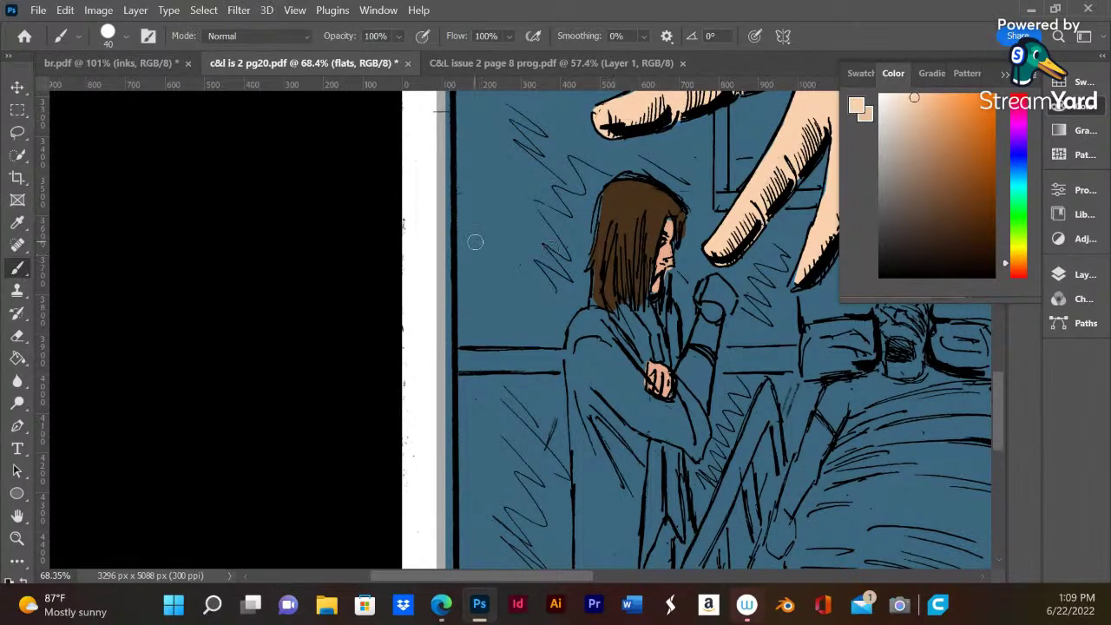
- Sample the light grey from the bed rail and brush it over the standing figure's raised hand and forearm
{"action": "scroll", "coordinate": [527, 306], "scroll_direction": "down", "scroll_amount": 5}
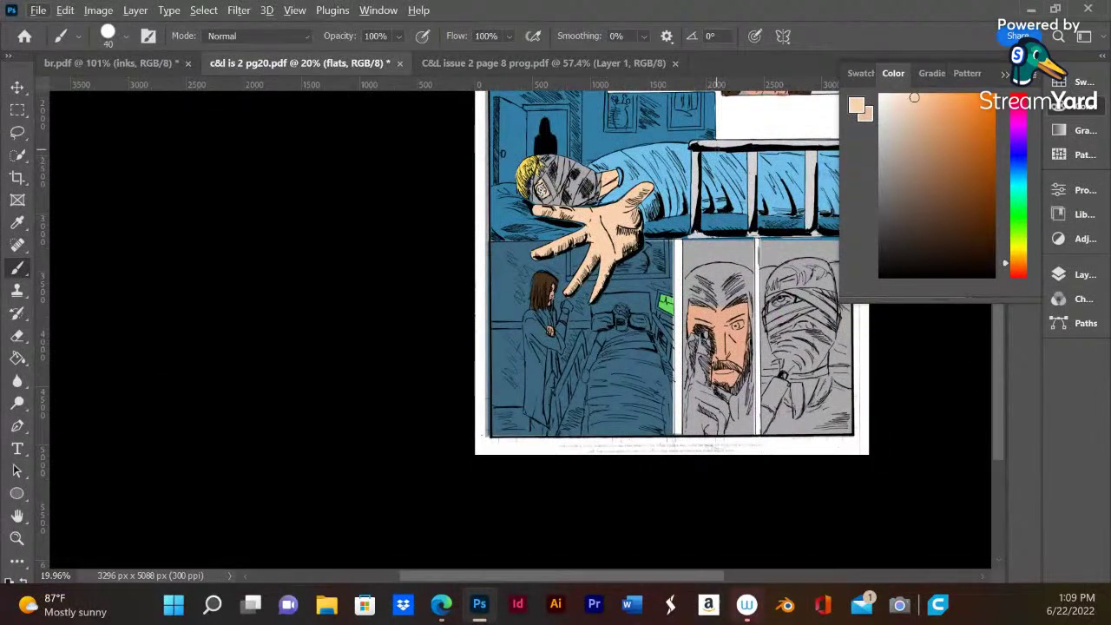
{"action": "left_click", "coordinate": [700, 173], "text": "alt"}
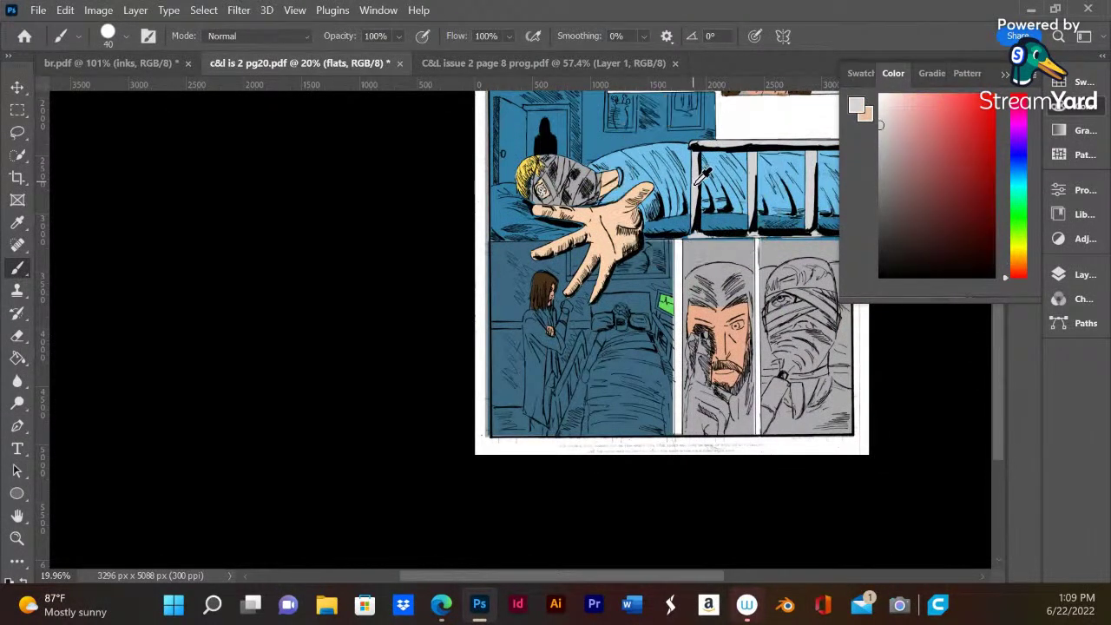
{"action": "scroll", "coordinate": [636, 318], "scroll_direction": "up", "scroll_amount": 5}
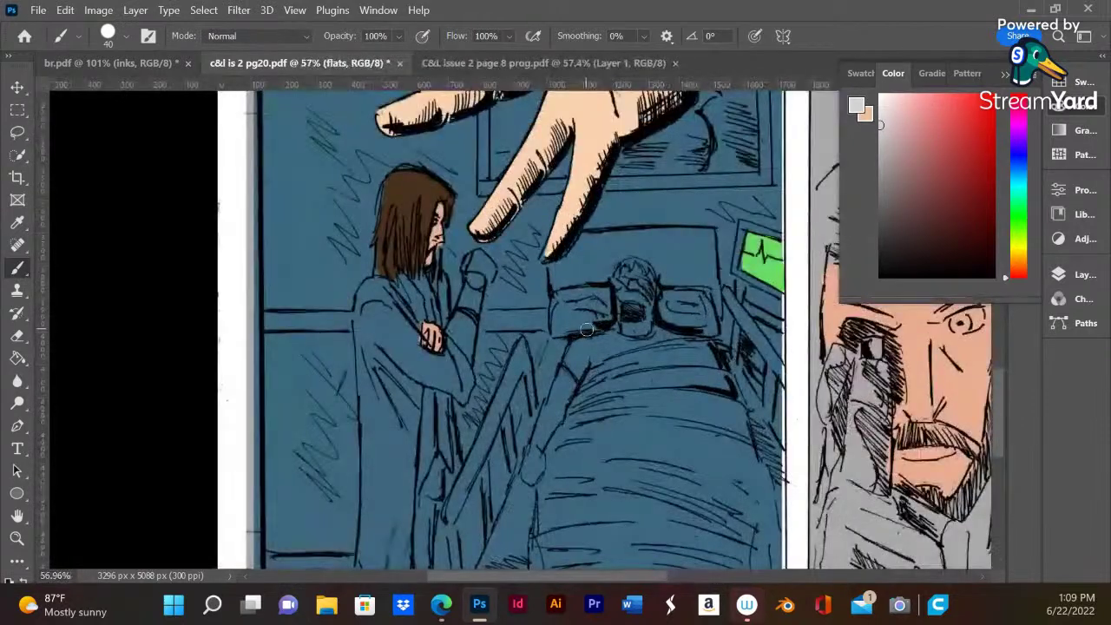
{"action": "mouse_move", "coordinate": [481, 284]}
{"action": "left_mouse_down"}
{"action": "mouse_move", "coordinate": [479, 273]}
{"action": "mouse_move", "coordinate": [460, 356]}
{"action": "mouse_move", "coordinate": [453, 328]}
{"action": "mouse_move", "coordinate": [480, 253]}
{"action": "left_mouse_up"}
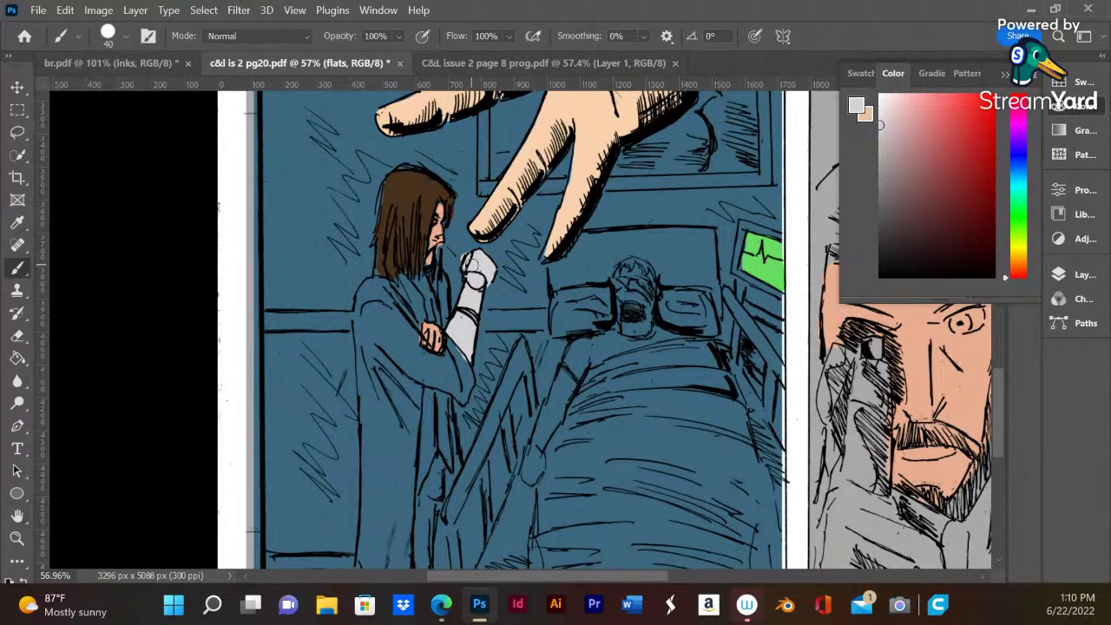
- Choose a slightly darker light grey, marquee-select the standing figure's coat, and subtract the open area below his folded arm from the selection
{"action": "mouse_move", "coordinate": [879, 124]}
{"action": "left_mouse_down"}
{"action": "mouse_move", "coordinate": [878, 105]}
{"action": "mouse_move", "coordinate": [876, 141]}
{"action": "left_mouse_up"}
{"action": "key", "text": "m"}
{"action": "left_click_drag", "start_coordinate": [348, 258], "coordinate": [470, 543]}
{"action": "left_click", "coordinate": [24, 155]}
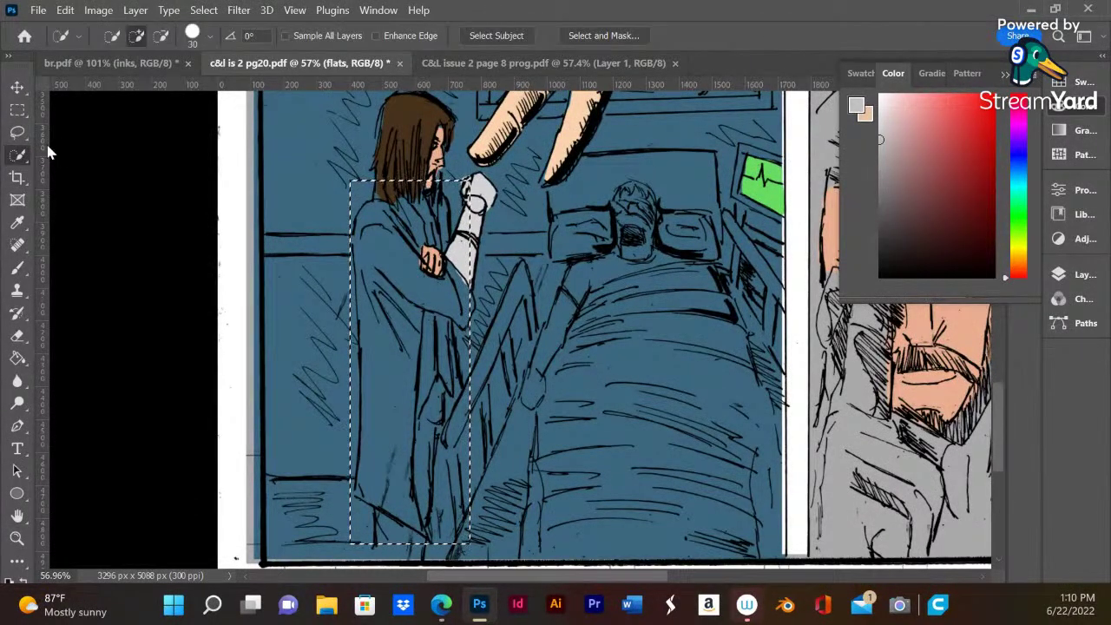
{"action": "key", "text": "alt"}
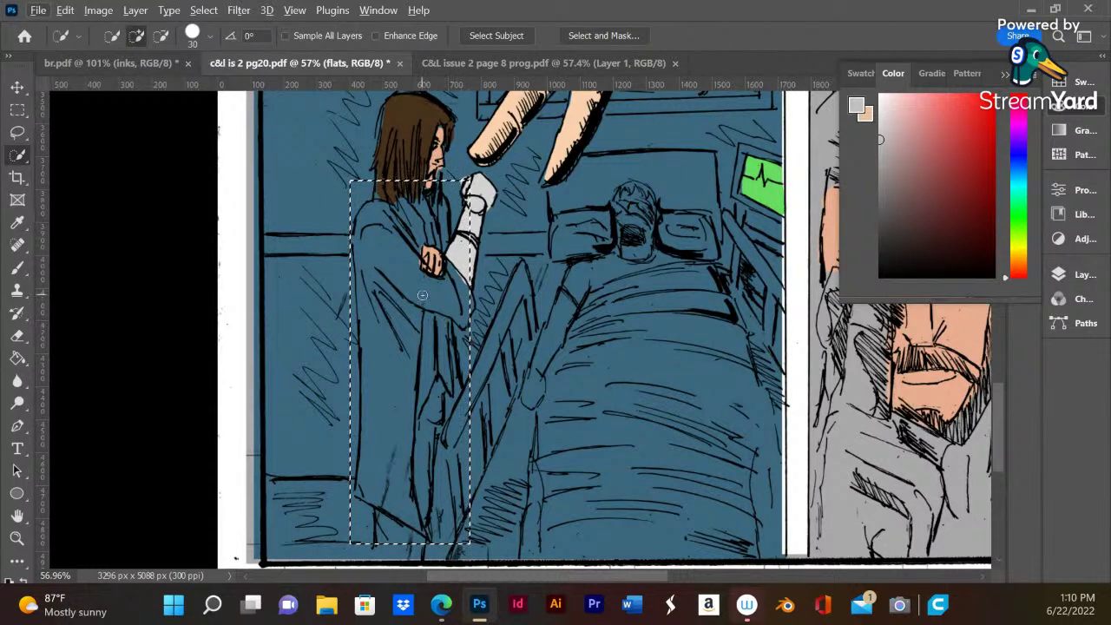
{"action": "left_click", "coordinate": [19, 133]}
{"action": "key", "text": "alt"}
{"action": "mouse_move", "coordinate": [434, 313]}
{"action": "left_mouse_down"}
{"action": "mouse_move", "coordinate": [413, 461]}
{"action": "mouse_move", "coordinate": [427, 528]}
{"action": "mouse_move", "coordinate": [452, 557]}
{"action": "mouse_move", "coordinate": [492, 508]}
{"action": "mouse_move", "coordinate": [462, 325]}
{"action": "left_mouse_up"}
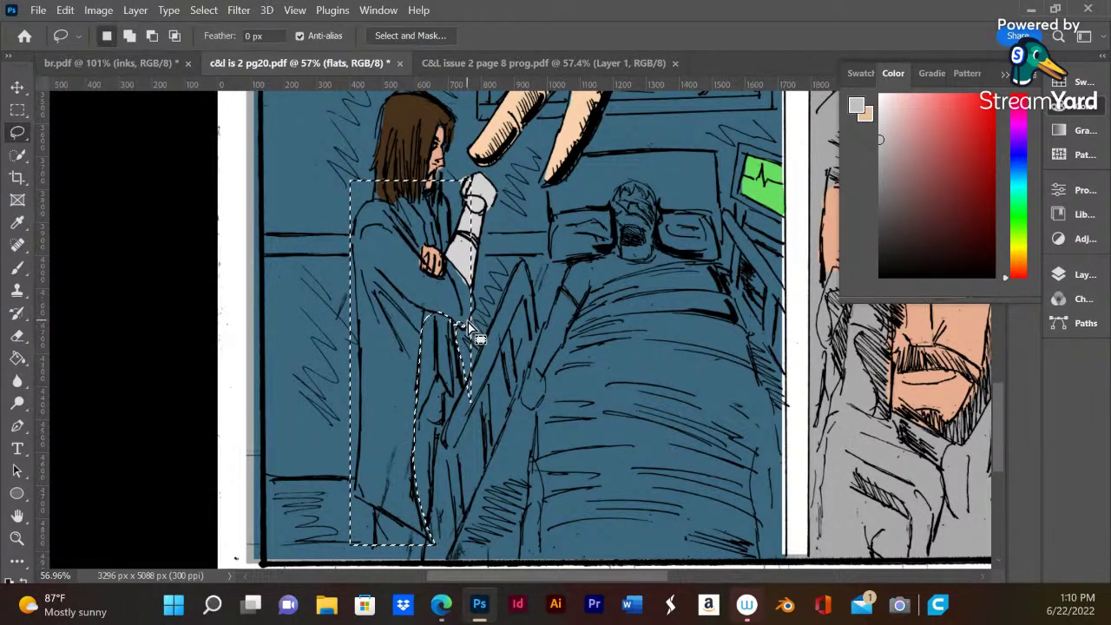
- Trim the coat selection with the Lasso along the raised forearm, the neckline and hair, and the coat's back and hem
{"action": "mouse_move", "coordinate": [454, 258]}
{"action": "left_mouse_down"}
{"action": "mouse_move", "coordinate": [459, 161]}
{"action": "mouse_move", "coordinate": [498, 187]}
{"action": "mouse_move", "coordinate": [500, 297]}
{"action": "left_mouse_up"}
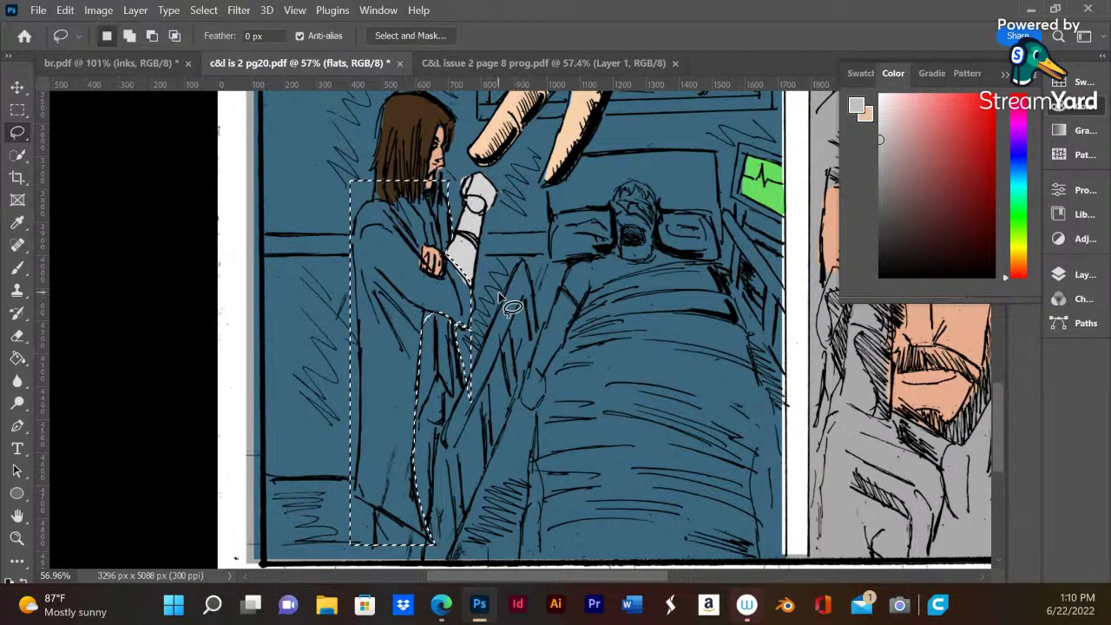
{"action": "key", "text": "alt"}
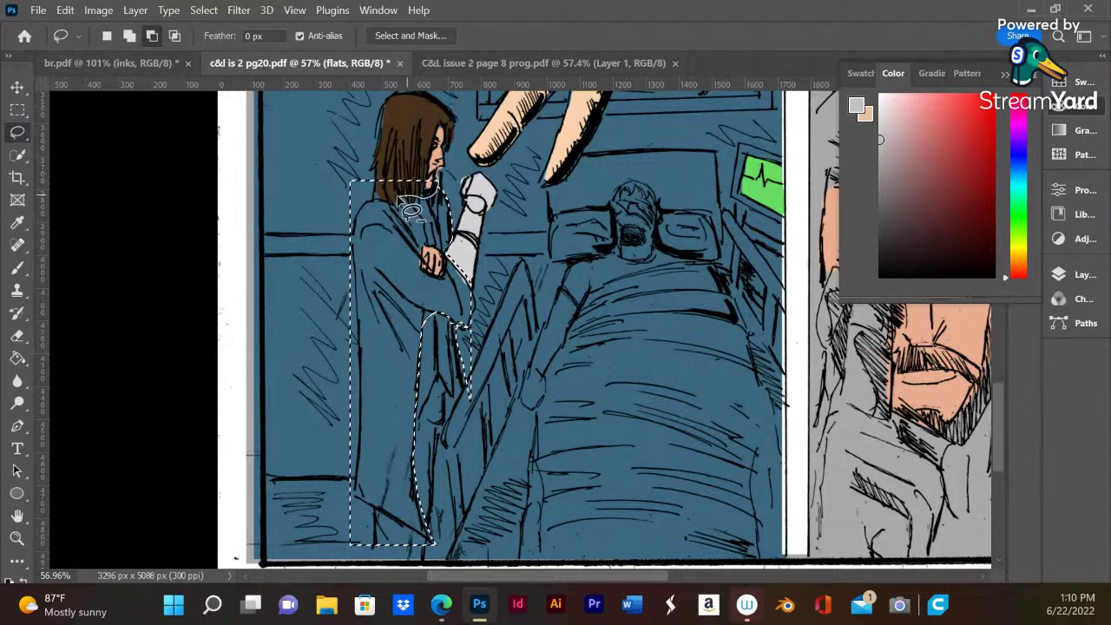
{"action": "mouse_move", "coordinate": [379, 149]}
{"action": "left_mouse_down"}
{"action": "mouse_move", "coordinate": [386, 195]}
{"action": "mouse_move", "coordinate": [343, 277]}
{"action": "mouse_move", "coordinate": [347, 159]}
{"action": "left_mouse_up"}
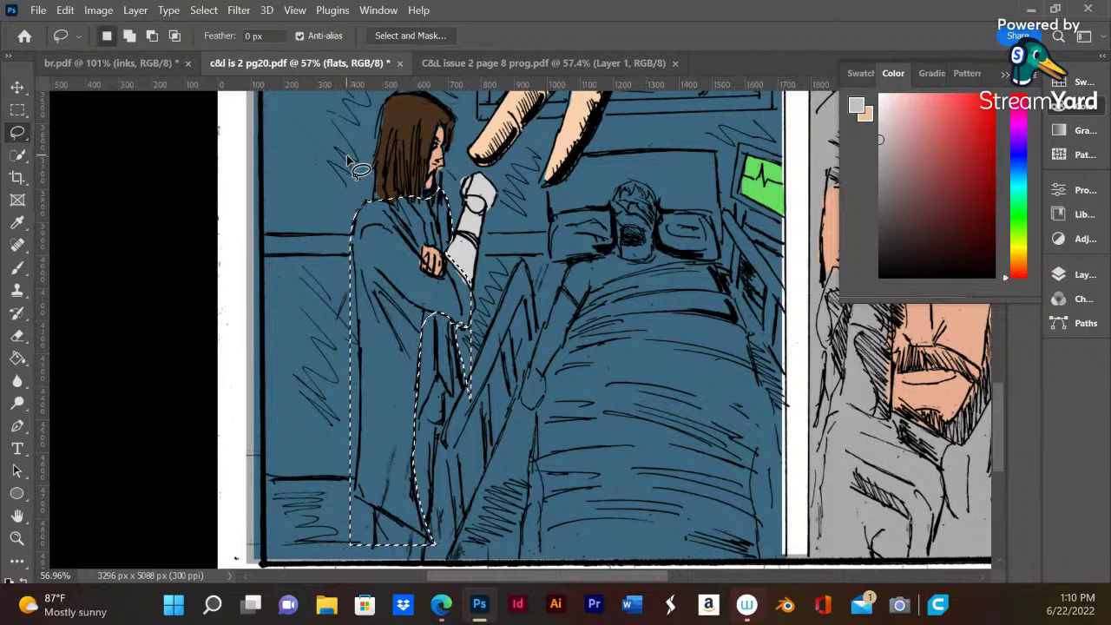
{"action": "mouse_move", "coordinate": [348, 208]}
{"action": "left_mouse_down"}
{"action": "mouse_move", "coordinate": [360, 269]}
{"action": "mouse_move", "coordinate": [363, 247]}
{"action": "mouse_move", "coordinate": [371, 456]}
{"action": "mouse_move", "coordinate": [345, 531]}
{"action": "mouse_move", "coordinate": [323, 491]}
{"action": "mouse_move", "coordinate": [434, 551]}
{"action": "mouse_move", "coordinate": [373, 580]}
{"action": "mouse_move", "coordinate": [295, 510]}
{"action": "left_mouse_up"}
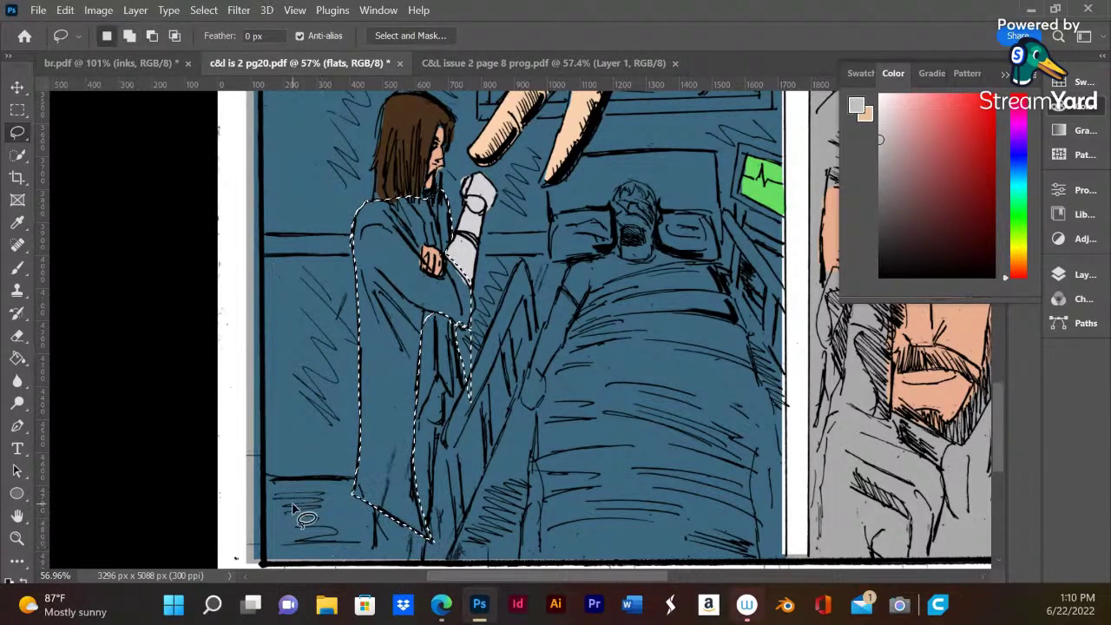
- Fill the selected coat of the standing figure with the light grey and deselect it
{"action": "left_click", "coordinate": [17, 358]}
{"action": "left_click", "coordinate": [390, 456]}
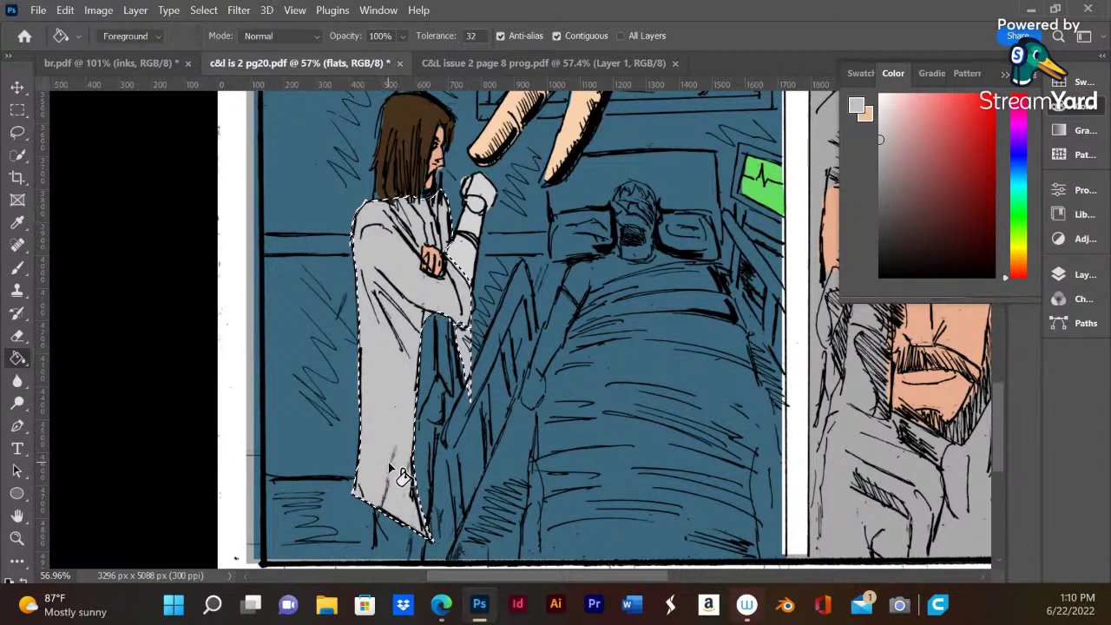
{"action": "key", "text": "ctrl+d"}
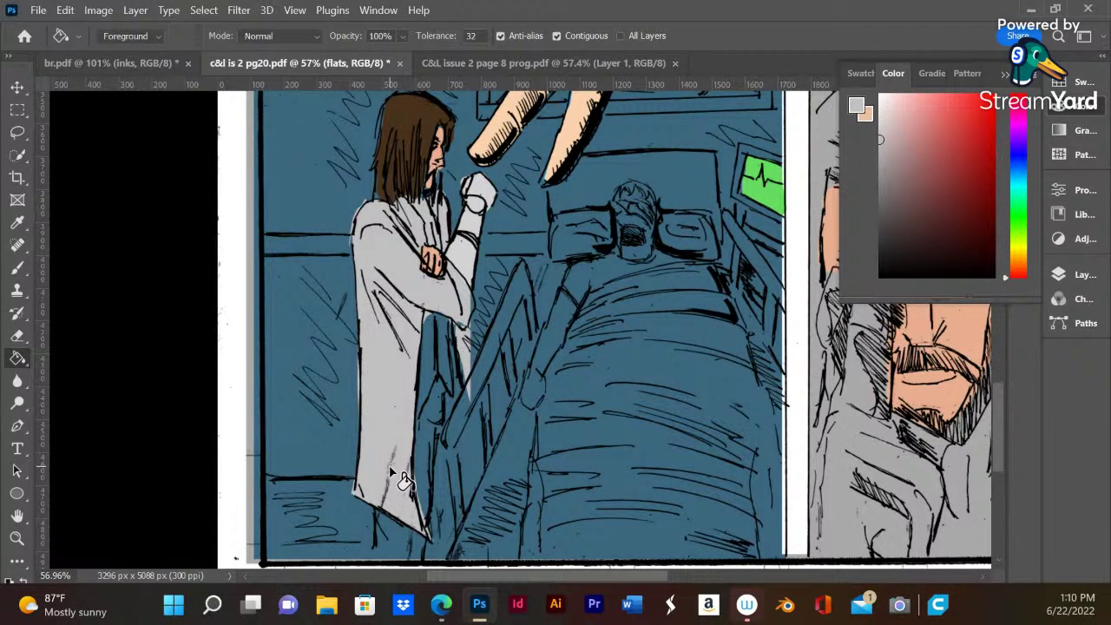
- Brush the sampled panel blue over the grey spill along the coat's front opening and back edge
{"action": "left_click", "coordinate": [19, 267]}
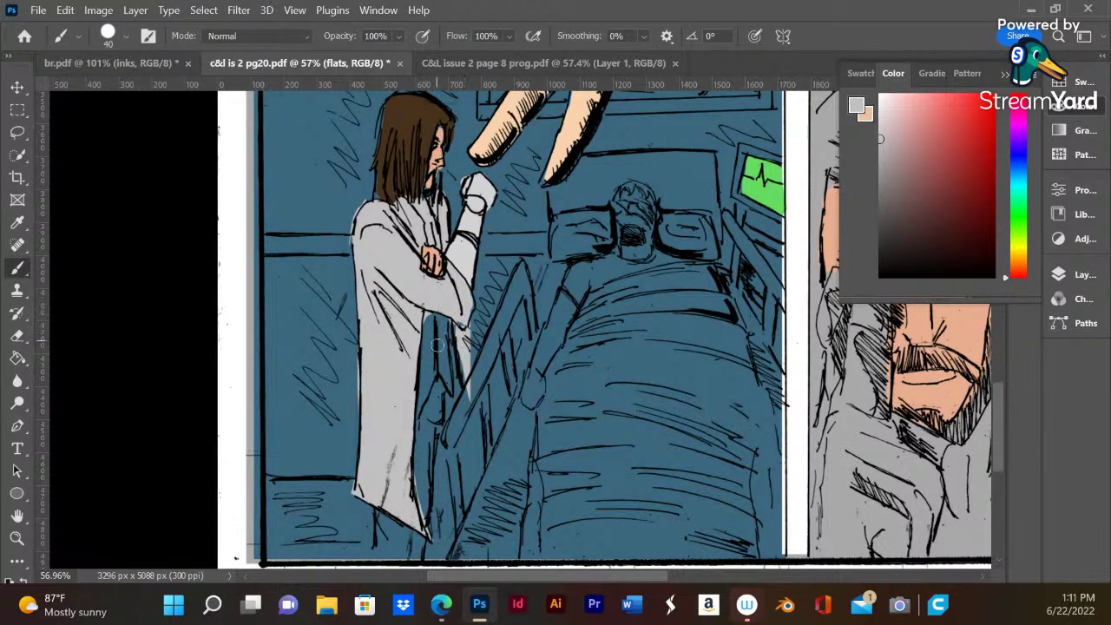
{"action": "mouse_move", "coordinate": [452, 344]}
{"action": "left_mouse_down"}
{"action": "mouse_move", "coordinate": [456, 330]}
{"action": "mouse_move", "coordinate": [446, 344]}
{"action": "mouse_move", "coordinate": [458, 387]}
{"action": "mouse_move", "coordinate": [449, 328]}
{"action": "left_mouse_up"}
{"action": "left_click", "coordinate": [493, 274], "text": "alt"}
{"action": "mouse_move", "coordinate": [469, 325]}
{"action": "left_mouse_down"}
{"action": "mouse_move", "coordinate": [461, 349]}
{"action": "mouse_move", "coordinate": [471, 389]}
{"action": "left_mouse_up"}
{"action": "left_click_drag", "start_coordinate": [468, 344], "coordinate": [465, 366]}
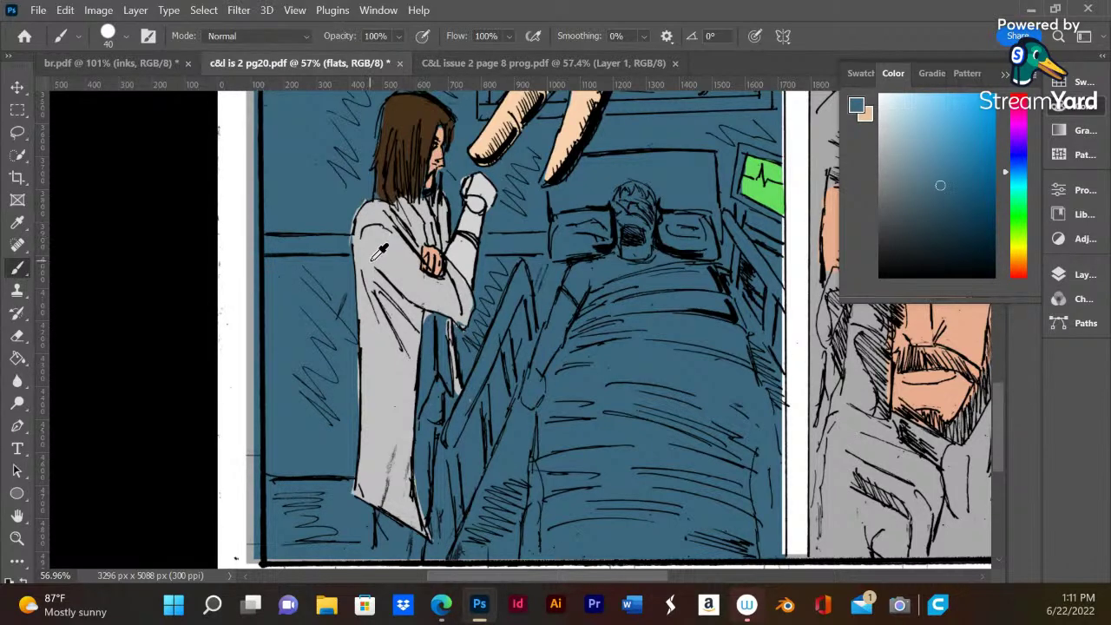
{"action": "left_click_drag", "start_coordinate": [347, 223], "coordinate": [355, 412]}
{"action": "left_click_drag", "start_coordinate": [347, 491], "coordinate": [349, 502]}
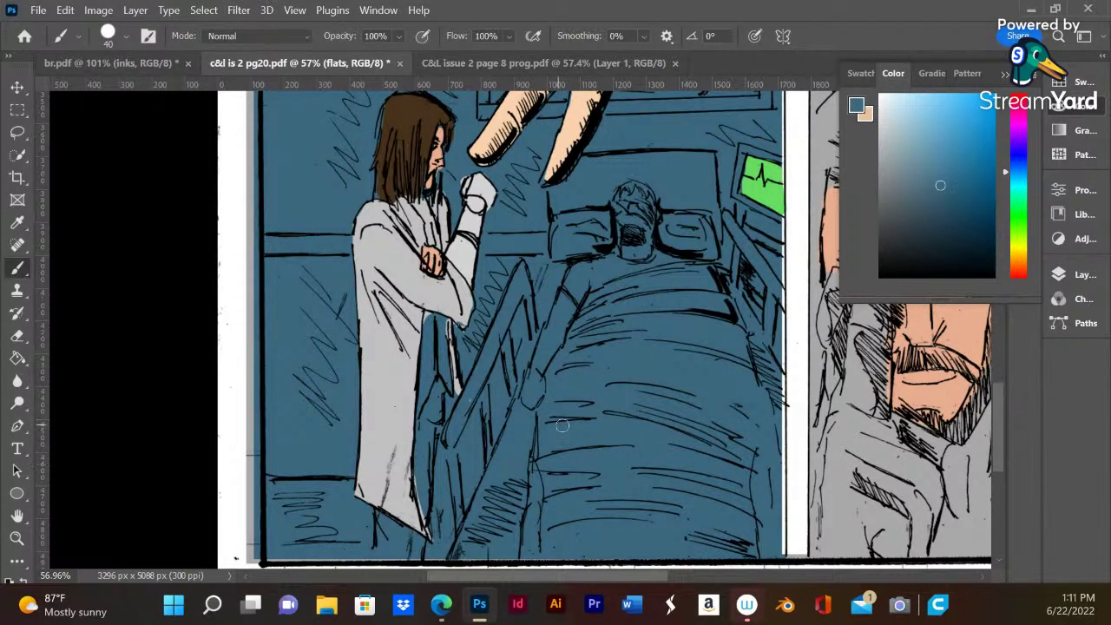
- Set the foreground colour to near-white and paint the open eye and the teeth of the man in the lower close-up panel
{"action": "scroll", "coordinate": [560, 395], "scroll_direction": "down", "scroll_amount": 3}
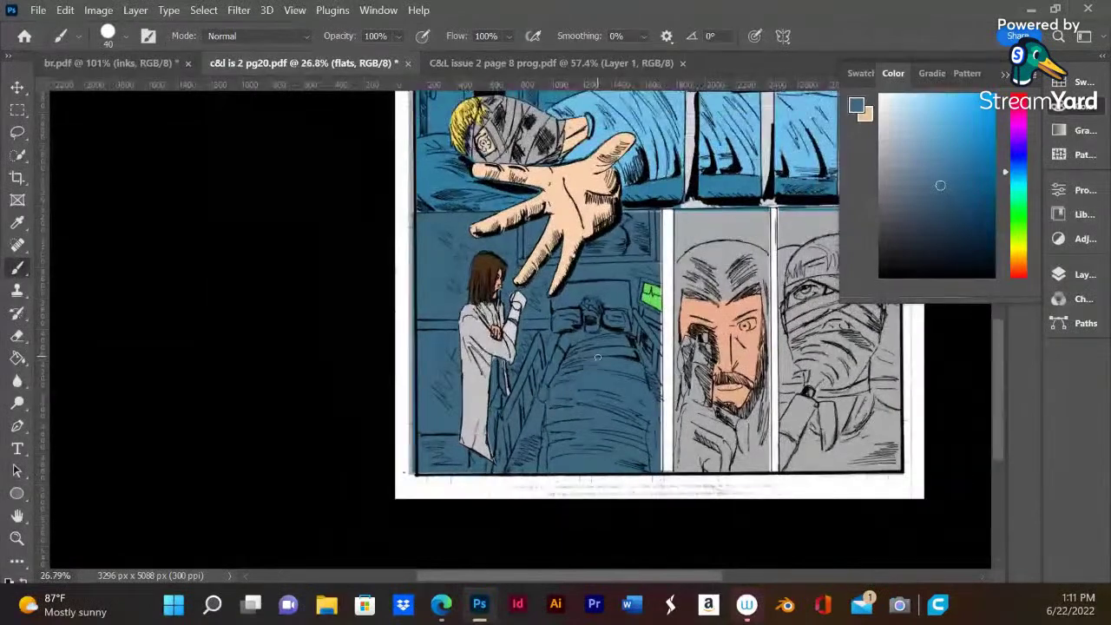
{"action": "scroll", "coordinate": [606, 348], "scroll_direction": "up", "scroll_amount": 2}
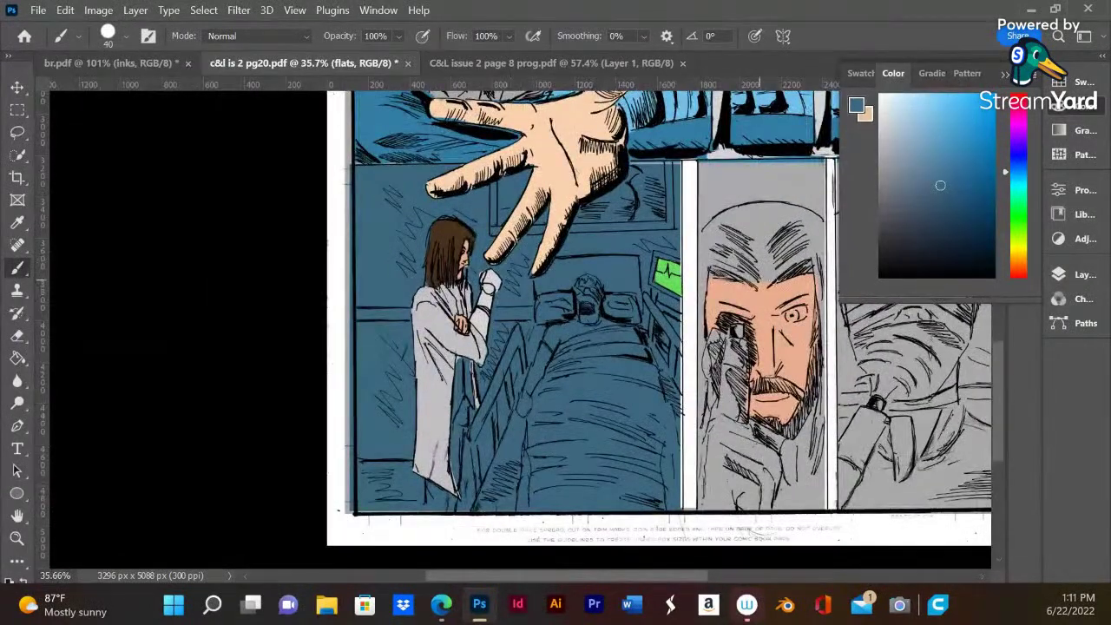
{"action": "scroll", "coordinate": [813, 344], "scroll_direction": "up", "scroll_amount": 3}
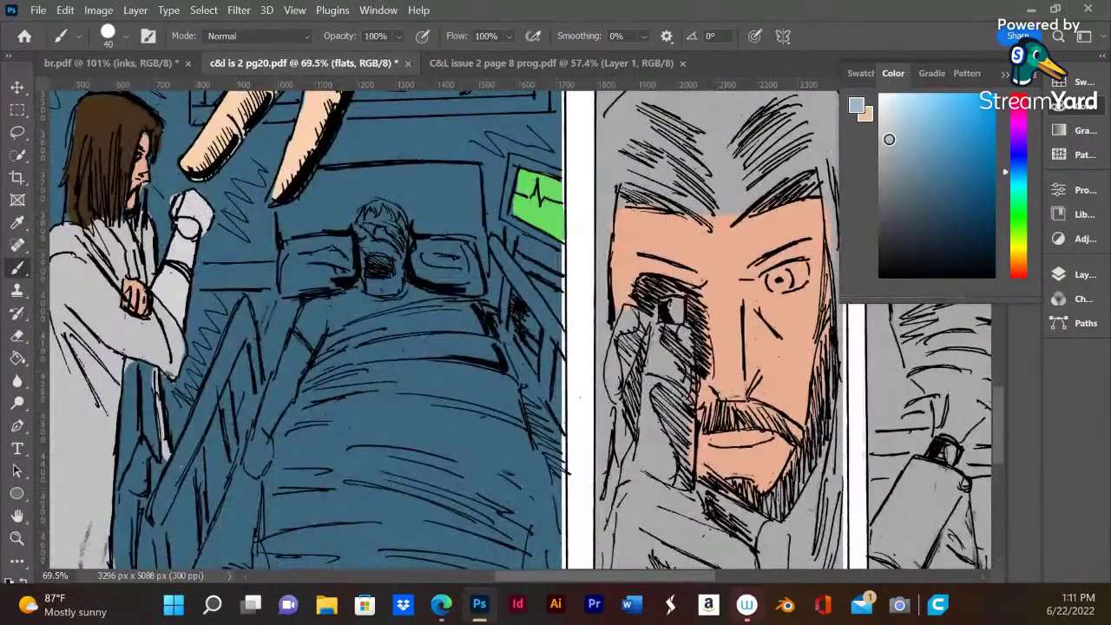
{"action": "key", "text": "i"}
{"action": "left_click", "coordinate": [860, 105]}
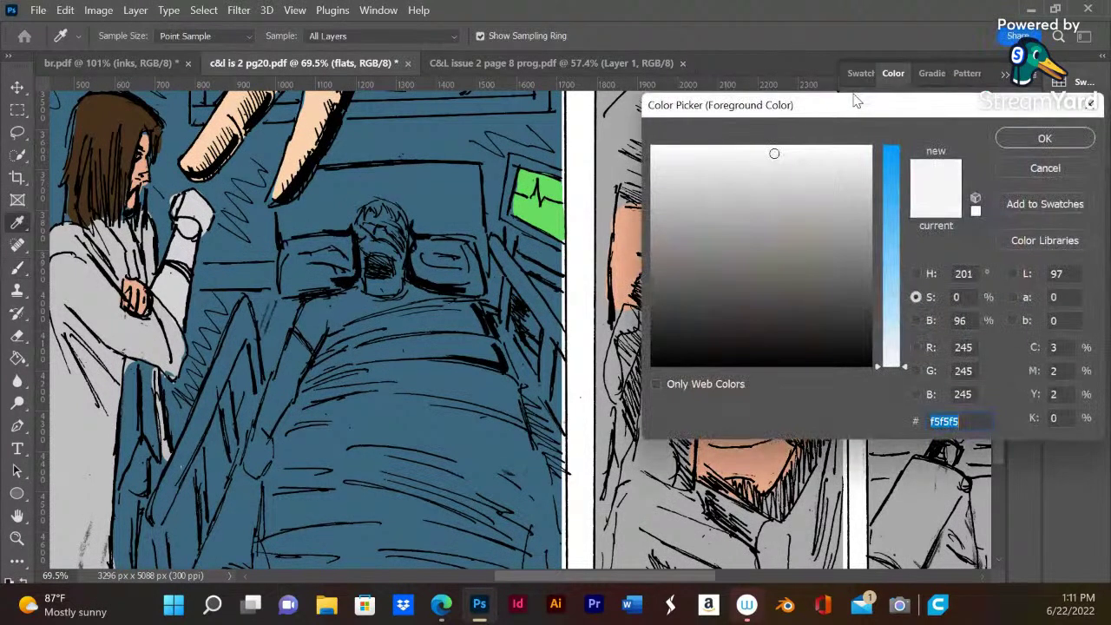
{"action": "left_click", "coordinate": [1033, 139]}
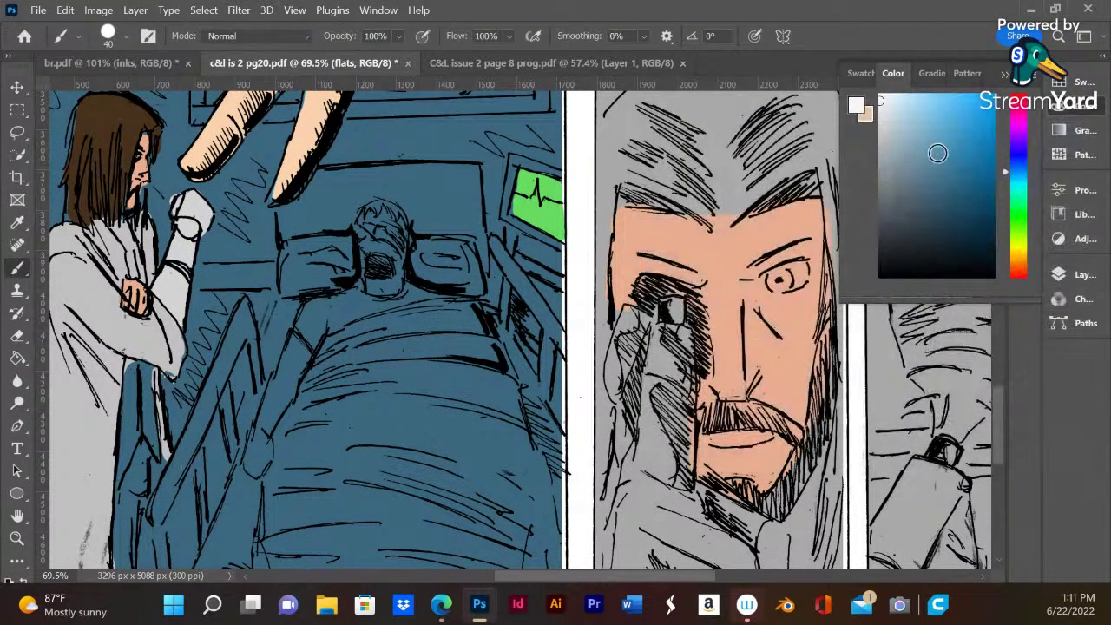
{"action": "key", "text": "b"}
{"action": "left_click", "coordinate": [879, 104]}
{"action": "mouse_move", "coordinate": [785, 276]}
{"action": "left_mouse_down"}
{"action": "mouse_move", "coordinate": [800, 269]}
{"action": "mouse_move", "coordinate": [779, 282]}
{"action": "mouse_move", "coordinate": [798, 276]}
{"action": "mouse_move", "coordinate": [778, 279]}
{"action": "mouse_move", "coordinate": [778, 258]}
{"action": "left_mouse_up"}
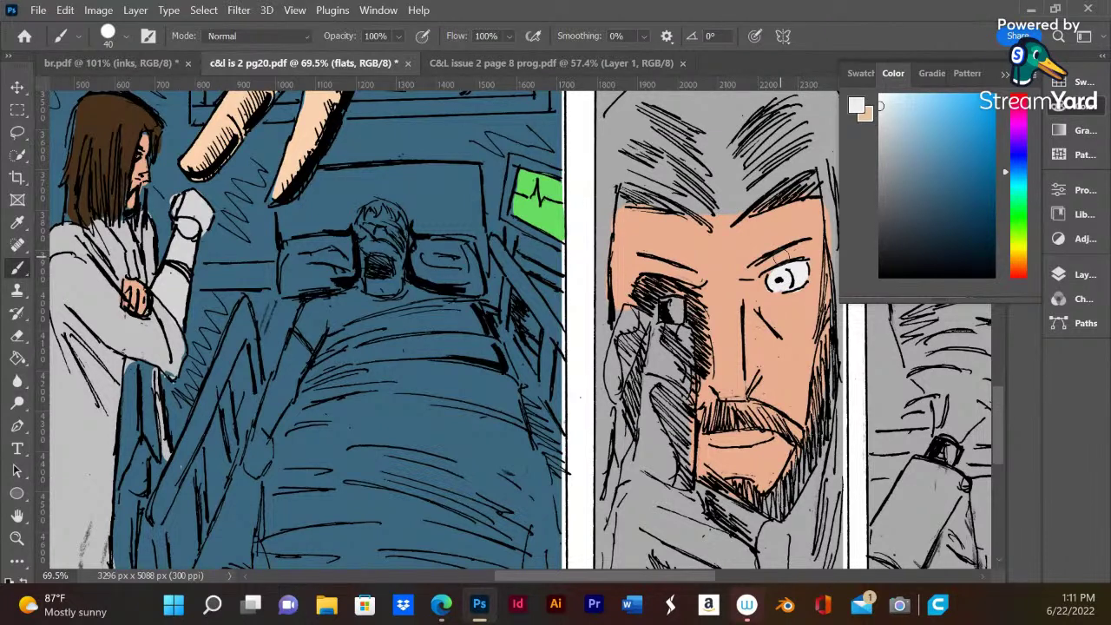
{"action": "left_click_drag", "start_coordinate": [767, 435], "coordinate": [720, 439]}
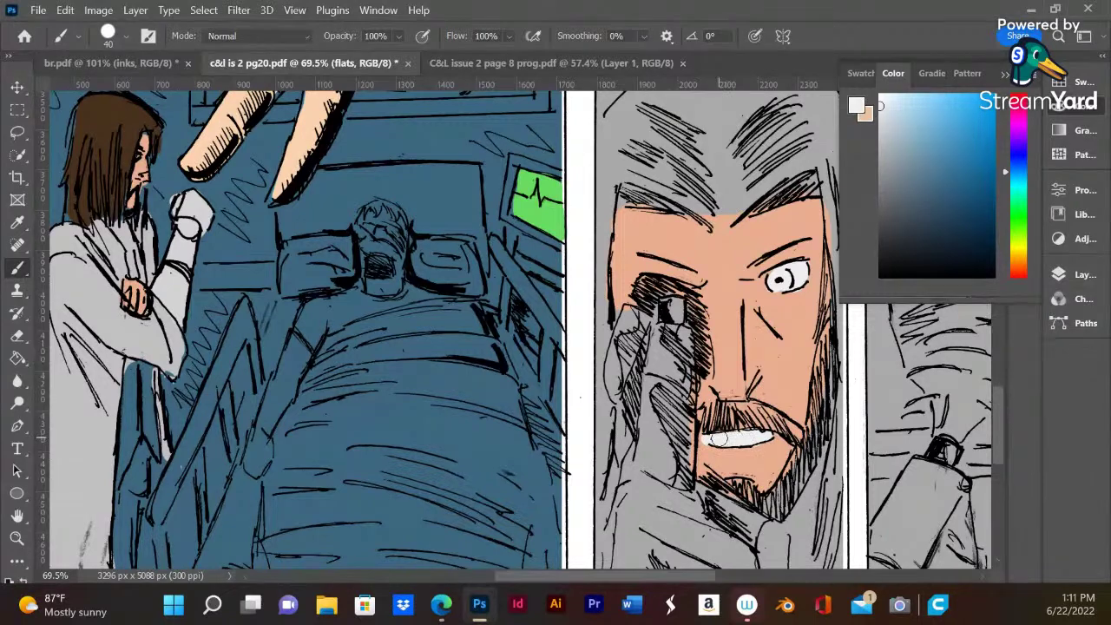
- Paint the exposed eye of the bandaged figure in the last panel with the same near-white
{"action": "scroll", "coordinate": [589, 361], "scroll_direction": "down", "scroll_amount": 6}
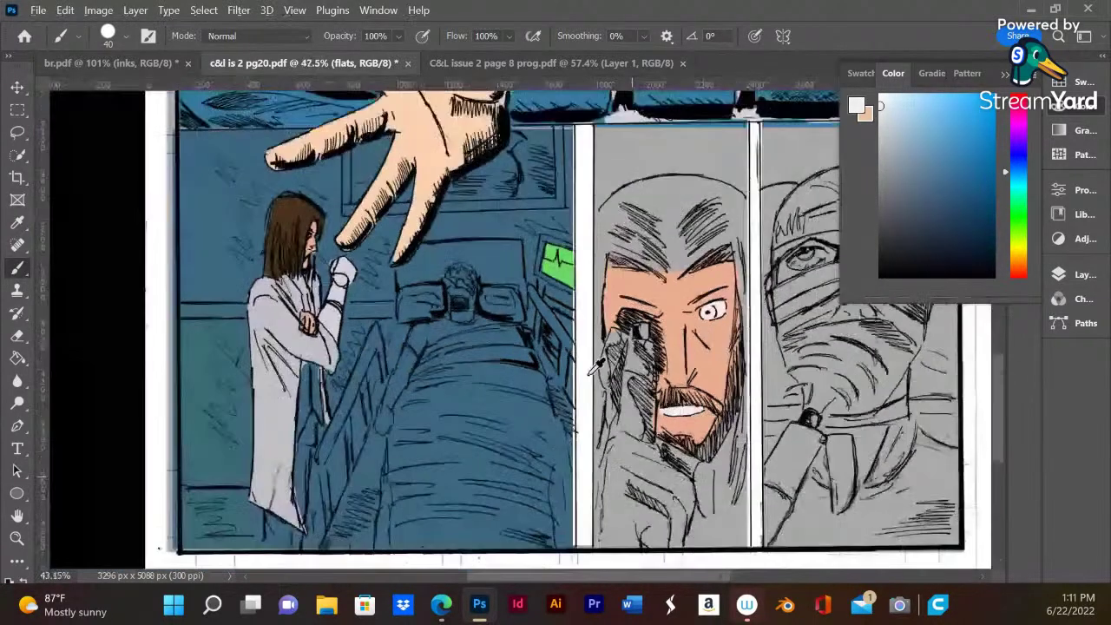
{"action": "left_click_drag", "start_coordinate": [548, 582], "coordinate": [598, 577]}
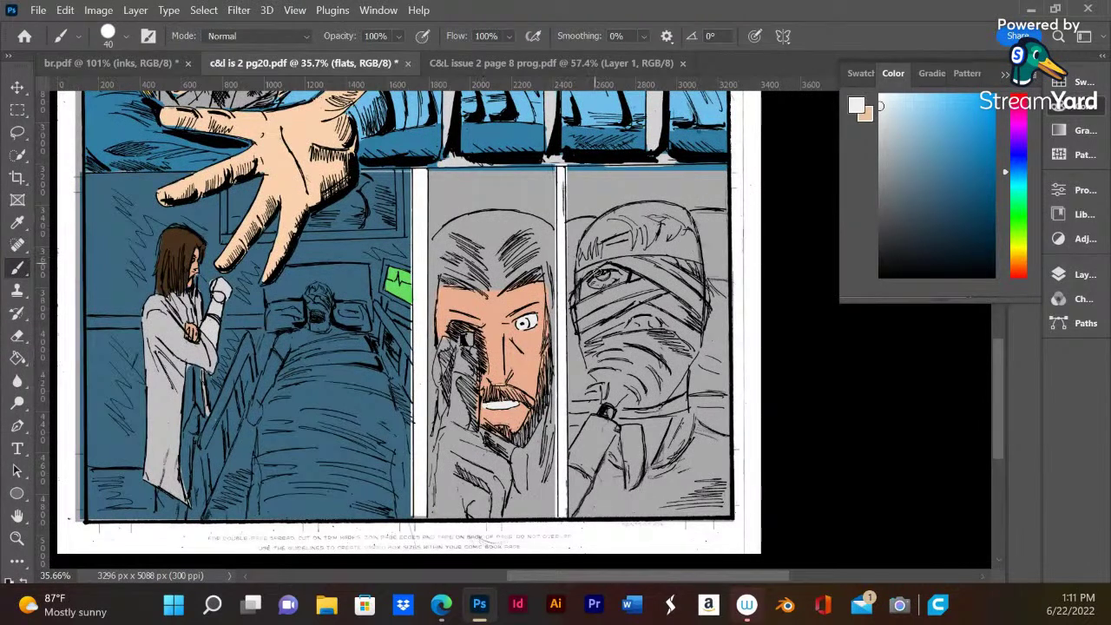
{"action": "left_click_drag", "start_coordinate": [608, 276], "coordinate": [610, 279]}
- Paint both eyes and the teeth of the long-haired bearded man in the top row's last panel near-white
{"action": "scroll", "coordinate": [605, 263], "scroll_direction": "down", "scroll_amount": 2}
{"action": "scroll", "coordinate": [451, 242], "scroll_direction": "up", "scroll_amount": 5}
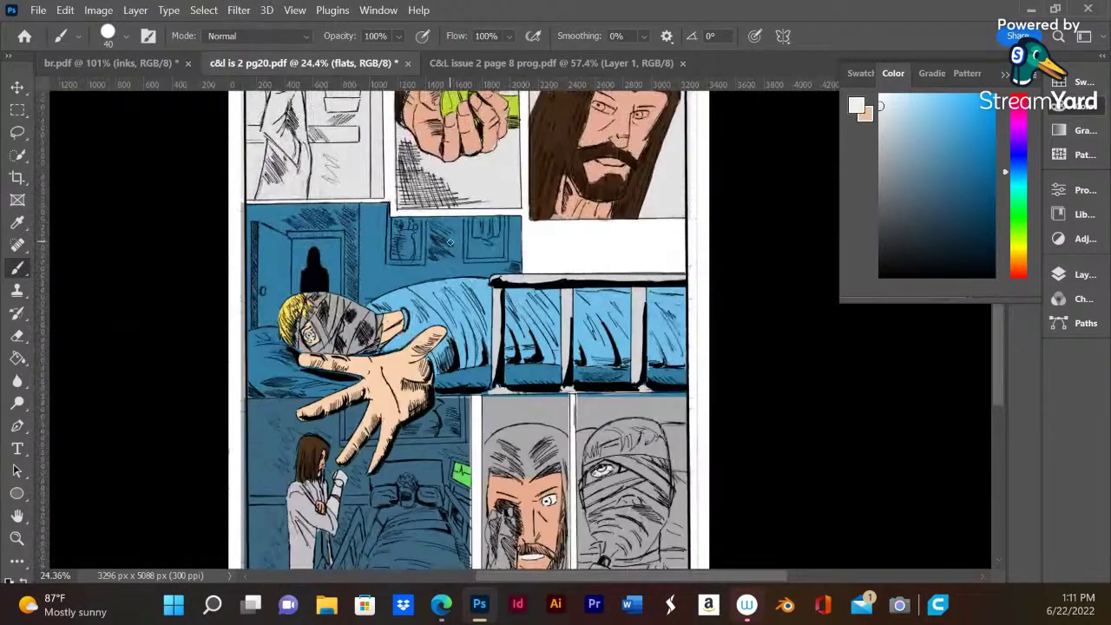
{"action": "scroll", "coordinate": [451, 243], "scroll_direction": "up", "scroll_amount": 3}
{"action": "scroll", "coordinate": [624, 103], "scroll_direction": "up", "scroll_amount": 2}
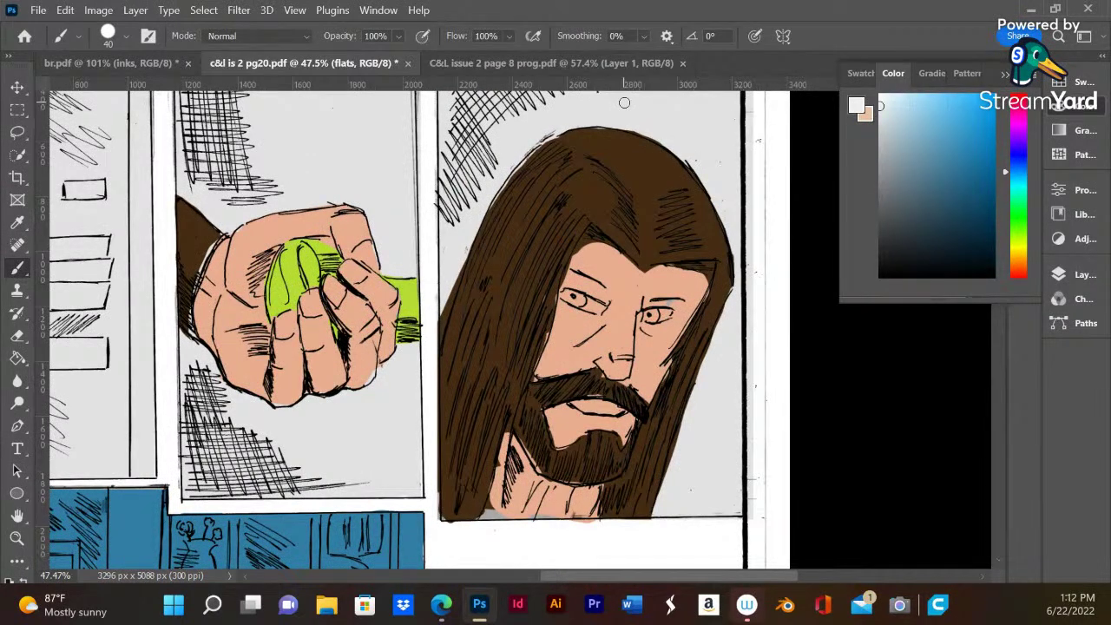
{"action": "mouse_move", "coordinate": [595, 305]}
{"action": "left_mouse_down"}
{"action": "mouse_move", "coordinate": [566, 295]}
{"action": "mouse_move", "coordinate": [602, 312]}
{"action": "mouse_move", "coordinate": [596, 302]}
{"action": "mouse_move", "coordinate": [666, 311]}
{"action": "mouse_move", "coordinate": [649, 314]}
{"action": "left_mouse_up"}
{"action": "mouse_move", "coordinate": [577, 405]}
{"action": "left_mouse_down"}
{"action": "mouse_move", "coordinate": [617, 407]}
{"action": "mouse_move", "coordinate": [577, 401]}
{"action": "left_mouse_up"}
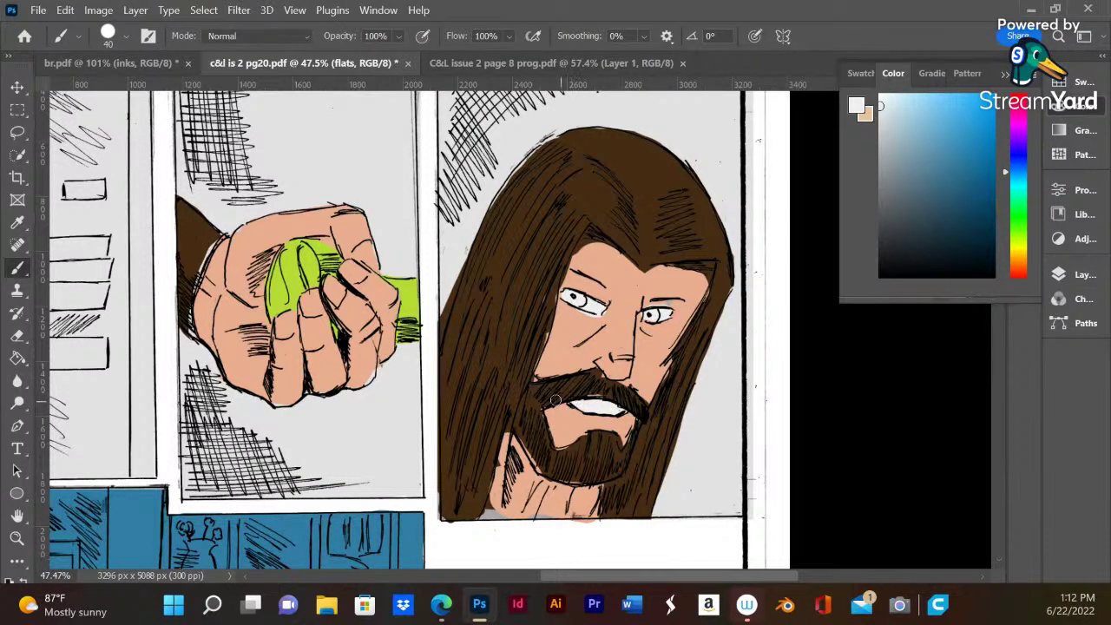
- Sample the bearded man's dark brown and skin tone to clean up his face, reducing the brush size to 18 px
{"action": "left_click", "coordinate": [538, 394], "text": "alt"}
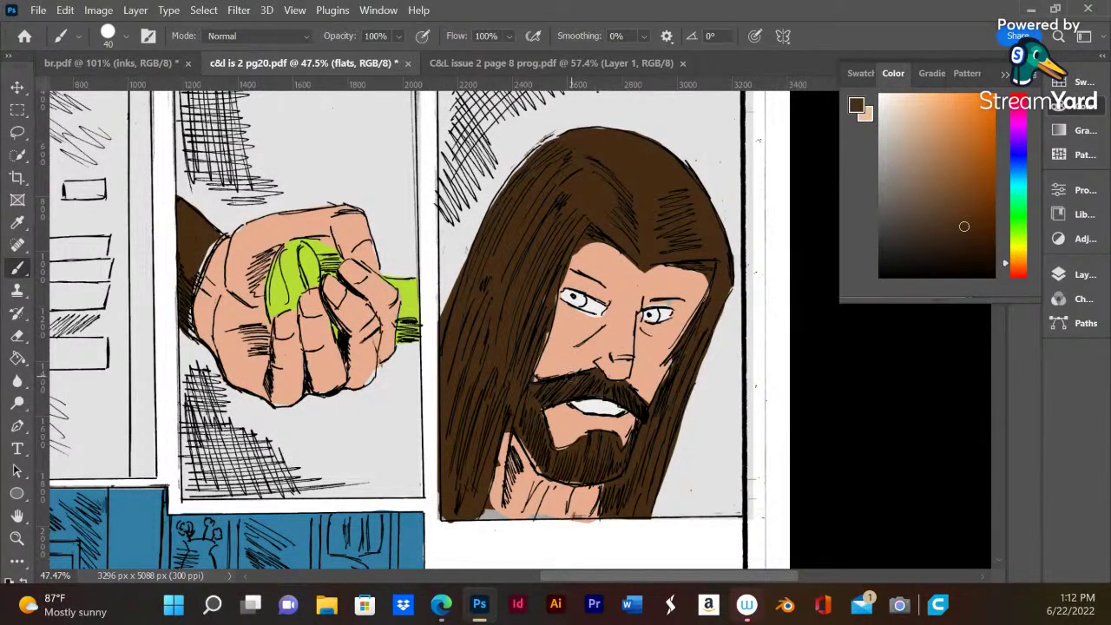
{"action": "left_click", "coordinate": [573, 340], "text": "alt"}
{"action": "right_click", "coordinate": [590, 297]}
{"action": "left_click_drag", "start_coordinate": [699, 315], "coordinate": [652, 310]}
{"action": "key", "text": "Return"}
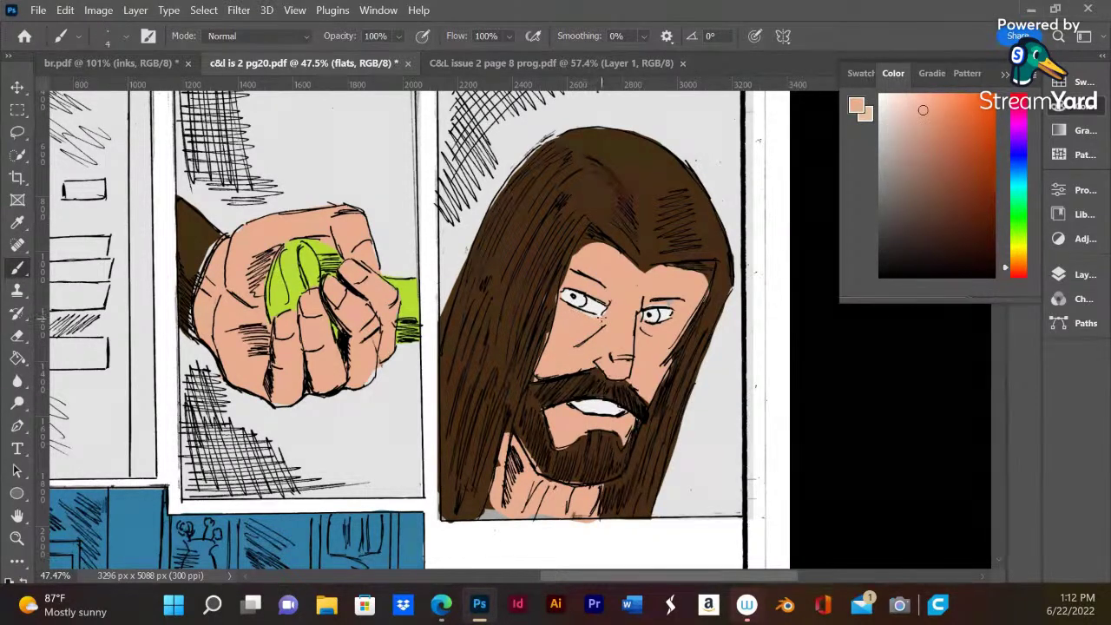
{"action": "right_click", "coordinate": [583, 316]}
{"action": "left_click_drag", "start_coordinate": [644, 307], "coordinate": [677, 309]}
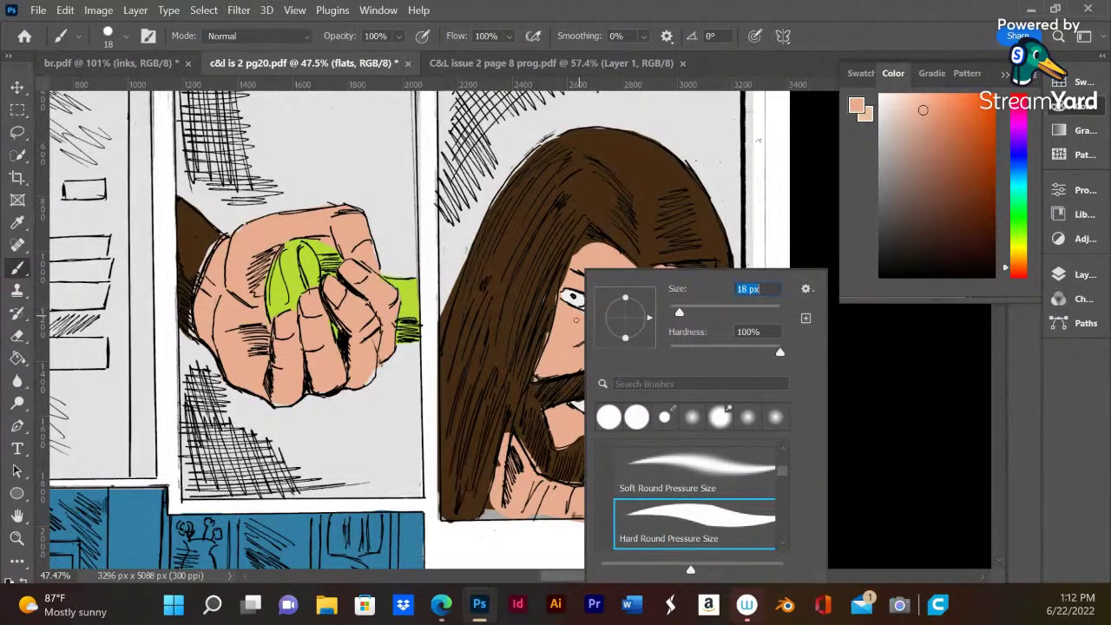
{"action": "key", "text": "Return"}
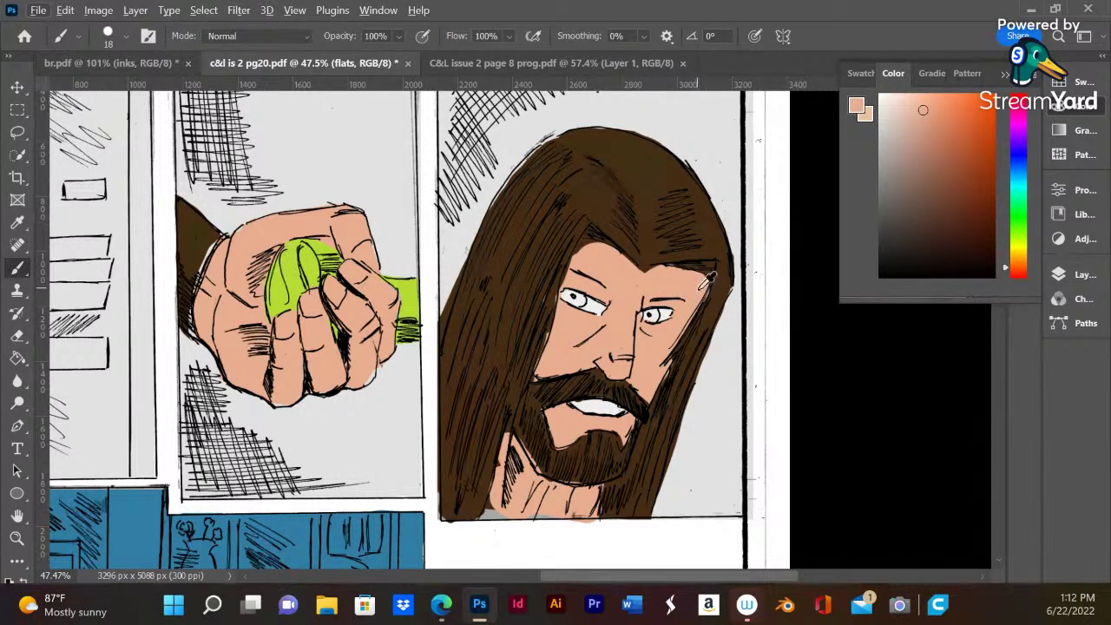
- Touch up the bearded man's hair edge and the neighbouring fist's wrist and sleeve with the sampled dark brown and skin tone
{"action": "left_click", "coordinate": [710, 287], "text": "alt"}
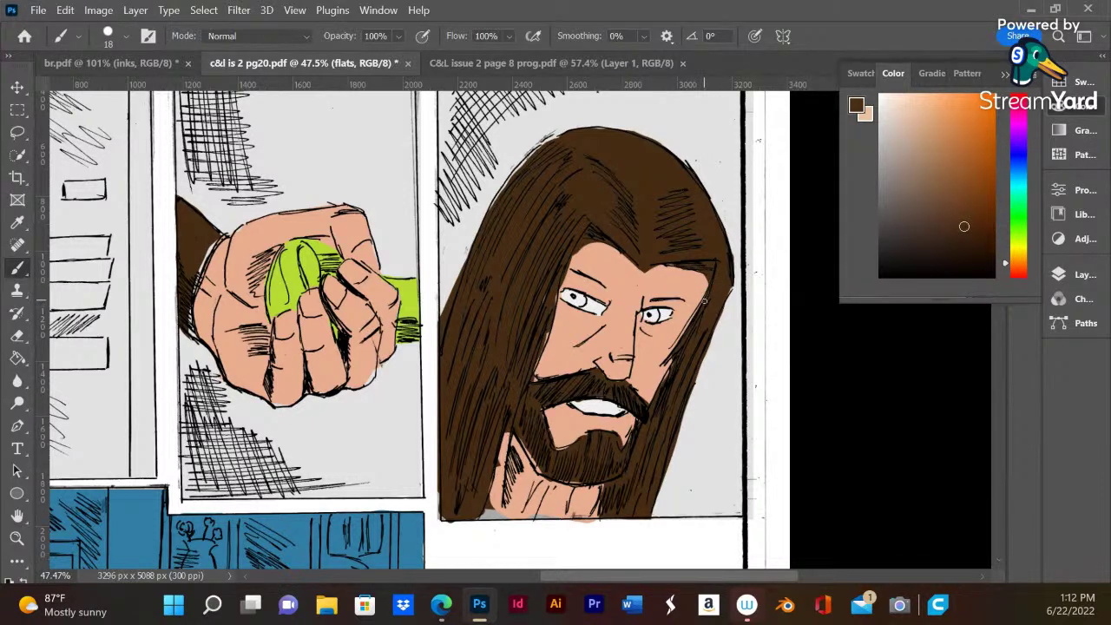
{"action": "left_click", "coordinate": [593, 252], "text": "alt"}
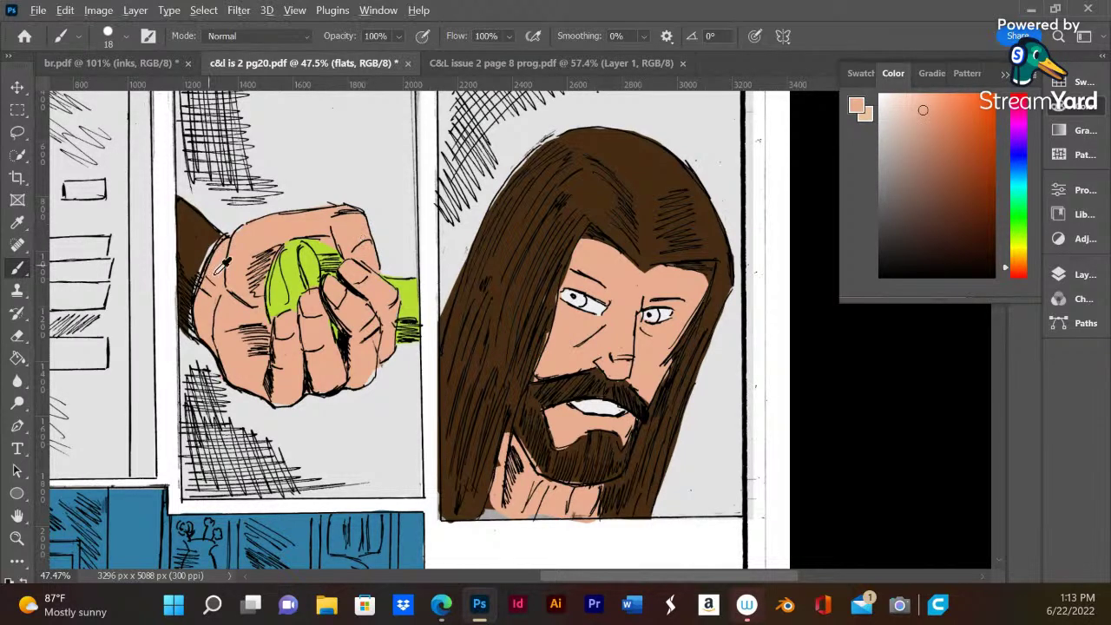
{"action": "left_click", "coordinate": [196, 240], "text": "alt"}
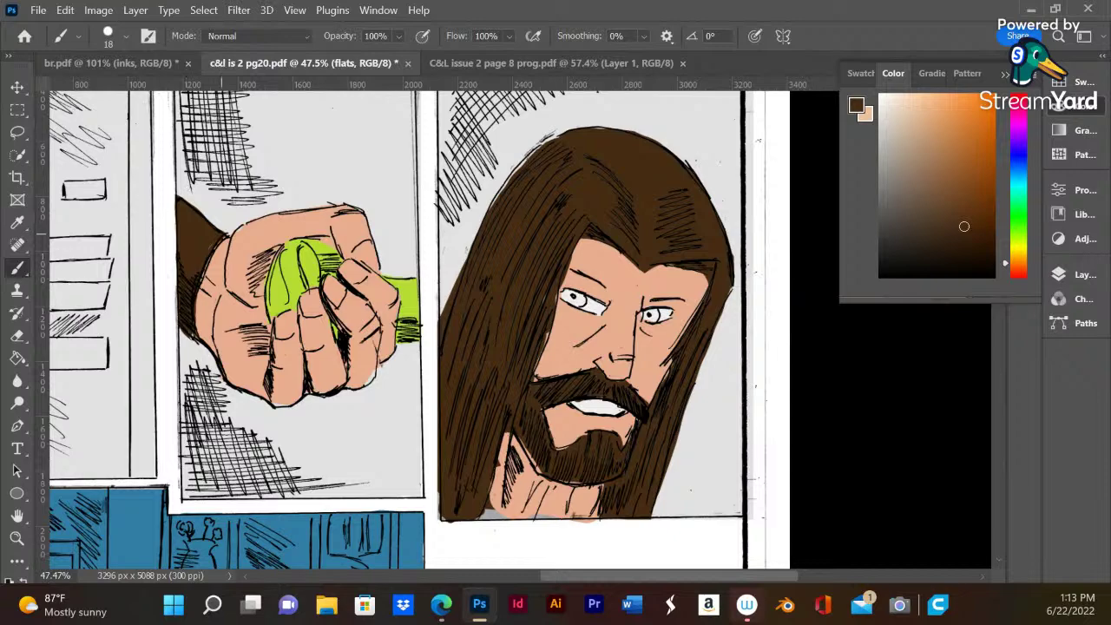
{"action": "scroll", "coordinate": [462, 323], "scroll_direction": "down", "scroll_amount": 5}
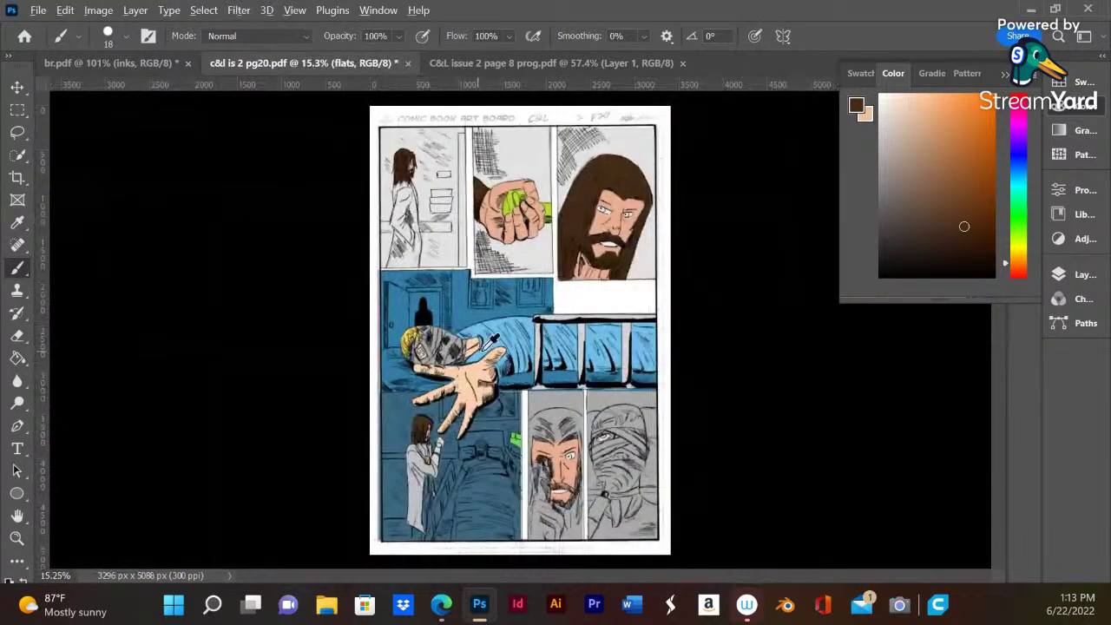
{"action": "scroll", "coordinate": [489, 336], "scroll_direction": "up", "scroll_amount": 2}
{"action": "scroll", "coordinate": [481, 366], "scroll_direction": "up", "scroll_amount": 1}
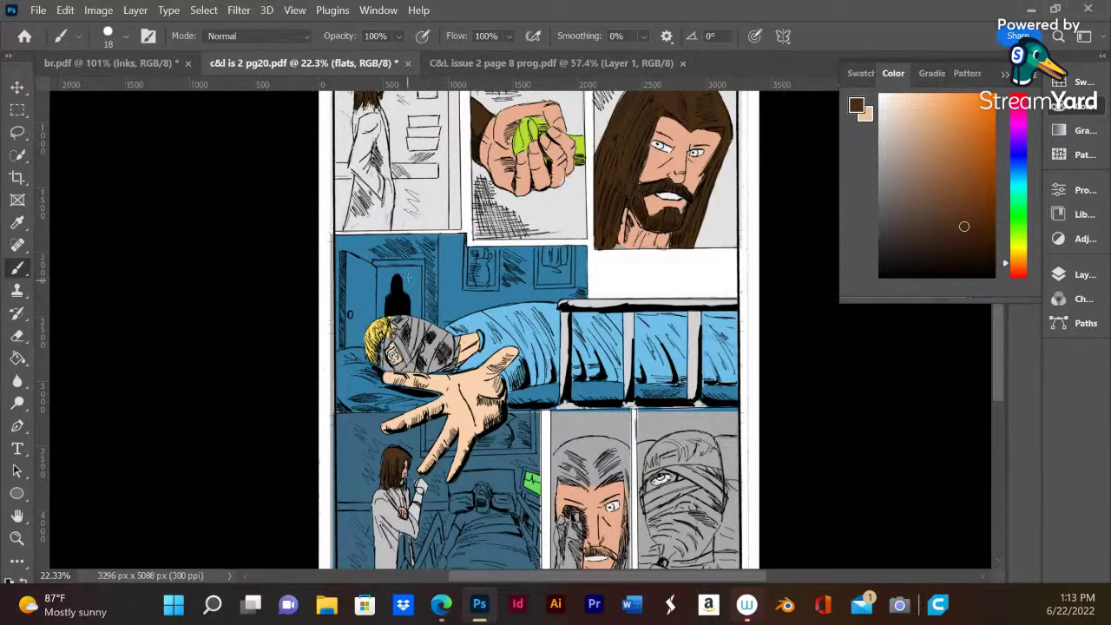
{"action": "scroll", "coordinate": [408, 277], "scroll_direction": "down", "scroll_amount": 2}
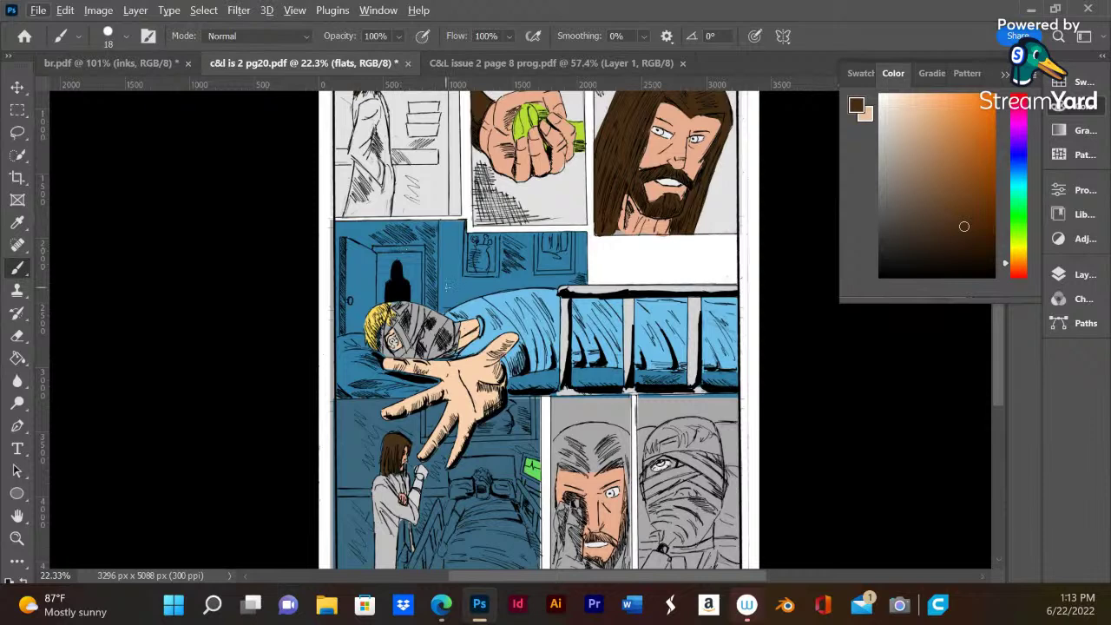
{"action": "scroll", "coordinate": [445, 272], "scroll_direction": "up", "scroll_amount": 4}
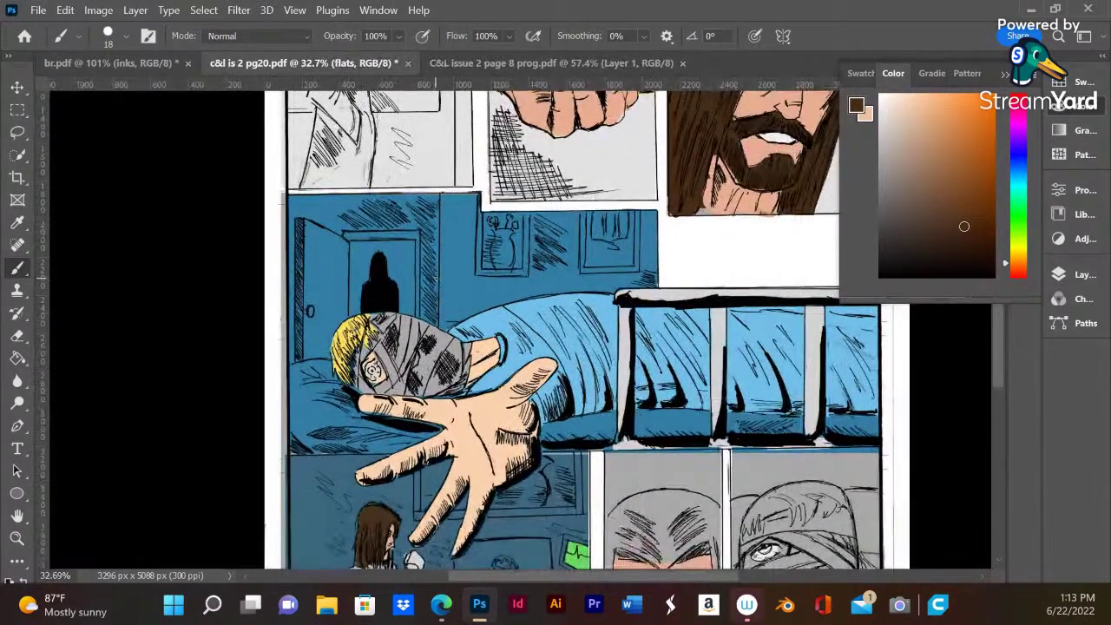
- Select the open doorway behind the black silhouette in the hospital-bed panel, fill it with near-white, and deselect
{"action": "left_click", "coordinate": [19, 111]}
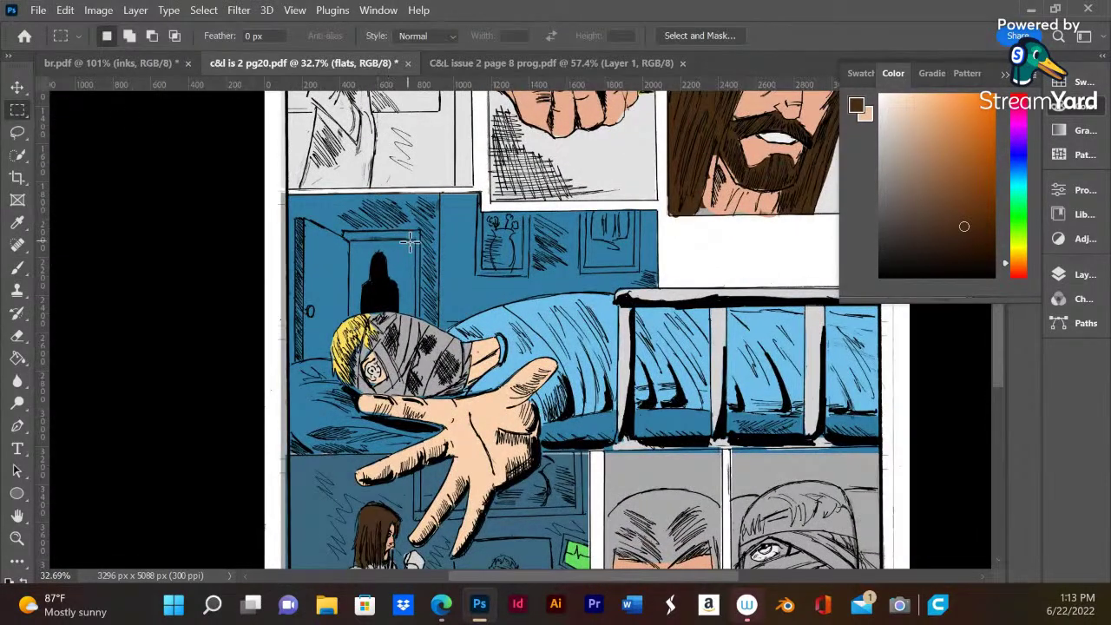
{"action": "left_click_drag", "start_coordinate": [415, 241], "coordinate": [349, 374]}
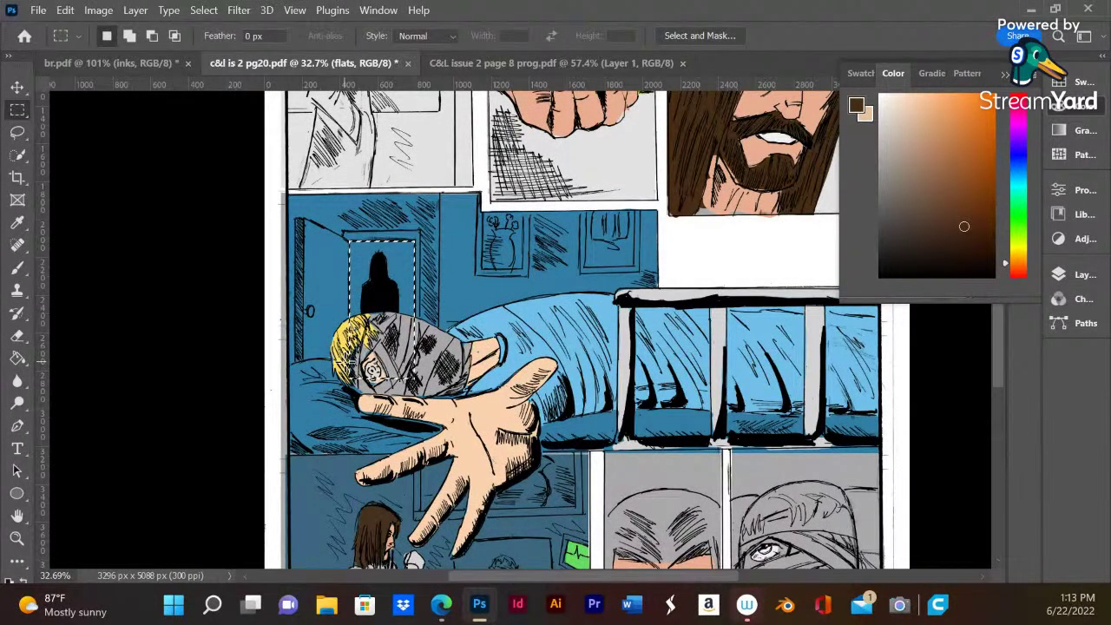
{"action": "left_click", "coordinate": [937, 213]}
{"action": "left_click", "coordinate": [18, 359]}
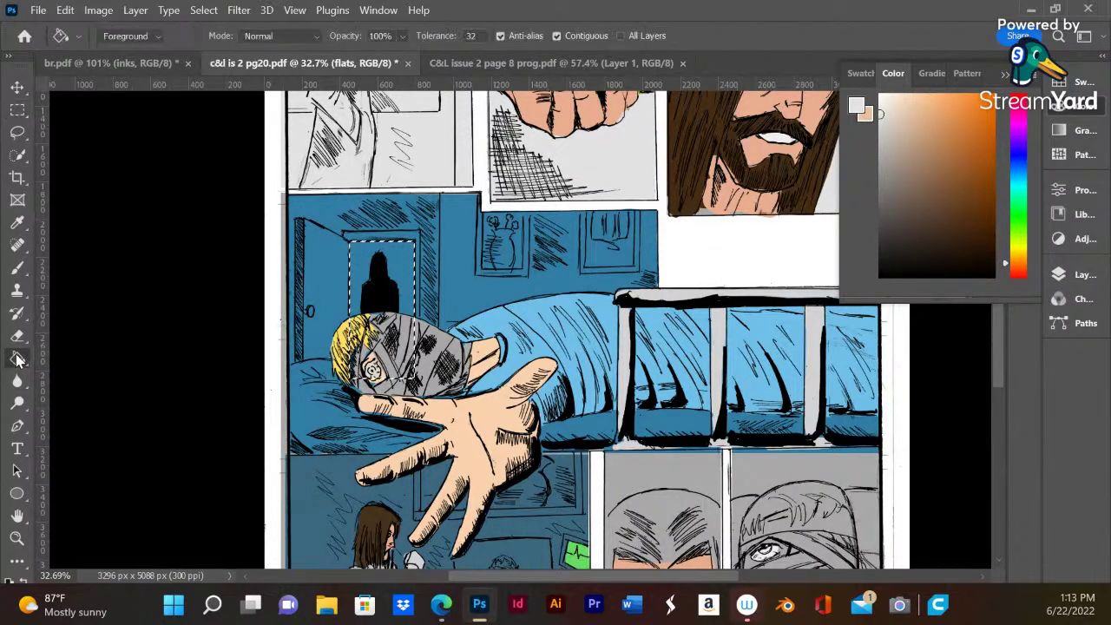
{"action": "left_click", "coordinate": [368, 289]}
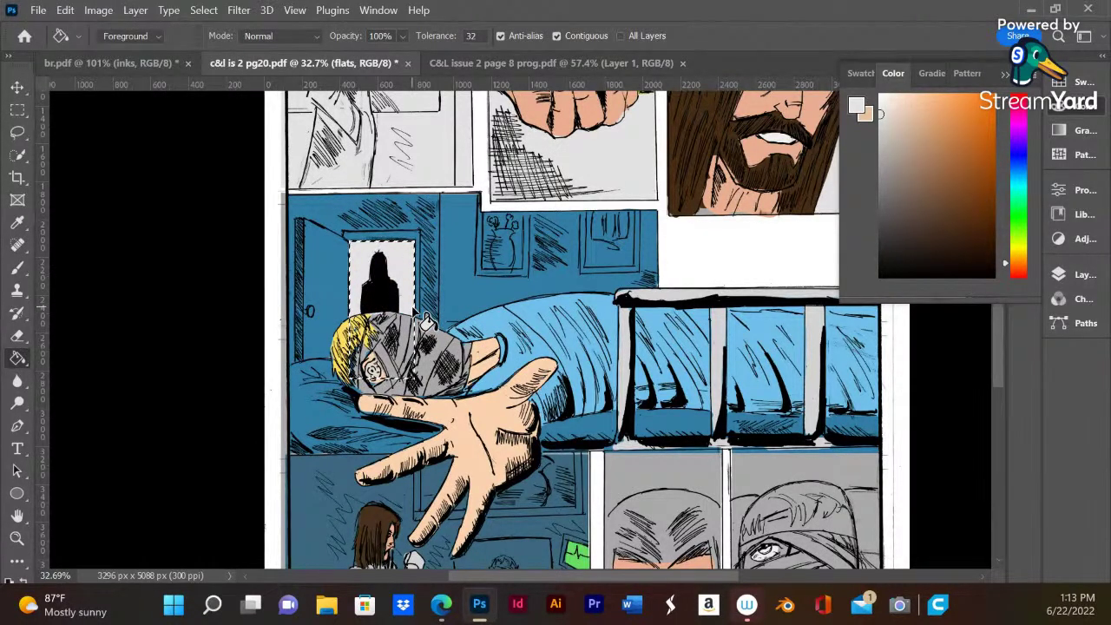
{"action": "key", "text": "ctrl+d"}
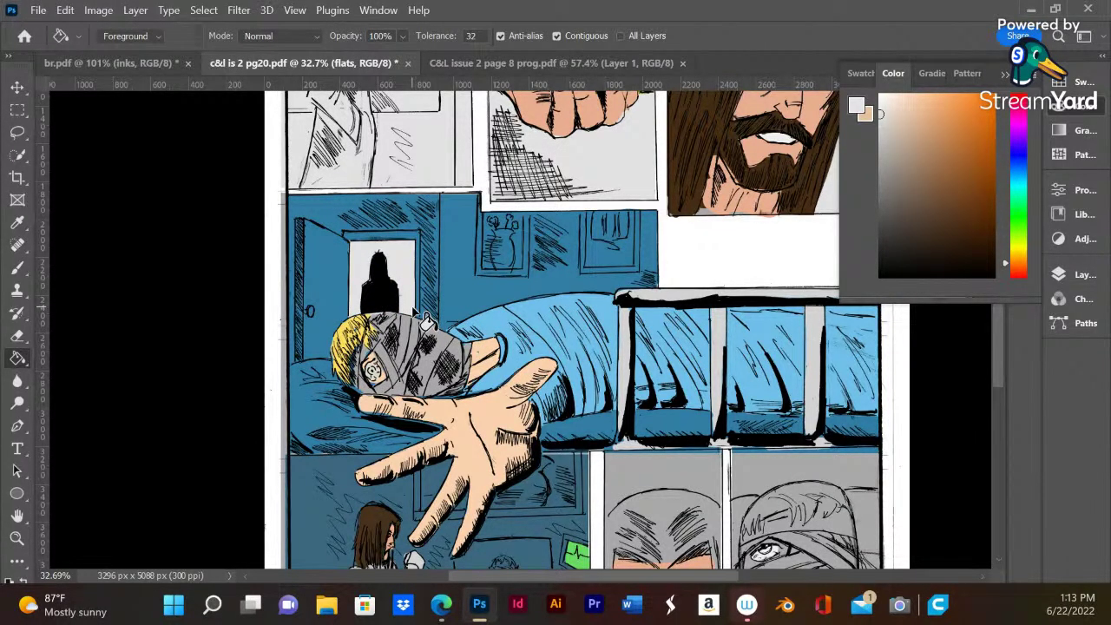
- Sample the light grey of the bandages on the reclining figure's head as the foreground colour
{"action": "scroll", "coordinate": [531, 358], "scroll_direction": "down", "scroll_amount": 1}
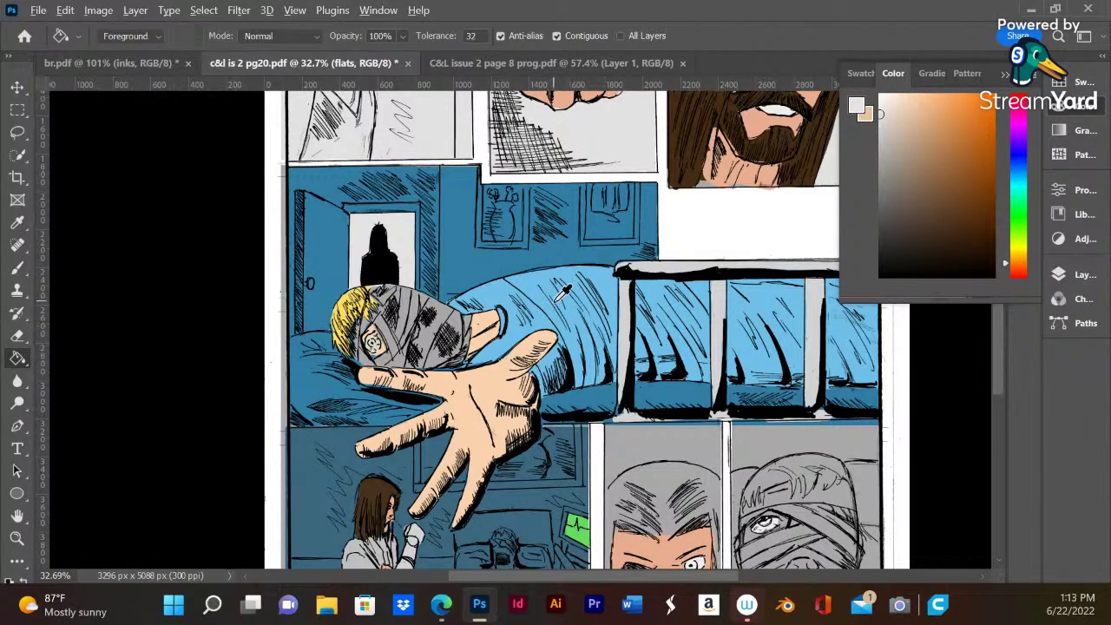
{"action": "scroll", "coordinate": [695, 309], "scroll_direction": "down", "scroll_amount": 3}
{"action": "scroll", "coordinate": [673, 303], "scroll_direction": "down", "scroll_amount": 2}
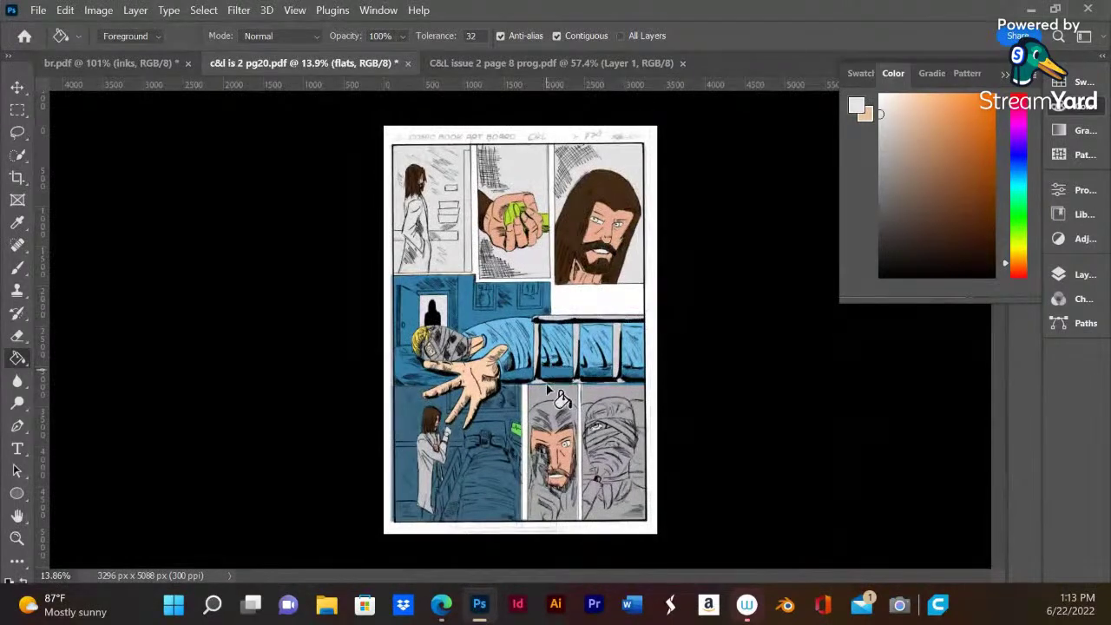
{"action": "scroll", "coordinate": [564, 429], "scroll_direction": "up", "scroll_amount": 2}
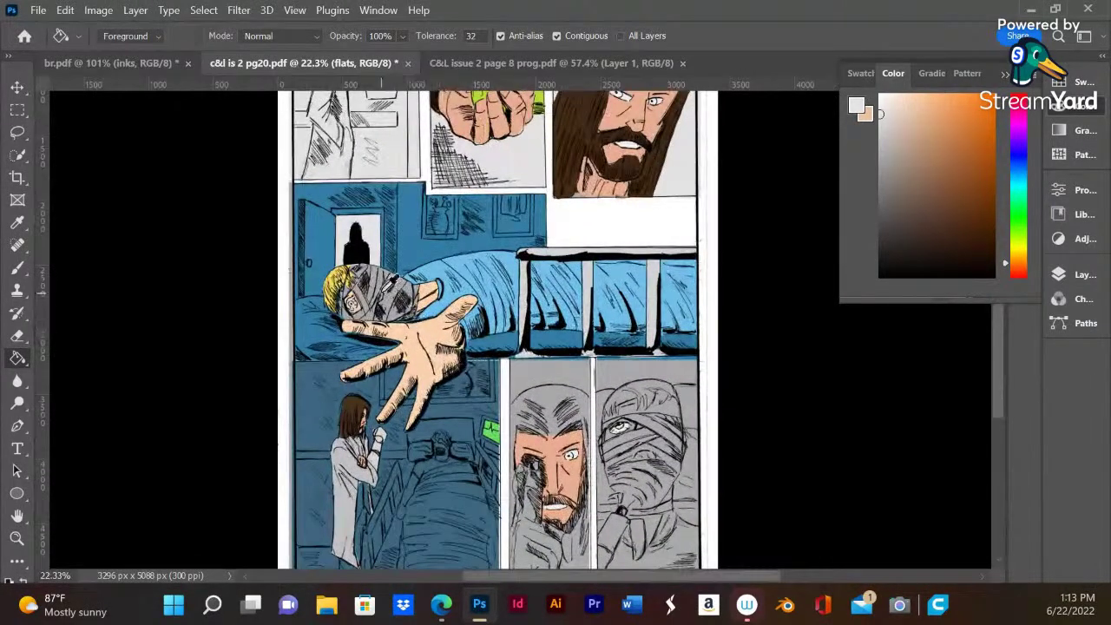
{"action": "left_click", "coordinate": [386, 284], "text": "alt"}
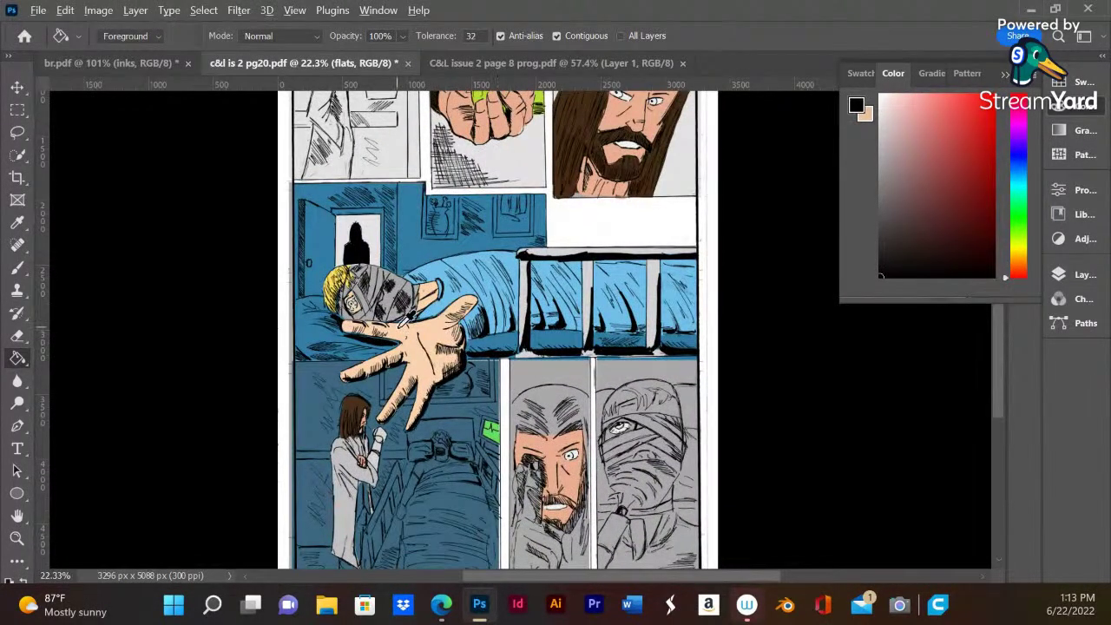
{"action": "left_click", "coordinate": [408, 276], "text": "alt"}
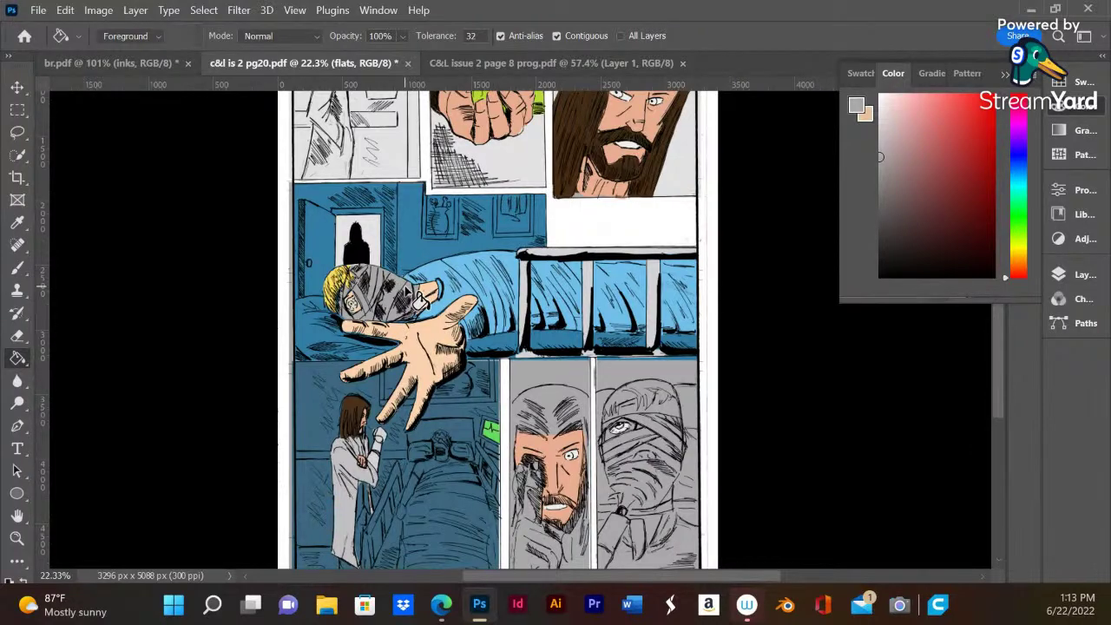
- Select the bandaged face in the last panel with a rectangle and trim the selection to both sides of the head
{"action": "scroll", "coordinate": [521, 382], "scroll_direction": "down", "scroll_amount": 3}
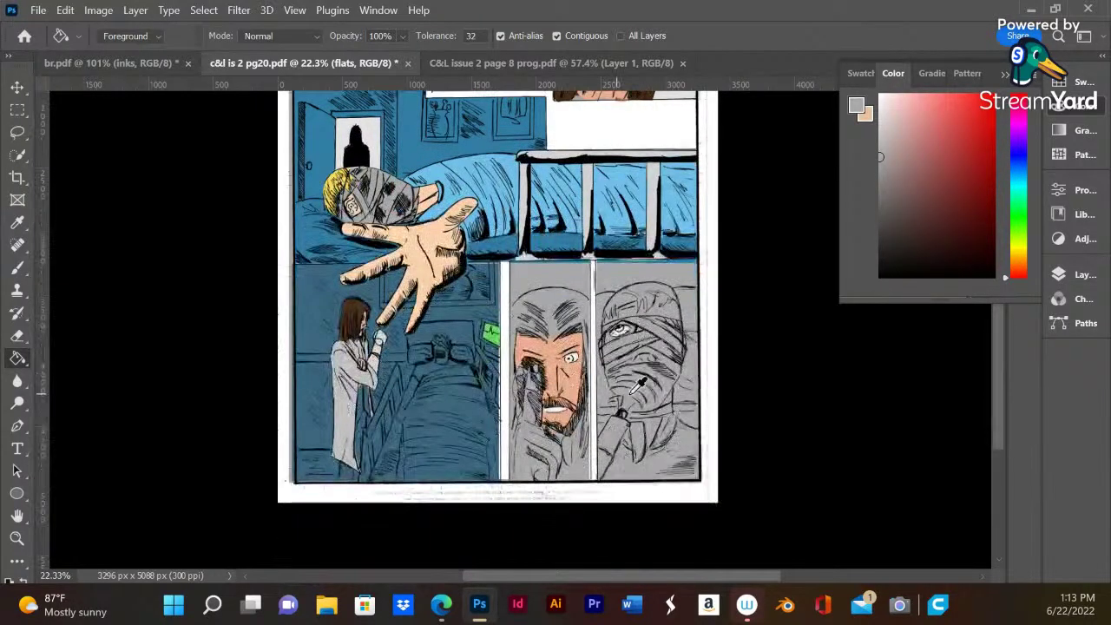
{"action": "scroll", "coordinate": [664, 386], "scroll_direction": "up", "scroll_amount": 1}
{"action": "scroll", "coordinate": [664, 386], "scroll_direction": "up", "scroll_amount": 5}
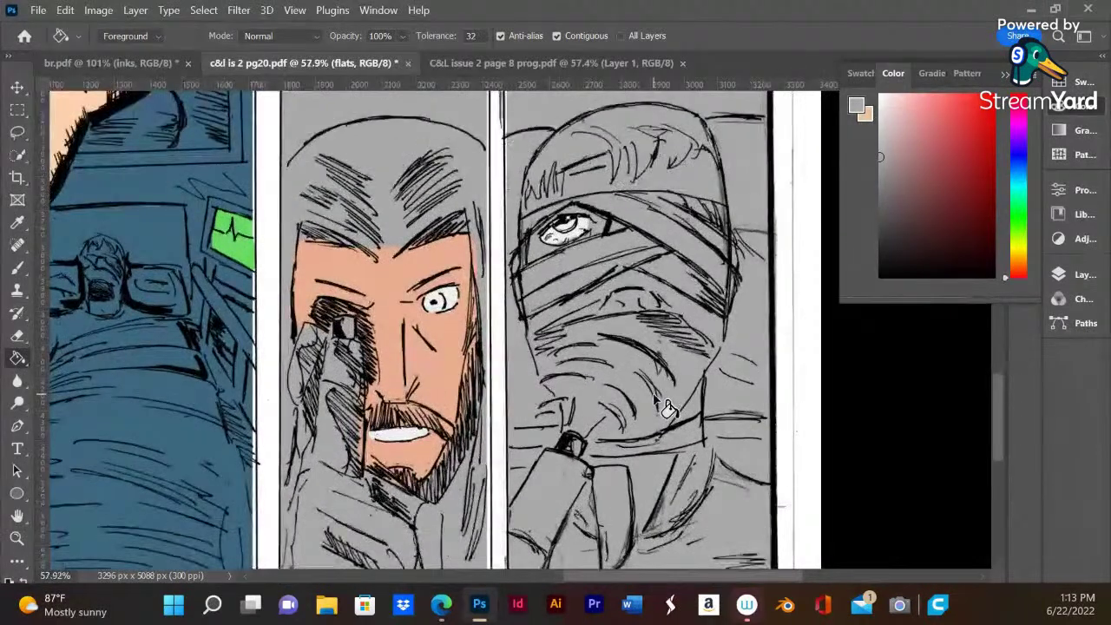
{"action": "left_click", "coordinate": [18, 109]}
{"action": "left_click_drag", "start_coordinate": [505, 184], "coordinate": [742, 436]}
{"action": "key", "text": "l"}
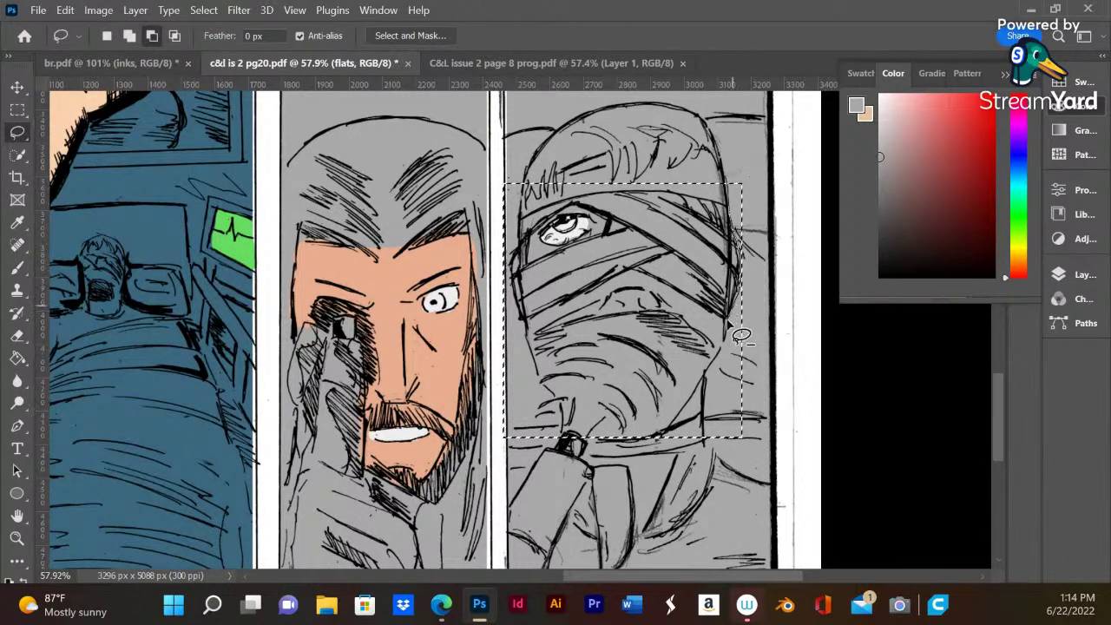
{"action": "mouse_move", "coordinate": [711, 431]}
{"action": "left_mouse_down"}
{"action": "mouse_move", "coordinate": [764, 465]}
{"action": "mouse_move", "coordinate": [749, 155]}
{"action": "mouse_move", "coordinate": [733, 199]}
{"action": "left_mouse_up"}
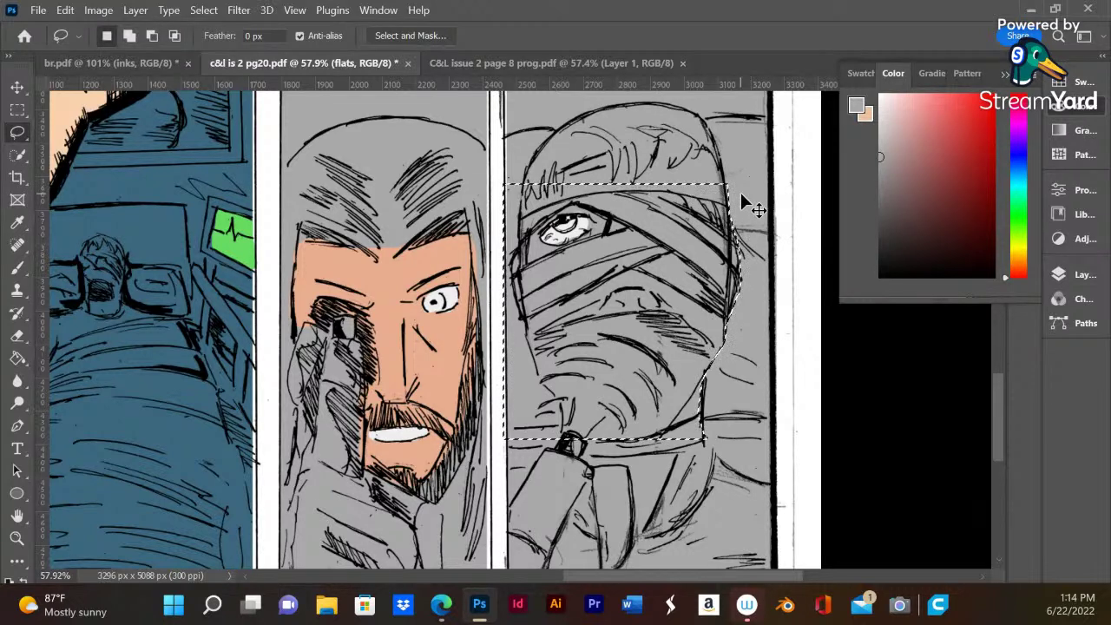
{"action": "key", "text": "alt"}
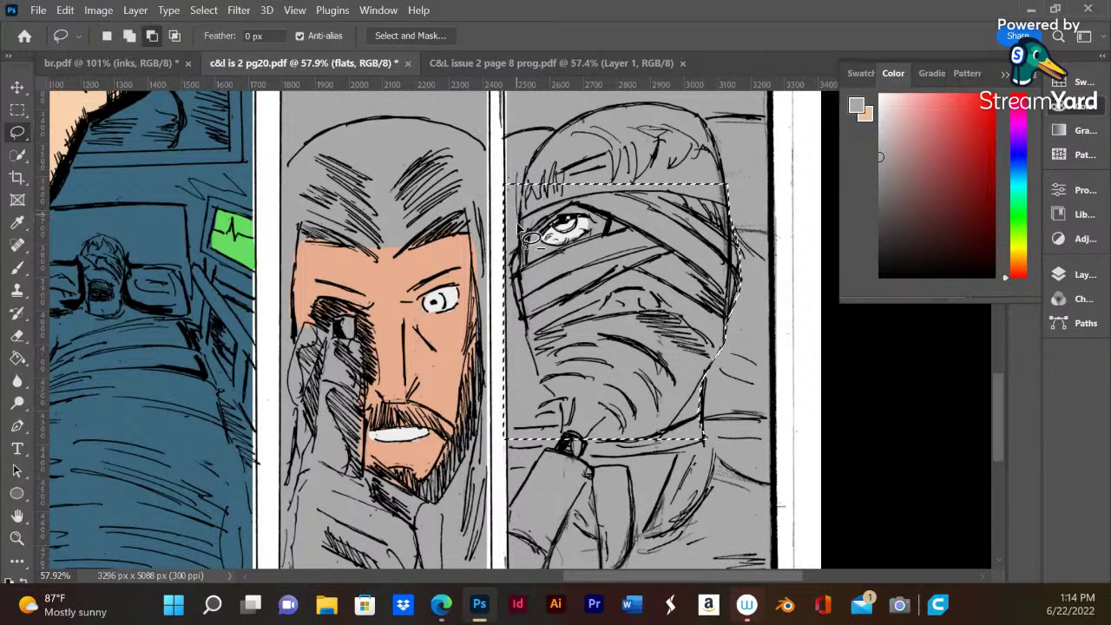
{"action": "mouse_move", "coordinate": [542, 379]}
{"action": "left_mouse_down"}
{"action": "mouse_move", "coordinate": [526, 422]}
{"action": "mouse_move", "coordinate": [476, 446]}
{"action": "mouse_move", "coordinate": [478, 245]}
{"action": "mouse_move", "coordinate": [525, 130]}
{"action": "left_mouse_up"}
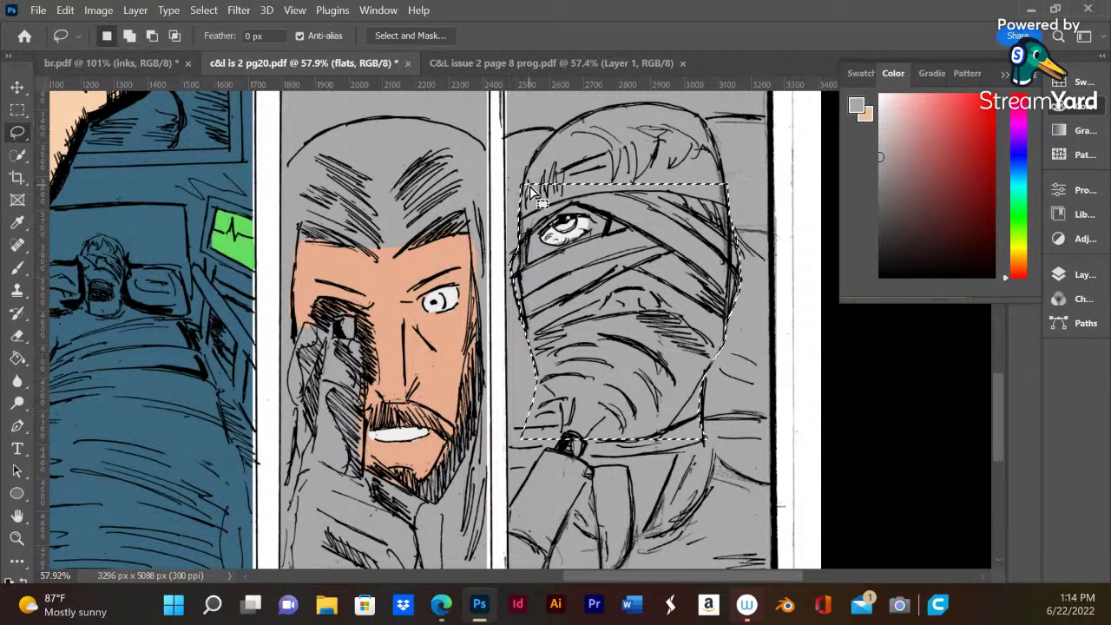
- Refine the upper edge of the head selection along the jagged hair fringe, adding and subtracting freehand areas
{"action": "key", "text": "alt"}
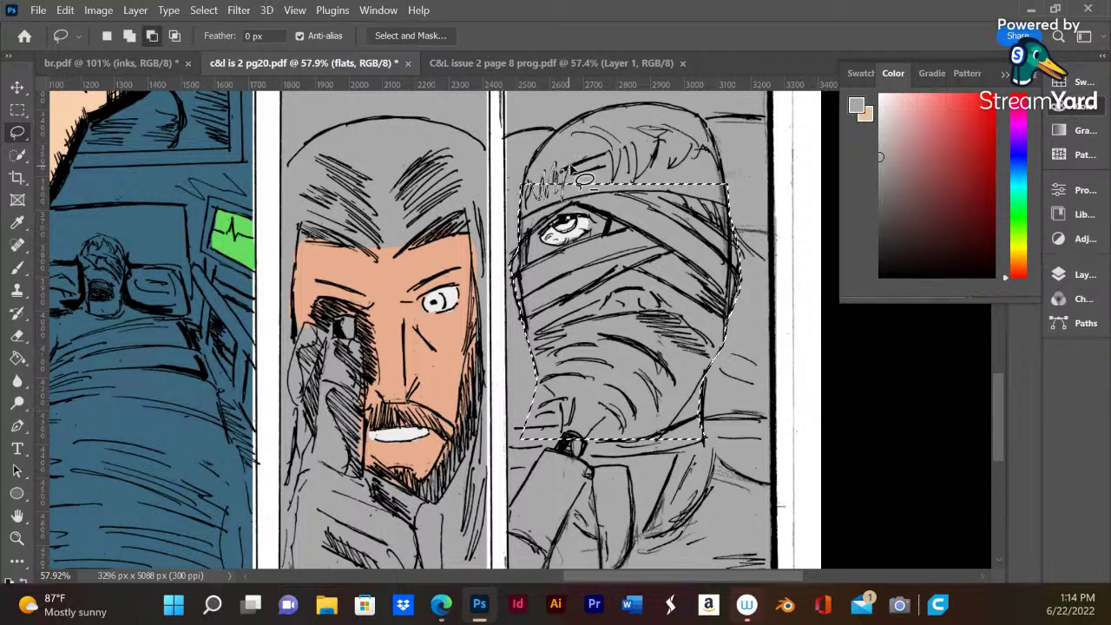
{"action": "mouse_move", "coordinate": [583, 178]}
{"action": "left_mouse_down"}
{"action": "mouse_move", "coordinate": [566, 158]}
{"action": "mouse_move", "coordinate": [537, 161]}
{"action": "mouse_move", "coordinate": [521, 186]}
{"action": "mouse_move", "coordinate": [538, 195]}
{"action": "left_mouse_up"}
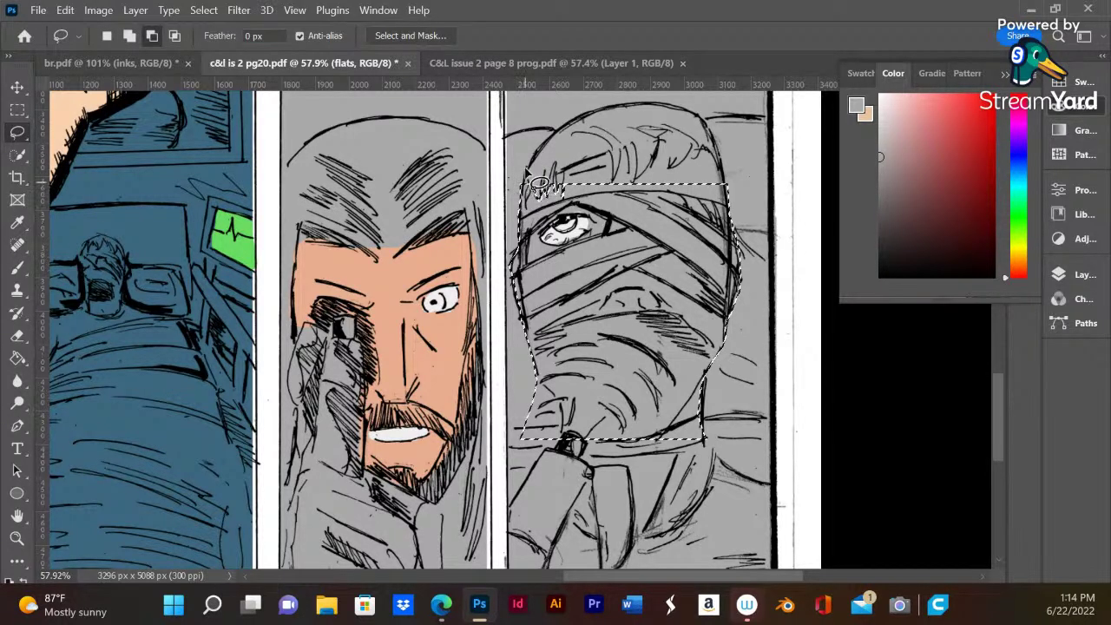
{"action": "key", "text": "shift"}
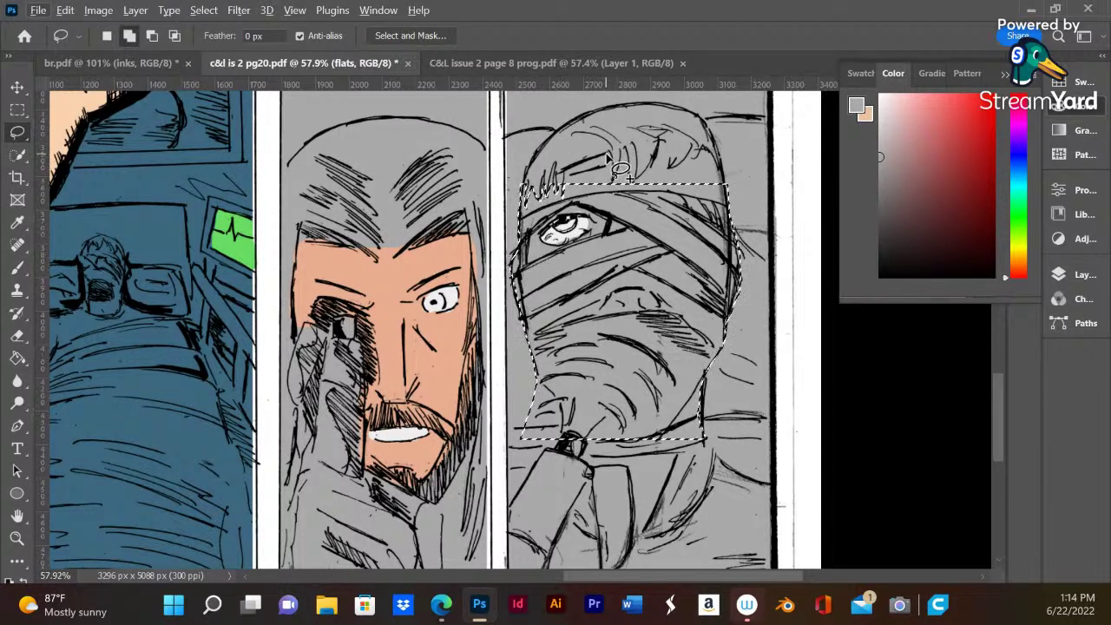
{"action": "mouse_move", "coordinate": [625, 171]}
{"action": "left_mouse_down"}
{"action": "mouse_move", "coordinate": [621, 196]}
{"action": "mouse_move", "coordinate": [630, 172]}
{"action": "mouse_move", "coordinate": [652, 195]}
{"action": "mouse_move", "coordinate": [676, 161]}
{"action": "mouse_move", "coordinate": [681, 189]}
{"action": "mouse_move", "coordinate": [702, 153]}
{"action": "mouse_move", "coordinate": [739, 197]}
{"action": "mouse_move", "coordinate": [729, 161]}
{"action": "mouse_move", "coordinate": [600, 132]}
{"action": "mouse_move", "coordinate": [607, 143]}
{"action": "left_mouse_up"}
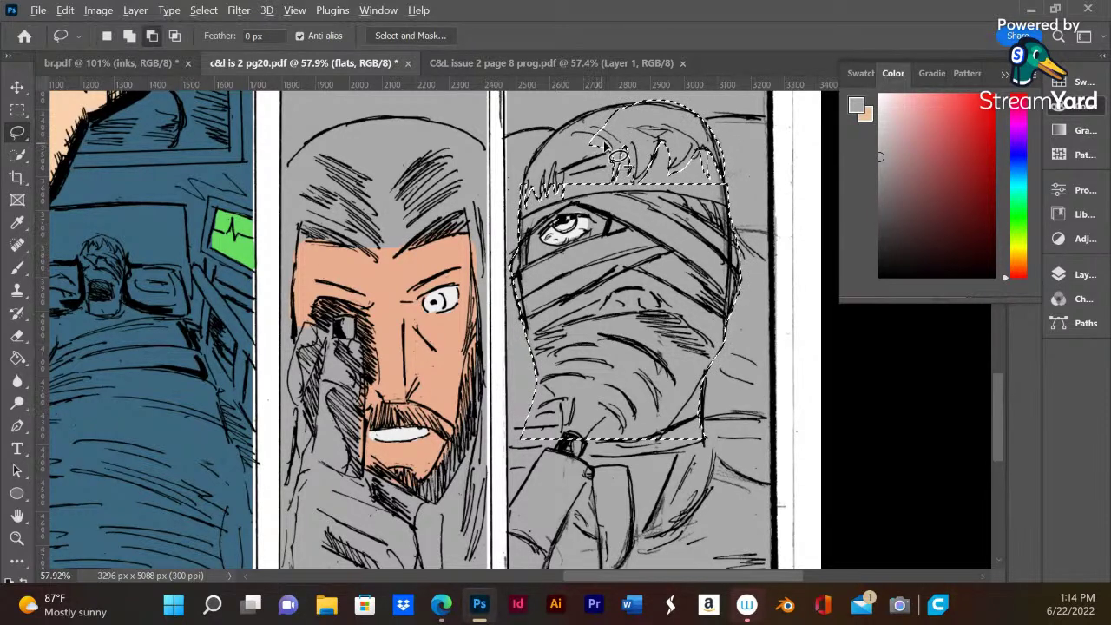
{"action": "key", "text": "shift"}
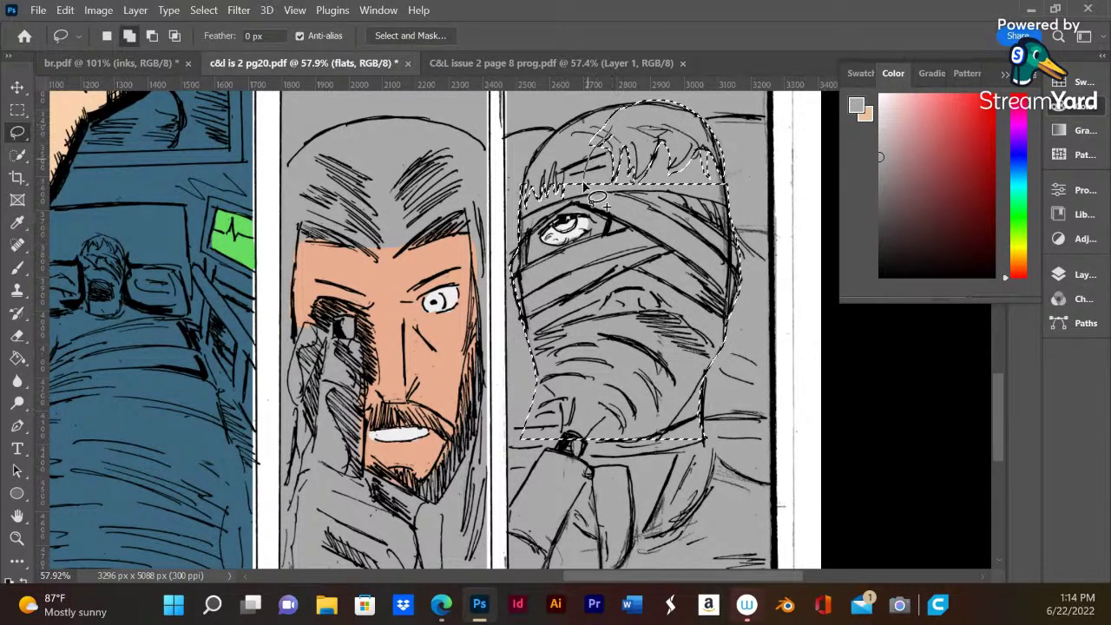
{"action": "mouse_move", "coordinate": [595, 210]}
{"action": "left_mouse_down"}
{"action": "mouse_move", "coordinate": [713, 199]}
{"action": "mouse_move", "coordinate": [727, 177]}
{"action": "mouse_move", "coordinate": [694, 130]}
{"action": "mouse_move", "coordinate": [639, 104]}
{"action": "left_mouse_up"}
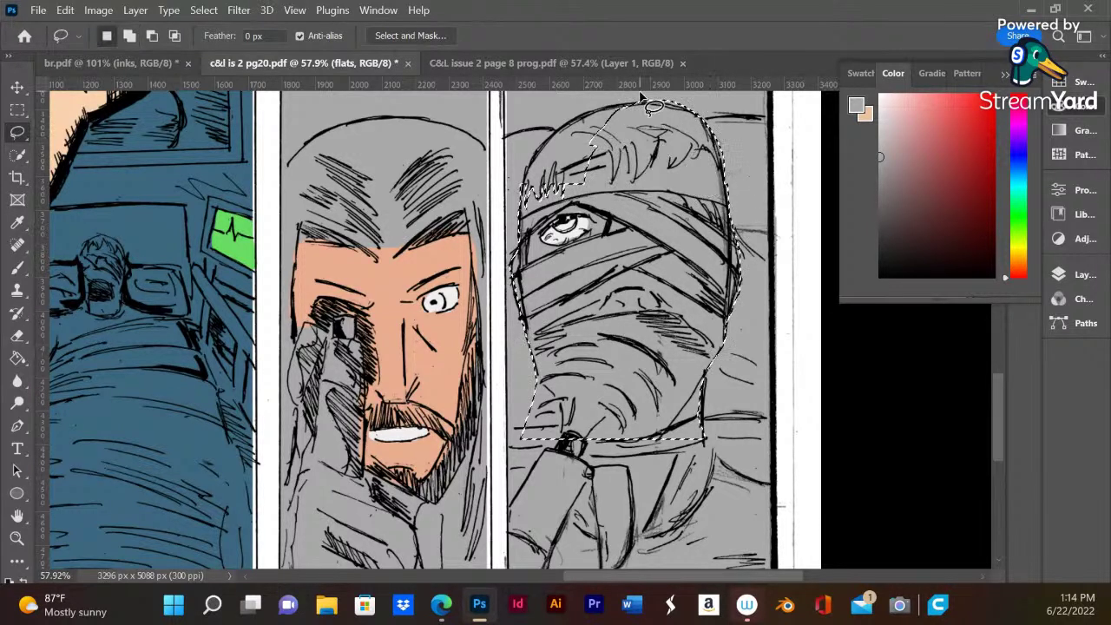
{"action": "mouse_move", "coordinate": [599, 137]}
{"action": "left_mouse_down"}
{"action": "mouse_move", "coordinate": [614, 184]}
{"action": "mouse_move", "coordinate": [624, 149]}
{"action": "mouse_move", "coordinate": [630, 184]}
{"action": "mouse_move", "coordinate": [662, 146]}
{"action": "mouse_move", "coordinate": [677, 167]}
{"action": "mouse_move", "coordinate": [696, 152]}
{"action": "mouse_move", "coordinate": [725, 171]}
{"action": "mouse_move", "coordinate": [709, 119]}
{"action": "mouse_move", "coordinate": [580, 115]}
{"action": "mouse_move", "coordinate": [573, 152]}
{"action": "left_mouse_up"}
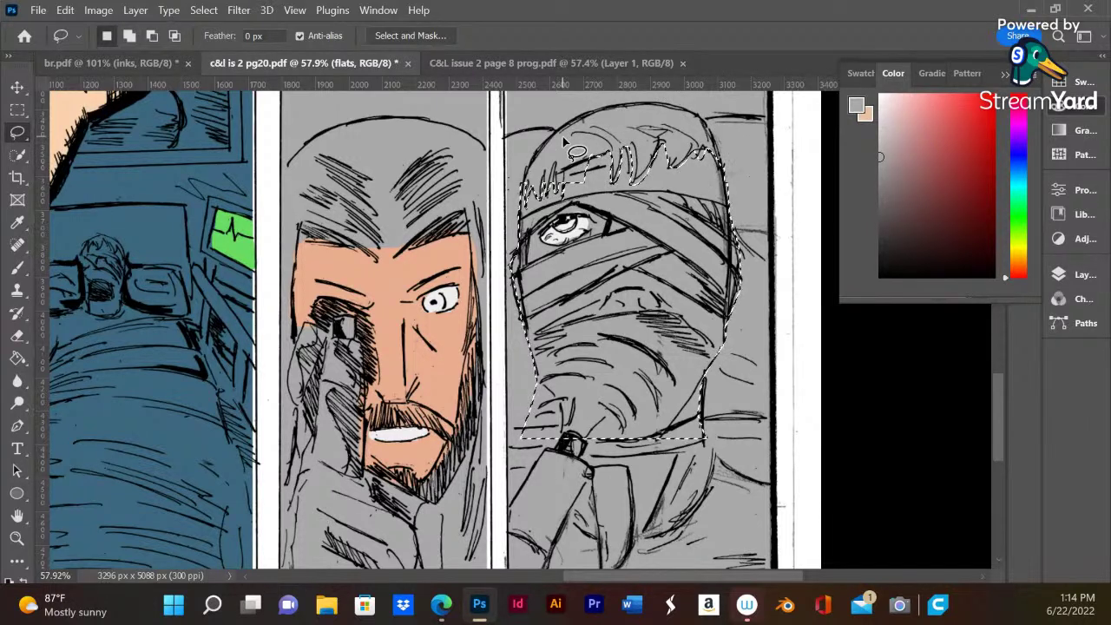
- Trim the head selection around the neck beside the pointing object, then drop the selection
{"action": "key", "text": "alt"}
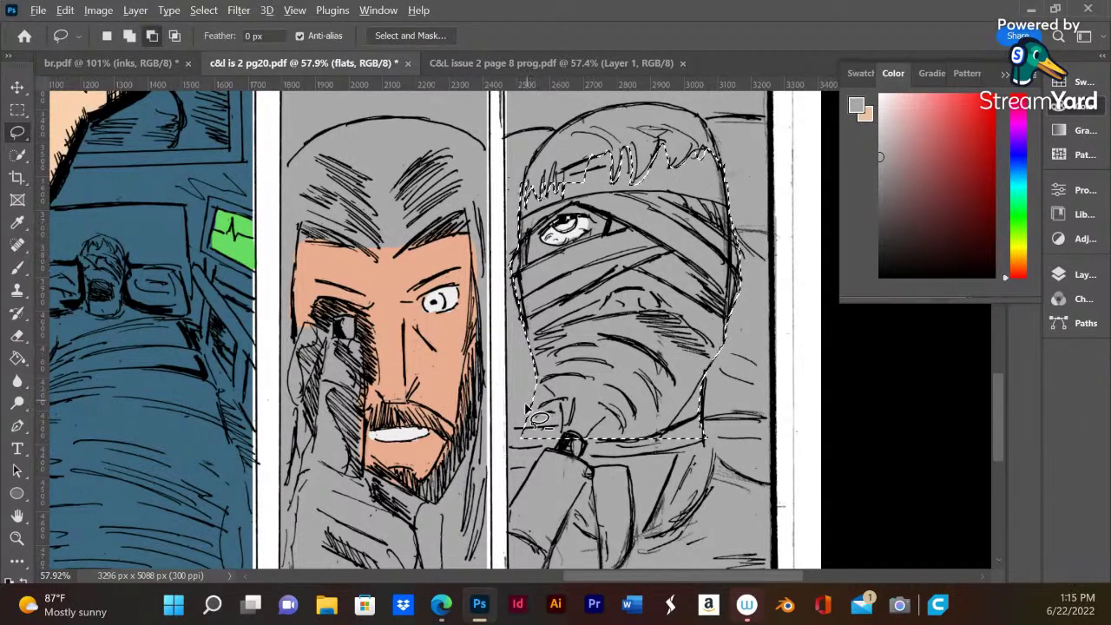
{"action": "left_click_drag", "start_coordinate": [550, 391], "coordinate": [570, 426]}
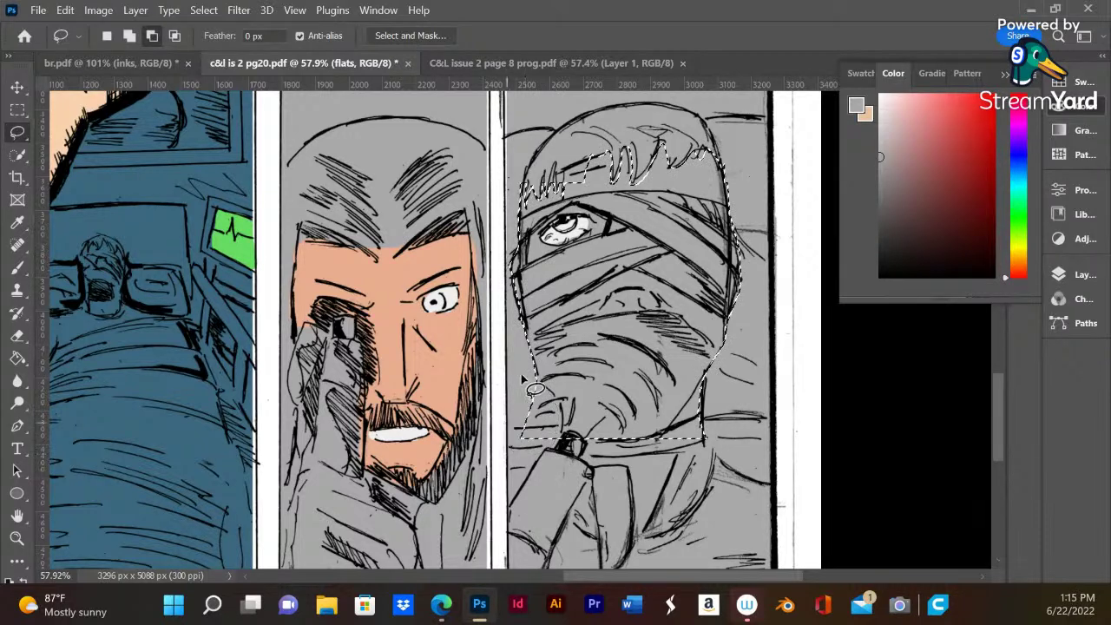
{"action": "left_click_drag", "start_coordinate": [523, 380], "coordinate": [500, 419]}
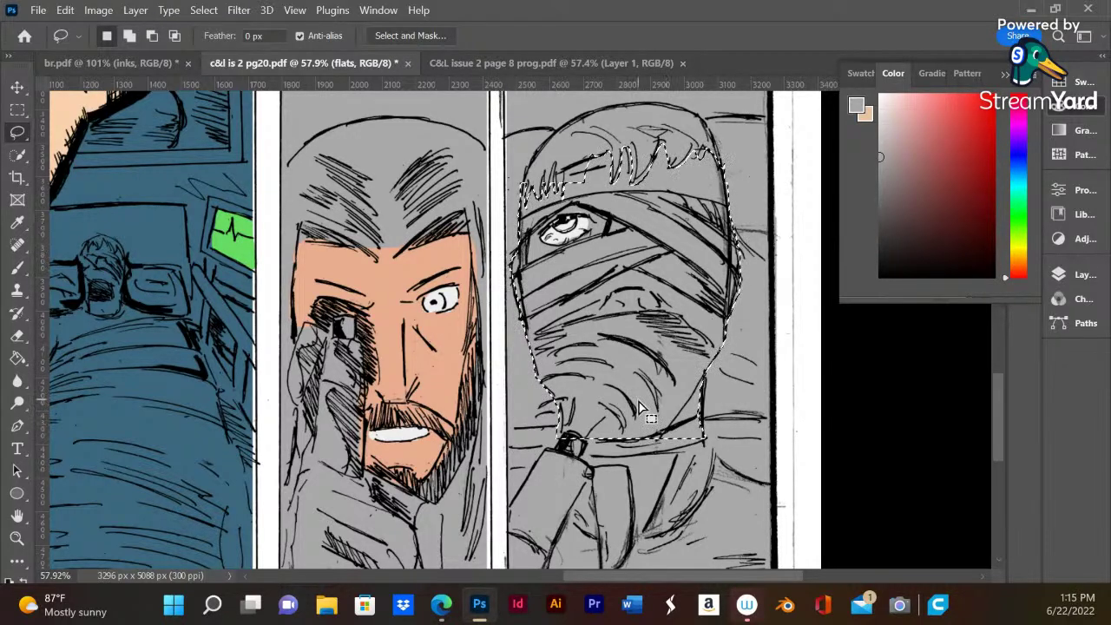
{"action": "left_click", "coordinate": [17, 357]}
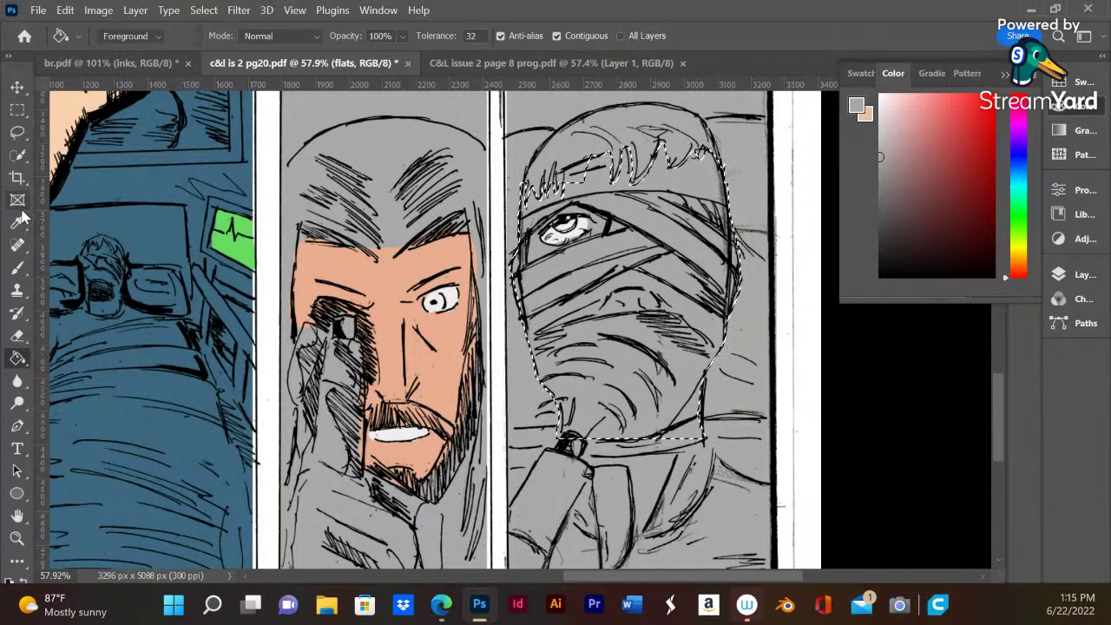
{"action": "key", "text": "ctrl+d"}
- Fill a freehand selection around the bandaged figure's exposed eye in the last panel with the skin tone sampled from the outstretched hand
{"action": "left_click", "coordinate": [18, 132]}
{"action": "mouse_move", "coordinate": [561, 210]}
{"action": "left_mouse_down"}
{"action": "mouse_move", "coordinate": [599, 212]}
{"action": "mouse_move", "coordinate": [618, 243]}
{"action": "mouse_move", "coordinate": [531, 271]}
{"action": "mouse_move", "coordinate": [523, 261]}
{"action": "mouse_move", "coordinate": [563, 200]}
{"action": "left_mouse_up"}
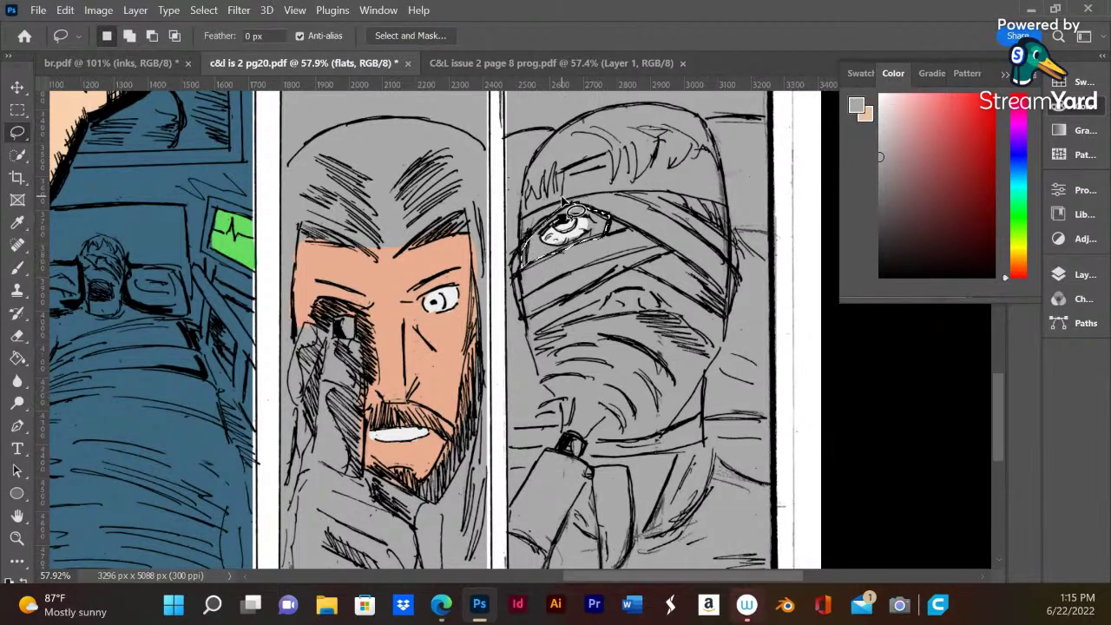
{"action": "scroll", "coordinate": [588, 223], "scroll_direction": "down", "scroll_amount": 2}
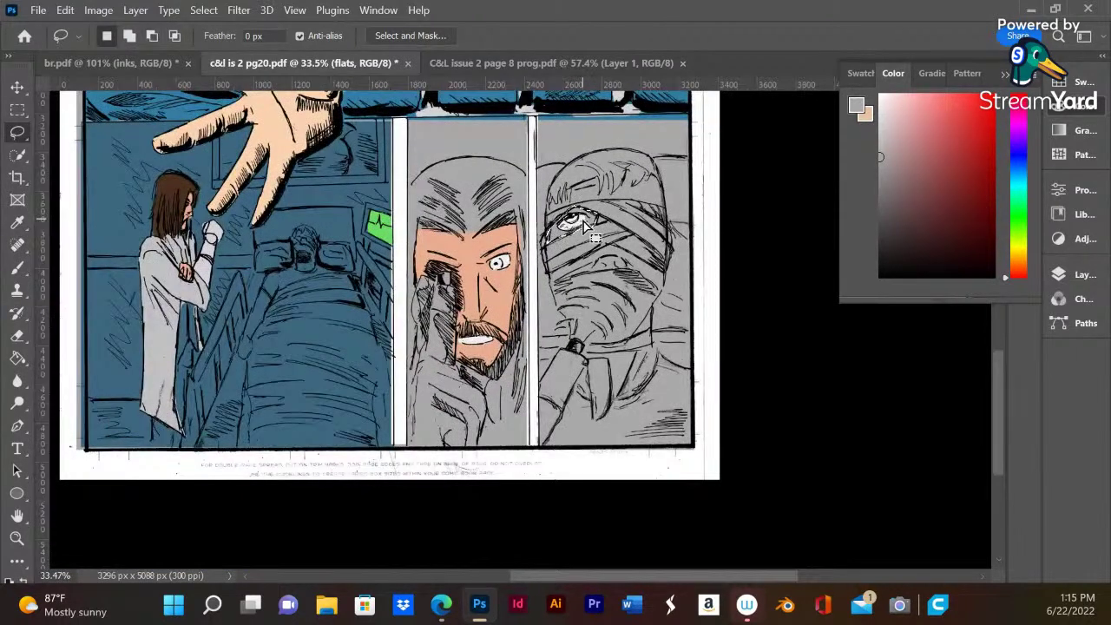
{"action": "left_click", "coordinate": [25, 268]}
{"action": "left_click", "coordinate": [281, 132], "text": "alt"}
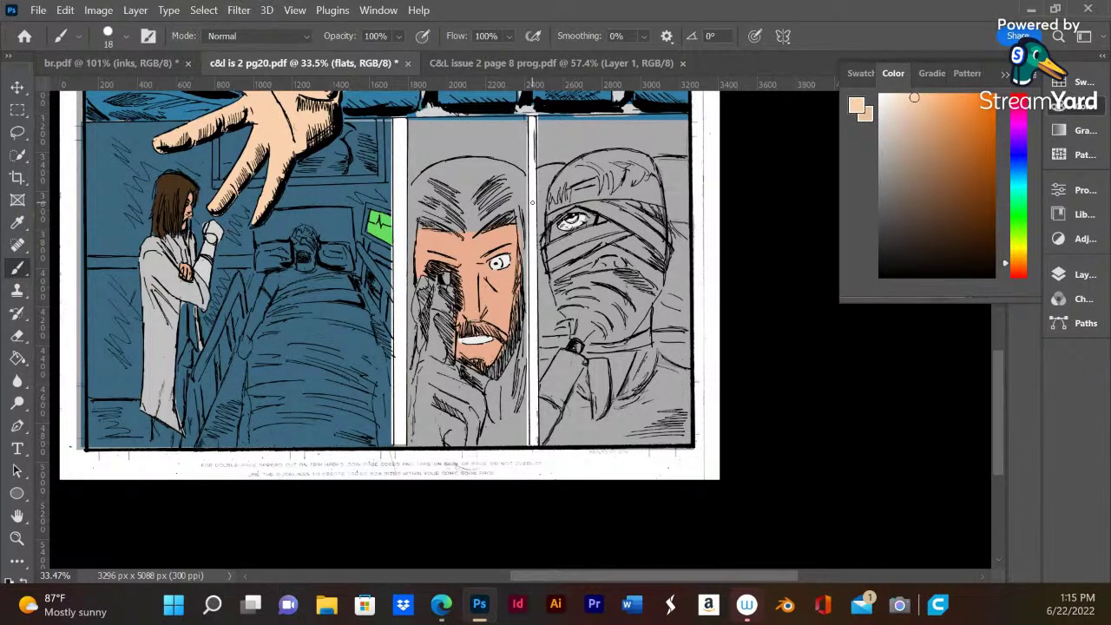
{"action": "left_click", "coordinate": [17, 132]}
{"action": "mouse_move", "coordinate": [581, 198]}
{"action": "left_mouse_down"}
{"action": "mouse_move", "coordinate": [555, 274]}
{"action": "mouse_move", "coordinate": [563, 227]}
{"action": "mouse_move", "coordinate": [525, 213]}
{"action": "left_mouse_up"}
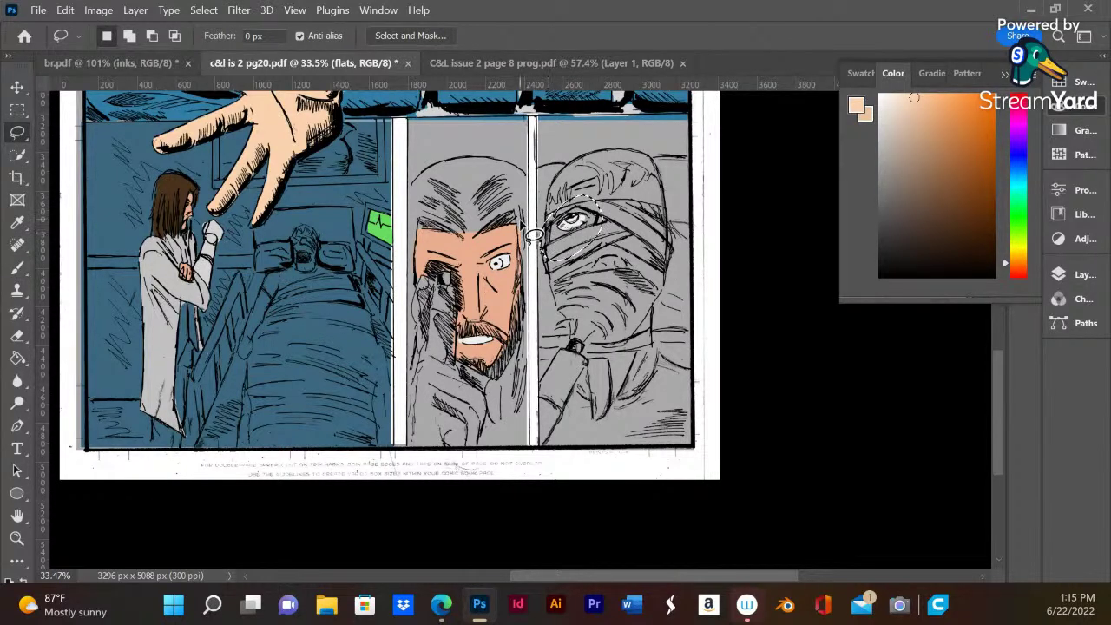
{"action": "left_click", "coordinate": [17, 358]}
{"action": "left_click", "coordinate": [569, 248]}
{"action": "left_click", "coordinate": [556, 249]}
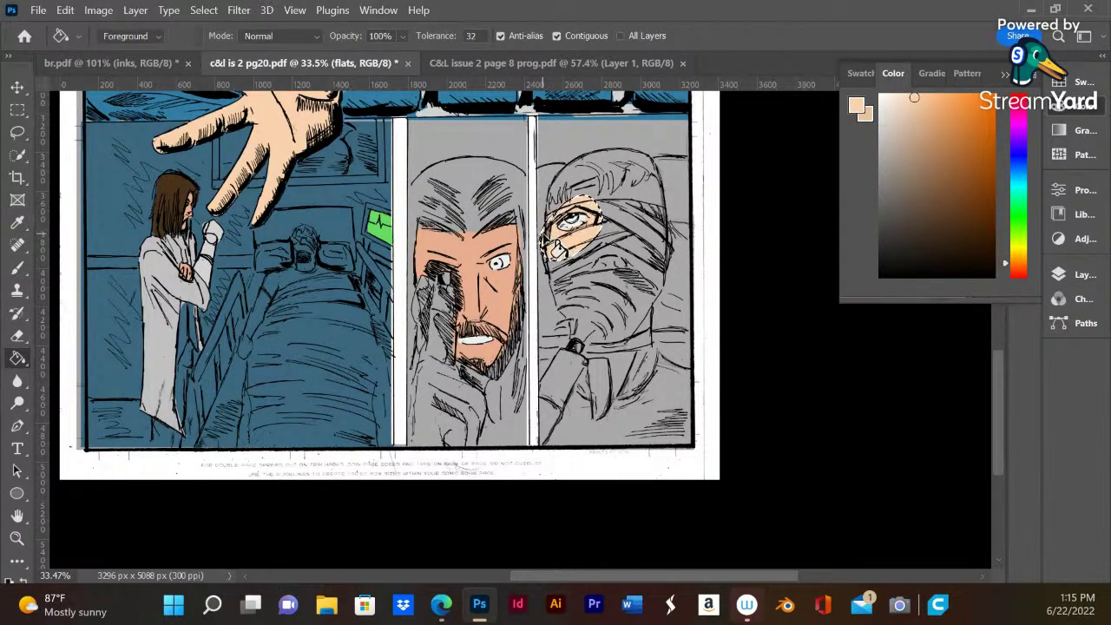
{"action": "left_click", "coordinate": [555, 249]}
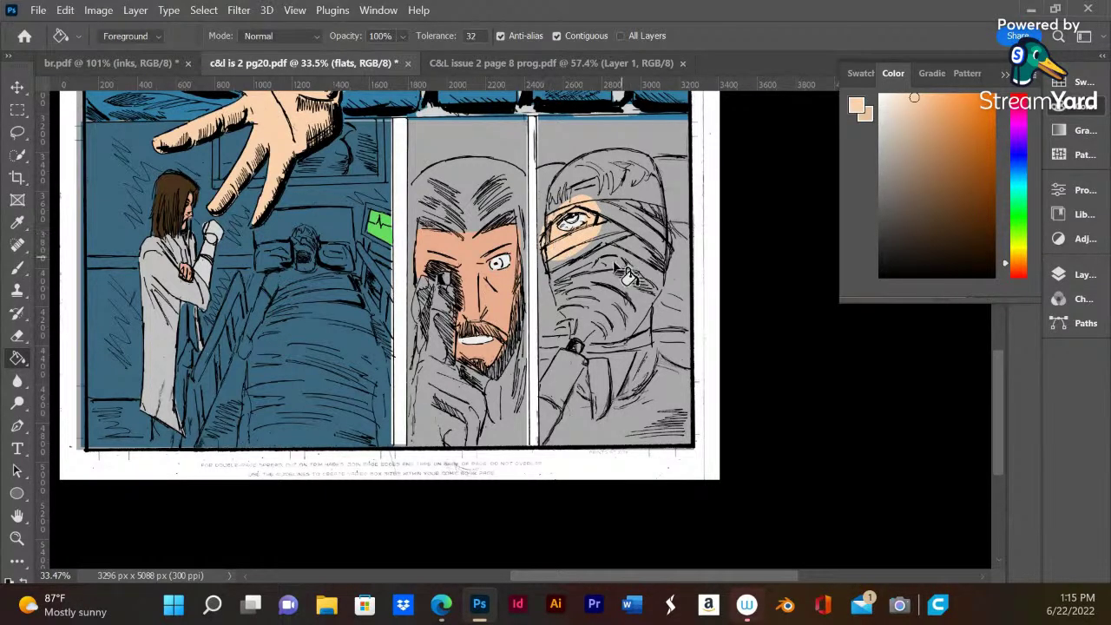
- Fill a freehand selection around the bandaged figure's nose in the last panel with the light skin tone
{"action": "left_click", "coordinate": [17, 132]}
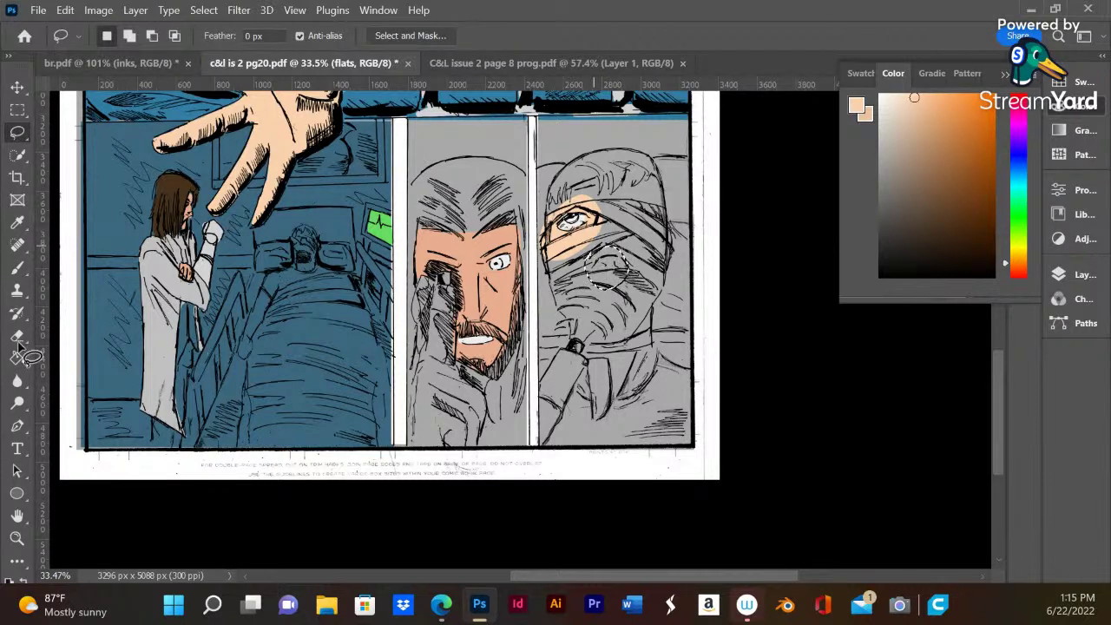
{"action": "key", "text": "e"}
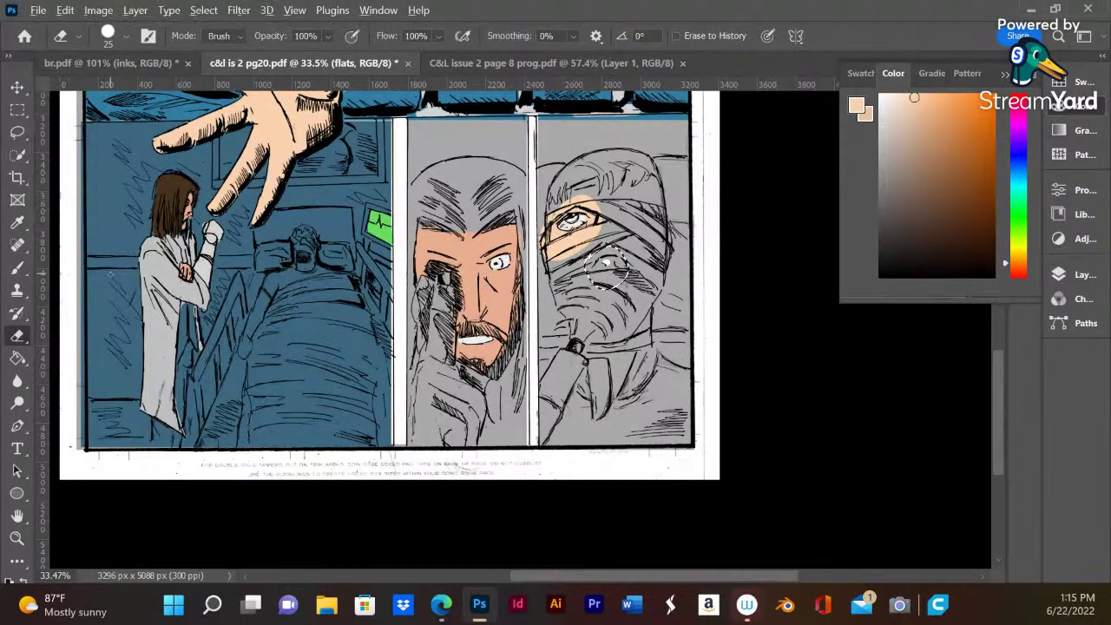
{"action": "left_click", "coordinate": [18, 267]}
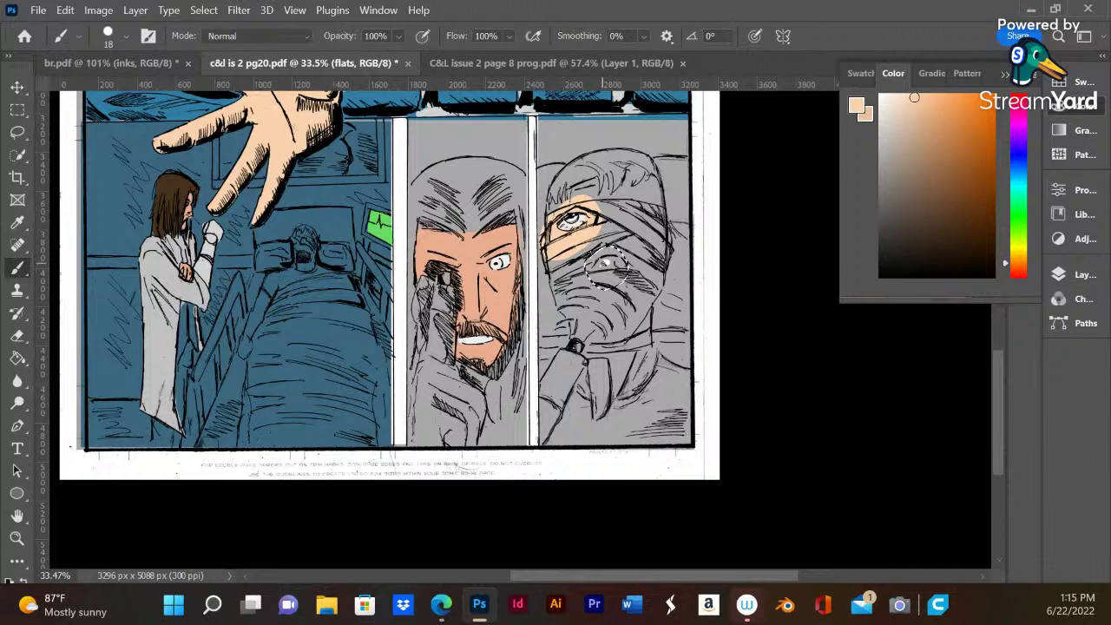
{"action": "left_click", "coordinate": [18, 359]}
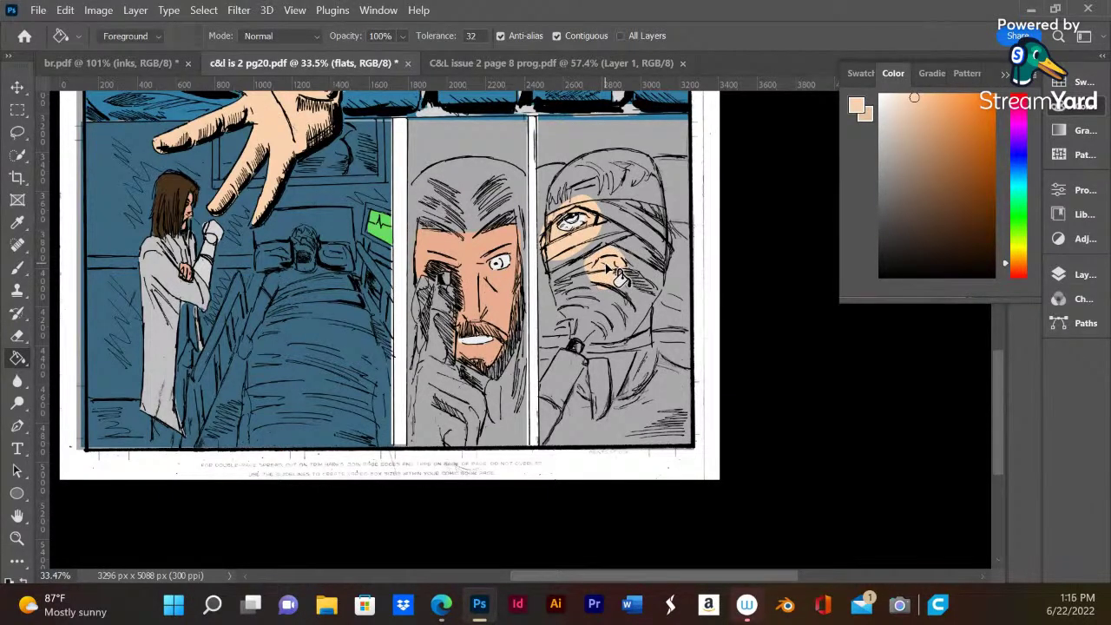
- Sample the panel's grey and brush it over the excess skin tone around the bandaged figure's nose, following the ink outline
{"action": "left_click", "coordinate": [19, 271]}
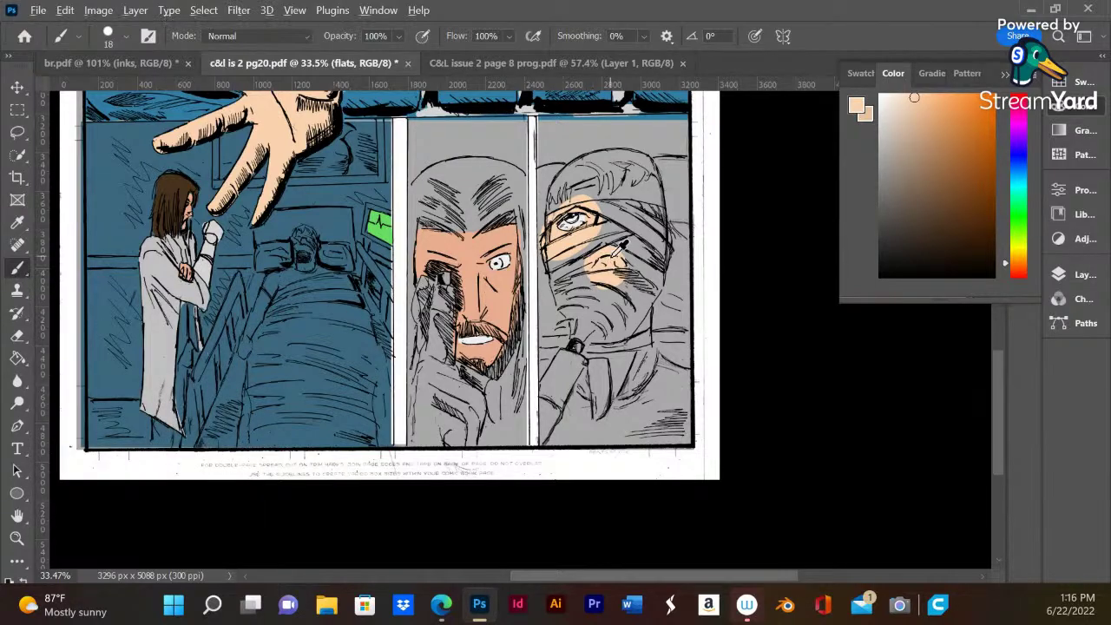
{"action": "scroll", "coordinate": [617, 247], "scroll_direction": "up", "scroll_amount": 5}
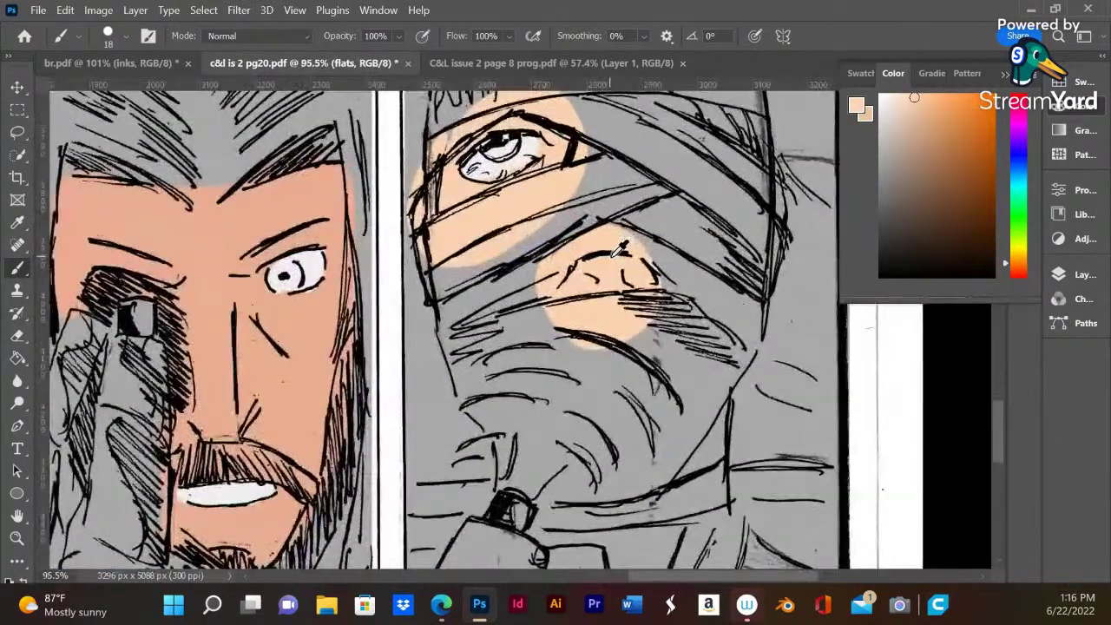
{"action": "scroll", "coordinate": [617, 247], "scroll_direction": "up", "scroll_amount": 2}
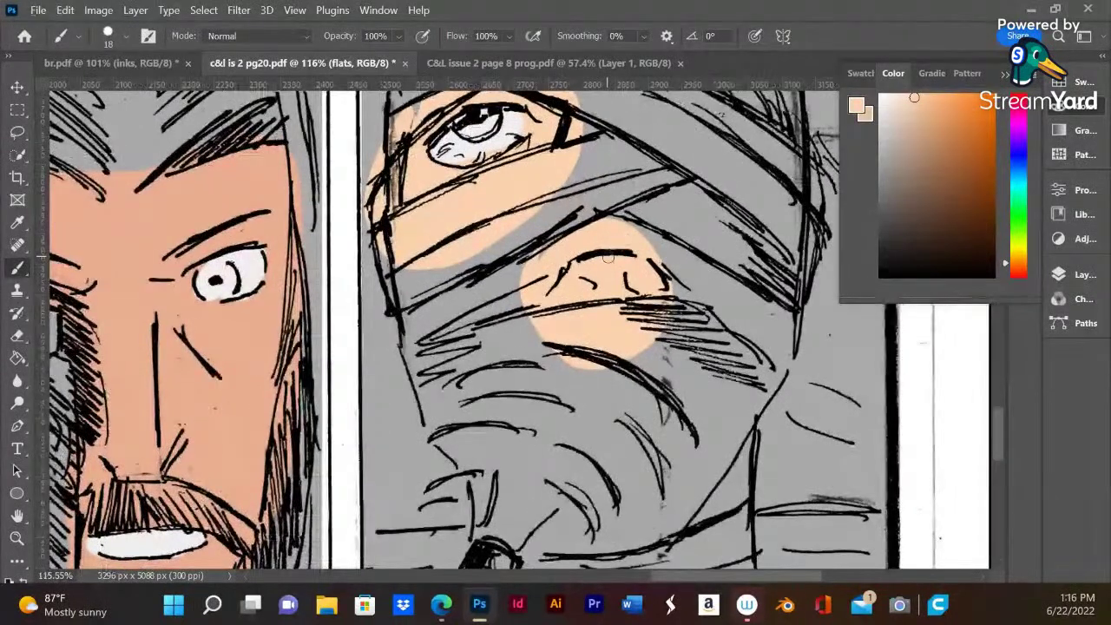
{"action": "left_click", "coordinate": [526, 325], "text": "alt"}
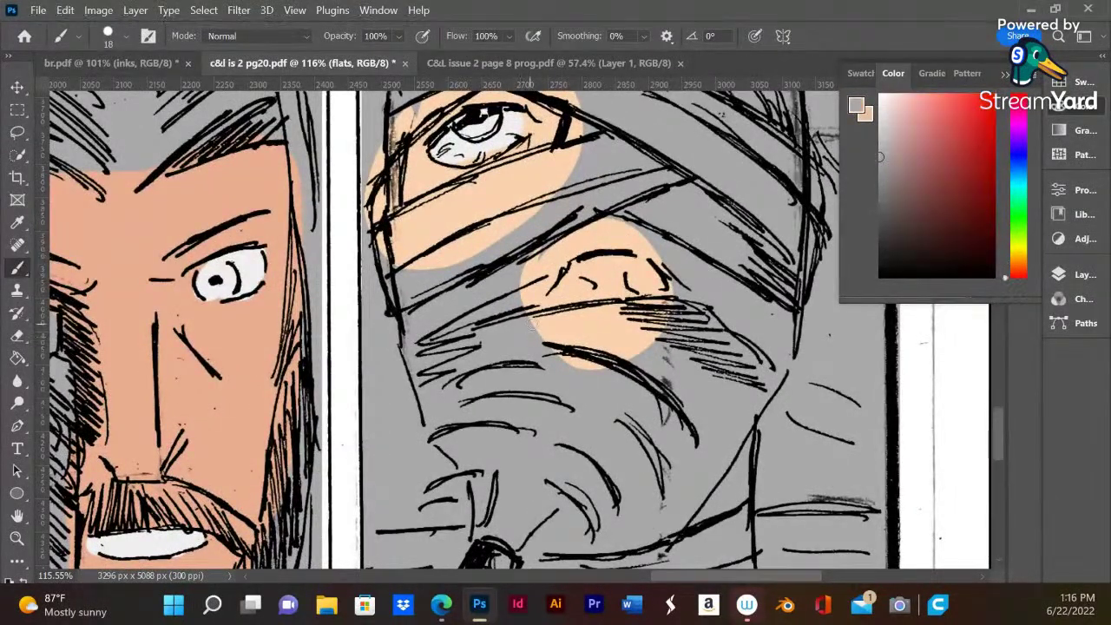
{"action": "left_click_drag", "start_coordinate": [584, 362], "coordinate": [596, 365]}
{"action": "mouse_move", "coordinate": [574, 317]}
{"action": "left_mouse_down"}
{"action": "mouse_move", "coordinate": [638, 357]}
{"action": "mouse_move", "coordinate": [664, 312]}
{"action": "left_mouse_up"}
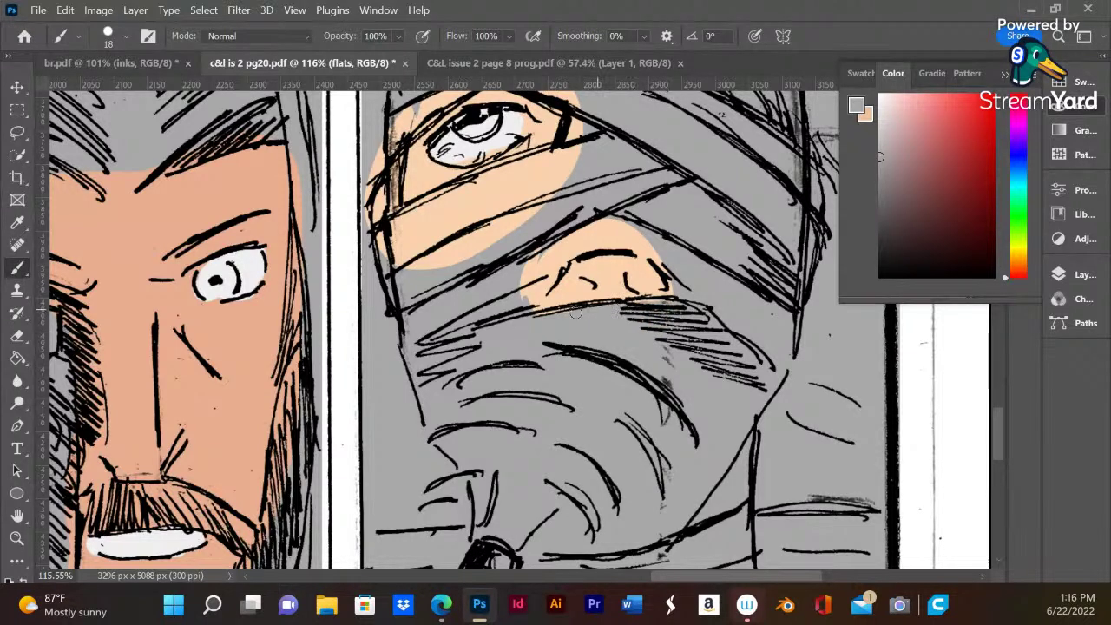
{"action": "mouse_move", "coordinate": [535, 298]}
{"action": "left_mouse_down"}
{"action": "mouse_move", "coordinate": [568, 247]}
{"action": "mouse_move", "coordinate": [538, 293]}
{"action": "mouse_move", "coordinate": [548, 239]}
{"action": "mouse_move", "coordinate": [534, 243]}
{"action": "mouse_move", "coordinate": [663, 261]}
{"action": "mouse_move", "coordinate": [646, 235]}
{"action": "left_mouse_up"}
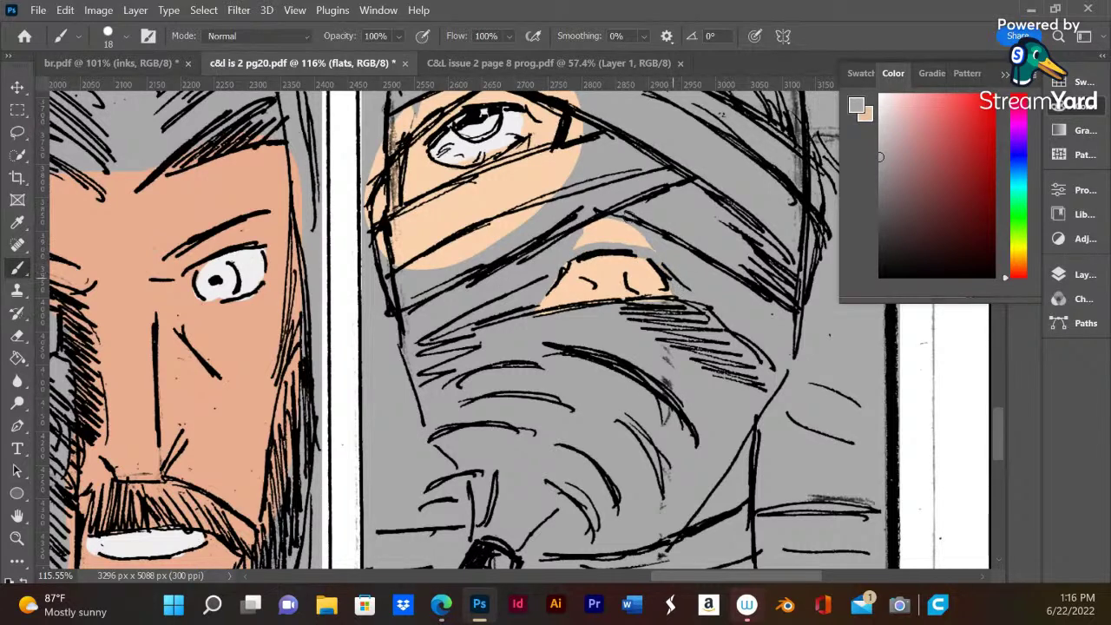
{"action": "left_click_drag", "start_coordinate": [597, 202], "coordinate": [606, 206]}
{"action": "mouse_move", "coordinate": [634, 243]}
{"action": "left_mouse_down"}
{"action": "mouse_move", "coordinate": [585, 230]}
{"action": "mouse_move", "coordinate": [569, 258]}
{"action": "left_mouse_up"}
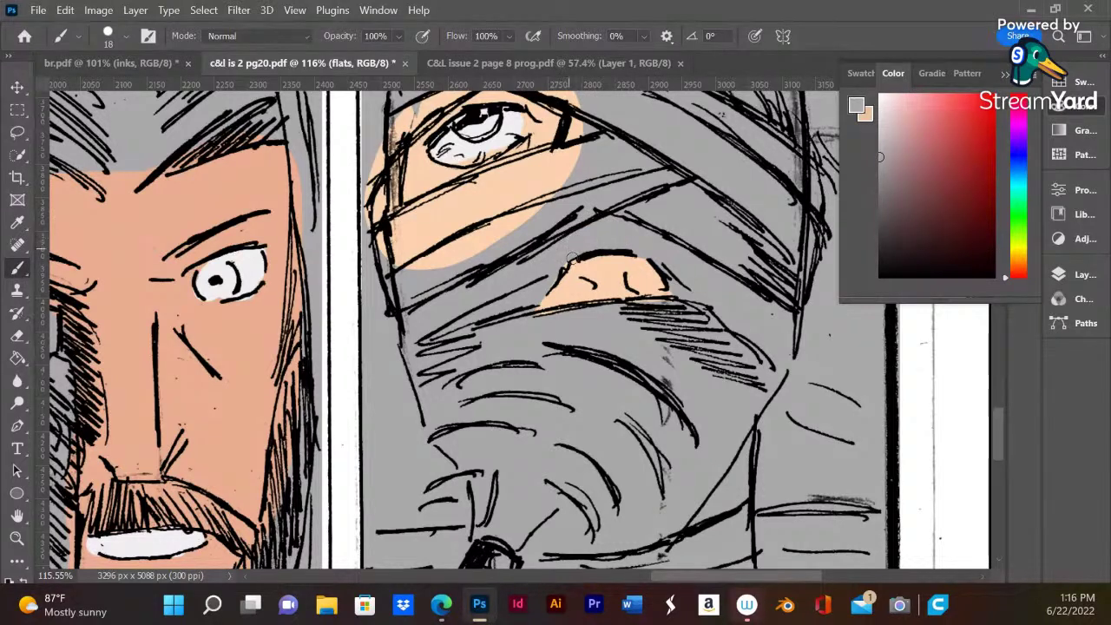
- Brush grey over the skin tone spilling past the outer edge of the bandaged face beside the exposed eye
{"action": "mouse_move", "coordinate": [395, 130]}
{"action": "left_mouse_down"}
{"action": "mouse_move", "coordinate": [395, 251]}
{"action": "mouse_move", "coordinate": [395, 130]}
{"action": "mouse_move", "coordinate": [392, 232]}
{"action": "left_mouse_up"}
{"action": "mouse_move", "coordinate": [384, 130]}
{"action": "left_mouse_down"}
{"action": "mouse_move", "coordinate": [383, 252]}
{"action": "mouse_move", "coordinate": [370, 173]}
{"action": "mouse_move", "coordinate": [372, 238]}
{"action": "left_mouse_up"}
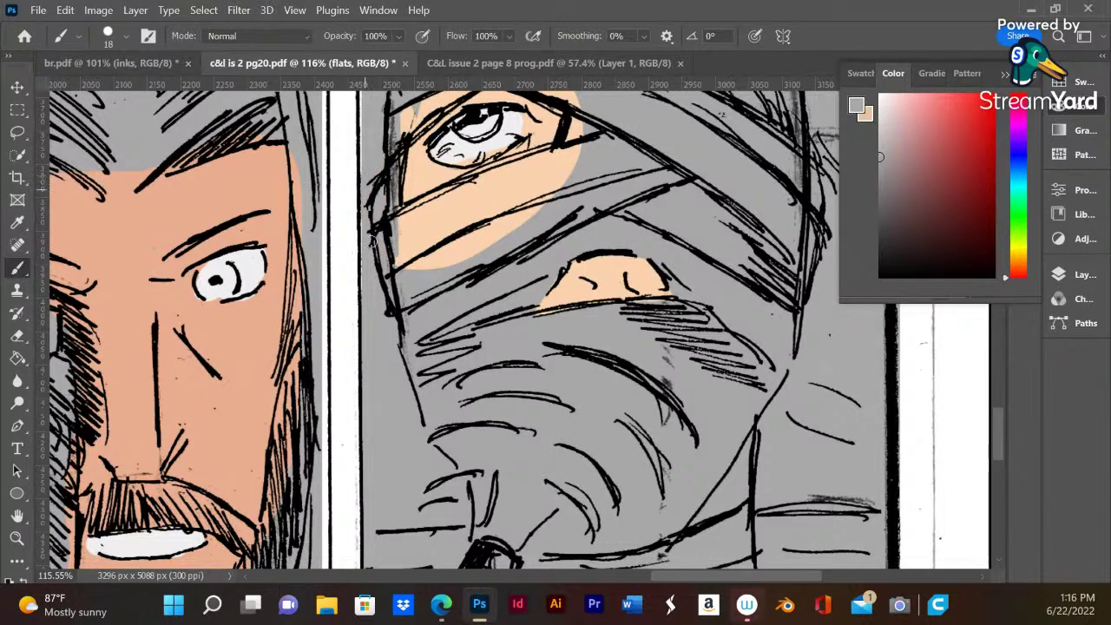
{"action": "left_click_drag", "start_coordinate": [399, 188], "coordinate": [395, 91]}
{"action": "left_click_drag", "start_coordinate": [394, 157], "coordinate": [396, 243]}
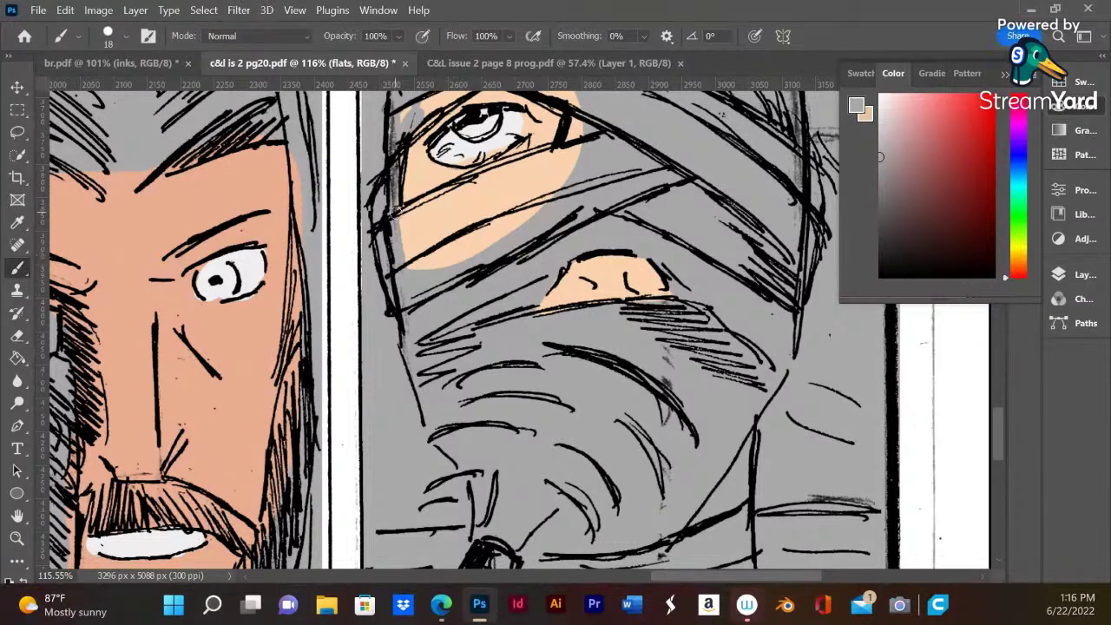
- Brush grey over the skin tone on the bandages below and above the exposed eye, leaving only the eye opening coloured
{"action": "mouse_move", "coordinate": [412, 284]}
{"action": "left_mouse_down"}
{"action": "mouse_move", "coordinate": [514, 245]}
{"action": "mouse_move", "coordinate": [423, 250]}
{"action": "mouse_move", "coordinate": [543, 206]}
{"action": "mouse_move", "coordinate": [534, 189]}
{"action": "mouse_move", "coordinate": [505, 196]}
{"action": "mouse_move", "coordinate": [588, 190]}
{"action": "mouse_move", "coordinate": [437, 206]}
{"action": "mouse_move", "coordinate": [524, 185]}
{"action": "mouse_move", "coordinate": [486, 210]}
{"action": "mouse_move", "coordinate": [513, 205]}
{"action": "mouse_move", "coordinate": [578, 163]}
{"action": "mouse_move", "coordinate": [467, 202]}
{"action": "left_mouse_up"}
{"action": "mouse_move", "coordinate": [525, 176]}
{"action": "left_mouse_down"}
{"action": "mouse_move", "coordinate": [460, 191]}
{"action": "mouse_move", "coordinate": [581, 152]}
{"action": "mouse_move", "coordinate": [486, 174]}
{"action": "mouse_move", "coordinate": [524, 159]}
{"action": "left_mouse_up"}
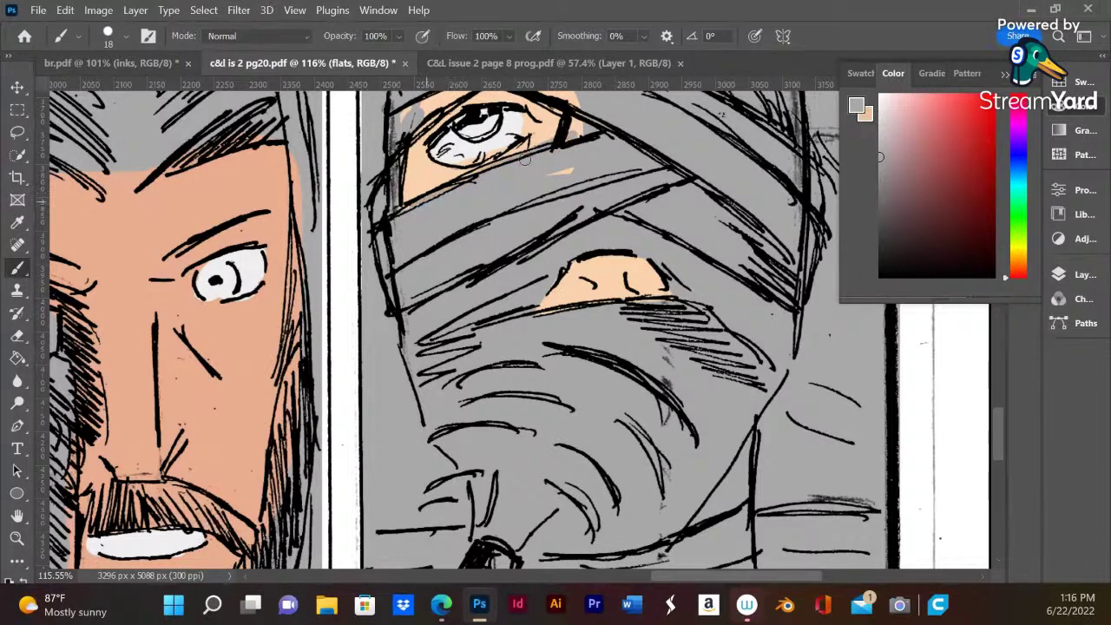
{"action": "left_click_drag", "start_coordinate": [434, 205], "coordinate": [579, 170]}
{"action": "scroll", "coordinate": [549, 157], "scroll_direction": "up", "scroll_amount": 3}
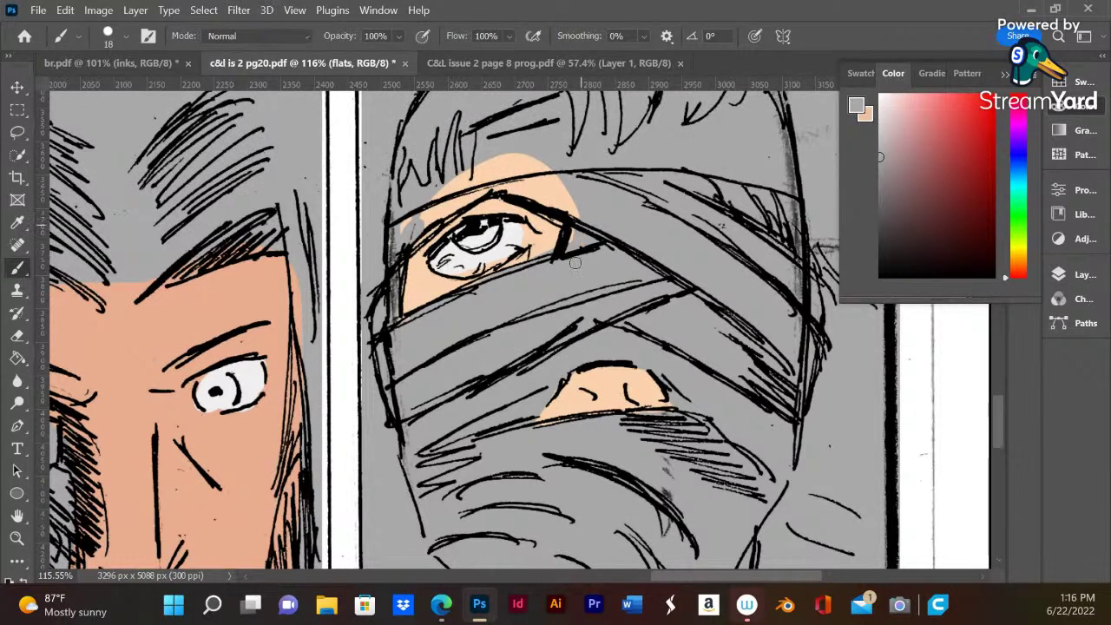
{"action": "mouse_move", "coordinate": [555, 176]}
{"action": "left_mouse_down"}
{"action": "mouse_move", "coordinate": [521, 200]}
{"action": "mouse_move", "coordinate": [499, 178]}
{"action": "mouse_move", "coordinate": [518, 195]}
{"action": "mouse_move", "coordinate": [456, 204]}
{"action": "mouse_move", "coordinate": [433, 223]}
{"action": "mouse_move", "coordinate": [460, 178]}
{"action": "mouse_move", "coordinate": [412, 187]}
{"action": "left_mouse_up"}
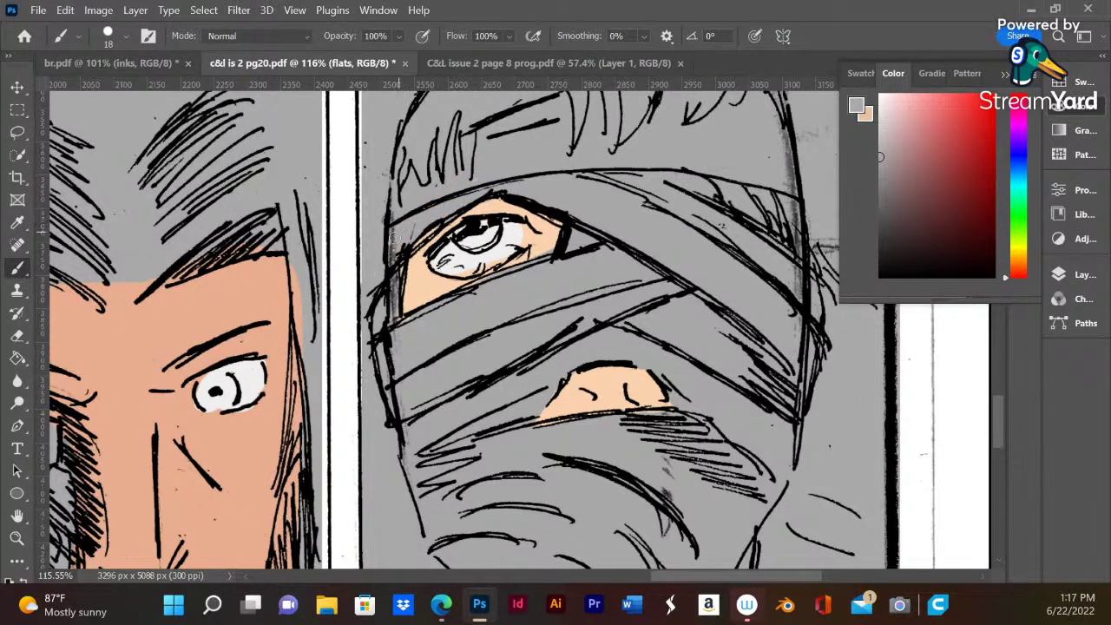
- Fill the grey area of the last panel with the dark blue sampled from the hospital bed panel
{"action": "scroll", "coordinate": [402, 253], "scroll_direction": "down", "scroll_amount": 6}
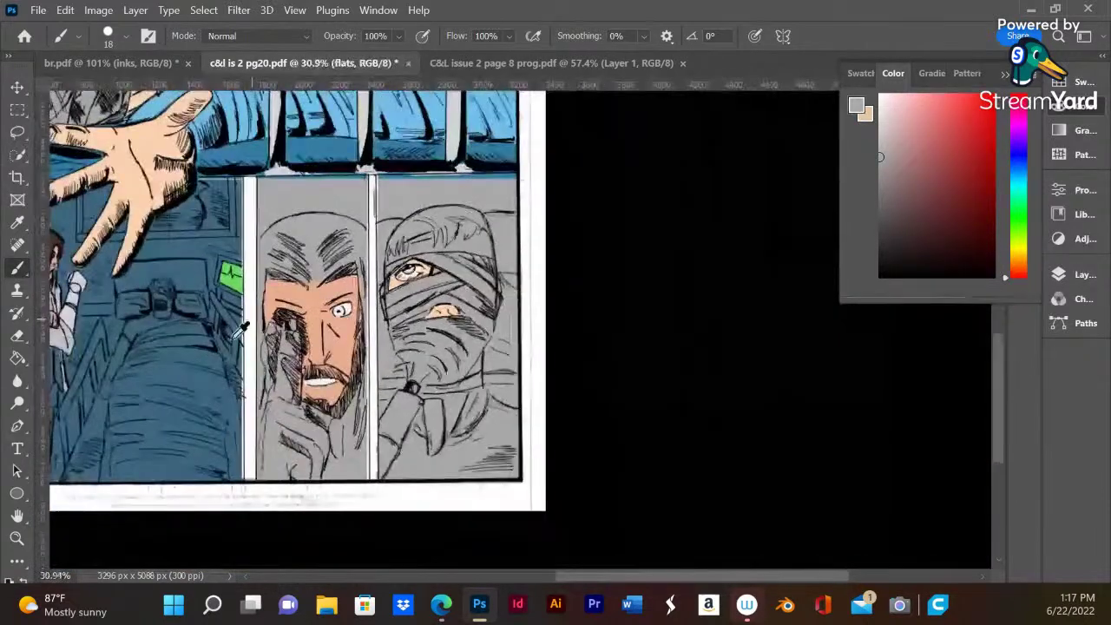
{"action": "left_click", "coordinate": [172, 371], "text": "alt"}
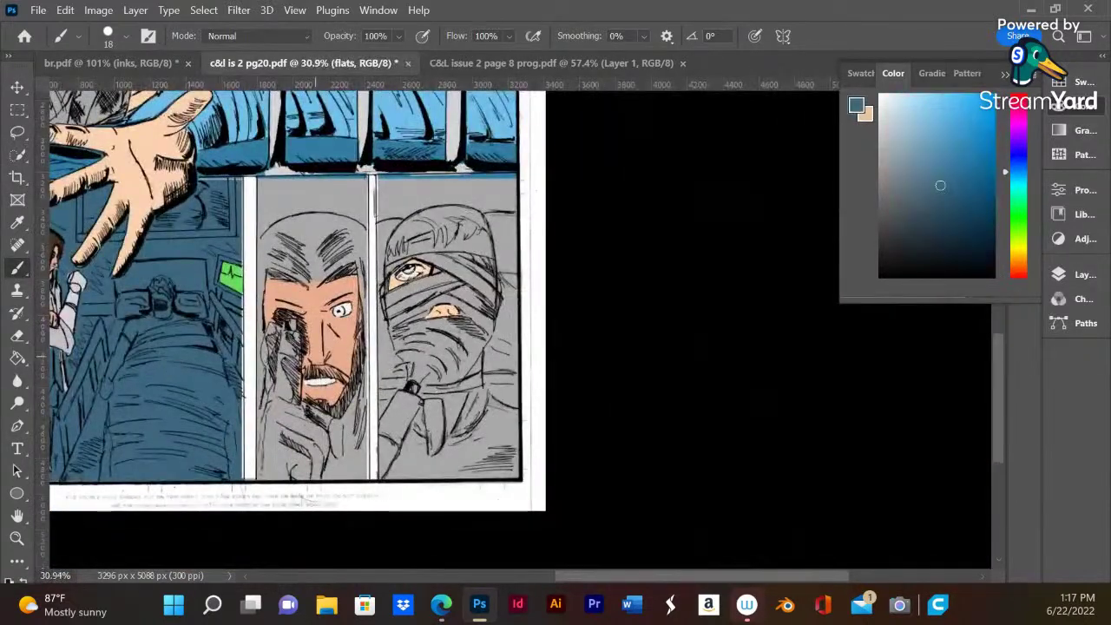
{"action": "scroll", "coordinate": [408, 330], "scroll_direction": "up", "scroll_amount": 3}
{"action": "key", "text": "m"}
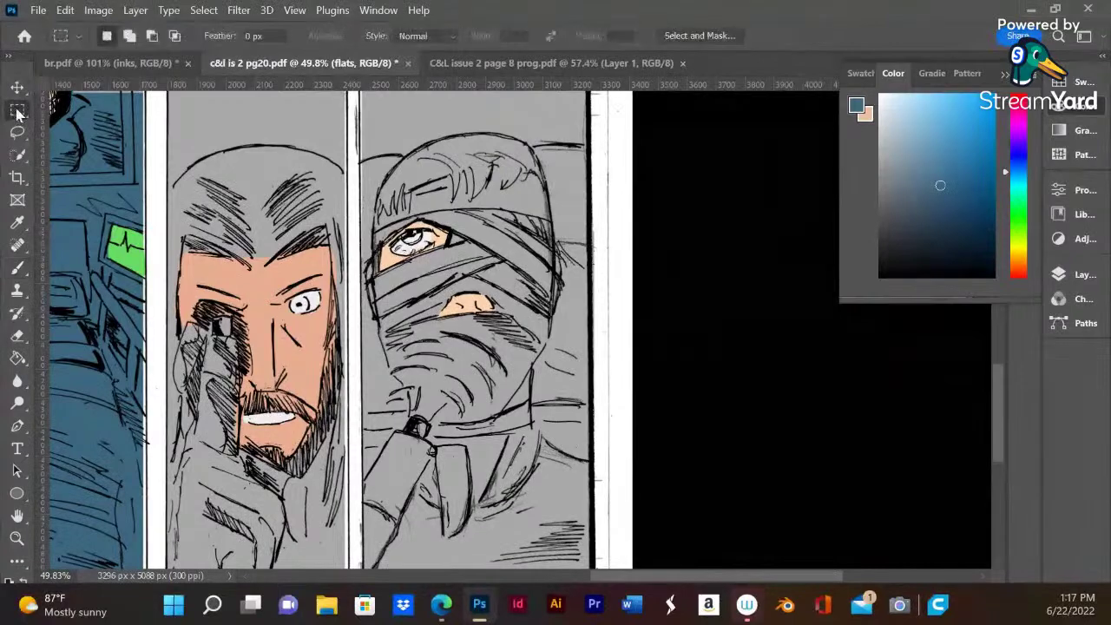
{"action": "scroll", "coordinate": [241, 152], "scroll_direction": "down", "scroll_amount": 2}
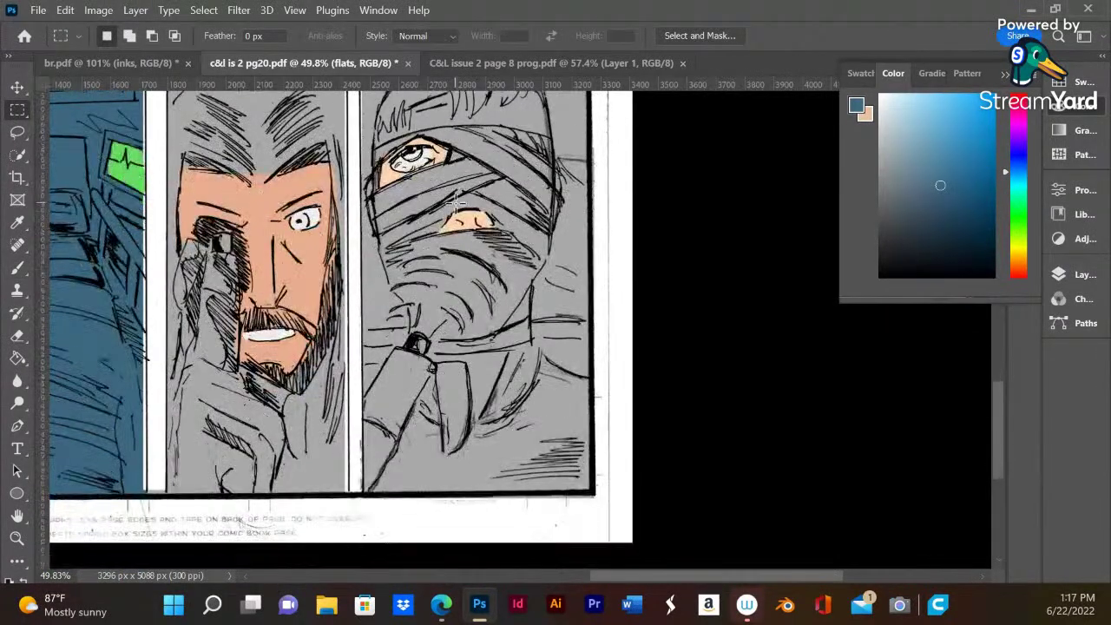
{"action": "scroll", "coordinate": [470, 201], "scroll_direction": "down", "scroll_amount": 3}
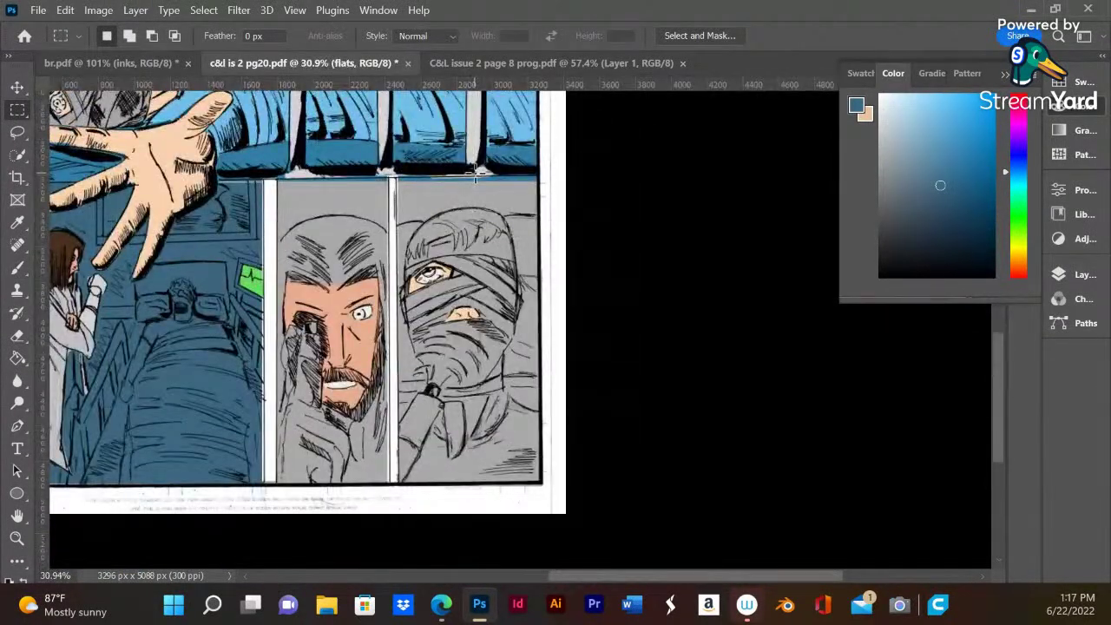
{"action": "key", "text": "g"}
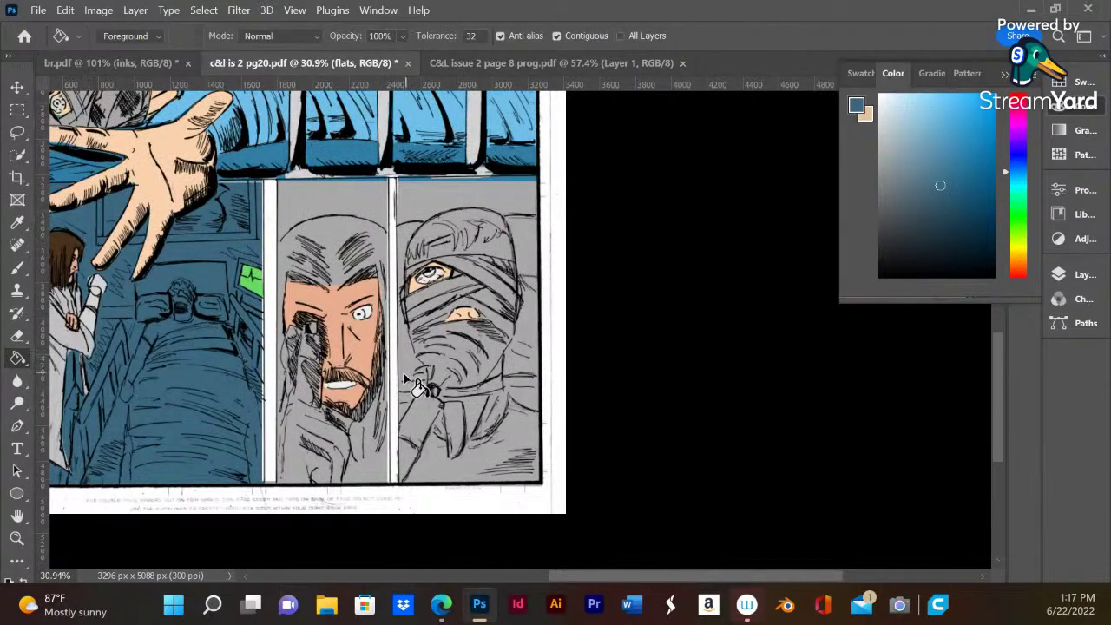
{"action": "left_click", "coordinate": [413, 387]}
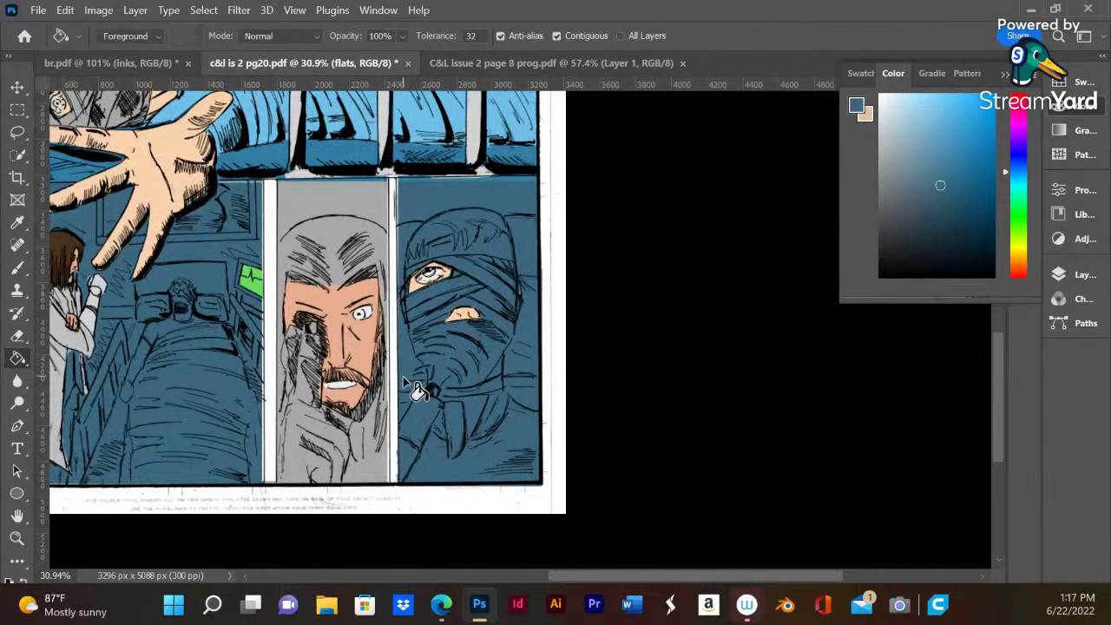
- Sample the grey from the bearded man's panel and outline the bandaged head with a freehand selection, extending it along the jaw
{"action": "left_click", "coordinate": [18, 132]}
{"action": "left_click", "coordinate": [18, 222]}
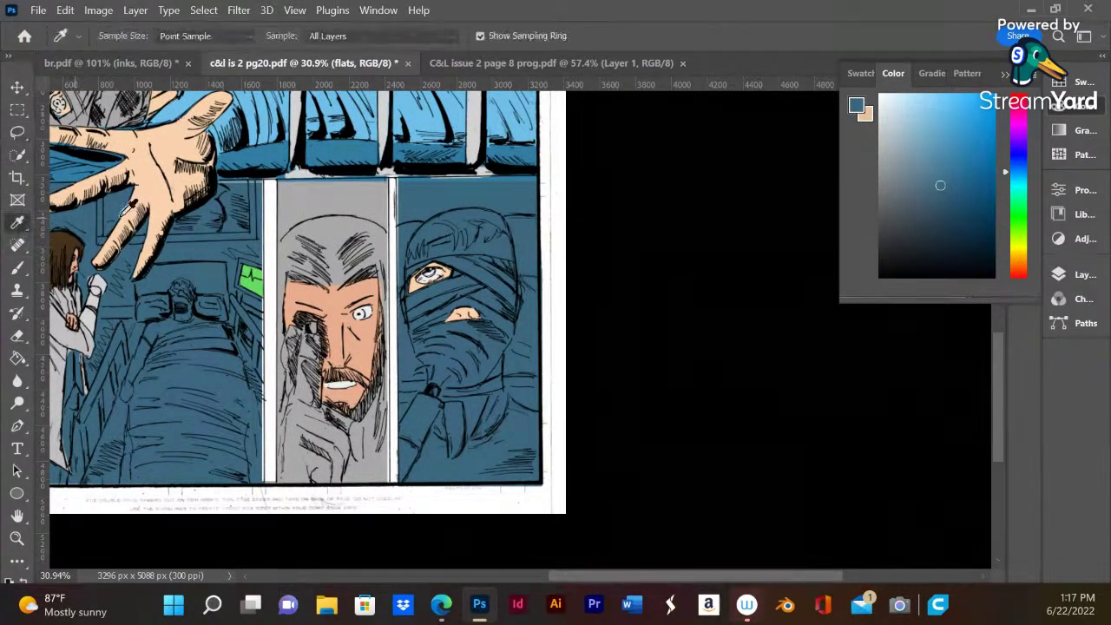
{"action": "left_click", "coordinate": [331, 224]}
{"action": "left_click", "coordinate": [17, 267]}
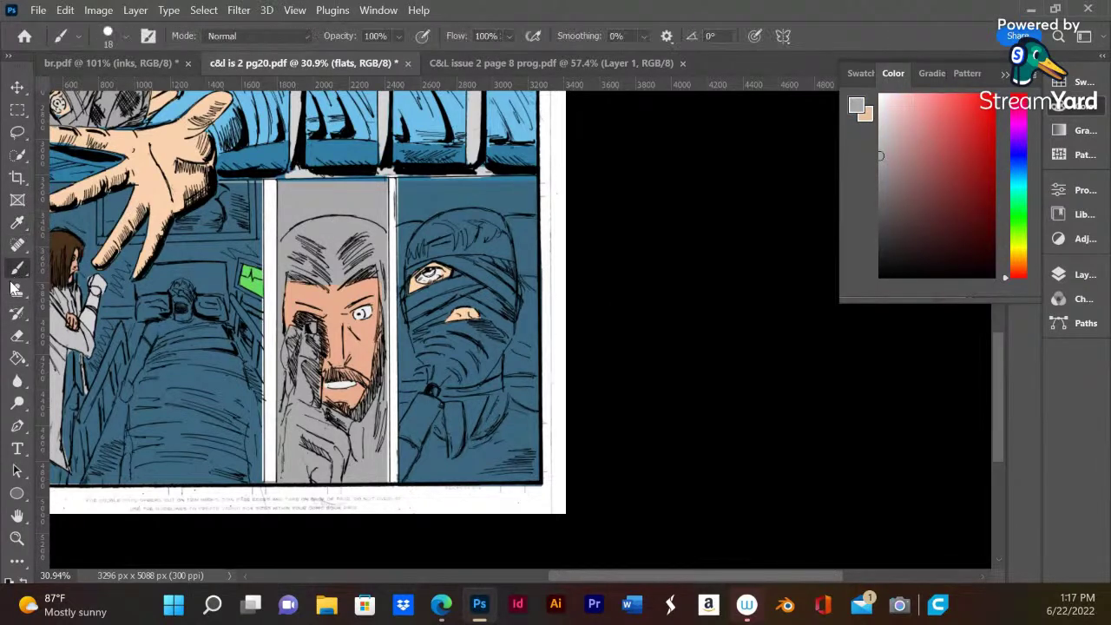
{"action": "left_click", "coordinate": [17, 132]}
{"action": "mouse_move", "coordinate": [506, 230]}
{"action": "left_mouse_down"}
{"action": "mouse_move", "coordinate": [399, 278]}
{"action": "mouse_move", "coordinate": [432, 377]}
{"action": "mouse_move", "coordinate": [487, 379]}
{"action": "mouse_move", "coordinate": [504, 342]}
{"action": "mouse_move", "coordinate": [519, 275]}
{"action": "mouse_move", "coordinate": [506, 232]}
{"action": "left_mouse_up"}
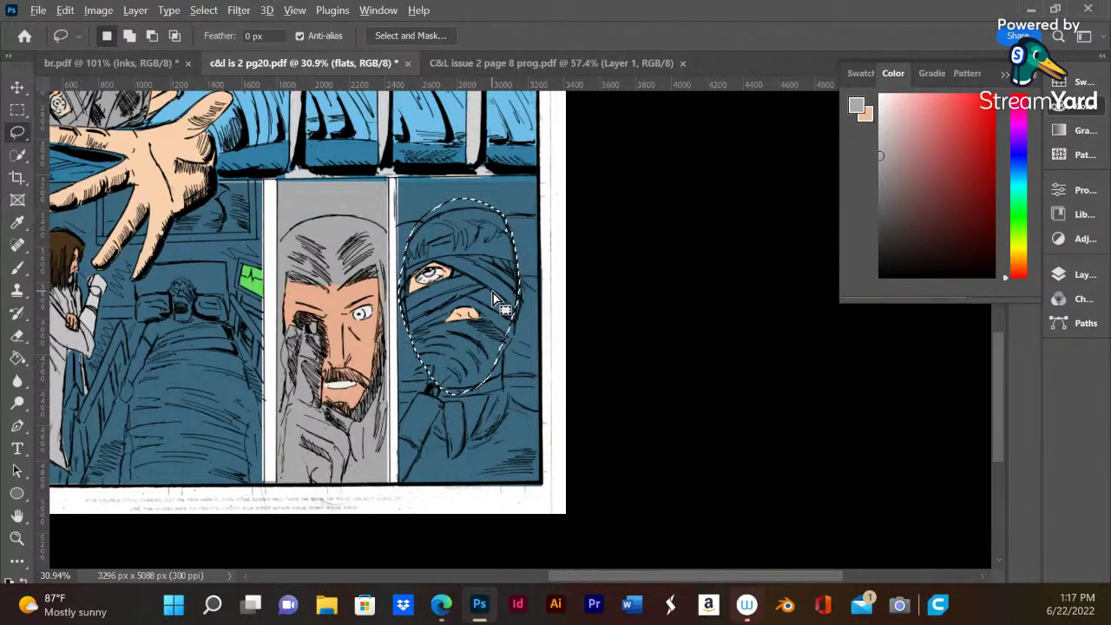
{"action": "scroll", "coordinate": [500, 302], "scroll_direction": "up", "scroll_amount": 3}
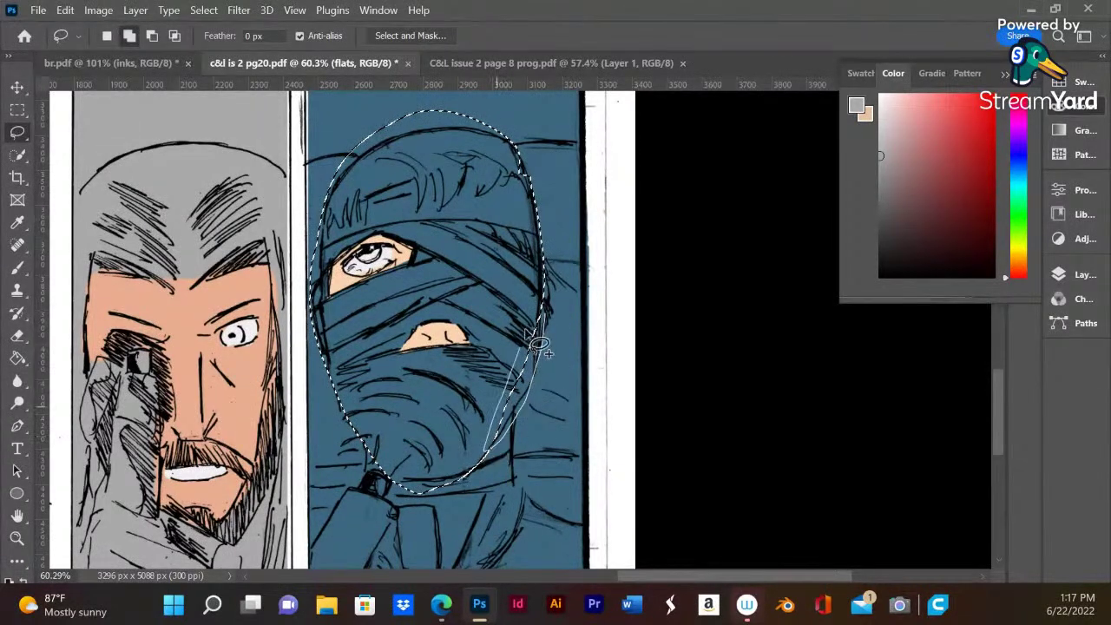
- Trim the lasso selection to the bandaged head's outline in the last panel, fill it with light gray and deselect
{"action": "key", "text": "alt"}
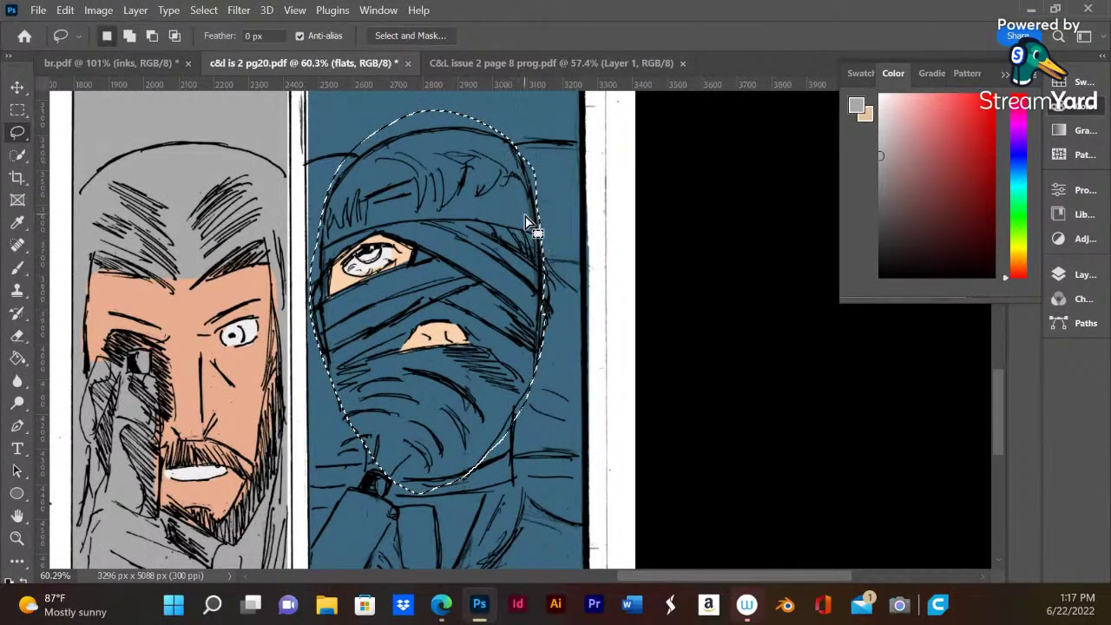
{"action": "mouse_move", "coordinate": [520, 170]}
{"action": "left_mouse_down"}
{"action": "mouse_move", "coordinate": [485, 131]}
{"action": "mouse_move", "coordinate": [419, 135]}
{"action": "mouse_move", "coordinate": [328, 188]}
{"action": "mouse_move", "coordinate": [340, 127]}
{"action": "mouse_move", "coordinate": [455, 101]}
{"action": "left_mouse_up"}
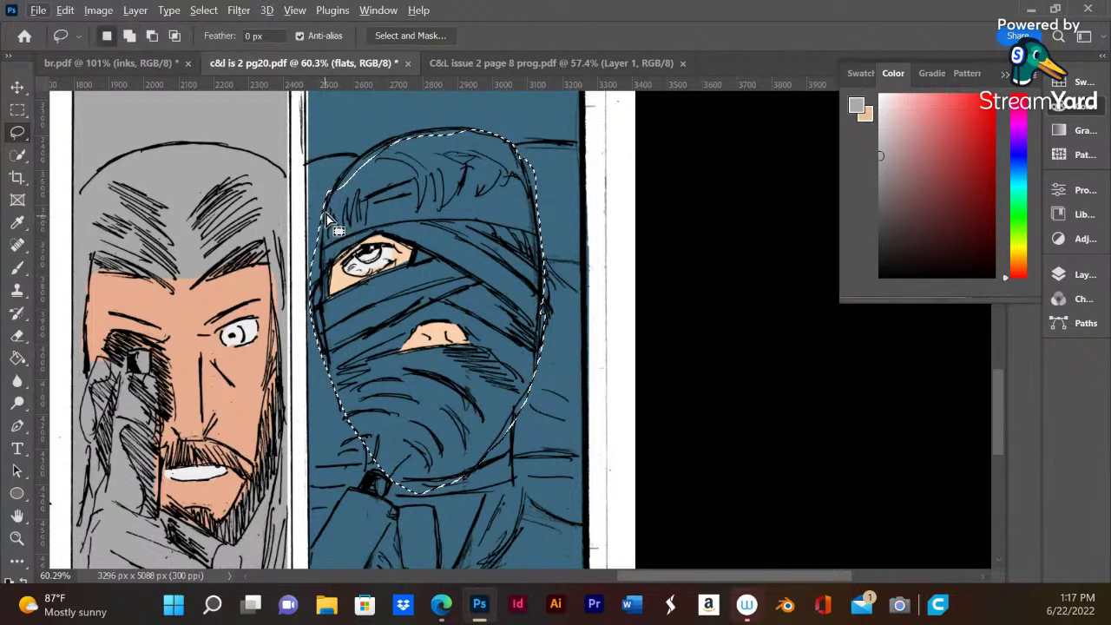
{"action": "mouse_move", "coordinate": [338, 226]}
{"action": "left_mouse_down"}
{"action": "mouse_move", "coordinate": [314, 304]}
{"action": "mouse_move", "coordinate": [334, 169]}
{"action": "mouse_move", "coordinate": [314, 365]}
{"action": "mouse_move", "coordinate": [296, 317]}
{"action": "left_mouse_up"}
{"action": "left_click", "coordinate": [17, 358]}
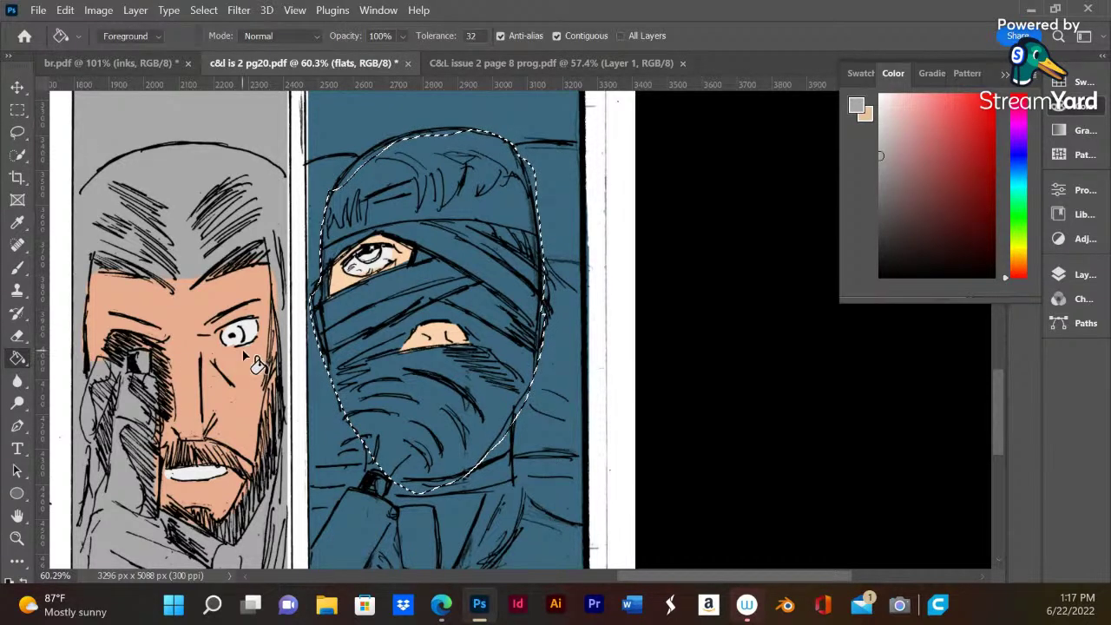
{"action": "left_click", "coordinate": [370, 404]}
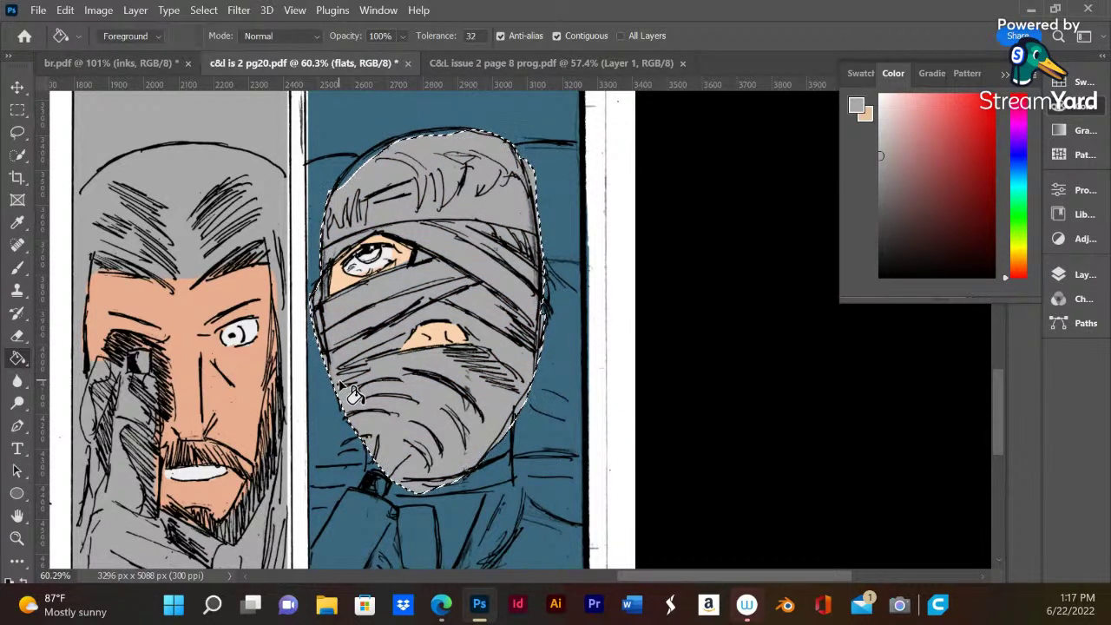
{"action": "key", "text": "ctrl+d"}
- Lasso the bandaged figure's chin area above the dark object, fill it with a muted purple and deselect
{"action": "key", "text": "l"}
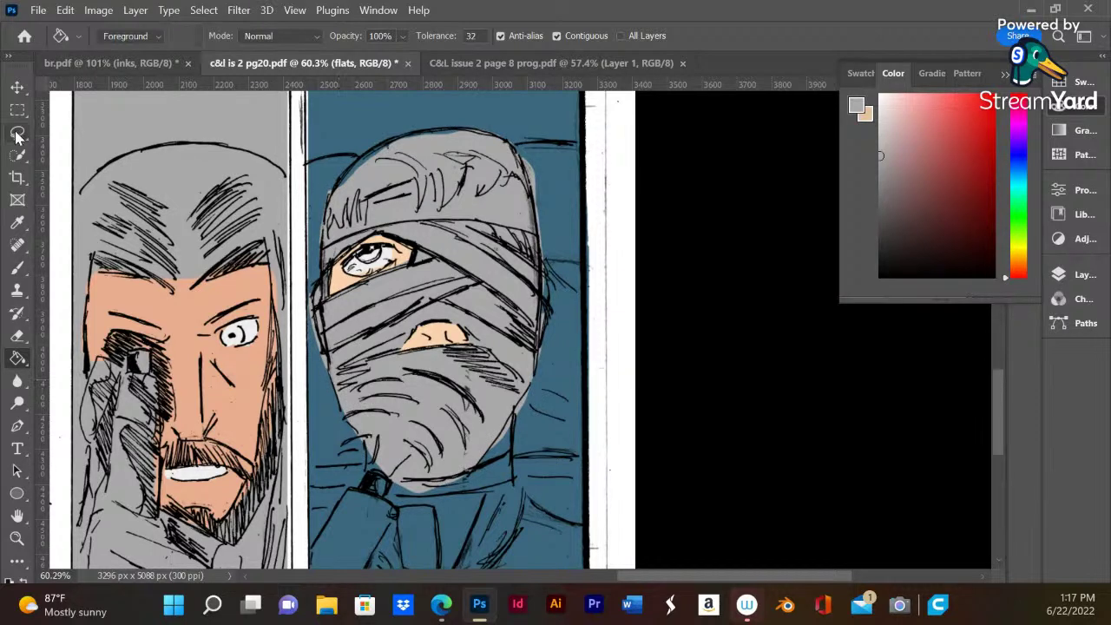
{"action": "mouse_move", "coordinate": [365, 476]}
{"action": "left_mouse_down"}
{"action": "mouse_move", "coordinate": [343, 425]}
{"action": "mouse_move", "coordinate": [366, 387]}
{"action": "mouse_move", "coordinate": [409, 369]}
{"action": "mouse_move", "coordinate": [490, 415]}
{"action": "mouse_move", "coordinate": [473, 446]}
{"action": "mouse_move", "coordinate": [409, 473]}
{"action": "mouse_move", "coordinate": [386, 502]}
{"action": "mouse_move", "coordinate": [386, 481]}
{"action": "mouse_move", "coordinate": [362, 481]}
{"action": "mouse_move", "coordinate": [345, 460]}
{"action": "left_mouse_up"}
{"action": "left_click_drag", "start_coordinate": [1004, 259], "coordinate": [1004, 124]}
{"action": "mouse_move", "coordinate": [927, 158]}
{"action": "left_mouse_down"}
{"action": "mouse_move", "coordinate": [934, 143]}
{"action": "mouse_move", "coordinate": [914, 157]}
{"action": "left_mouse_up"}
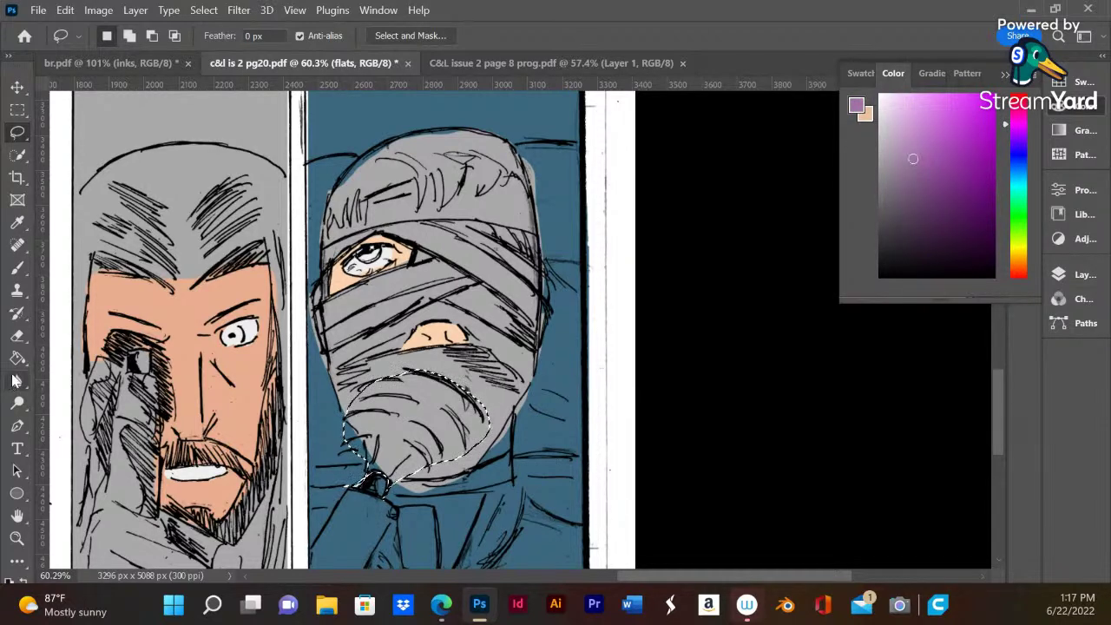
{"action": "key", "text": "g"}
{"action": "left_click", "coordinate": [389, 475]}
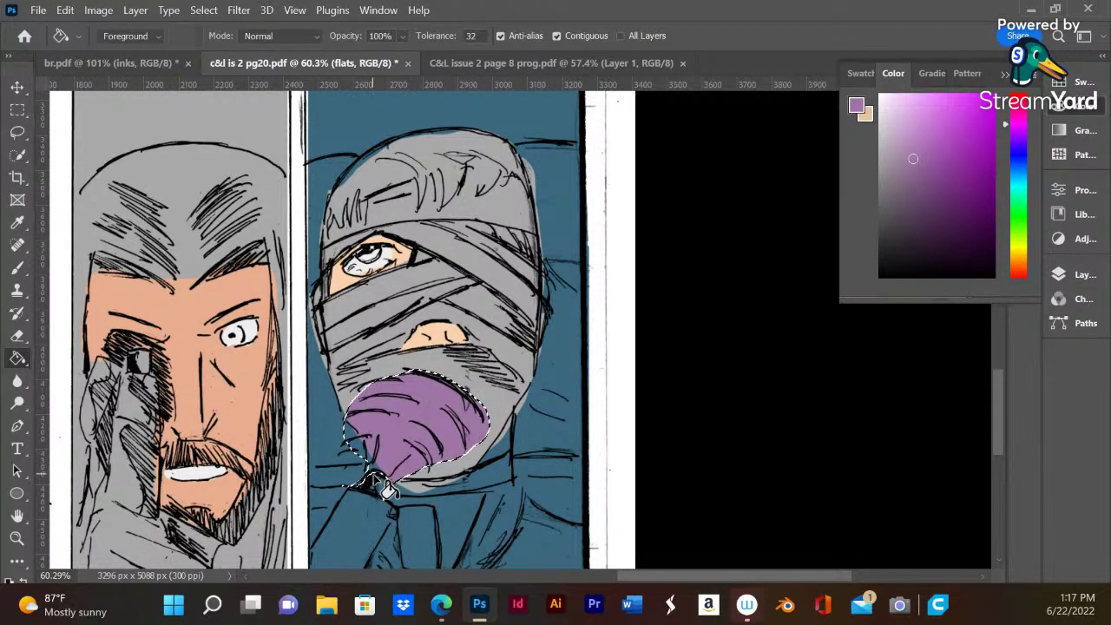
{"action": "key", "text": "ctrl+d"}
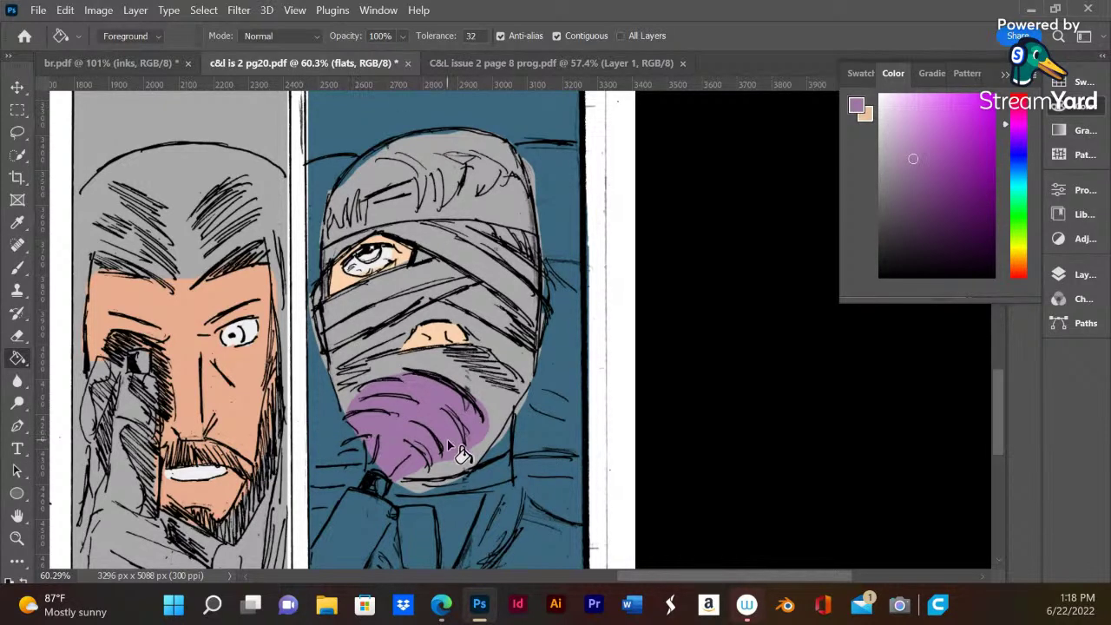
- Clean up the bandaged head's edges with the Brush, using sampled background blue outside the outline and sampled gray along the jaw
{"action": "left_click", "coordinate": [18, 268]}
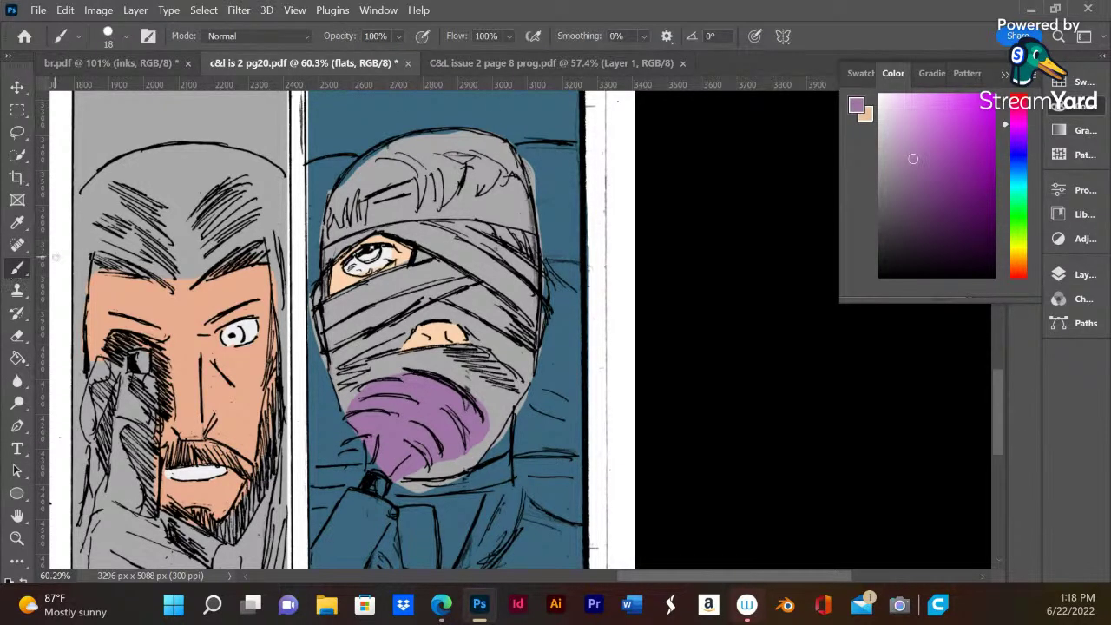
{"action": "left_click", "coordinate": [551, 363], "text": "alt"}
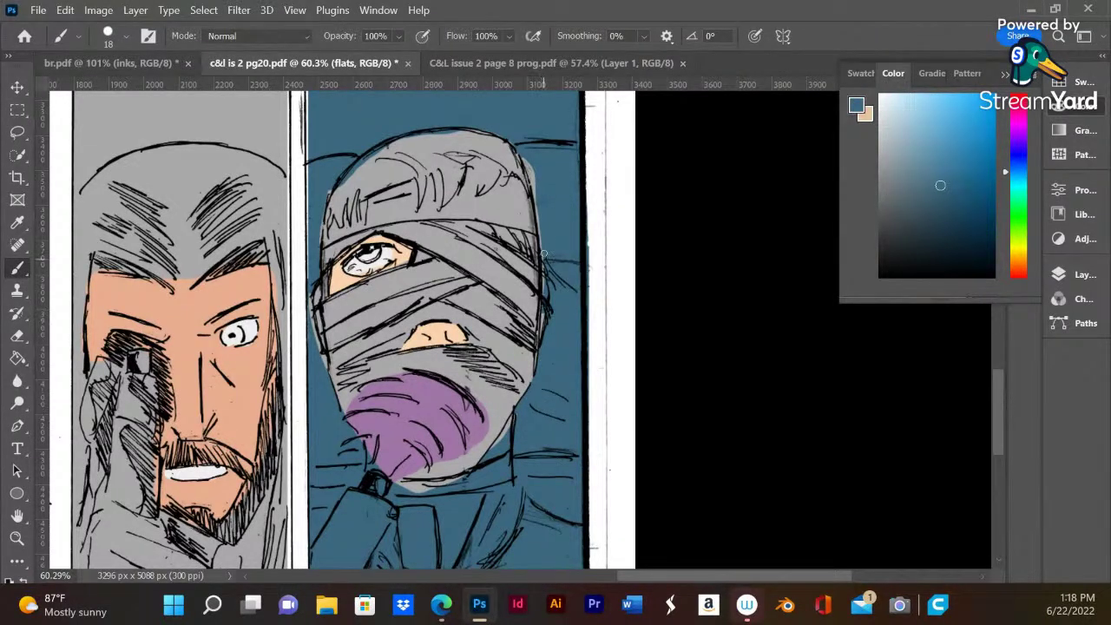
{"action": "left_click_drag", "start_coordinate": [526, 160], "coordinate": [538, 234]}
{"action": "left_click", "coordinate": [510, 396], "text": "alt"}
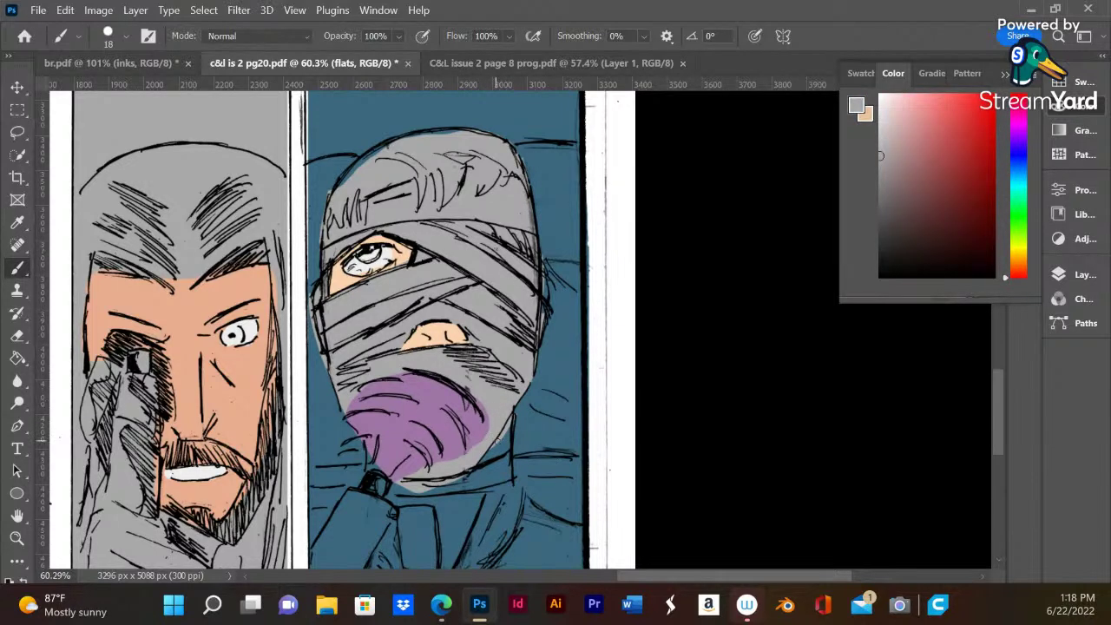
{"action": "left_click_drag", "start_coordinate": [508, 417], "coordinate": [496, 438]}
{"action": "left_click", "coordinate": [321, 361], "text": "alt"}
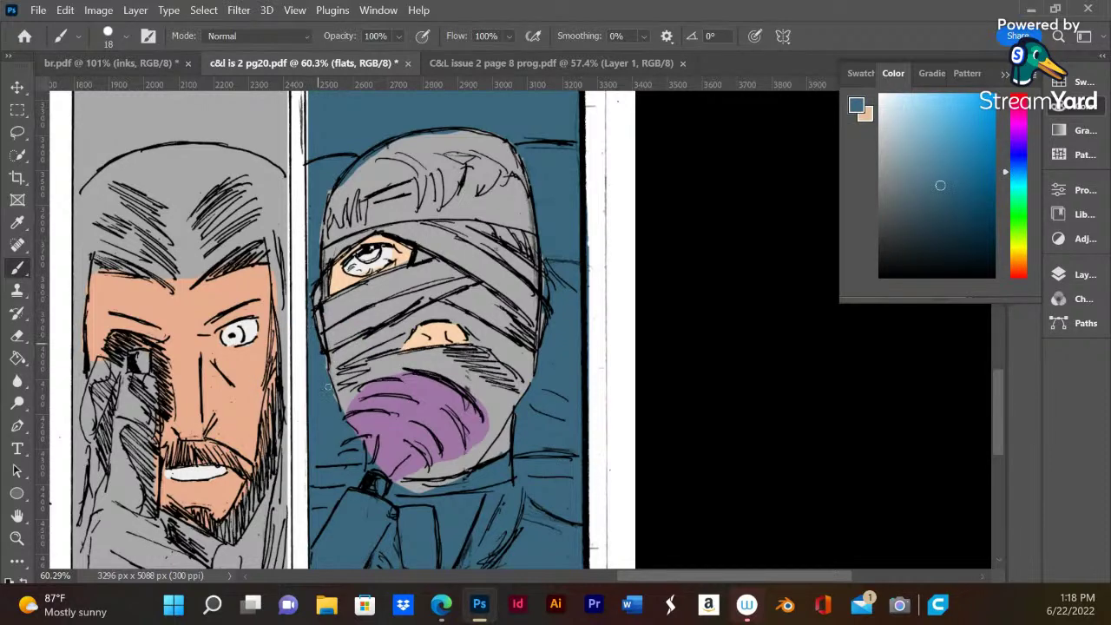
- Sample the blond hair yellow from the bed panel, lasso the top of the bandaged head, fill it yellow and deselect
{"action": "scroll", "coordinate": [331, 403], "scroll_direction": "down", "scroll_amount": 5}
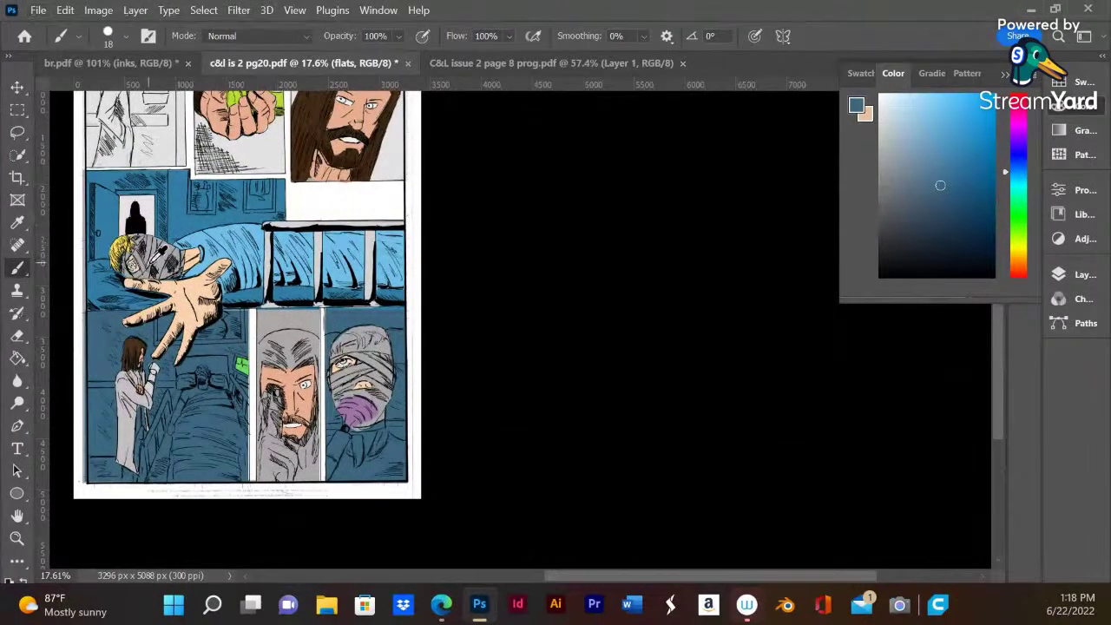
{"action": "left_click", "coordinate": [123, 243], "text": "alt"}
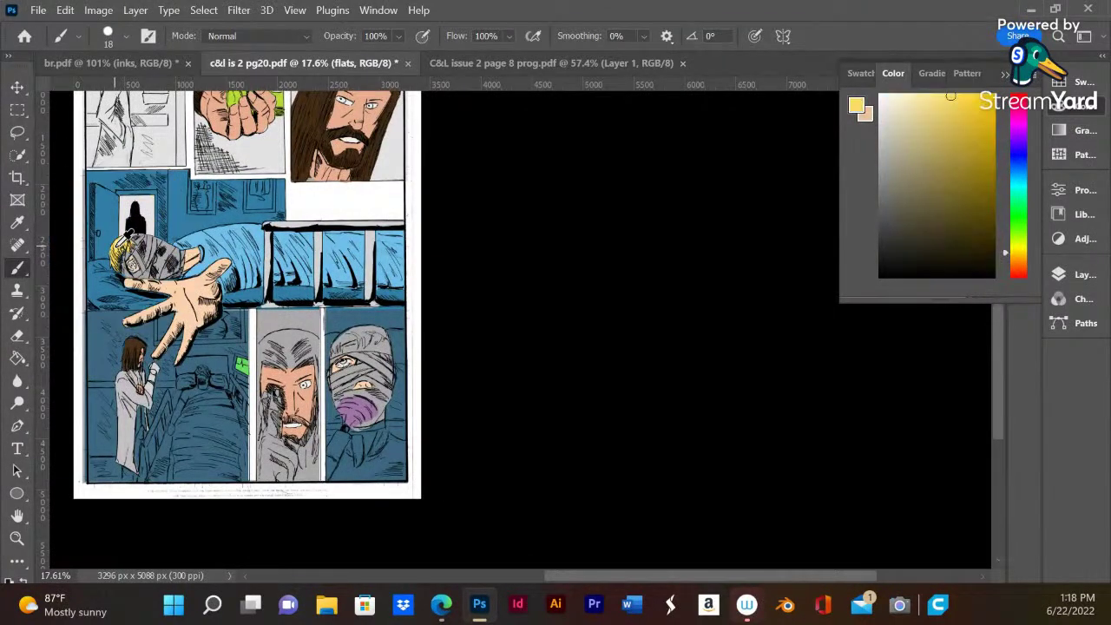
{"action": "scroll", "coordinate": [286, 364], "scroll_direction": "up", "scroll_amount": 5}
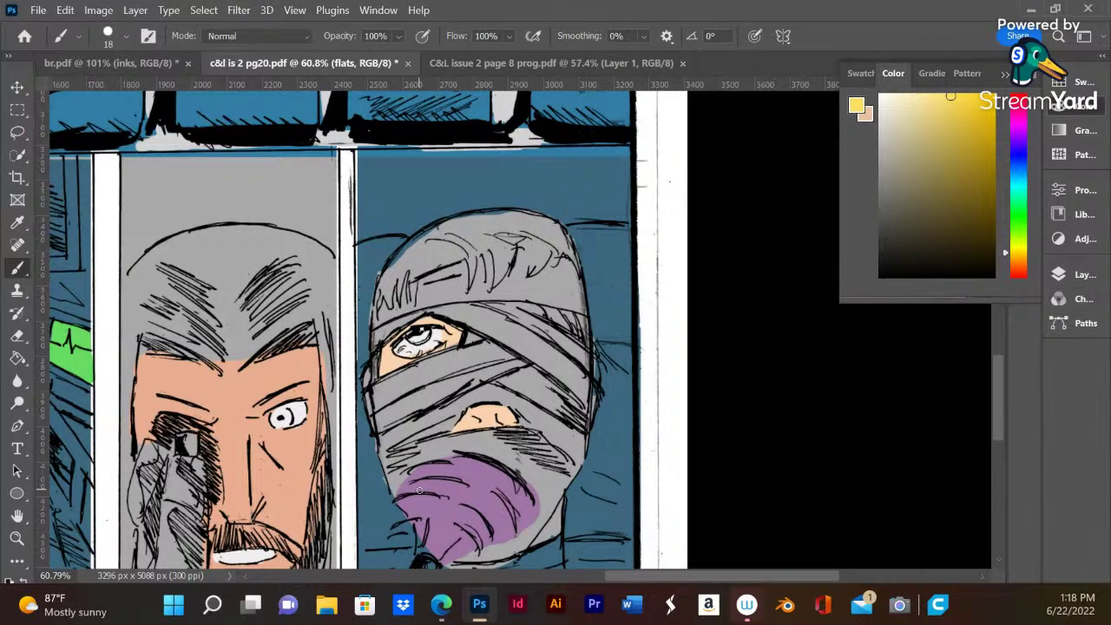
{"action": "scroll", "coordinate": [419, 490], "scroll_direction": "down", "scroll_amount": 2}
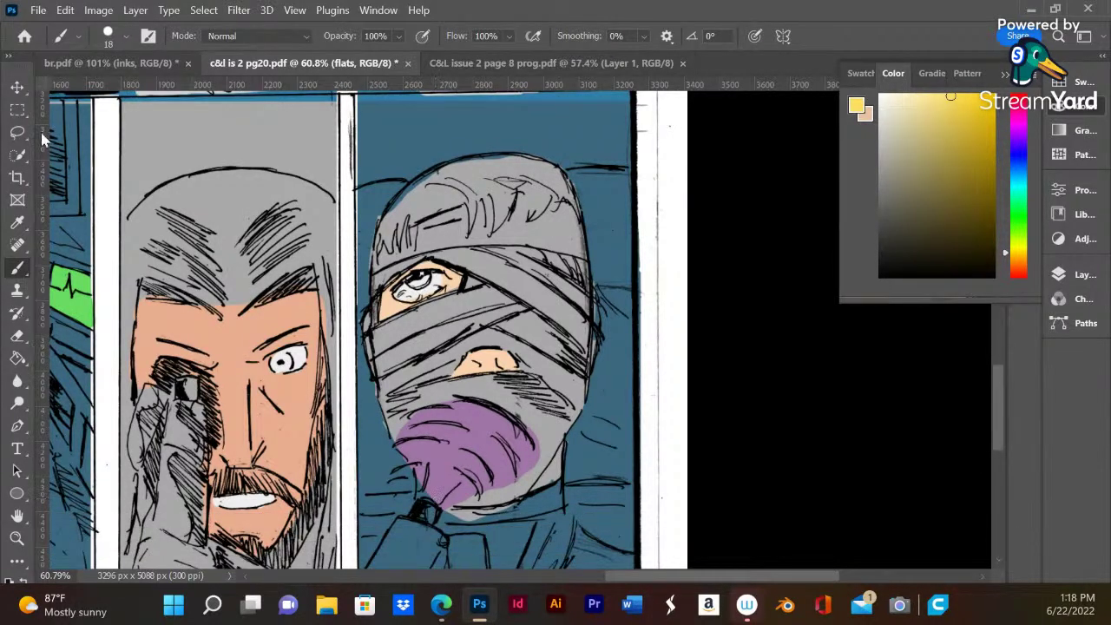
{"action": "key", "text": "l"}
{"action": "mouse_move", "coordinate": [365, 211]}
{"action": "left_mouse_down"}
{"action": "mouse_move", "coordinate": [550, 119]}
{"action": "mouse_move", "coordinate": [519, 245]}
{"action": "mouse_move", "coordinate": [377, 269]}
{"action": "mouse_move", "coordinate": [365, 224]}
{"action": "left_mouse_up"}
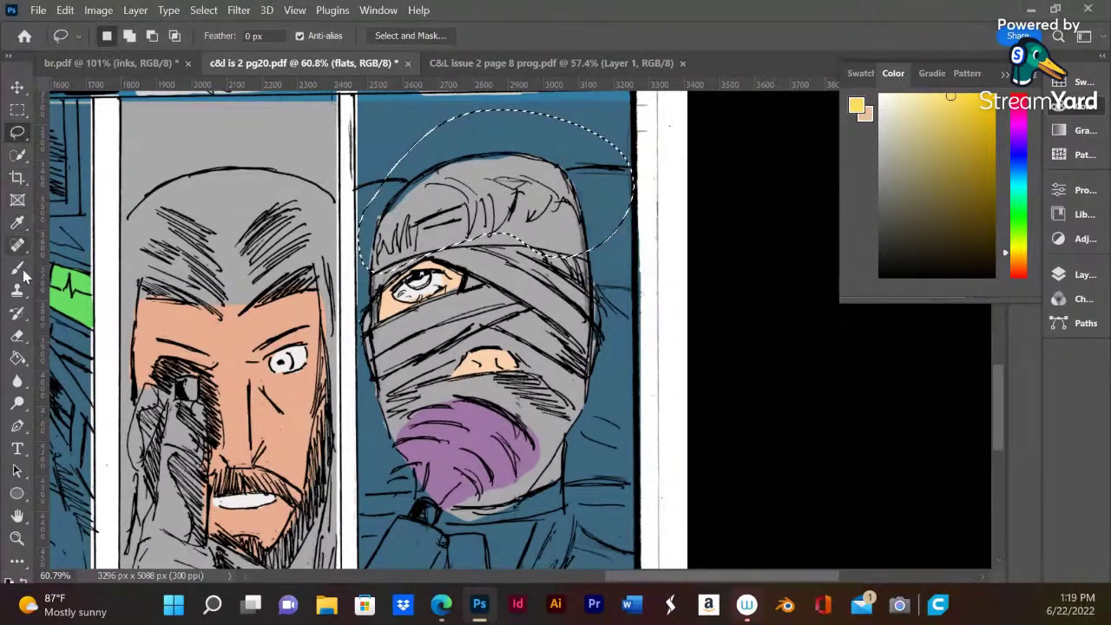
{"action": "left_click", "coordinate": [17, 356]}
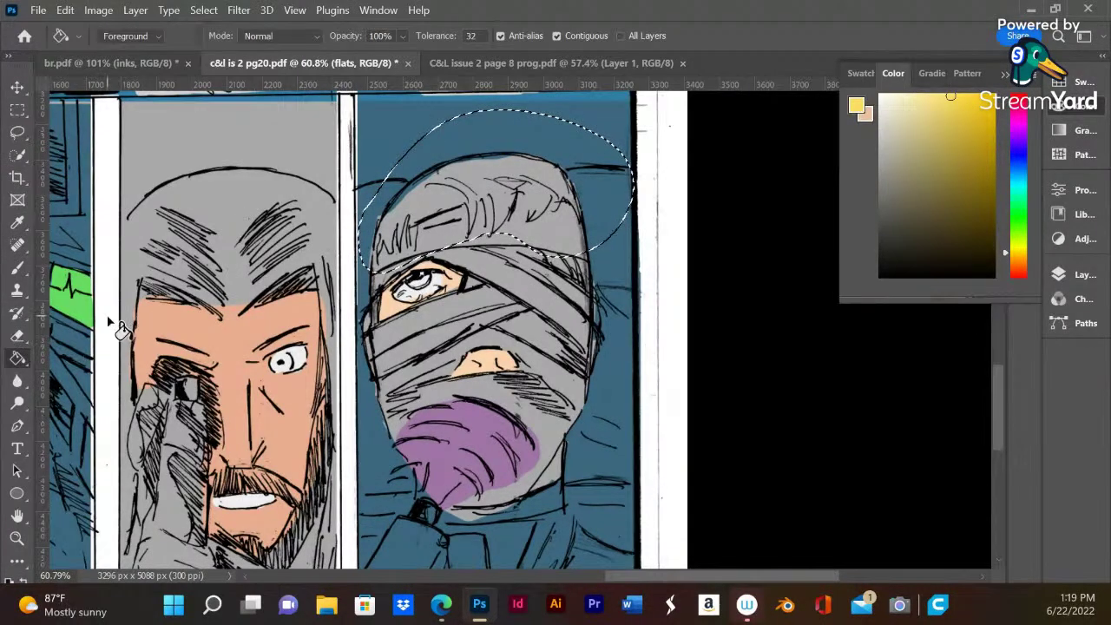
{"action": "left_click", "coordinate": [425, 198]}
{"action": "key", "text": "ctrl+d"}
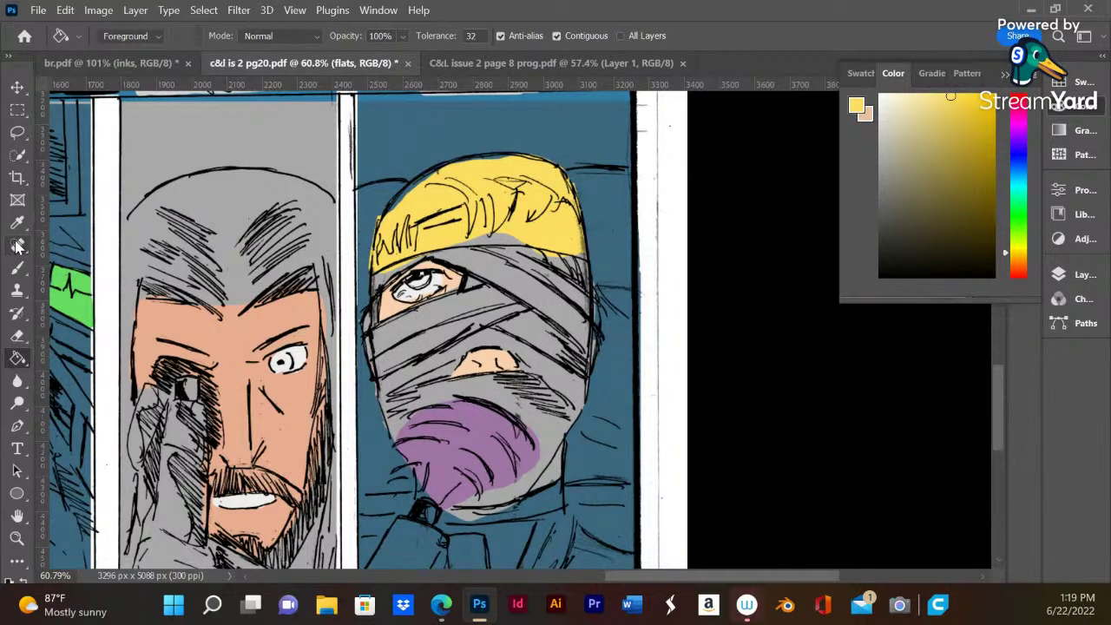
- Paint sampled bandage gray over the yellow on the forehead below the hair strands, across to the head's far edge
{"action": "left_click", "coordinate": [17, 268]}
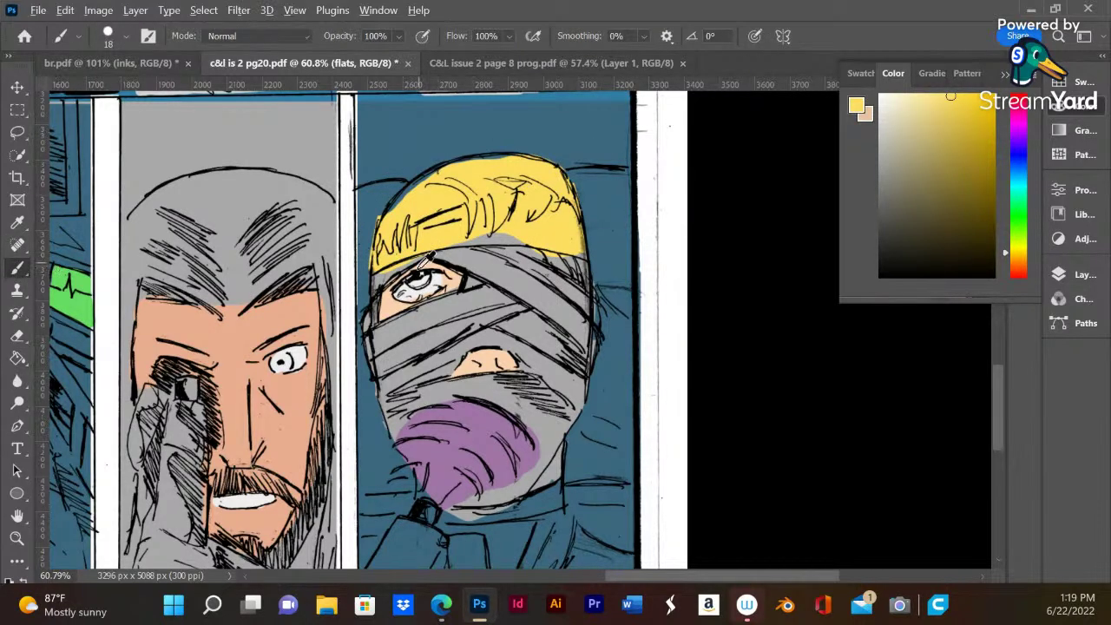
{"action": "left_click", "coordinate": [448, 299], "text": "alt"}
{"action": "mouse_move", "coordinate": [463, 215]}
{"action": "left_mouse_down"}
{"action": "mouse_move", "coordinate": [460, 255]}
{"action": "mouse_move", "coordinate": [463, 231]}
{"action": "mouse_move", "coordinate": [447, 248]}
{"action": "mouse_move", "coordinate": [443, 228]}
{"action": "mouse_move", "coordinate": [436, 237]}
{"action": "mouse_move", "coordinate": [430, 227]}
{"action": "mouse_move", "coordinate": [410, 234]}
{"action": "mouse_move", "coordinate": [383, 253]}
{"action": "left_mouse_up"}
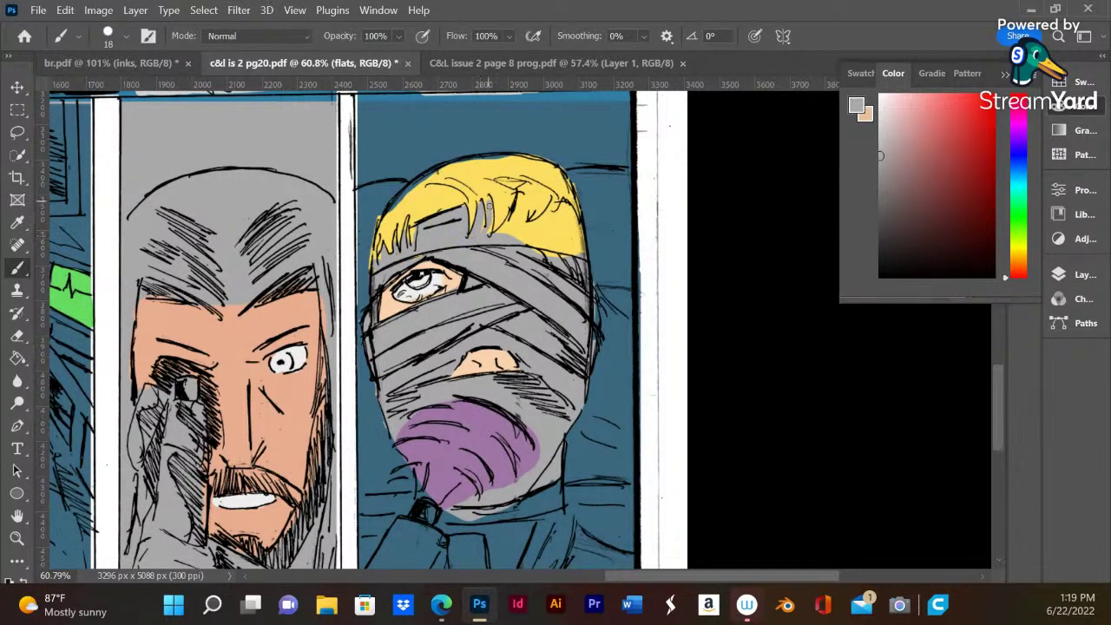
{"action": "mouse_move", "coordinate": [518, 208]}
{"action": "left_mouse_down"}
{"action": "mouse_move", "coordinate": [511, 239]}
{"action": "mouse_move", "coordinate": [515, 208]}
{"action": "mouse_move", "coordinate": [509, 221]}
{"action": "mouse_move", "coordinate": [522, 213]}
{"action": "mouse_move", "coordinate": [548, 208]}
{"action": "left_mouse_up"}
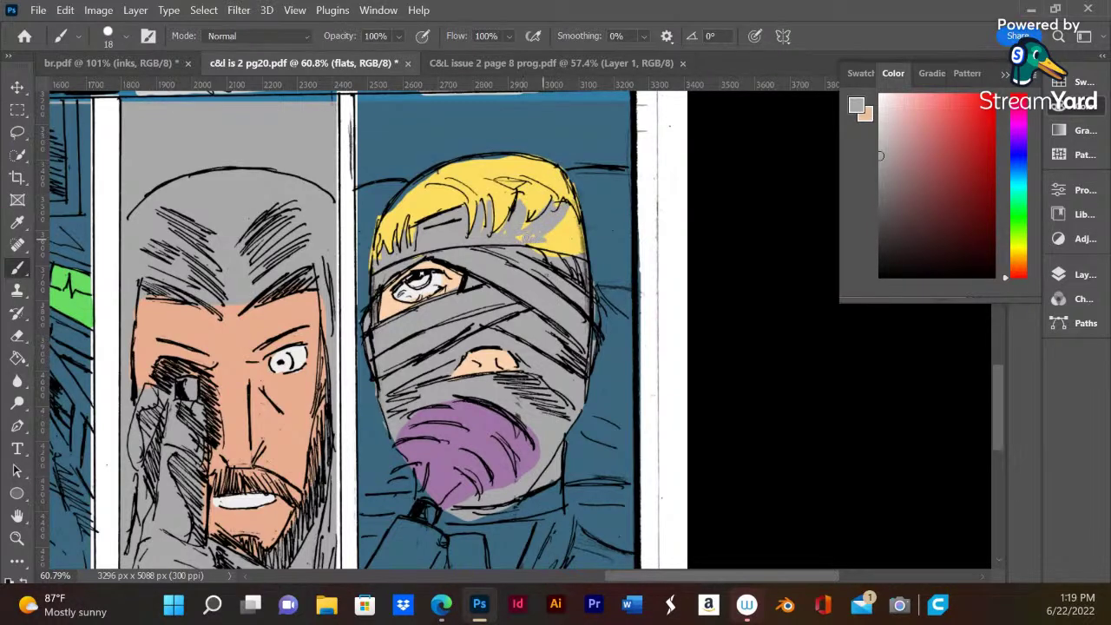
{"action": "mouse_move", "coordinate": [545, 249]}
{"action": "left_mouse_down"}
{"action": "mouse_move", "coordinate": [552, 262]}
{"action": "mouse_move", "coordinate": [571, 215]}
{"action": "mouse_move", "coordinate": [578, 252]}
{"action": "mouse_move", "coordinate": [577, 232]}
{"action": "left_mouse_up"}
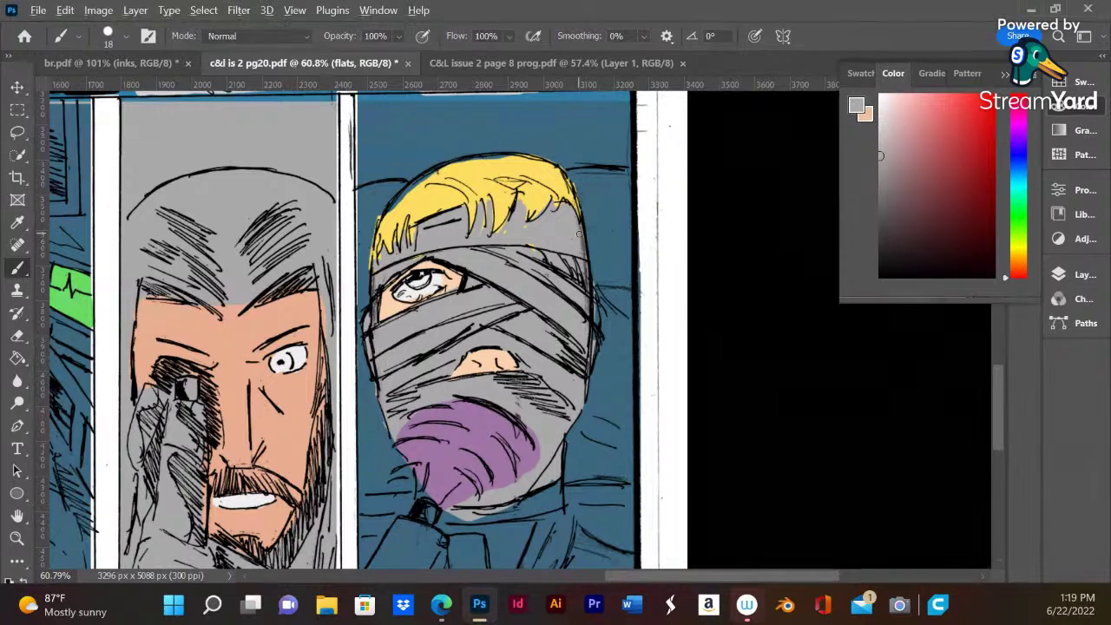
- Examine the whole of page 20, then look over the colored panels in the issue 2 page 8 document
{"action": "scroll", "coordinate": [579, 233], "scroll_direction": "down", "scroll_amount": 4}
{"action": "scroll", "coordinate": [579, 233], "scroll_direction": "down", "scroll_amount": 4}
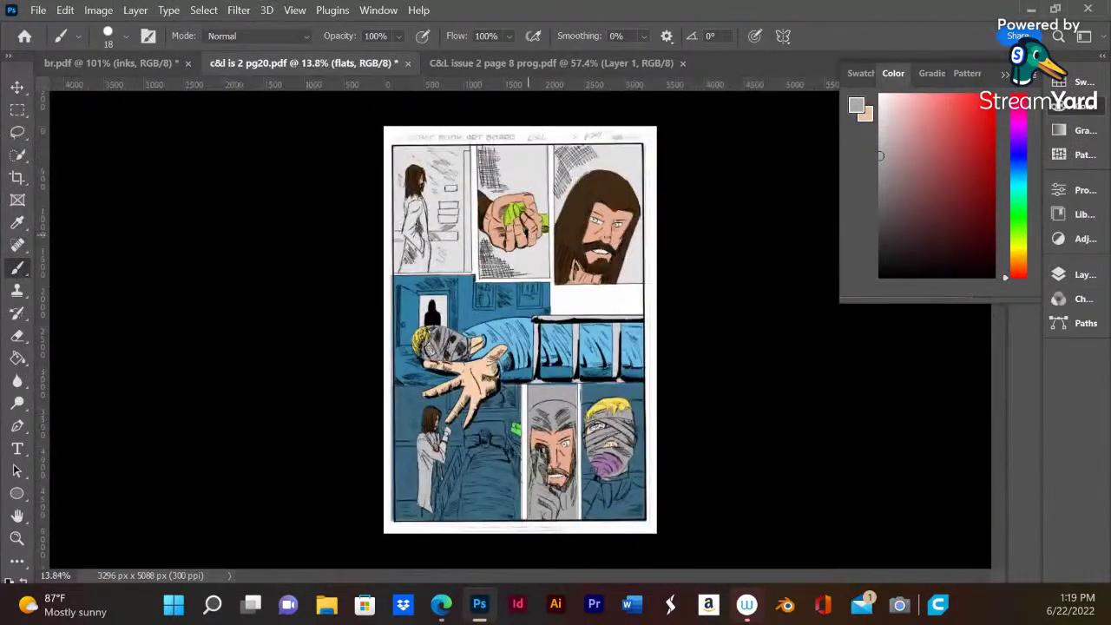
{"action": "scroll", "coordinate": [528, 182], "scroll_direction": "up", "scroll_amount": 2}
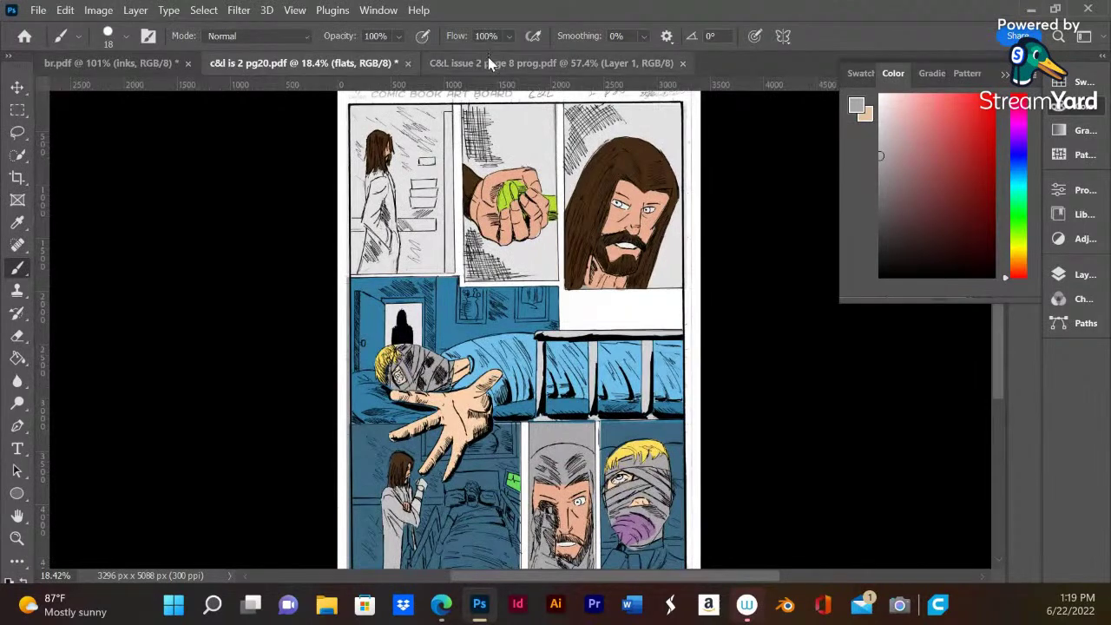
{"action": "left_click", "coordinate": [488, 57]}
{"action": "scroll", "coordinate": [451, 182], "scroll_direction": "down", "scroll_amount": 1}
{"action": "scroll", "coordinate": [457, 177], "scroll_direction": "down", "scroll_amount": 1}
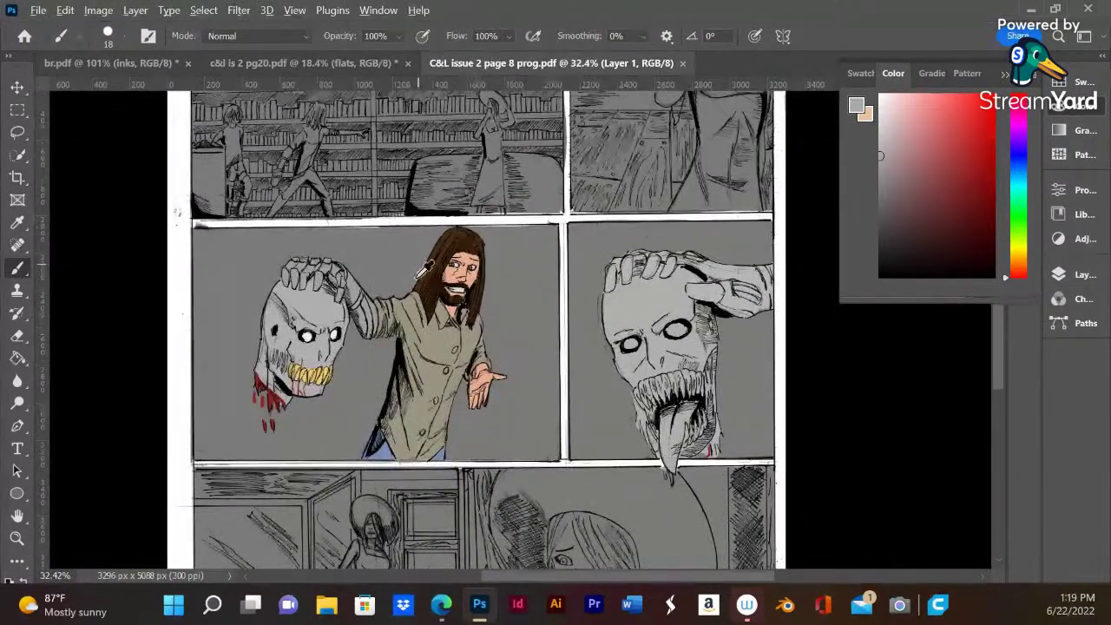
{"action": "scroll", "coordinate": [429, 284], "scroll_direction": "down", "scroll_amount": 1}
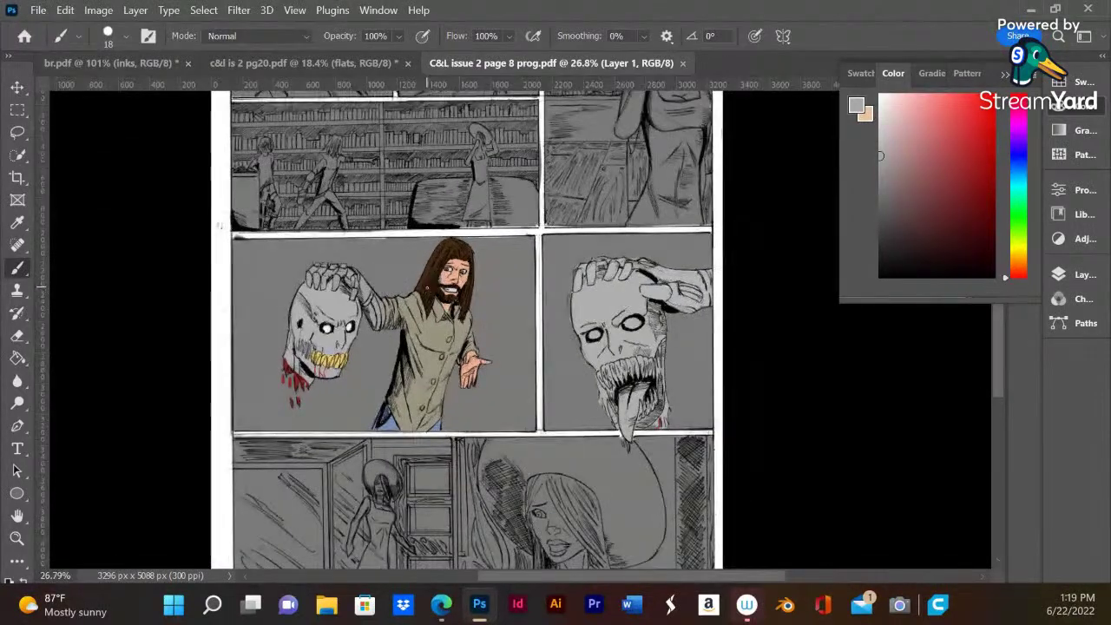
{"action": "scroll", "coordinate": [430, 284], "scroll_direction": "down", "scroll_amount": 1}
{"action": "scroll", "coordinate": [427, 282], "scroll_direction": "up", "scroll_amount": 1}
{"action": "scroll", "coordinate": [427, 282], "scroll_direction": "up", "scroll_amount": 2}
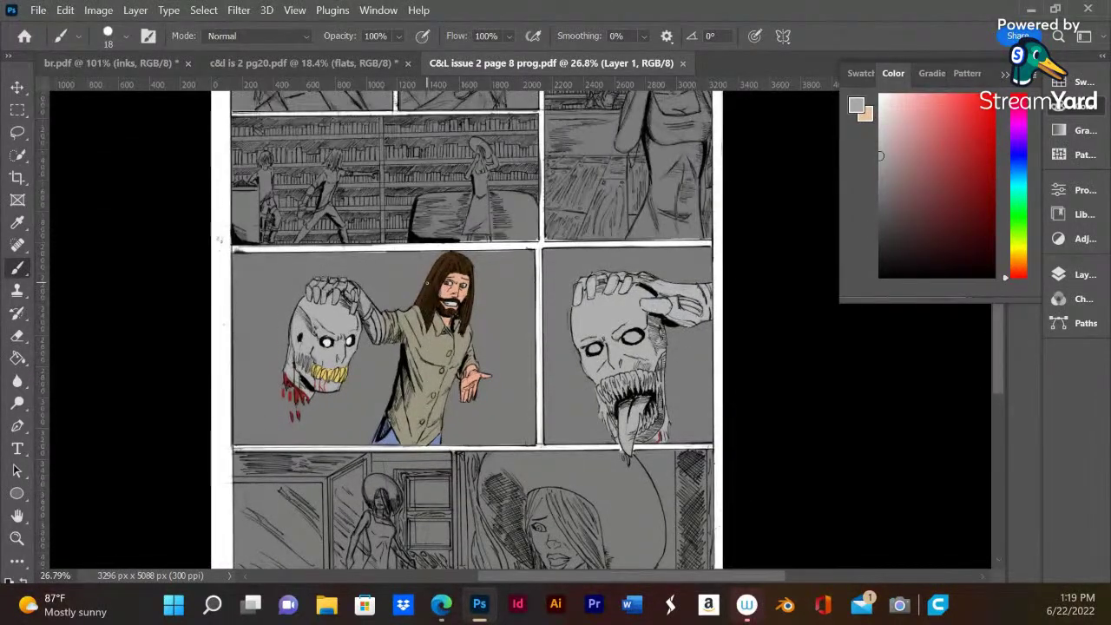
- Return to the page 20 document and unlock its inks layer
{"action": "left_click", "coordinate": [310, 63]}
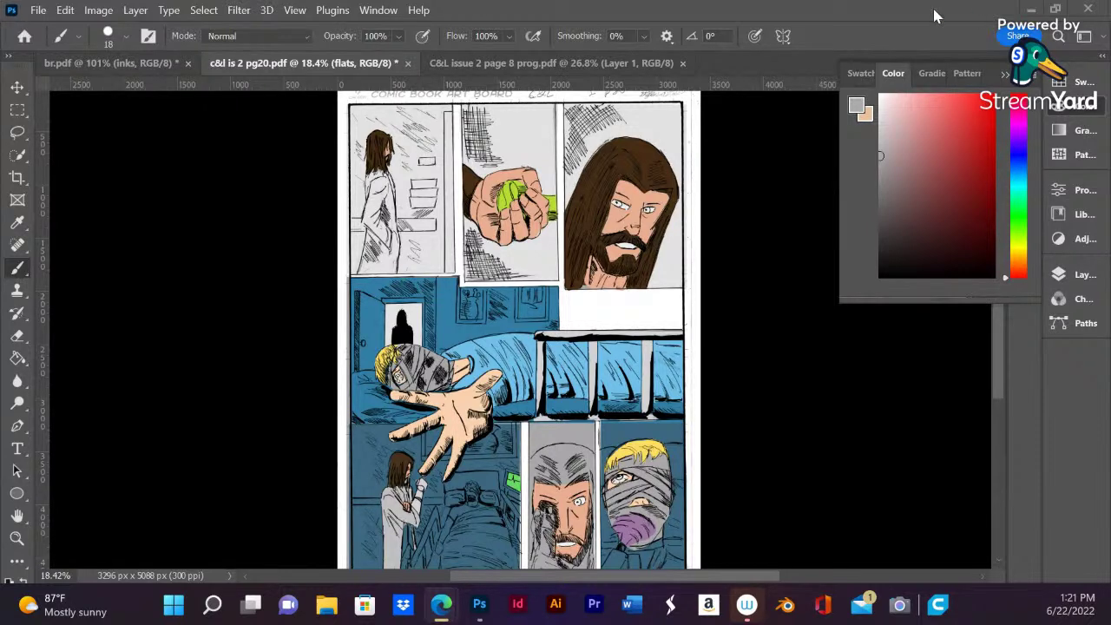
{"action": "scroll", "coordinate": [576, 141], "scroll_direction": "up", "scroll_amount": 2}
{"action": "scroll", "coordinate": [576, 140], "scroll_direction": "up", "scroll_amount": 4}
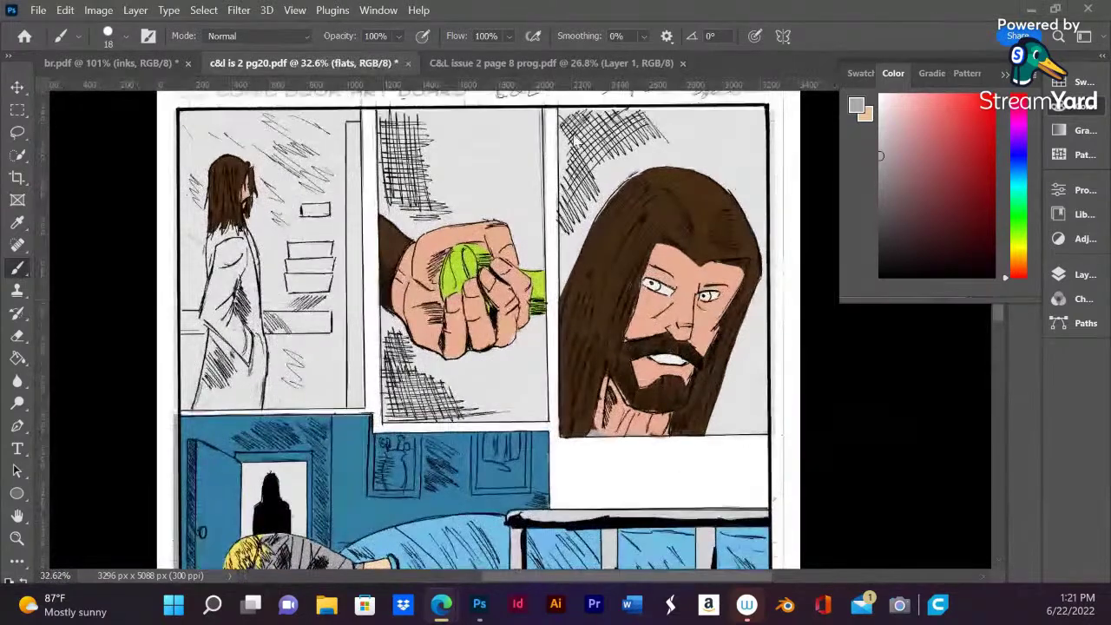
{"action": "scroll", "coordinate": [577, 141], "scroll_direction": "down", "scroll_amount": 1}
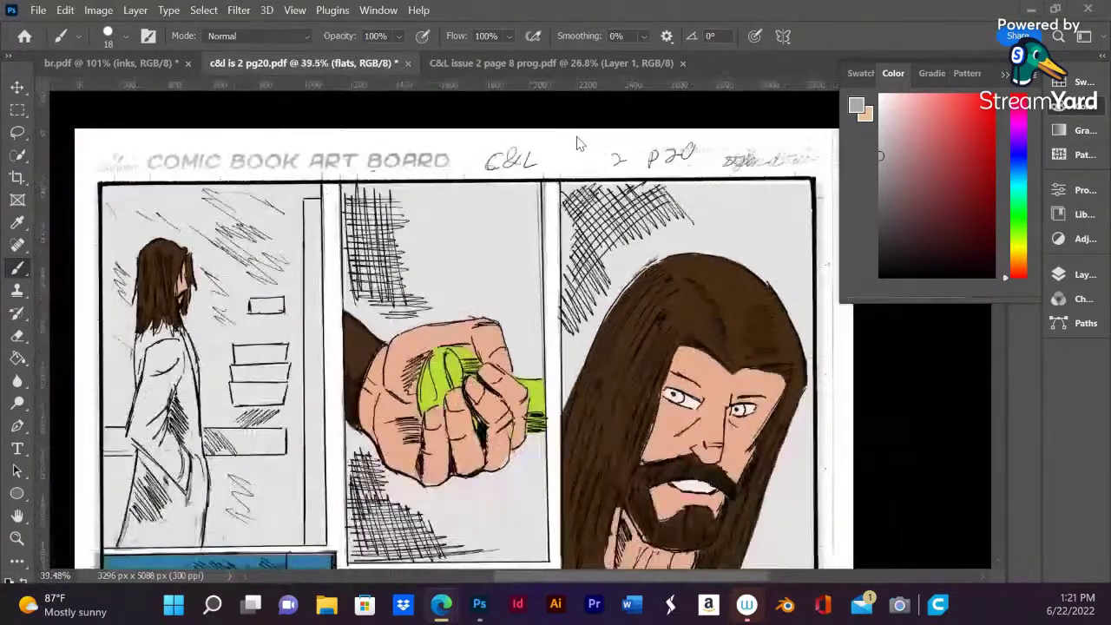
{"action": "left_click", "coordinate": [1059, 274]}
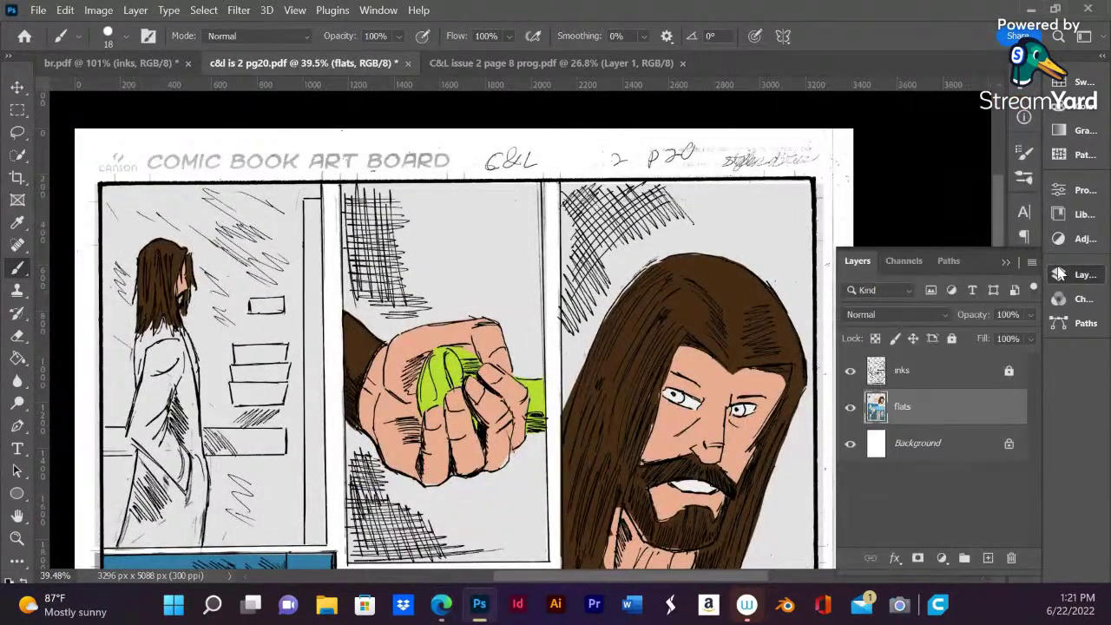
{"action": "left_click", "coordinate": [935, 375]}
{"action": "left_click", "coordinate": [950, 338]}
- Erase the printed art board header and handwritten notes above the top panels with the Eraser at 111 px
{"action": "left_click", "coordinate": [17, 337]}
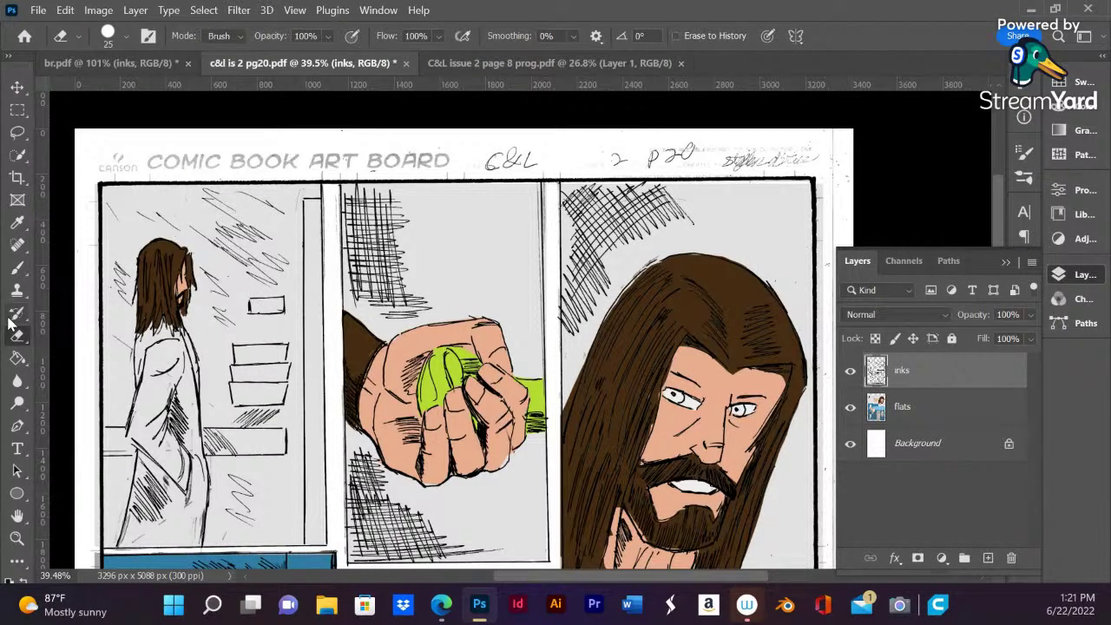
{"action": "right_click", "coordinate": [179, 333]}
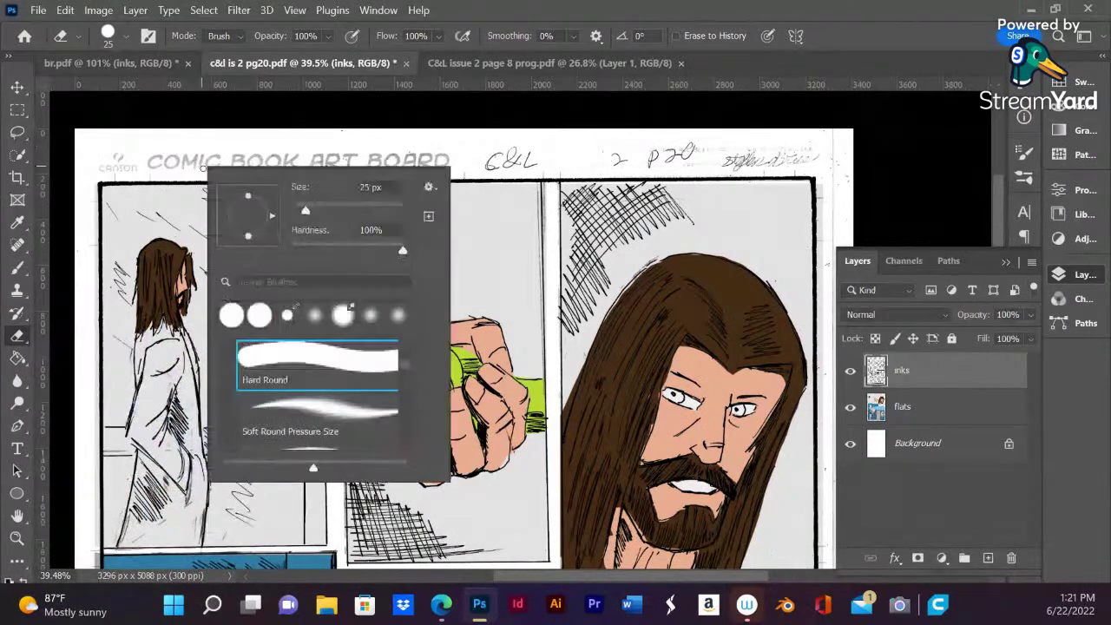
{"action": "left_click_drag", "start_coordinate": [310, 213], "coordinate": [354, 213]}
{"action": "left_click_drag", "start_coordinate": [165, 163], "coordinate": [247, 163]}
{"action": "mouse_move", "coordinate": [121, 163]}
{"action": "left_mouse_down"}
{"action": "mouse_move", "coordinate": [547, 158]}
{"action": "mouse_move", "coordinate": [401, 147]}
{"action": "mouse_move", "coordinate": [827, 156]}
{"action": "left_mouse_up"}
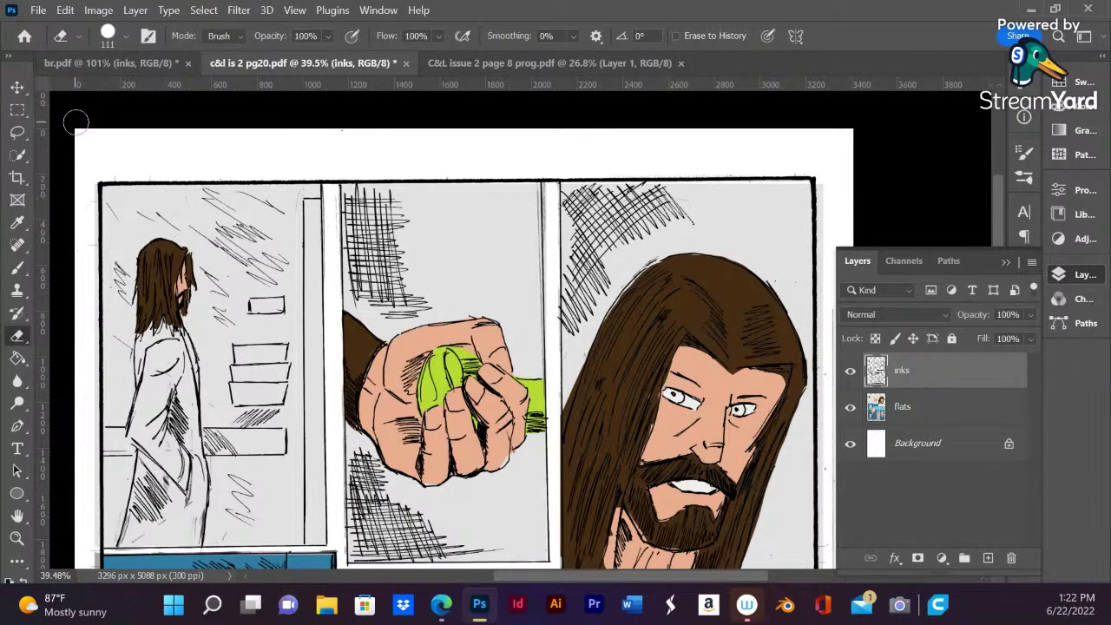
- Erase the stray mark along the first panel's upper border with the Eraser at 23 px, and lock the inks layer
{"action": "right_click", "coordinate": [207, 178]}
{"action": "left_click_drag", "start_coordinate": [367, 242], "coordinate": [318, 245]}
{"action": "left_click", "coordinate": [138, 174]}
{"action": "left_click", "coordinate": [951, 337]}
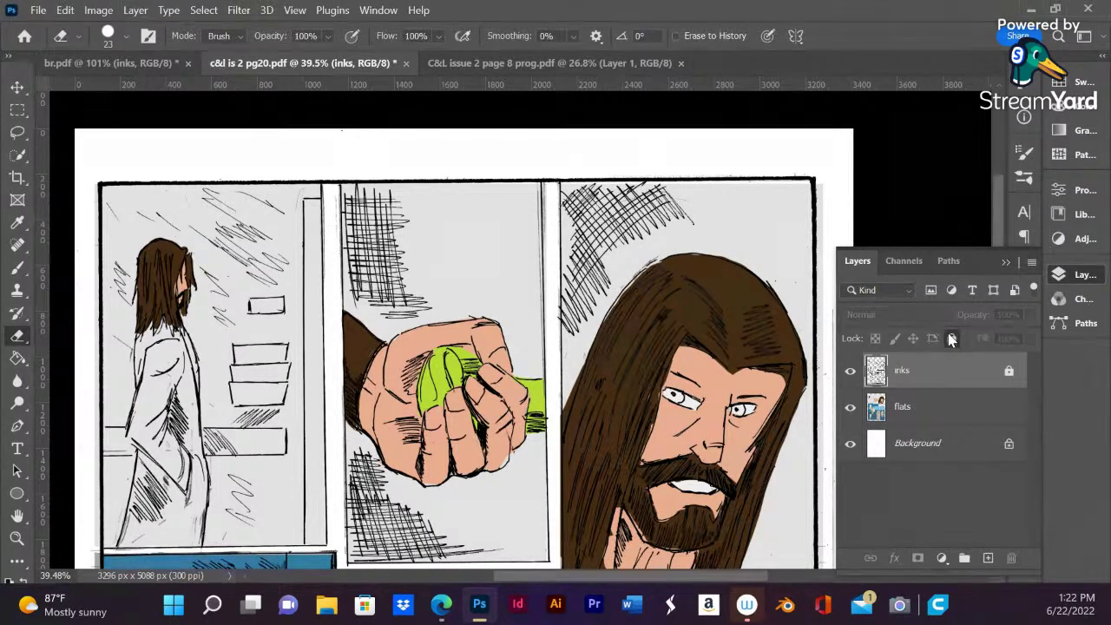
- Switch to the Brush on the flats layer and sample the dark brown of the man's hair in the third top panel
{"action": "scroll", "coordinate": [513, 333], "scroll_direction": "down", "scroll_amount": 4}
{"action": "scroll", "coordinate": [514, 333], "scroll_direction": "down", "scroll_amount": 5}
{"action": "scroll", "coordinate": [513, 321], "scroll_direction": "down", "scroll_amount": 2}
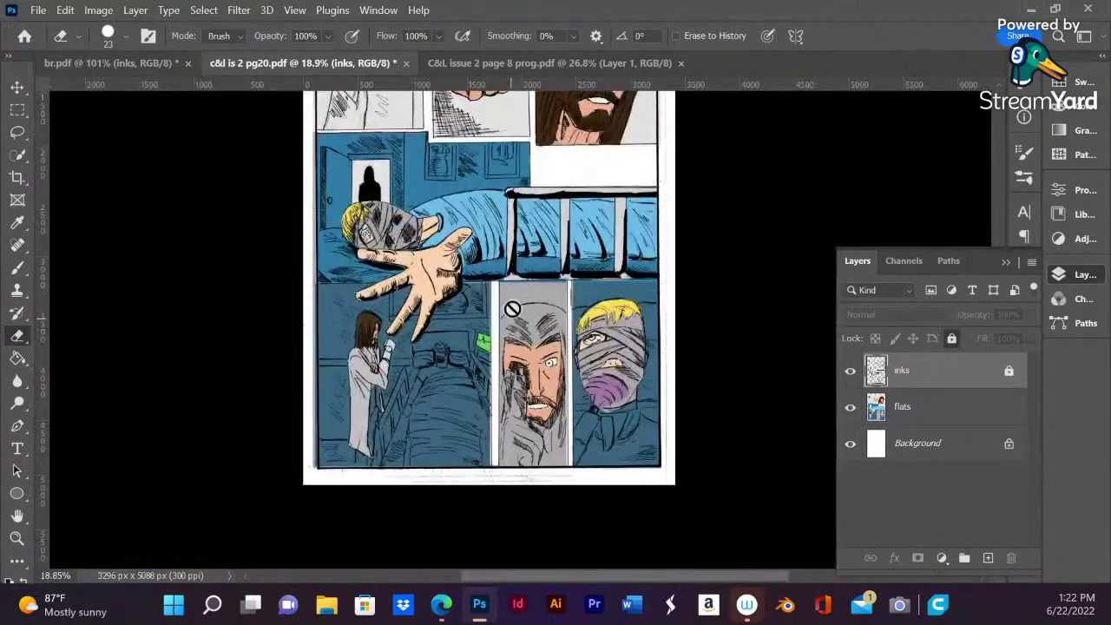
{"action": "scroll", "coordinate": [512, 295], "scroll_direction": "up", "scroll_amount": 3}
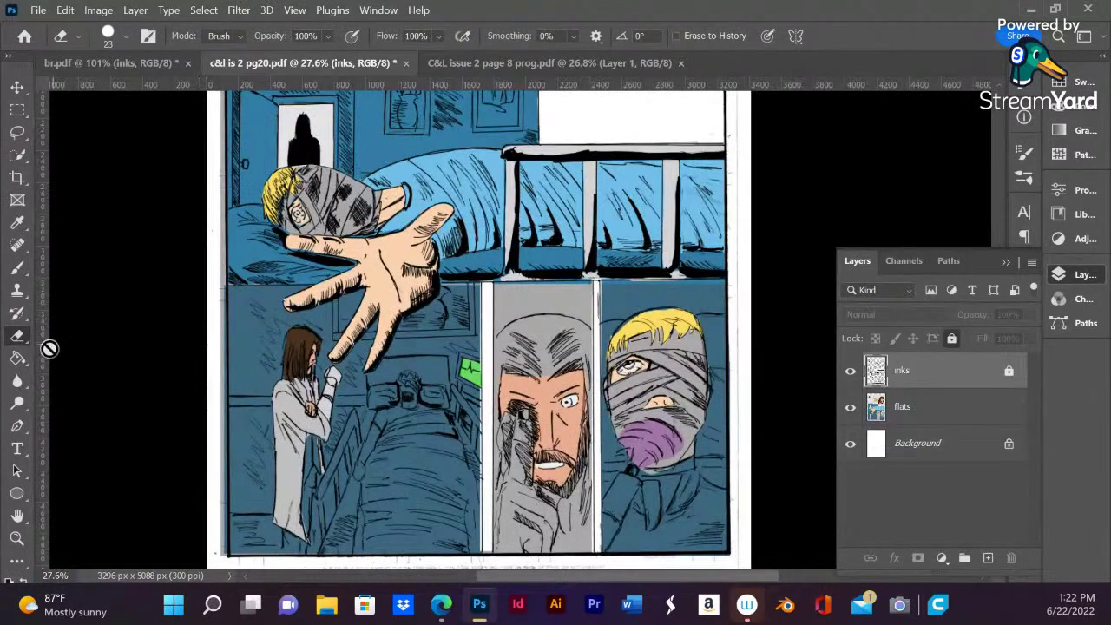
{"action": "left_click", "coordinate": [17, 267]}
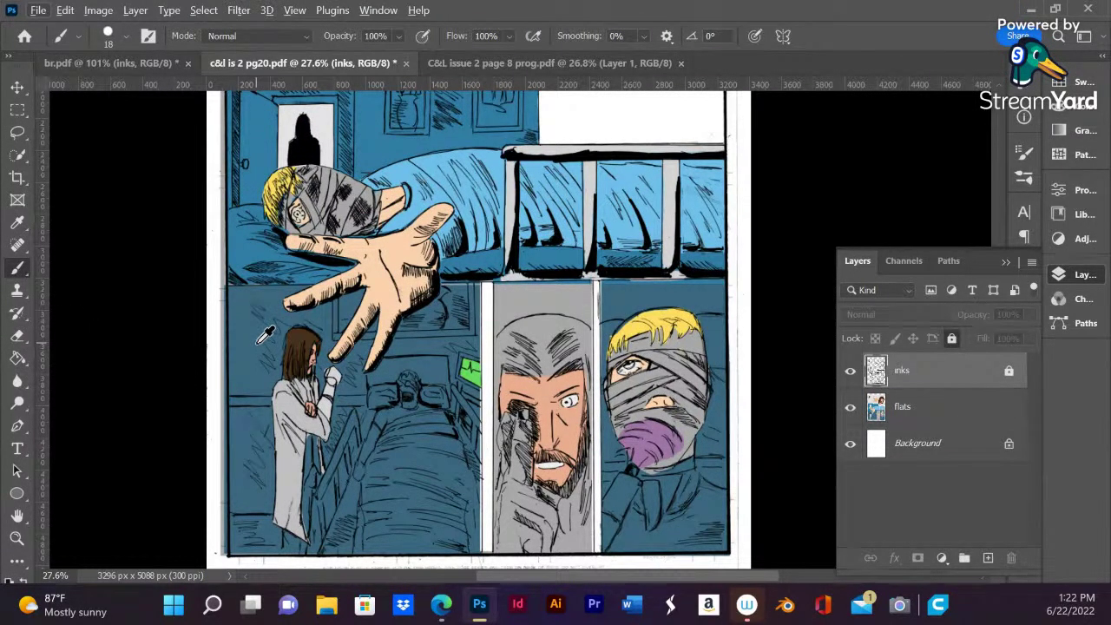
{"action": "scroll", "coordinate": [265, 334], "scroll_direction": "up", "scroll_amount": 3}
{"action": "scroll", "coordinate": [265, 330], "scroll_direction": "down", "scroll_amount": 3}
{"action": "scroll", "coordinate": [552, 262], "scroll_direction": "up", "scroll_amount": 1, "text": "alt"}
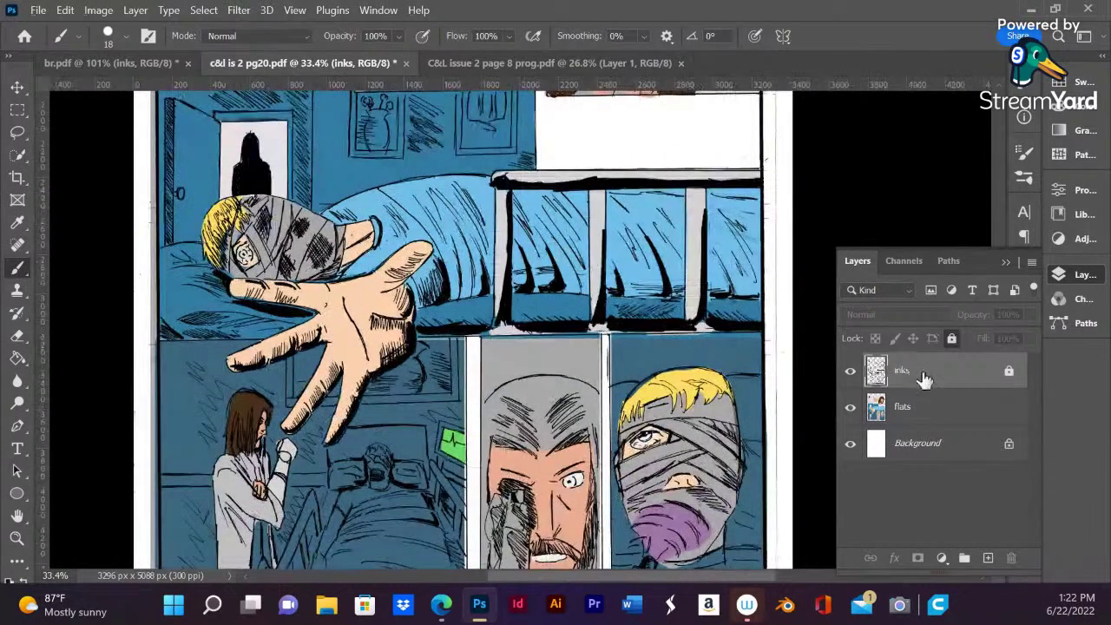
{"action": "left_click", "coordinate": [950, 404]}
{"action": "scroll", "coordinate": [566, 366], "scroll_direction": "down", "scroll_amount": 1, "text": "alt"}
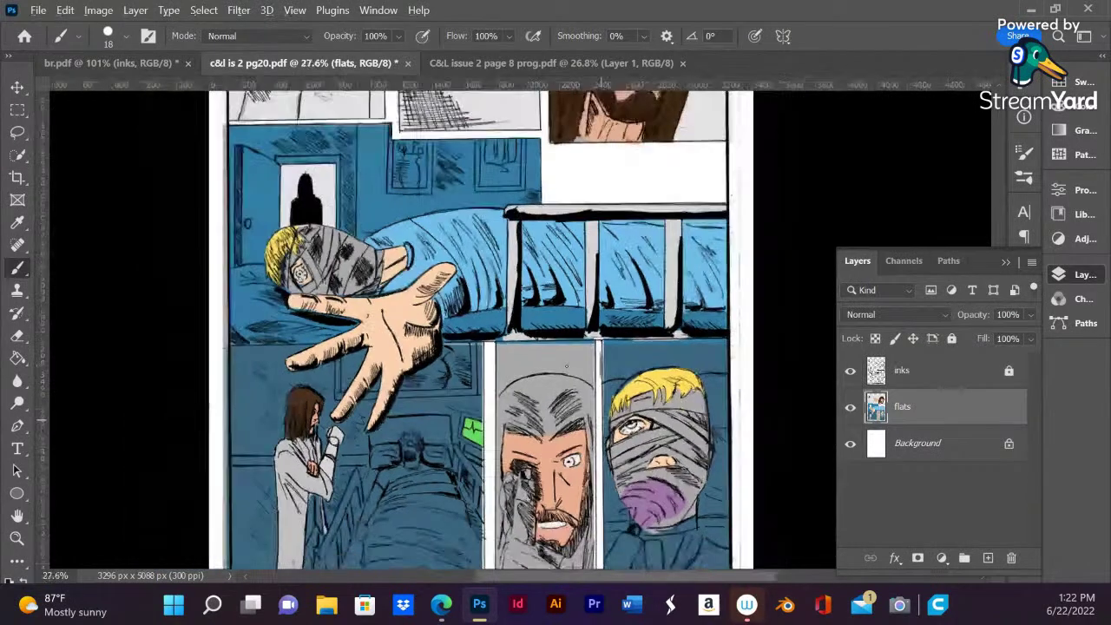
{"action": "scroll", "coordinate": [566, 365], "scroll_direction": "down", "scroll_amount": 2}
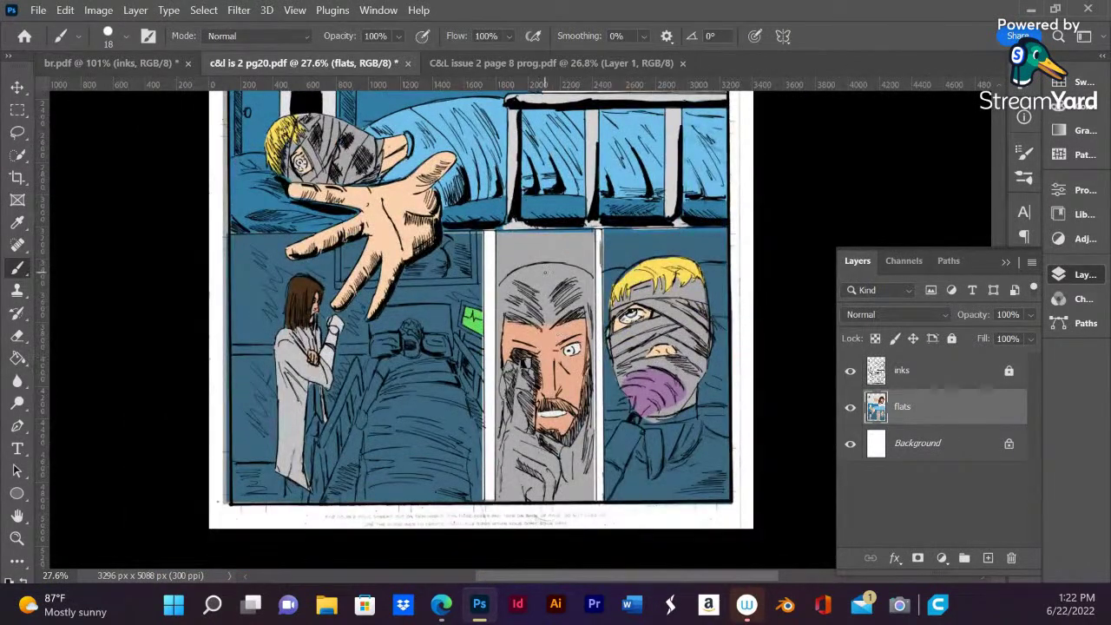
{"action": "scroll", "coordinate": [545, 274], "scroll_direction": "down", "scroll_amount": 2, "text": "alt"}
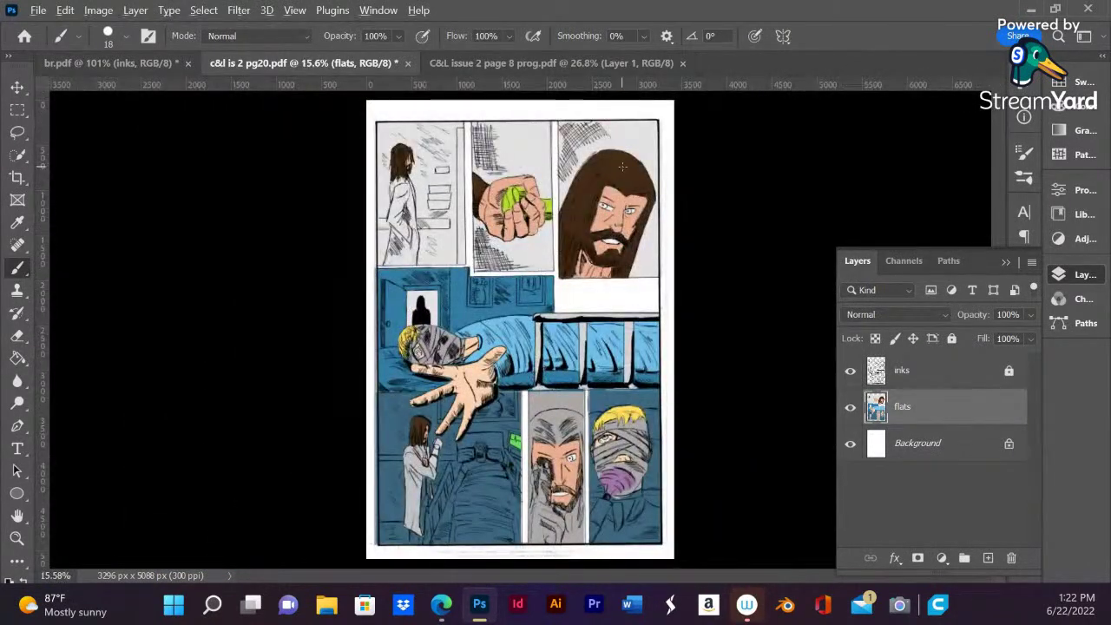
{"action": "left_click", "coordinate": [609, 174], "text": "alt"}
- Set the brush size to 55 px for the bearded man's close-up in the bottom row
{"action": "scroll", "coordinate": [562, 462], "scroll_direction": "up", "scroll_amount": 5}
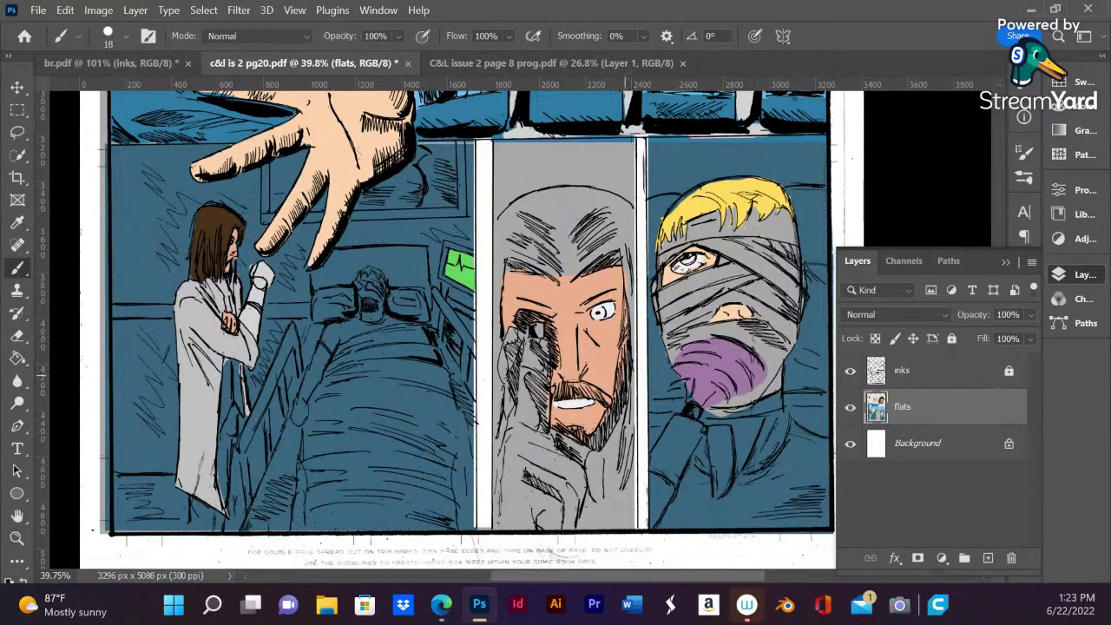
{"action": "scroll", "coordinate": [557, 328], "scroll_direction": "up", "scroll_amount": 3}
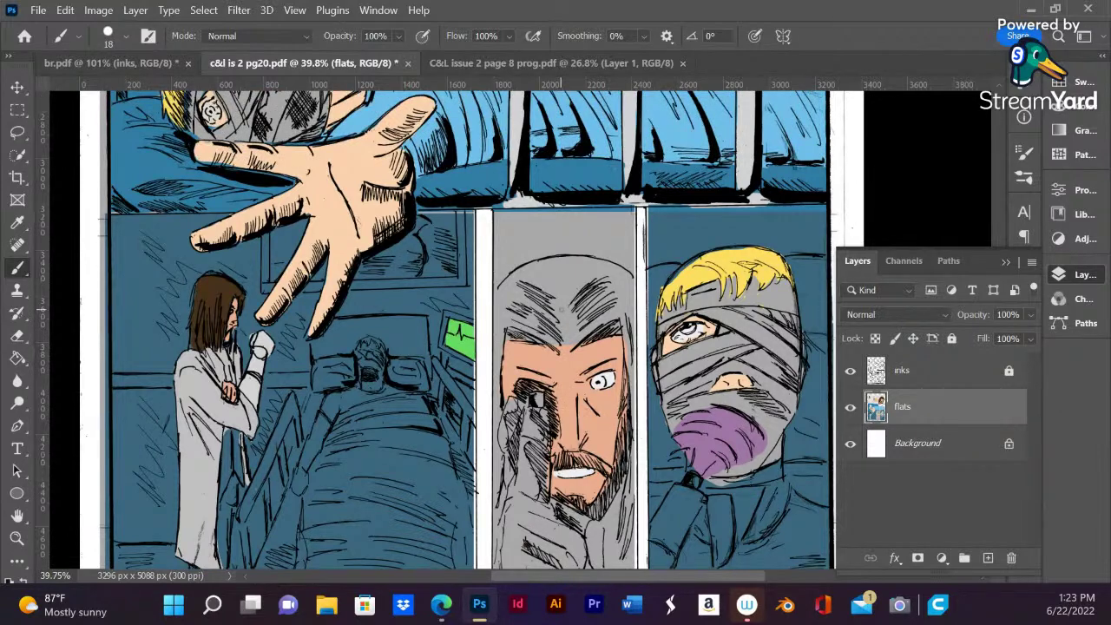
{"action": "scroll", "coordinate": [561, 309], "scroll_direction": "up", "scroll_amount": 1, "text": "alt"}
{"action": "scroll", "coordinate": [561, 310], "scroll_direction": "down", "scroll_amount": 2}
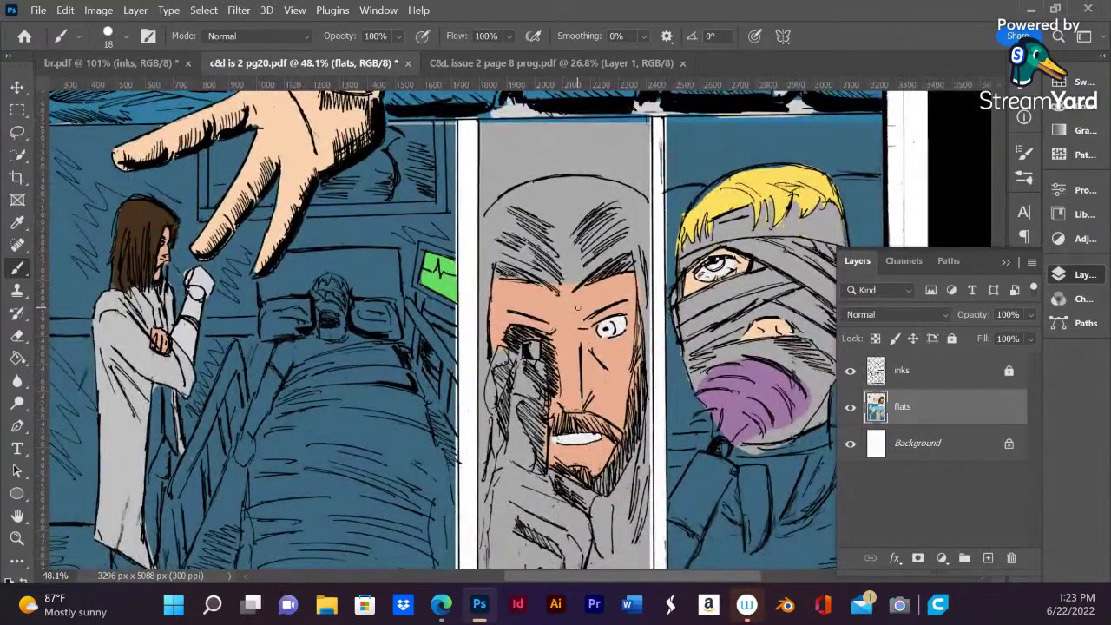
{"action": "right_click", "coordinate": [577, 308]}
{"action": "left_click_drag", "start_coordinate": [615, 285], "coordinate": [634, 289]}
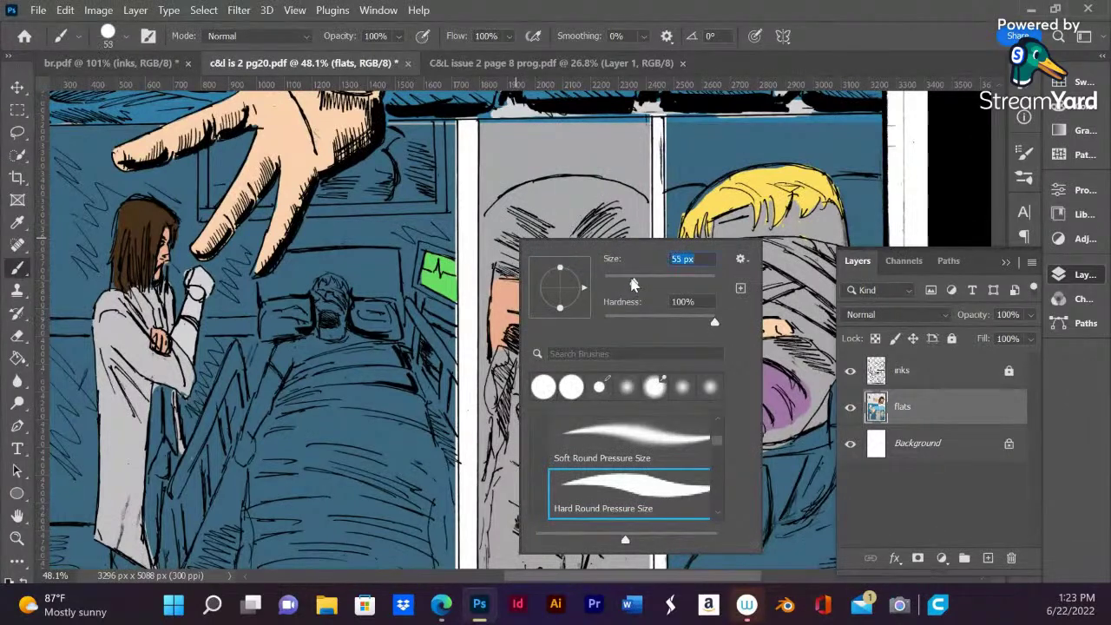
{"action": "key", "text": "Return"}
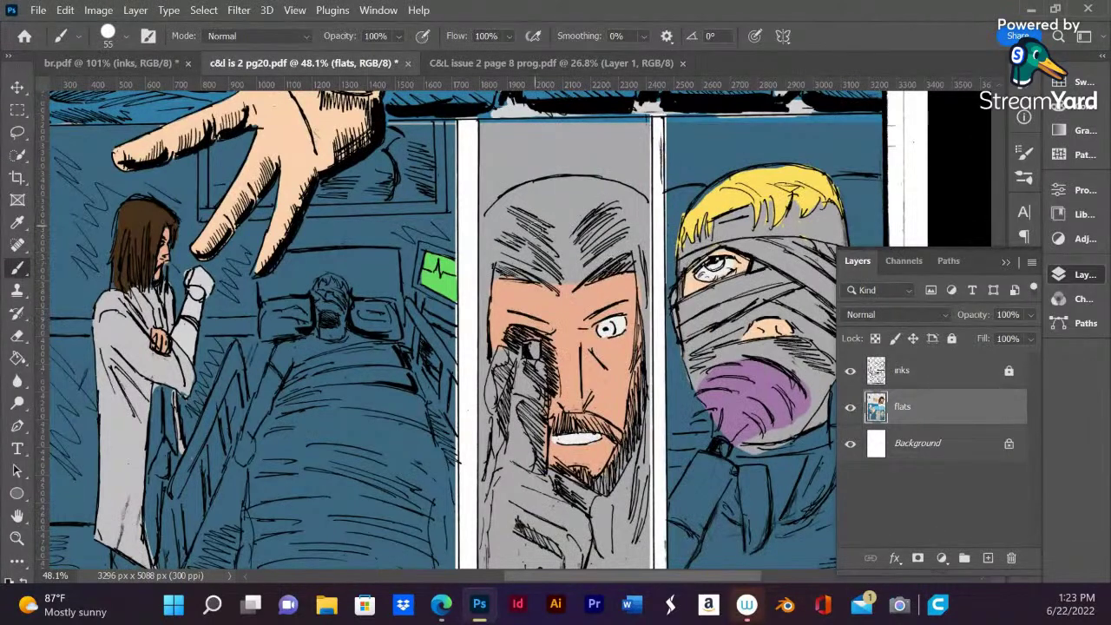
- Lasso the long hair around the bearded man's close-up face, fill it with the sampled dark brown, and deselect
{"action": "left_click", "coordinate": [18, 132]}
{"action": "mouse_move", "coordinate": [500, 273]}
{"action": "left_mouse_down"}
{"action": "mouse_move", "coordinate": [482, 217]}
{"action": "mouse_move", "coordinate": [572, 176]}
{"action": "mouse_move", "coordinate": [641, 211]}
{"action": "mouse_move", "coordinate": [664, 317]}
{"action": "mouse_move", "coordinate": [665, 415]}
{"action": "mouse_move", "coordinate": [627, 566]}
{"action": "mouse_move", "coordinate": [598, 502]}
{"action": "mouse_move", "coordinate": [606, 510]}
{"action": "mouse_move", "coordinate": [554, 473]}
{"action": "mouse_move", "coordinate": [563, 393]}
{"action": "mouse_move", "coordinate": [548, 351]}
{"action": "mouse_move", "coordinate": [526, 375]}
{"action": "mouse_move", "coordinate": [501, 375]}
{"action": "mouse_move", "coordinate": [495, 427]}
{"action": "mouse_move", "coordinate": [522, 387]}
{"action": "mouse_move", "coordinate": [520, 452]}
{"action": "mouse_move", "coordinate": [508, 483]}
{"action": "mouse_move", "coordinate": [499, 467]}
{"action": "mouse_move", "coordinate": [481, 517]}
{"action": "mouse_move", "coordinate": [472, 434]}
{"action": "mouse_move", "coordinate": [490, 358]}
{"action": "mouse_move", "coordinate": [483, 232]}
{"action": "mouse_move", "coordinate": [503, 192]}
{"action": "left_mouse_up"}
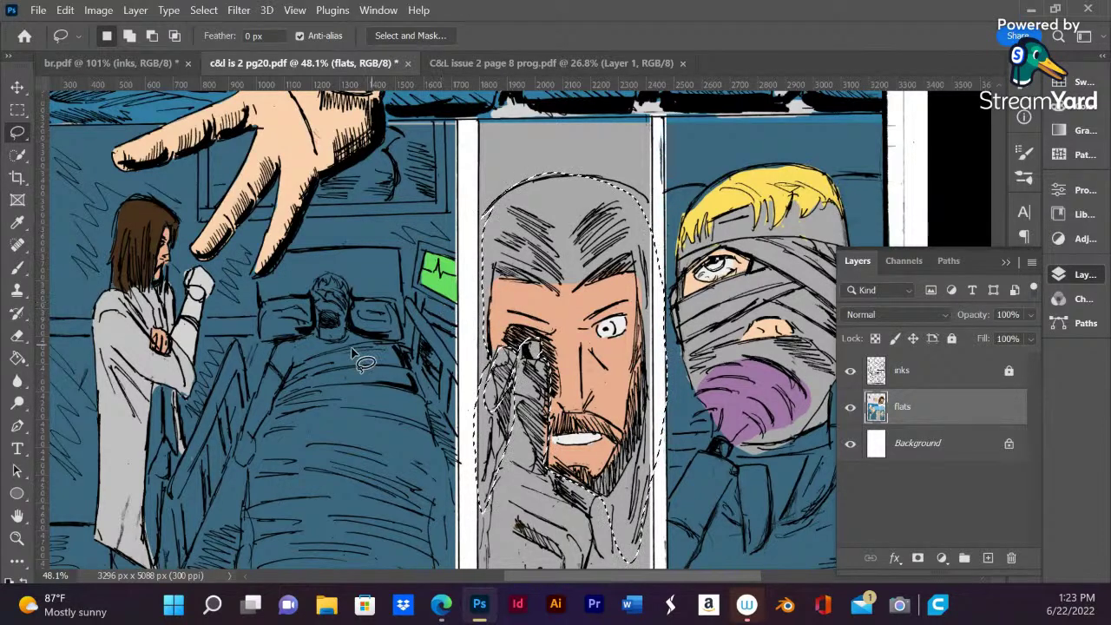
{"action": "left_click", "coordinate": [16, 358]}
{"action": "left_click", "coordinate": [516, 251]}
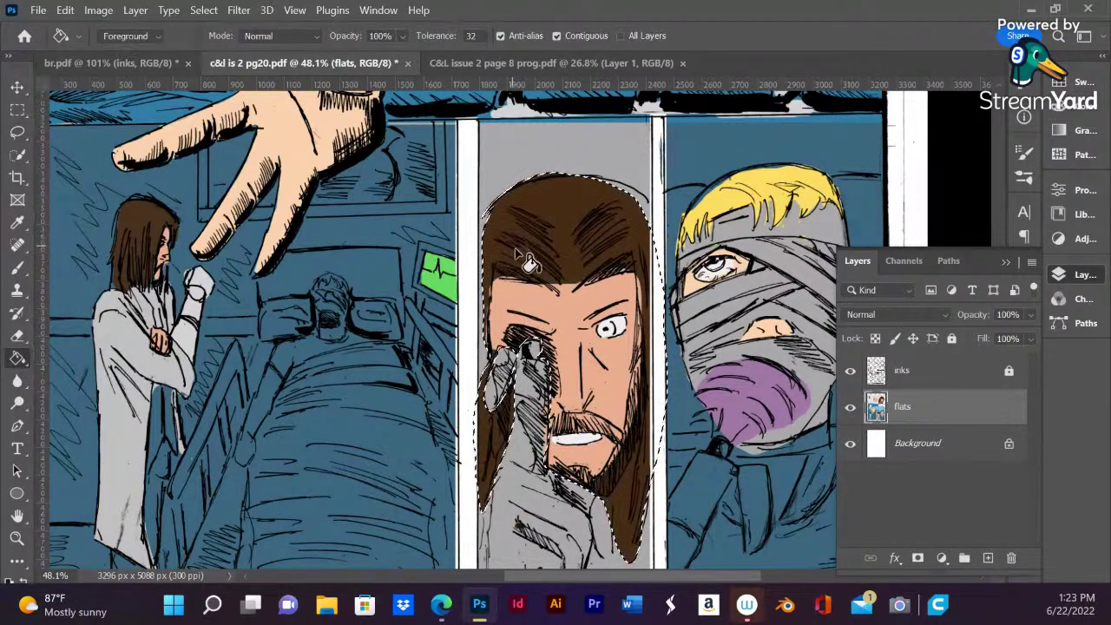
{"action": "key", "text": "ctrl+d"}
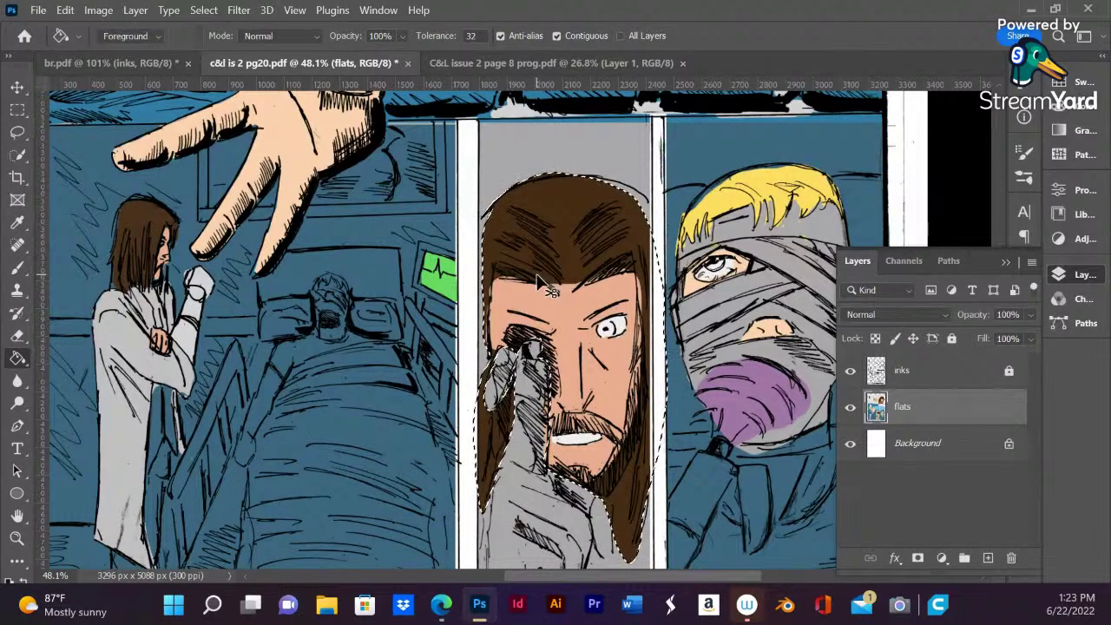
- Brush dark brown over the unfilled gaps along the close-up man's hairline and both outer sides of his hair
{"action": "key", "text": "b"}
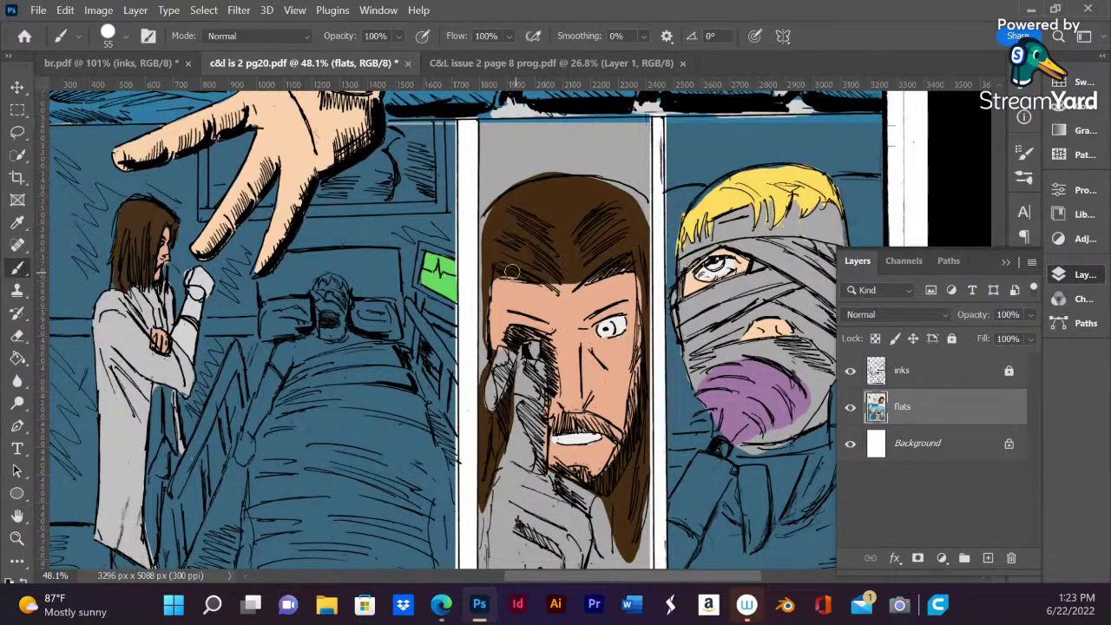
{"action": "mouse_move", "coordinate": [504, 273]}
{"action": "left_mouse_down"}
{"action": "mouse_move", "coordinate": [568, 284]}
{"action": "mouse_move", "coordinate": [535, 276]}
{"action": "mouse_move", "coordinate": [573, 280]}
{"action": "mouse_move", "coordinate": [619, 265]}
{"action": "mouse_move", "coordinate": [609, 263]}
{"action": "mouse_move", "coordinate": [622, 260]}
{"action": "mouse_move", "coordinate": [637, 186]}
{"action": "mouse_move", "coordinate": [642, 240]}
{"action": "mouse_move", "coordinate": [641, 204]}
{"action": "mouse_move", "coordinate": [582, 188]}
{"action": "mouse_move", "coordinate": [597, 182]}
{"action": "mouse_move", "coordinate": [633, 208]}
{"action": "mouse_move", "coordinate": [638, 201]}
{"action": "mouse_move", "coordinate": [637, 395]}
{"action": "mouse_move", "coordinate": [610, 473]}
{"action": "mouse_move", "coordinate": [633, 429]}
{"action": "mouse_move", "coordinate": [624, 465]}
{"action": "mouse_move", "coordinate": [629, 450]}
{"action": "mouse_move", "coordinate": [641, 531]}
{"action": "mouse_move", "coordinate": [658, 361]}
{"action": "left_mouse_up"}
{"action": "mouse_move", "coordinate": [651, 213]}
{"action": "left_mouse_down"}
{"action": "mouse_move", "coordinate": [649, 285]}
{"action": "mouse_move", "coordinate": [642, 259]}
{"action": "left_mouse_up"}
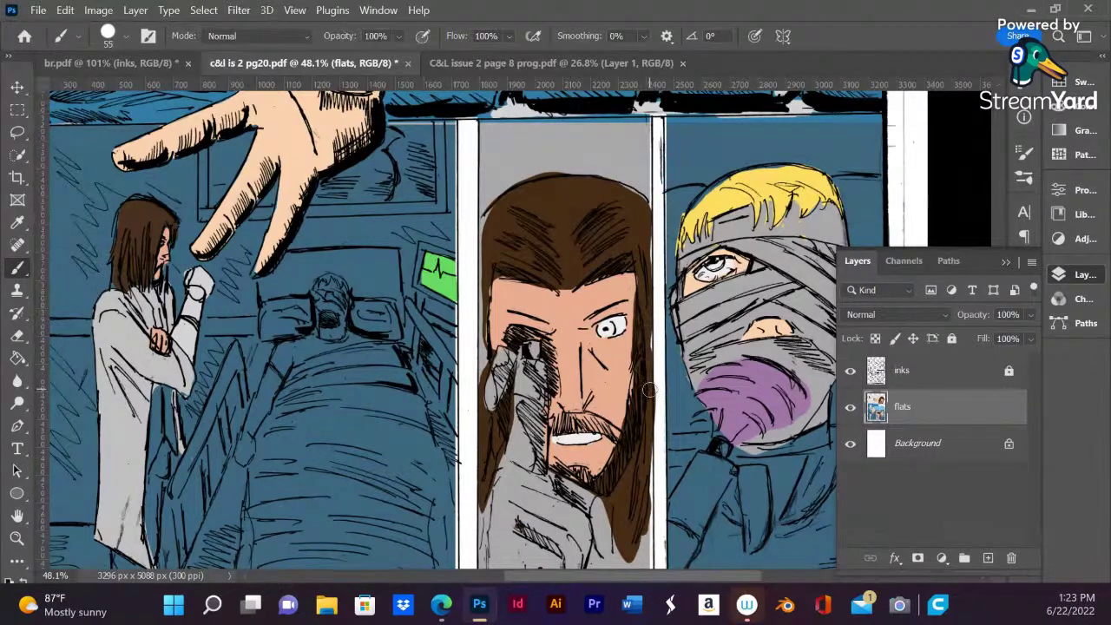
{"action": "mouse_move", "coordinate": [491, 412]}
{"action": "left_mouse_down"}
{"action": "mouse_move", "coordinate": [485, 214]}
{"action": "mouse_move", "coordinate": [484, 288]}
{"action": "left_mouse_up"}
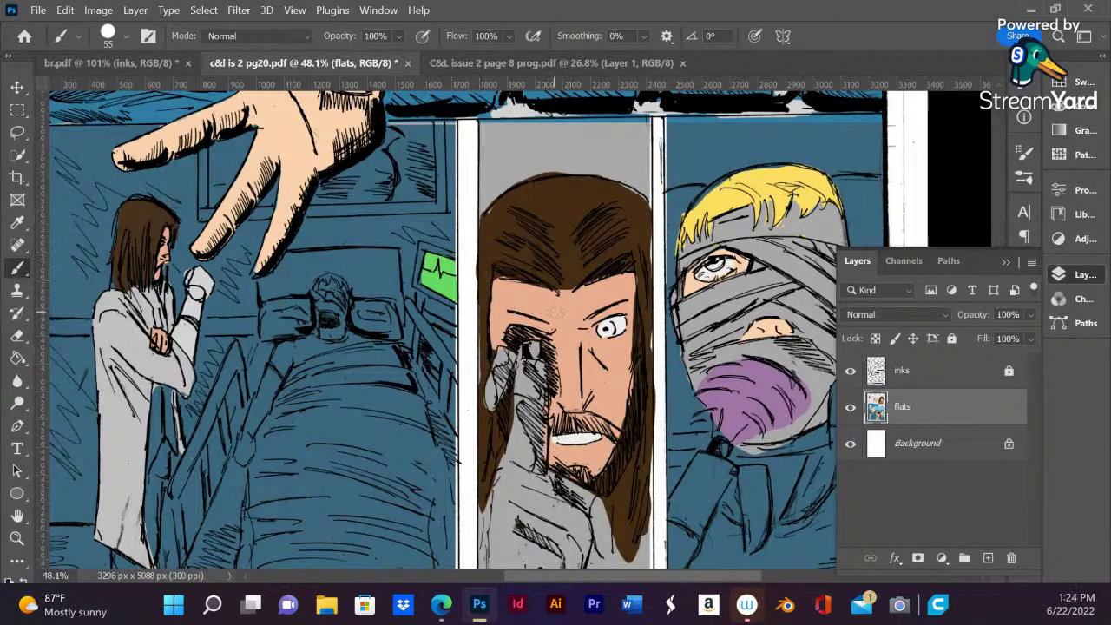
- Reduce the brush to 32 px and paint the hair's remaining edge, the beard and the moustache dark brown
{"action": "right_click", "coordinate": [624, 193]}
{"action": "left_click_drag", "start_coordinate": [738, 240], "coordinate": [713, 240]}
{"action": "key", "text": "Return"}
{"action": "right_click", "coordinate": [618, 193]}
{"action": "left_click_drag", "start_coordinate": [710, 241], "coordinate": [722, 242]}
{"action": "key", "text": "Return"}
{"action": "left_click_drag", "start_coordinate": [647, 200], "coordinate": [649, 369]}
{"action": "mouse_move", "coordinate": [644, 429]}
{"action": "left_mouse_down"}
{"action": "mouse_move", "coordinate": [636, 376]}
{"action": "mouse_move", "coordinate": [629, 416]}
{"action": "mouse_move", "coordinate": [636, 374]}
{"action": "mouse_move", "coordinate": [621, 444]}
{"action": "mouse_move", "coordinate": [577, 463]}
{"action": "left_mouse_up"}
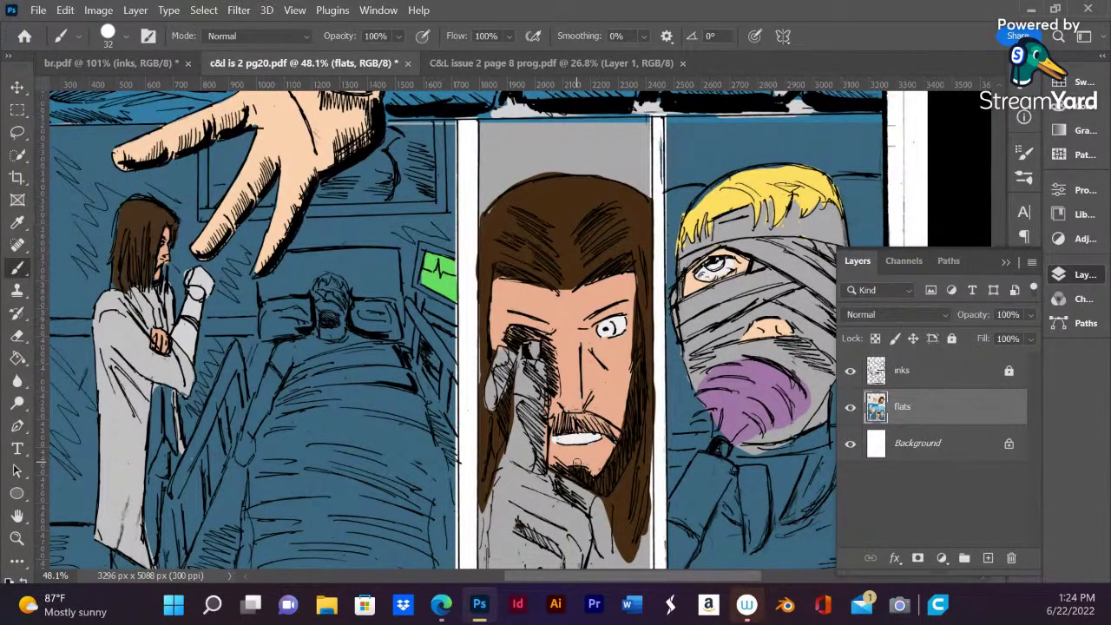
{"action": "mouse_move", "coordinate": [556, 432]}
{"action": "left_mouse_down"}
{"action": "mouse_move", "coordinate": [599, 425]}
{"action": "mouse_move", "coordinate": [617, 438]}
{"action": "mouse_move", "coordinate": [581, 420]}
{"action": "mouse_move", "coordinate": [554, 418]}
{"action": "mouse_move", "coordinate": [557, 430]}
{"action": "mouse_move", "coordinate": [570, 426]}
{"action": "mouse_move", "coordinate": [556, 431]}
{"action": "mouse_move", "coordinate": [589, 424]}
{"action": "mouse_move", "coordinate": [556, 409]}
{"action": "left_mouse_up"}
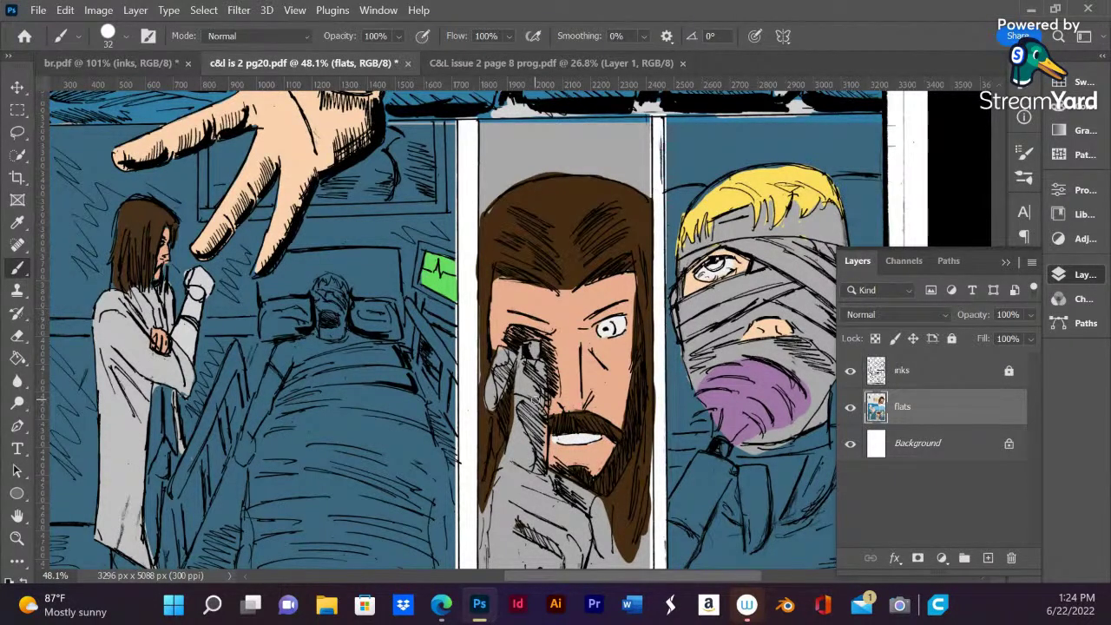
- Choose a lighter orange-brown color and paint the iris of the bearded man's open eye
{"action": "left_click", "coordinate": [1060, 106]}
{"action": "mouse_move", "coordinate": [907, 126]}
{"action": "left_mouse_down"}
{"action": "mouse_move", "coordinate": [897, 154]}
{"action": "mouse_move", "coordinate": [967, 214]}
{"action": "mouse_move", "coordinate": [974, 179]}
{"action": "left_mouse_up"}
{"action": "left_click", "coordinate": [607, 328]}
{"action": "left_click_drag", "start_coordinate": [607, 328], "coordinate": [597, 329]}
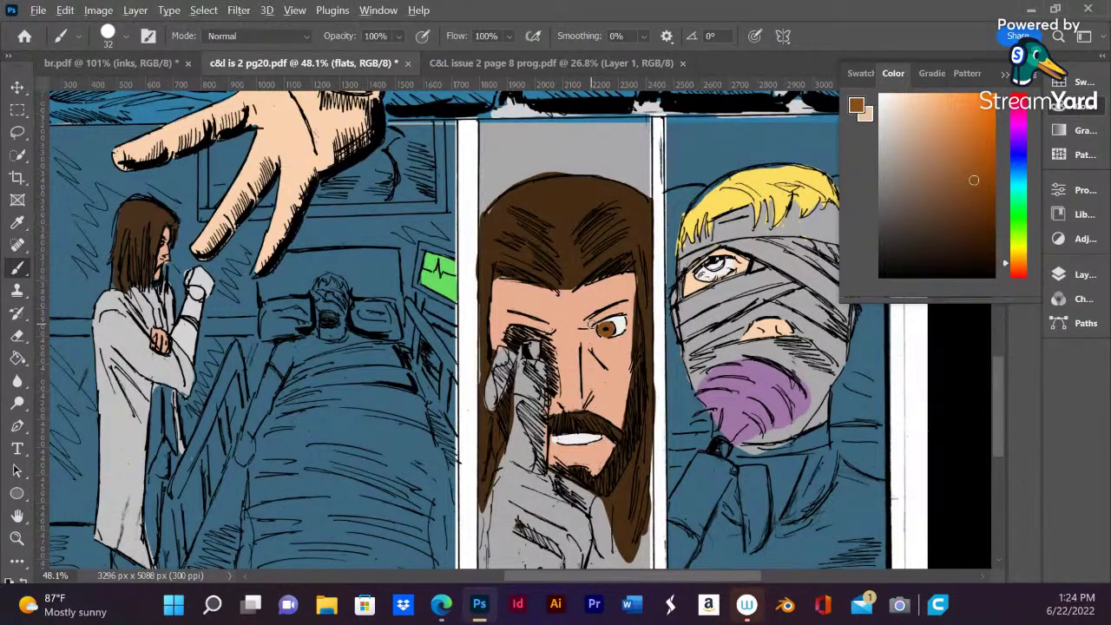
- Sample the man's khaki shirt color in the issue 2 page 8 document and paint the shirt under his coat in page 20's bottom-row bed panel
{"action": "scroll", "coordinate": [597, 329], "scroll_direction": "down", "scroll_amount": 5}
{"action": "scroll", "coordinate": [597, 329], "scroll_direction": "up", "scroll_amount": 4}
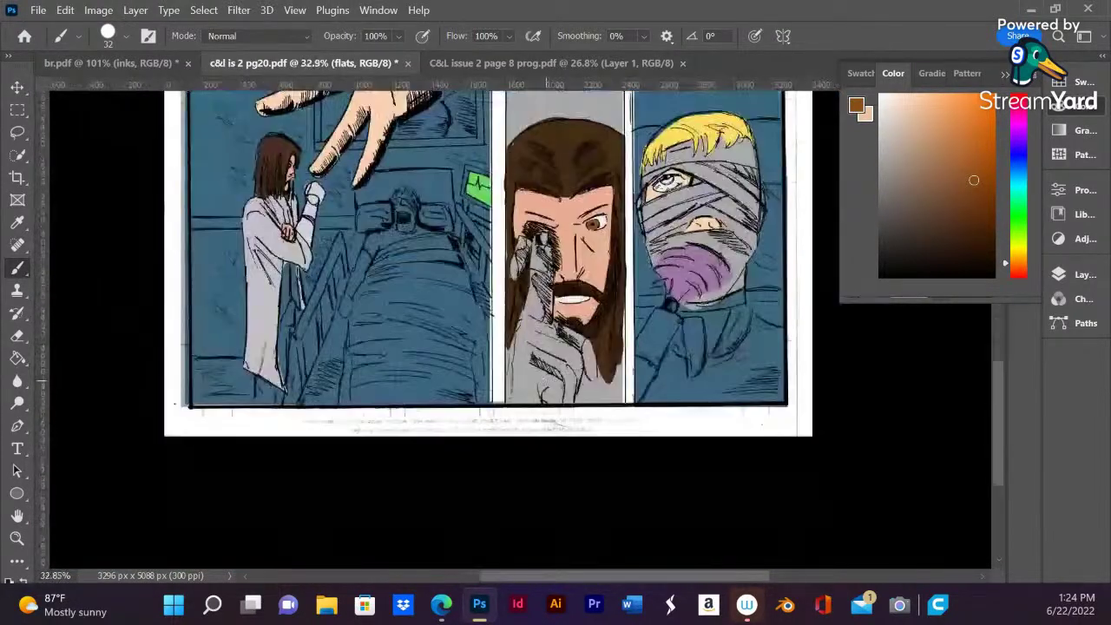
{"action": "scroll", "coordinate": [607, 326], "scroll_direction": "up", "scroll_amount": 3}
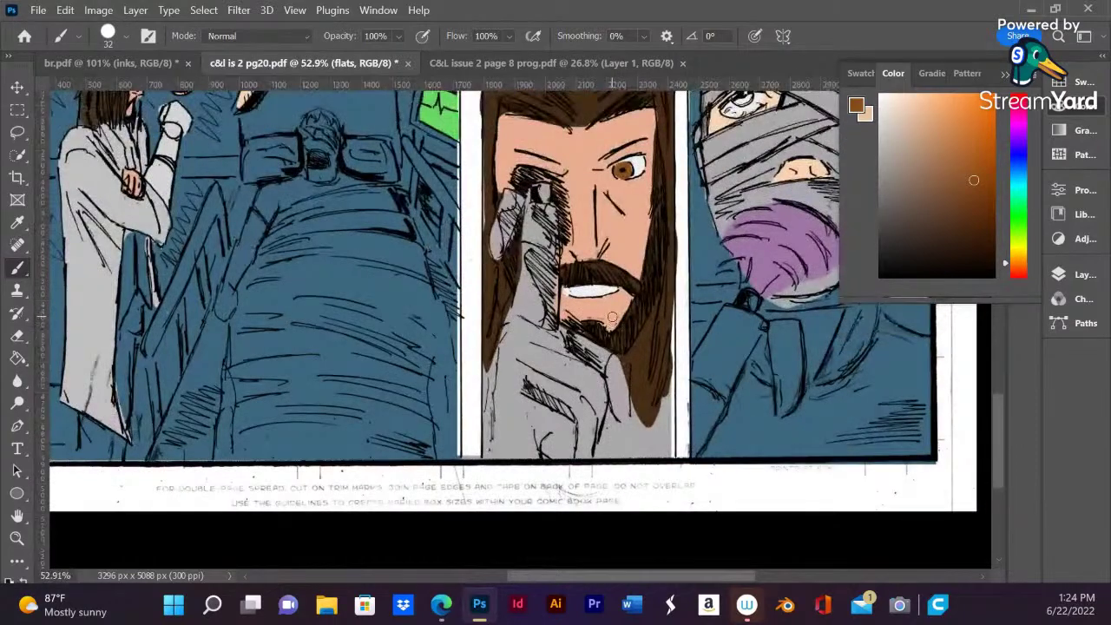
{"action": "scroll", "coordinate": [595, 269], "scroll_direction": "down", "scroll_amount": 1}
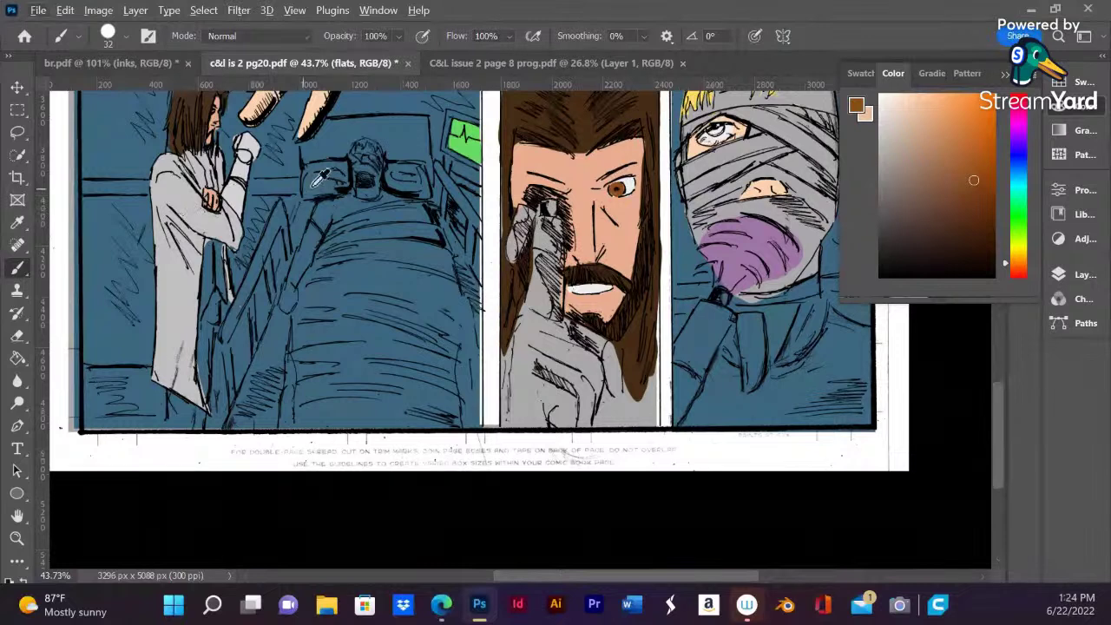
{"action": "scroll", "coordinate": [314, 184], "scroll_direction": "down", "scroll_amount": 1}
{"action": "left_click", "coordinate": [482, 60]}
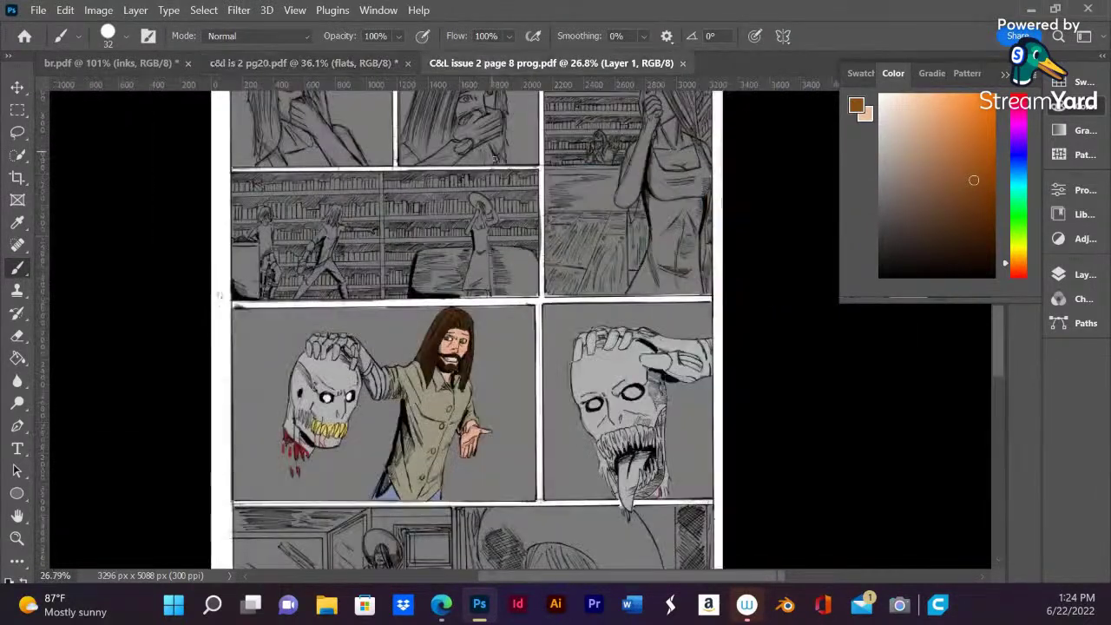
{"action": "left_click", "coordinate": [438, 400], "text": "alt"}
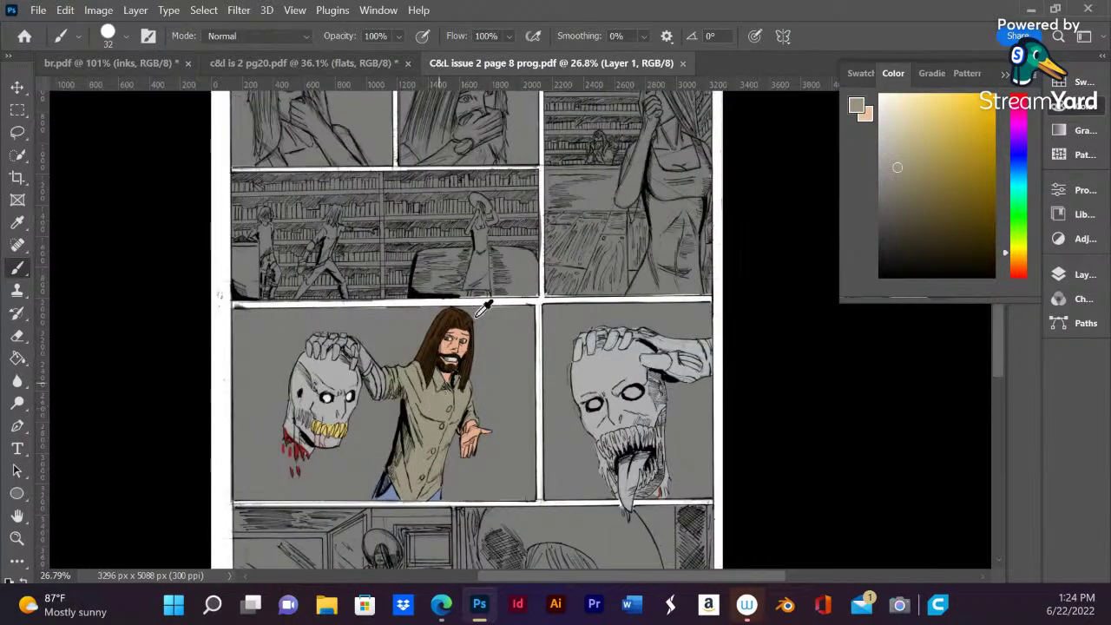
{"action": "left_click", "coordinate": [357, 61]}
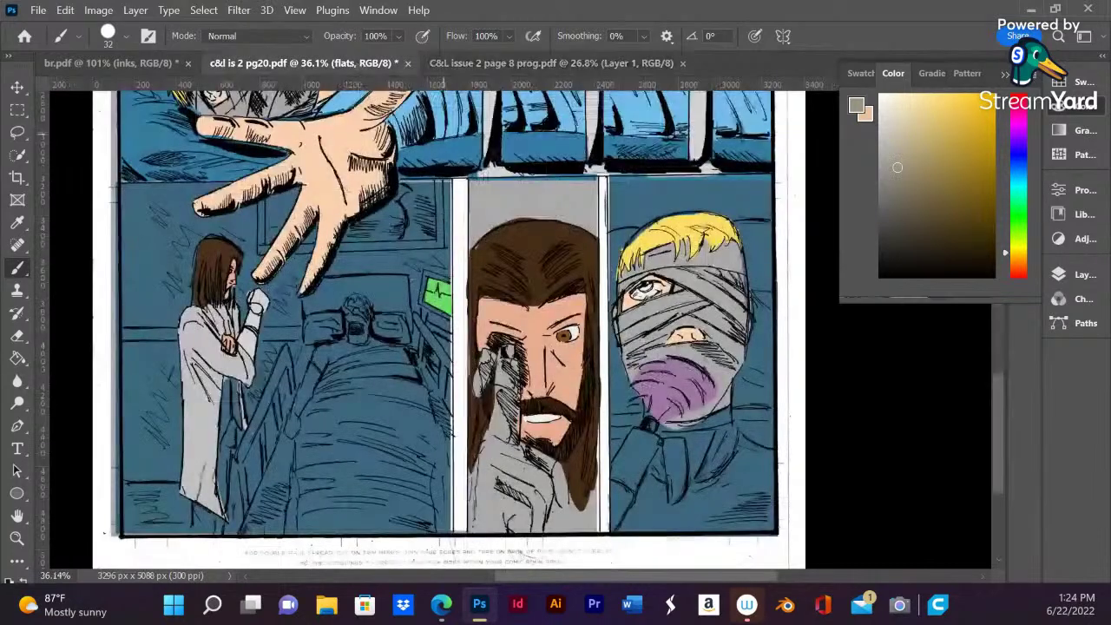
{"action": "scroll", "coordinate": [534, 367], "scroll_direction": "down", "scroll_amount": 1}
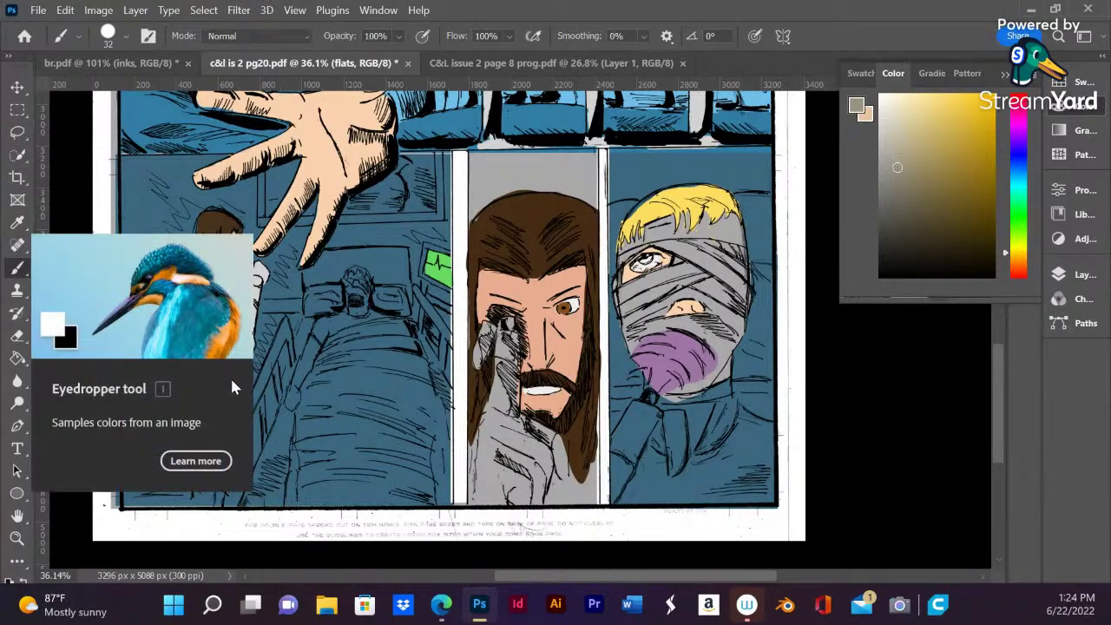
{"action": "mouse_move", "coordinate": [229, 356]}
{"action": "left_mouse_down"}
{"action": "mouse_move", "coordinate": [223, 401]}
{"action": "mouse_move", "coordinate": [239, 361]}
{"action": "mouse_move", "coordinate": [231, 391]}
{"action": "left_mouse_up"}
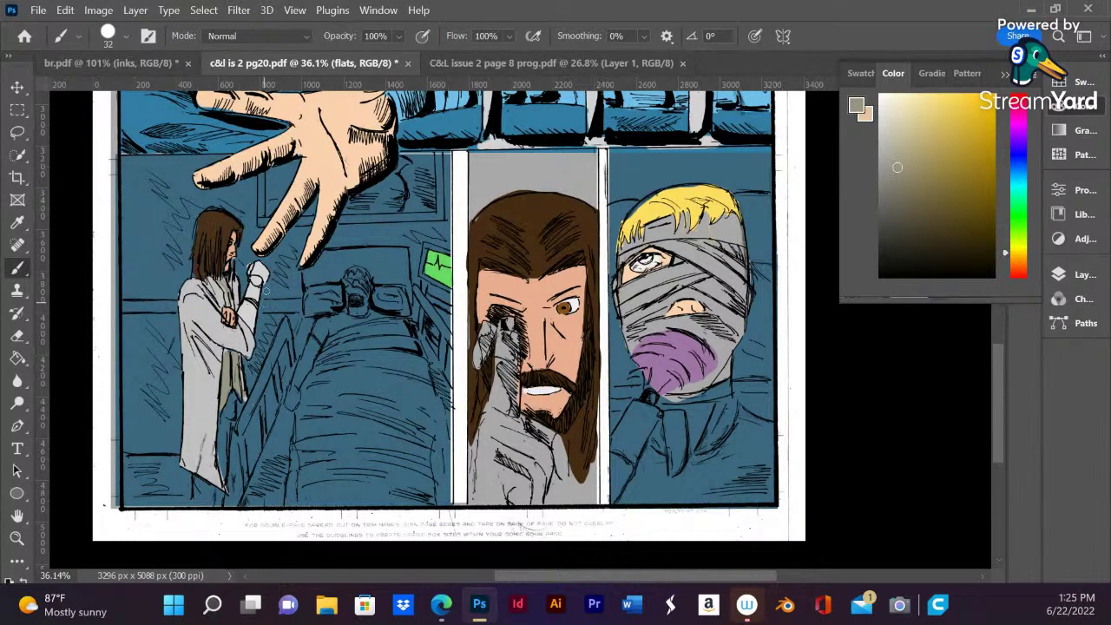
- Sample the skin tone from the large reaching hand and paint the bandaged figure's exposed upper chest with a 59 px brush
{"action": "scroll", "coordinate": [619, 301], "scroll_direction": "down", "scroll_amount": 2}
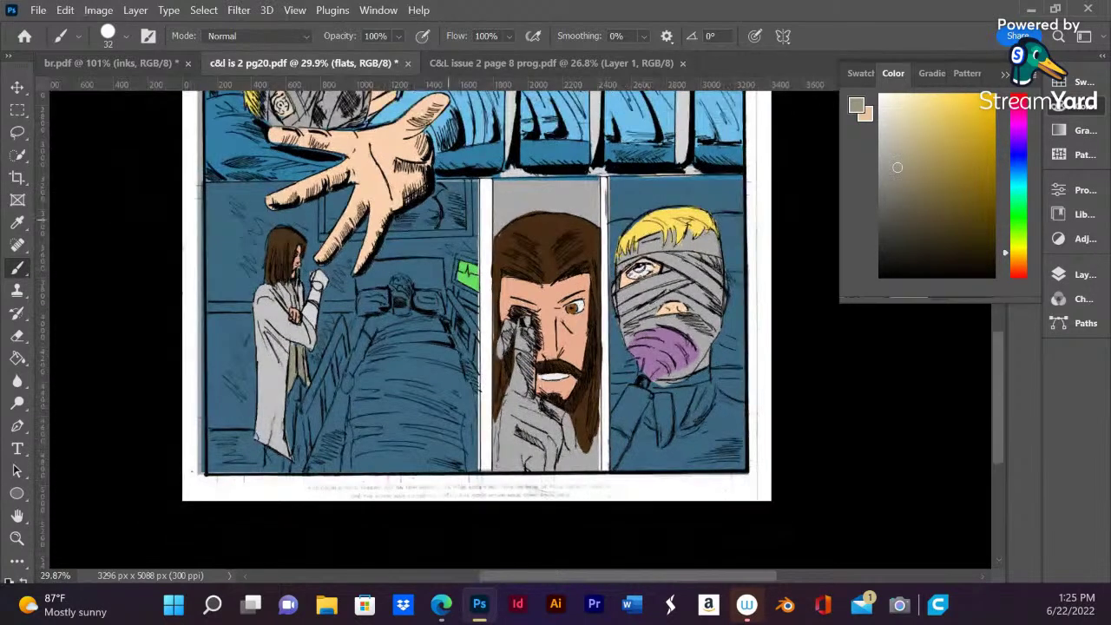
{"action": "left_click", "coordinate": [391, 170], "text": "alt"}
{"action": "scroll", "coordinate": [610, 422], "scroll_direction": "up", "scroll_amount": 2}
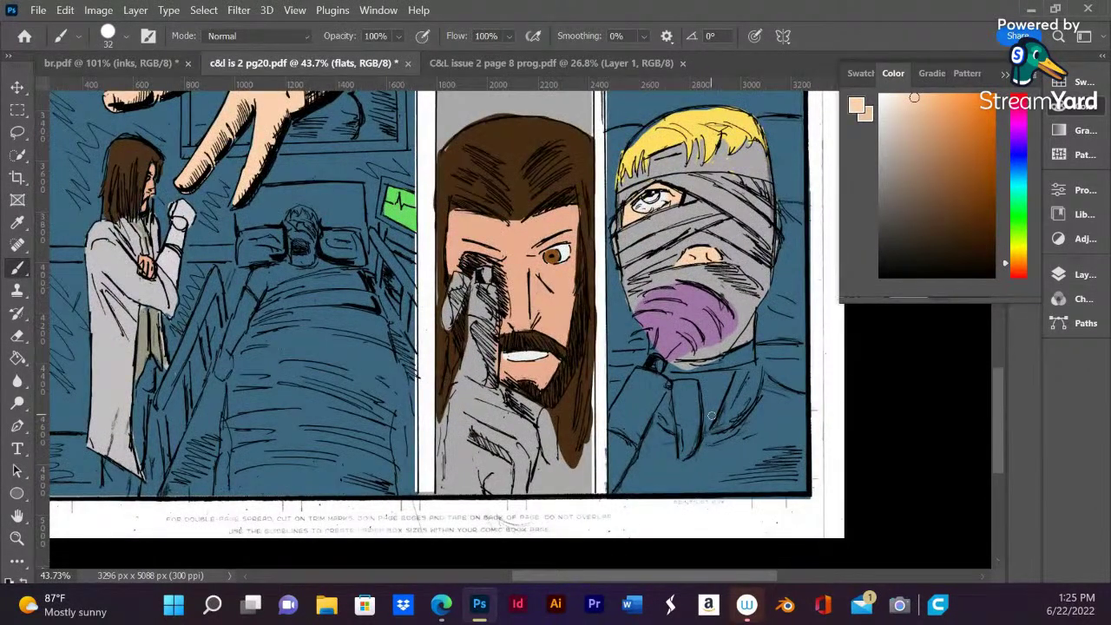
{"action": "right_click", "coordinate": [727, 346]}
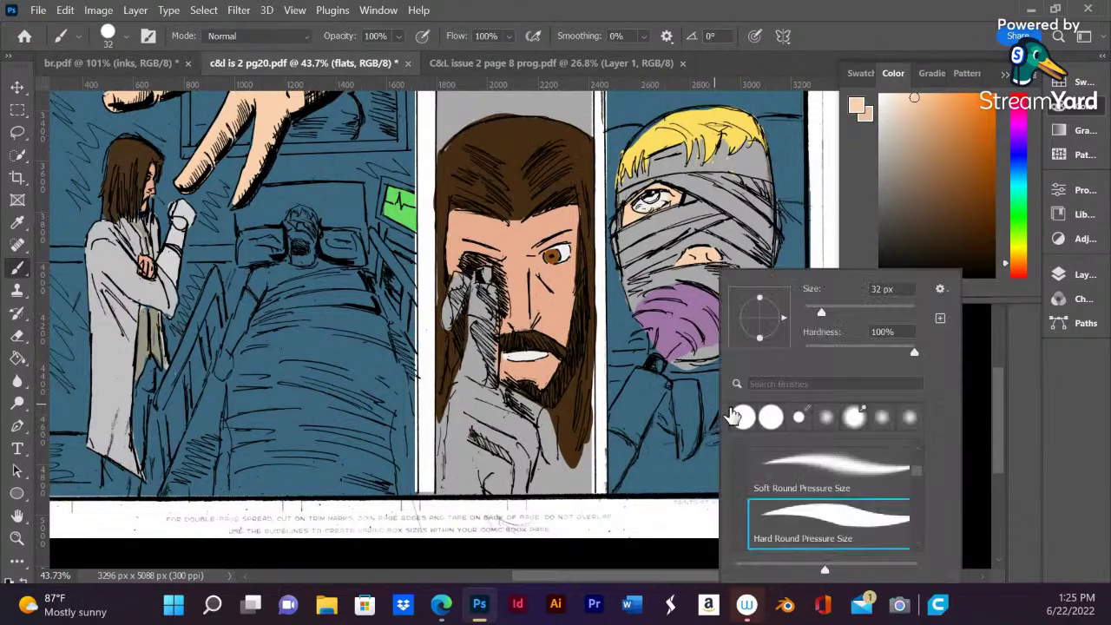
{"action": "left_click_drag", "start_coordinate": [822, 314], "coordinate": [838, 323]}
{"action": "left_click", "coordinate": [708, 389]}
{"action": "mouse_move", "coordinate": [708, 373]}
{"action": "left_mouse_down"}
{"action": "mouse_move", "coordinate": [716, 430]}
{"action": "mouse_move", "coordinate": [754, 379]}
{"action": "mouse_move", "coordinate": [745, 369]}
{"action": "mouse_move", "coordinate": [703, 378]}
{"action": "mouse_move", "coordinate": [713, 418]}
{"action": "mouse_move", "coordinate": [729, 392]}
{"action": "left_mouse_up"}
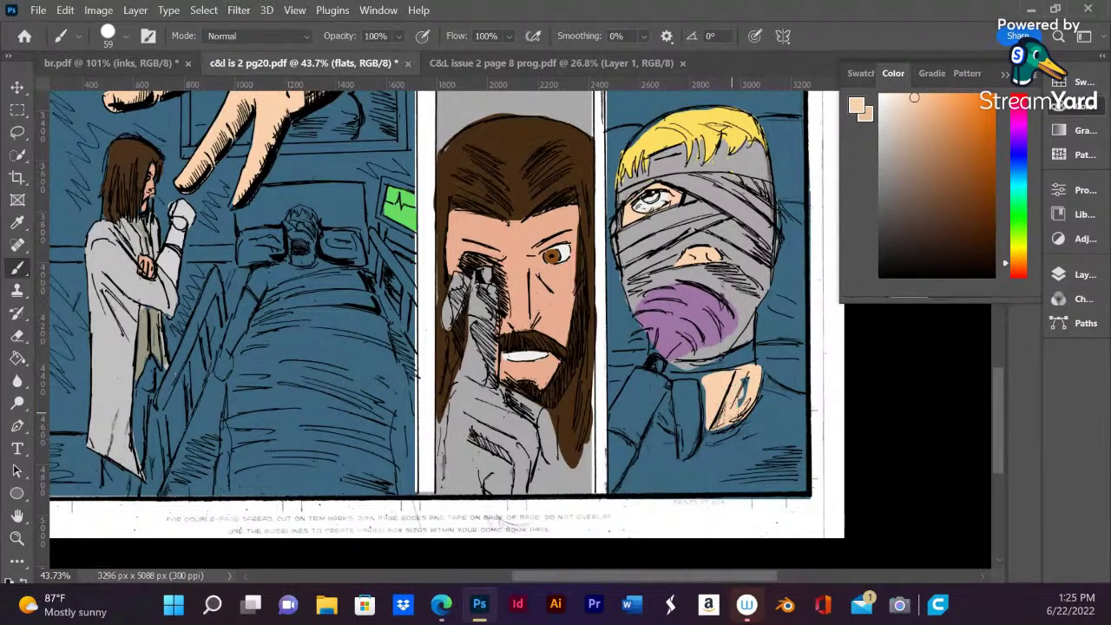
- Reduce the brush to 21 px and fill the remaining skin at the bandaged figure's neckline, including both sides of the raised finger
{"action": "right_click", "coordinate": [710, 383]}
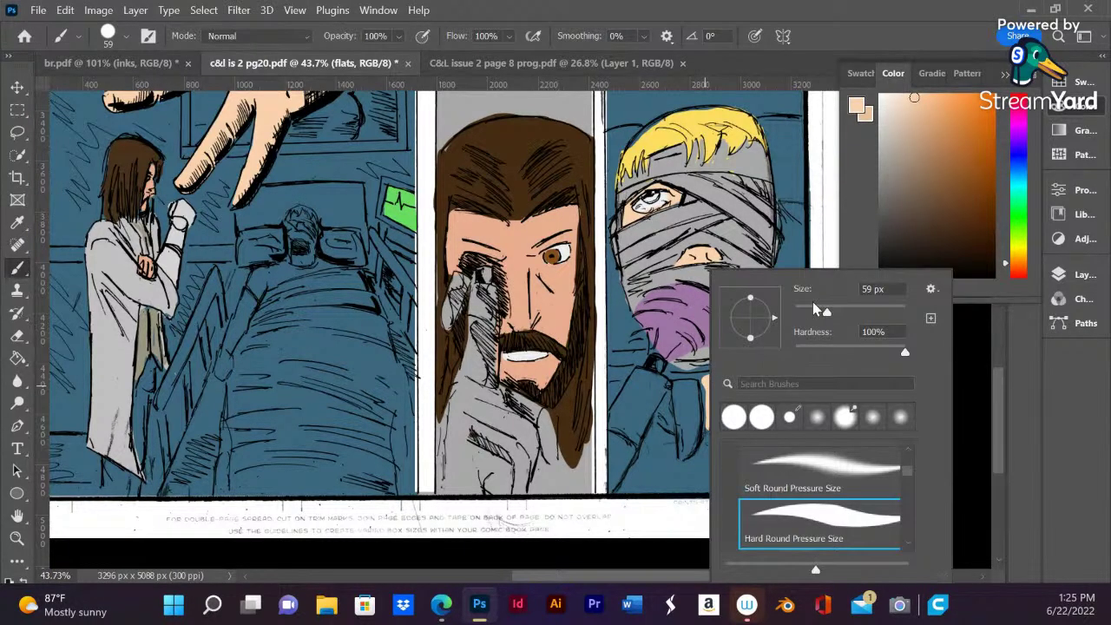
{"action": "left_click_drag", "start_coordinate": [826, 315], "coordinate": [778, 316]}
{"action": "key", "text": "Return"}
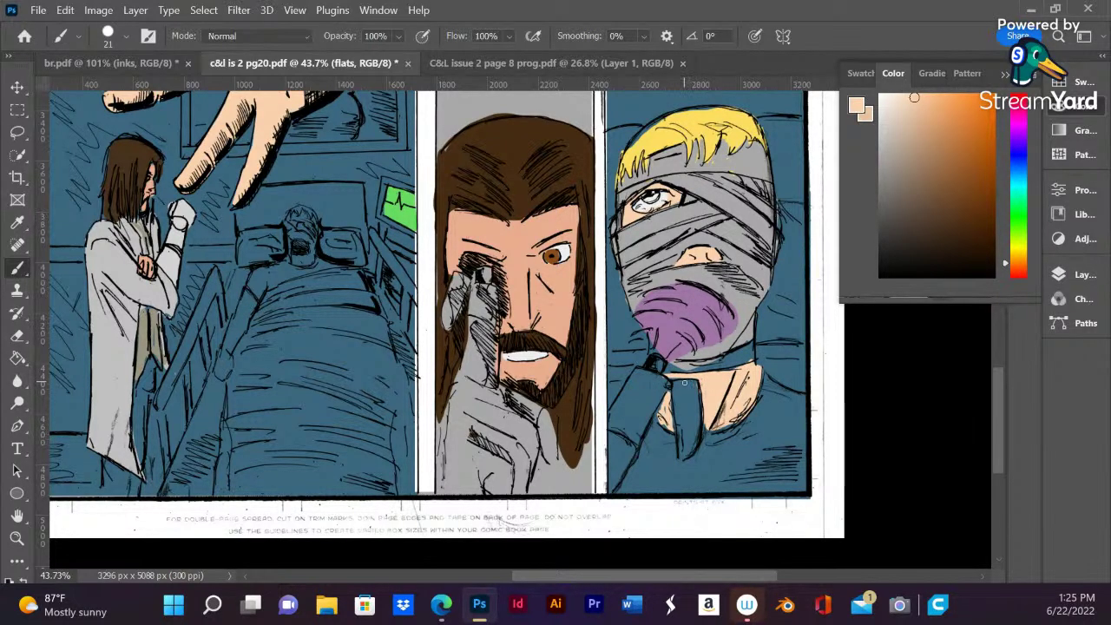
- Sample the bandage gray and paint the unfilled strip of bandage under the bandaged figure's jaw
{"action": "scroll", "coordinate": [664, 307], "scroll_direction": "down", "scroll_amount": 3}
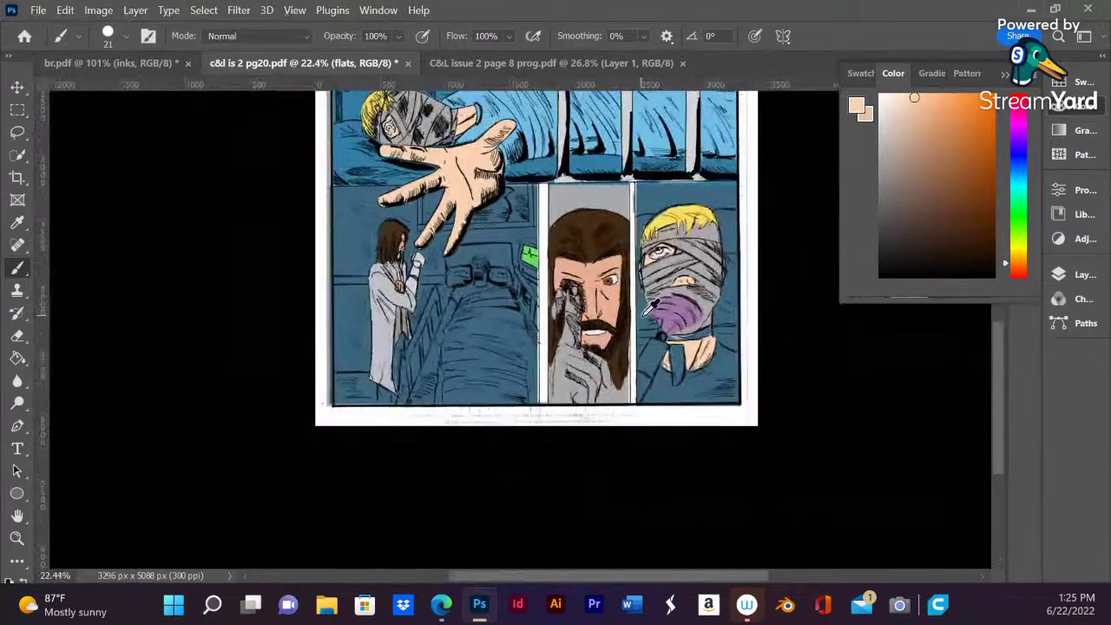
{"action": "left_click", "coordinate": [720, 276], "text": "alt"}
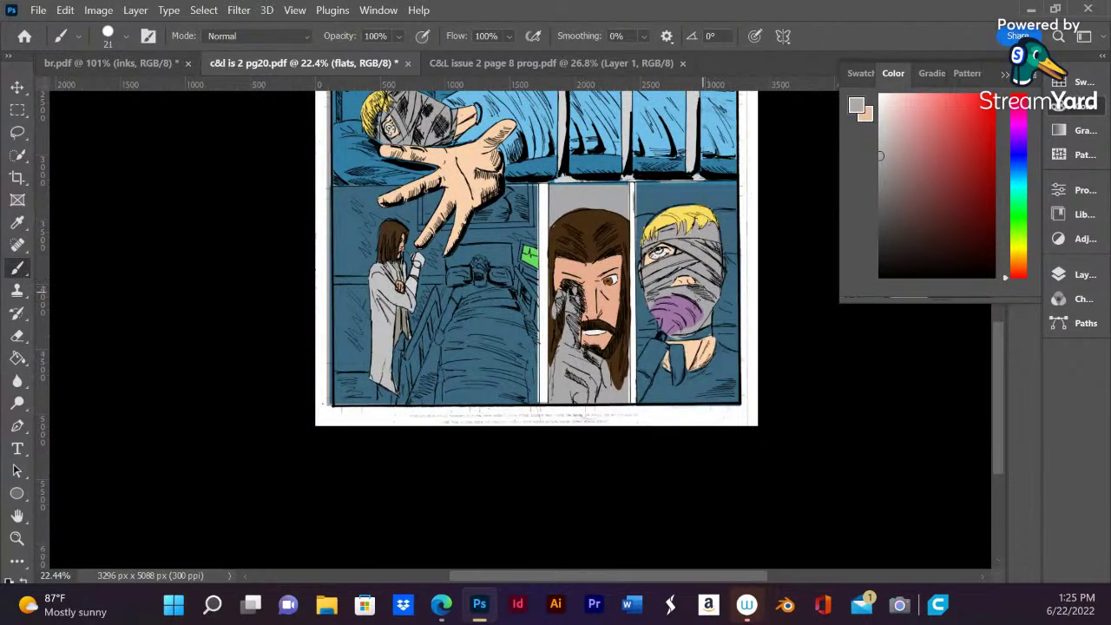
{"action": "scroll", "coordinate": [686, 356], "scroll_direction": "up", "scroll_amount": 3}
{"action": "scroll", "coordinate": [682, 359], "scroll_direction": "up", "scroll_amount": 1}
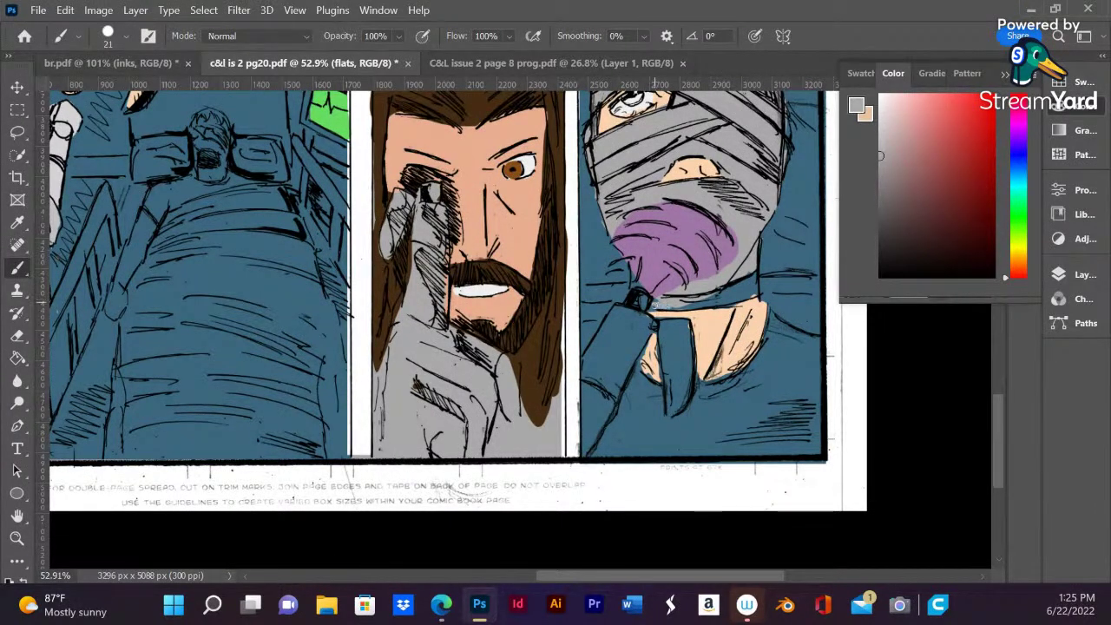
{"action": "mouse_move", "coordinate": [703, 302]}
{"action": "left_mouse_down"}
{"action": "mouse_move", "coordinate": [751, 294]}
{"action": "mouse_move", "coordinate": [752, 272]}
{"action": "mouse_move", "coordinate": [737, 283]}
{"action": "left_mouse_up"}
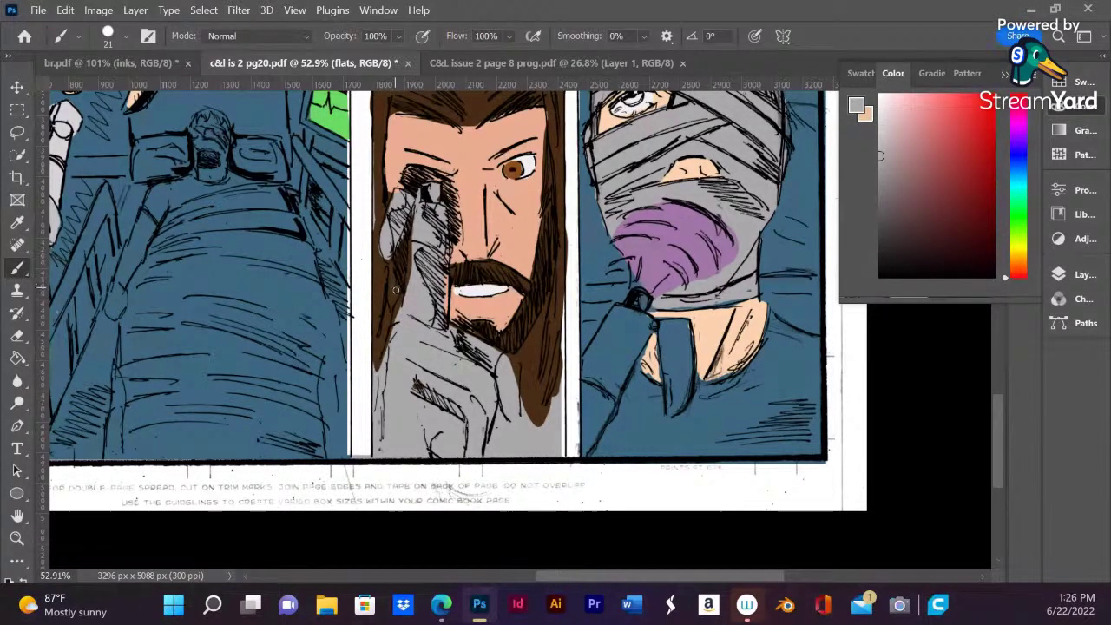
- Paint the lower finger and the base of the hand reaching for the bandaged figure's mouth in the bandage gray
{"action": "mouse_move", "coordinate": [666, 319]}
{"action": "left_mouse_down"}
{"action": "mouse_move", "coordinate": [670, 408]}
{"action": "mouse_move", "coordinate": [668, 322]}
{"action": "mouse_move", "coordinate": [687, 321]}
{"action": "mouse_move", "coordinate": [689, 396]}
{"action": "mouse_move", "coordinate": [675, 408]}
{"action": "left_mouse_up"}
{"action": "left_click_drag", "start_coordinate": [685, 325], "coordinate": [679, 400]}
{"action": "left_click_drag", "start_coordinate": [676, 318], "coordinate": [670, 384]}
{"action": "left_click_drag", "start_coordinate": [668, 323], "coordinate": [669, 395]}
{"action": "mouse_move", "coordinate": [670, 323]}
{"action": "left_mouse_down"}
{"action": "mouse_move", "coordinate": [670, 408]}
{"action": "mouse_move", "coordinate": [684, 406]}
{"action": "left_mouse_up"}
{"action": "mouse_move", "coordinate": [583, 453]}
{"action": "left_mouse_down"}
{"action": "mouse_move", "coordinate": [582, 386]}
{"action": "mouse_move", "coordinate": [608, 400]}
{"action": "mouse_move", "coordinate": [595, 395]}
{"action": "mouse_move", "coordinate": [603, 412]}
{"action": "mouse_move", "coordinate": [587, 450]}
{"action": "mouse_move", "coordinate": [587, 419]}
{"action": "left_mouse_up"}
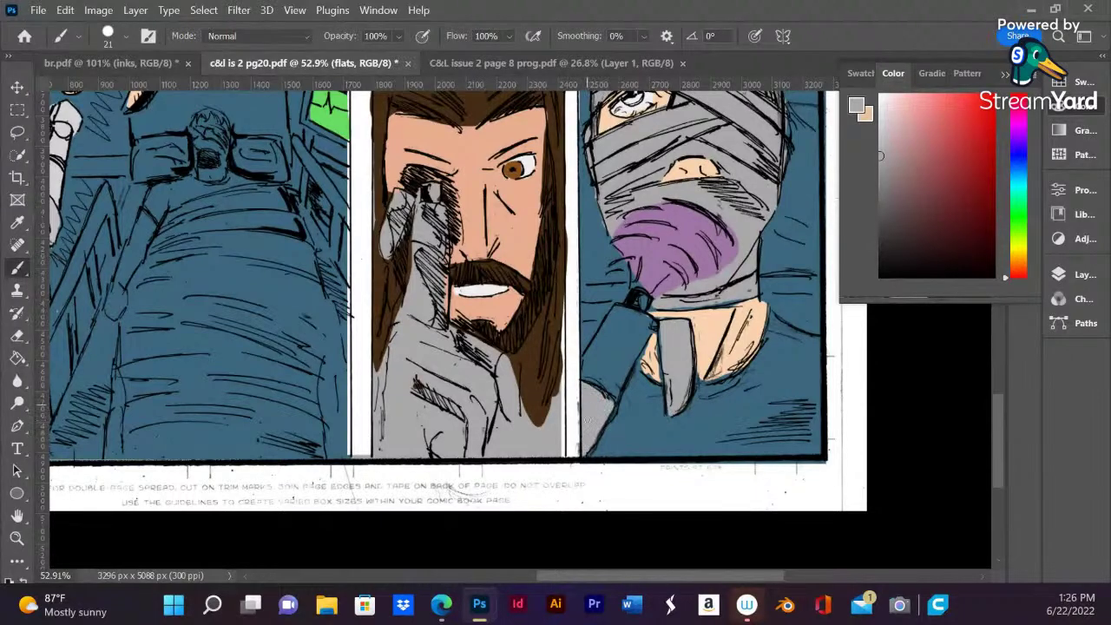
- Fill the extended upper finger of the same hand with gray up to its dark tip, covering the remaining blue gaps
{"action": "mouse_move", "coordinate": [653, 323]}
{"action": "left_mouse_down"}
{"action": "mouse_move", "coordinate": [607, 408]}
{"action": "mouse_move", "coordinate": [640, 333]}
{"action": "mouse_move", "coordinate": [603, 391]}
{"action": "mouse_move", "coordinate": [640, 321]}
{"action": "mouse_move", "coordinate": [623, 331]}
{"action": "mouse_move", "coordinate": [628, 316]}
{"action": "mouse_move", "coordinate": [607, 353]}
{"action": "mouse_move", "coordinate": [610, 330]}
{"action": "mouse_move", "coordinate": [582, 376]}
{"action": "left_mouse_up"}
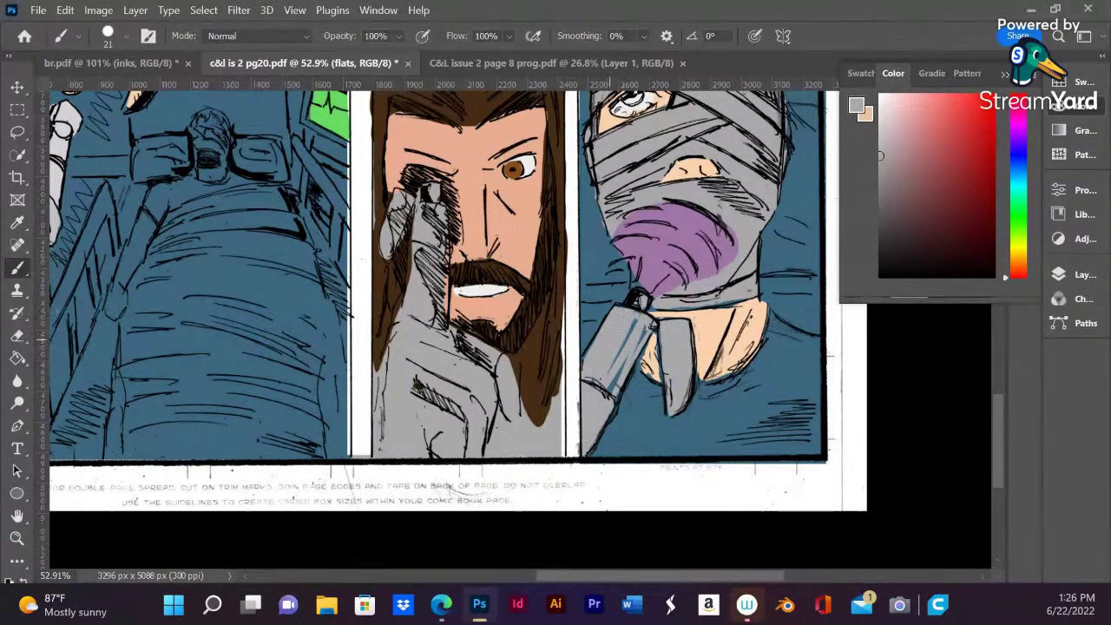
{"action": "mouse_move", "coordinate": [634, 312]}
{"action": "left_mouse_down"}
{"action": "mouse_move", "coordinate": [598, 389]}
{"action": "mouse_move", "coordinate": [634, 325]}
{"action": "left_mouse_up"}
{"action": "left_click_drag", "start_coordinate": [604, 391], "coordinate": [620, 363]}
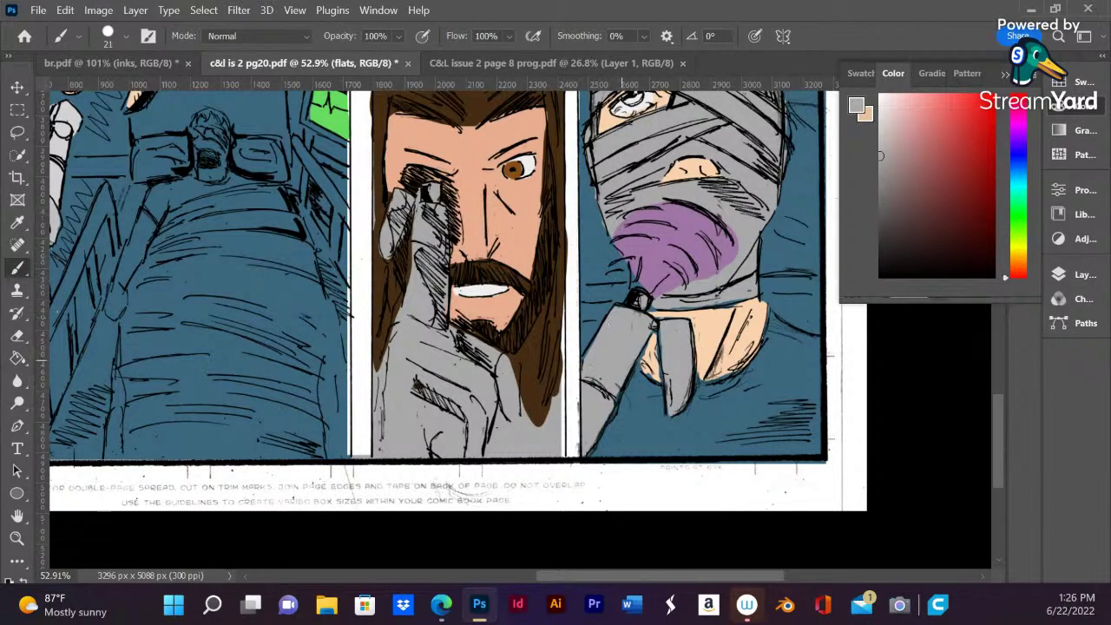
- Touch up the edges between skin, fingers and bandage at the bandaged figure's neck, alternately sampling the skin tone and the gray
{"action": "left_click", "coordinate": [646, 367], "text": "alt"}
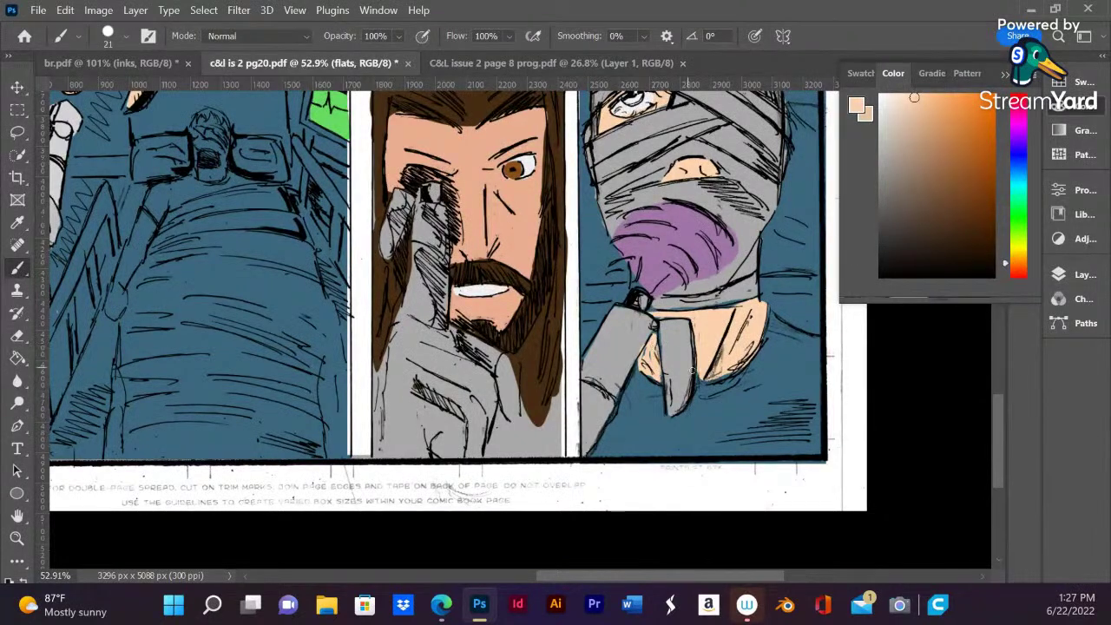
{"action": "left_click", "coordinate": [622, 347], "text": "alt"}
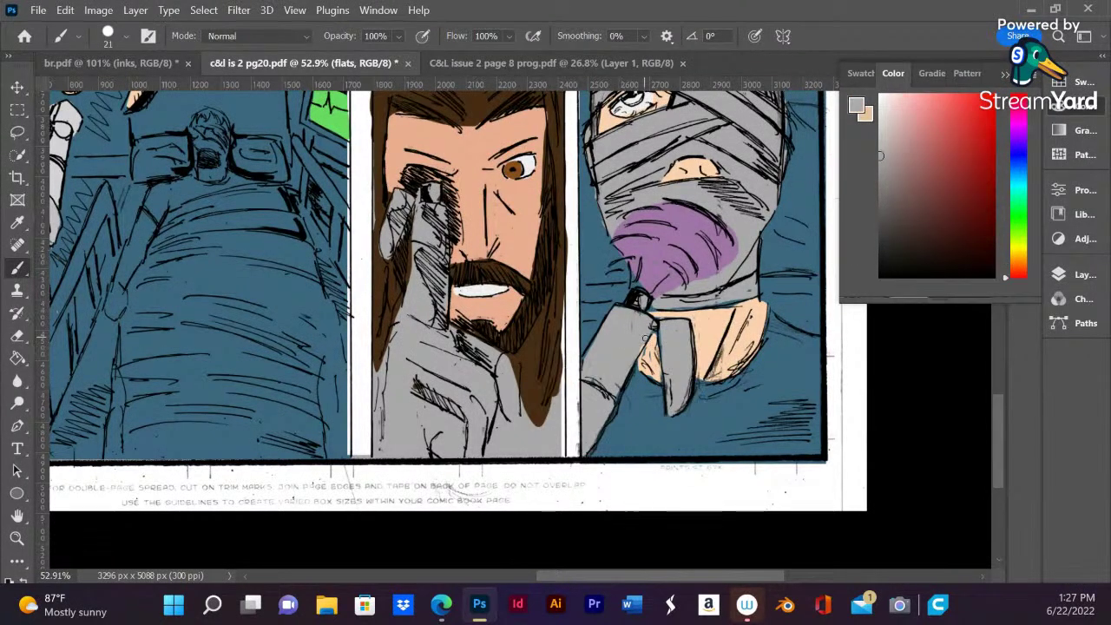
{"action": "left_click", "coordinate": [658, 337], "text": "alt"}
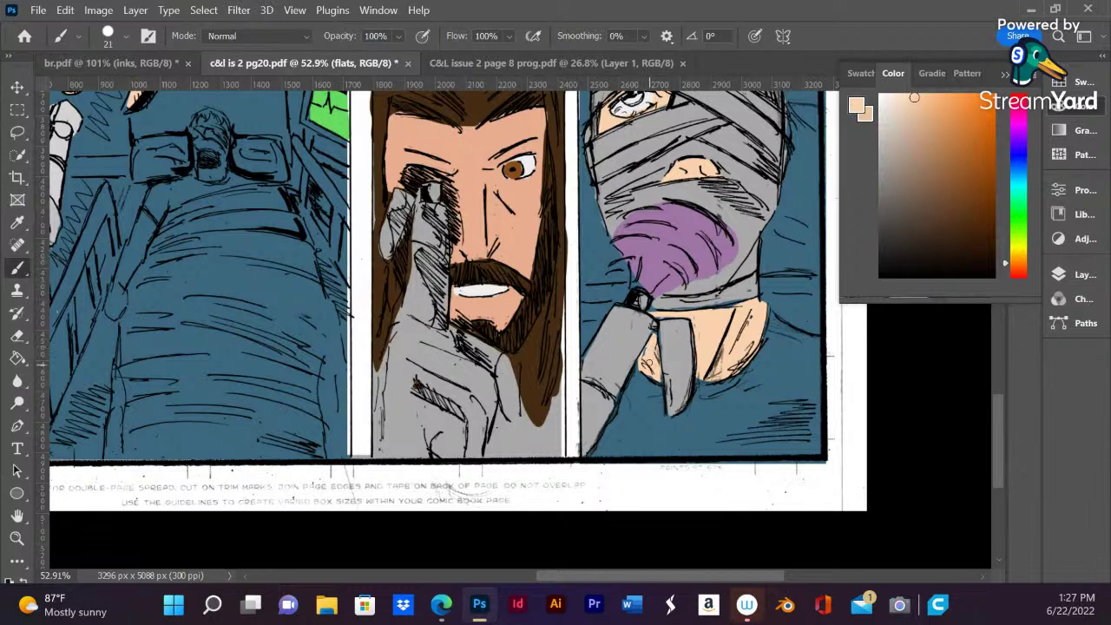
{"action": "left_click", "coordinate": [738, 288], "text": "alt"}
{"action": "left_click_drag", "start_coordinate": [730, 302], "coordinate": [656, 307]}
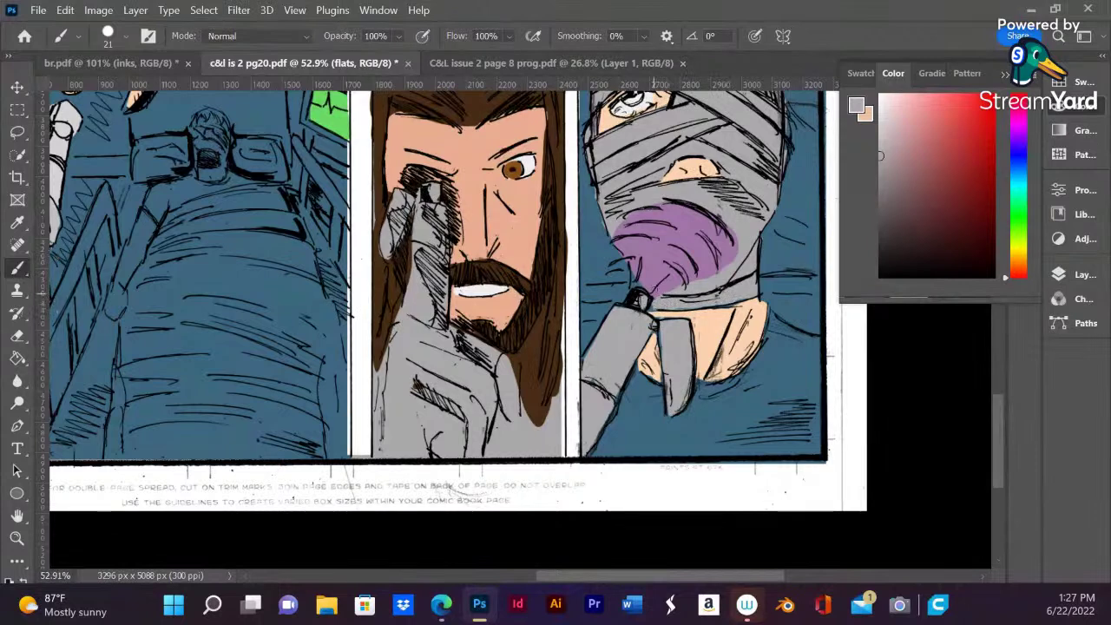
- Choose a saturated teal and paint the iris of the bandaged figure's eye in the bottom-row close-up
{"action": "left_click", "coordinate": [662, 252], "text": "alt"}
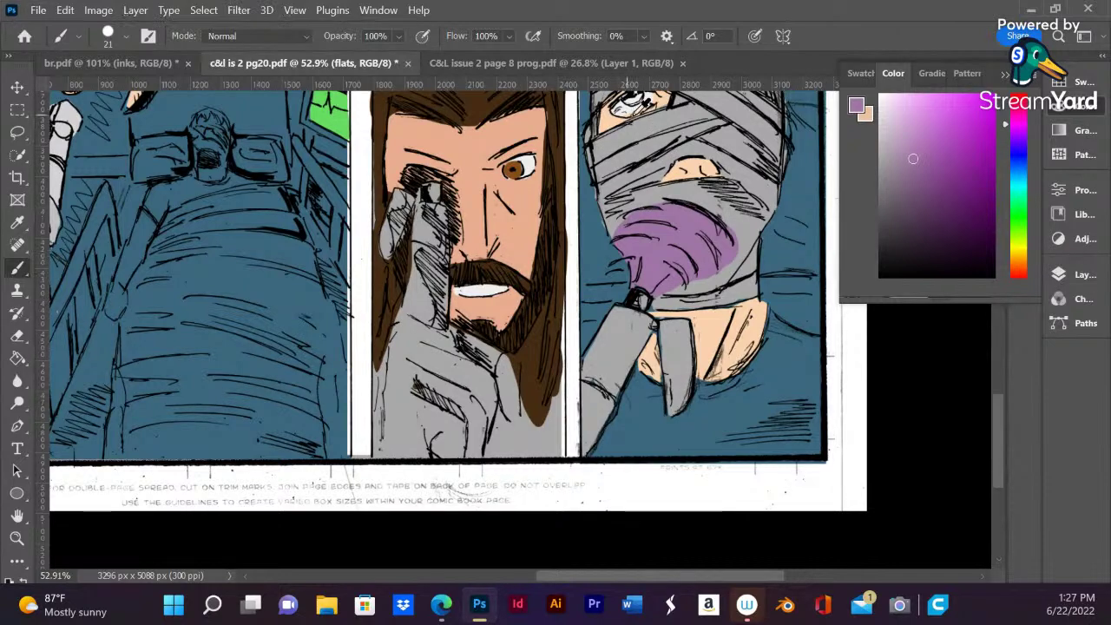
{"action": "scroll", "coordinate": [664, 122], "scroll_direction": "down", "scroll_amount": 2}
{"action": "scroll", "coordinate": [668, 121], "scroll_direction": "up", "scroll_amount": 3}
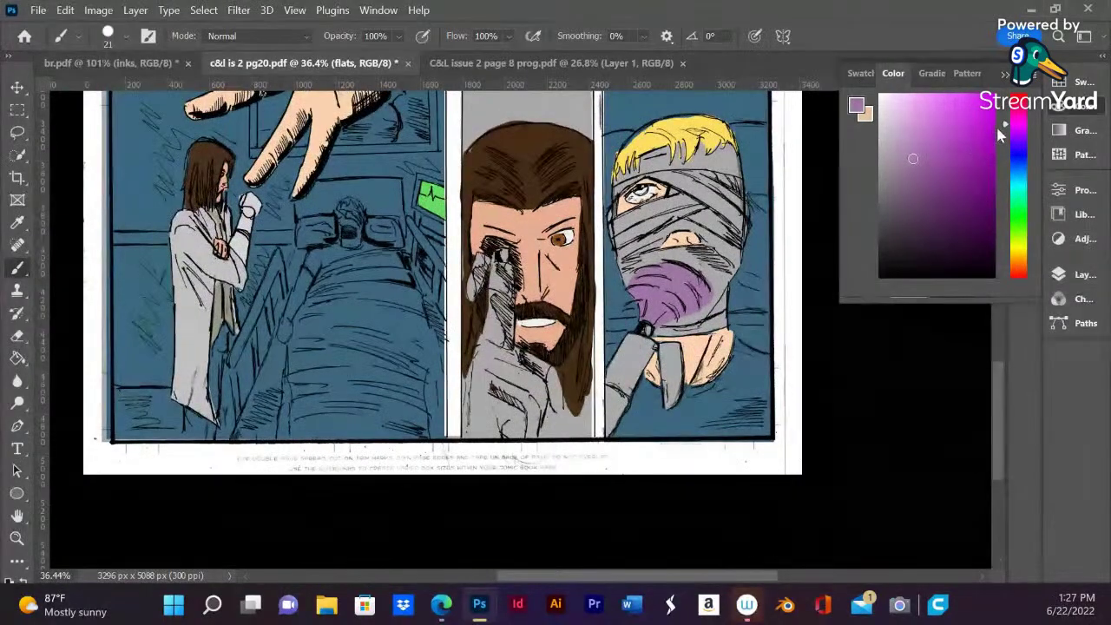
{"action": "left_click_drag", "start_coordinate": [1004, 130], "coordinate": [1006, 183]}
{"action": "left_click", "coordinate": [944, 168]}
{"action": "left_click_drag", "start_coordinate": [944, 169], "coordinate": [966, 167]}
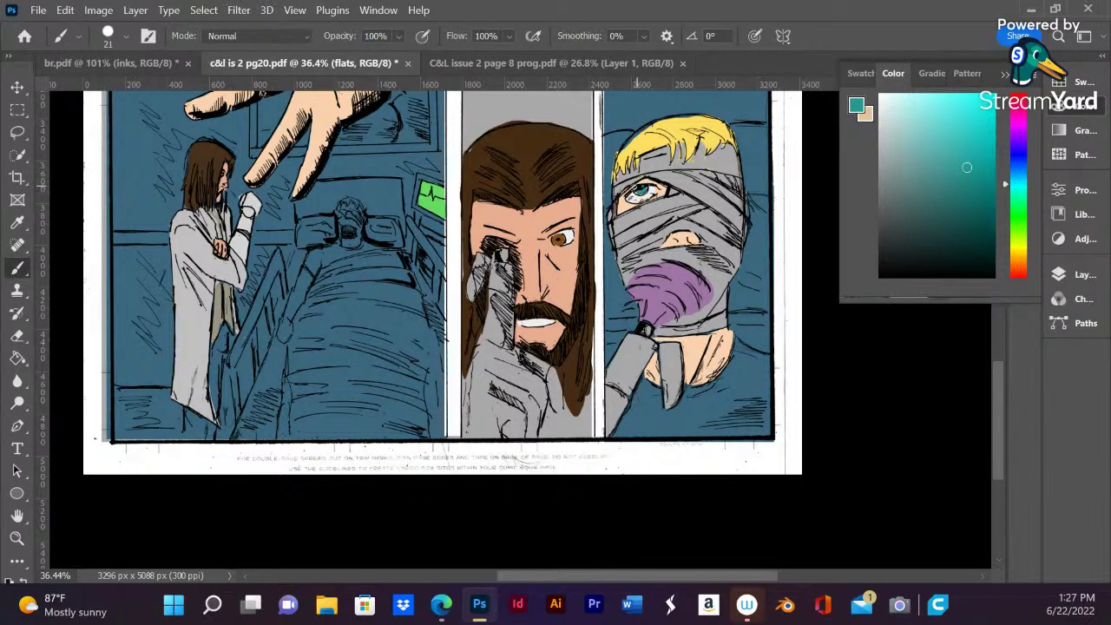
- Paint the bandaged figure's iris in the middle bed panel with the same teal
{"action": "scroll", "coordinate": [325, 168], "scroll_direction": "down", "scroll_amount": 4}
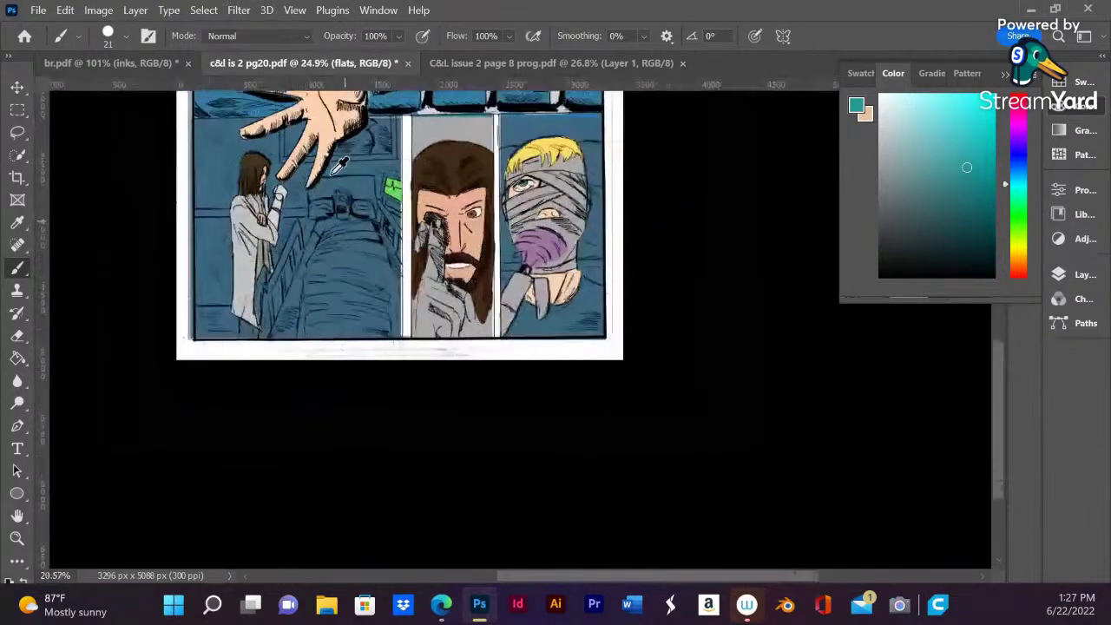
{"action": "scroll", "coordinate": [258, 181], "scroll_direction": "up", "scroll_amount": 5}
{"action": "scroll", "coordinate": [252, 270], "scroll_direction": "up", "scroll_amount": 8}
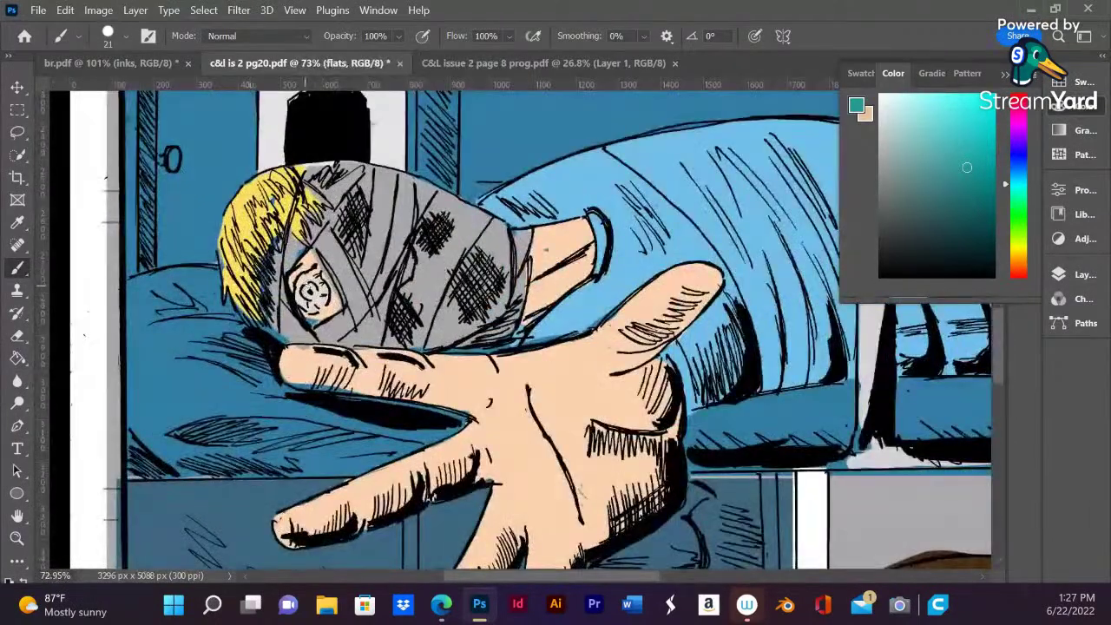
{"action": "left_click_drag", "start_coordinate": [305, 289], "coordinate": [308, 293]}
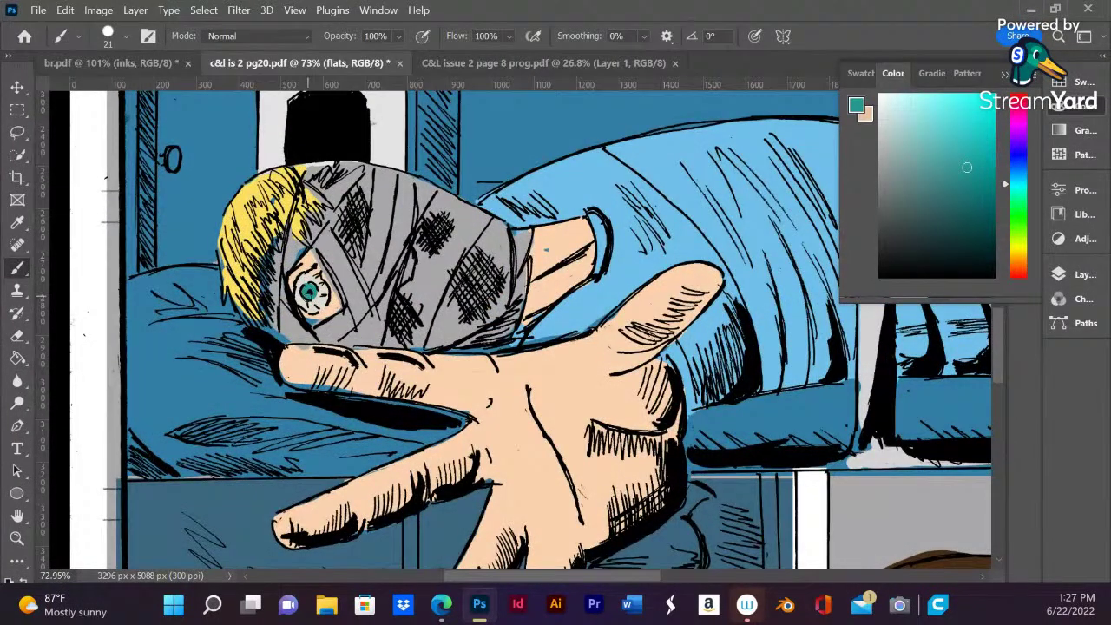
- Sample the skin tone from the bandaged figure's wrist in the middle panel and paint over the stray teal spot there
{"action": "scroll", "coordinate": [349, 278], "scroll_direction": "down", "scroll_amount": 4}
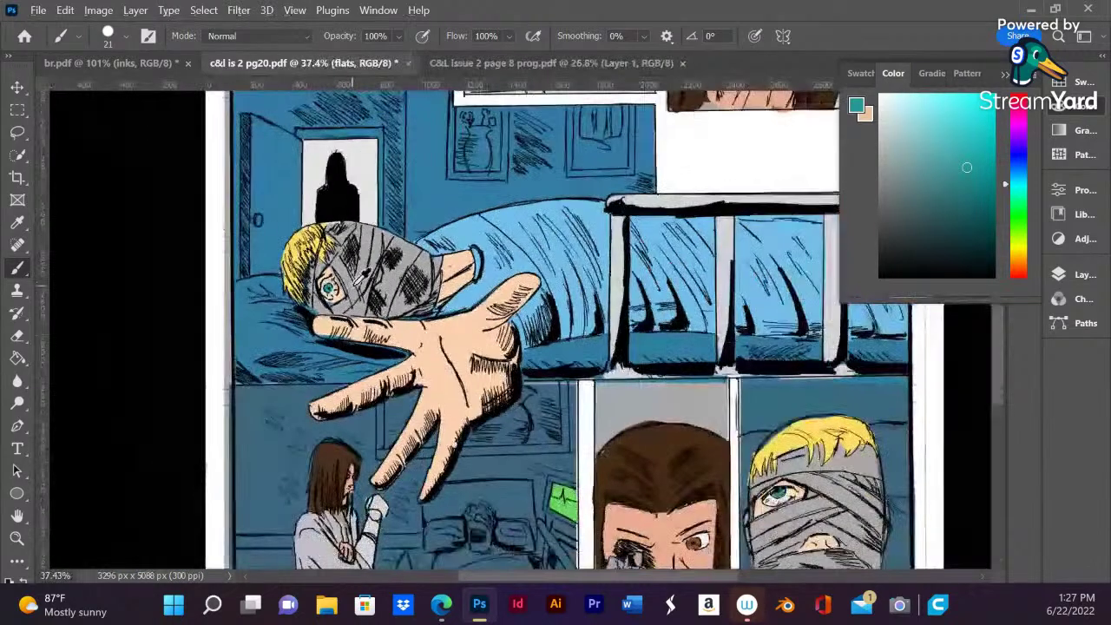
{"action": "left_click", "coordinate": [454, 269], "text": "alt"}
{"action": "left_click_drag", "start_coordinate": [454, 269], "coordinate": [460, 260]}
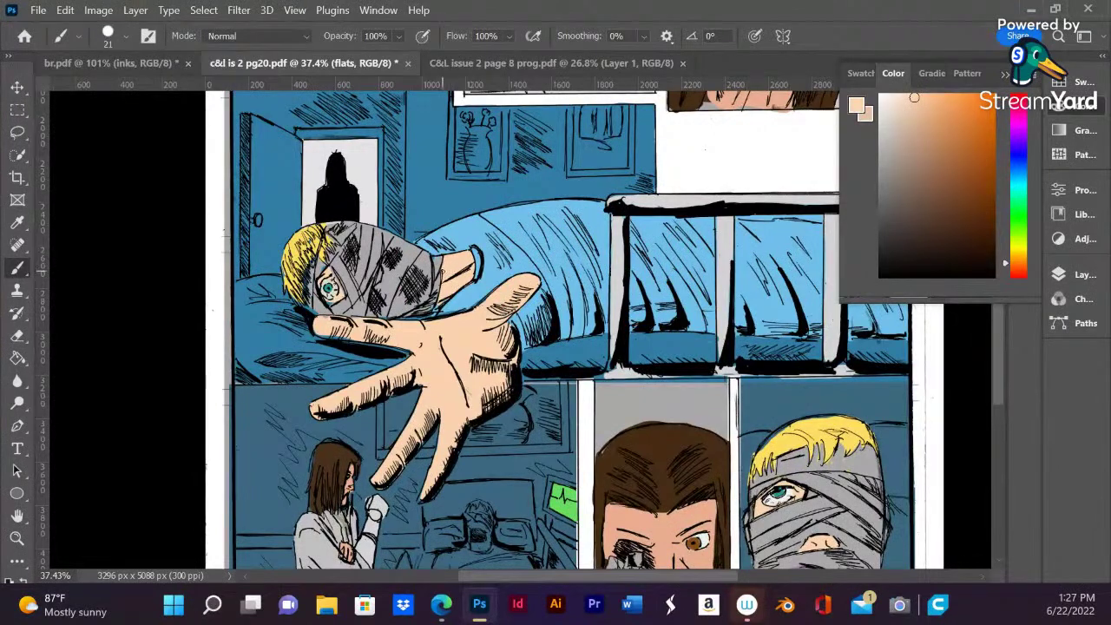
- Sample the orange-brown iris color from the bottom-row close-up and paint both irises of the bearded man in the top-row portrait
{"action": "scroll", "coordinate": [521, 226], "scroll_direction": "down", "scroll_amount": 4}
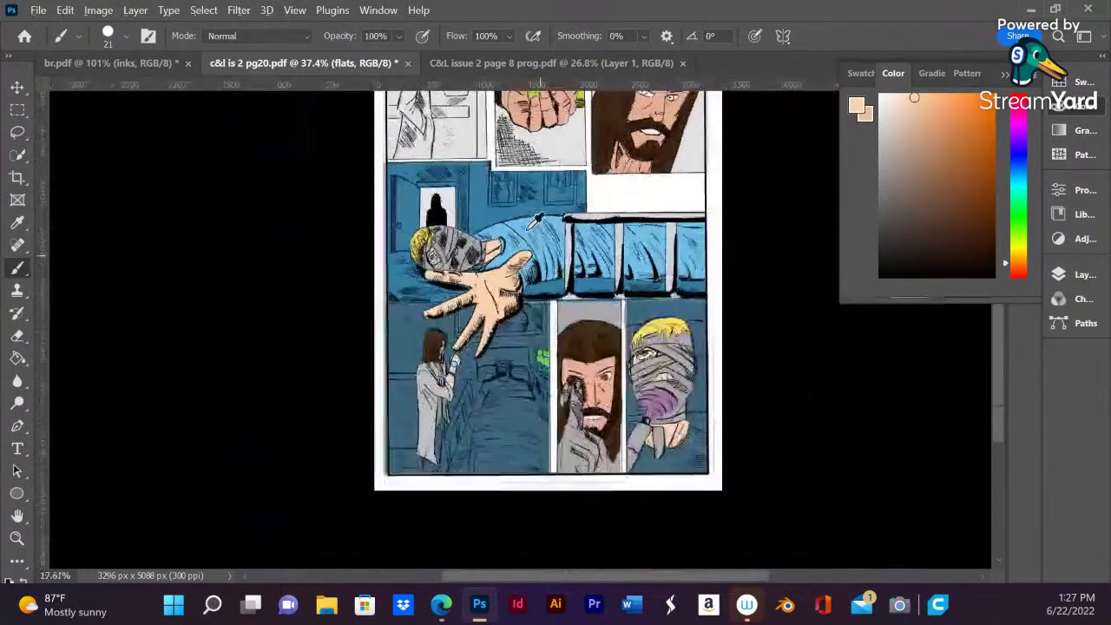
{"action": "scroll", "coordinate": [481, 239], "scroll_direction": "down", "scroll_amount": 1}
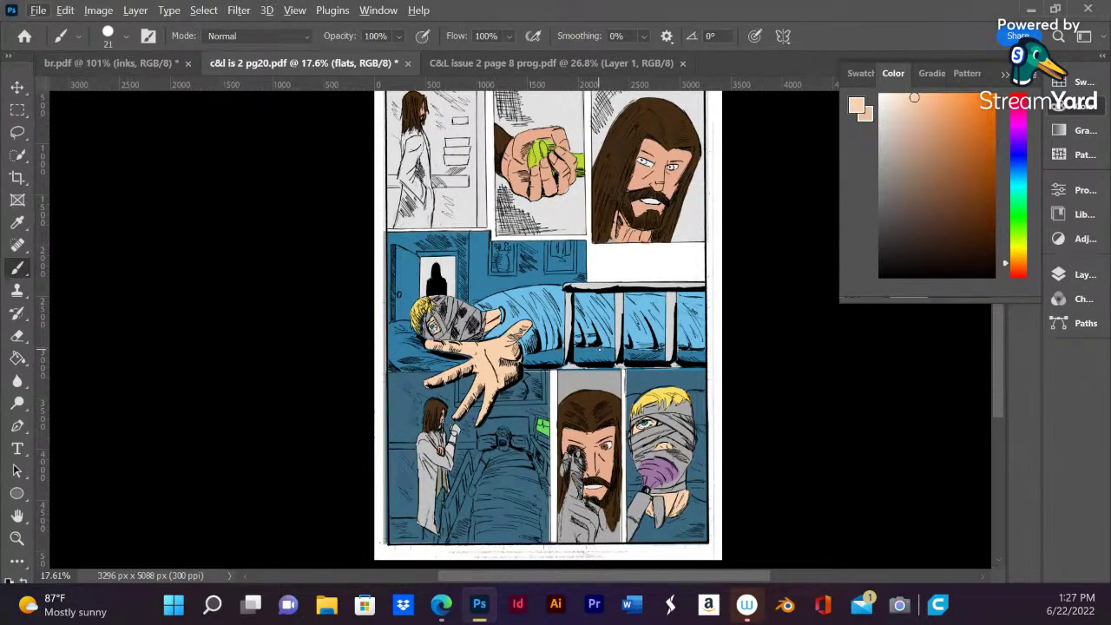
{"action": "scroll", "coordinate": [618, 315], "scroll_direction": "down", "scroll_amount": 5}
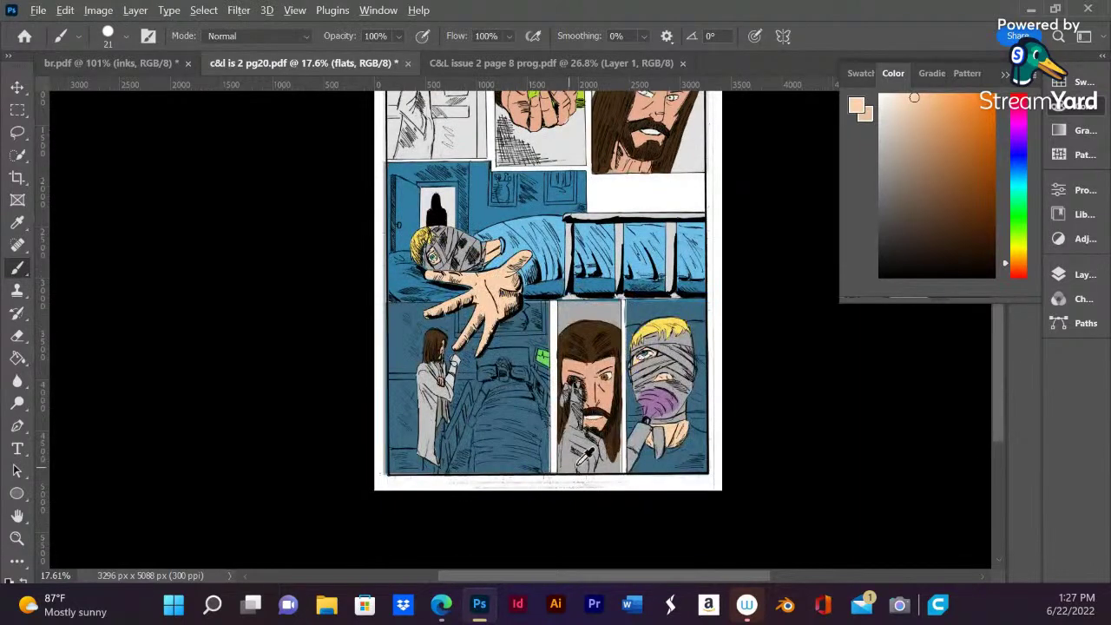
{"action": "scroll", "coordinate": [648, 376], "scroll_direction": "up", "scroll_amount": 4}
{"action": "left_click", "coordinate": [590, 295], "text": "alt"}
{"action": "scroll", "coordinate": [583, 304], "scroll_direction": "up", "scroll_amount": 3}
{"action": "scroll", "coordinate": [583, 303], "scroll_direction": "up", "scroll_amount": 8}
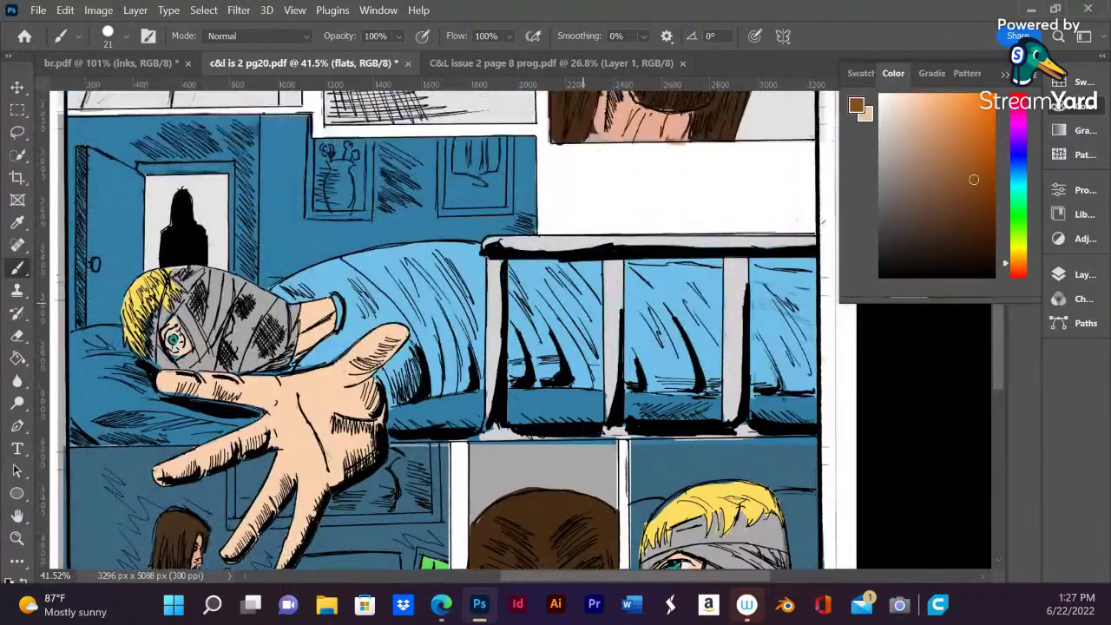
{"action": "scroll", "coordinate": [592, 301], "scroll_direction": "up", "scroll_amount": 6}
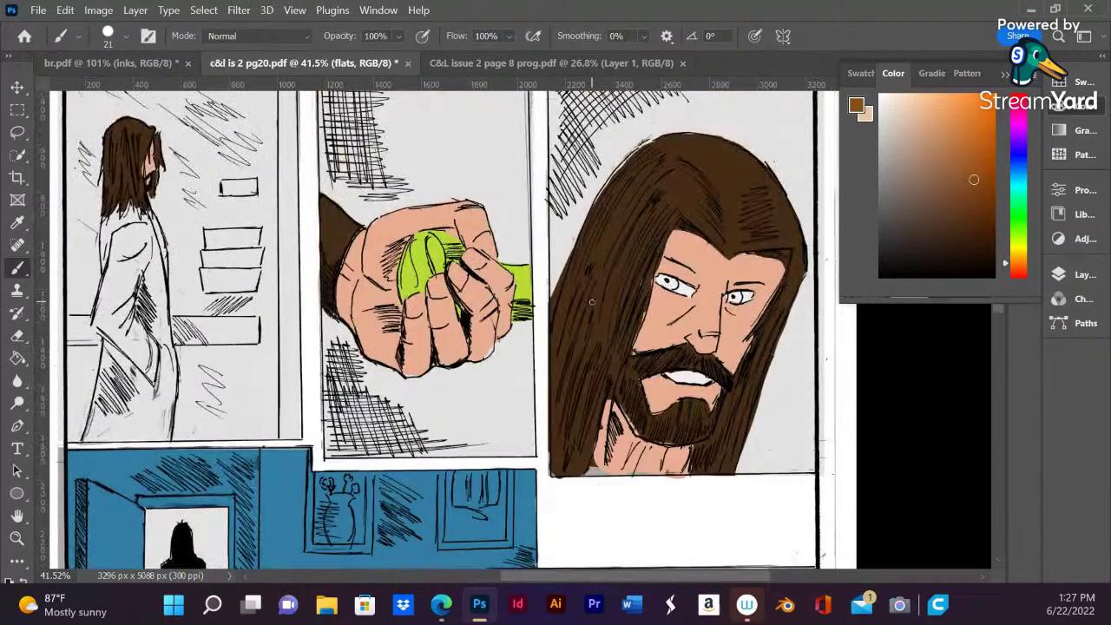
{"action": "left_click_drag", "start_coordinate": [666, 277], "coordinate": [671, 282]}
{"action": "left_click_drag", "start_coordinate": [731, 300], "coordinate": [738, 299]}
- Open c&l is 2 pg19.pdf from the recent files
{"action": "scroll", "coordinate": [330, 306], "scroll_direction": "down", "scroll_amount": 3}
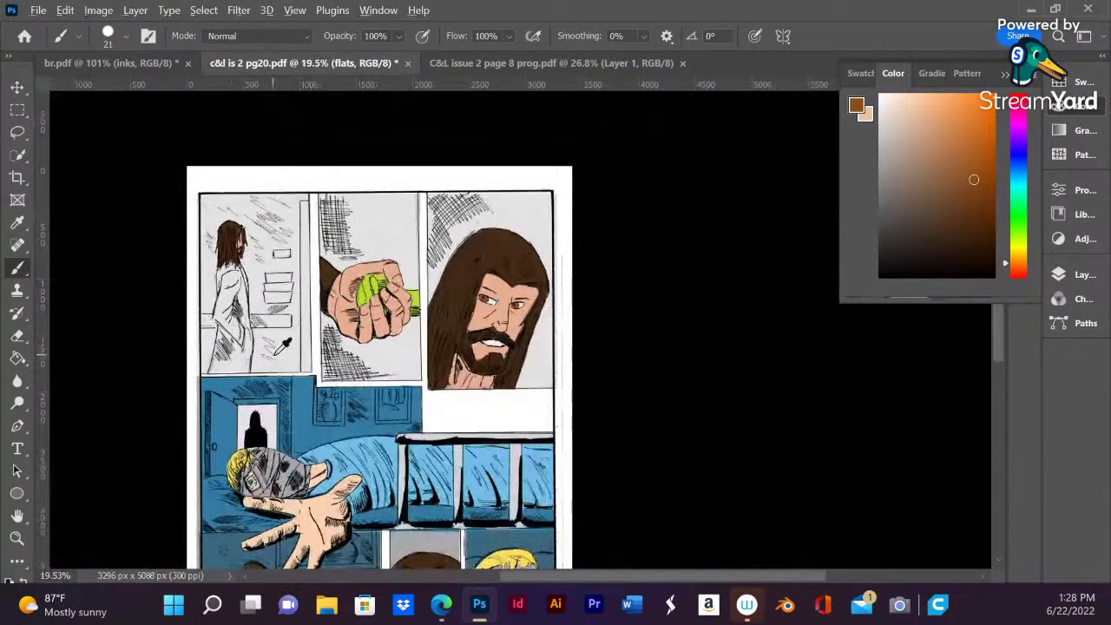
{"action": "scroll", "coordinate": [282, 353], "scroll_direction": "up", "scroll_amount": 2}
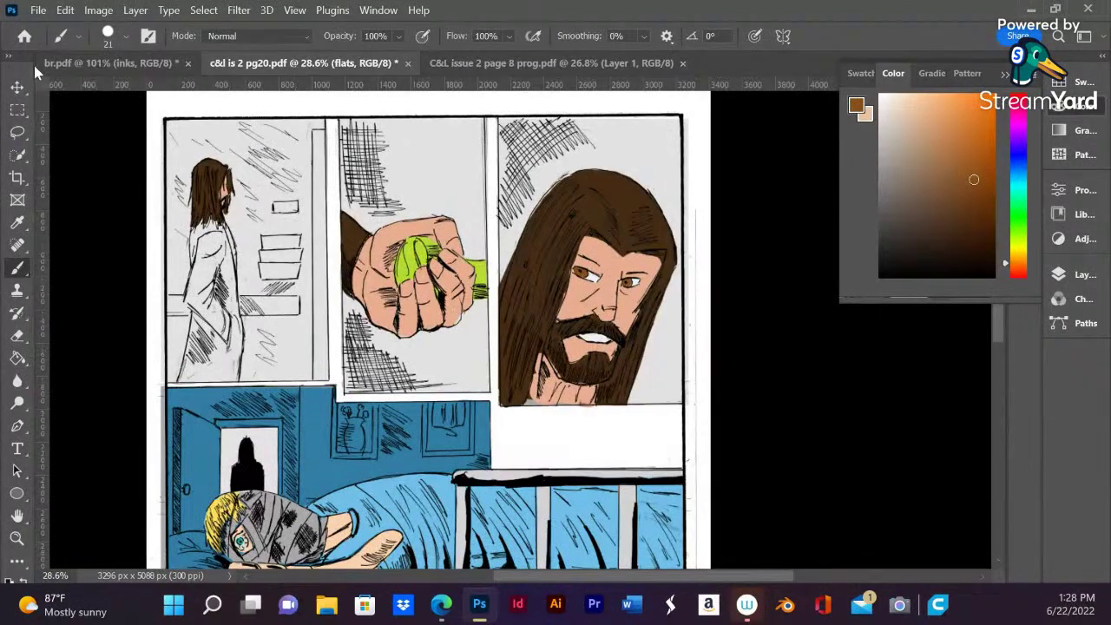
{"action": "left_click", "coordinate": [24, 37]}
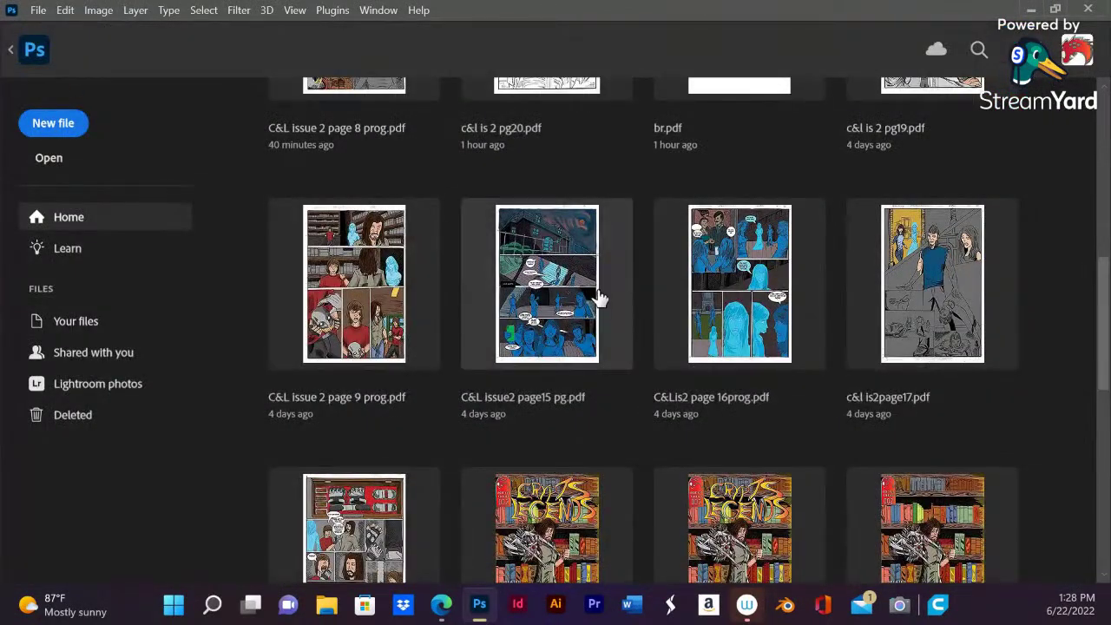
{"action": "scroll", "coordinate": [532, 310], "scroll_direction": "down", "scroll_amount": 6}
{"action": "scroll", "coordinate": [530, 314], "scroll_direction": "up", "scroll_amount": 9}
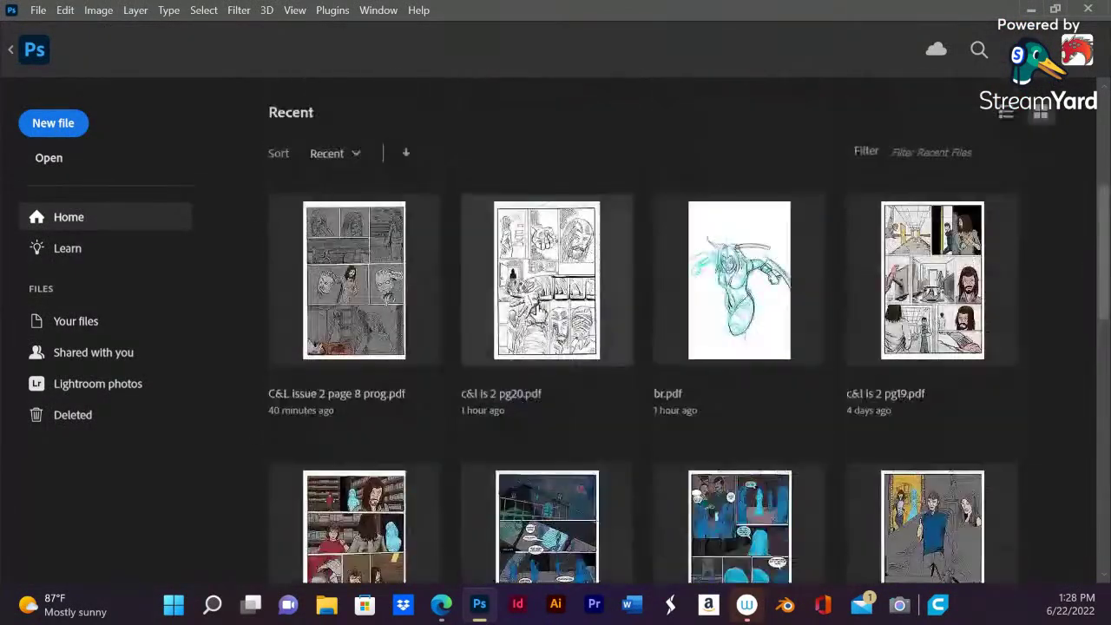
{"action": "left_click", "coordinate": [853, 298]}
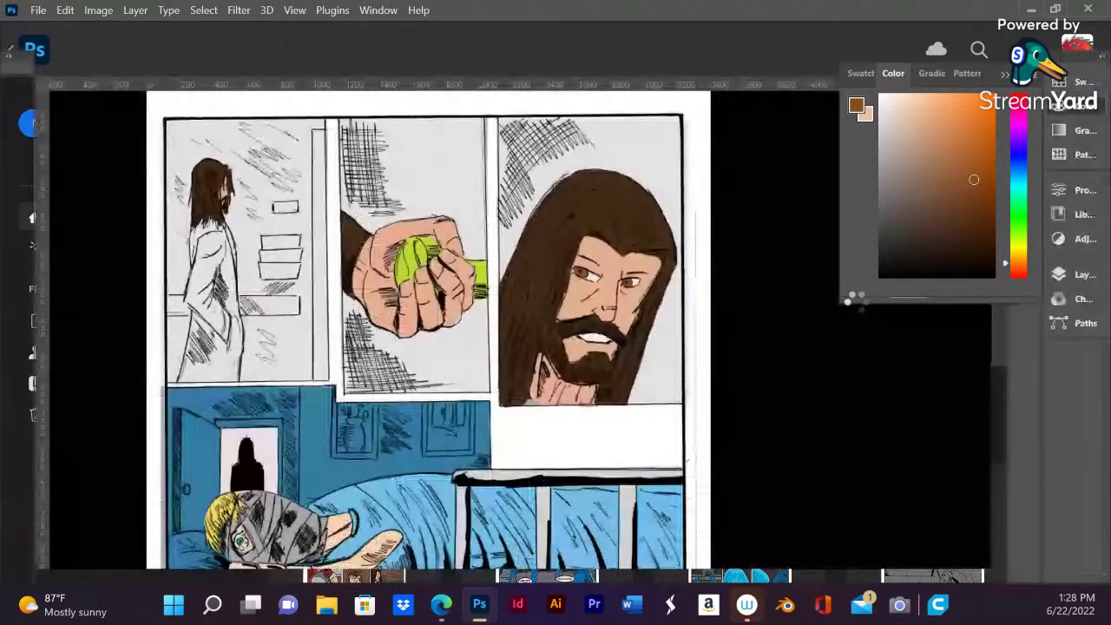
- Sample the brown of the wall rail in page 19's hallway panel and return to page 20
{"action": "scroll", "coordinate": [495, 248], "scroll_direction": "up", "scroll_amount": 3}
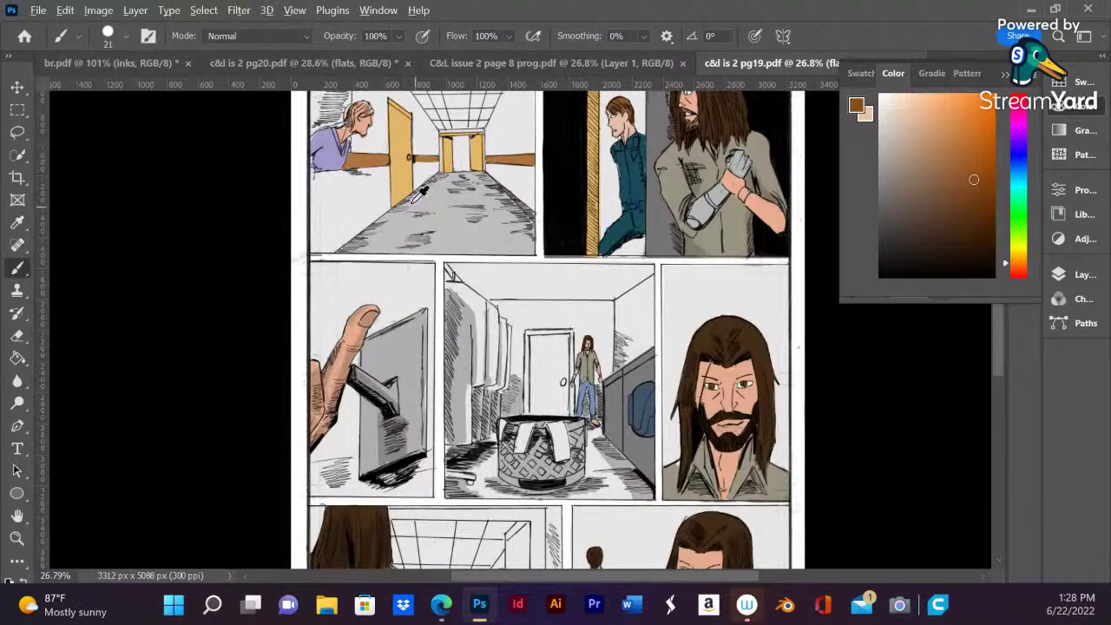
{"action": "left_click", "coordinate": [374, 157], "text": "alt"}
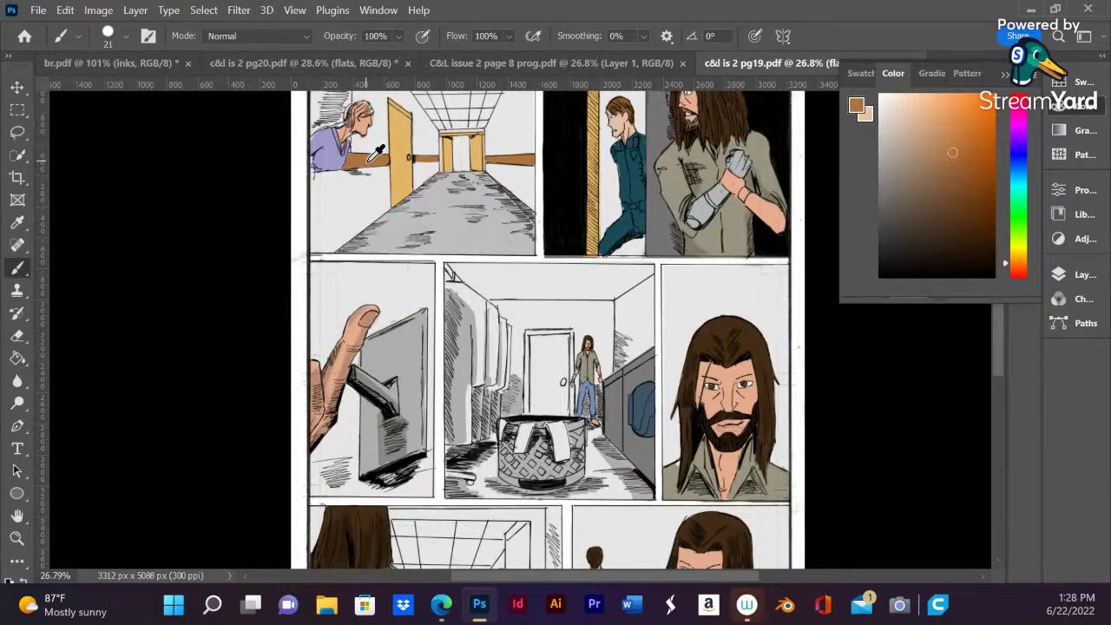
{"action": "left_click", "coordinate": [603, 68]}
{"action": "left_click", "coordinate": [295, 65]}
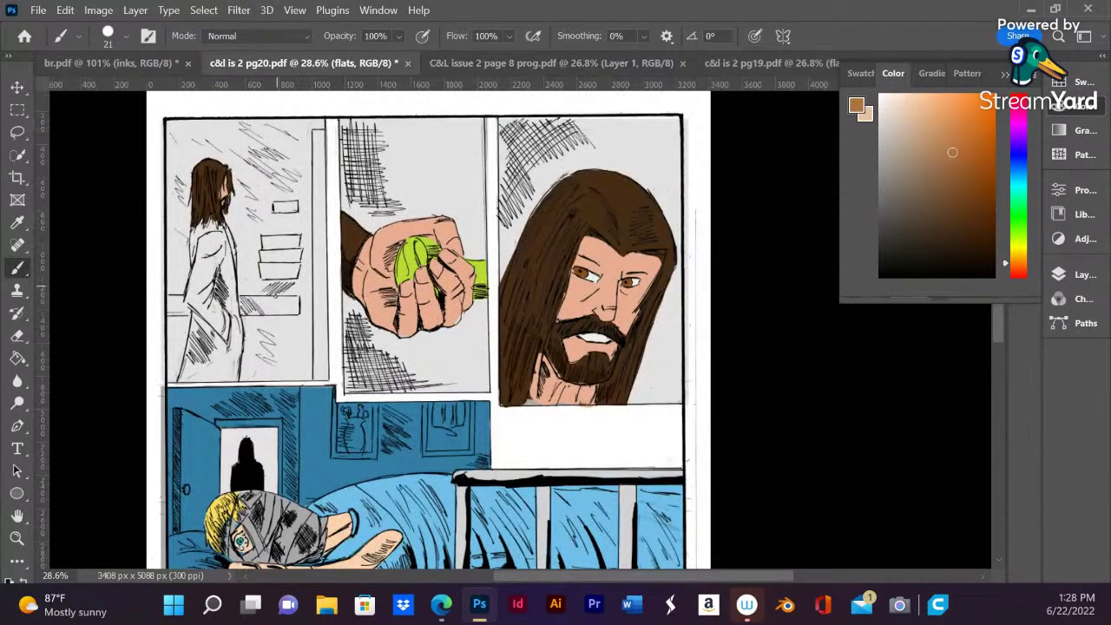
{"action": "scroll", "coordinate": [276, 295], "scroll_direction": "up", "scroll_amount": 1}
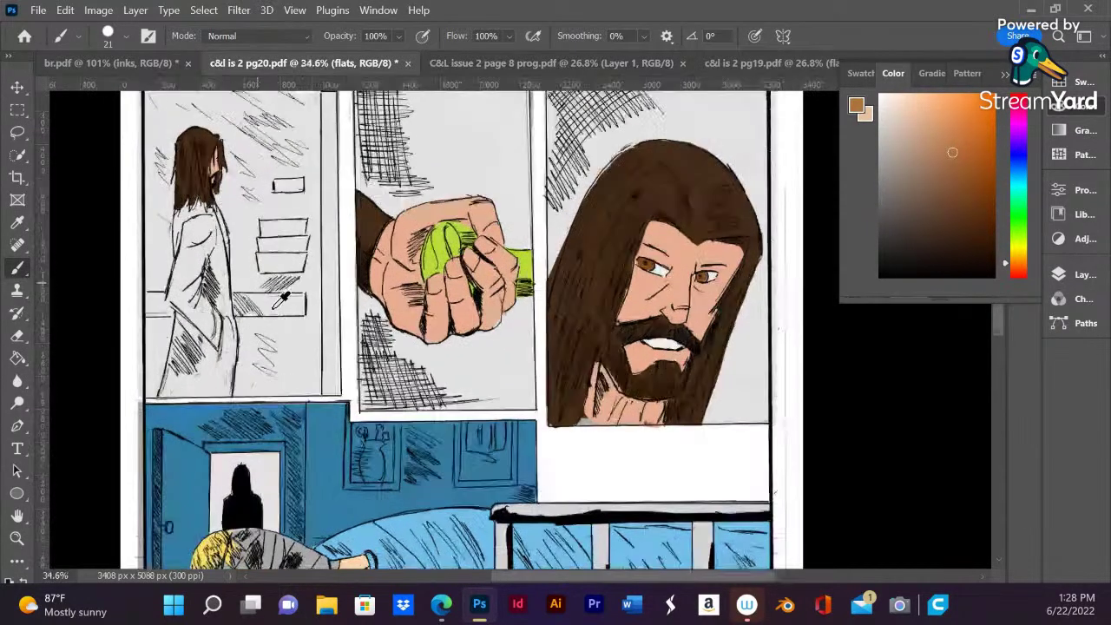
- Select the horizontal wall rail in page 20's first panel, leaving the standing figure out of the selection
{"action": "left_click", "coordinate": [19, 111]}
{"action": "left_click_drag", "start_coordinate": [308, 295], "coordinate": [139, 319]}
{"action": "left_click", "coordinate": [17, 132]}
{"action": "key", "text": "alt"}
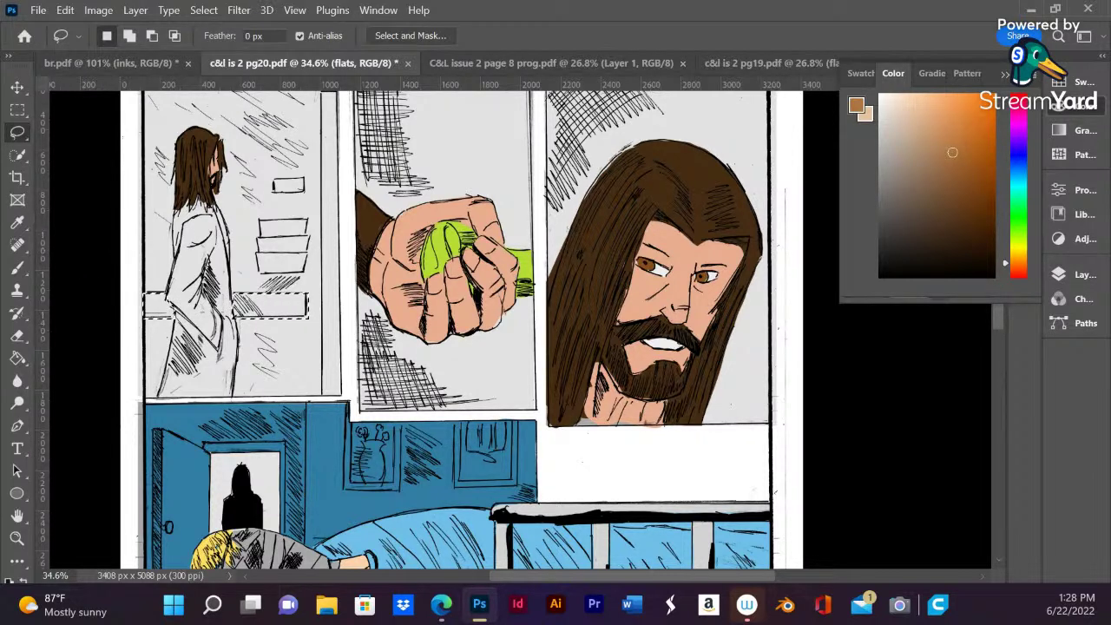
{"action": "key", "text": "ctrl+d"}
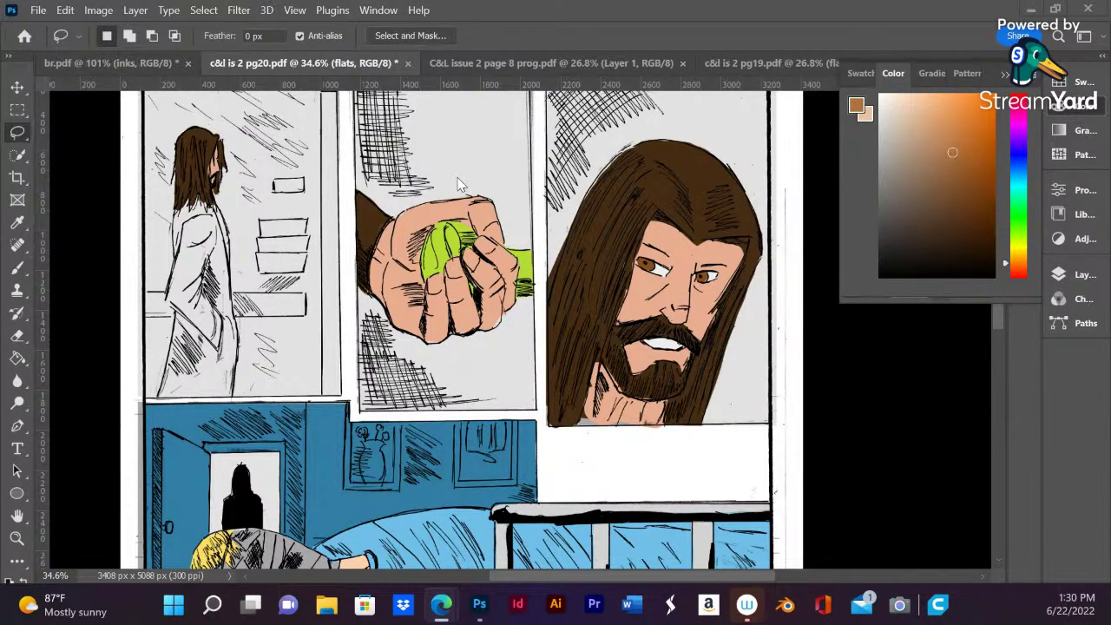
- Sample the light gray of the bed railing in the middle panel for the brush and display the layer list
{"action": "scroll", "coordinate": [460, 186], "scroll_direction": "down", "scroll_amount": 3}
{"action": "scroll", "coordinate": [460, 187], "scroll_direction": "down", "scroll_amount": 3}
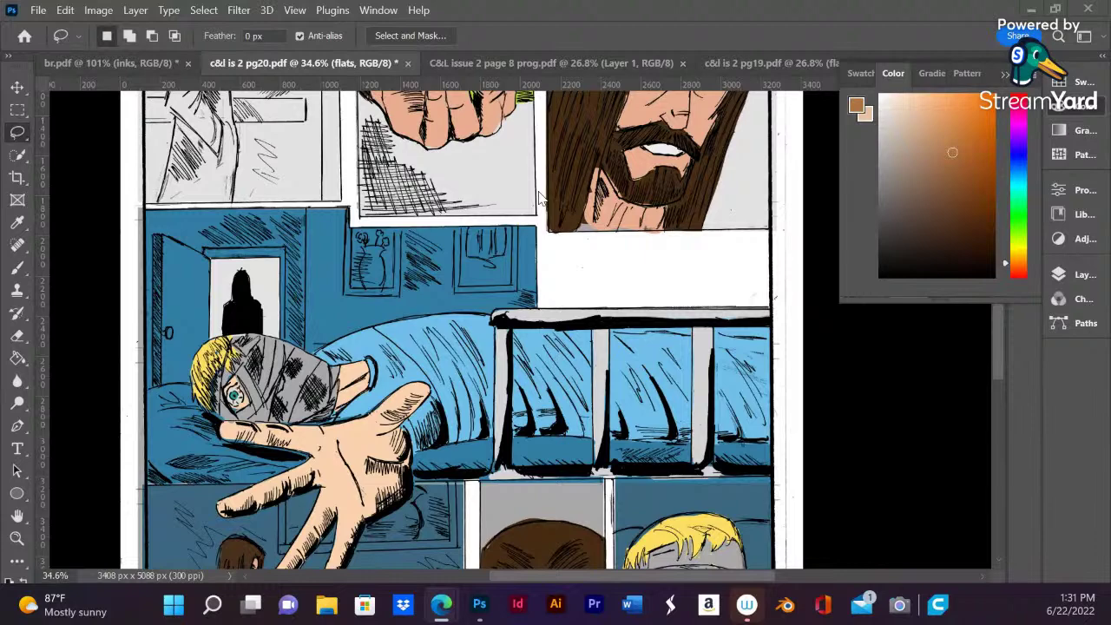
{"action": "scroll", "coordinate": [538, 198], "scroll_direction": "down", "scroll_amount": 3}
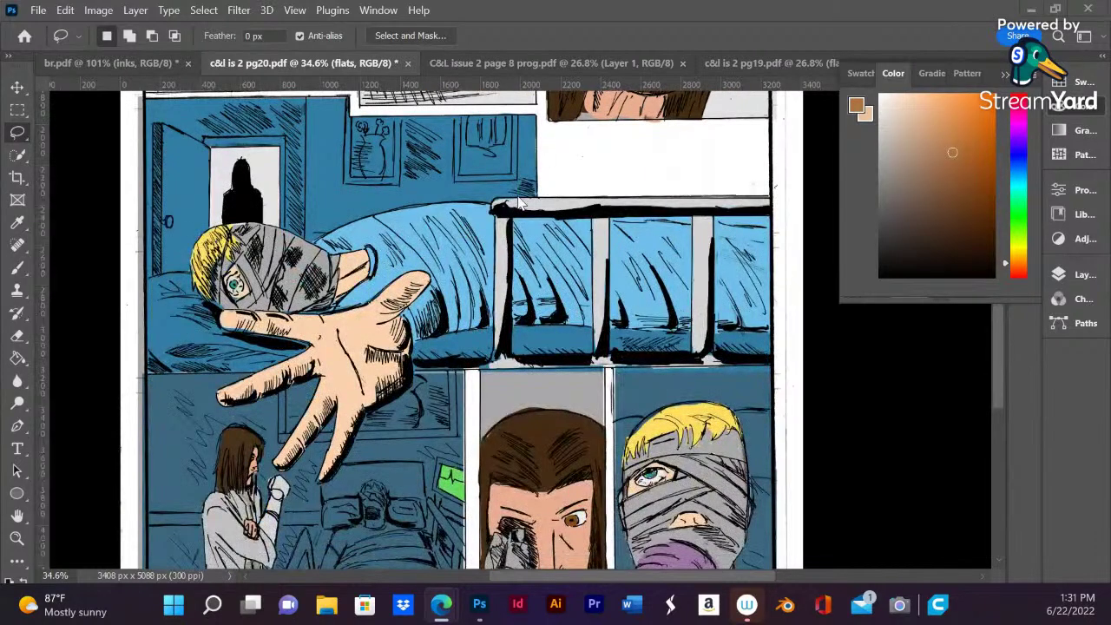
{"action": "scroll", "coordinate": [527, 200], "scroll_direction": "down", "scroll_amount": 3}
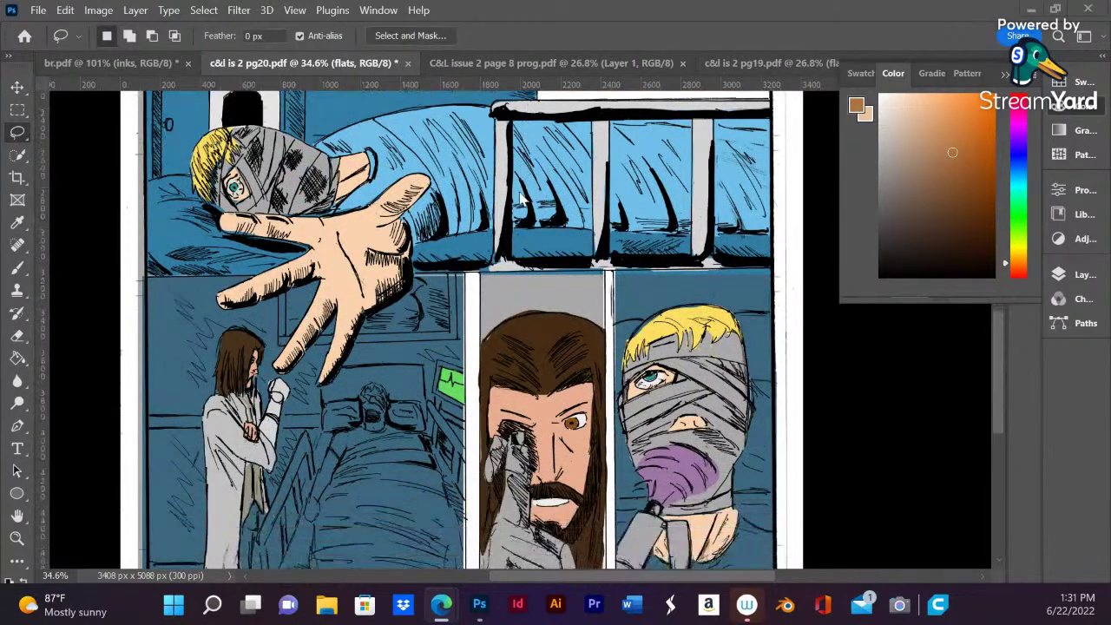
{"action": "scroll", "coordinate": [521, 198], "scroll_direction": "up", "scroll_amount": 1}
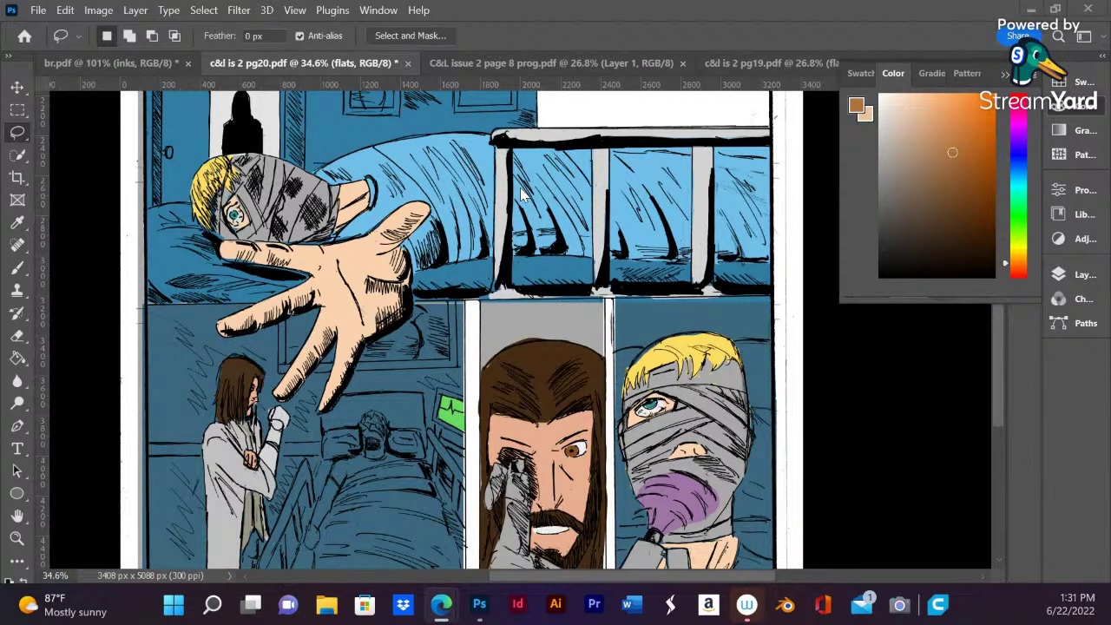
{"action": "key", "text": "alt"}
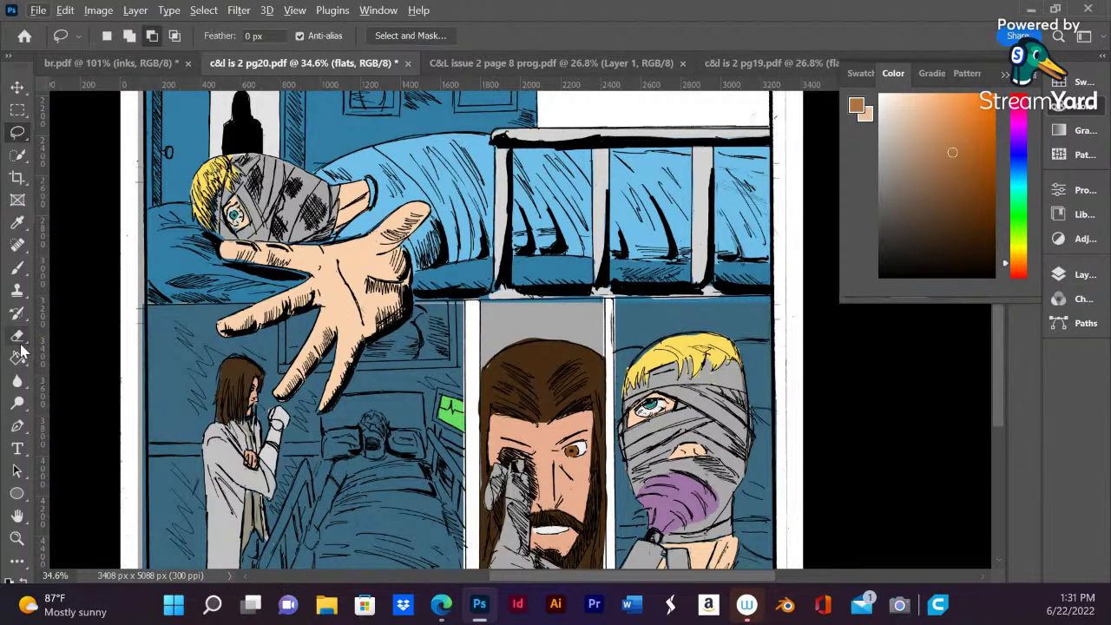
{"action": "left_click", "coordinate": [18, 268]}
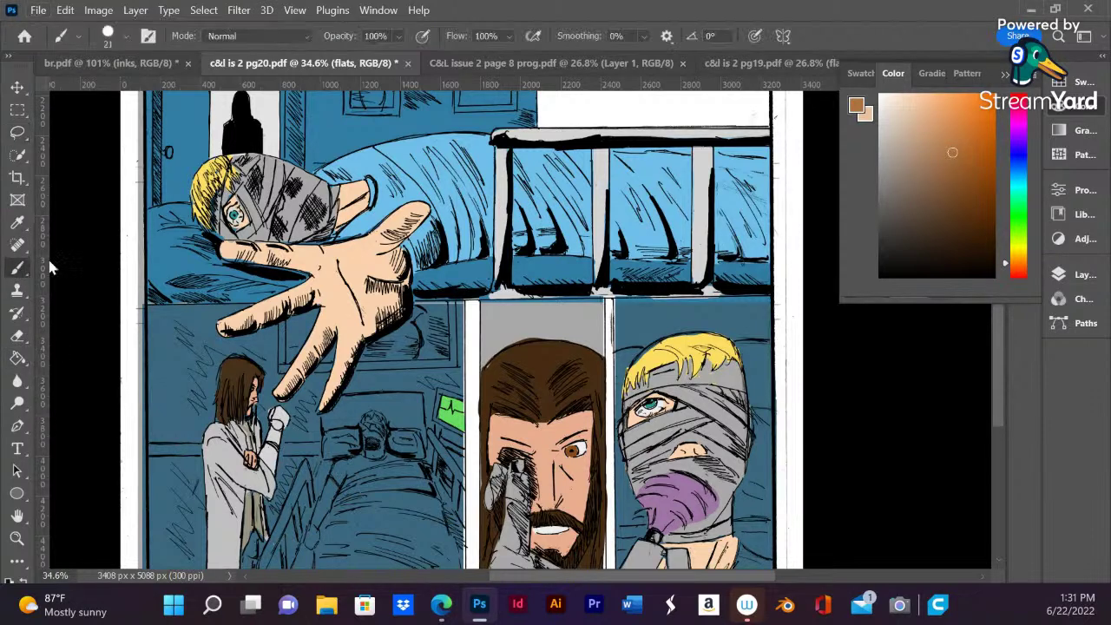
{"action": "left_click", "coordinate": [497, 216], "text": "alt"}
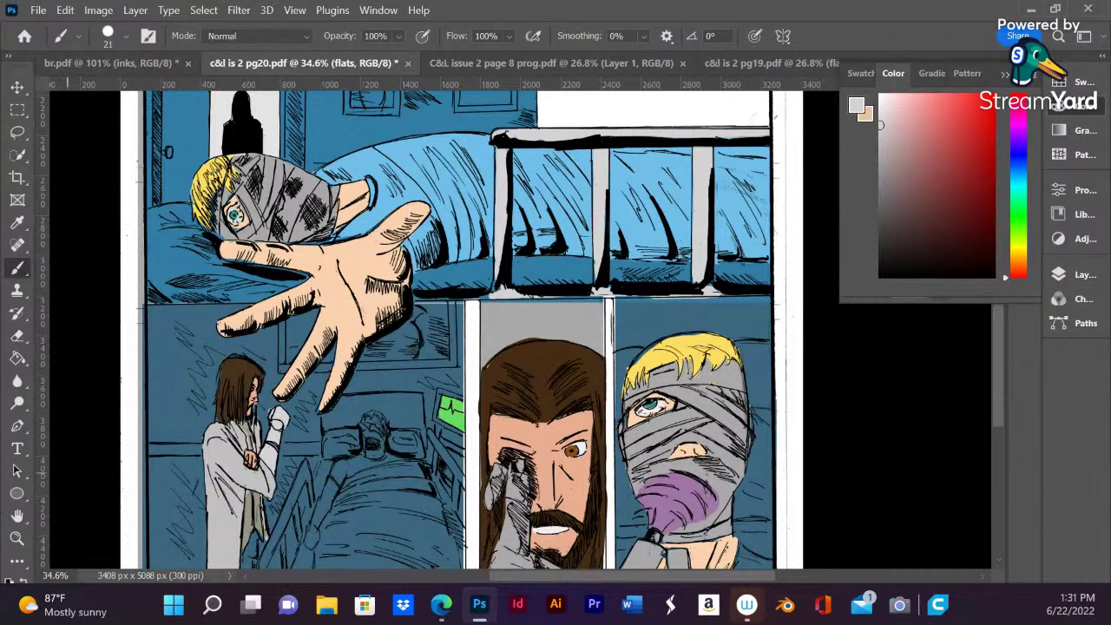
{"action": "scroll", "coordinate": [502, 383], "scroll_direction": "down", "scroll_amount": 3}
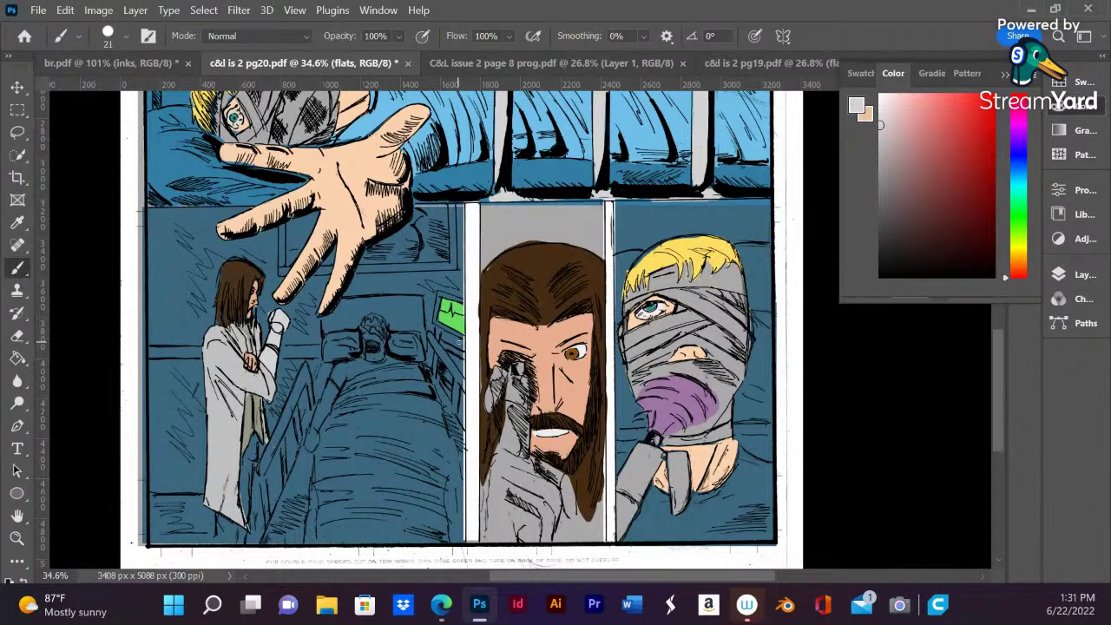
{"action": "left_click", "coordinate": [1053, 268]}
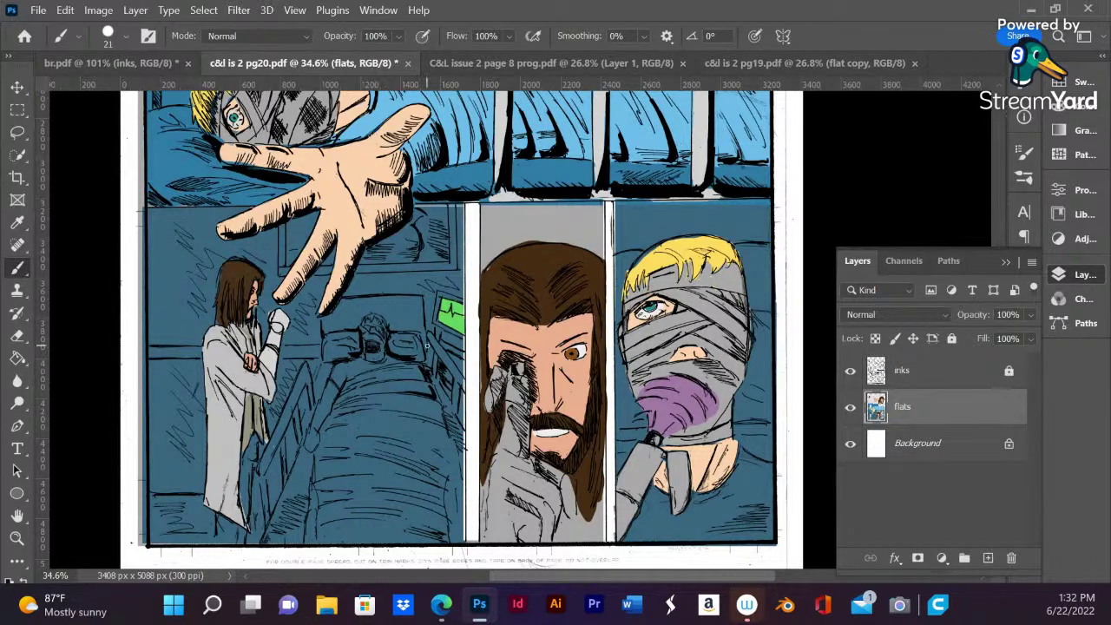
- Fill the selected wall rail behind the standing figure with the brown from page 19's hallway rail
{"action": "scroll", "coordinate": [382, 259], "scroll_direction": "down", "scroll_amount": 3, "text": "alt"}
{"action": "scroll", "coordinate": [383, 258], "scroll_direction": "up", "scroll_amount": 3}
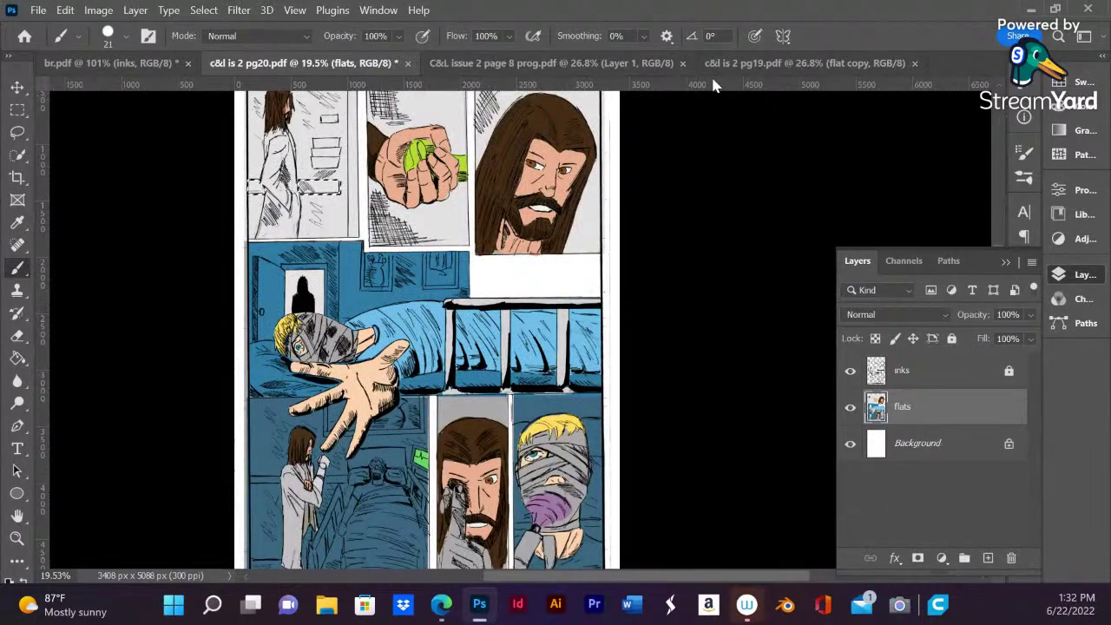
{"action": "left_click", "coordinate": [769, 64]}
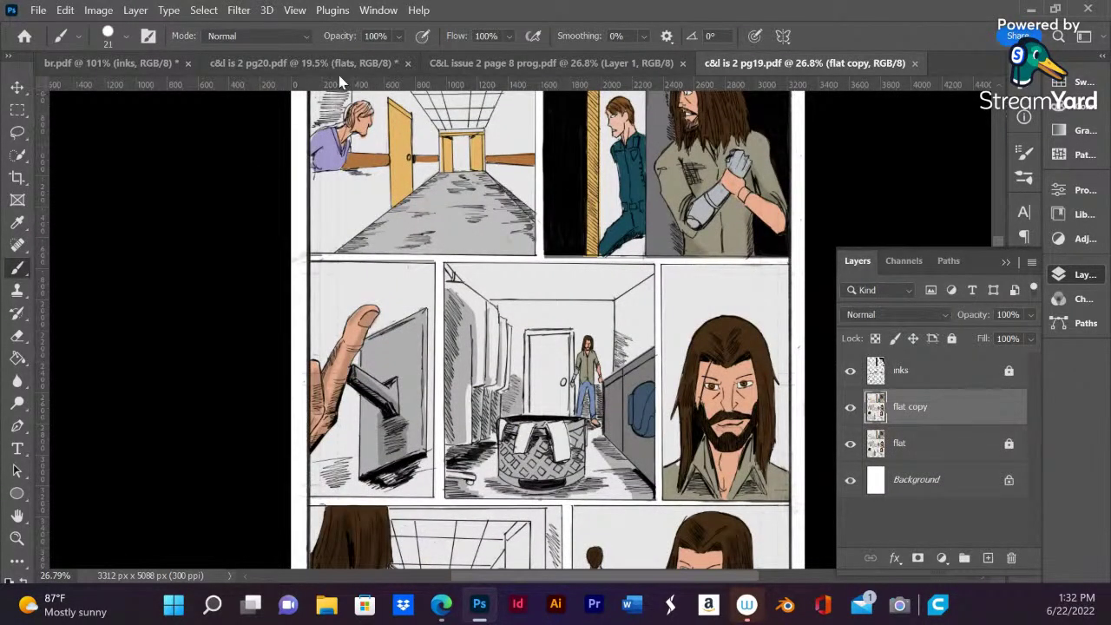
{"action": "left_click", "coordinate": [315, 64]}
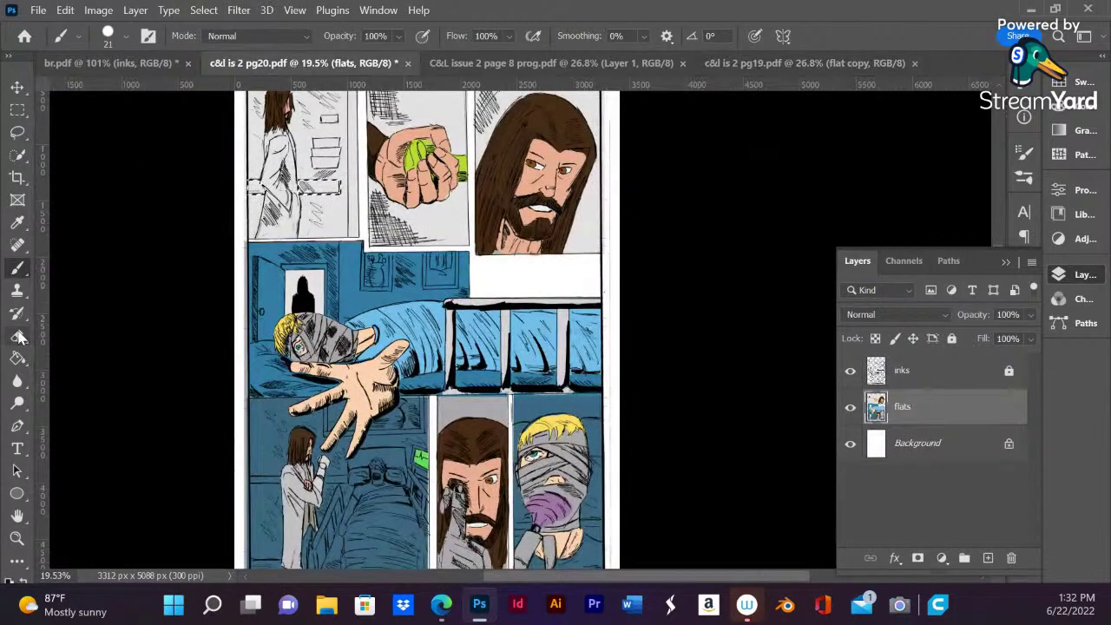
{"action": "left_click", "coordinate": [17, 359]}
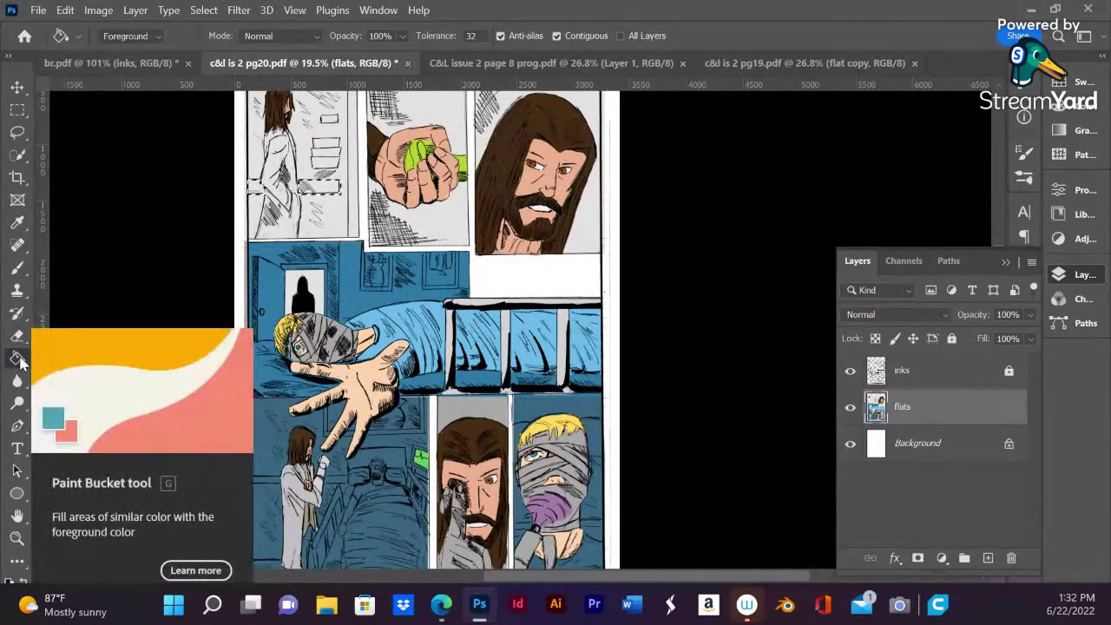
{"action": "left_click", "coordinate": [317, 187]}
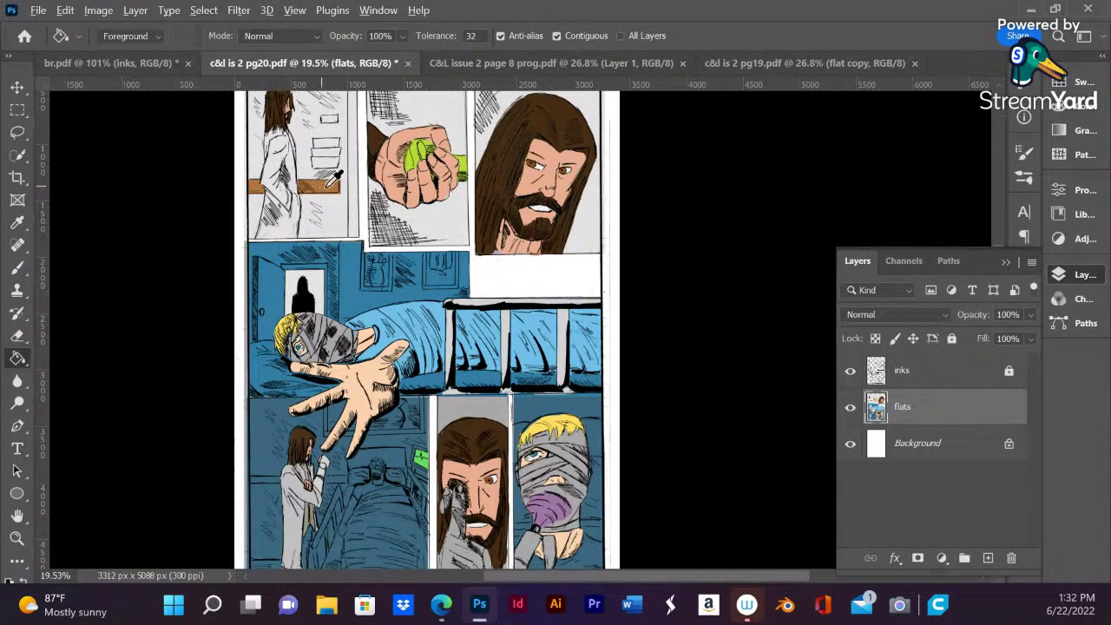
- Try to bucket-fill the hospital bed's side rail in the bottom-row panel with light gray
{"action": "scroll", "coordinate": [334, 208], "scroll_direction": "down", "scroll_amount": 3}
{"action": "scroll", "coordinate": [468, 330], "scroll_direction": "up", "scroll_amount": 1}
{"action": "scroll", "coordinate": [495, 382], "scroll_direction": "down", "scroll_amount": 2}
{"action": "scroll", "coordinate": [536, 366], "scroll_direction": "up", "scroll_amount": 3}
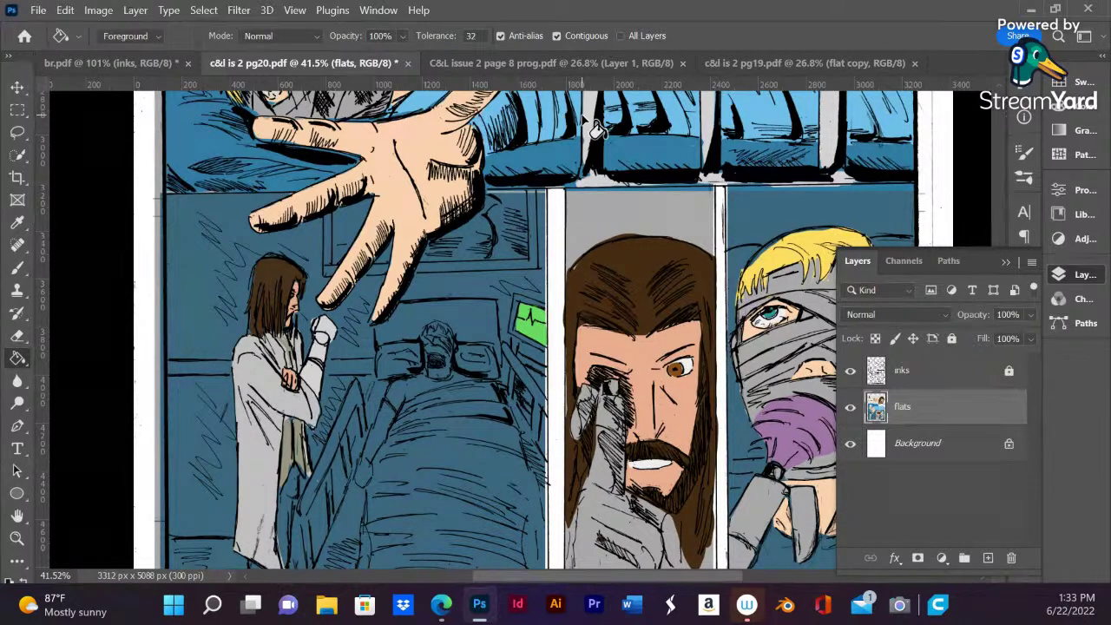
{"action": "left_click", "coordinate": [543, 405]}
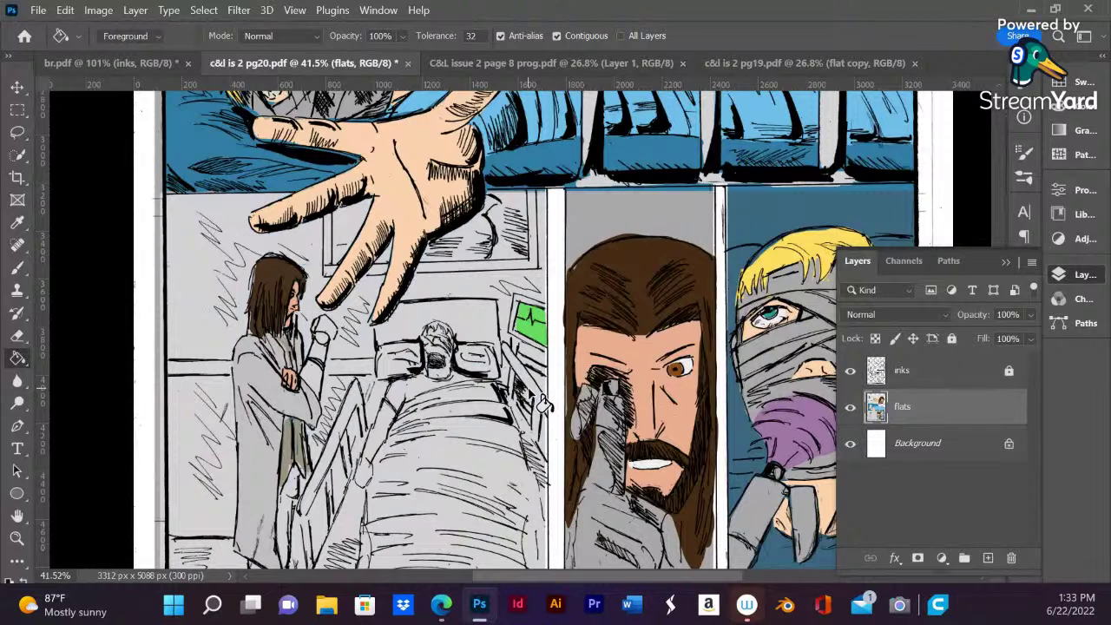
{"action": "key", "text": "ctrl+z"}
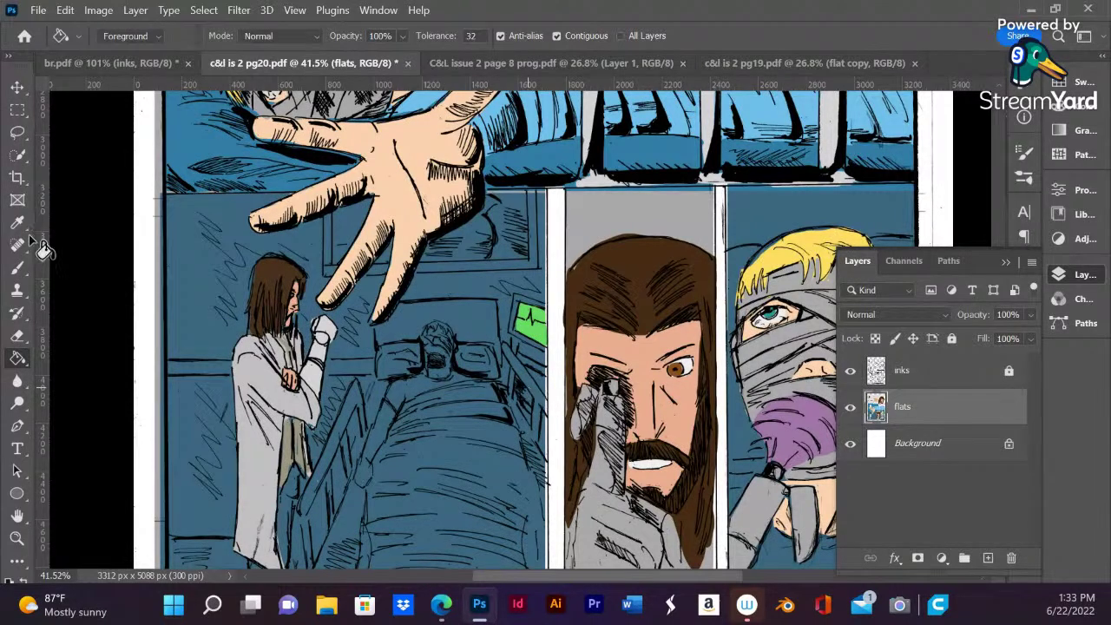
- Brush light gray over both side rails of the hospital bed in the bottom-row panel
{"action": "left_click", "coordinate": [17, 267]}
{"action": "left_click_drag", "start_coordinate": [543, 405], "coordinate": [507, 349]}
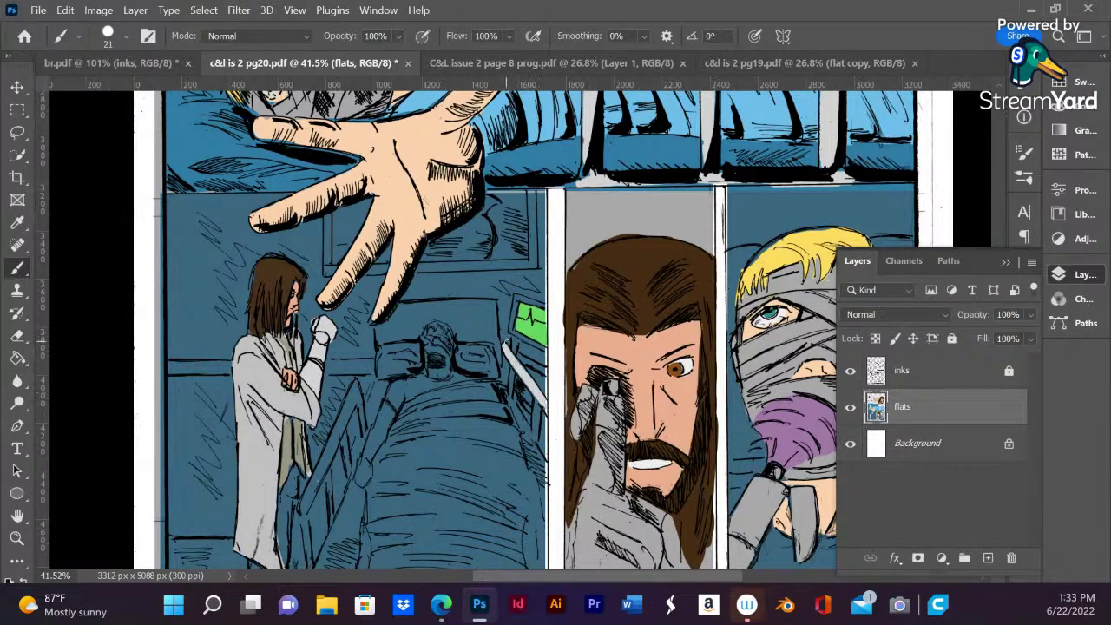
{"action": "mouse_move", "coordinate": [304, 505]}
{"action": "left_mouse_down"}
{"action": "mouse_move", "coordinate": [353, 392]}
{"action": "mouse_move", "coordinate": [366, 432]}
{"action": "mouse_move", "coordinate": [356, 386]}
{"action": "mouse_move", "coordinate": [340, 426]}
{"action": "mouse_move", "coordinate": [349, 469]}
{"action": "mouse_move", "coordinate": [340, 439]}
{"action": "mouse_move", "coordinate": [347, 468]}
{"action": "mouse_move", "coordinate": [343, 440]}
{"action": "mouse_move", "coordinate": [328, 510]}
{"action": "mouse_move", "coordinate": [327, 477]}
{"action": "mouse_move", "coordinate": [330, 526]}
{"action": "mouse_move", "coordinate": [306, 513]}
{"action": "mouse_move", "coordinate": [310, 564]}
{"action": "mouse_move", "coordinate": [307, 493]}
{"action": "mouse_move", "coordinate": [323, 481]}
{"action": "mouse_move", "coordinate": [305, 510]}
{"action": "left_mouse_up"}
{"action": "left_click_drag", "start_coordinate": [533, 408], "coordinate": [532, 429]}
{"action": "left_click_drag", "start_coordinate": [512, 382], "coordinate": [506, 393]}
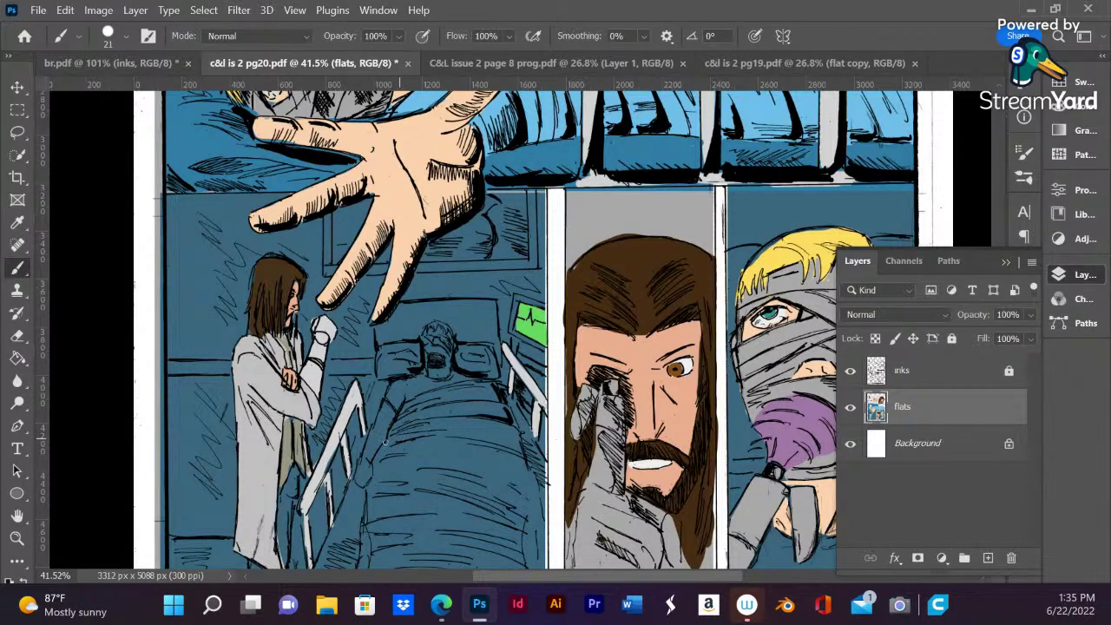
- Sample the hospital panel's dark blue wall color and touch up the wall along the panel's right edge
{"action": "left_click", "coordinate": [517, 216], "text": "alt"}
{"action": "left_click_drag", "start_coordinate": [545, 195], "coordinate": [547, 280]}
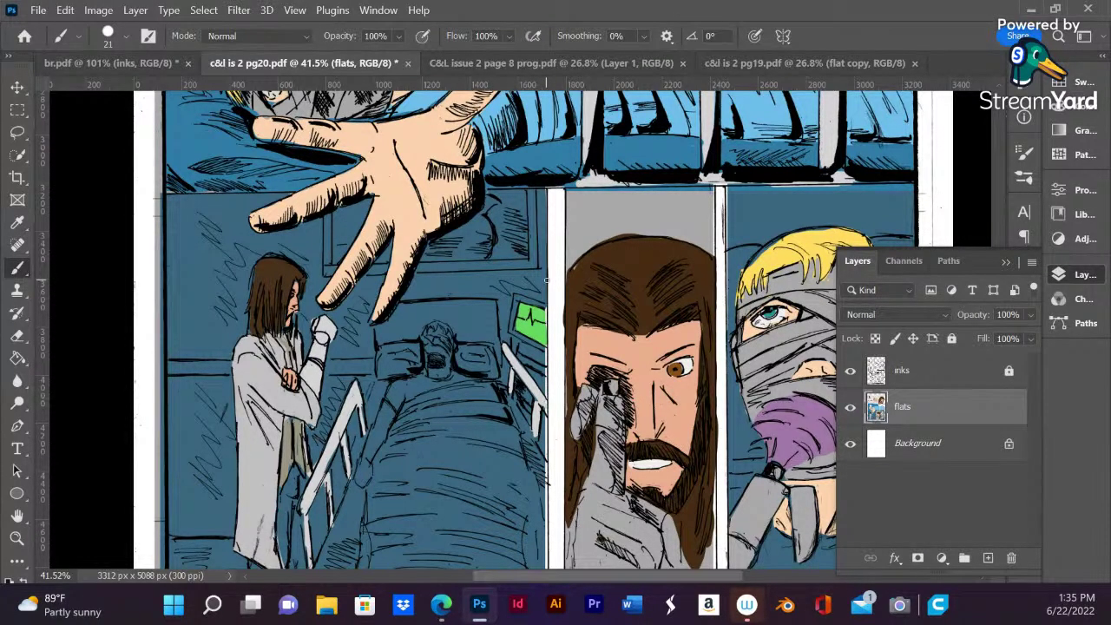
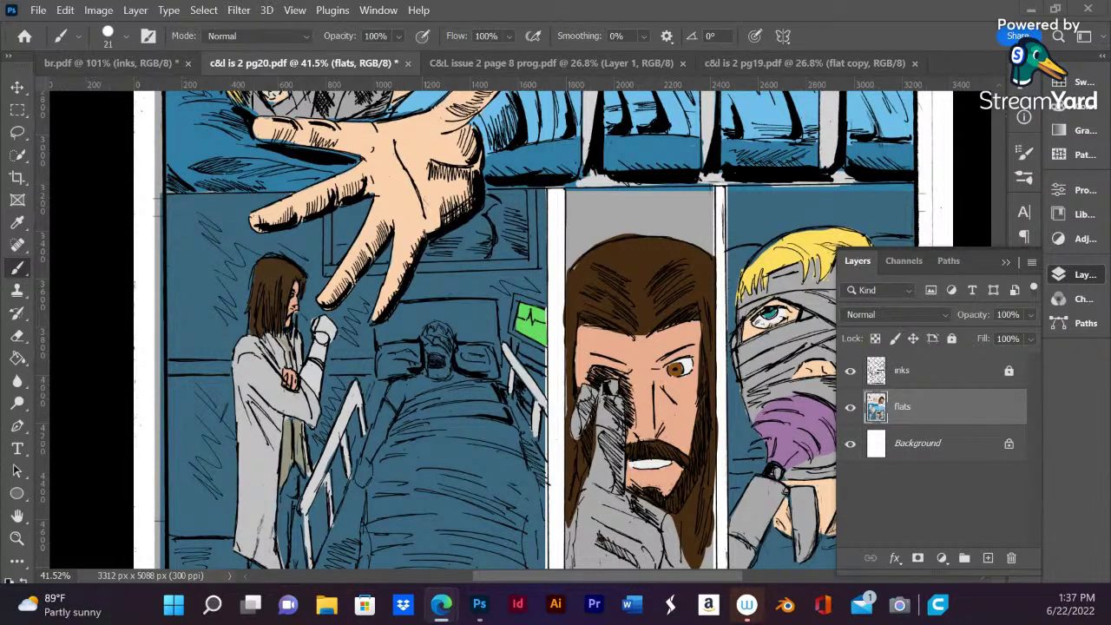
{"action": "left_click", "coordinate": [773, 252]}
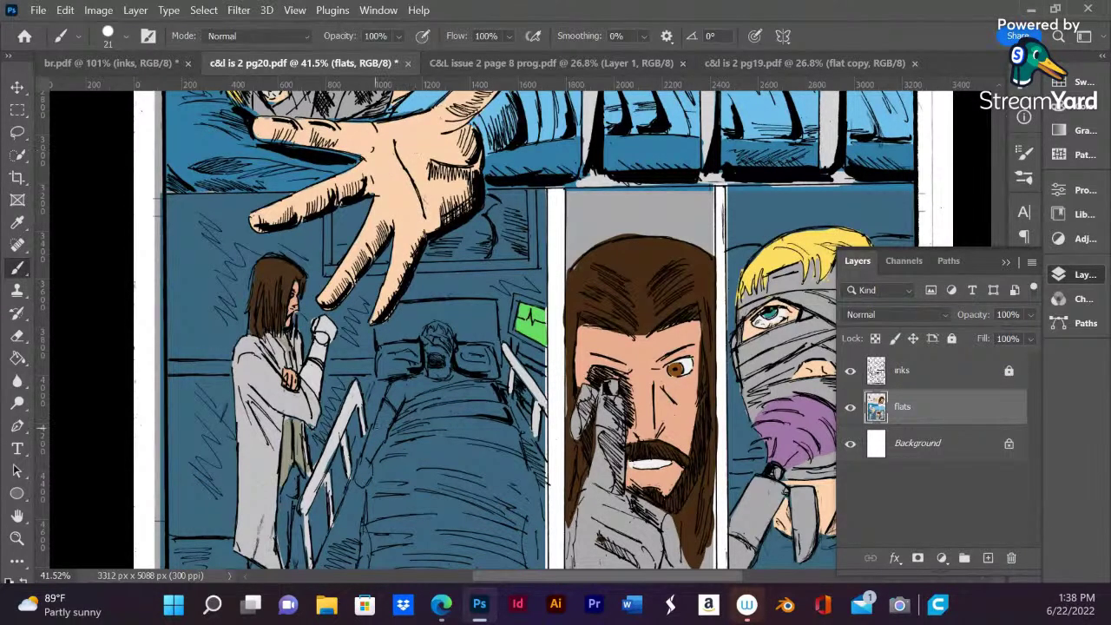
- Enlarge the brush to 47 px and paint the bedridden patient's arm and hand in the light skin tone
{"action": "right_click", "coordinate": [373, 453]}
{"action": "left_click_drag", "start_coordinate": [470, 322], "coordinate": [489, 317]}
{"action": "left_click", "coordinate": [373, 408]}
{"action": "mouse_move", "coordinate": [387, 408]}
{"action": "left_mouse_down"}
{"action": "mouse_move", "coordinate": [363, 478]}
{"action": "mouse_move", "coordinate": [386, 404]}
{"action": "mouse_move", "coordinate": [382, 443]}
{"action": "left_mouse_up"}
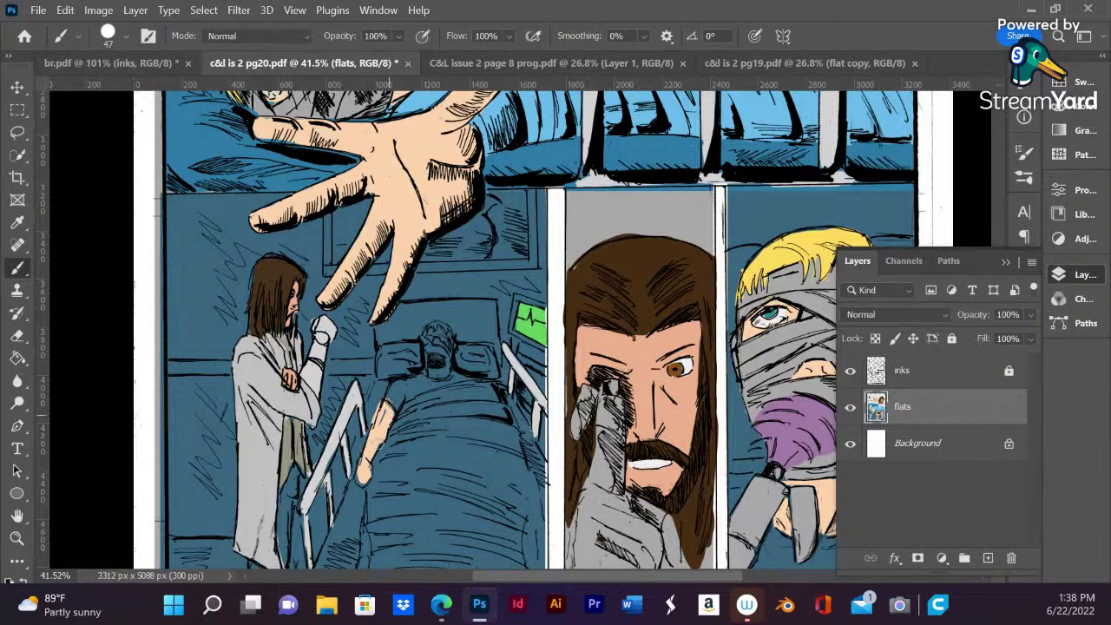
{"action": "mouse_move", "coordinate": [386, 392]}
{"action": "left_mouse_down"}
{"action": "mouse_move", "coordinate": [392, 379]}
{"action": "mouse_move", "coordinate": [382, 392]}
{"action": "left_mouse_up"}
- Reduce the brush to 17 px and color the patient's head and neck with skin tone, yellow hair and gray bandages
{"action": "right_click", "coordinate": [377, 384]}
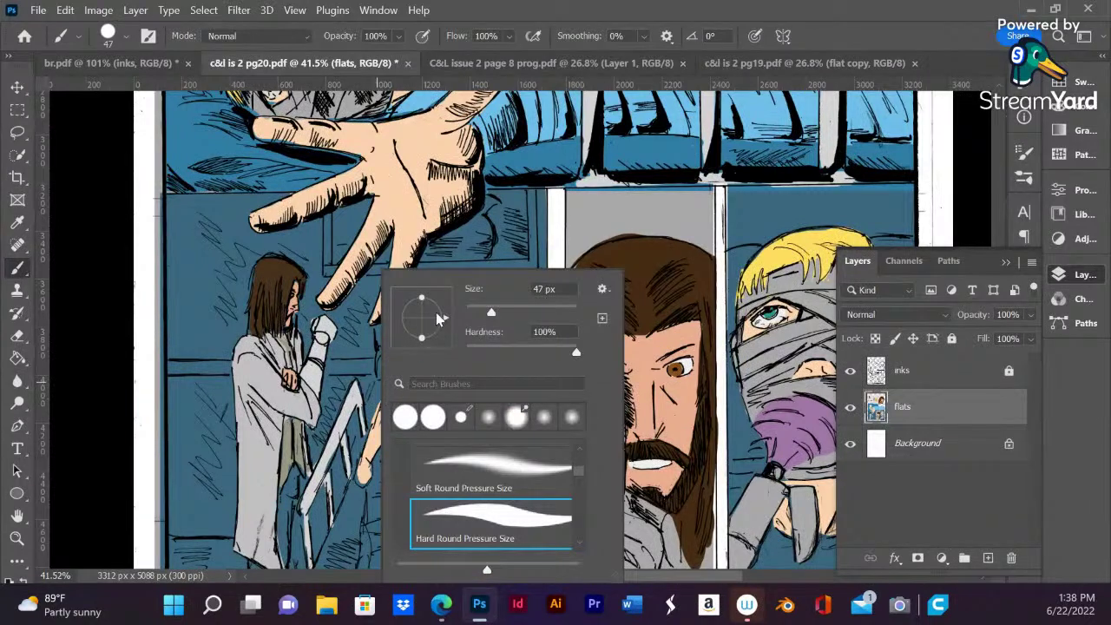
{"action": "left_click_drag", "start_coordinate": [486, 317], "coordinate": [476, 317]}
{"action": "key", "text": "Return"}
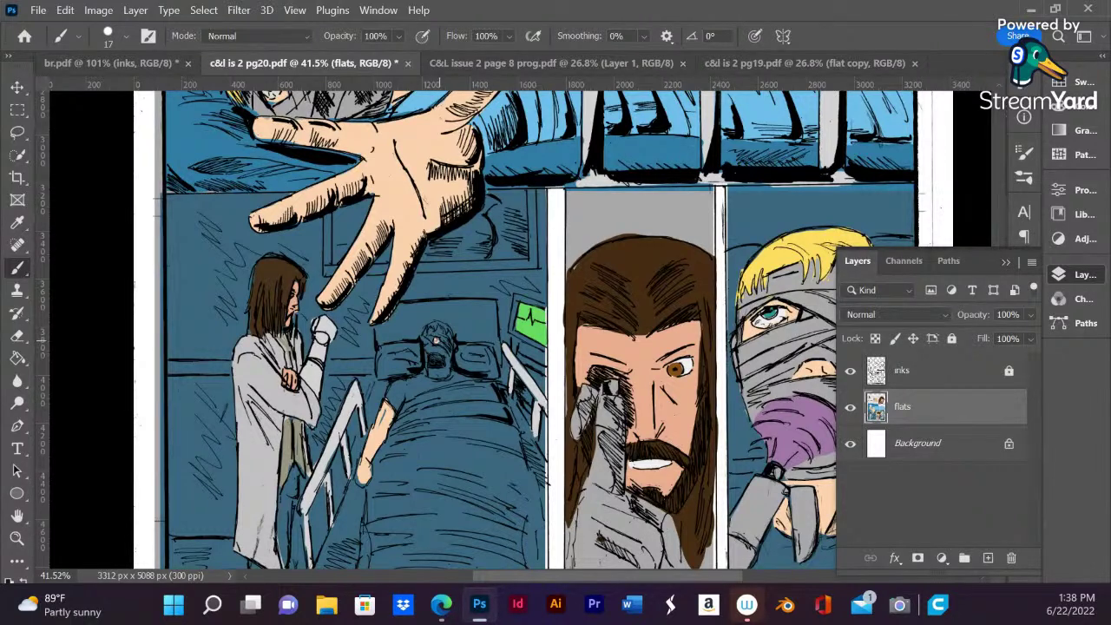
{"action": "key", "text": "alt"}
{"action": "mouse_move", "coordinate": [431, 327]}
{"action": "left_mouse_down"}
{"action": "mouse_move", "coordinate": [447, 331]}
{"action": "mouse_move", "coordinate": [432, 326]}
{"action": "left_mouse_up"}
{"action": "mouse_move", "coordinate": [428, 341]}
{"action": "left_mouse_down"}
{"action": "mouse_move", "coordinate": [447, 360]}
{"action": "mouse_move", "coordinate": [444, 349]}
{"action": "left_mouse_up"}
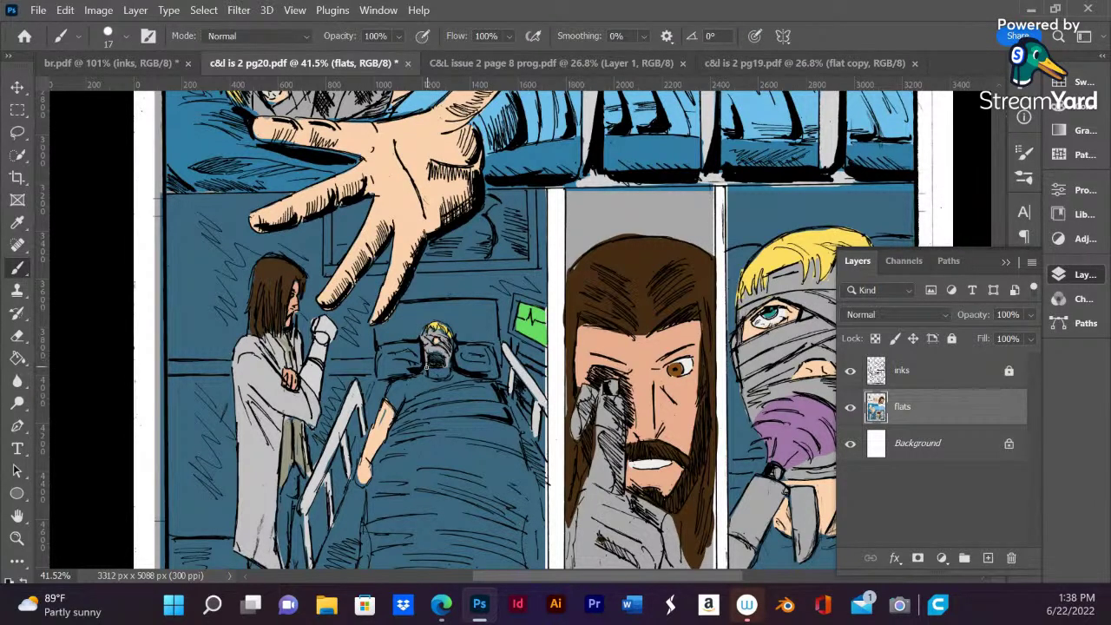
{"action": "left_click_drag", "start_coordinate": [432, 375], "coordinate": [440, 374]}
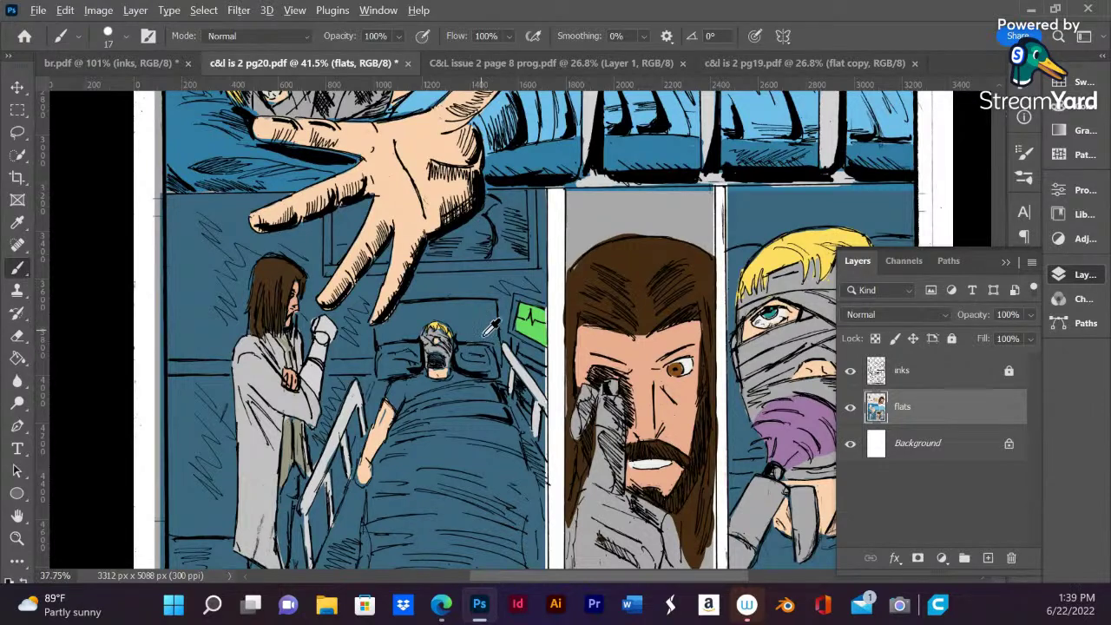
- Display the color picker and choose a neutral light gray as the painting color
{"action": "scroll", "coordinate": [483, 321], "scroll_direction": "down", "scroll_amount": 3}
{"action": "scroll", "coordinate": [492, 318], "scroll_direction": "up", "scroll_amount": 2}
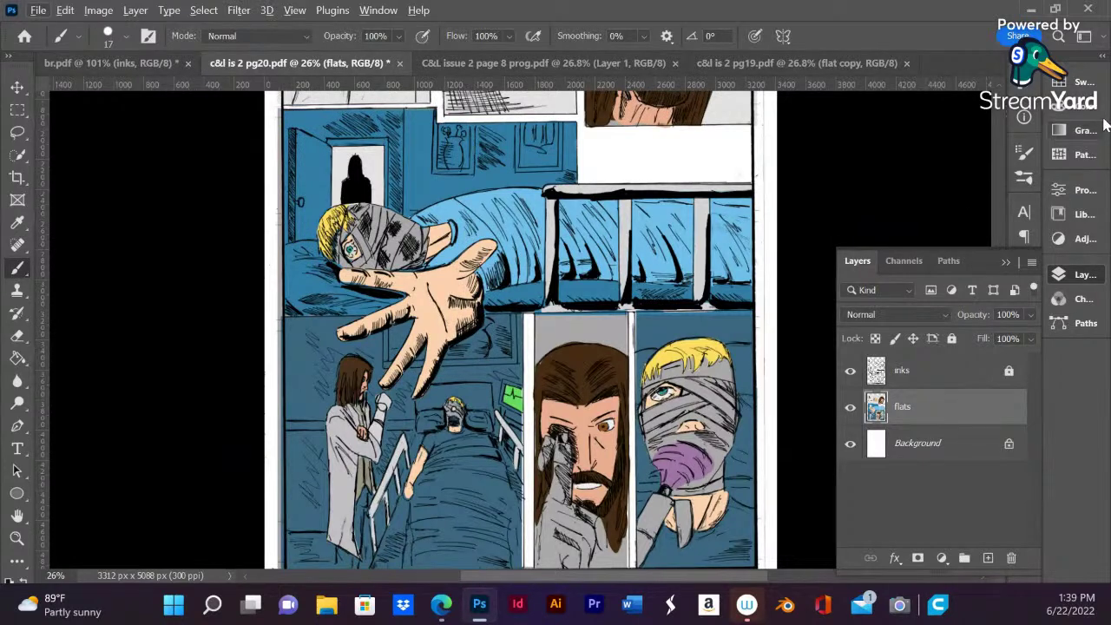
{"action": "left_click", "coordinate": [1061, 106]}
{"action": "mouse_move", "coordinate": [942, 142]}
{"action": "left_mouse_down"}
{"action": "mouse_move", "coordinate": [882, 167]}
{"action": "mouse_move", "coordinate": [855, 142]}
{"action": "mouse_move", "coordinate": [857, 128]}
{"action": "mouse_move", "coordinate": [856, 143]}
{"action": "mouse_move", "coordinate": [876, 130]}
{"action": "mouse_move", "coordinate": [871, 144]}
{"action": "mouse_move", "coordinate": [828, 139]}
{"action": "left_mouse_up"}
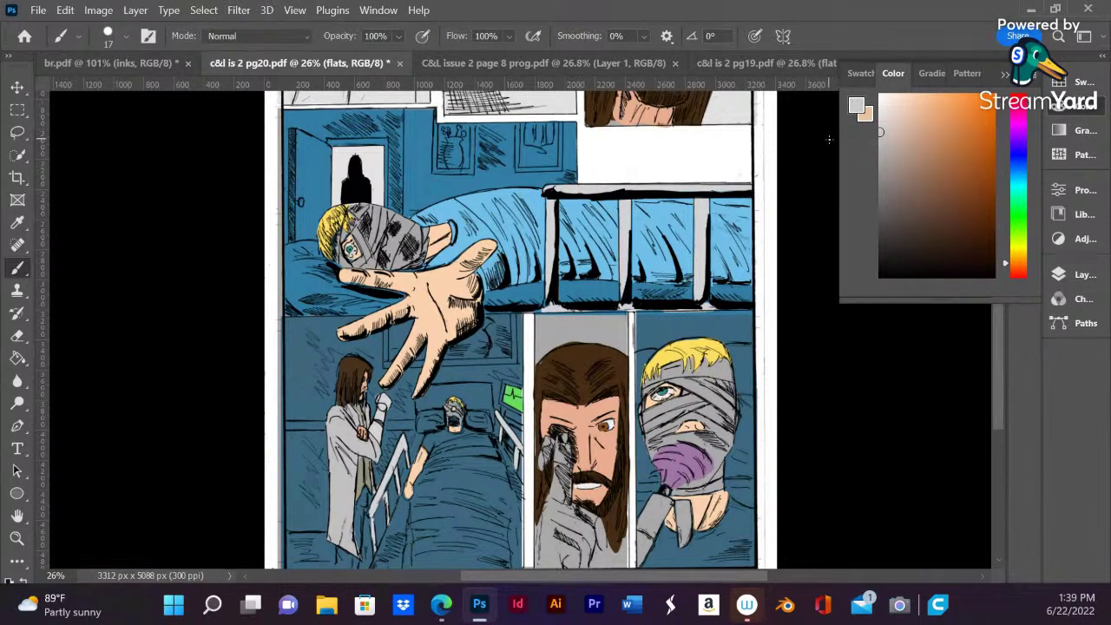
- Select the reaching patient's shirt area beside the bandaged head with the Lasso and fill it light gray
{"action": "left_click", "coordinate": [18, 132]}
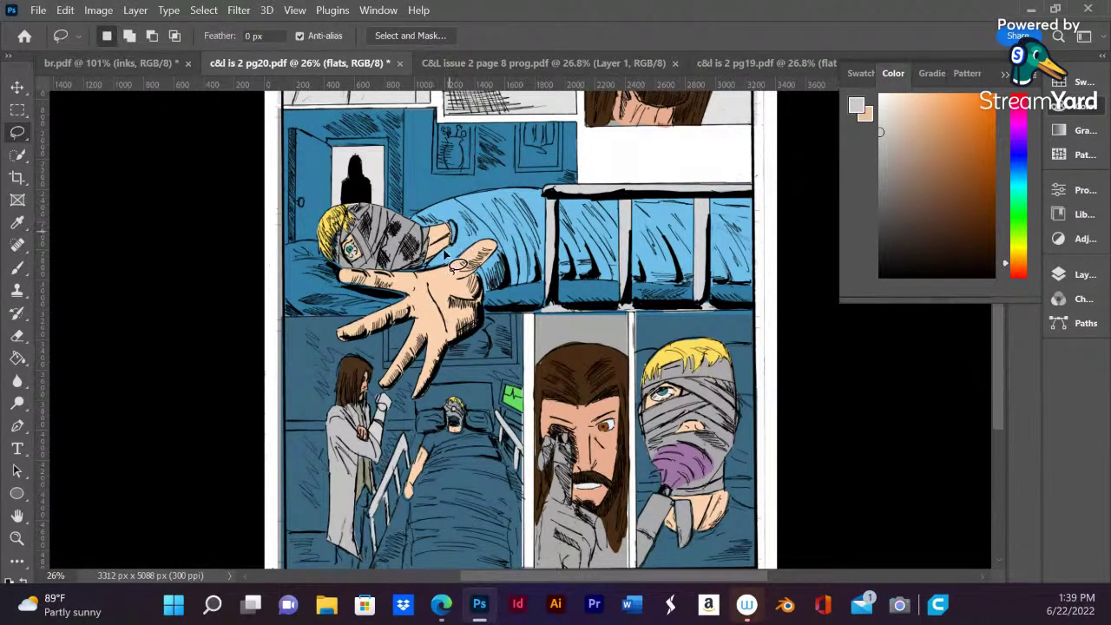
{"action": "mouse_move", "coordinate": [460, 265]}
{"action": "left_mouse_down"}
{"action": "mouse_move", "coordinate": [492, 293]}
{"action": "mouse_move", "coordinate": [509, 257]}
{"action": "mouse_move", "coordinate": [456, 202]}
{"action": "mouse_move", "coordinate": [424, 213]}
{"action": "mouse_move", "coordinate": [432, 231]}
{"action": "mouse_move", "coordinate": [420, 210]}
{"action": "left_mouse_up"}
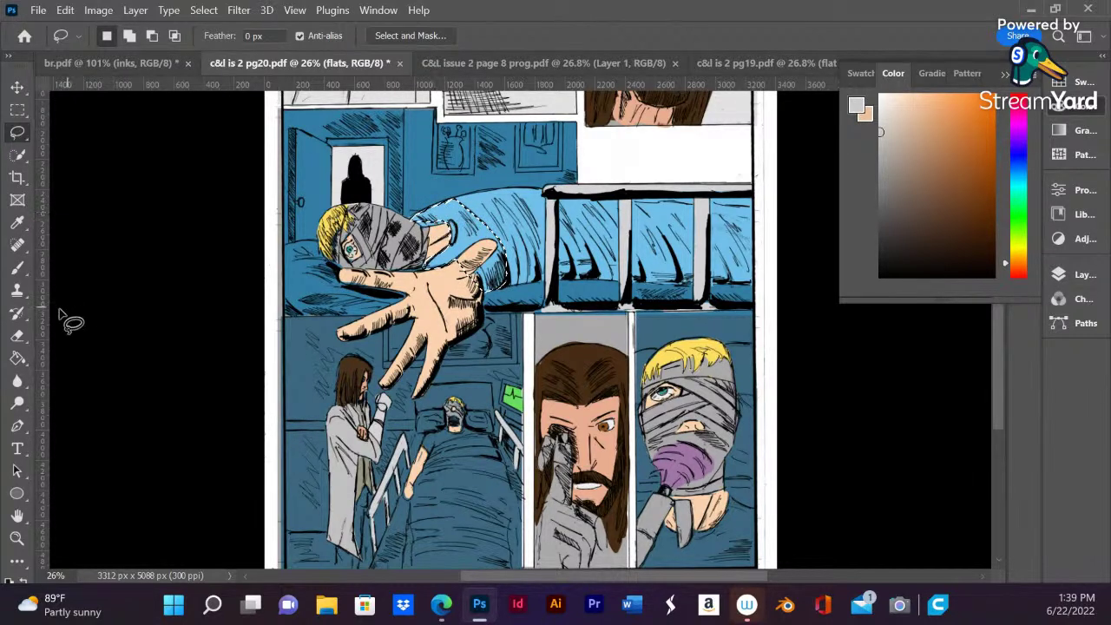
{"action": "left_click", "coordinate": [17, 357]}
{"action": "left_click", "coordinate": [474, 251]}
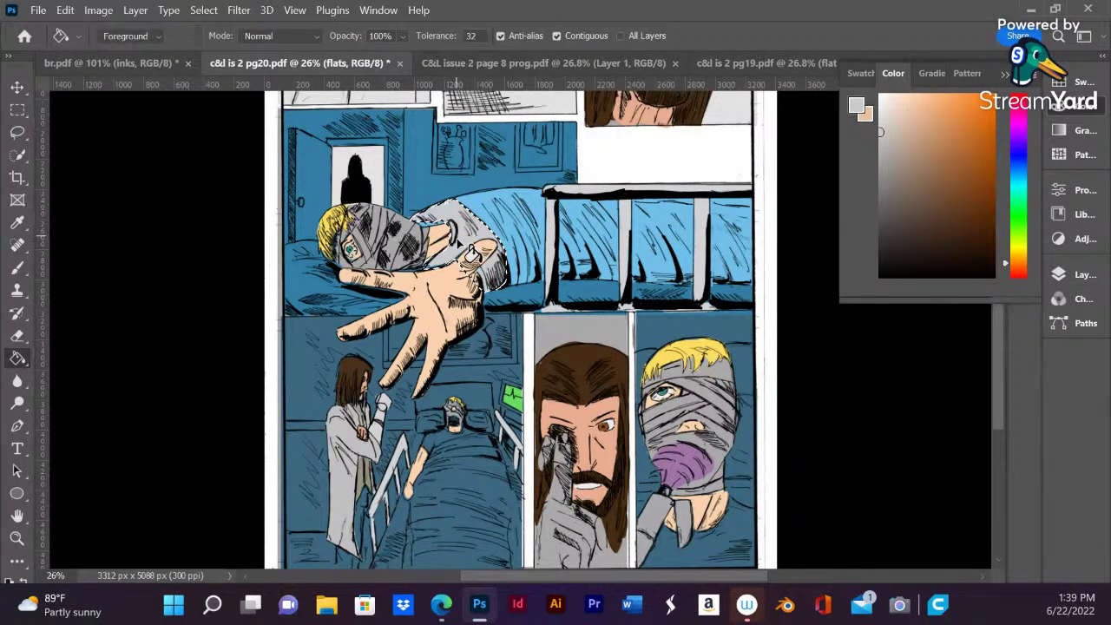
{"action": "key", "text": "ctrl+d"}
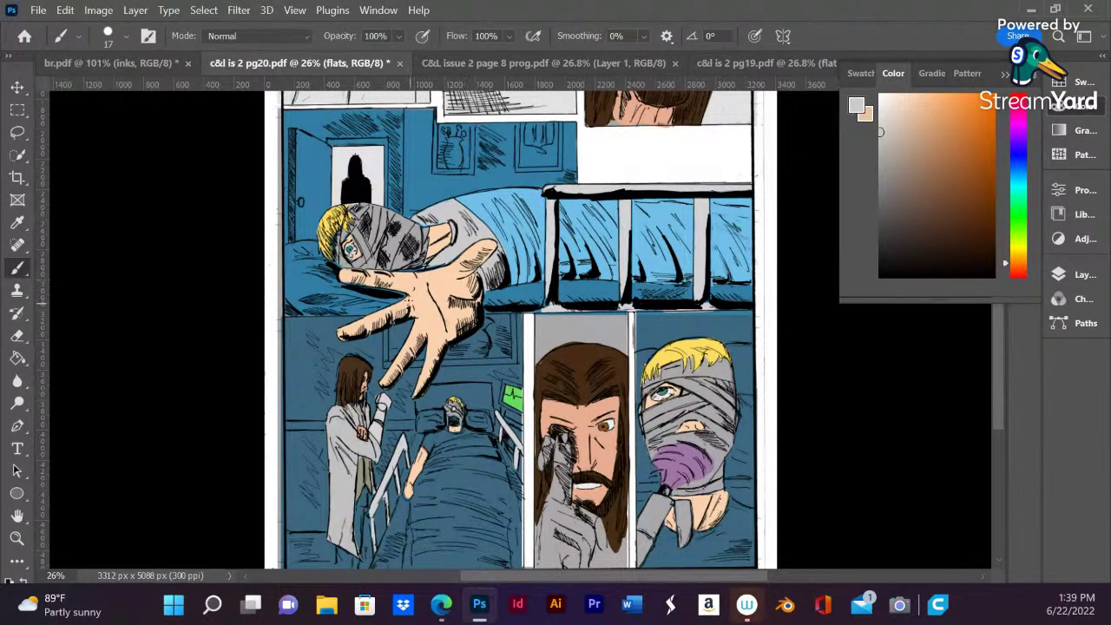
- Lasso the shirt of the small patient lying in the hospital bed and fill it light gray
{"action": "scroll", "coordinate": [409, 288], "scroll_direction": "down", "scroll_amount": 2}
{"action": "scroll", "coordinate": [460, 373], "scroll_direction": "up", "scroll_amount": 3}
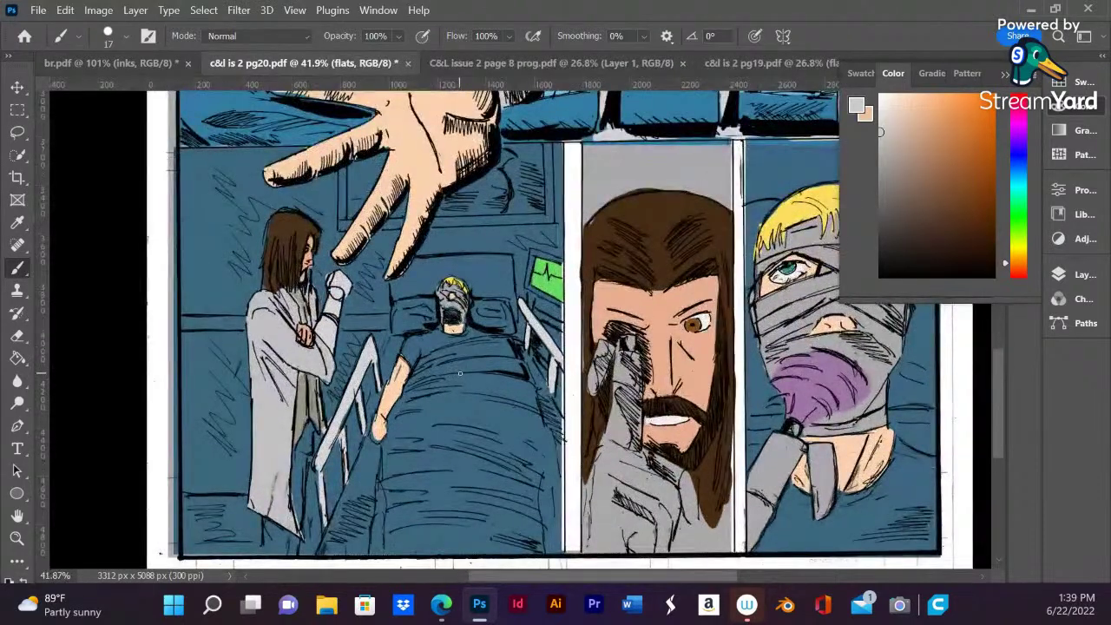
{"action": "left_click", "coordinate": [18, 132]}
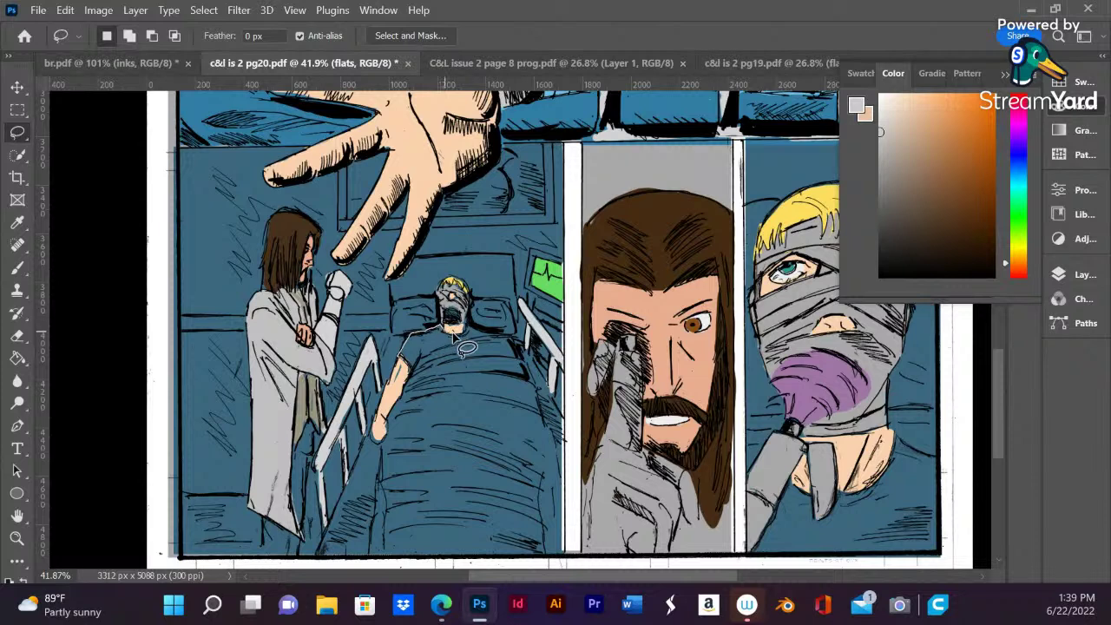
{"action": "mouse_move", "coordinate": [484, 342]}
{"action": "left_mouse_down"}
{"action": "mouse_move", "coordinate": [498, 335]}
{"action": "mouse_move", "coordinate": [421, 364]}
{"action": "mouse_move", "coordinate": [423, 385]}
{"action": "left_mouse_up"}
{"action": "left_click", "coordinate": [17, 358]}
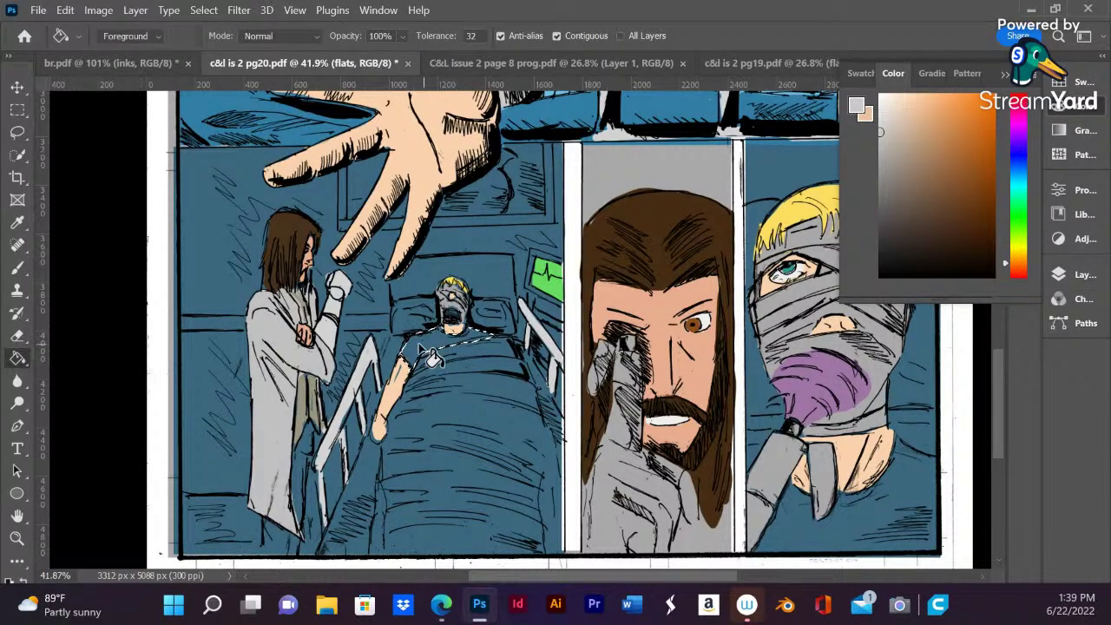
{"action": "left_click", "coordinate": [427, 372]}
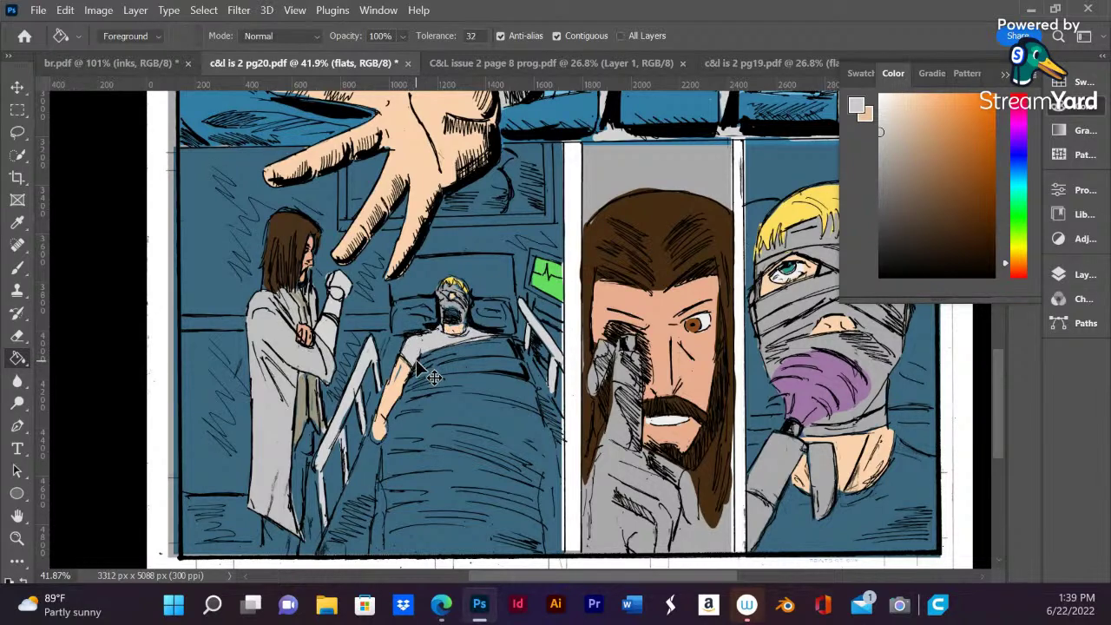
- Fill the bandaged patient's shirt in the close-up panel light gray and touch up its missed corners with the brush
{"action": "scroll", "coordinate": [432, 375], "scroll_direction": "down", "scroll_amount": 3}
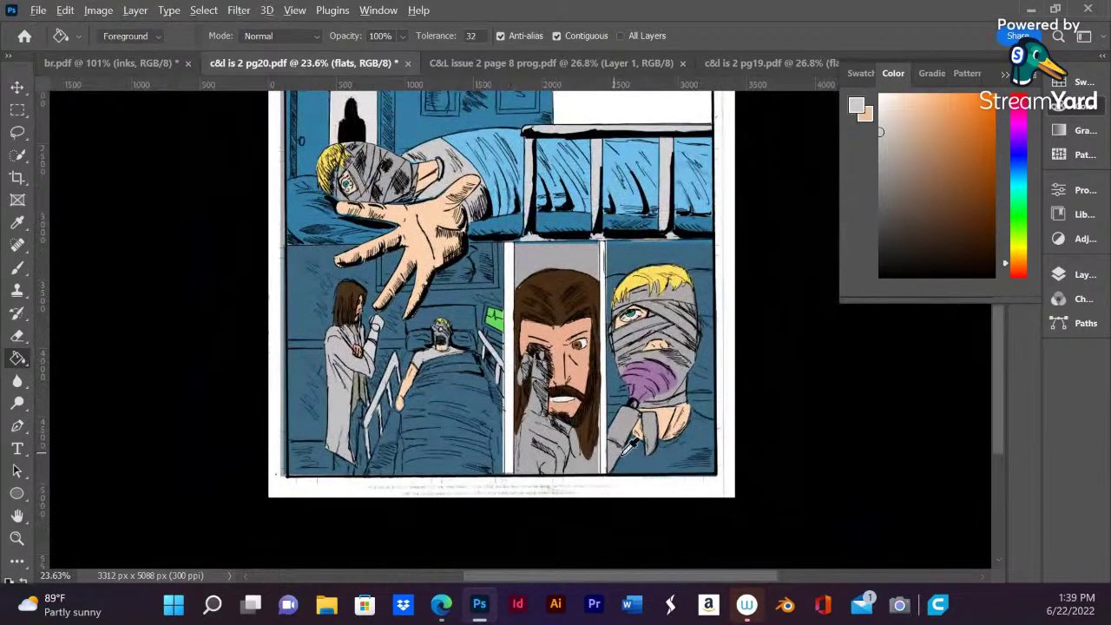
{"action": "scroll", "coordinate": [648, 445], "scroll_direction": "up", "scroll_amount": 2}
{"action": "scroll", "coordinate": [648, 444], "scroll_direction": "up", "scroll_amount": 1}
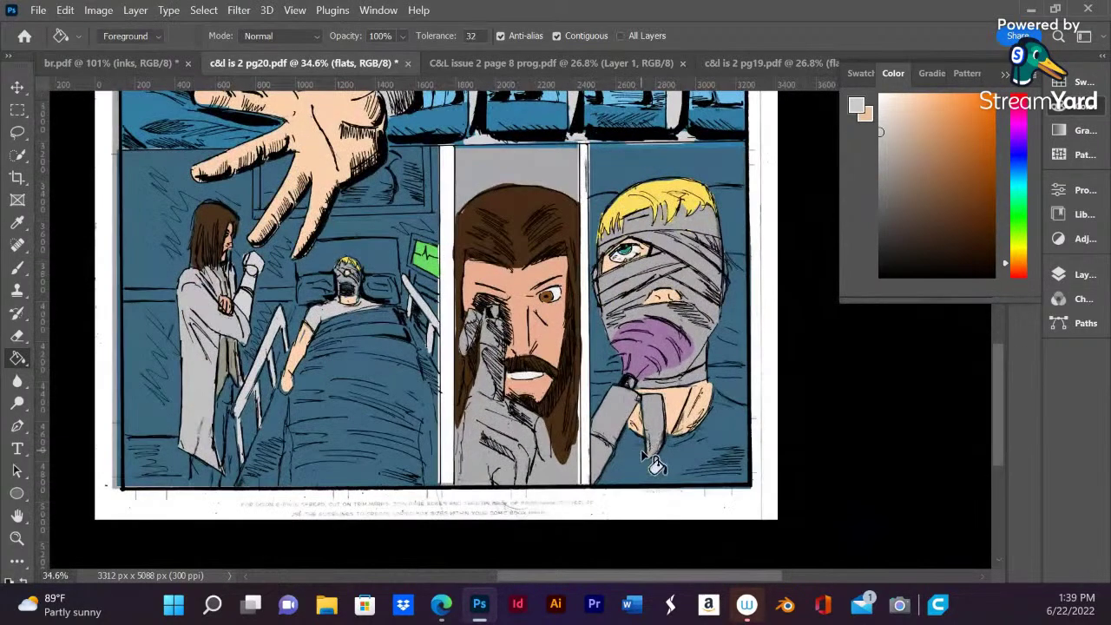
{"action": "left_click", "coordinate": [17, 133]}
{"action": "mouse_move", "coordinate": [719, 395]}
{"action": "left_mouse_down"}
{"action": "mouse_move", "coordinate": [747, 413]}
{"action": "mouse_move", "coordinate": [746, 472]}
{"action": "mouse_move", "coordinate": [716, 487]}
{"action": "mouse_move", "coordinate": [621, 488]}
{"action": "mouse_move", "coordinate": [599, 468]}
{"action": "mouse_move", "coordinate": [599, 418]}
{"action": "mouse_move", "coordinate": [618, 396]}
{"action": "mouse_move", "coordinate": [640, 388]}
{"action": "mouse_move", "coordinate": [722, 399]}
{"action": "left_mouse_up"}
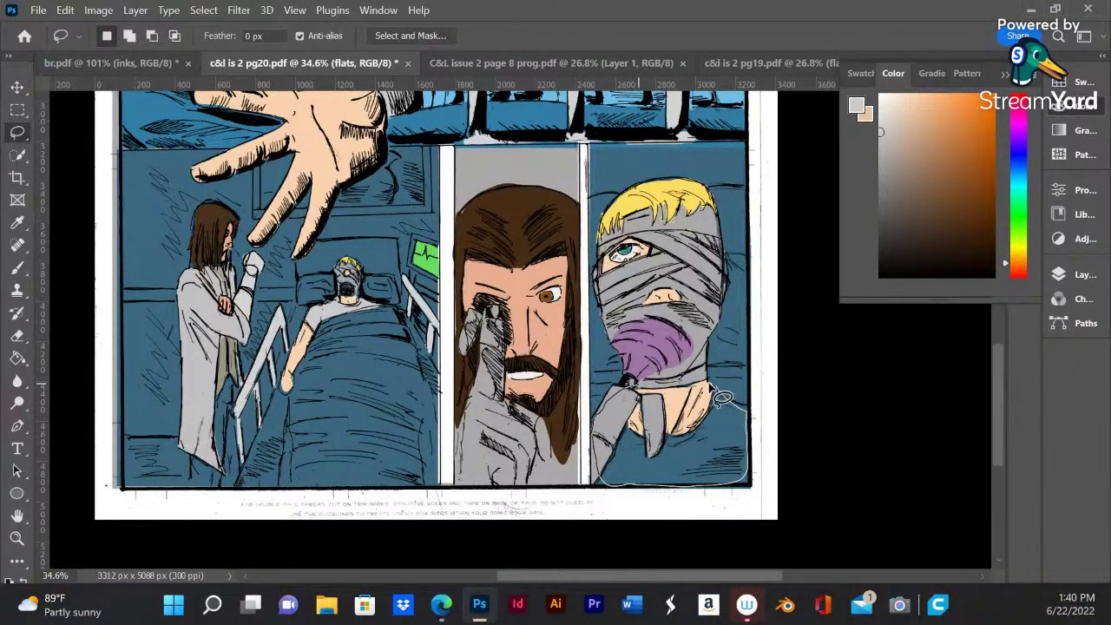
{"action": "left_click", "coordinate": [17, 357]}
{"action": "left_click", "coordinate": [633, 470]}
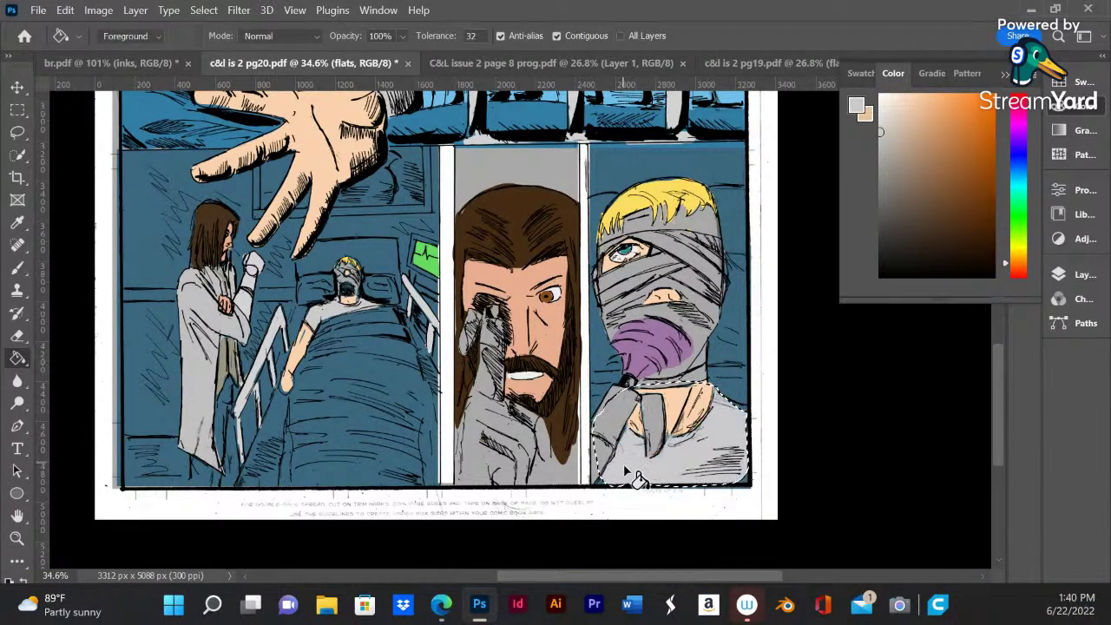
{"action": "key", "text": "ctrl+d"}
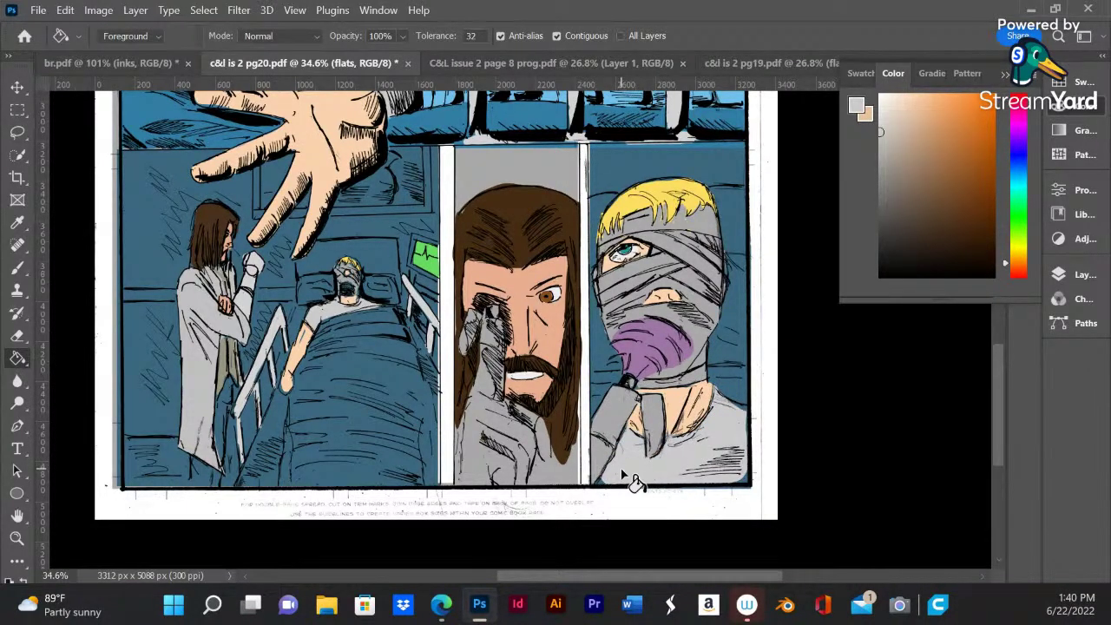
{"action": "left_click", "coordinate": [19, 269]}
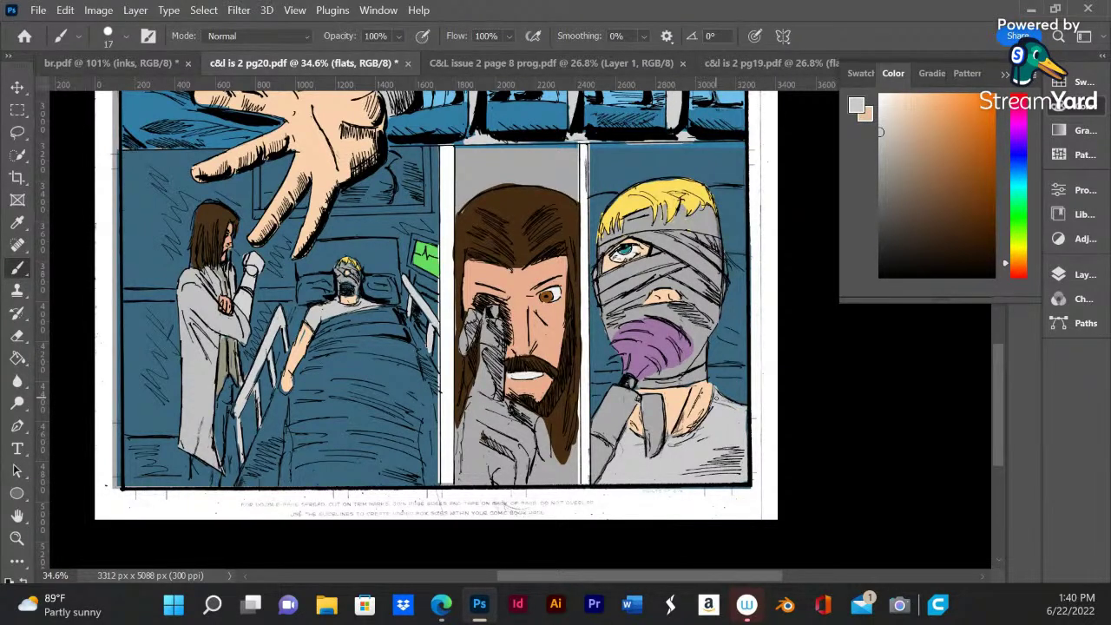
- Choose a reddish orange as the painting color for the stacked boxes in the page's first panel
{"action": "scroll", "coordinate": [633, 352], "scroll_direction": "down", "scroll_amount": 5}
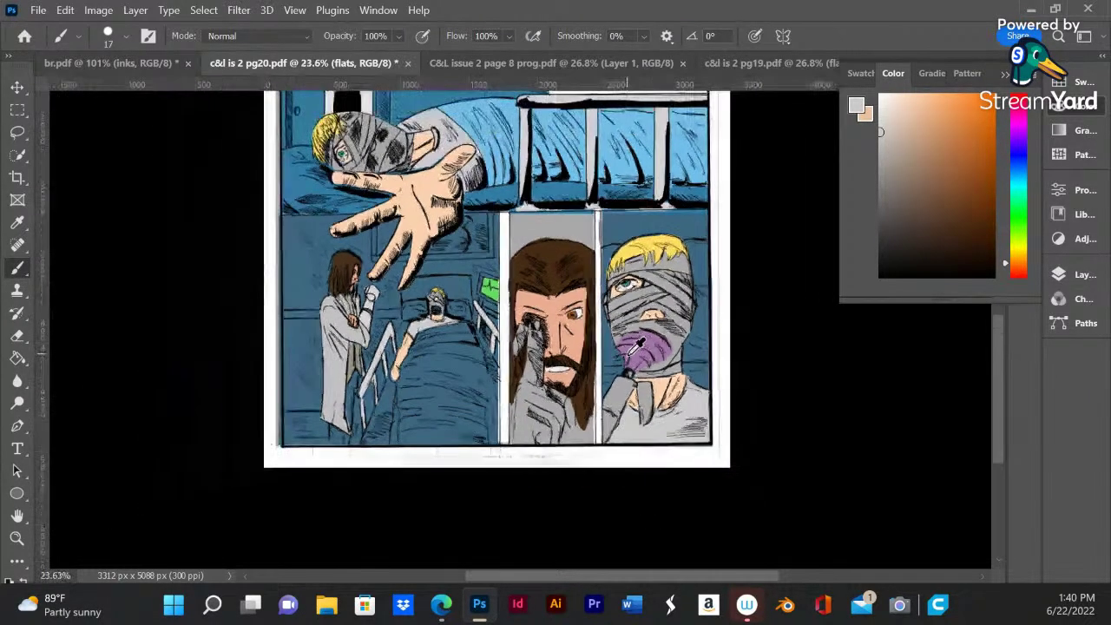
{"action": "scroll", "coordinate": [574, 312], "scroll_direction": "down", "scroll_amount": 2}
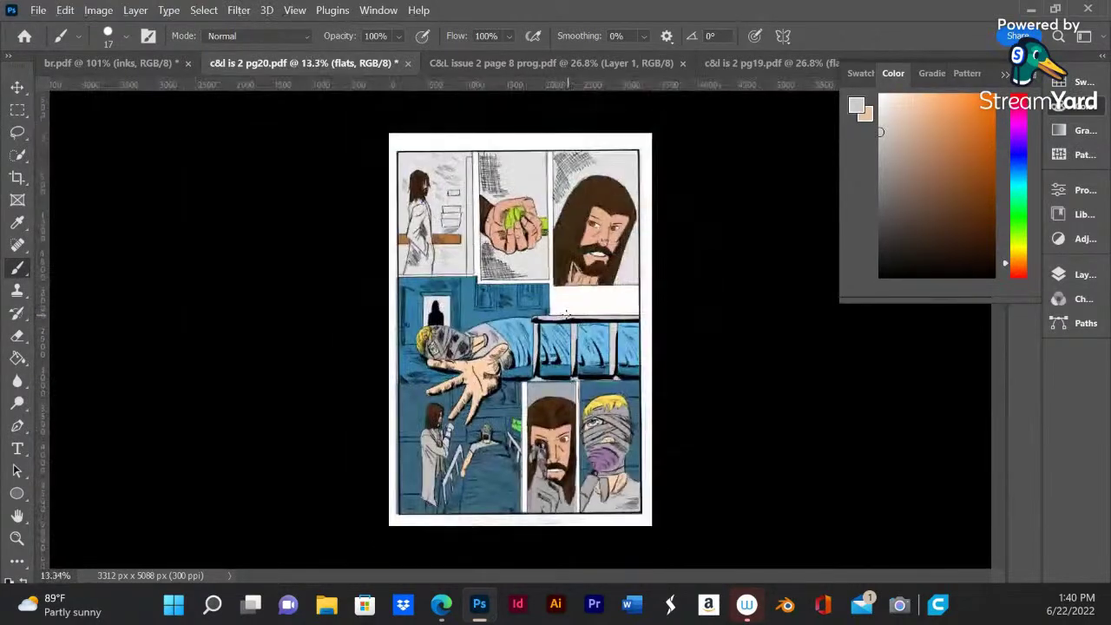
{"action": "scroll", "coordinate": [529, 361], "scroll_direction": "up", "scroll_amount": 1}
{"action": "scroll", "coordinate": [526, 363], "scroll_direction": "up", "scroll_amount": 1}
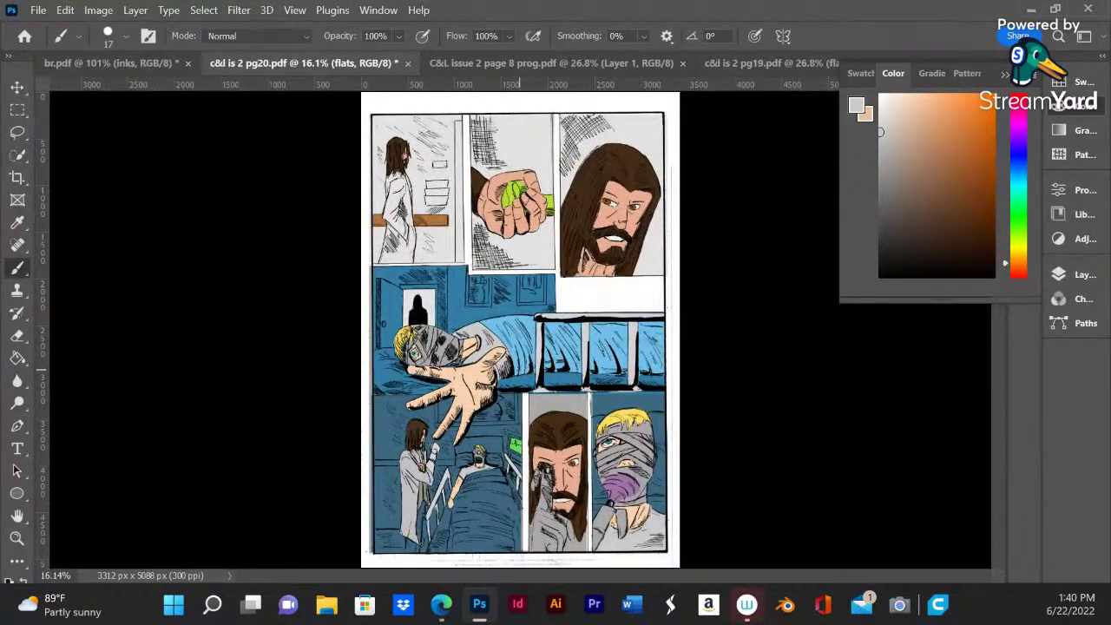
{"action": "scroll", "coordinate": [447, 149], "scroll_direction": "up", "scroll_amount": 11}
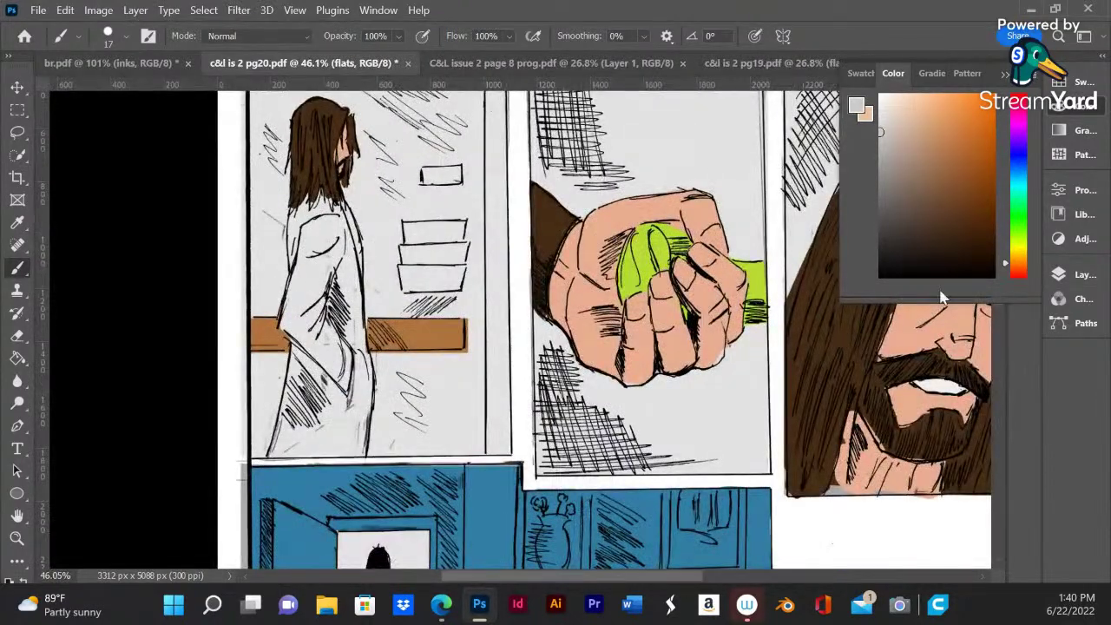
{"action": "mouse_move", "coordinate": [1007, 259]}
{"action": "left_mouse_down"}
{"action": "mouse_move", "coordinate": [1008, 244]}
{"action": "mouse_move", "coordinate": [1007, 271]}
{"action": "left_mouse_up"}
{"action": "mouse_move", "coordinate": [961, 181]}
{"action": "left_mouse_down"}
{"action": "mouse_move", "coordinate": [943, 129]}
{"action": "mouse_move", "coordinate": [946, 119]}
{"action": "mouse_move", "coordinate": [966, 128]}
{"action": "left_mouse_up"}
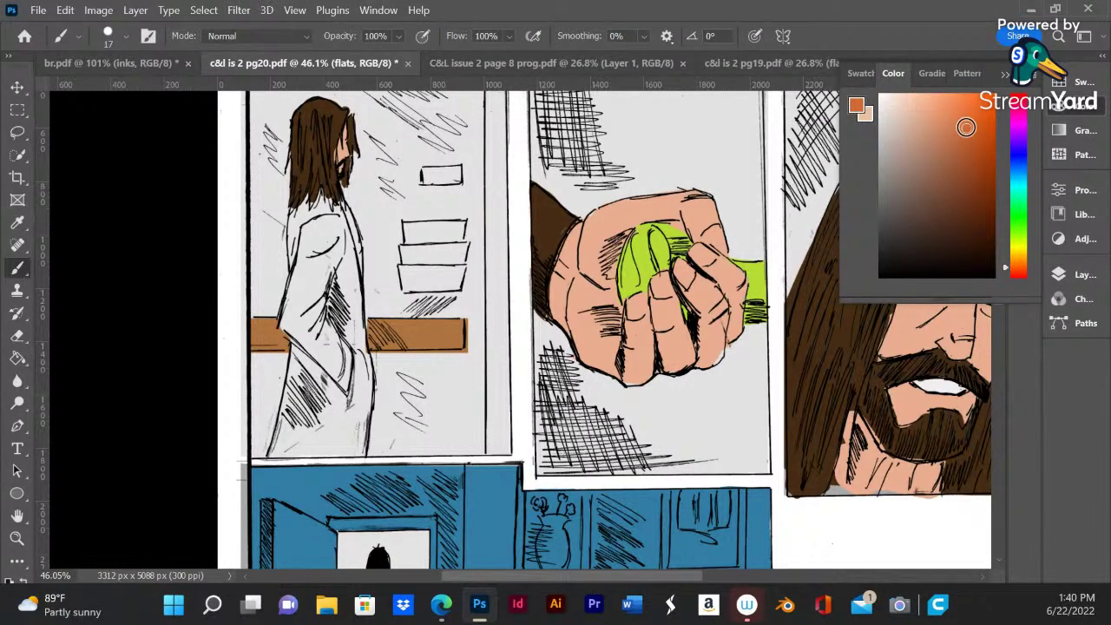
- Select the three stacked boxes in the first panel, trim the selection to their slanted outlines, and fill them orange
{"action": "left_click", "coordinate": [18, 110]}
{"action": "mouse_move", "coordinate": [393, 217]}
{"action": "left_mouse_down"}
{"action": "mouse_move", "coordinate": [473, 269]}
{"action": "mouse_move", "coordinate": [468, 291]}
{"action": "left_mouse_up"}
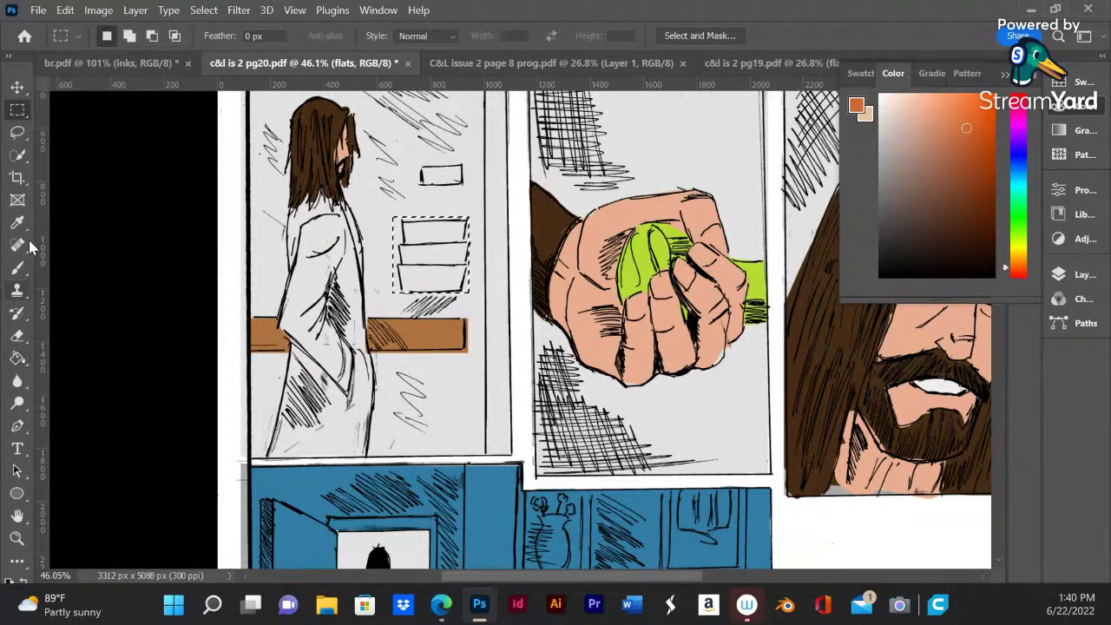
{"action": "left_click", "coordinate": [17, 132]}
{"action": "mouse_move", "coordinate": [401, 244]}
{"action": "left_mouse_down"}
{"action": "mouse_move", "coordinate": [402, 299]}
{"action": "mouse_move", "coordinate": [386, 295]}
{"action": "mouse_move", "coordinate": [395, 205]}
{"action": "left_mouse_up"}
{"action": "mouse_move", "coordinate": [476, 233]}
{"action": "left_mouse_down"}
{"action": "mouse_move", "coordinate": [461, 299]}
{"action": "mouse_move", "coordinate": [475, 288]}
{"action": "mouse_move", "coordinate": [476, 203]}
{"action": "left_mouse_up"}
{"action": "left_click", "coordinate": [18, 111]}
{"action": "left_click_drag", "start_coordinate": [469, 218], "coordinate": [392, 215]}
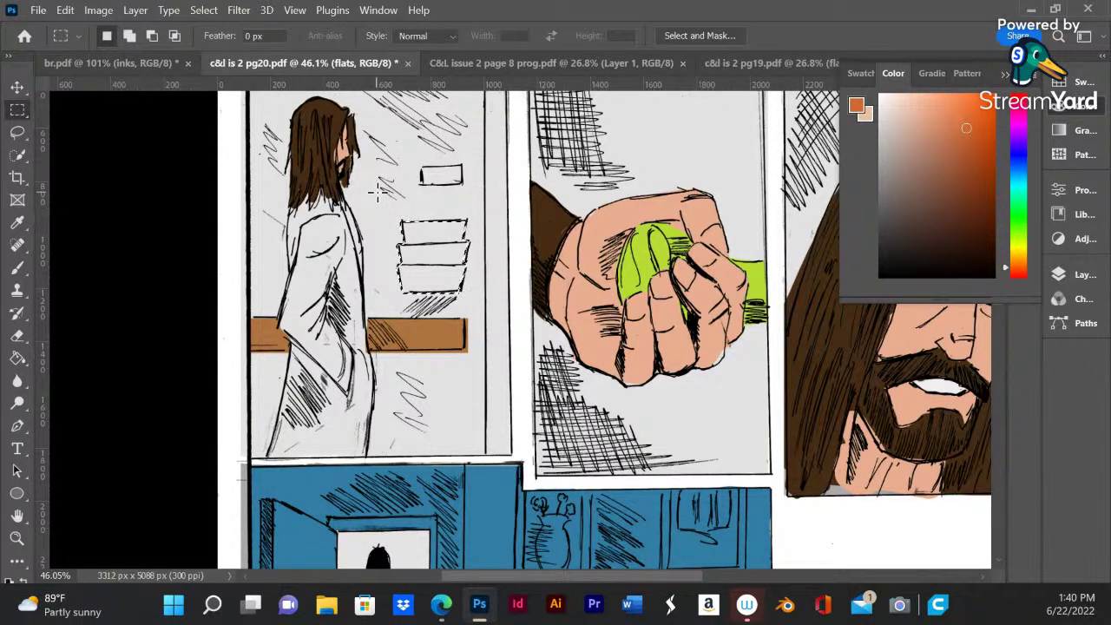
{"action": "left_click_drag", "start_coordinate": [493, 165], "coordinate": [473, 192]}
{"action": "left_click", "coordinate": [18, 360]}
{"action": "left_click", "coordinate": [417, 286]}
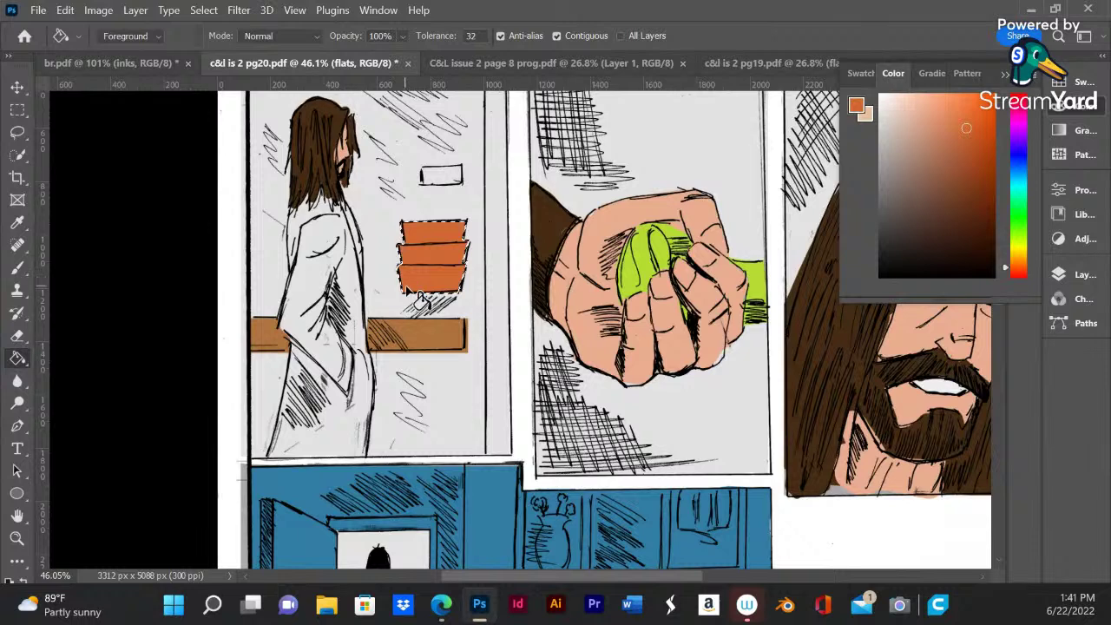
{"action": "key", "text": "ctrl+d"}
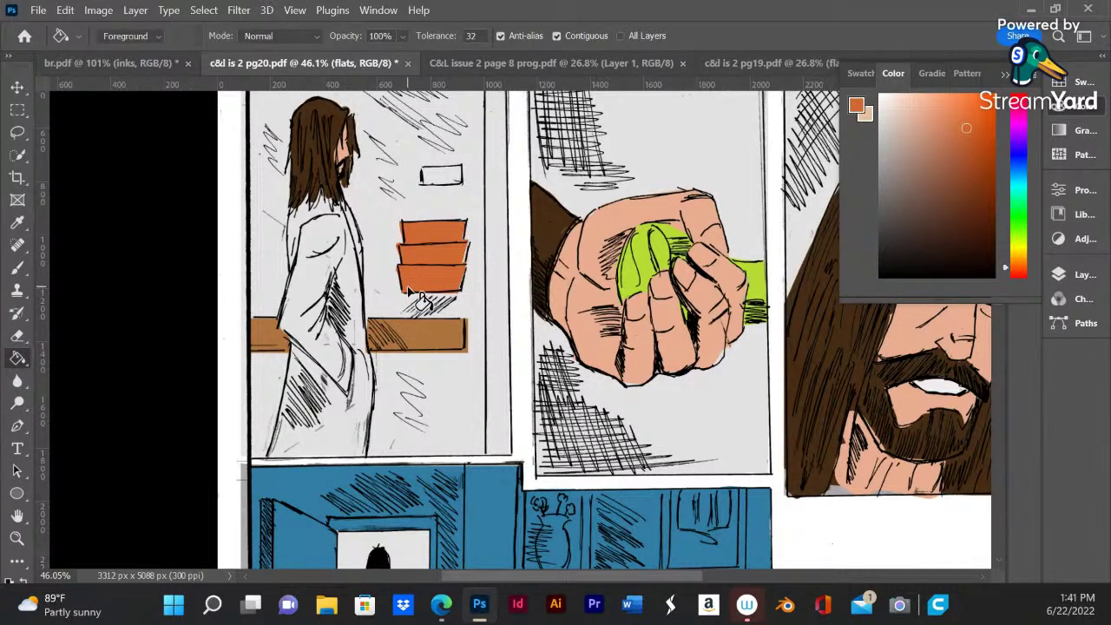
- Fill the small rectangle above the stacked boxes with the brown sampled from the wall rail
{"action": "left_click", "coordinate": [18, 109]}
{"action": "left_click_drag", "start_coordinate": [464, 165], "coordinate": [418, 185]}
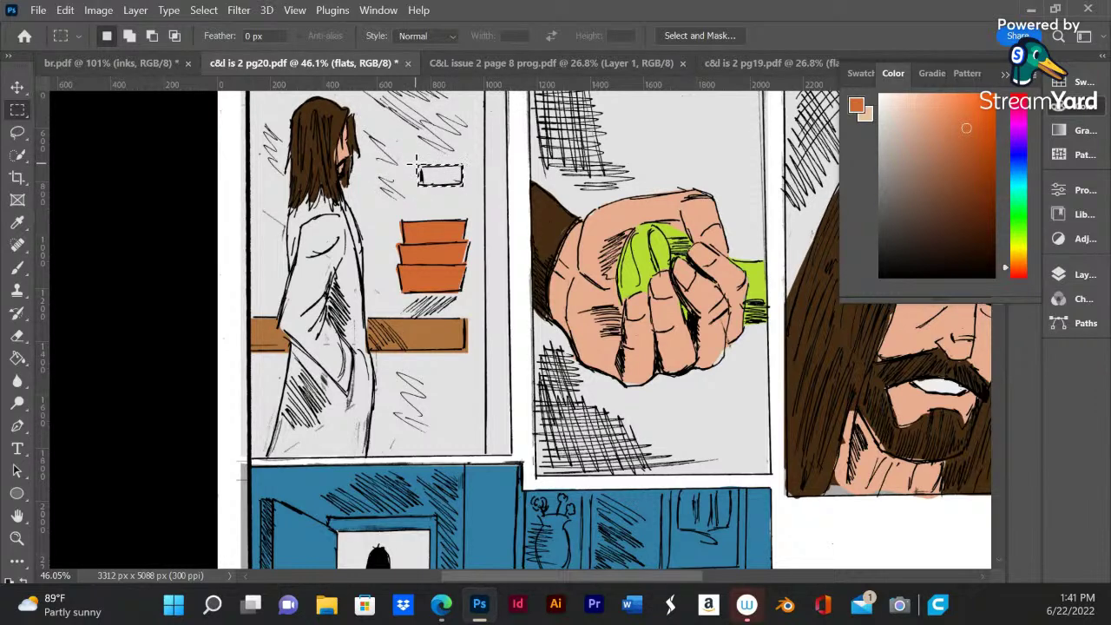
{"action": "left_click", "coordinate": [17, 358]}
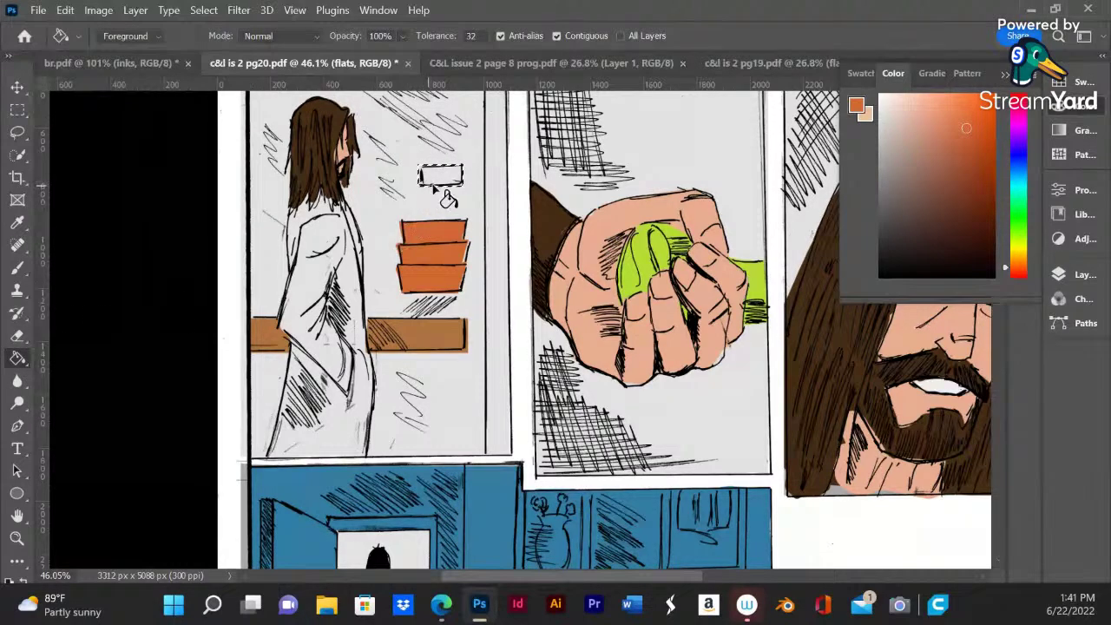
{"action": "left_click", "coordinate": [432, 325], "text": "alt"}
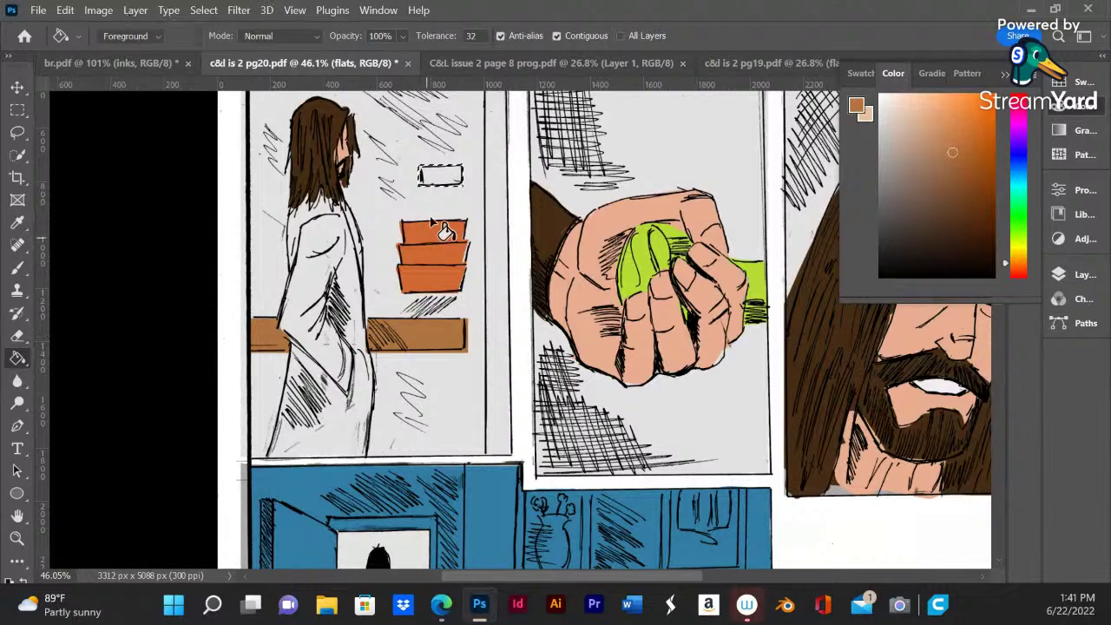
{"action": "left_click", "coordinate": [438, 180]}
{"action": "key", "text": "ctrl+d"}
- Sample the bearded man's dark brown hair color and paint the uncolored hair strip beside his neck in the third panel
{"action": "scroll", "coordinate": [443, 181], "scroll_direction": "down", "scroll_amount": 3}
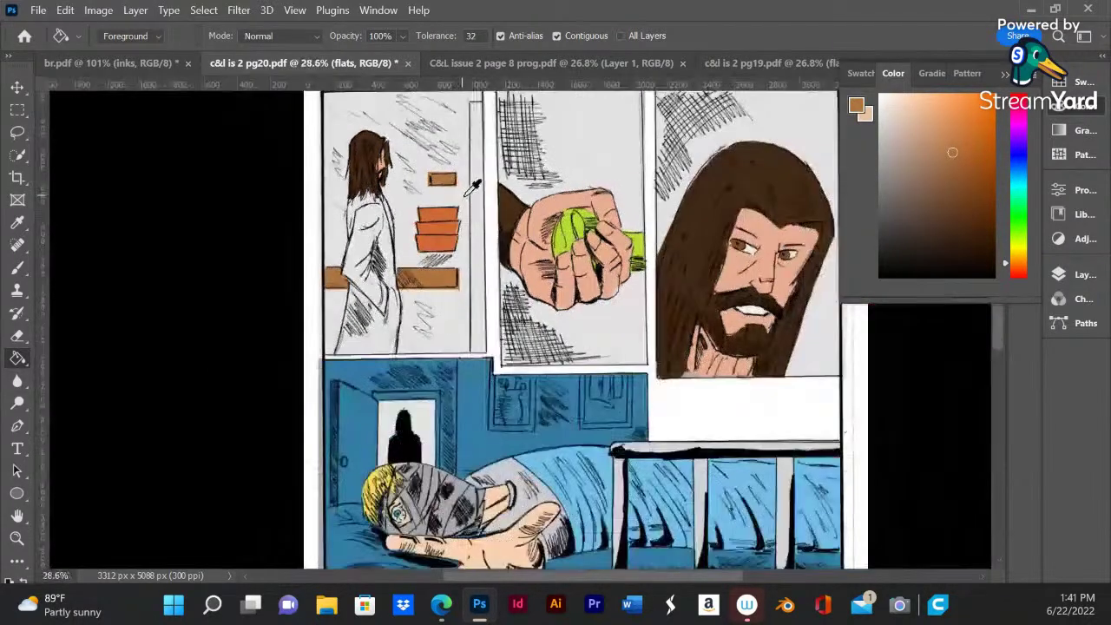
{"action": "scroll", "coordinate": [472, 189], "scroll_direction": "down", "scroll_amount": 1}
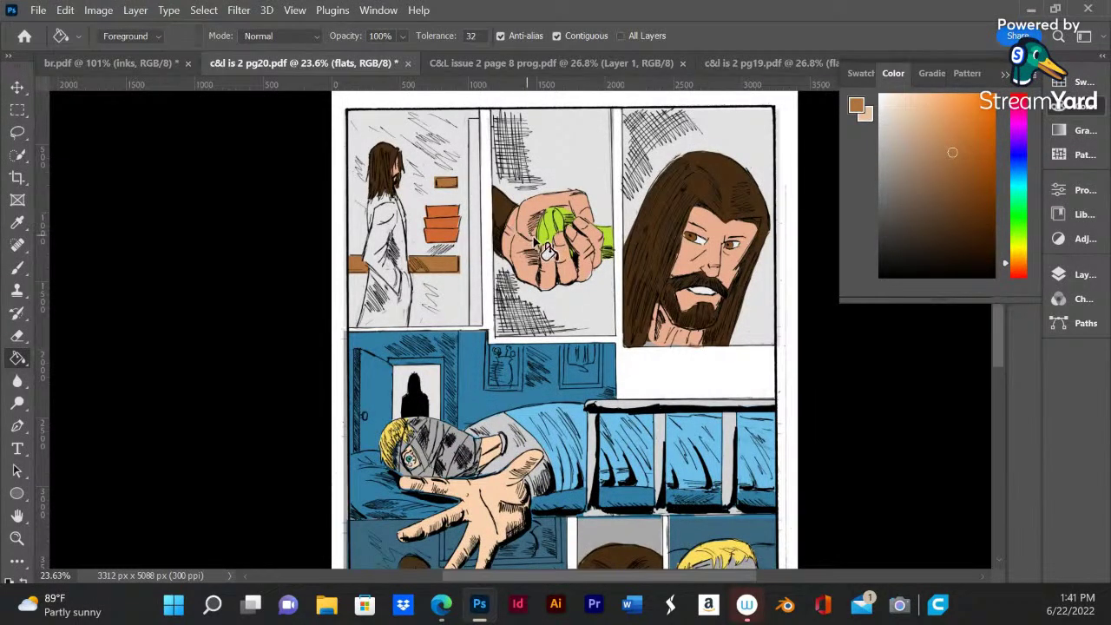
{"action": "scroll", "coordinate": [551, 232], "scroll_direction": "down", "scroll_amount": 1}
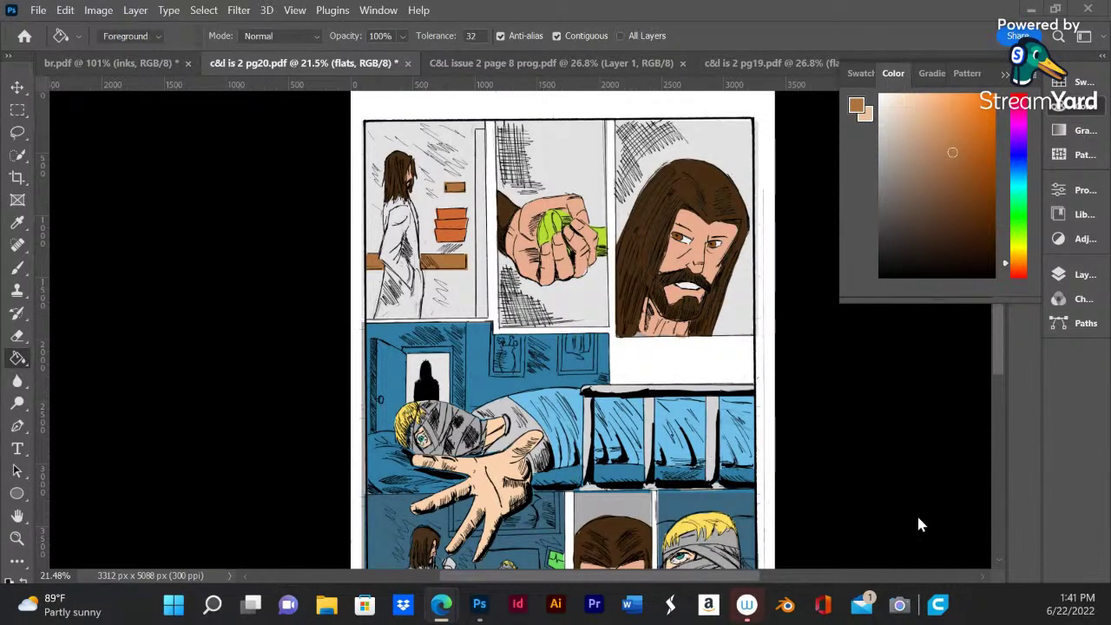
{"action": "scroll", "coordinate": [692, 337], "scroll_direction": "up", "scroll_amount": 5}
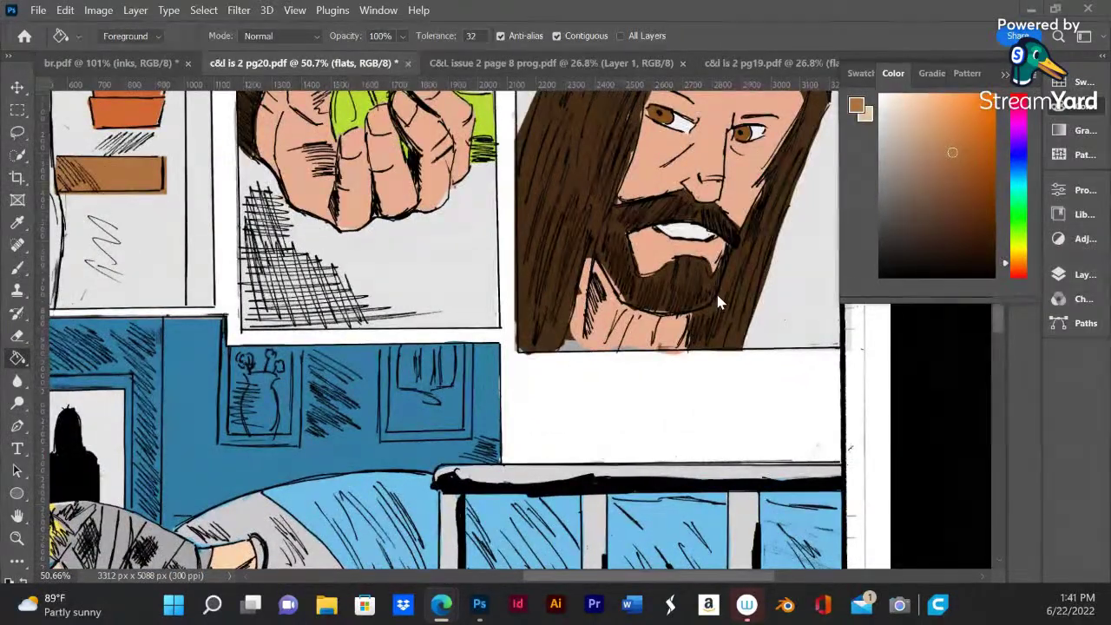
{"action": "left_click", "coordinate": [18, 269]}
{"action": "left_click", "coordinate": [581, 178], "text": "alt"}
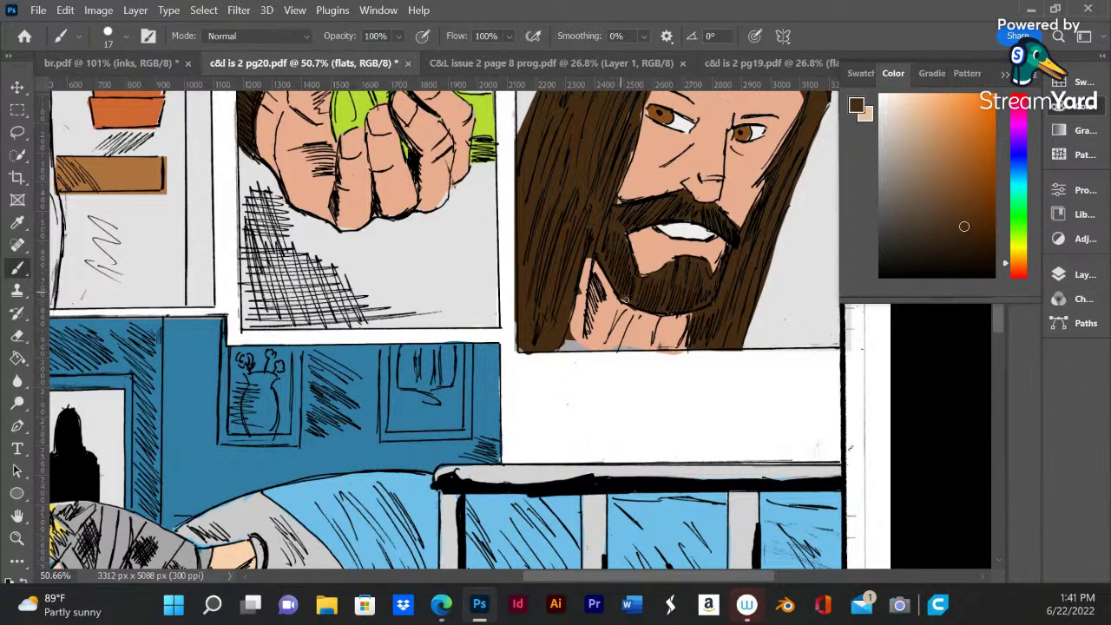
{"action": "mouse_move", "coordinate": [588, 246]}
{"action": "left_mouse_down"}
{"action": "mouse_move", "coordinate": [576, 340]}
{"action": "mouse_move", "coordinate": [579, 269]}
{"action": "left_mouse_up"}
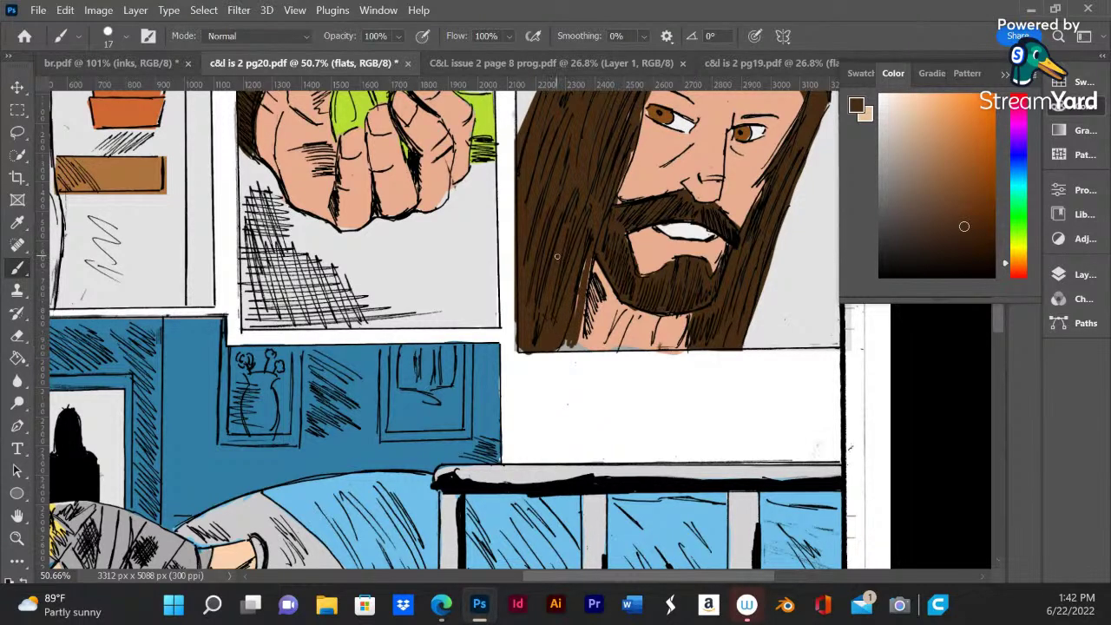
- Enlarge the brush to 34 px and paint dark brown over the hair along the side of the bearded man's face
{"action": "right_click", "coordinate": [556, 254]}
{"action": "left_click_drag", "start_coordinate": [656, 301], "coordinate": [662, 300]}
{"action": "key", "text": "Return"}
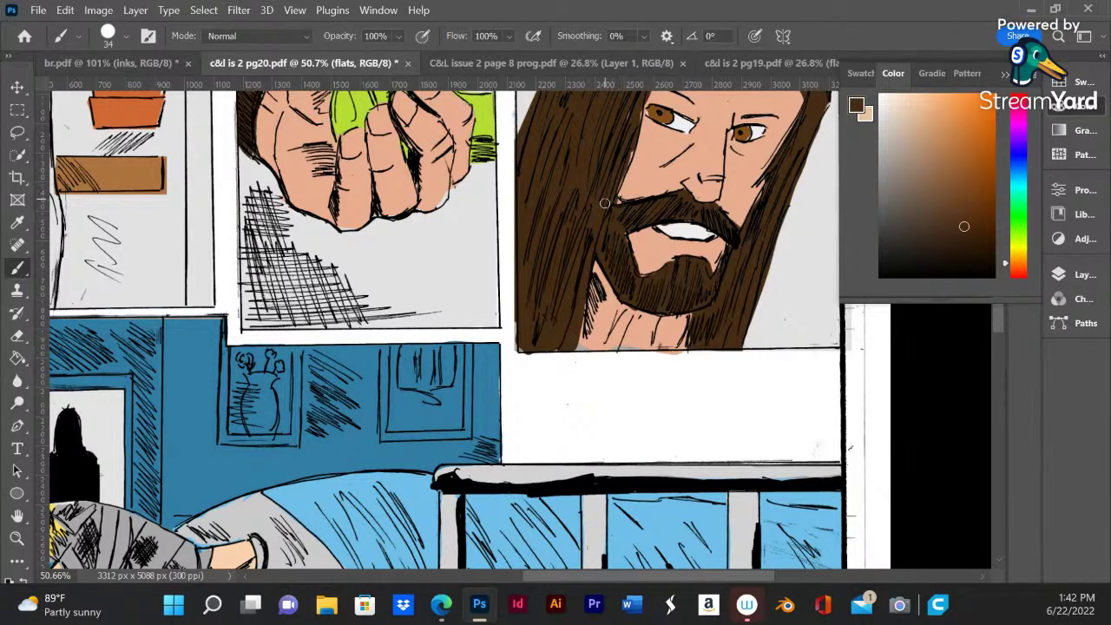
{"action": "left_click_drag", "start_coordinate": [604, 203], "coordinate": [636, 98]}
- Select the narrow vertical post at the first panel's edge, refine the selection to its outline, and fill it with the wall rail's brown
{"action": "scroll", "coordinate": [704, 140], "scroll_direction": "down", "scroll_amount": 5}
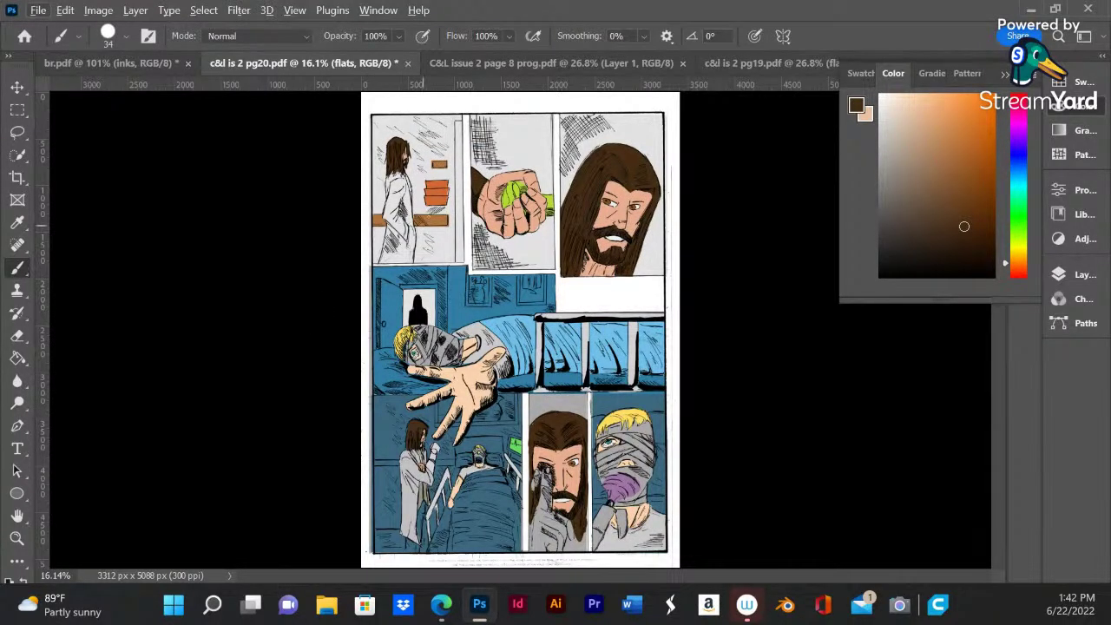
{"action": "left_click", "coordinate": [454, 183], "text": "alt"}
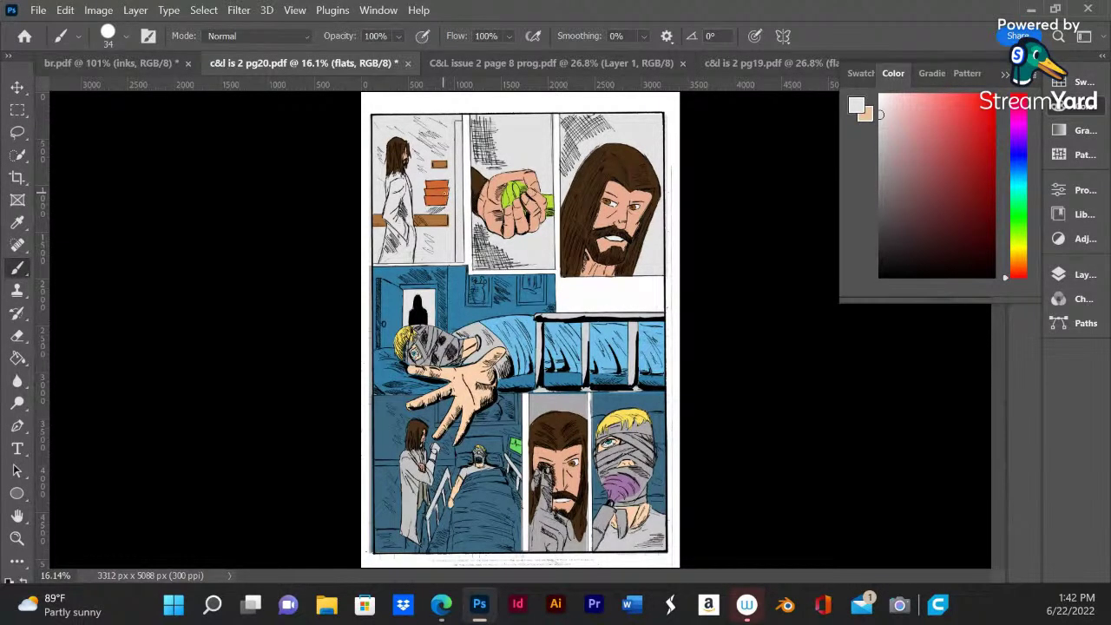
{"action": "scroll", "coordinate": [440, 162], "scroll_direction": "up", "scroll_amount": 5, "text": "alt"}
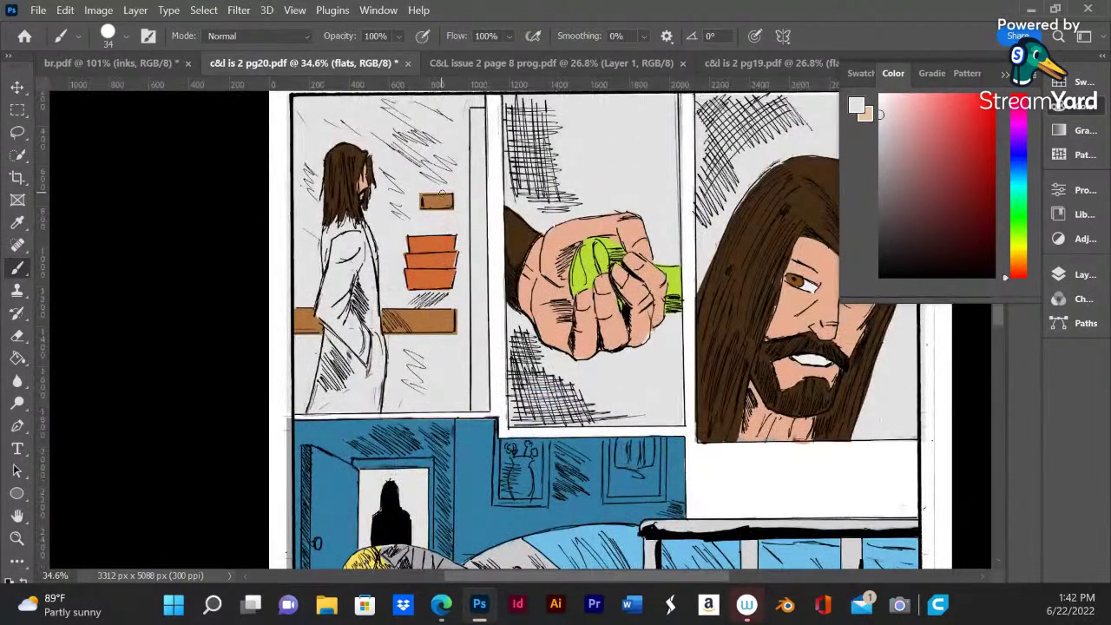
{"action": "scroll", "coordinate": [445, 187], "scroll_direction": "up", "scroll_amount": 1, "text": "alt"}
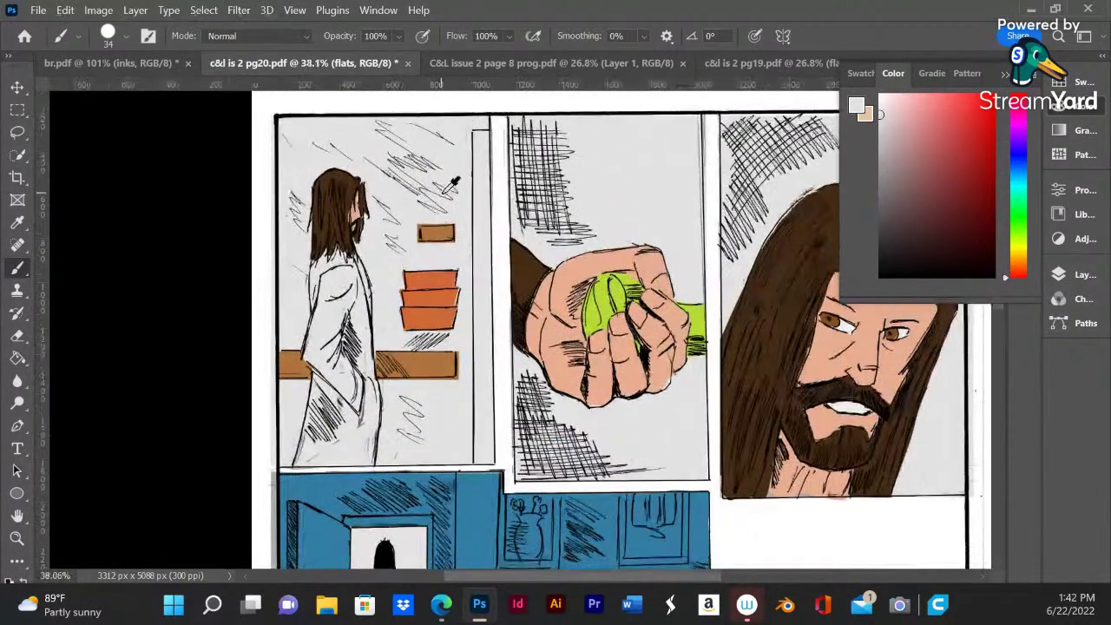
{"action": "left_click", "coordinate": [19, 111]}
{"action": "left_click_drag", "start_coordinate": [489, 128], "coordinate": [469, 249]}
{"action": "mouse_move", "coordinate": [480, 274]}
{"action": "left_mouse_down"}
{"action": "mouse_move", "coordinate": [486, 373]}
{"action": "mouse_move", "coordinate": [469, 285]}
{"action": "left_mouse_up"}
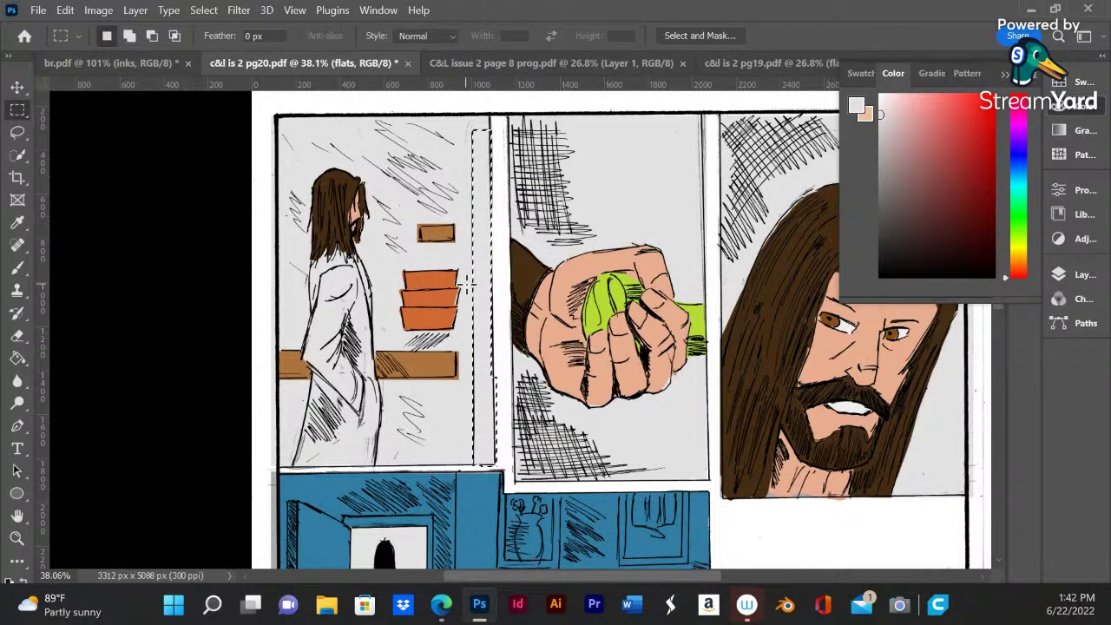
{"action": "left_click", "coordinate": [19, 133]}
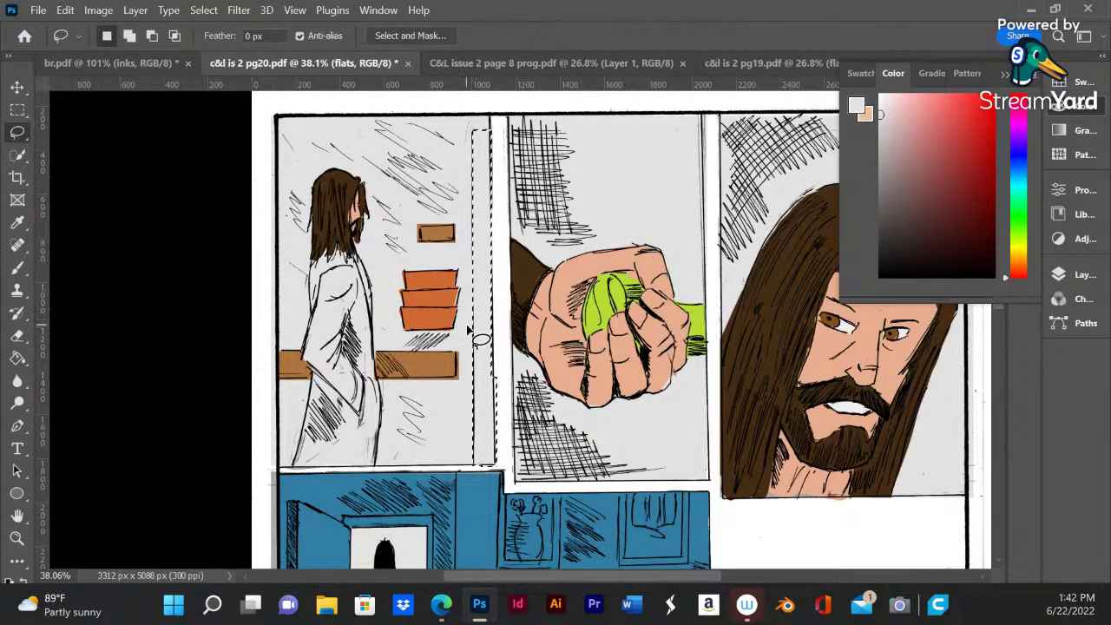
{"action": "key", "text": "alt"}
{"action": "mouse_move", "coordinate": [506, 426]}
{"action": "left_mouse_down"}
{"action": "mouse_move", "coordinate": [495, 459]}
{"action": "mouse_move", "coordinate": [507, 360]}
{"action": "left_mouse_up"}
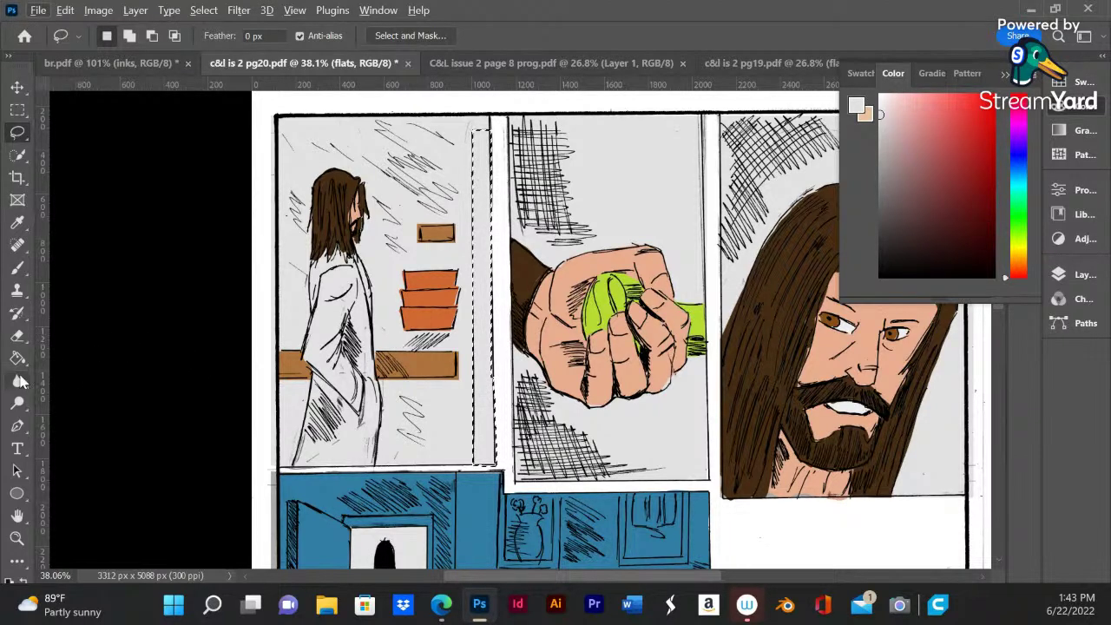
{"action": "left_click", "coordinate": [18, 358]}
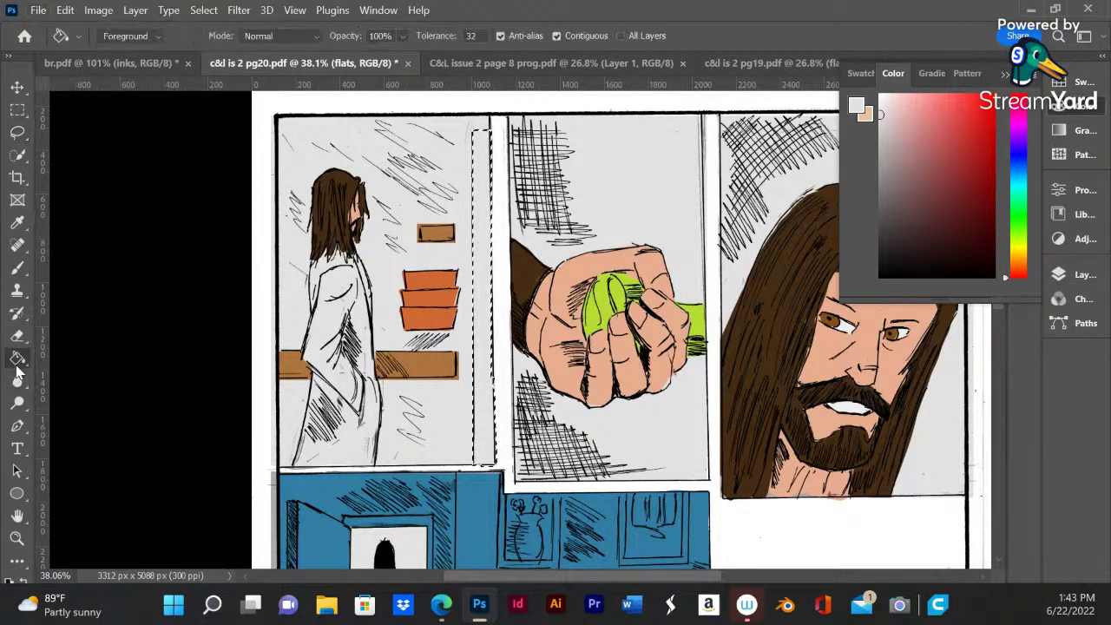
{"action": "left_click", "coordinate": [425, 369], "text": "alt"}
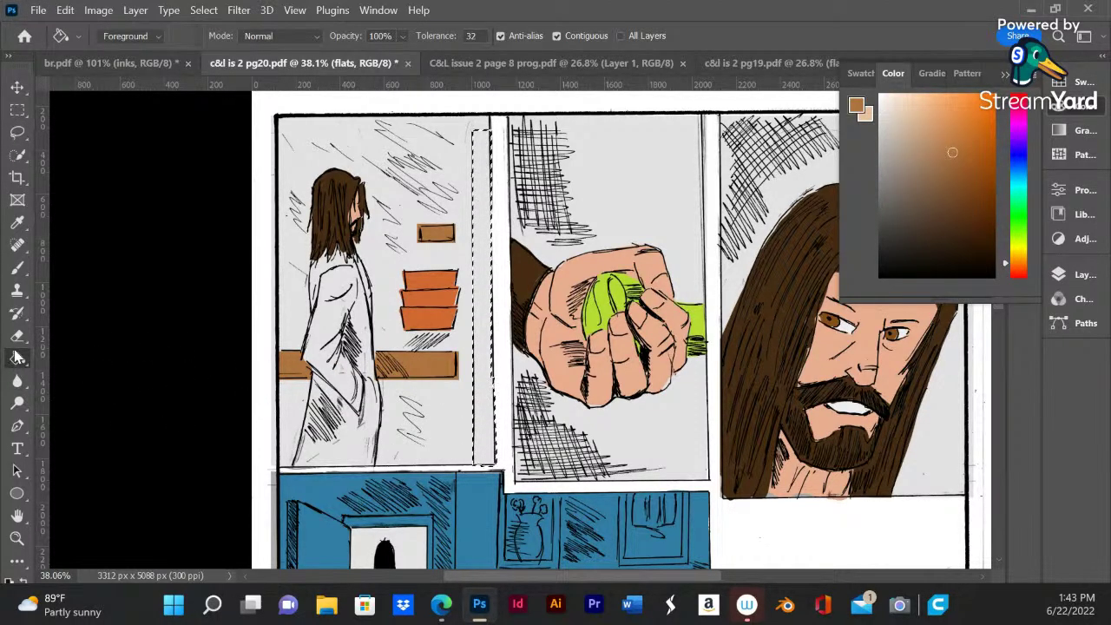
{"action": "left_click", "coordinate": [479, 416]}
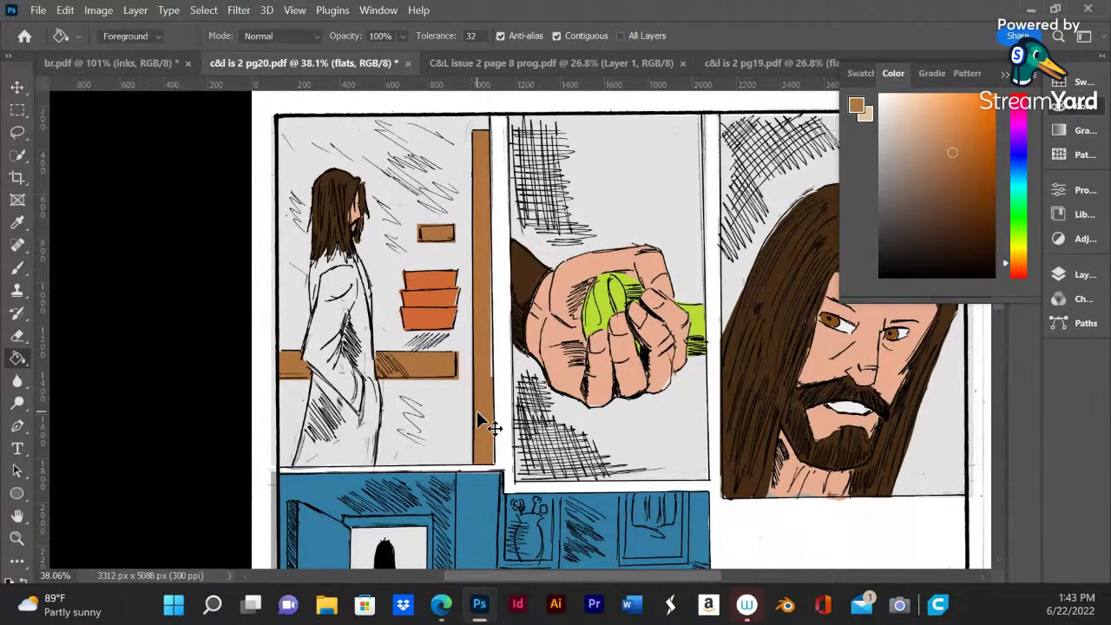
- Switch to the page 8 document and sample the khaki color from the bearded man's shirt
{"action": "scroll", "coordinate": [477, 415], "scroll_direction": "down", "scroll_amount": 5}
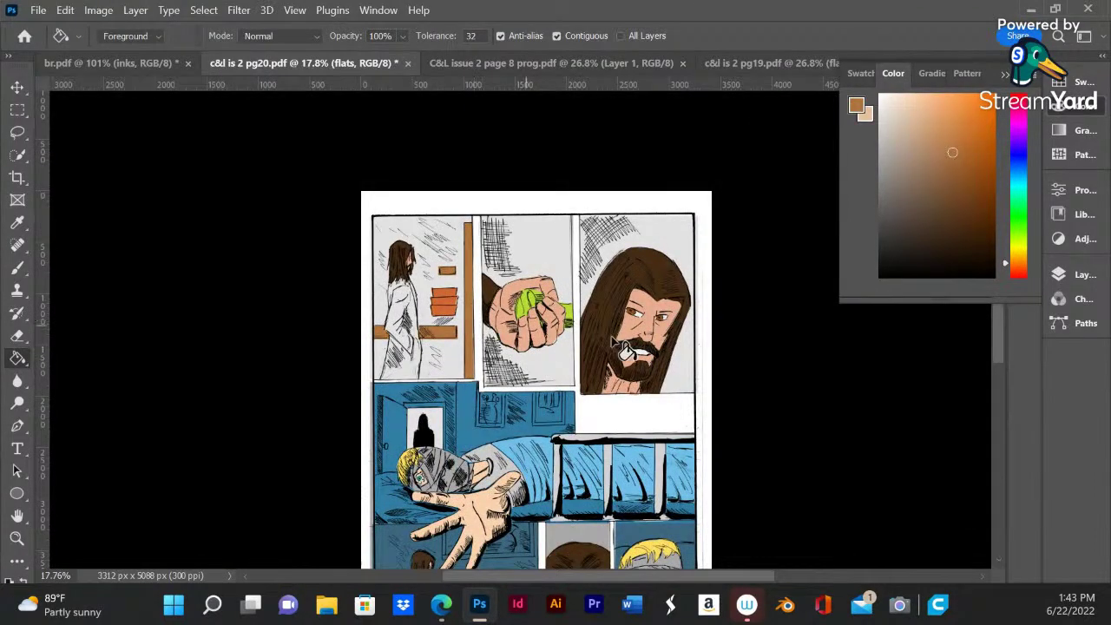
{"action": "scroll", "coordinate": [657, 332], "scroll_direction": "down", "scroll_amount": 1}
{"action": "scroll", "coordinate": [555, 377], "scroll_direction": "up", "scroll_amount": 2}
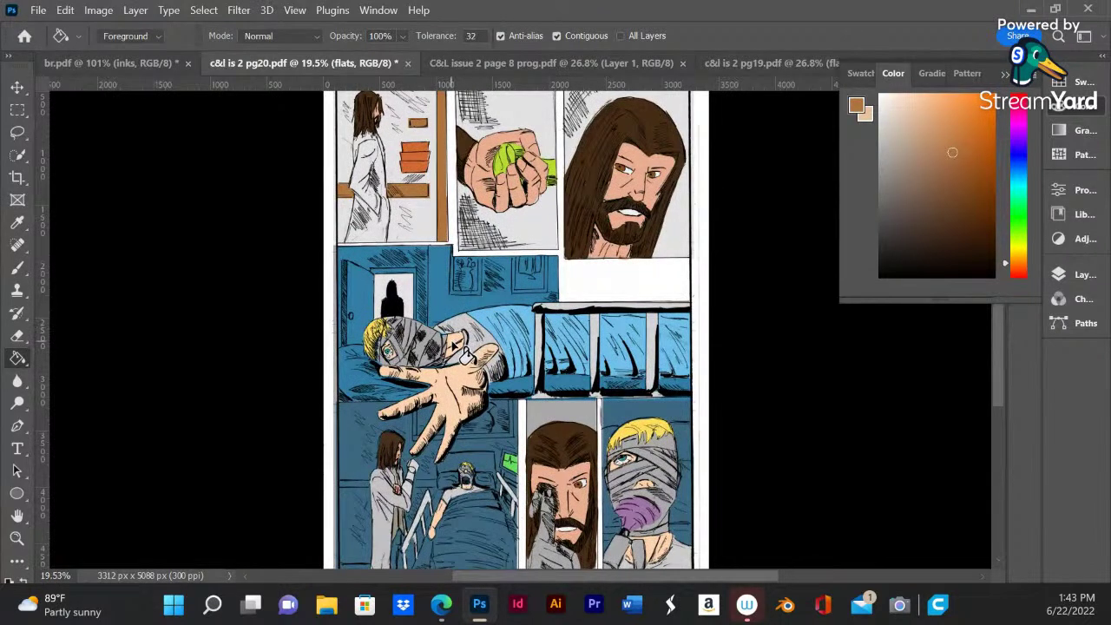
{"action": "scroll", "coordinate": [467, 354], "scroll_direction": "up", "scroll_amount": 2}
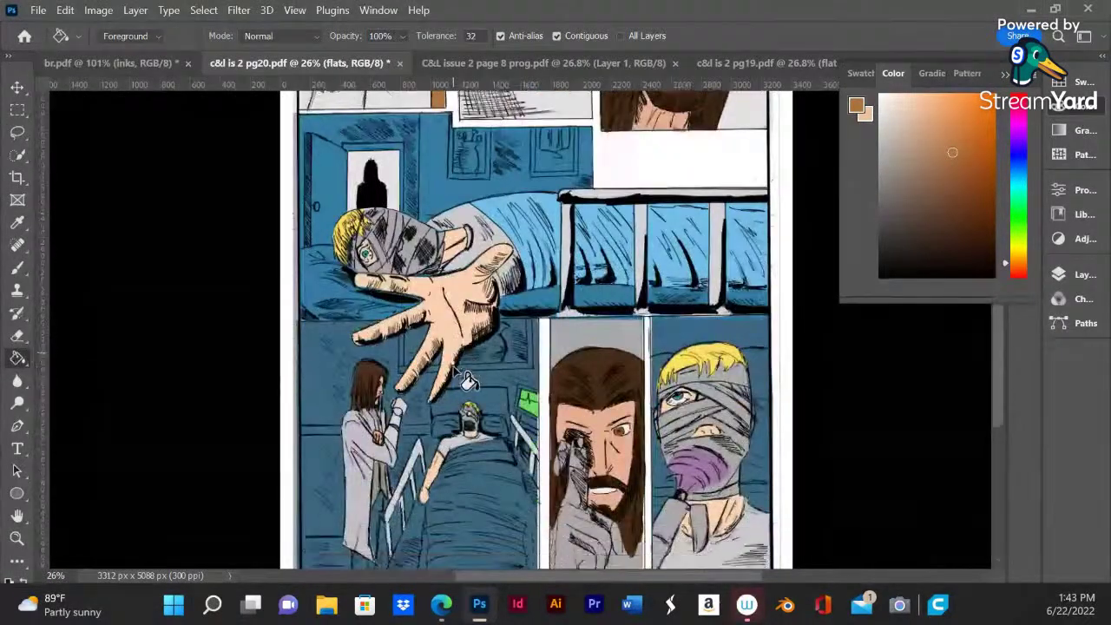
{"action": "scroll", "coordinate": [469, 382], "scroll_direction": "down", "scroll_amount": 2}
{"action": "left_click", "coordinate": [497, 68]}
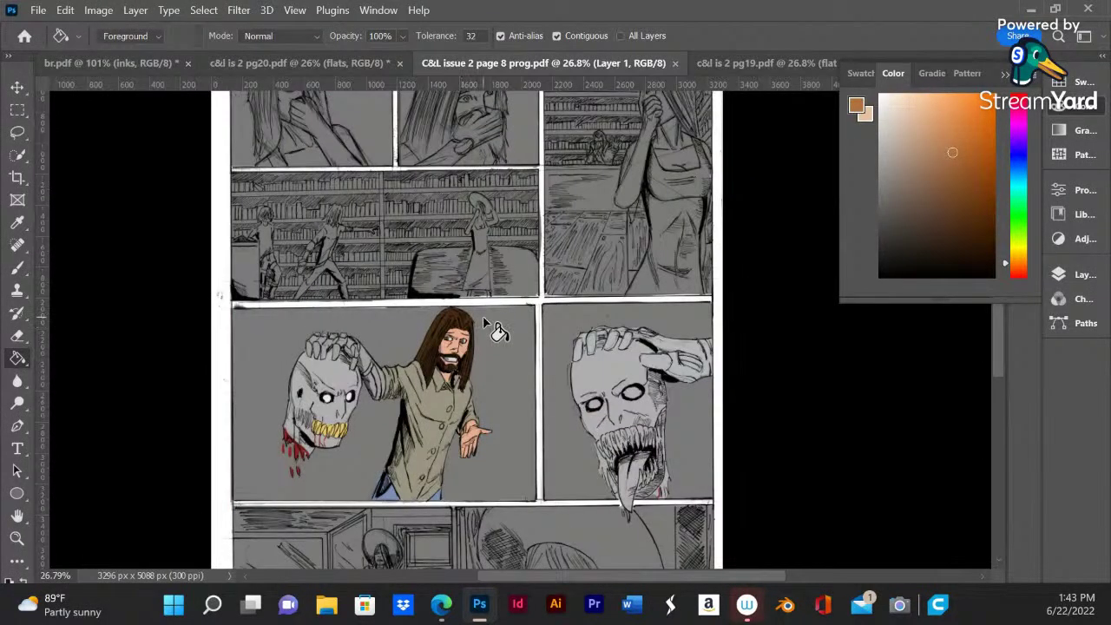
{"action": "scroll", "coordinate": [486, 332], "scroll_direction": "down", "scroll_amount": 2}
{"action": "scroll", "coordinate": [473, 335], "scroll_direction": "up", "scroll_amount": 3}
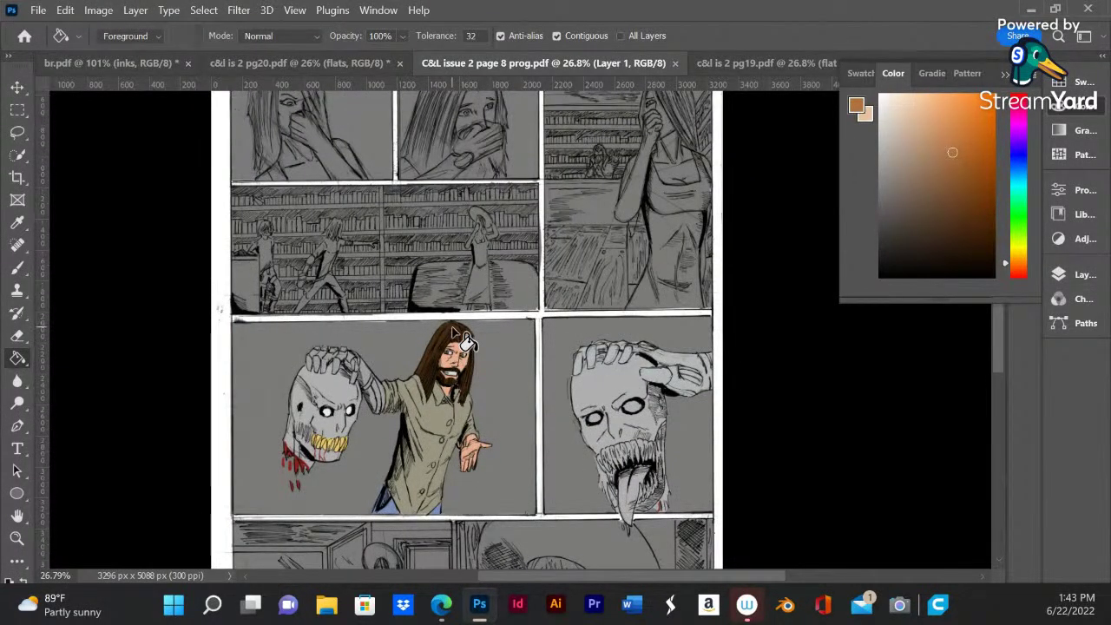
{"action": "scroll", "coordinate": [463, 338], "scroll_direction": "up", "scroll_amount": 3}
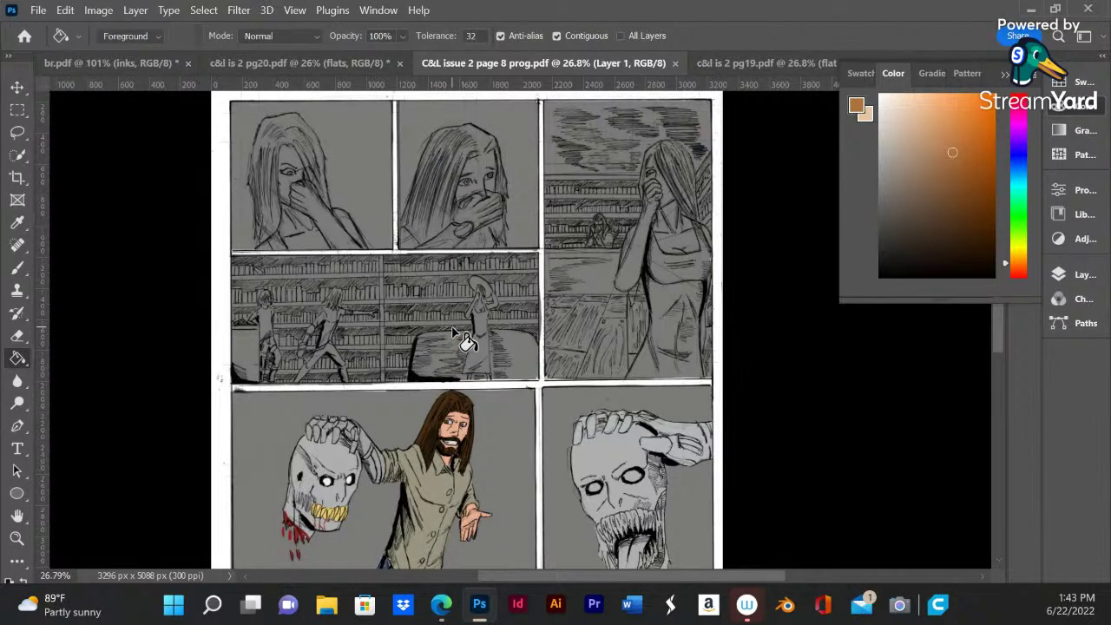
{"action": "scroll", "coordinate": [449, 365], "scroll_direction": "down", "scroll_amount": 6}
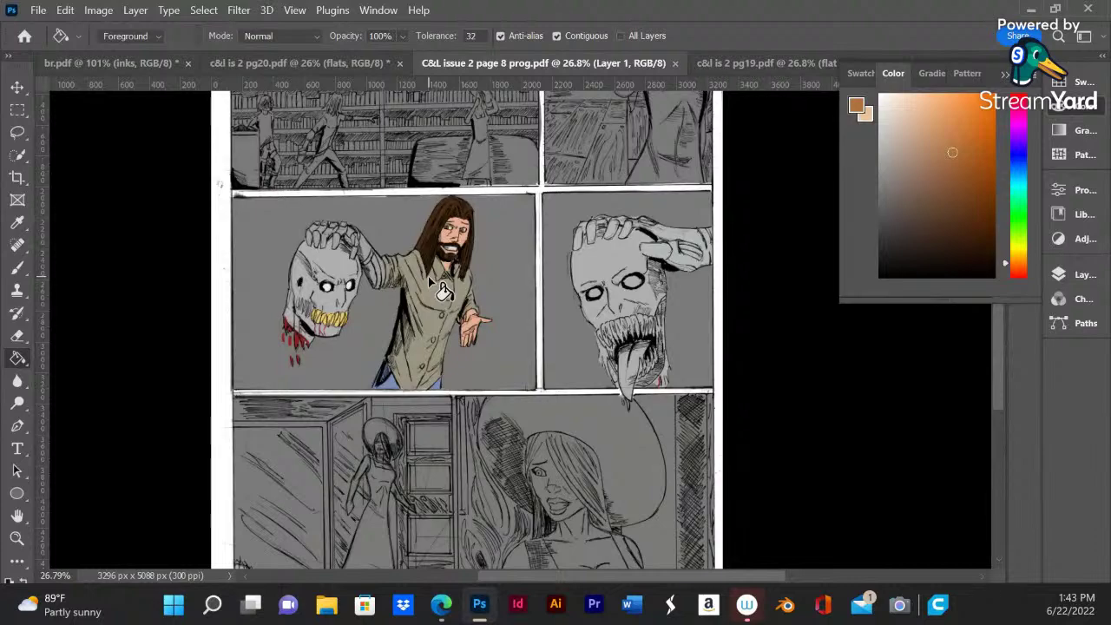
{"action": "scroll", "coordinate": [444, 295], "scroll_direction": "up", "scroll_amount": 2}
{"action": "left_click", "coordinate": [445, 340], "text": "alt"}
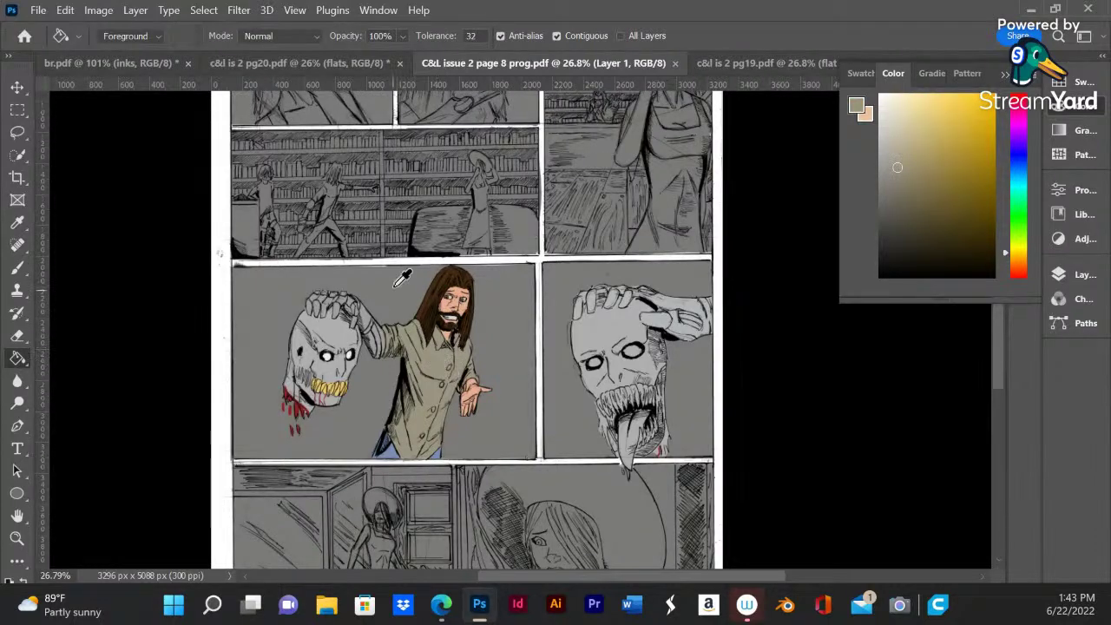
- Outline the lunging long-haired figure's shirt in page 8's bookshelf panel, fill it with the sampled khaki, and deselect
{"action": "scroll", "coordinate": [395, 268], "scroll_direction": "up", "scroll_amount": 3}
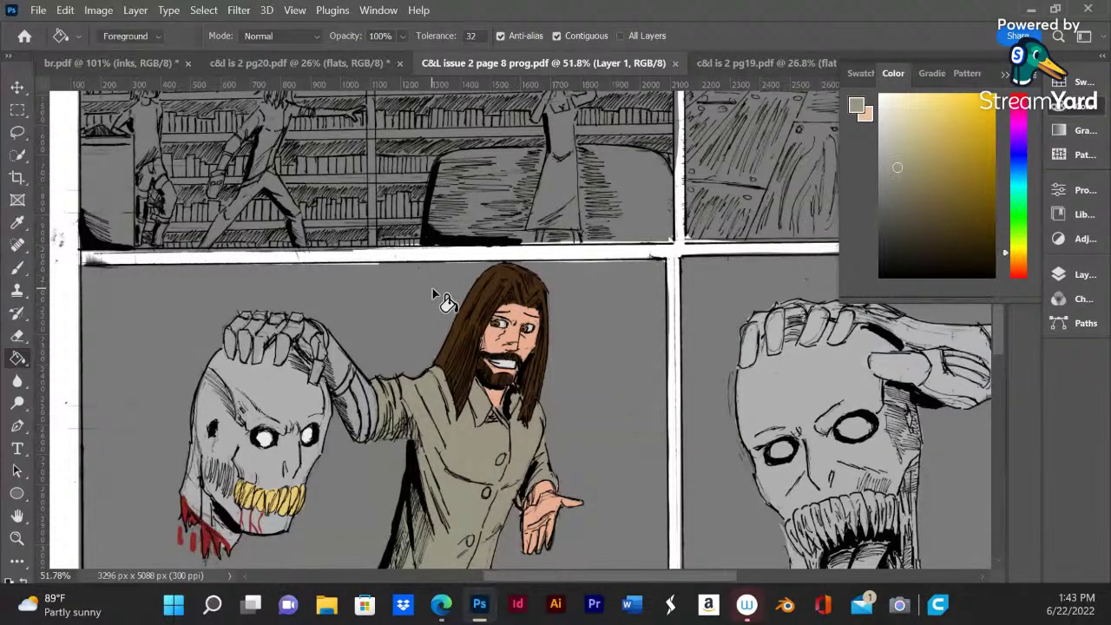
{"action": "scroll", "coordinate": [359, 236], "scroll_direction": "up", "scroll_amount": 3}
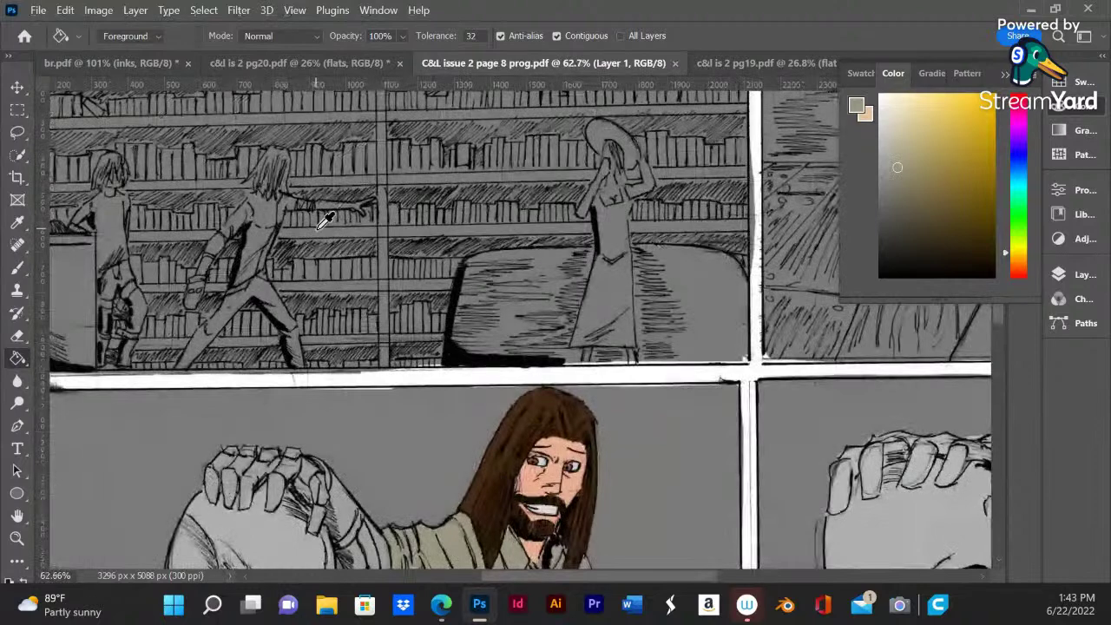
{"action": "scroll", "coordinate": [326, 219], "scroll_direction": "up", "scroll_amount": 1}
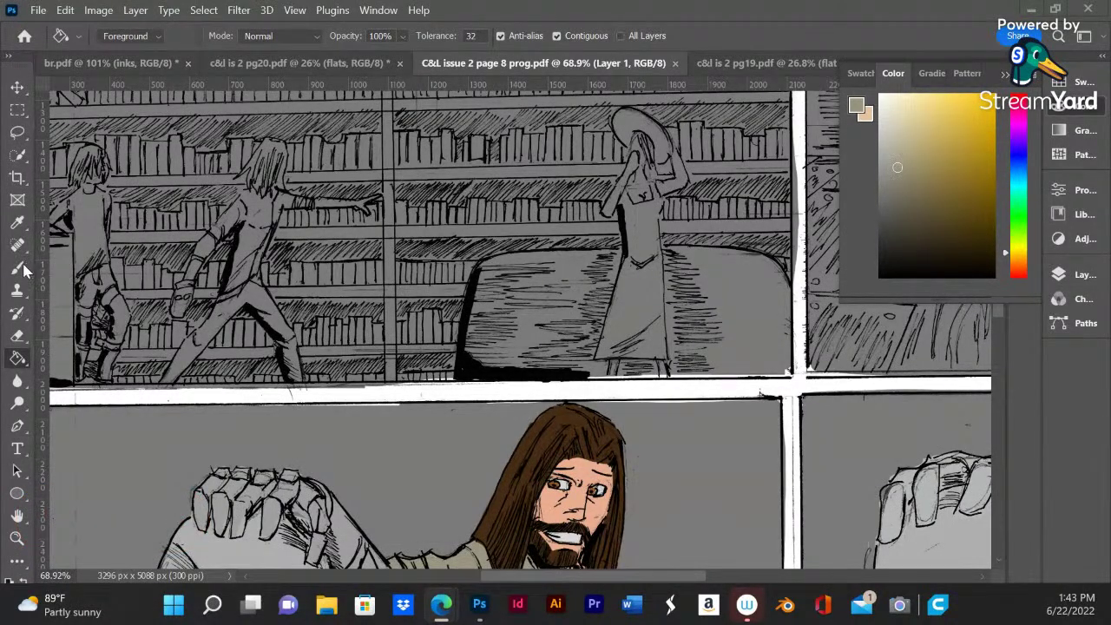
{"action": "left_click", "coordinate": [12, 133]}
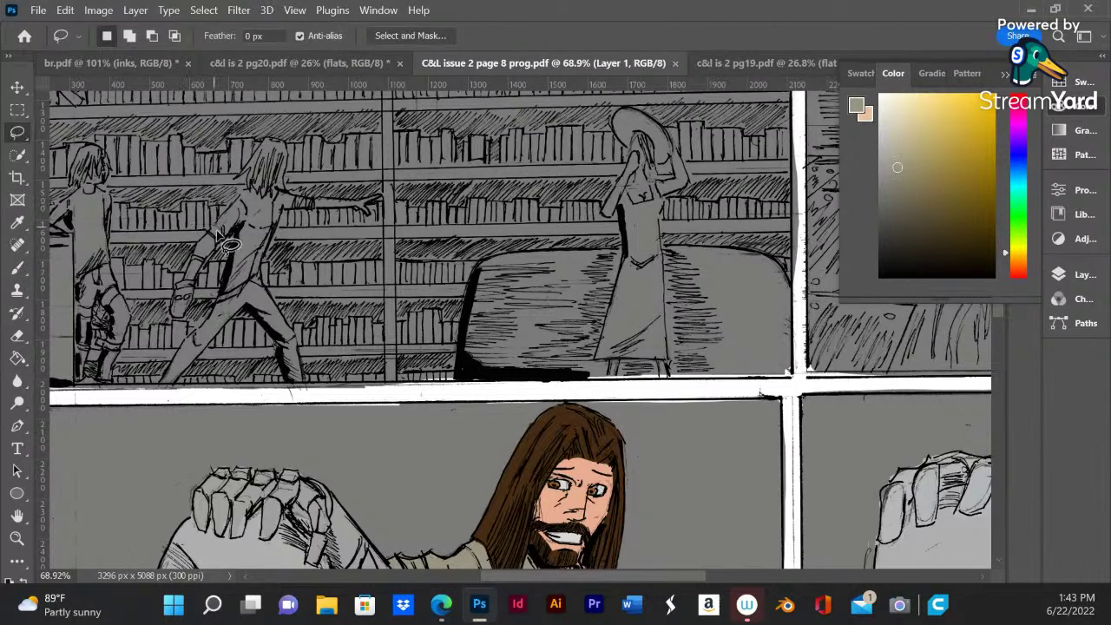
{"action": "mouse_move", "coordinate": [228, 233]}
{"action": "left_mouse_down"}
{"action": "mouse_move", "coordinate": [248, 191]}
{"action": "mouse_move", "coordinate": [301, 192]}
{"action": "mouse_move", "coordinate": [321, 207]}
{"action": "mouse_move", "coordinate": [276, 234]}
{"action": "mouse_move", "coordinate": [264, 269]}
{"action": "mouse_move", "coordinate": [271, 295]}
{"action": "mouse_move", "coordinate": [253, 283]}
{"action": "mouse_move", "coordinate": [234, 302]}
{"action": "mouse_move", "coordinate": [239, 231]}
{"action": "mouse_move", "coordinate": [210, 234]}
{"action": "left_mouse_up"}
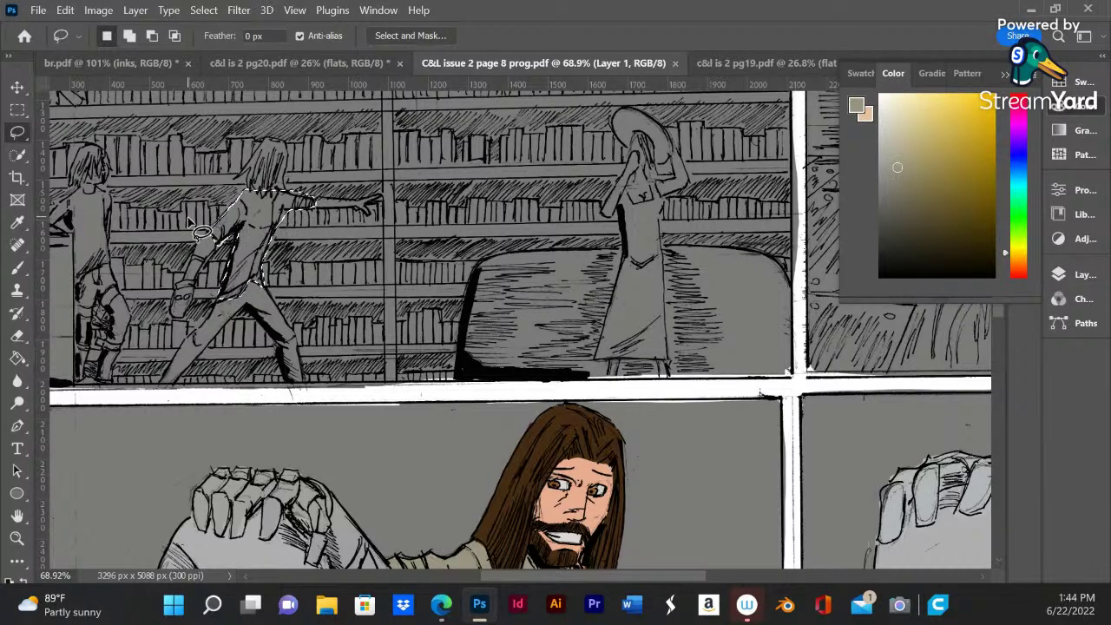
{"action": "left_click", "coordinate": [18, 359]}
{"action": "left_click", "coordinate": [260, 250]}
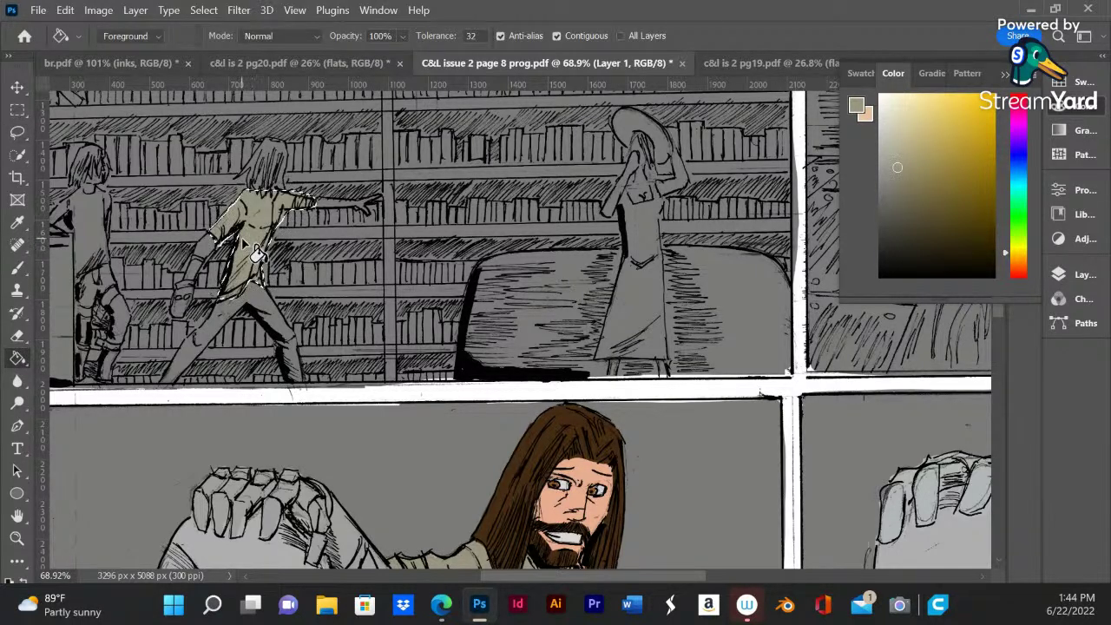
{"action": "key", "text": "ctrl+d"}
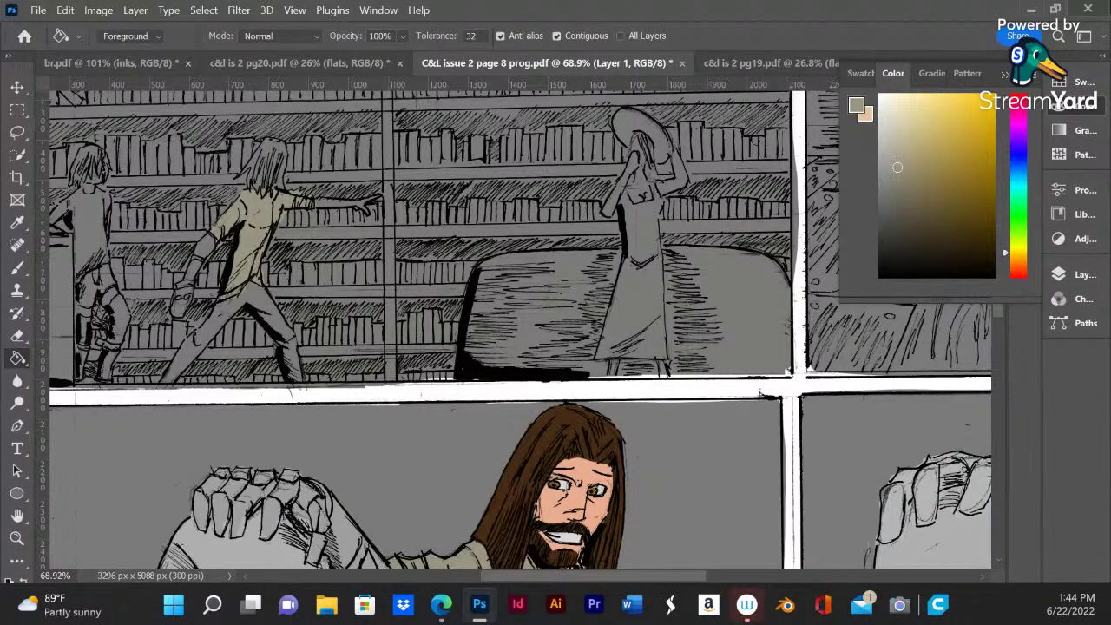
- Return to page 20 and sample the light blue of the blanket in the large hospital bed panel
{"action": "left_click", "coordinate": [441, 604]}
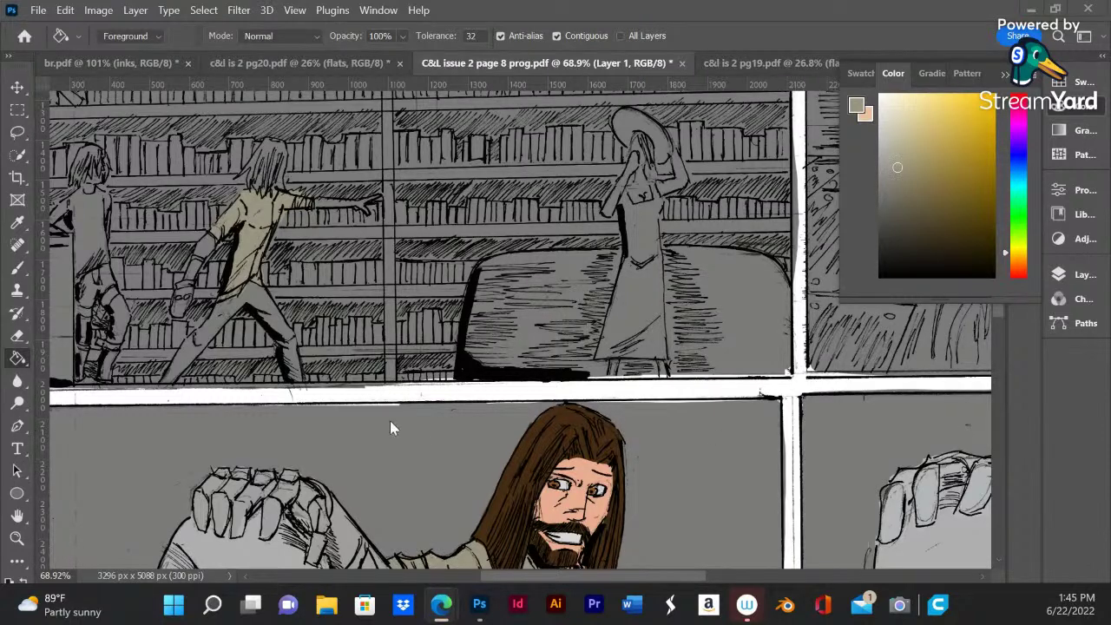
{"action": "scroll", "coordinate": [418, 369], "scroll_direction": "down", "scroll_amount": 4}
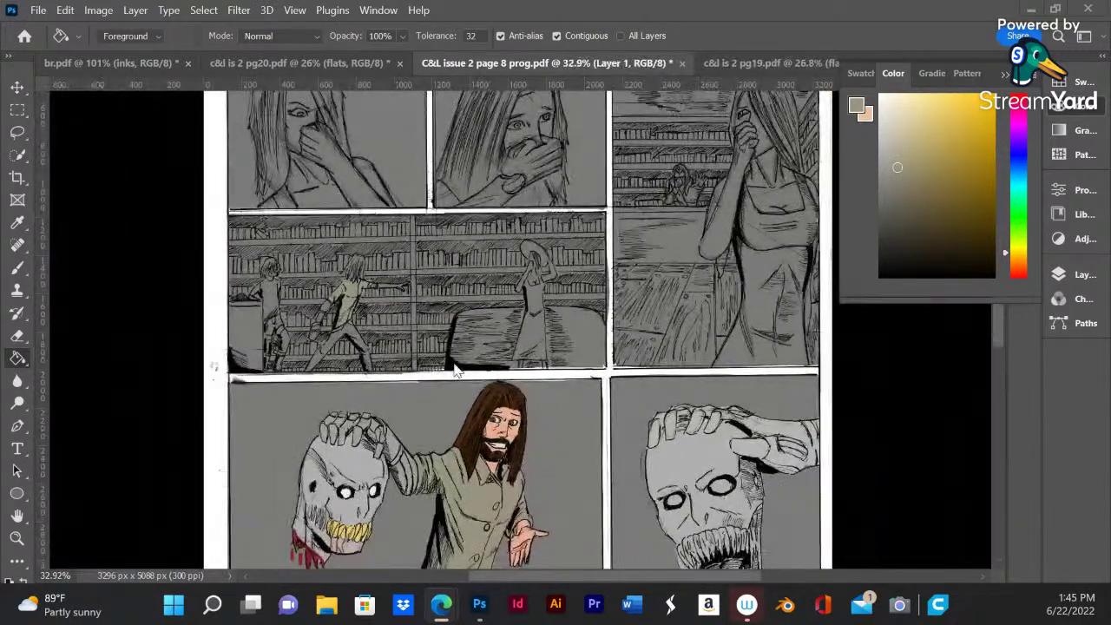
{"action": "left_click", "coordinate": [278, 64]}
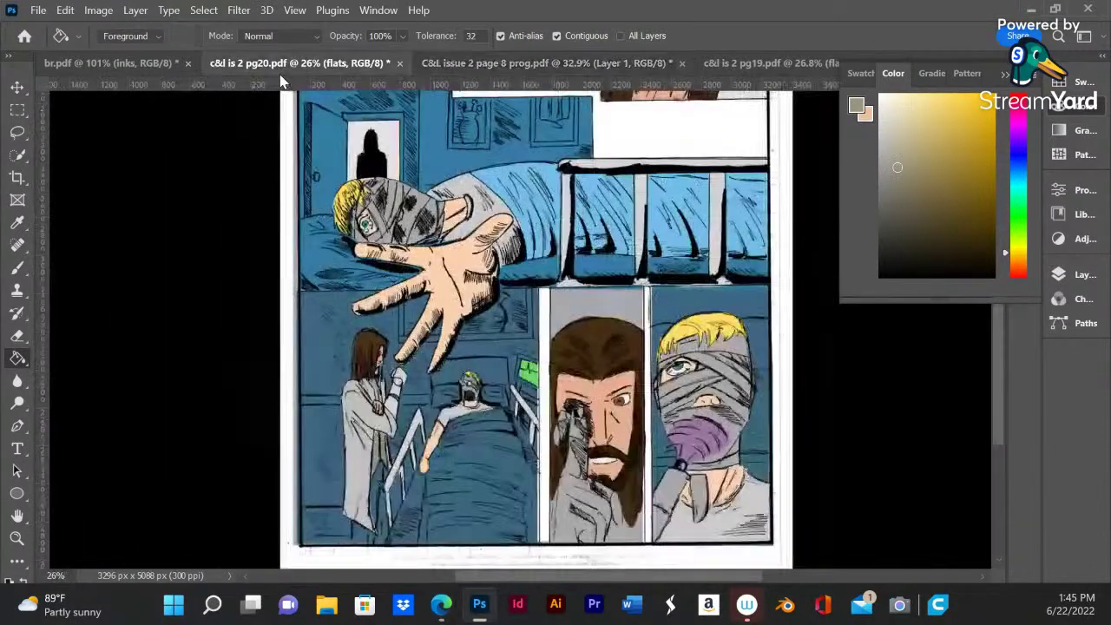
{"action": "scroll", "coordinate": [577, 279], "scroll_direction": "down", "scroll_amount": 2}
{"action": "scroll", "coordinate": [565, 295], "scroll_direction": "up", "scroll_amount": 5}
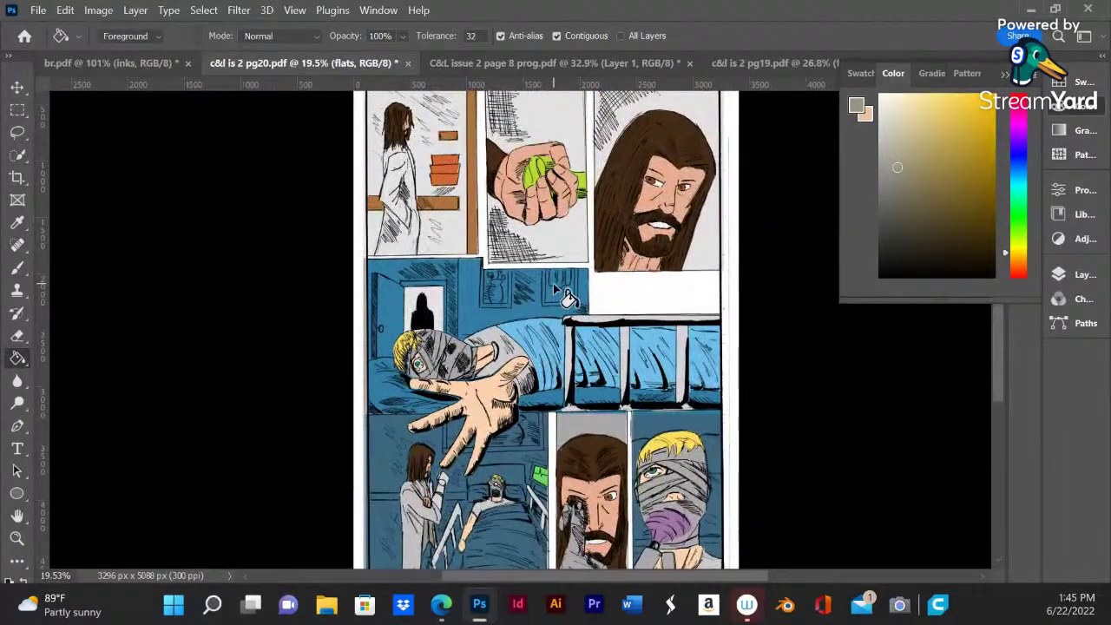
{"action": "scroll", "coordinate": [562, 300], "scroll_direction": "down", "scroll_amount": 3}
{"action": "scroll", "coordinate": [562, 303], "scroll_direction": "down", "scroll_amount": 3}
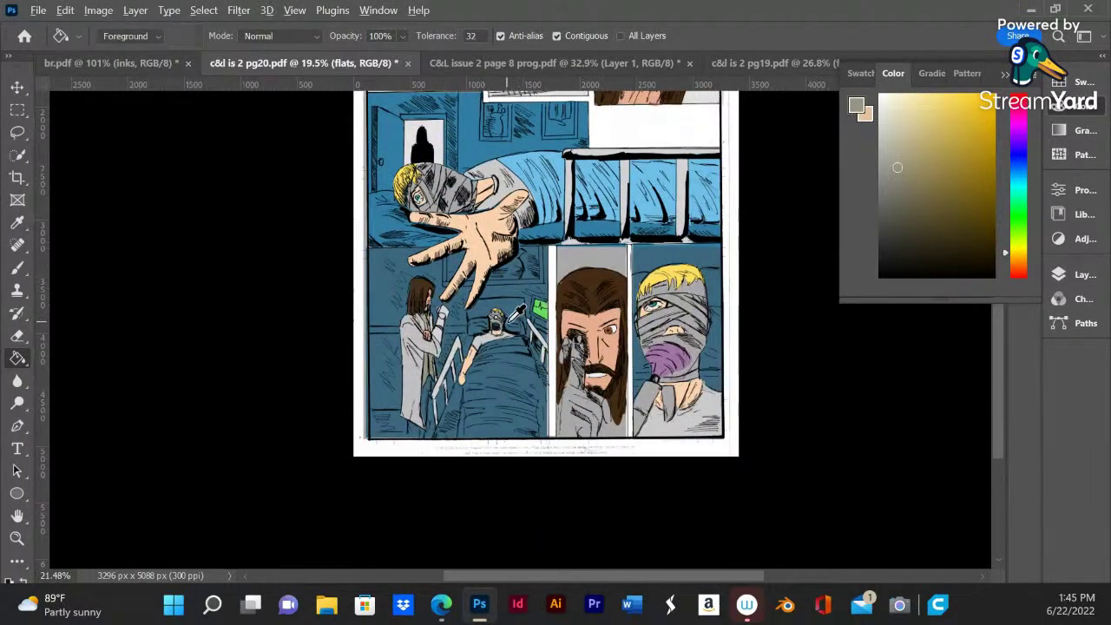
{"action": "scroll", "coordinate": [572, 186], "scroll_direction": "up", "scroll_amount": 3}
{"action": "left_click", "coordinate": [576, 120], "text": "alt"}
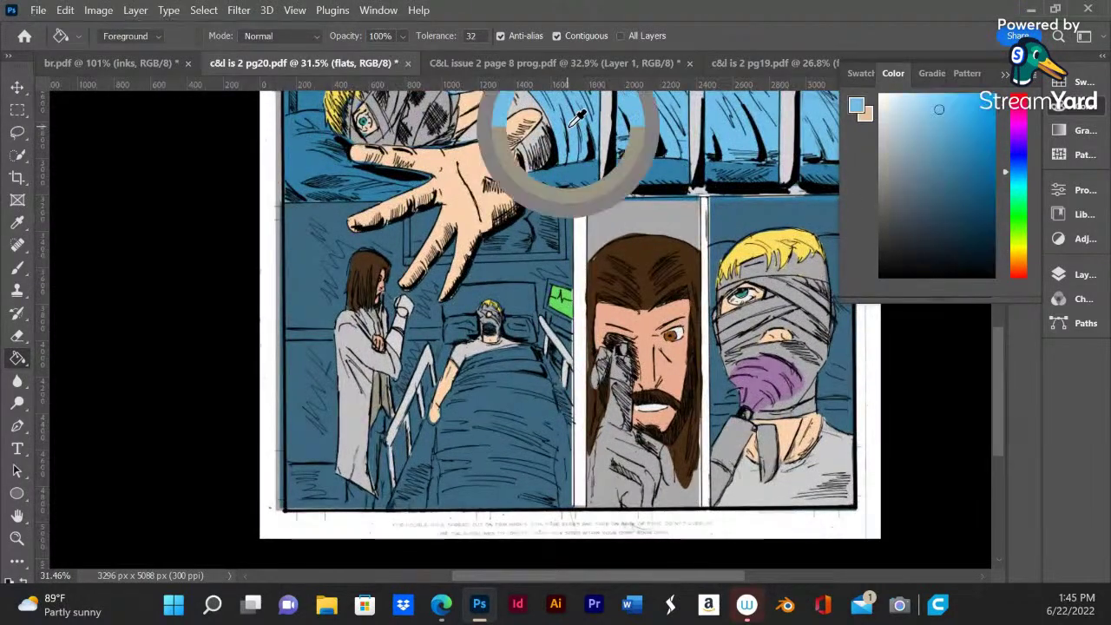
- Outline the patient's blanket in the lower-left hospital panel and trim the selection along the arm side and bottom panel border
{"action": "scroll", "coordinate": [524, 425], "scroll_direction": "up", "scroll_amount": 2}
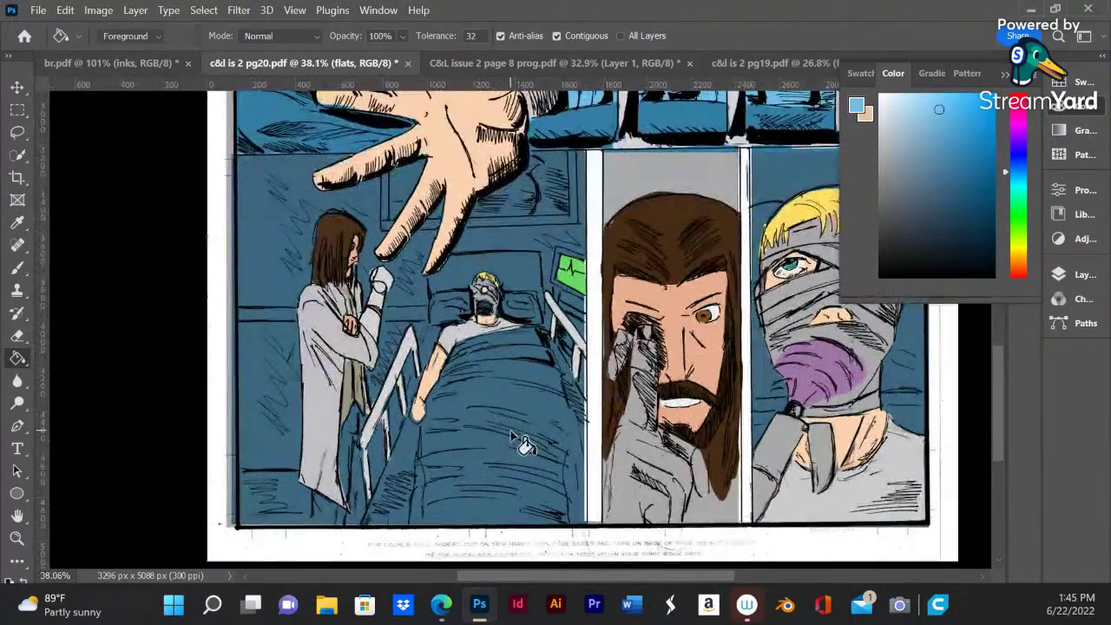
{"action": "left_click", "coordinate": [17, 132]}
{"action": "mouse_move", "coordinate": [545, 323]}
{"action": "left_mouse_down"}
{"action": "mouse_move", "coordinate": [581, 434]}
{"action": "mouse_move", "coordinate": [583, 528]}
{"action": "mouse_move", "coordinate": [408, 527]}
{"action": "mouse_move", "coordinate": [426, 413]}
{"action": "mouse_move", "coordinate": [538, 325]}
{"action": "left_mouse_up"}
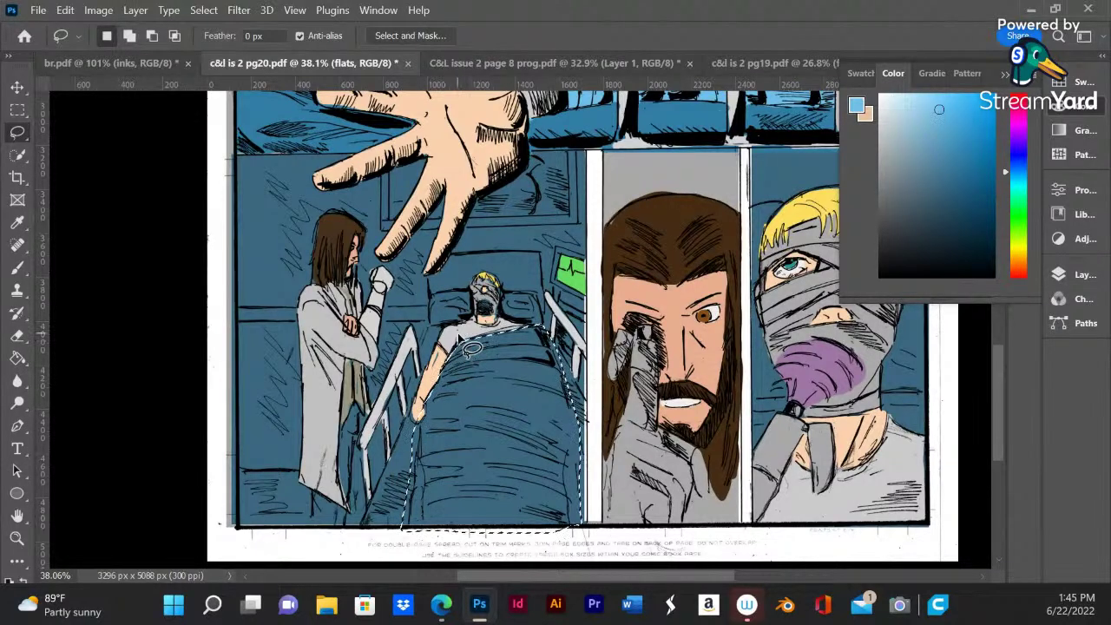
{"action": "key", "text": "alt"}
{"action": "mouse_move", "coordinate": [419, 456]}
{"action": "left_mouse_down"}
{"action": "mouse_move", "coordinate": [405, 537]}
{"action": "mouse_move", "coordinate": [392, 527]}
{"action": "mouse_move", "coordinate": [401, 434]}
{"action": "left_mouse_up"}
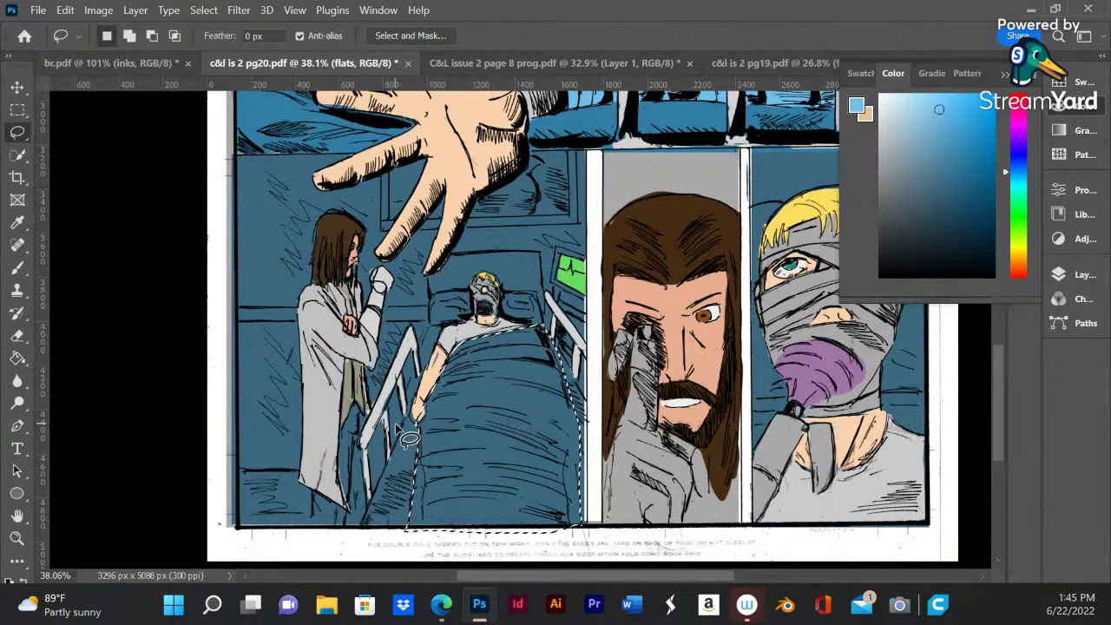
{"action": "left_click", "coordinate": [17, 110]}
{"action": "left_click_drag", "start_coordinate": [574, 524], "coordinate": [278, 534]}
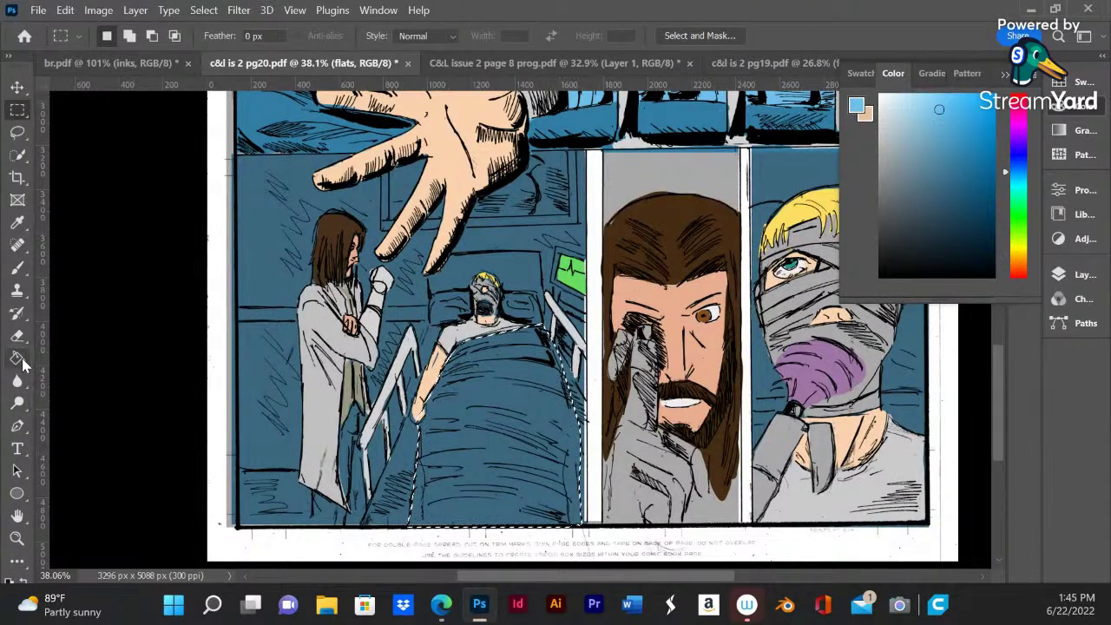
{"action": "left_click", "coordinate": [18, 358]}
{"action": "left_click", "coordinate": [467, 471]}
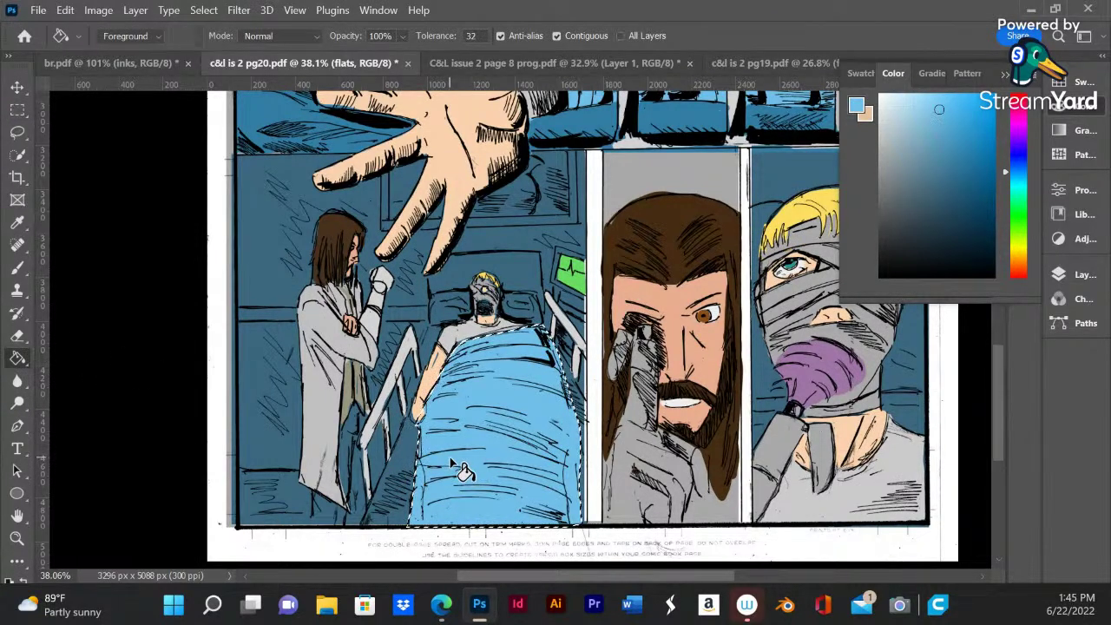
{"action": "key", "text": "ctrl+z"}
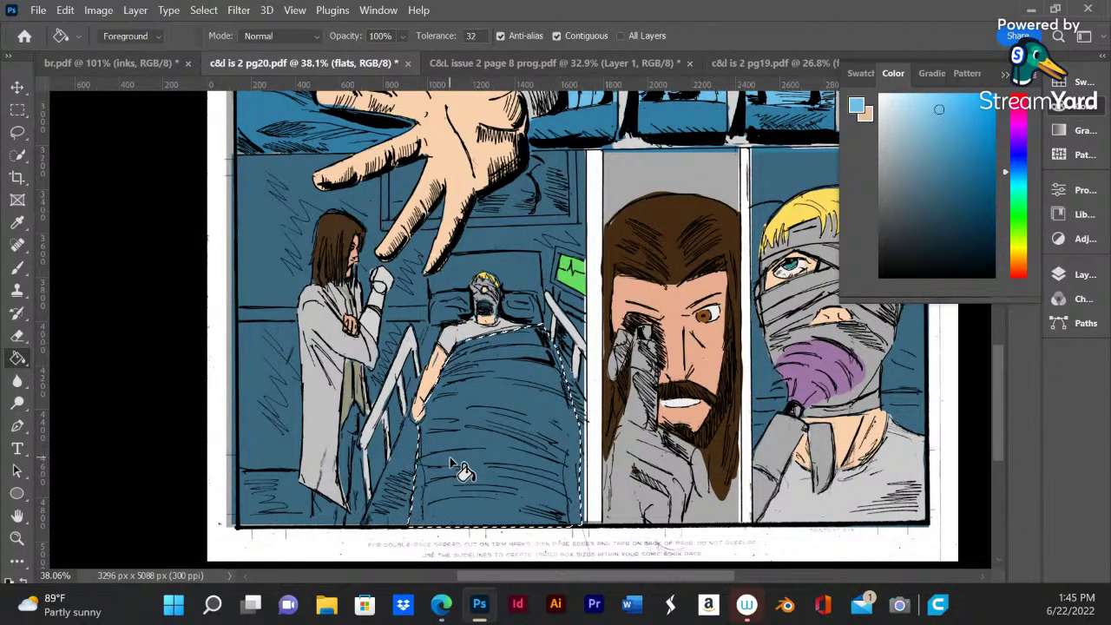
- Trim the selection to the blanket's side edges, fill it with the sampled light blue, and deselect
{"action": "left_click", "coordinate": [19, 133]}
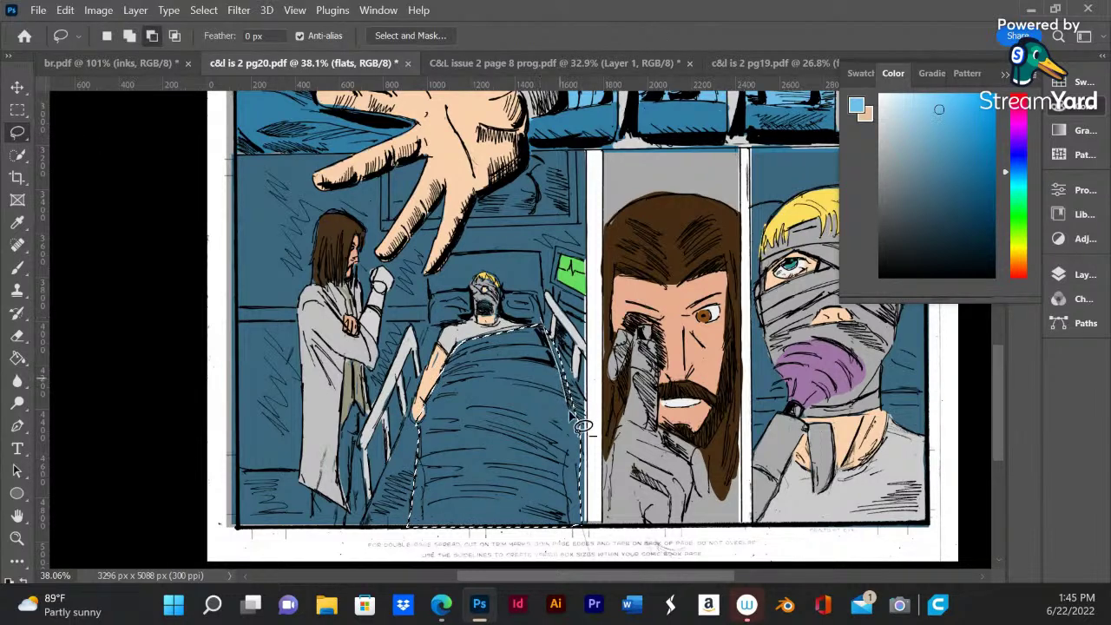
{"action": "mouse_move", "coordinate": [550, 337]}
{"action": "left_mouse_down"}
{"action": "mouse_move", "coordinate": [583, 467]}
{"action": "mouse_move", "coordinate": [571, 523]}
{"action": "left_mouse_up"}
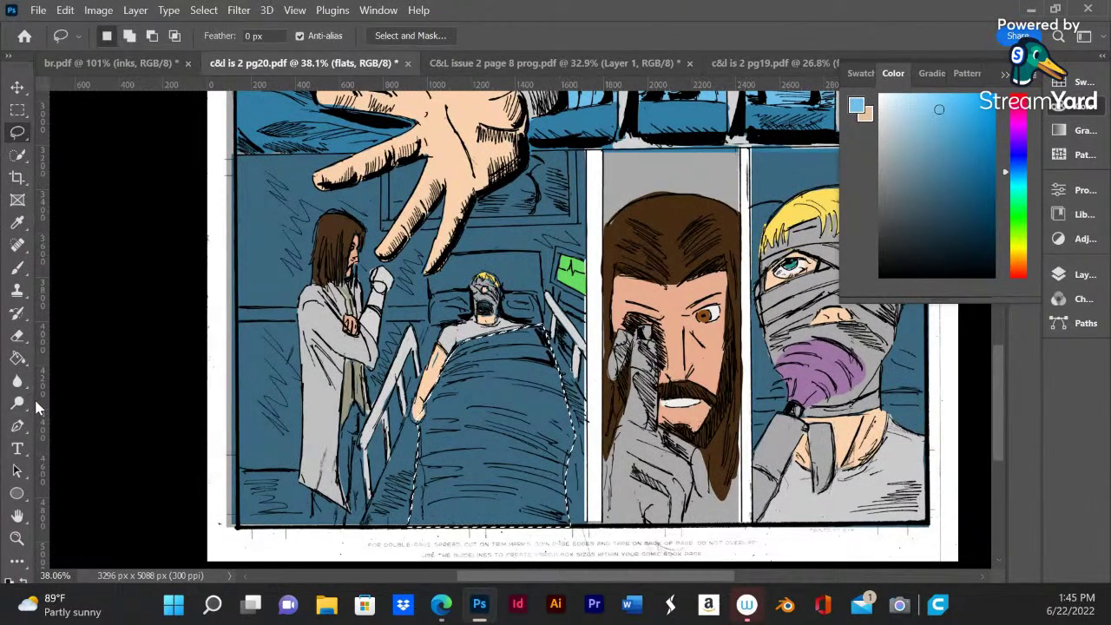
{"action": "key", "text": "alt"}
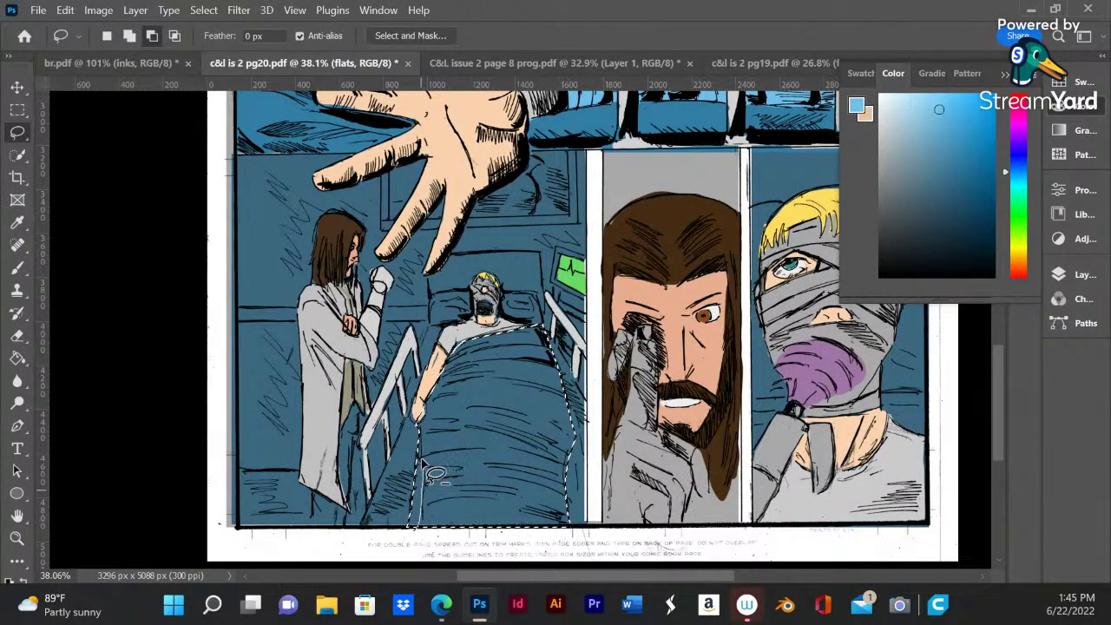
{"action": "left_click_drag", "start_coordinate": [419, 473], "coordinate": [413, 550]}
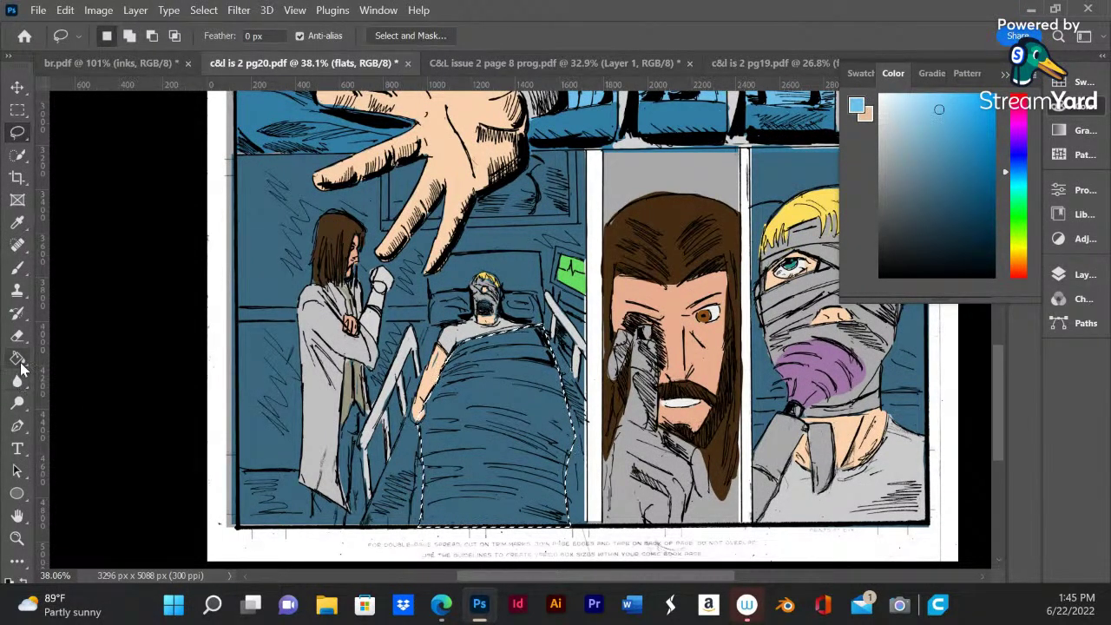
{"action": "left_click", "coordinate": [17, 356]}
{"action": "left_click", "coordinate": [451, 496]}
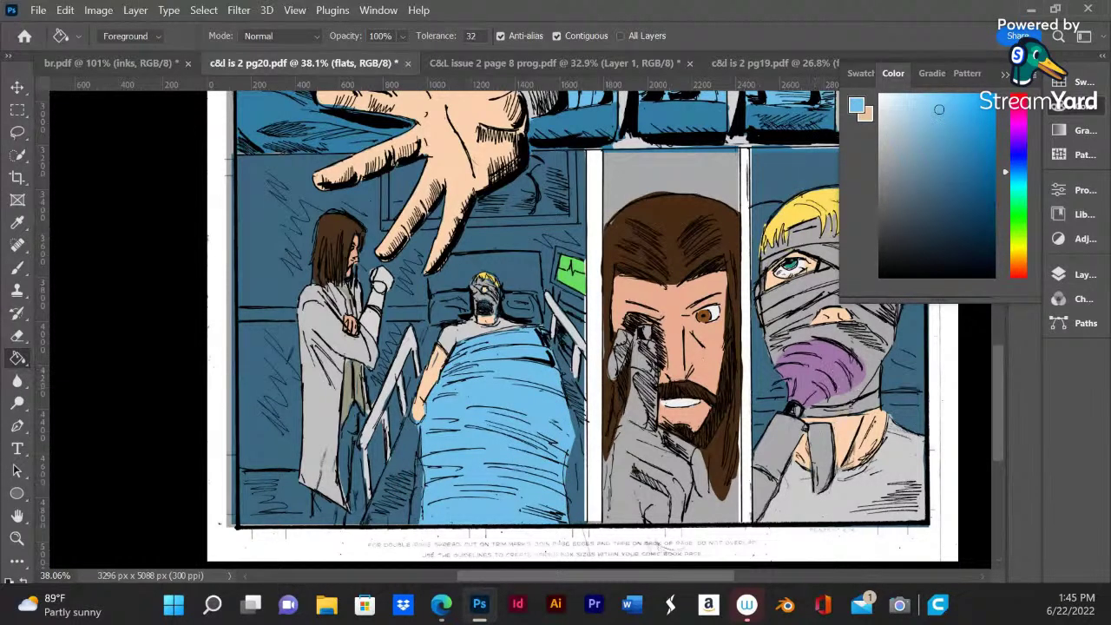
- Duplicate the flats layer as "flats copy" within the page 20 document
{"action": "left_click", "coordinate": [1076, 275]}
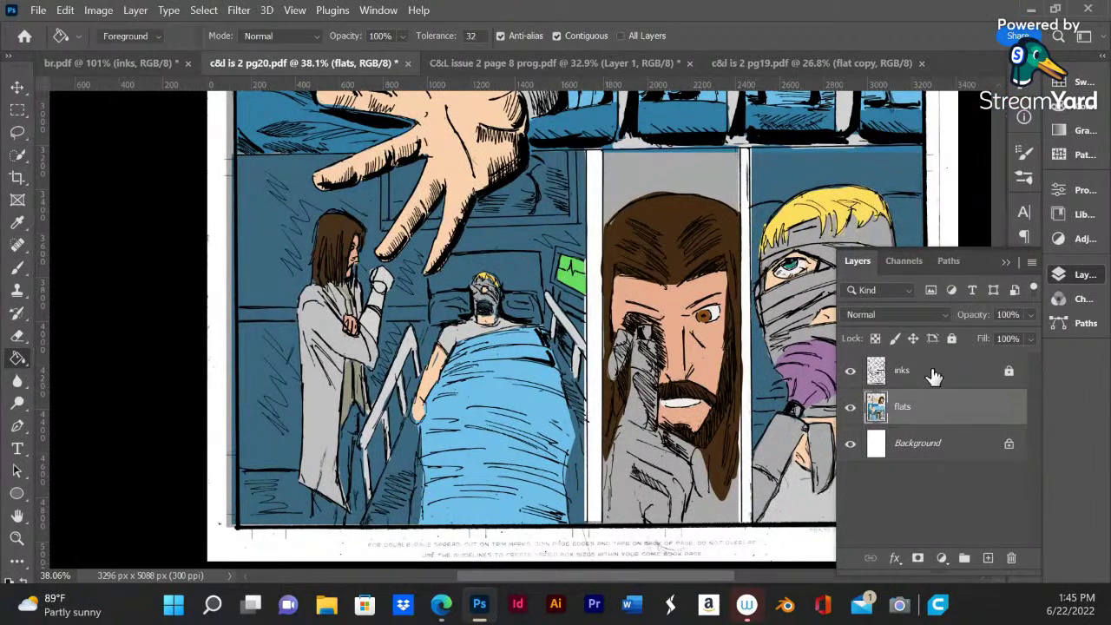
{"action": "right_click", "coordinate": [939, 422]}
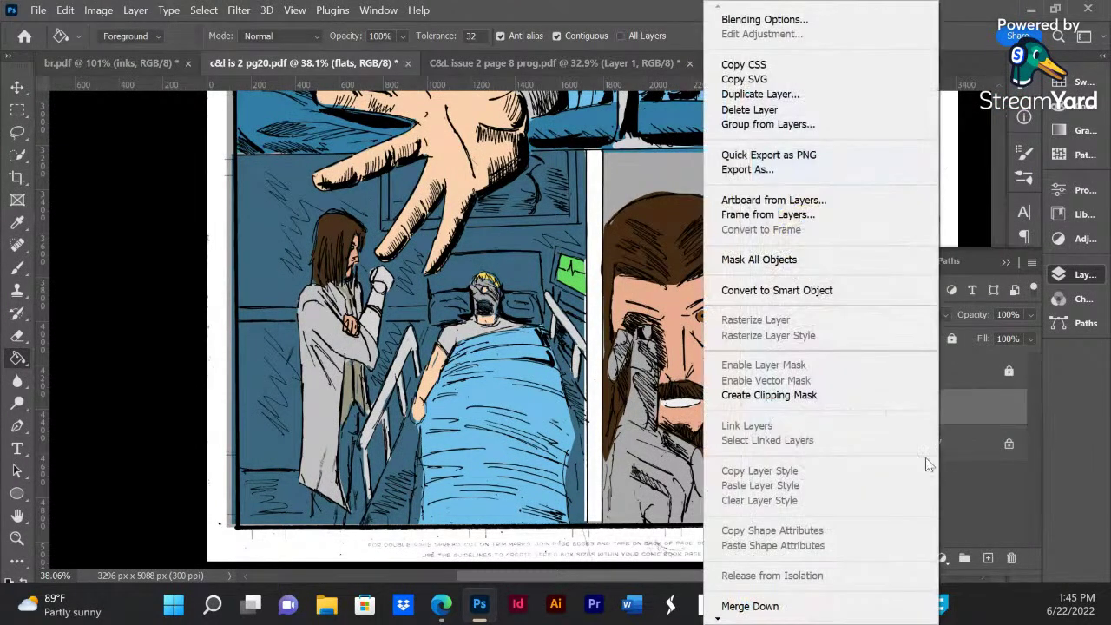
{"action": "left_click", "coordinate": [1037, 443]}
{"action": "right_click", "coordinate": [911, 408]}
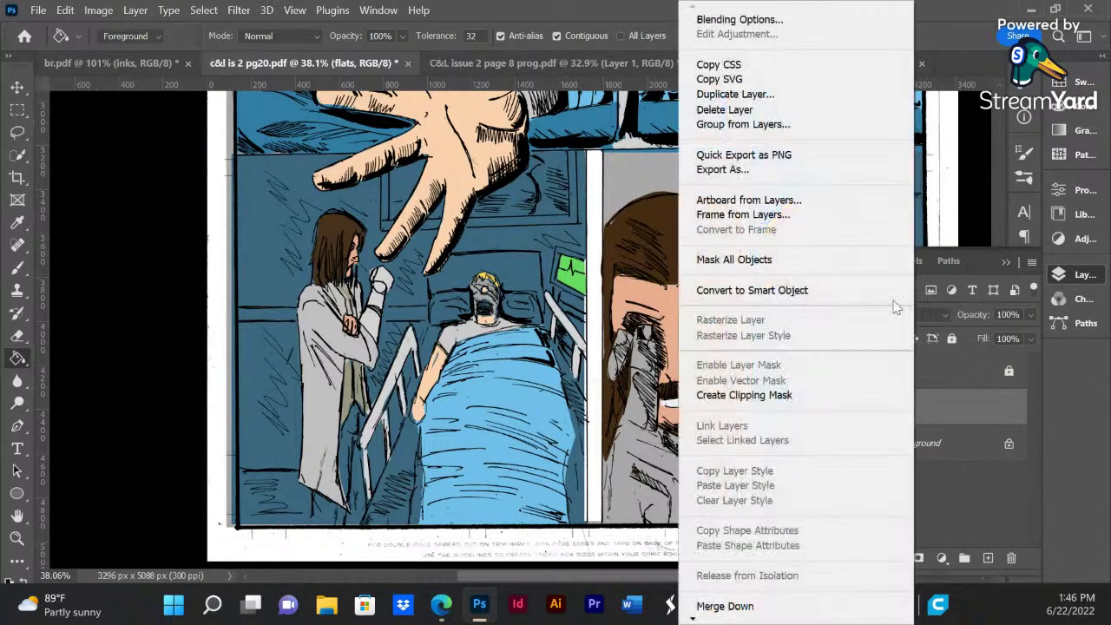
{"action": "left_click", "coordinate": [734, 94]}
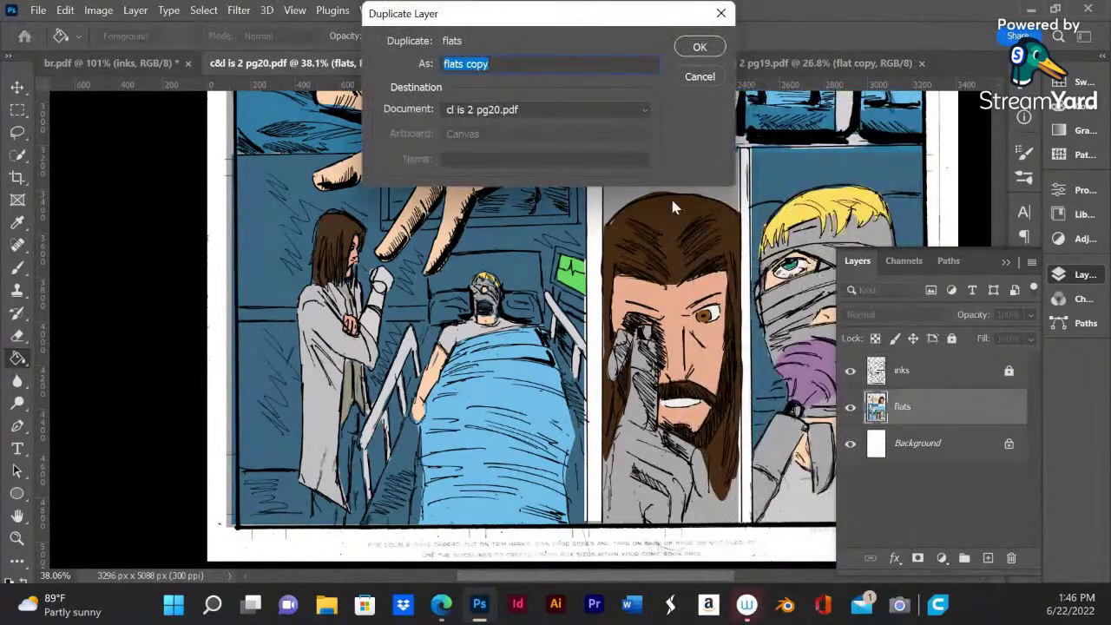
{"action": "left_click", "coordinate": [688, 47]}
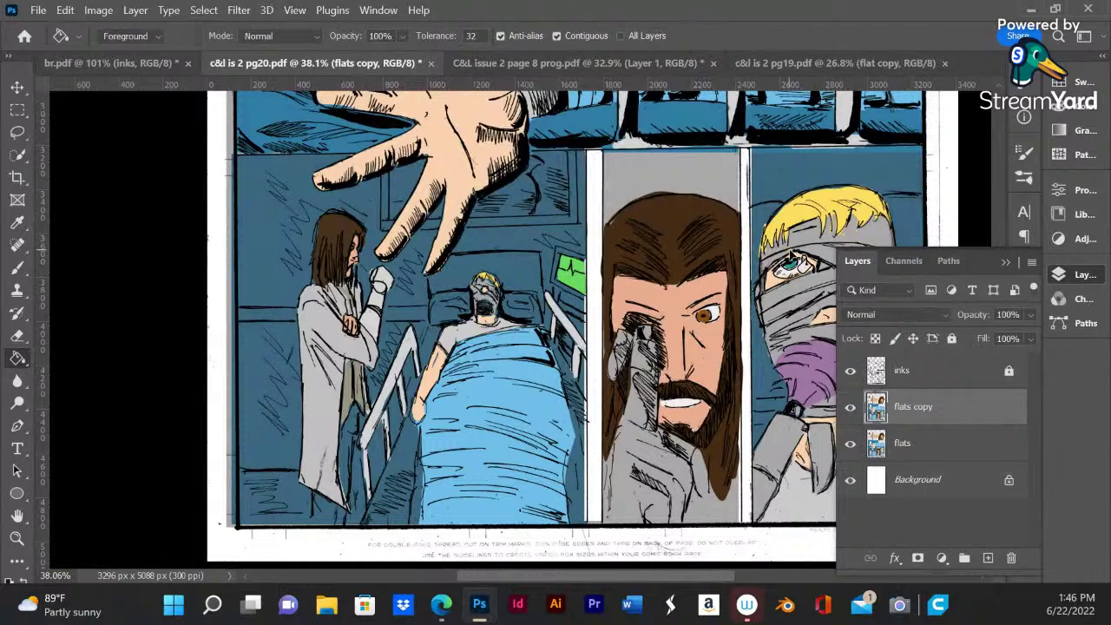
- Lock the original flats layer and make the flats copy layer active
{"action": "left_click", "coordinate": [964, 447]}
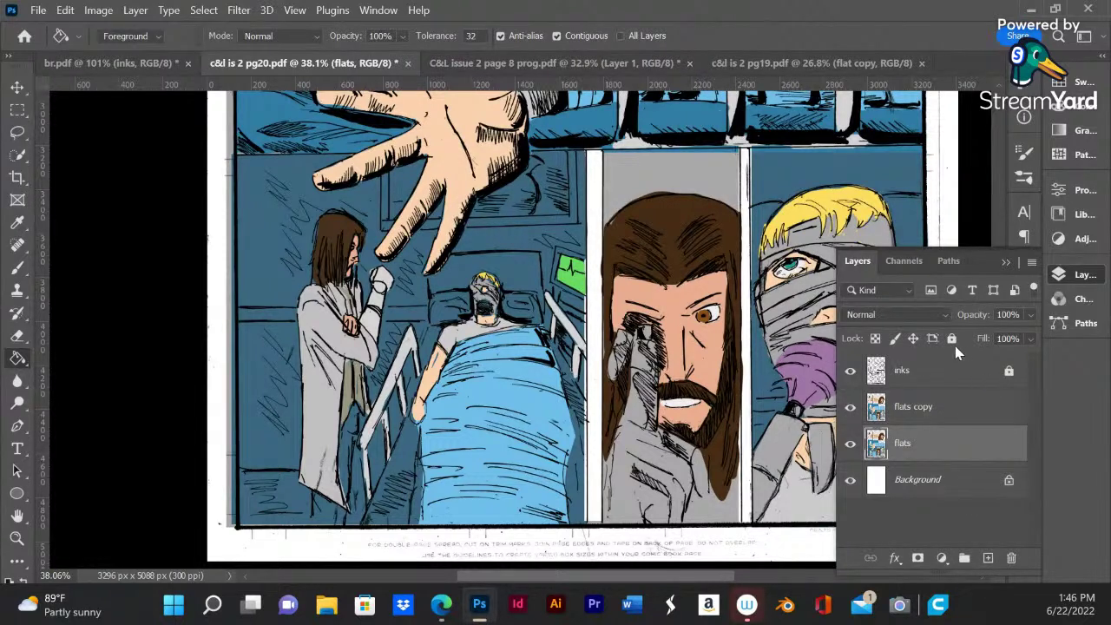
{"action": "left_click", "coordinate": [950, 338]}
{"action": "left_click", "coordinate": [933, 409]}
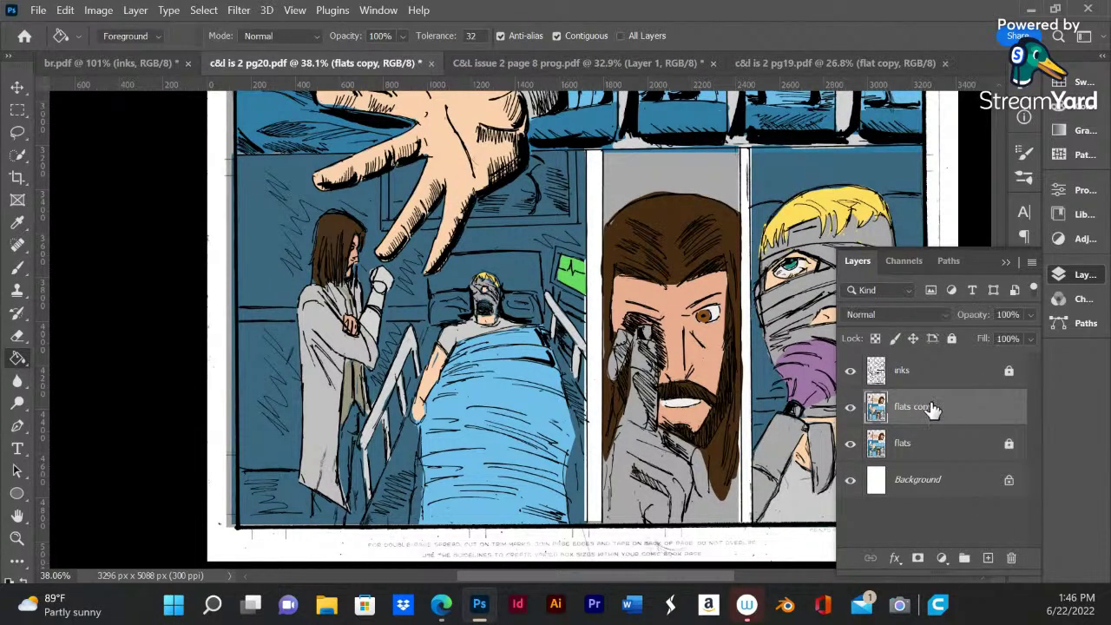
- Sample the bearded man's skin tone in the lower close-up panel and shift it to a darker, muted shadow shade
{"action": "scroll", "coordinate": [746, 252], "scroll_direction": "down", "scroll_amount": 3}
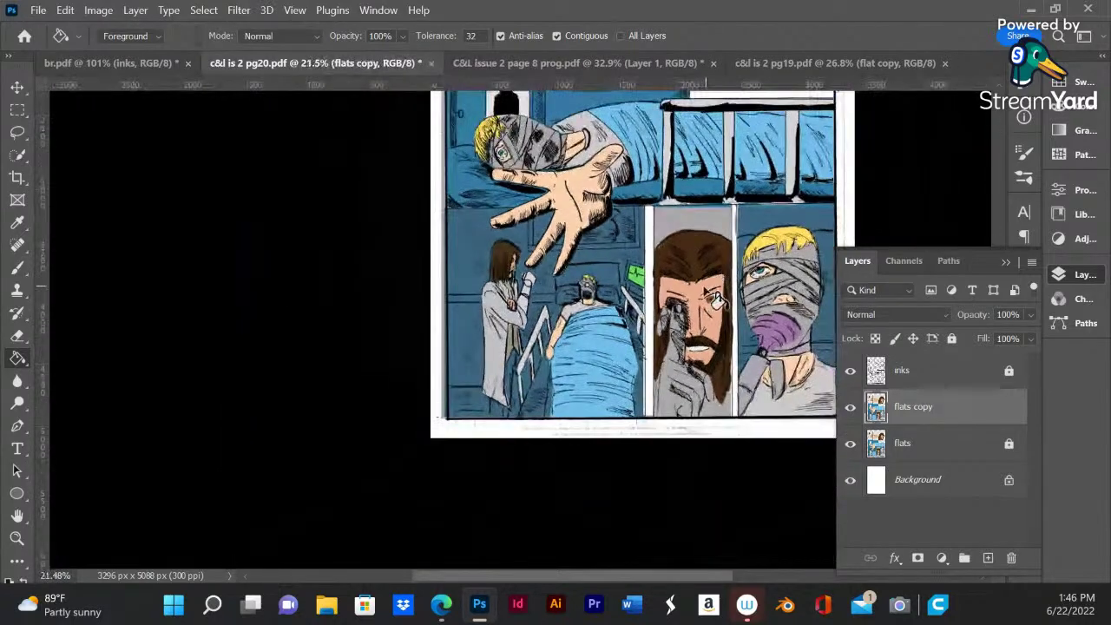
{"action": "scroll", "coordinate": [732, 314], "scroll_direction": "up", "scroll_amount": 1}
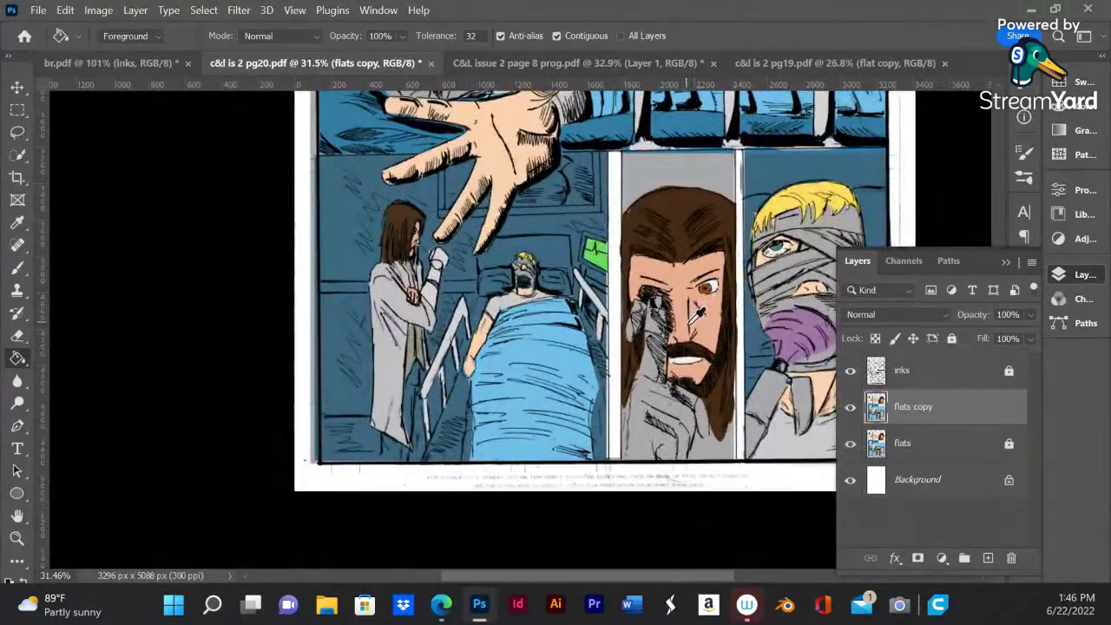
{"action": "left_click", "coordinate": [1060, 106]}
{"action": "mouse_move", "coordinate": [946, 130]}
{"action": "left_mouse_down"}
{"action": "mouse_move", "coordinate": [926, 109]}
{"action": "mouse_move", "coordinate": [924, 134]}
{"action": "left_mouse_up"}
- Set up the Brush tool with the Soft Round Pressure Opacity preset at 34 px and 0% hardness
{"action": "scroll", "coordinate": [746, 277], "scroll_direction": "up", "scroll_amount": 5}
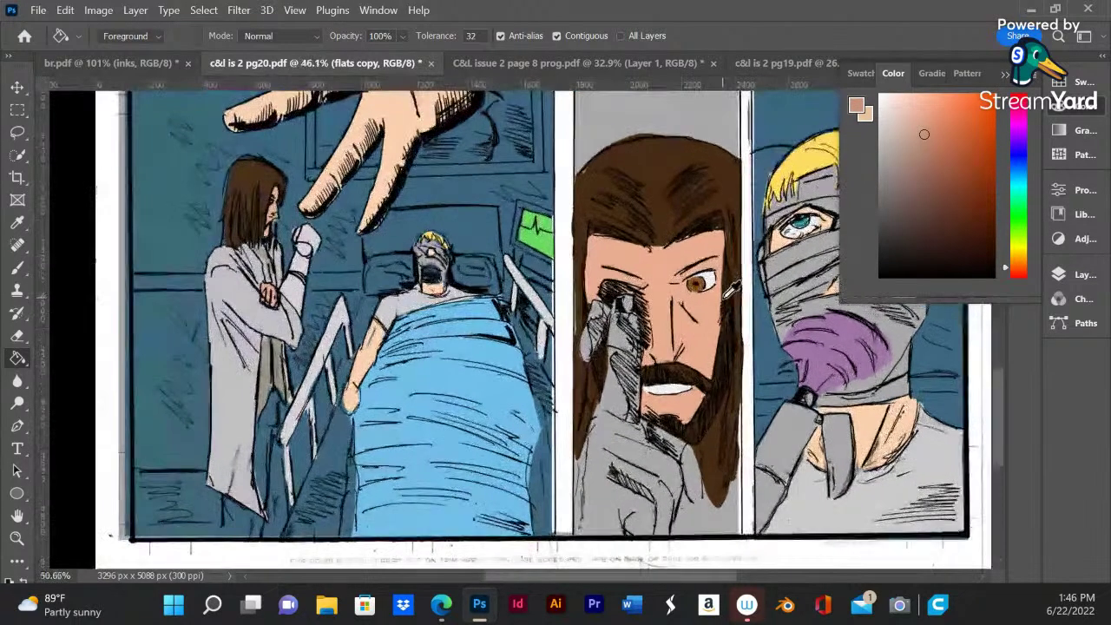
{"action": "right_click", "coordinate": [655, 310], "text": "shift"}
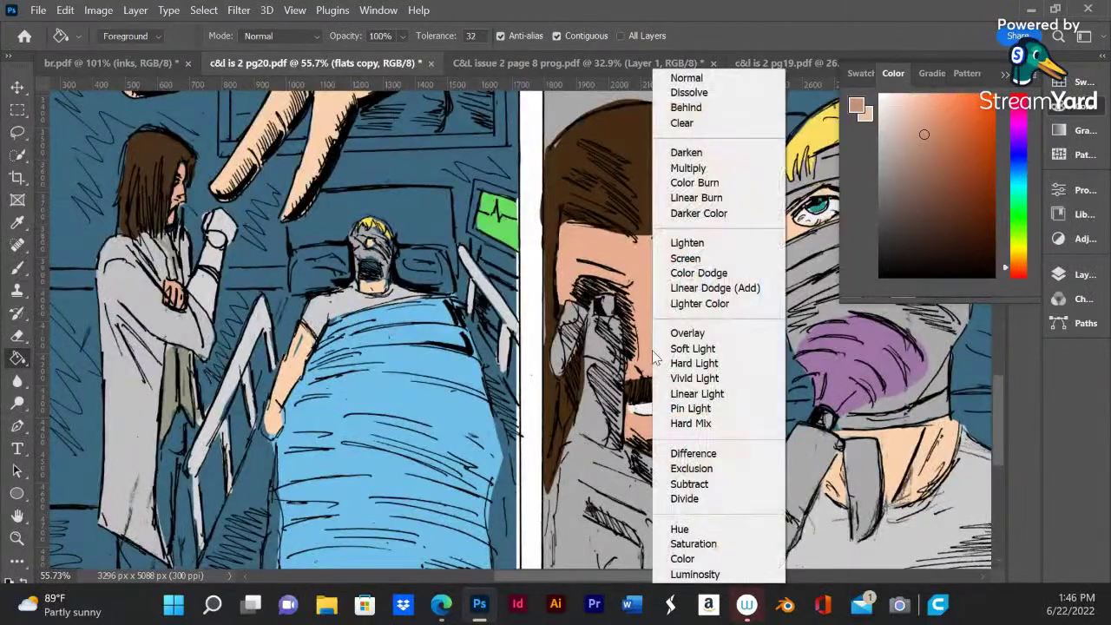
{"action": "key", "text": "Escape"}
{"action": "key", "text": "b"}
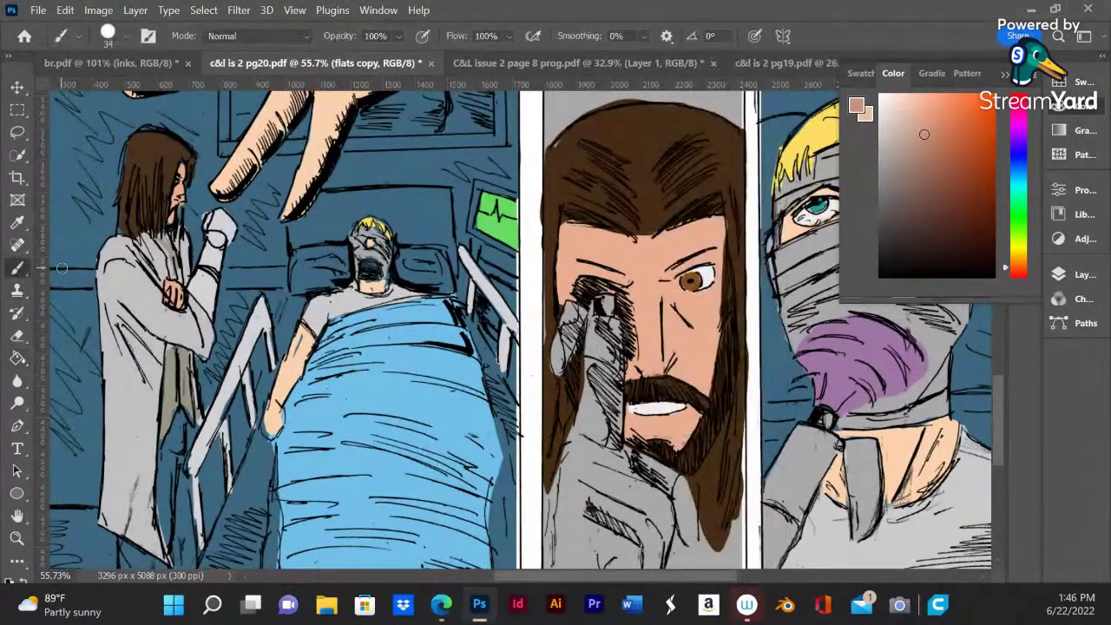
{"action": "right_click", "coordinate": [665, 342]}
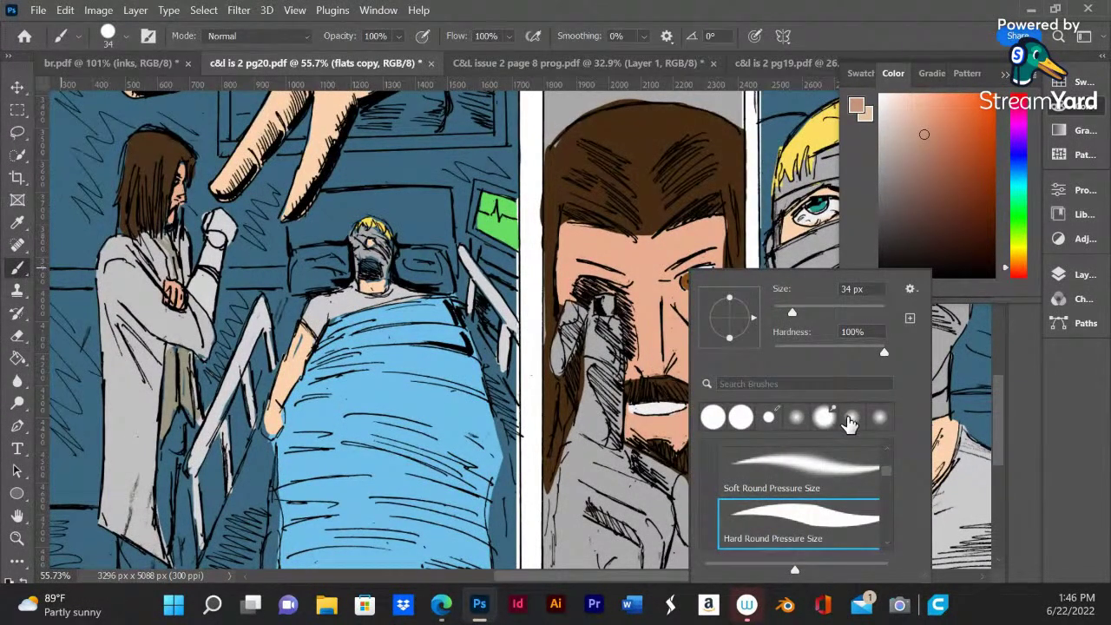
{"action": "left_click", "coordinate": [846, 420]}
{"action": "left_click", "coordinate": [824, 417]}
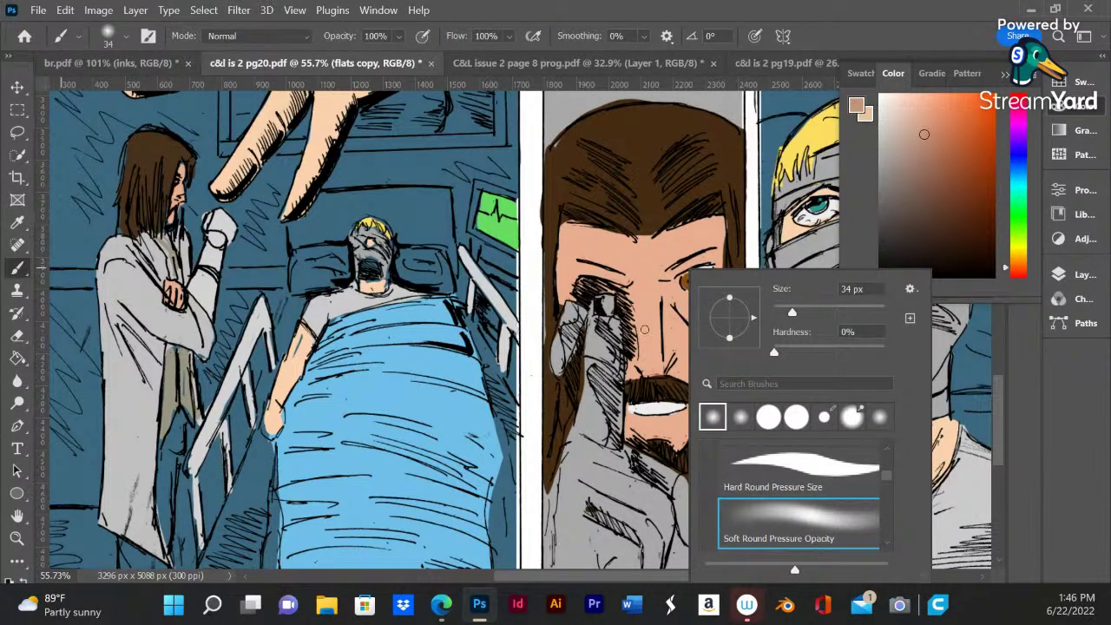
{"action": "left_click", "coordinate": [644, 328]}
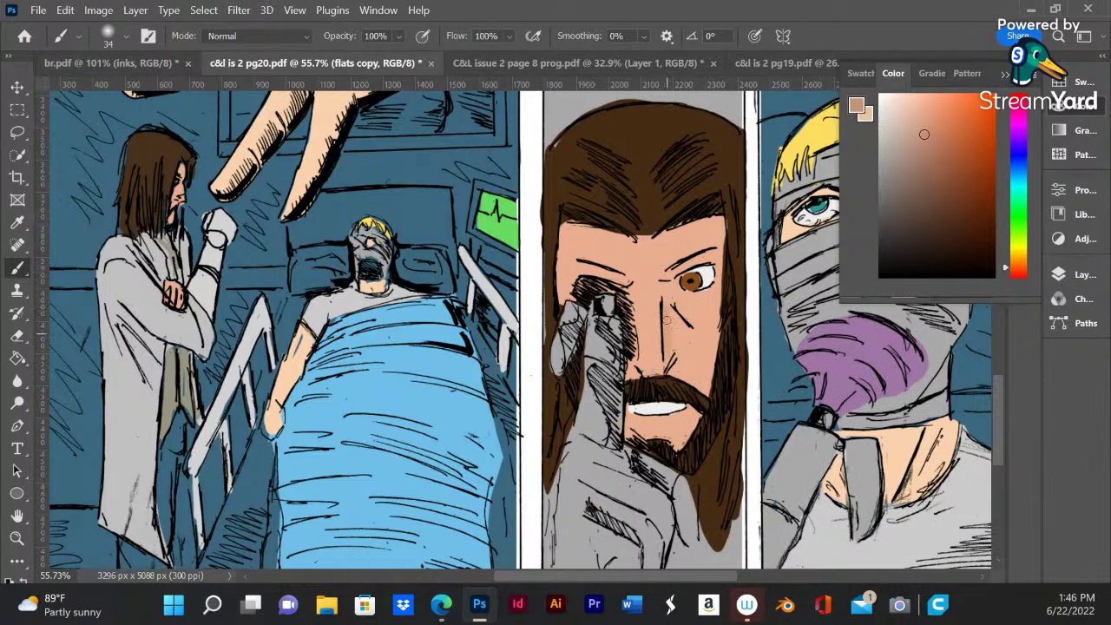
- Paint soft skin shadows beside the nose, along the face's outer edges, and around the chin of the bearded man in the lower close-up
{"action": "left_click_drag", "start_coordinate": [646, 356], "coordinate": [630, 306]}
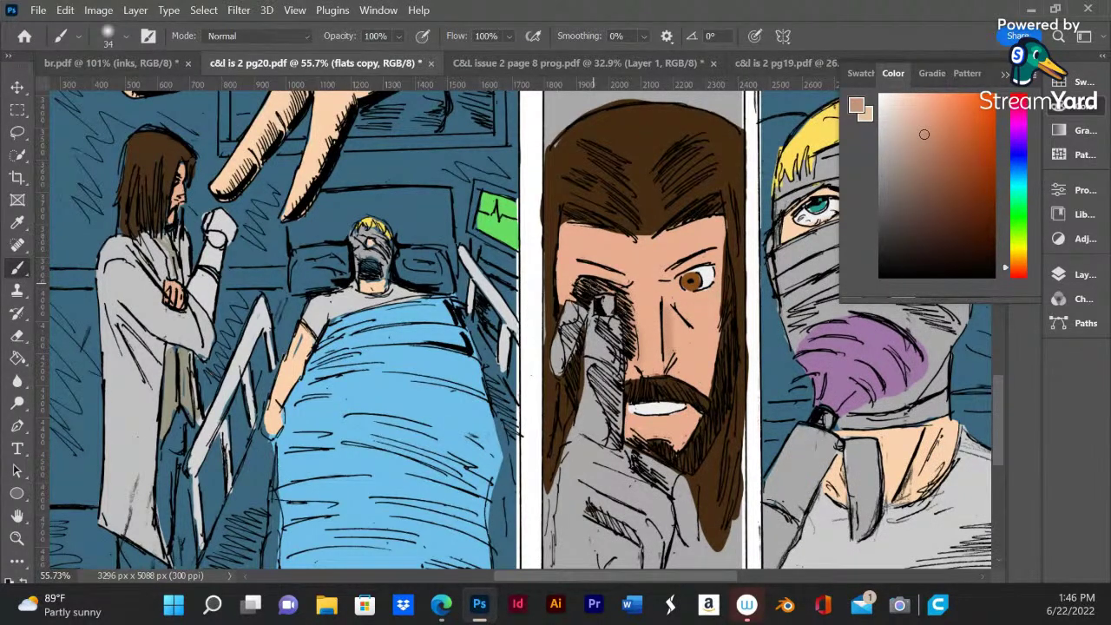
{"action": "left_click_drag", "start_coordinate": [705, 396], "coordinate": [713, 336]}
{"action": "left_click_drag", "start_coordinate": [704, 396], "coordinate": [714, 295]}
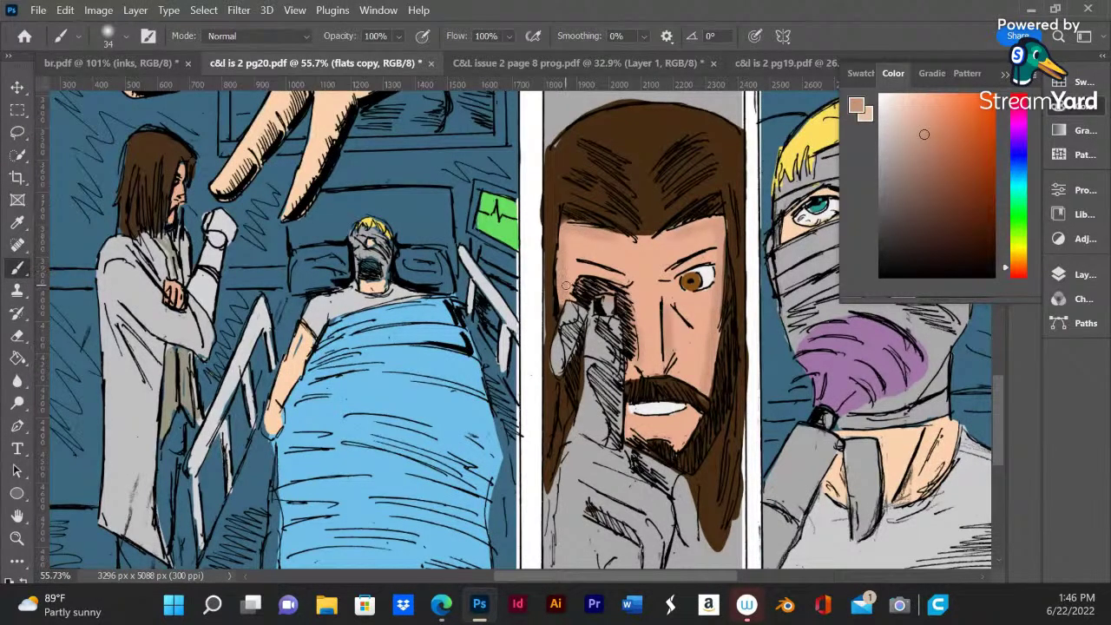
{"action": "mouse_move", "coordinate": [628, 413]}
{"action": "left_mouse_down"}
{"action": "mouse_move", "coordinate": [631, 434]}
{"action": "mouse_move", "coordinate": [681, 444]}
{"action": "mouse_move", "coordinate": [688, 425]}
{"action": "left_mouse_up"}
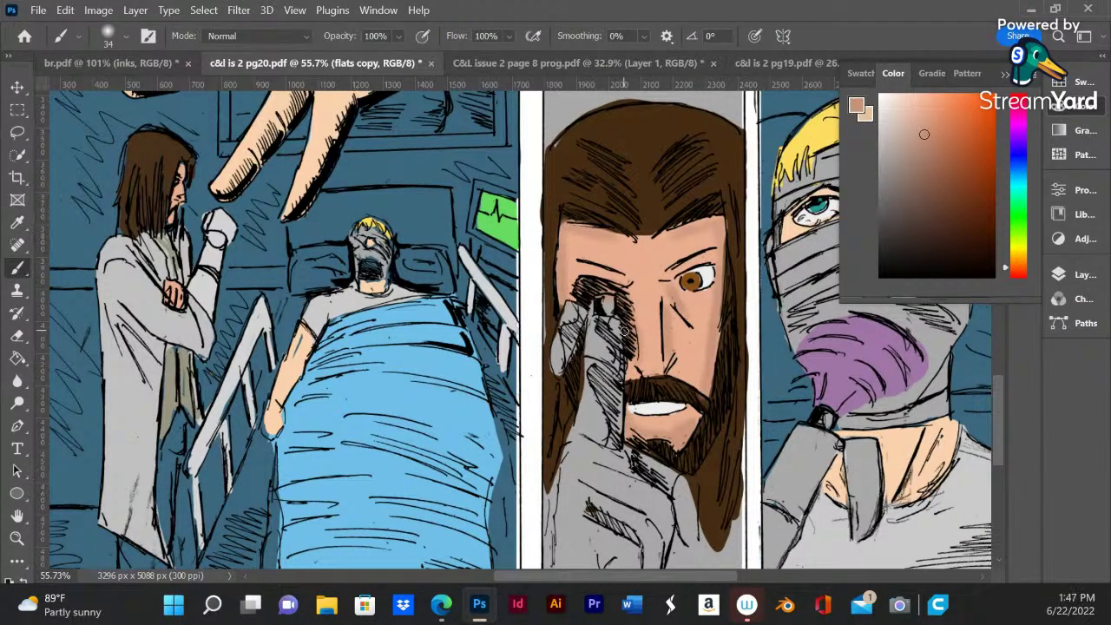
- Paint soft skin shadows on the nose, cheek, under-eye area and neck of the bearded man in the top-row close-up
{"action": "scroll", "coordinate": [623, 331], "scroll_direction": "down", "scroll_amount": 6}
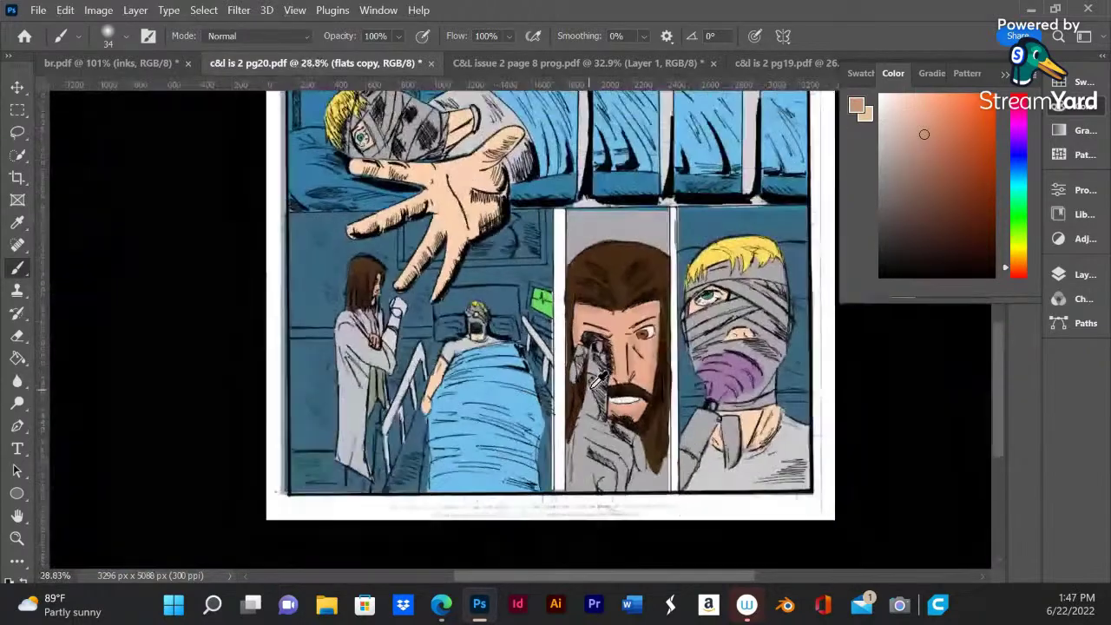
{"action": "scroll", "coordinate": [590, 357], "scroll_direction": "up", "scroll_amount": 3}
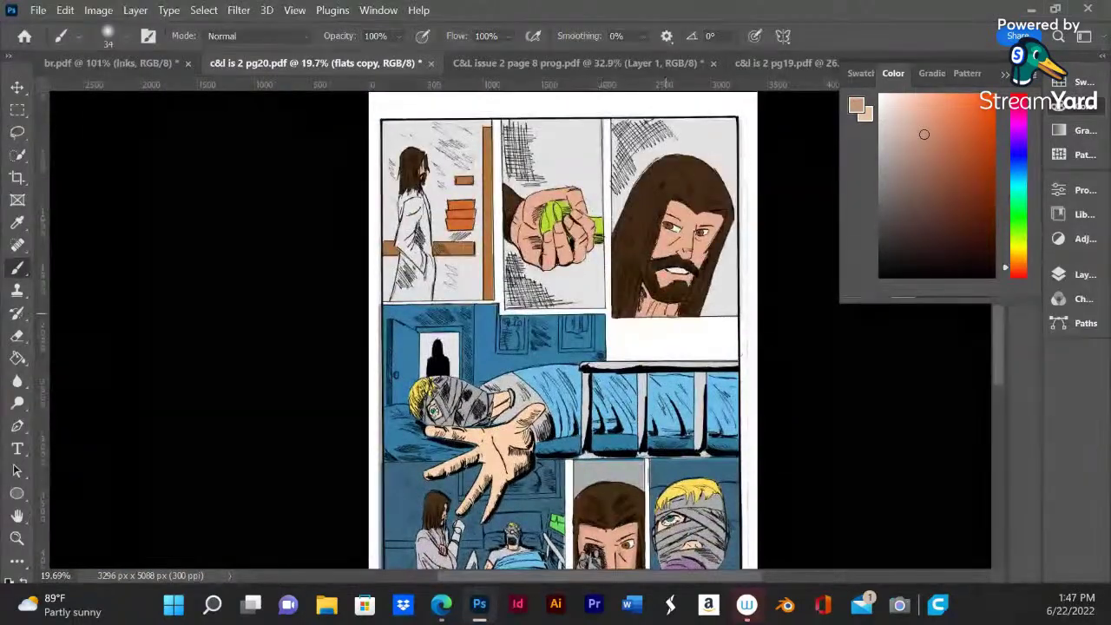
{"action": "scroll", "coordinate": [702, 246], "scroll_direction": "up", "scroll_amount": 3}
{"action": "scroll", "coordinate": [702, 246], "scroll_direction": "up", "scroll_amount": 3}
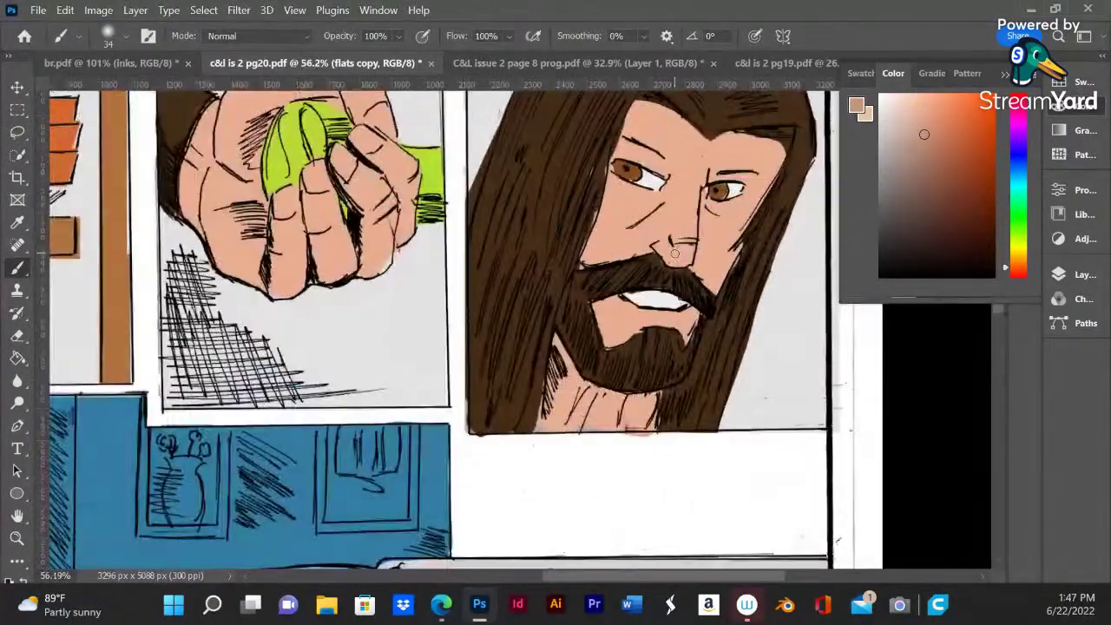
{"action": "mouse_move", "coordinate": [672, 198]}
{"action": "left_mouse_down"}
{"action": "mouse_move", "coordinate": [674, 230]}
{"action": "mouse_move", "coordinate": [672, 215]}
{"action": "left_mouse_up"}
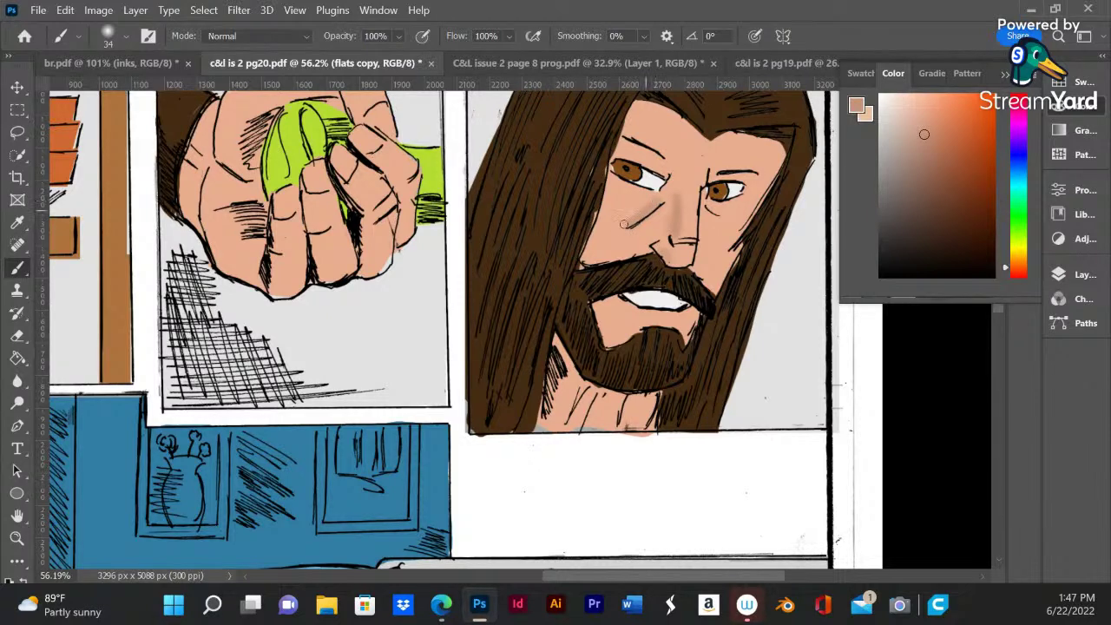
{"action": "left_click_drag", "start_coordinate": [650, 197], "coordinate": [618, 186]}
{"action": "left_click_drag", "start_coordinate": [566, 357], "coordinate": [540, 419]}
{"action": "left_click_drag", "start_coordinate": [560, 342], "coordinate": [563, 355]}
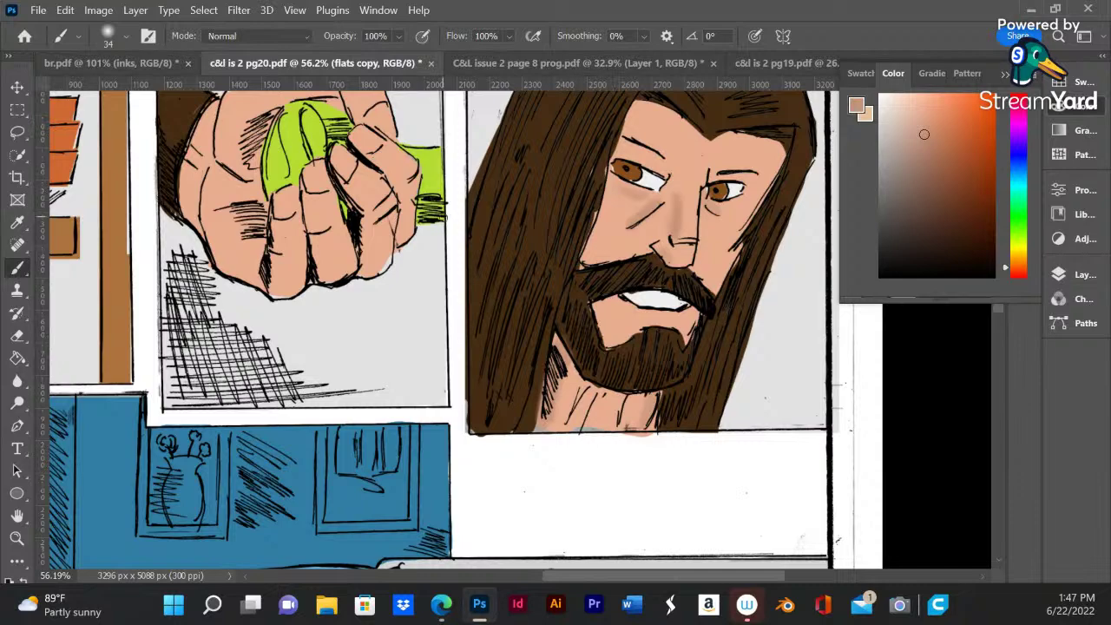
{"action": "scroll", "coordinate": [443, 219], "scroll_direction": "down", "scroll_amount": 3}
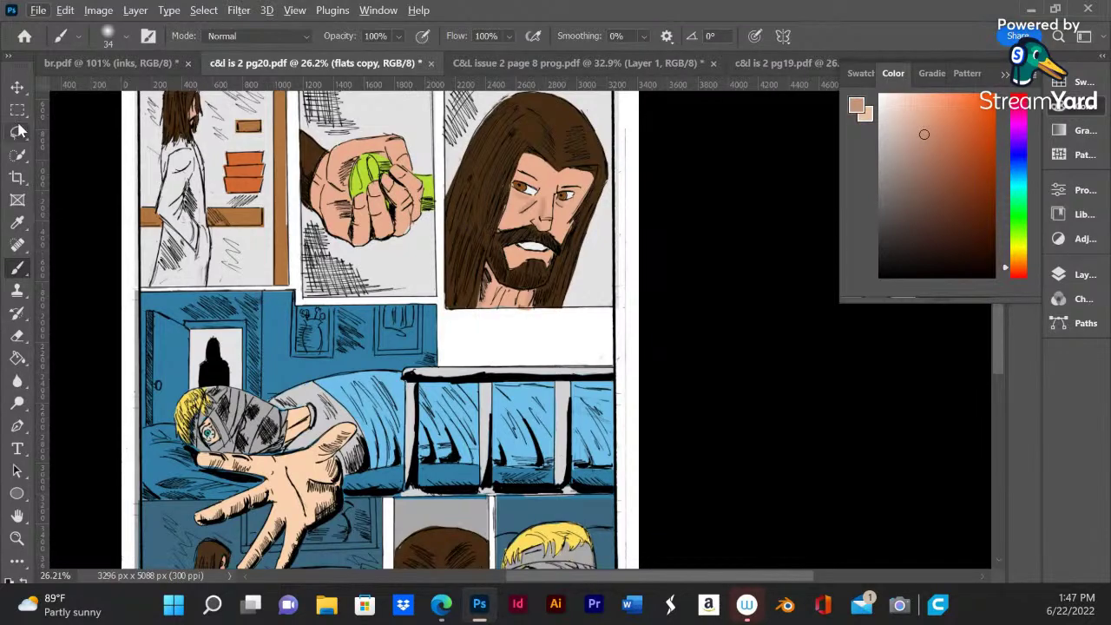
- Paint soft skin shadows along the thumb and the curled fingers of the clenched hand in the top-row panel
{"action": "scroll", "coordinate": [406, 183], "scroll_direction": "up", "scroll_amount": 5}
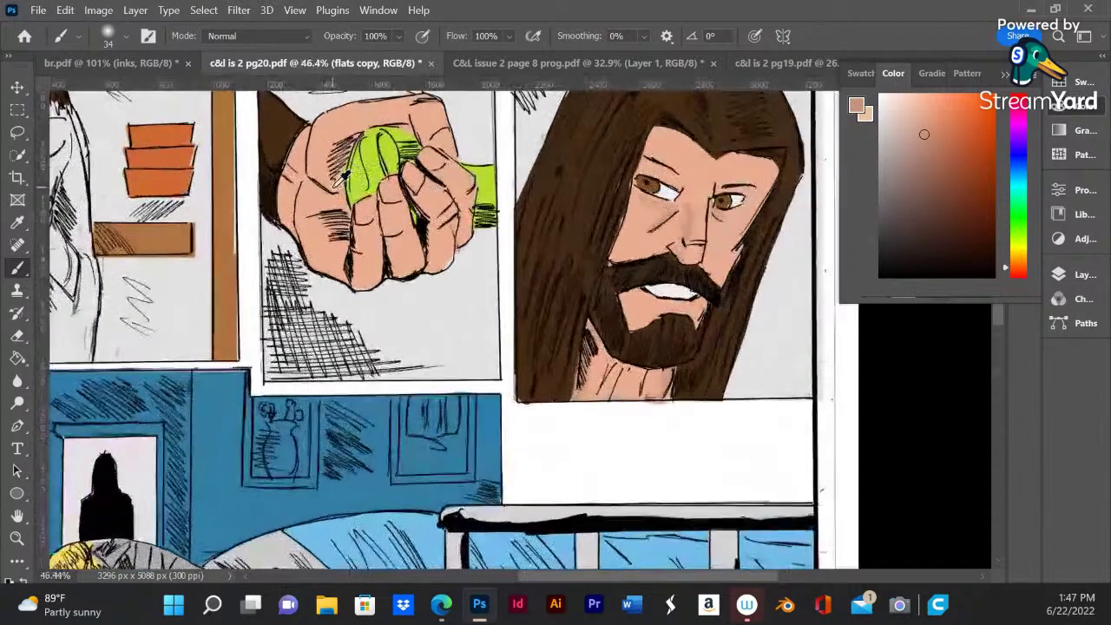
{"action": "scroll", "coordinate": [329, 182], "scroll_direction": "up", "scroll_amount": 3}
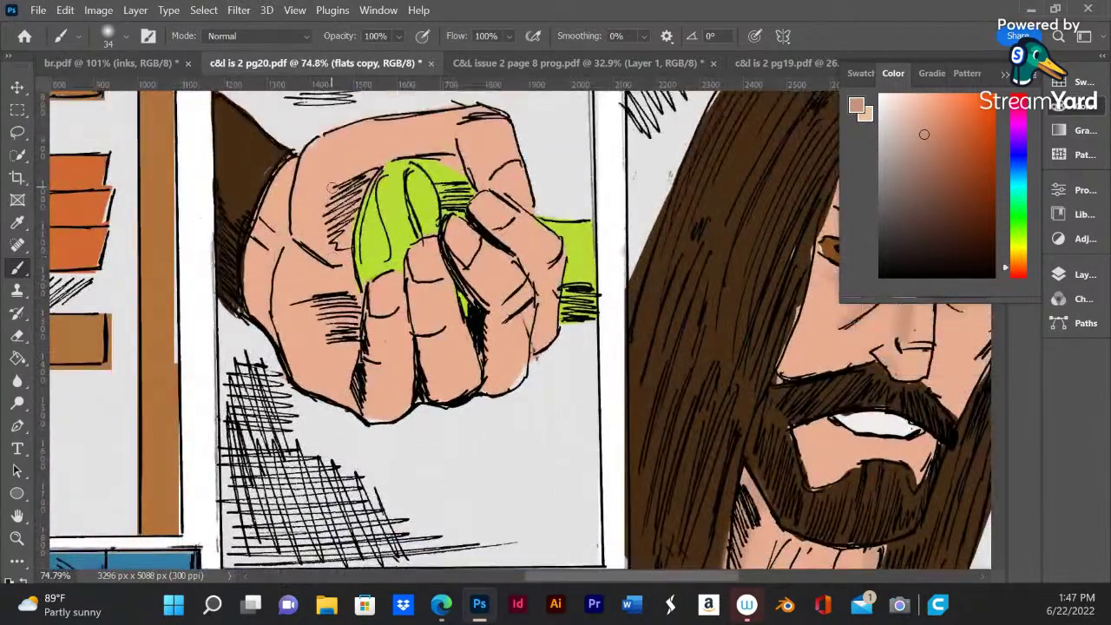
{"action": "left_click_drag", "start_coordinate": [466, 202], "coordinate": [483, 239]}
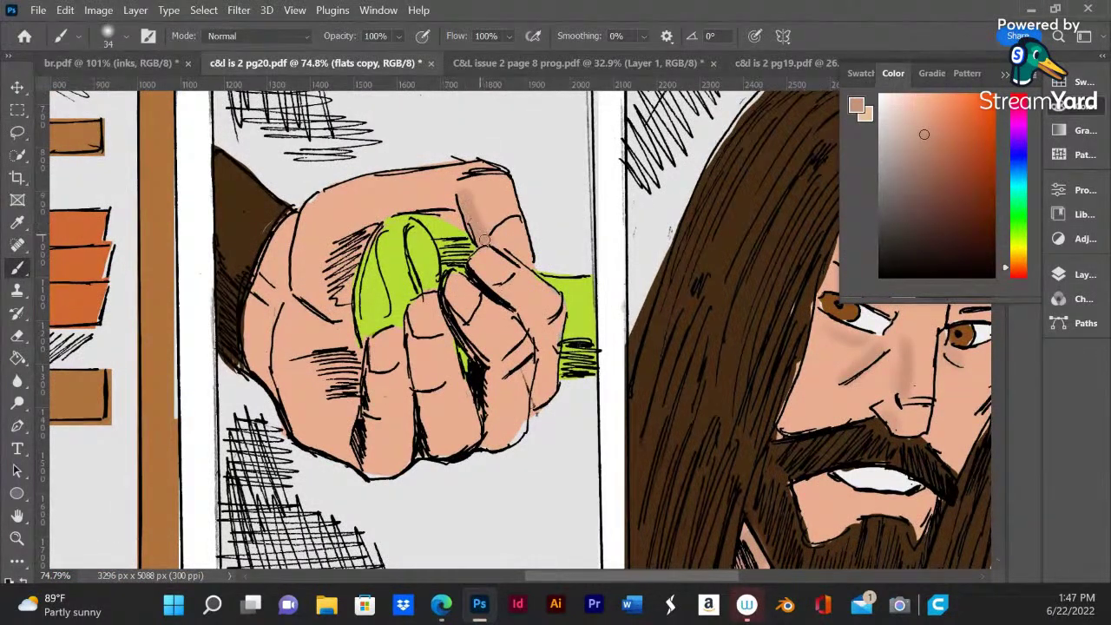
{"action": "mouse_move", "coordinate": [460, 322]}
{"action": "left_mouse_down"}
{"action": "mouse_move", "coordinate": [489, 371]}
{"action": "mouse_move", "coordinate": [486, 413]}
{"action": "left_mouse_up"}
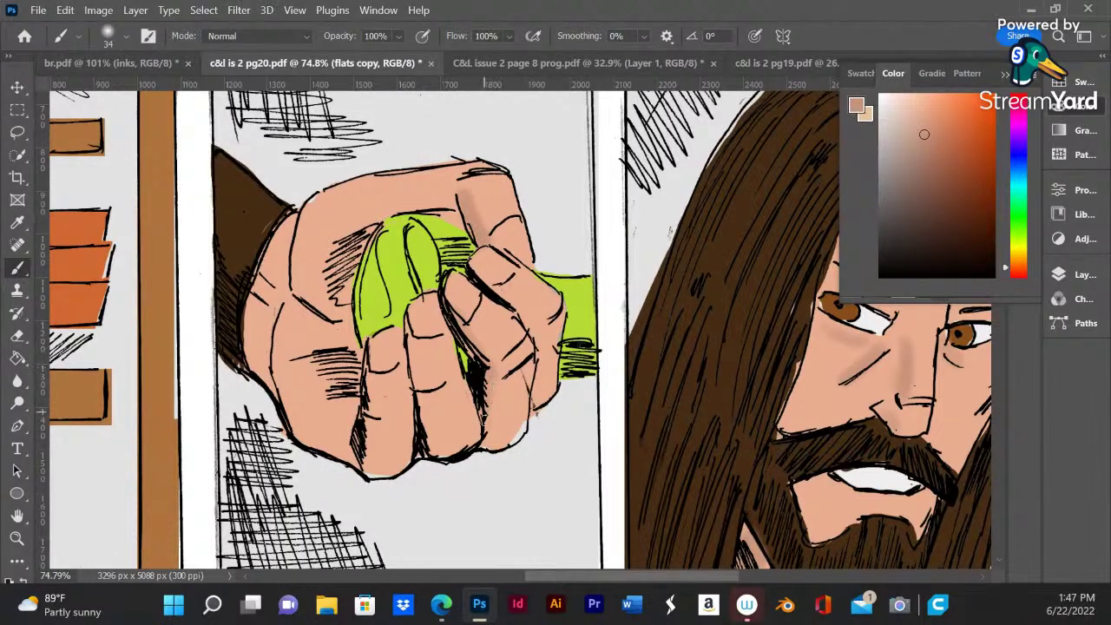
{"action": "left_click_drag", "start_coordinate": [419, 415], "coordinate": [424, 413]}
{"action": "left_click_drag", "start_coordinate": [413, 371], "coordinate": [407, 323]}
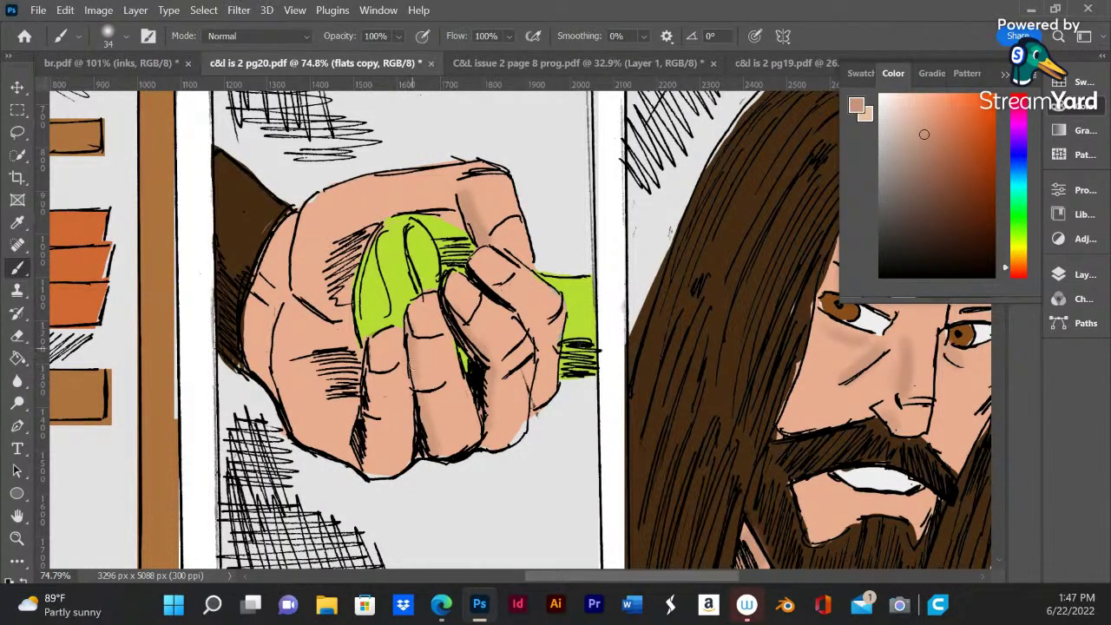
{"action": "mouse_move", "coordinate": [368, 363]}
{"action": "left_mouse_down"}
{"action": "mouse_move", "coordinate": [368, 474]}
{"action": "mouse_move", "coordinate": [351, 414]}
{"action": "left_mouse_up"}
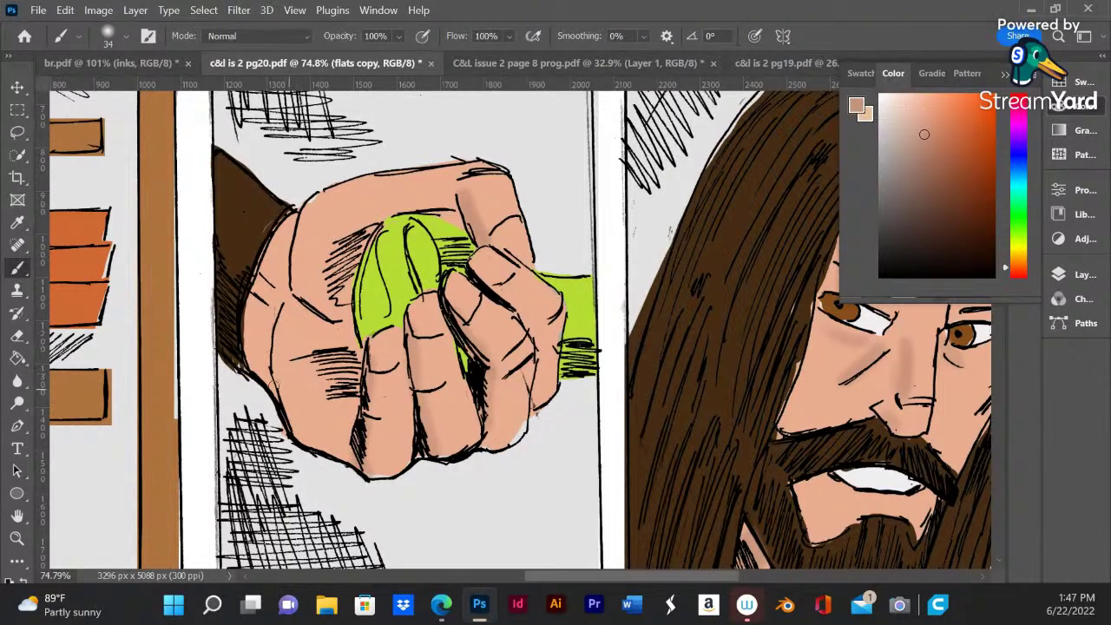
- Paint soft shadows across the clenched hand's palm, deepening the crease below the thumb with a darker, muted skin tone
{"action": "left_click_drag", "start_coordinate": [335, 382], "coordinate": [347, 410]}
{"action": "mouse_move", "coordinate": [333, 332]}
{"action": "left_mouse_down"}
{"action": "mouse_move", "coordinate": [352, 352]}
{"action": "mouse_move", "coordinate": [314, 321]}
{"action": "mouse_move", "coordinate": [321, 340]}
{"action": "mouse_move", "coordinate": [303, 325]}
{"action": "mouse_move", "coordinate": [316, 368]}
{"action": "mouse_move", "coordinate": [299, 323]}
{"action": "mouse_move", "coordinate": [354, 382]}
{"action": "left_mouse_up"}
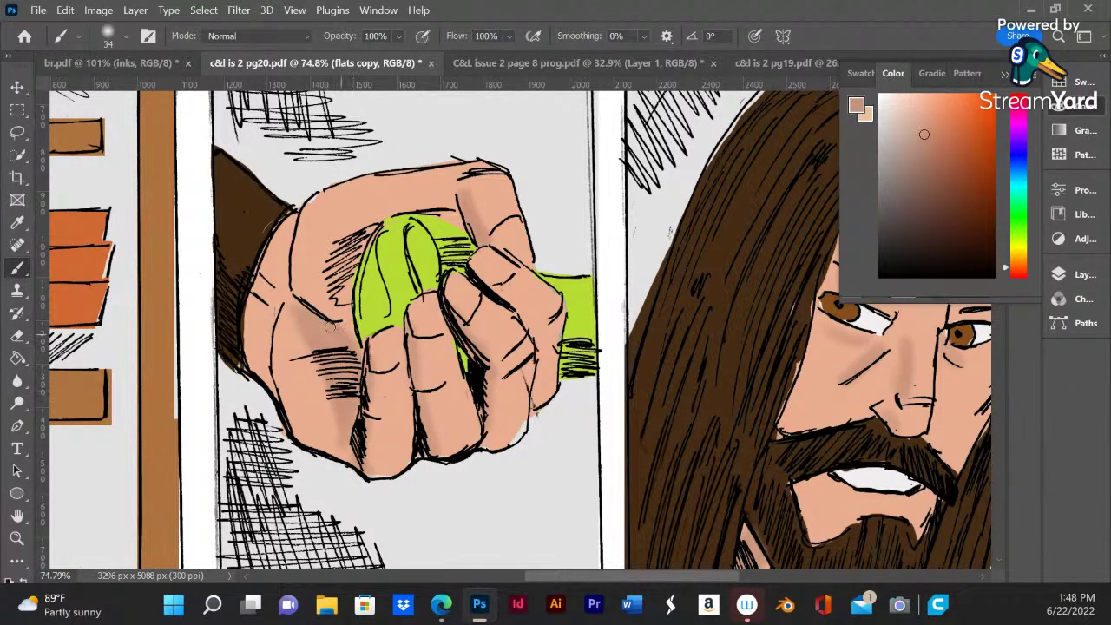
{"action": "left_click_drag", "start_coordinate": [923, 136], "coordinate": [917, 154]}
{"action": "left_click_drag", "start_coordinate": [321, 323], "coordinate": [352, 328]}
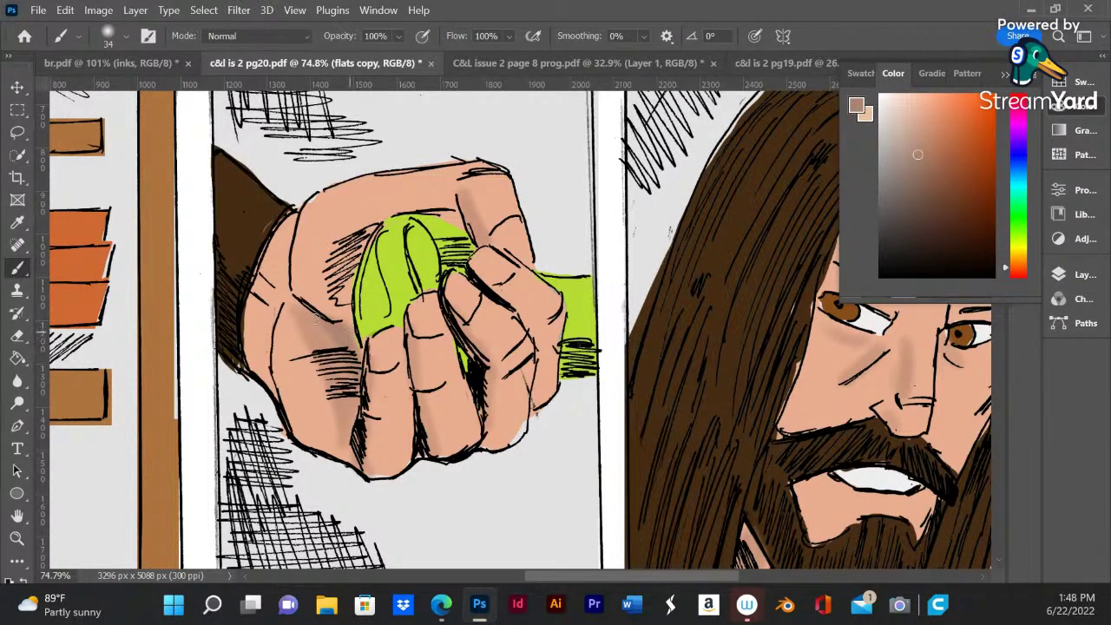
- Sample the palm's shadow tone and paint soft shadows along the wrist edge and over the hatching beside the held object
{"action": "left_click", "coordinate": [322, 326], "text": "alt"}
{"action": "mouse_move", "coordinate": [250, 297]}
{"action": "left_mouse_down"}
{"action": "mouse_move", "coordinate": [262, 380]}
{"action": "mouse_move", "coordinate": [254, 303]}
{"action": "left_mouse_up"}
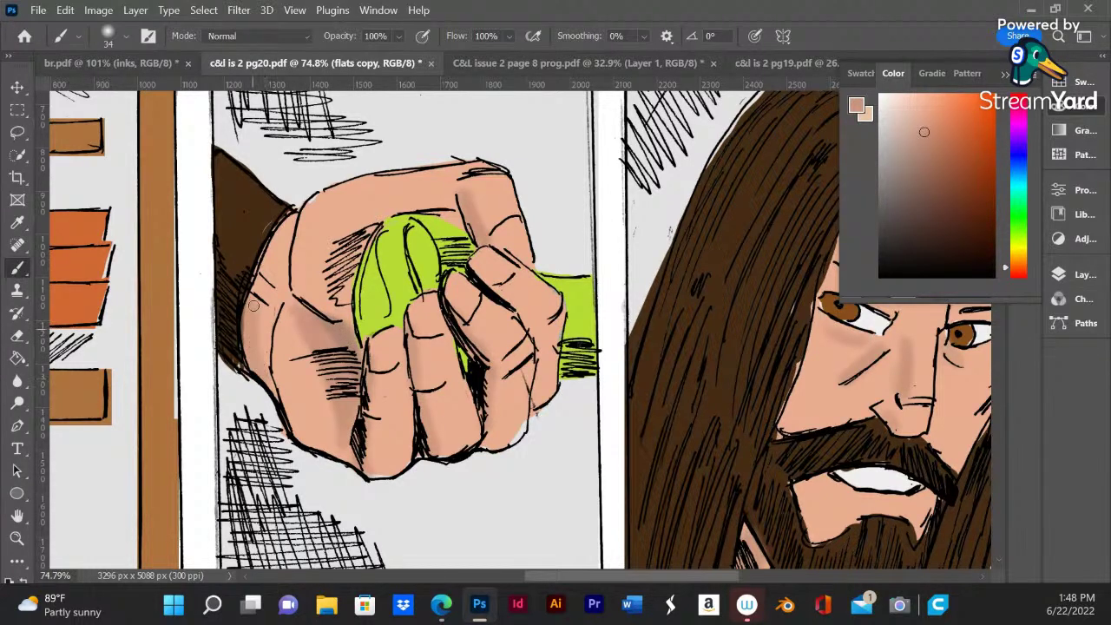
{"action": "mouse_move", "coordinate": [286, 225]}
{"action": "left_mouse_down"}
{"action": "mouse_move", "coordinate": [272, 276]}
{"action": "mouse_move", "coordinate": [288, 222]}
{"action": "mouse_move", "coordinate": [271, 262]}
{"action": "left_mouse_up"}
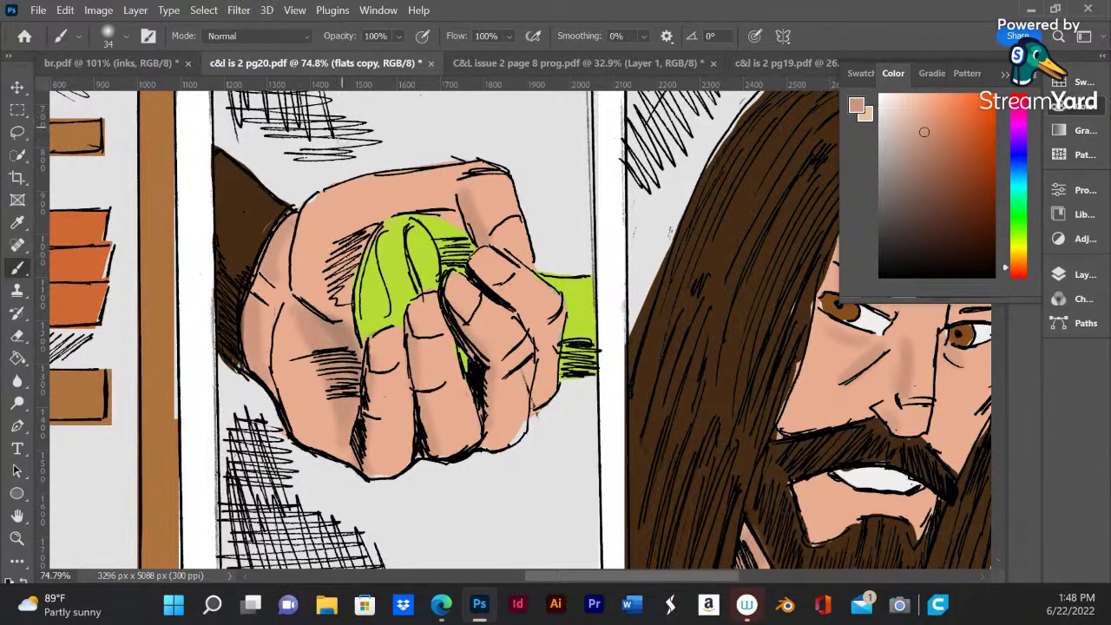
{"action": "left_click_drag", "start_coordinate": [363, 233], "coordinate": [349, 304]}
{"action": "left_click_drag", "start_coordinate": [364, 240], "coordinate": [349, 295]}
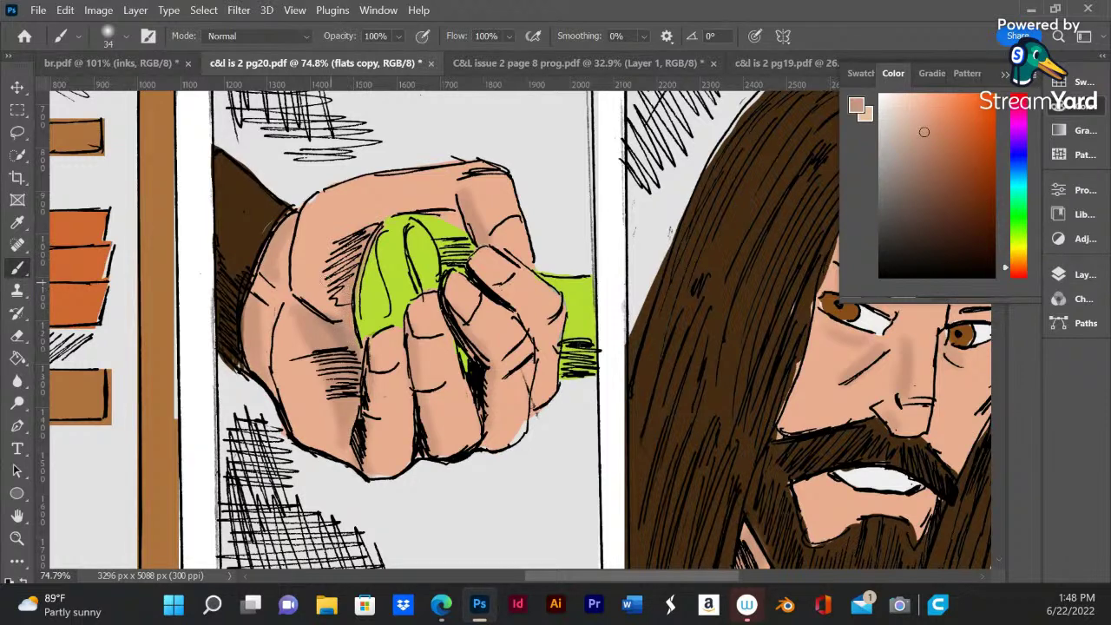
- Brighten the clenched hand's fingers with a lighter peach, touch up the little finger's tip with sampled skin color, and resample the palm's shadow tone
{"action": "left_click_drag", "start_coordinate": [923, 112], "coordinate": [927, 102]}
{"action": "left_click_drag", "start_coordinate": [927, 103], "coordinate": [925, 90]}
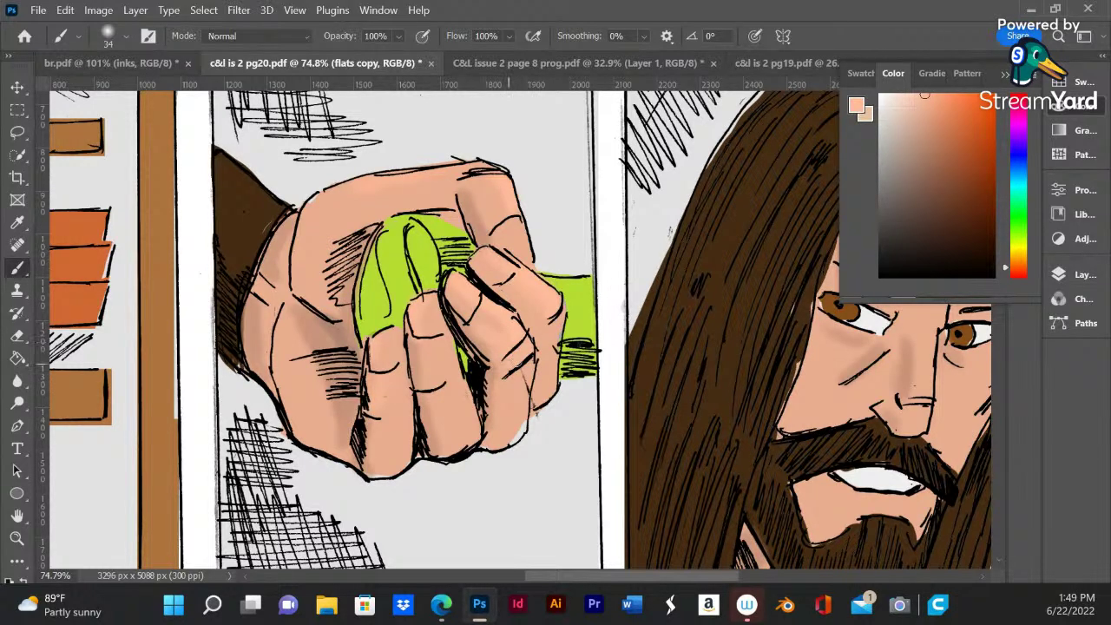
{"action": "left_click", "coordinate": [504, 430], "text": "alt"}
{"action": "left_click", "coordinate": [336, 335], "text": "alt"}
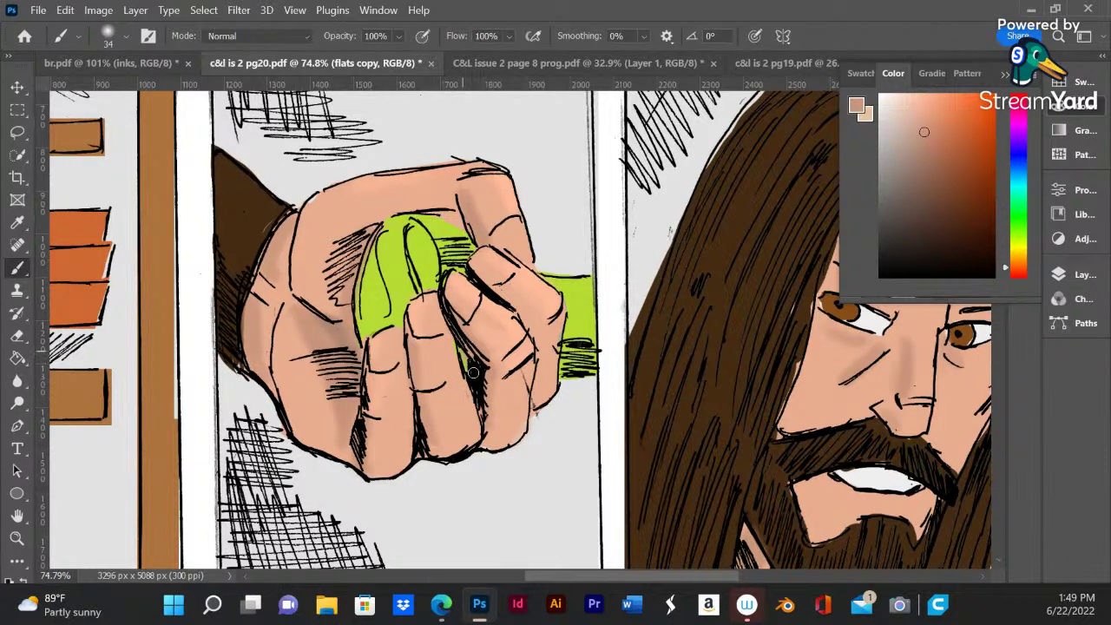
- Sample the held object's green, shift it to a golden yellow, and fill the object's green areas with it using Paint Bucket
{"action": "left_click", "coordinate": [392, 253], "text": "alt"}
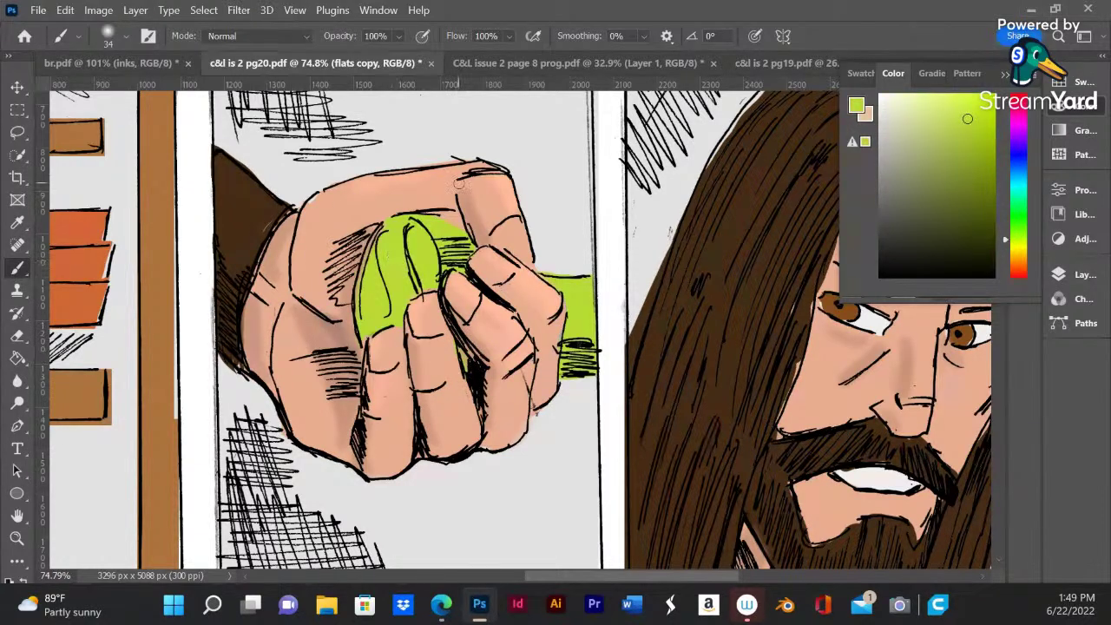
{"action": "left_click", "coordinate": [1006, 249]}
{"action": "mouse_move", "coordinate": [966, 117]}
{"action": "left_mouse_down"}
{"action": "mouse_move", "coordinate": [968, 130]}
{"action": "mouse_move", "coordinate": [967, 105]}
{"action": "left_mouse_up"}
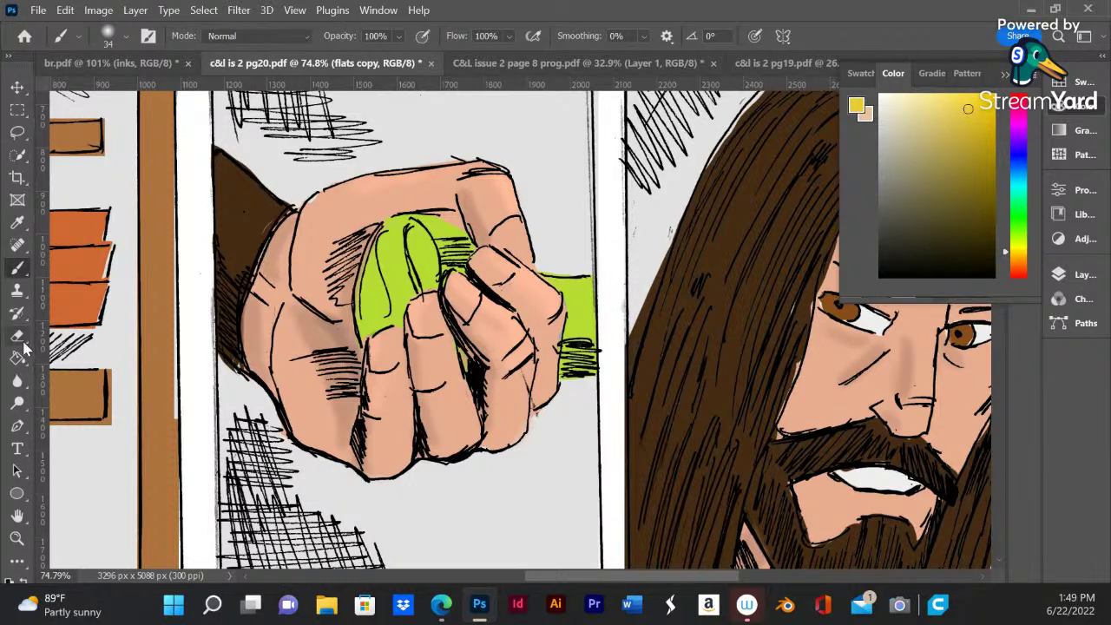
{"action": "left_click", "coordinate": [18, 358]}
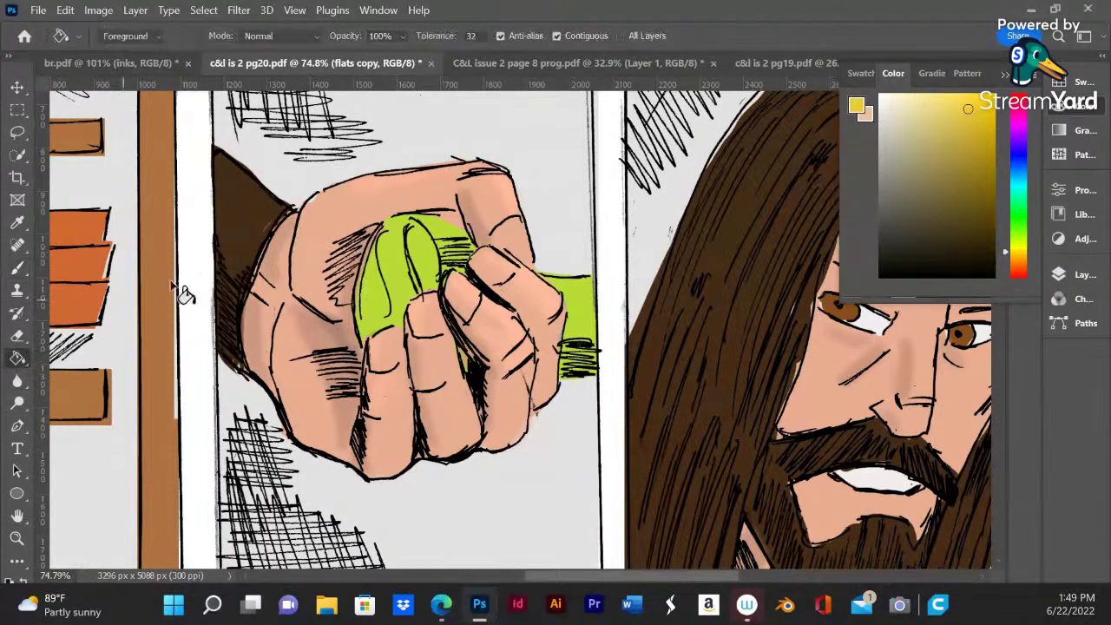
{"action": "left_click", "coordinate": [381, 295]}
{"action": "left_click", "coordinate": [577, 317]}
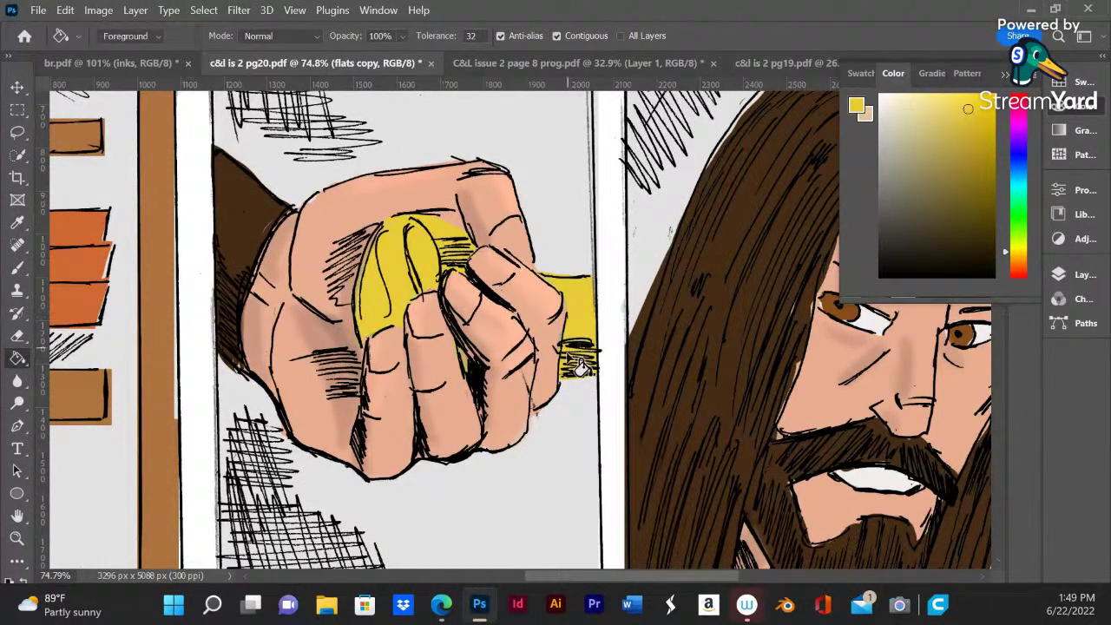
- Paint soft shadows in a darker yellow along the held object's edges, beneath the fingers, and on its section beyond the hand
{"action": "left_click", "coordinate": [17, 267]}
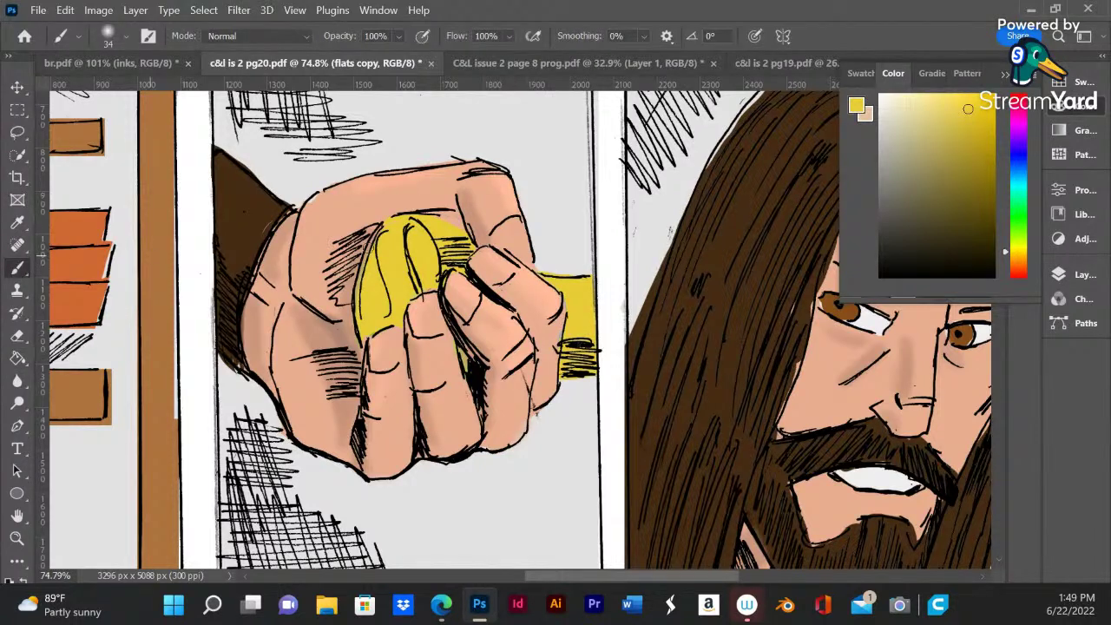
{"action": "left_click_drag", "start_coordinate": [968, 113], "coordinate": [969, 125]}
{"action": "mouse_move", "coordinate": [367, 259]}
{"action": "left_mouse_down"}
{"action": "mouse_move", "coordinate": [375, 326]}
{"action": "mouse_move", "coordinate": [371, 272]}
{"action": "left_mouse_up"}
{"action": "left_click_drag", "start_coordinate": [365, 325], "coordinate": [366, 344]}
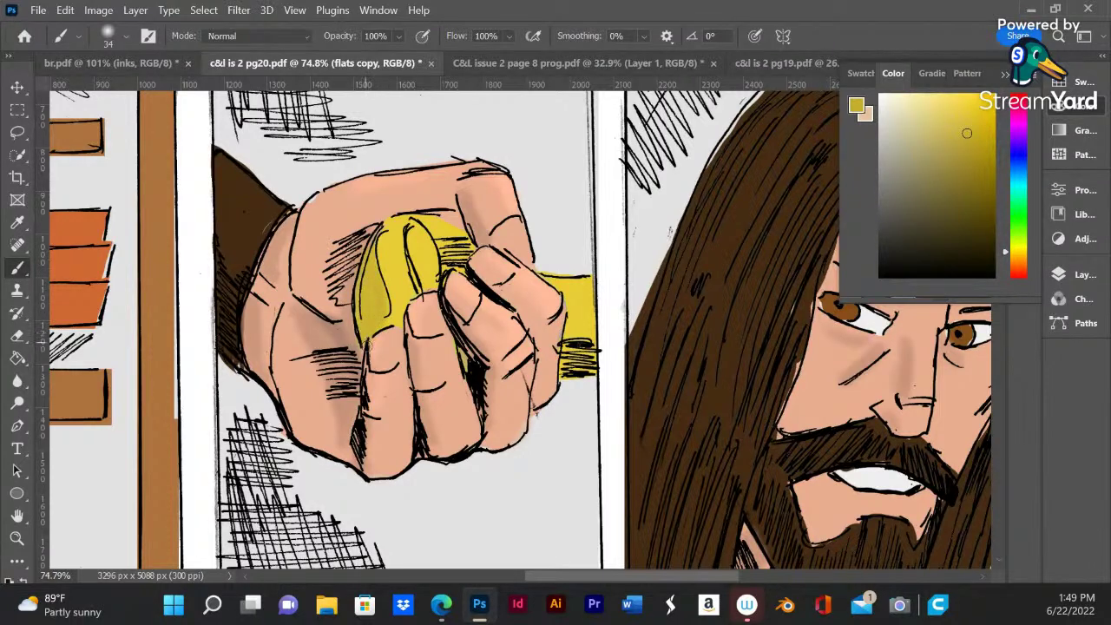
{"action": "mouse_move", "coordinate": [581, 344]}
{"action": "left_mouse_down"}
{"action": "mouse_move", "coordinate": [569, 364]}
{"action": "mouse_move", "coordinate": [579, 357]}
{"action": "left_mouse_up"}
{"action": "mouse_move", "coordinate": [450, 269]}
{"action": "left_mouse_down"}
{"action": "mouse_move", "coordinate": [417, 215]}
{"action": "mouse_move", "coordinate": [457, 253]}
{"action": "mouse_move", "coordinate": [443, 234]}
{"action": "left_mouse_up"}
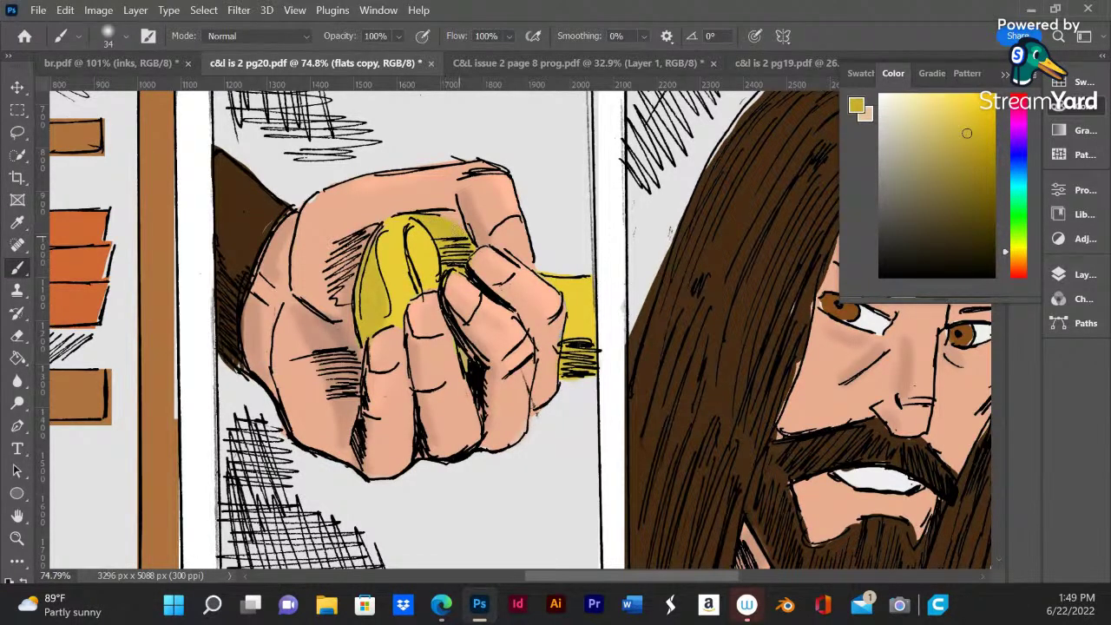
- Sample the held object's yellow, shift it to a richer, slightly darker shade, and paint midtones on the object
{"action": "left_click", "coordinate": [396, 253], "text": "alt"}
{"action": "left_click_drag", "start_coordinate": [965, 110], "coordinate": [989, 110]}
{"action": "left_click", "coordinate": [429, 243], "text": "alt"}
{"action": "left_click_drag", "start_coordinate": [967, 109], "coordinate": [978, 121]}
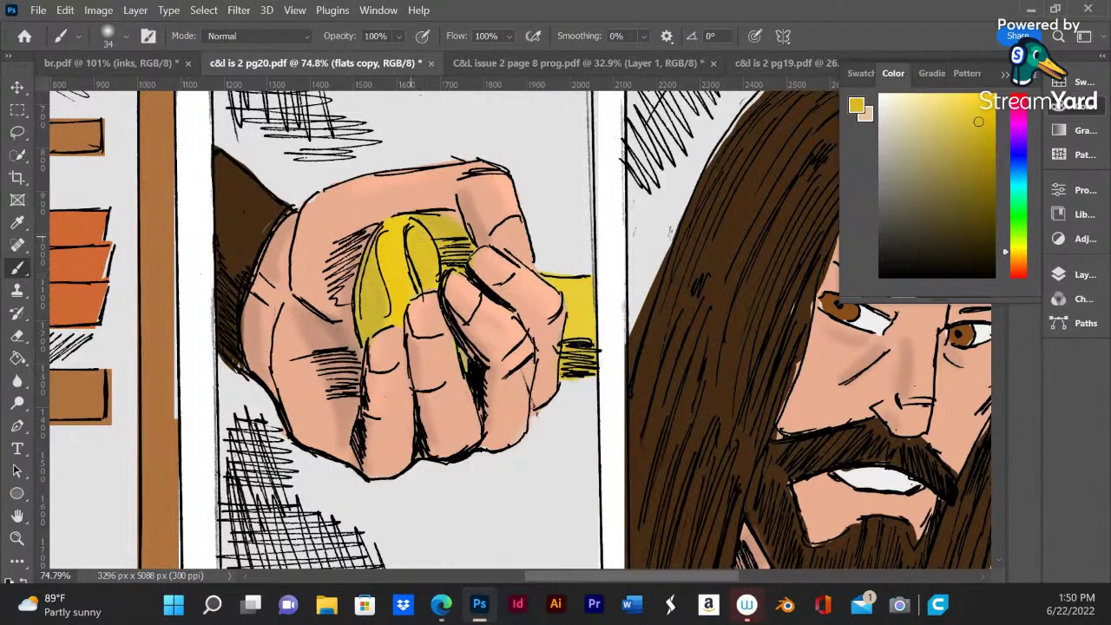
{"action": "scroll", "coordinate": [423, 273], "scroll_direction": "down", "scroll_amount": 5}
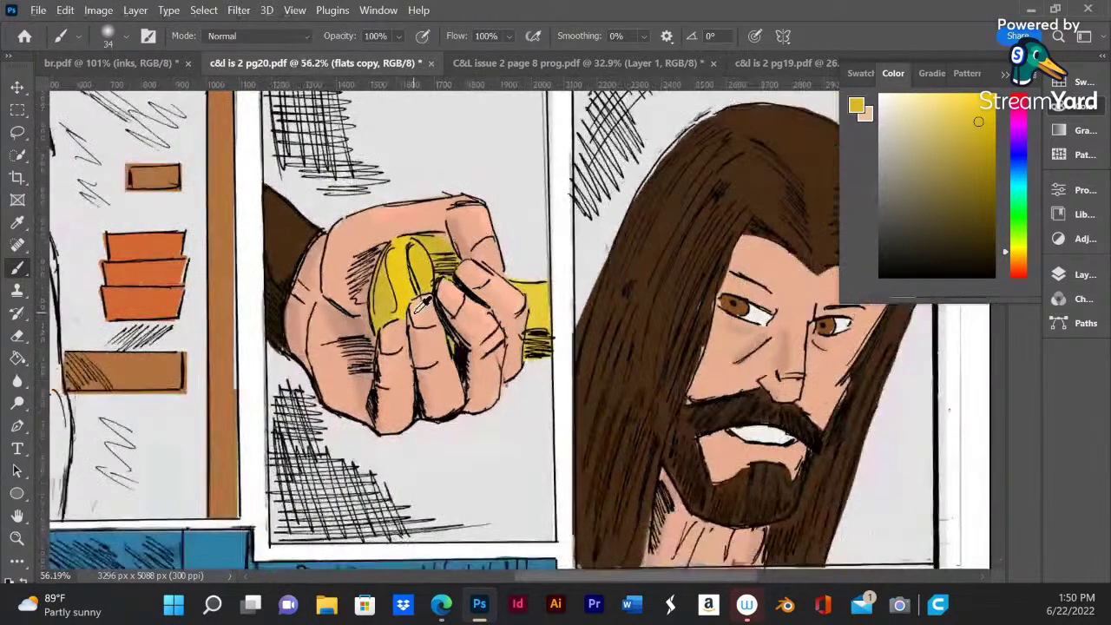
{"action": "scroll", "coordinate": [413, 306], "scroll_direction": "down", "scroll_amount": 4}
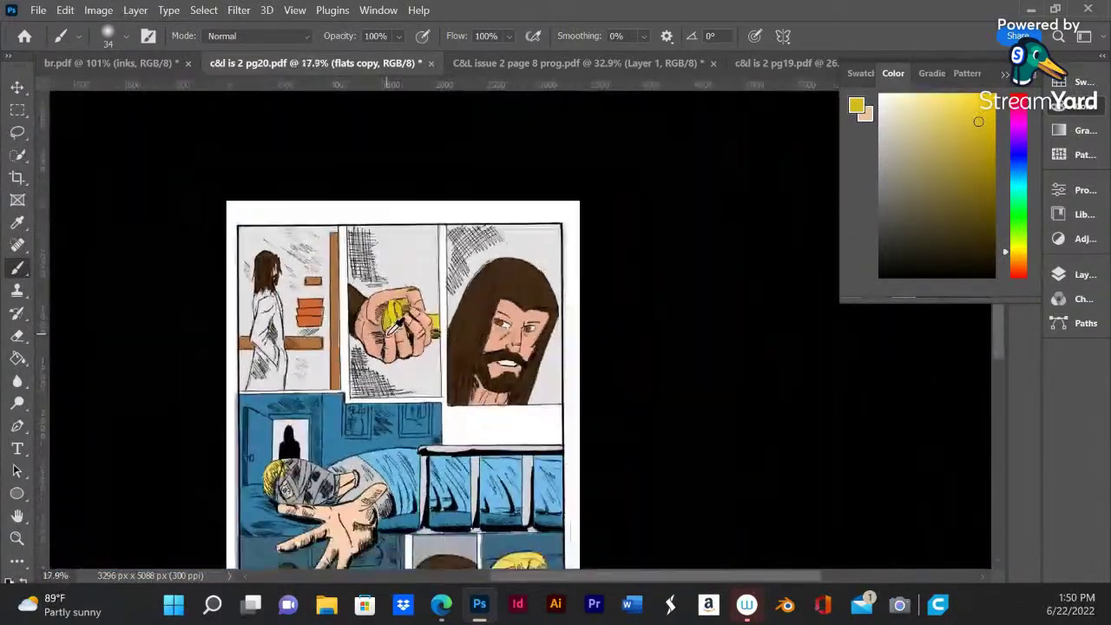
{"action": "scroll", "coordinate": [369, 347], "scroll_direction": "up", "scroll_amount": 6}
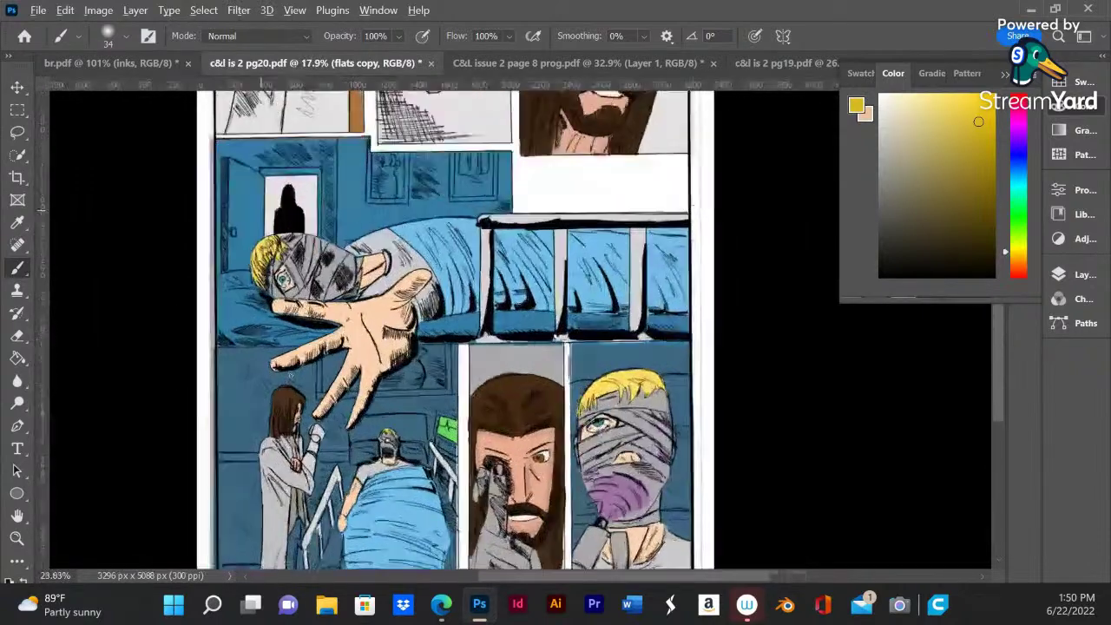
{"action": "scroll", "coordinate": [368, 347], "scroll_direction": "up", "scroll_amount": 1}
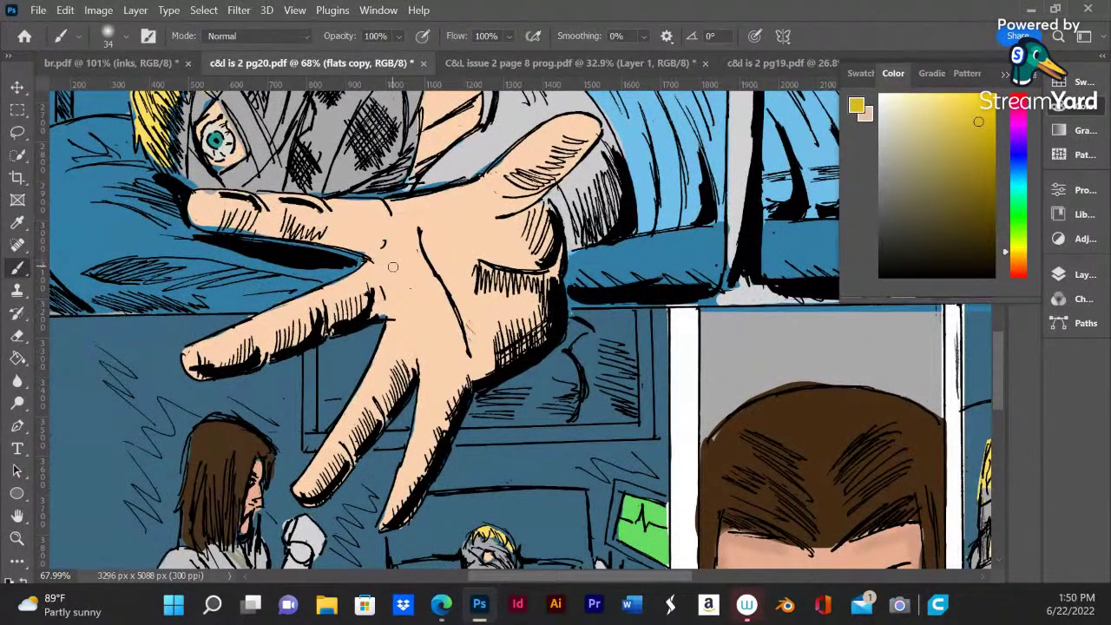
- Browse the recent files on the home screen and start opening existing files
{"action": "left_click", "coordinate": [25, 36]}
{"action": "scroll", "coordinate": [526, 417], "scroll_direction": "down", "scroll_amount": 5}
{"action": "scroll", "coordinate": [521, 462], "scroll_direction": "down", "scroll_amount": 8}
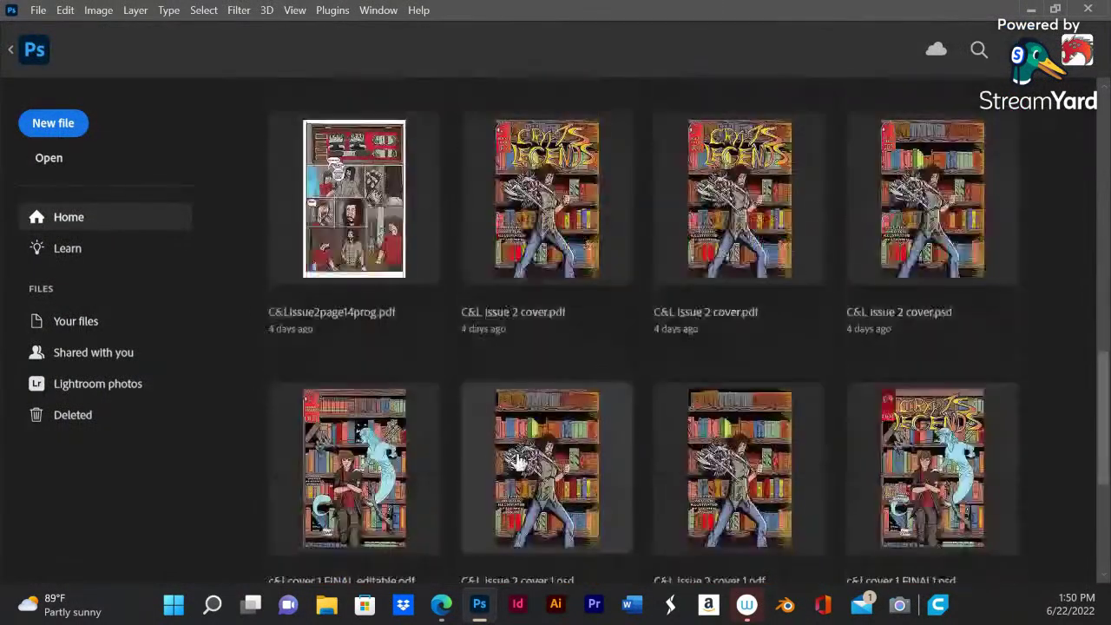
{"action": "scroll", "coordinate": [521, 460], "scroll_direction": "up", "scroll_amount": 12}
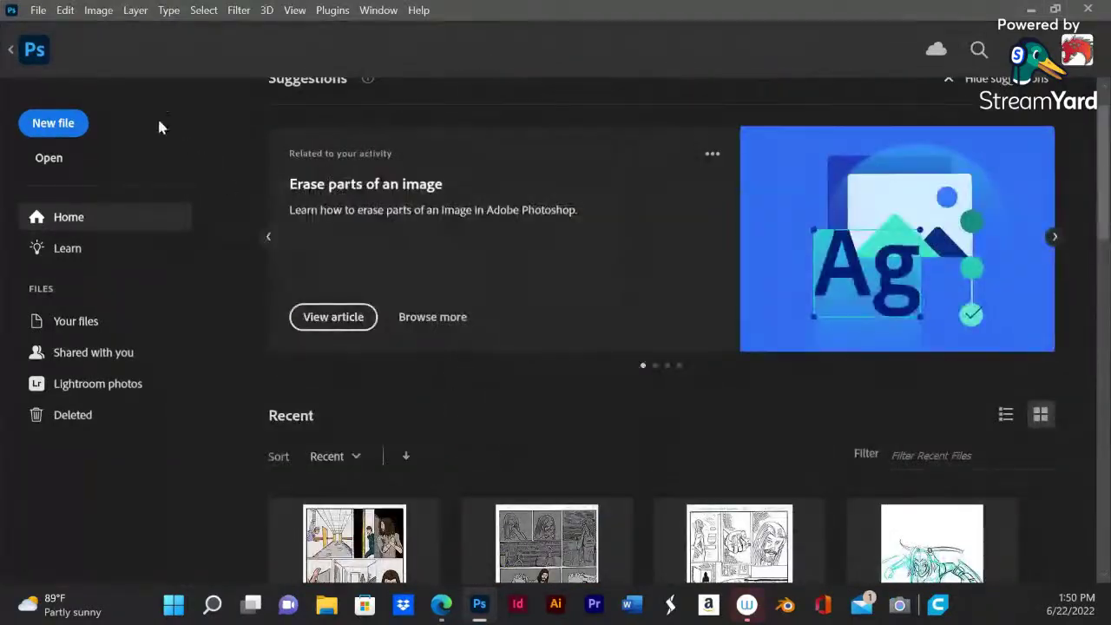
{"action": "left_click", "coordinate": [38, 10]}
{"action": "left_click", "coordinate": [83, 42]}
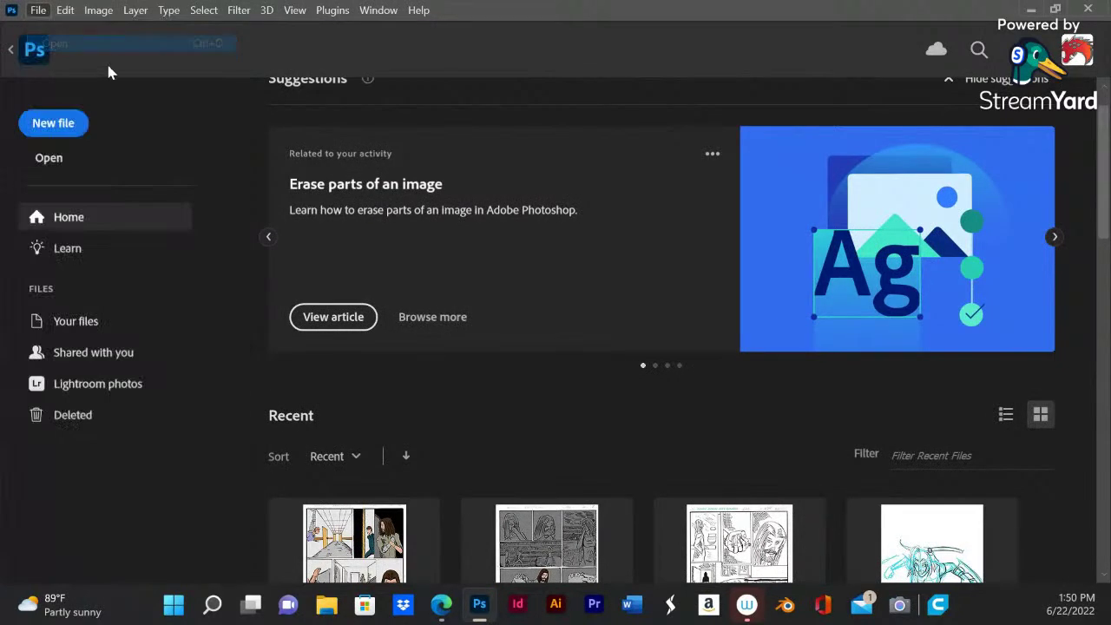
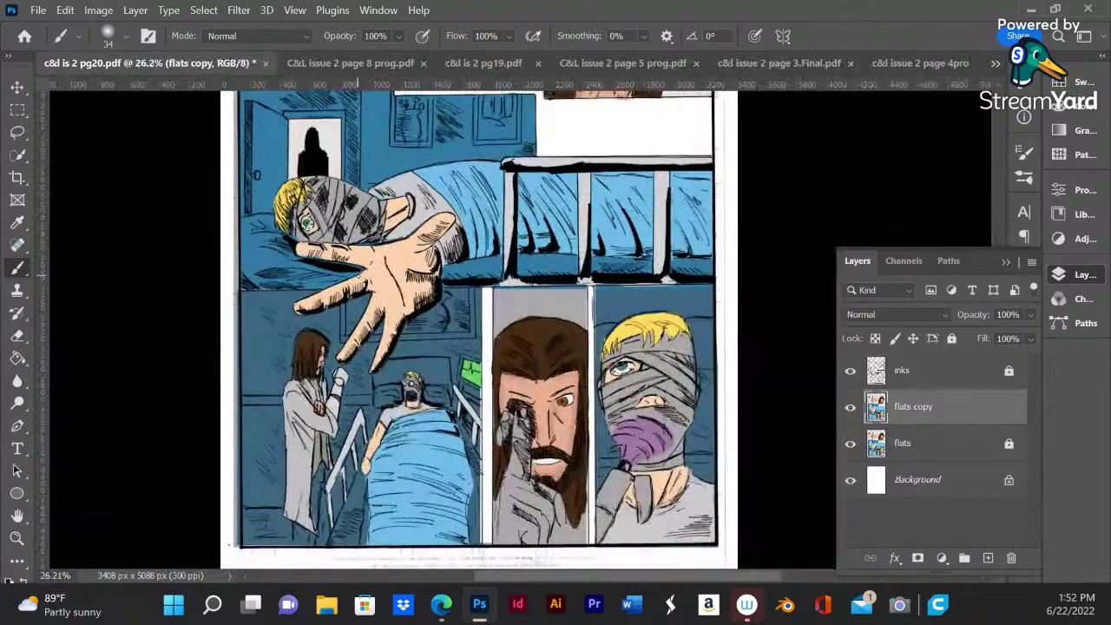
- Fill the bandaged patient's outstretched hand with a darker tan skin tone using Paint Bucket
{"action": "key", "text": "g"}
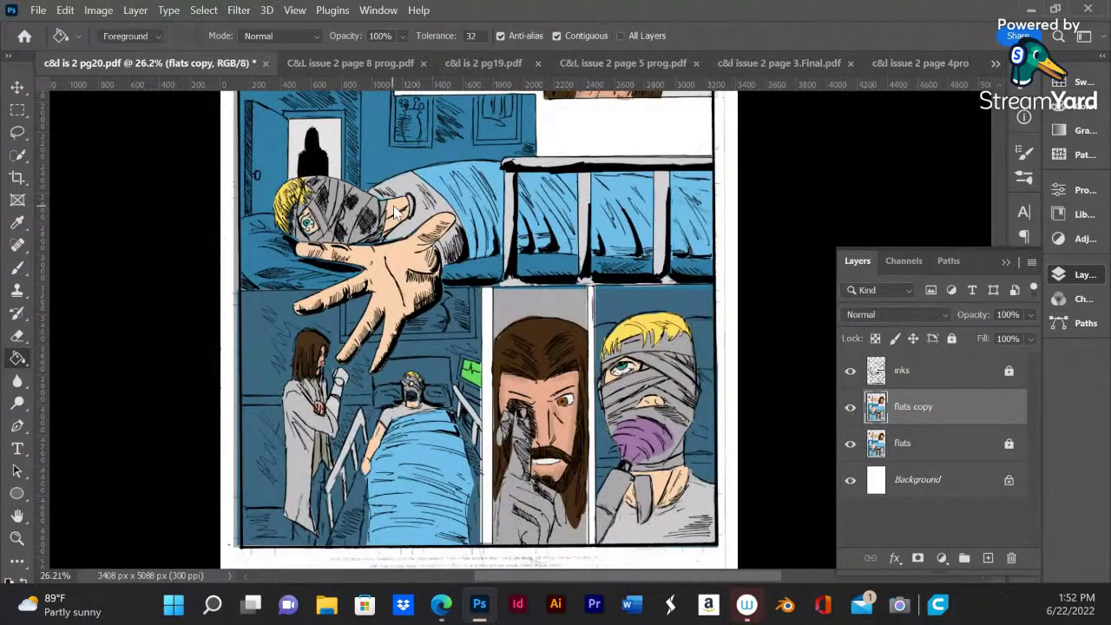
{"action": "left_click", "coordinate": [373, 268]}
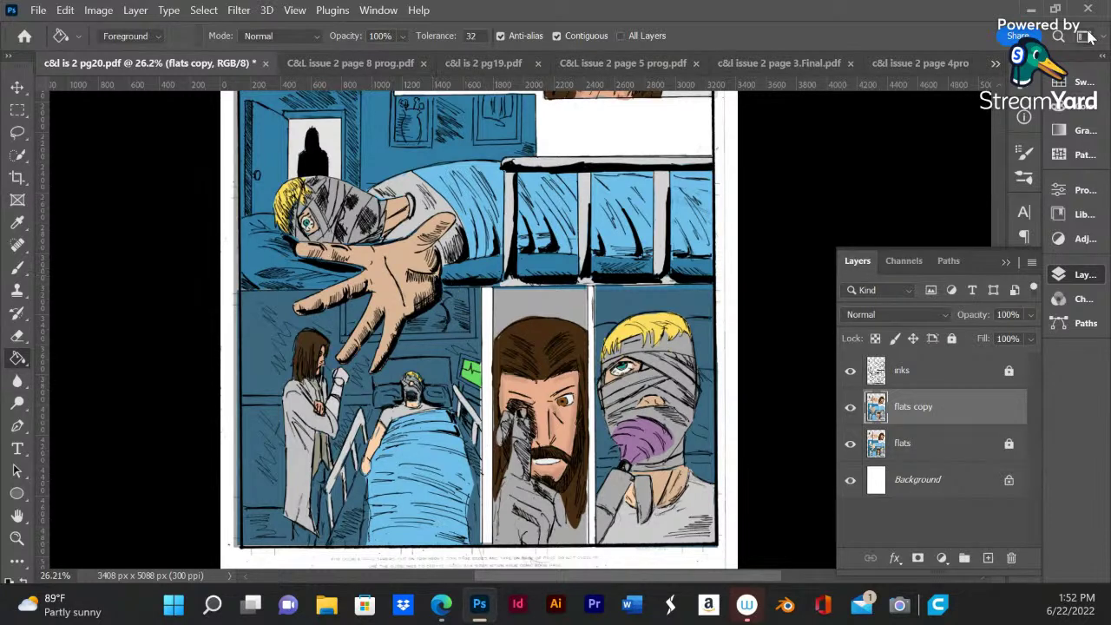
- Compare issue 2 page 4 with its lighting group hidden and shown, and return to the page 20 document
{"action": "left_click", "coordinate": [923, 64]}
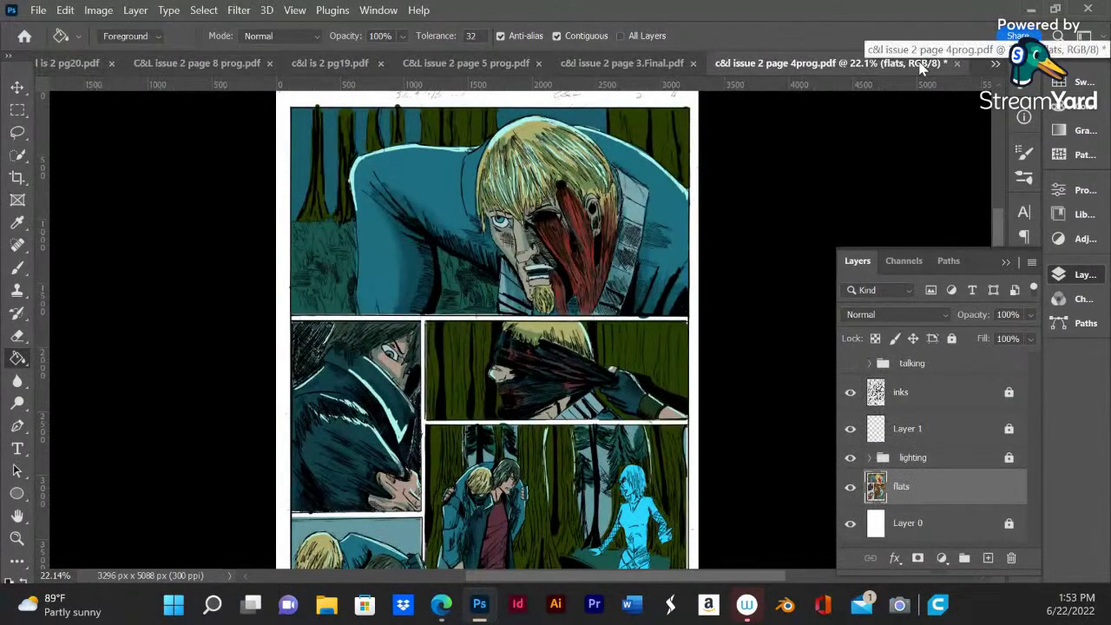
{"action": "left_click", "coordinate": [849, 460]}
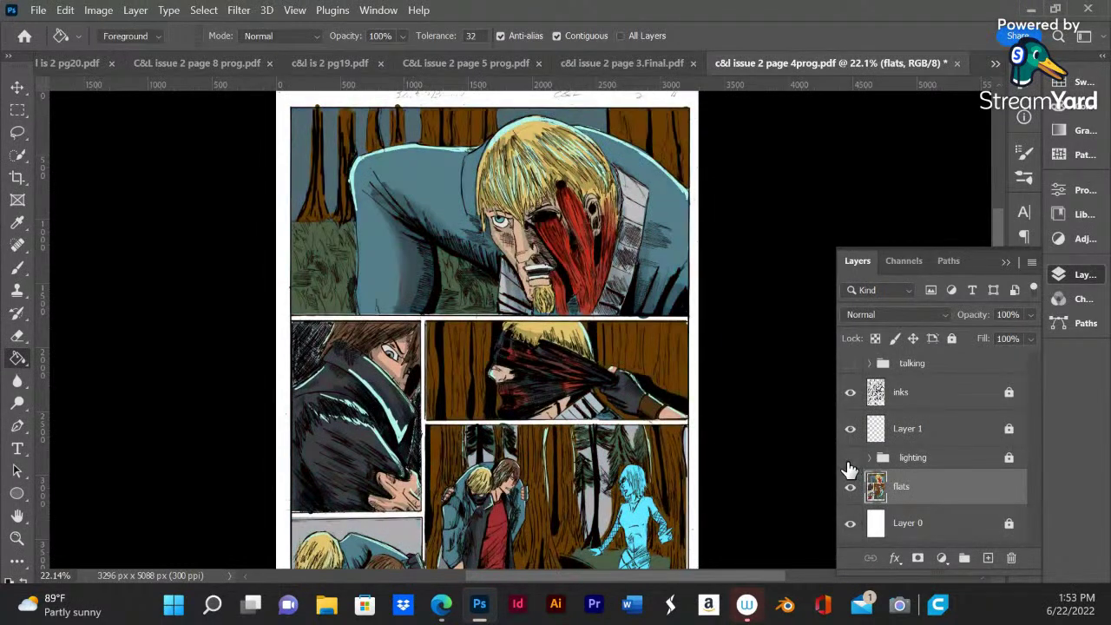
{"action": "left_click", "coordinate": [849, 458]}
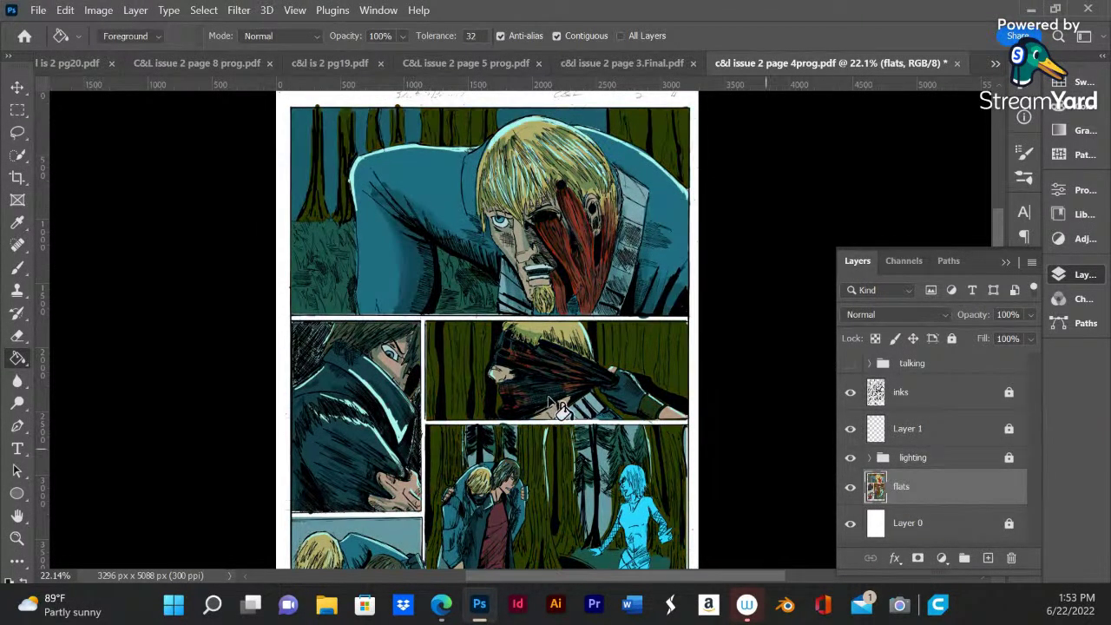
{"action": "left_click", "coordinate": [87, 65]}
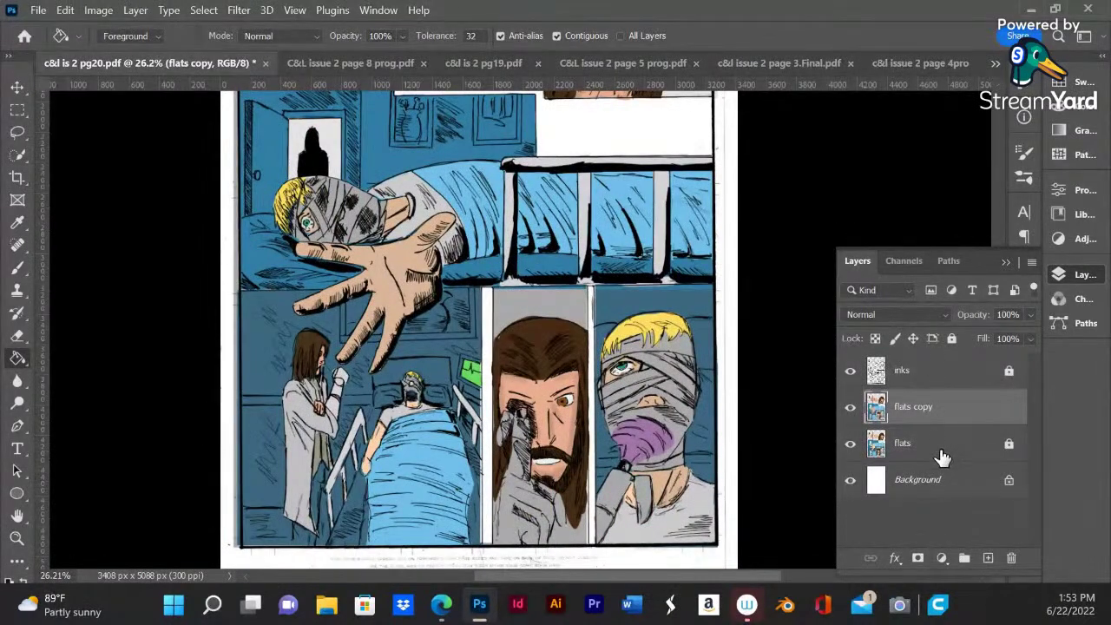
- Check issue 2 page 4 again without and with its lighting group, and go back to the page 20 document
{"action": "left_click", "coordinate": [925, 66]}
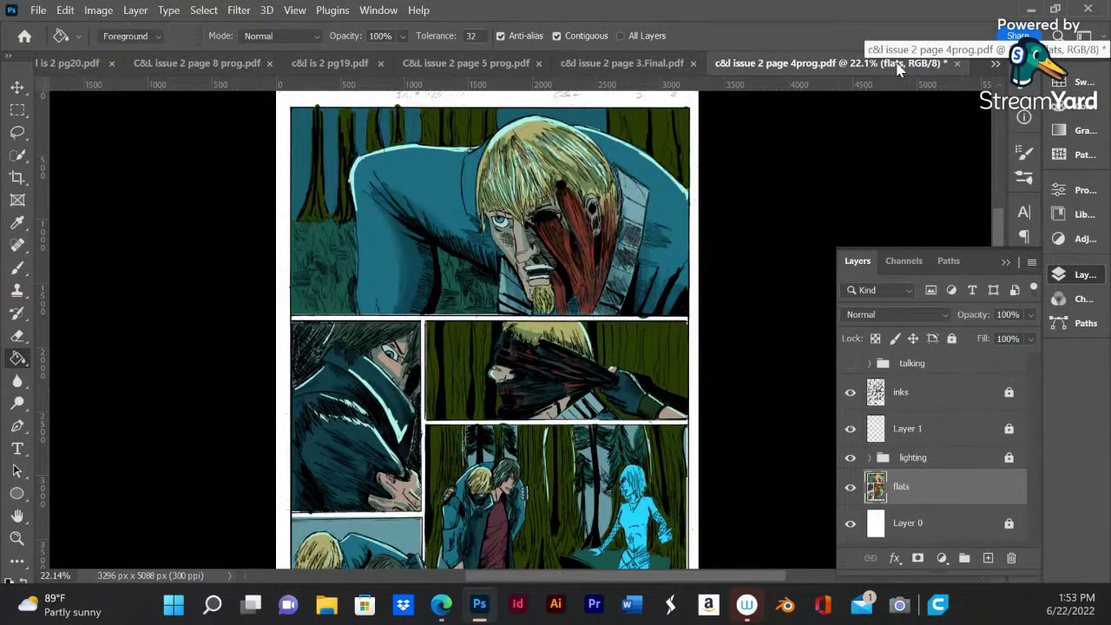
{"action": "left_click", "coordinate": [851, 458]}
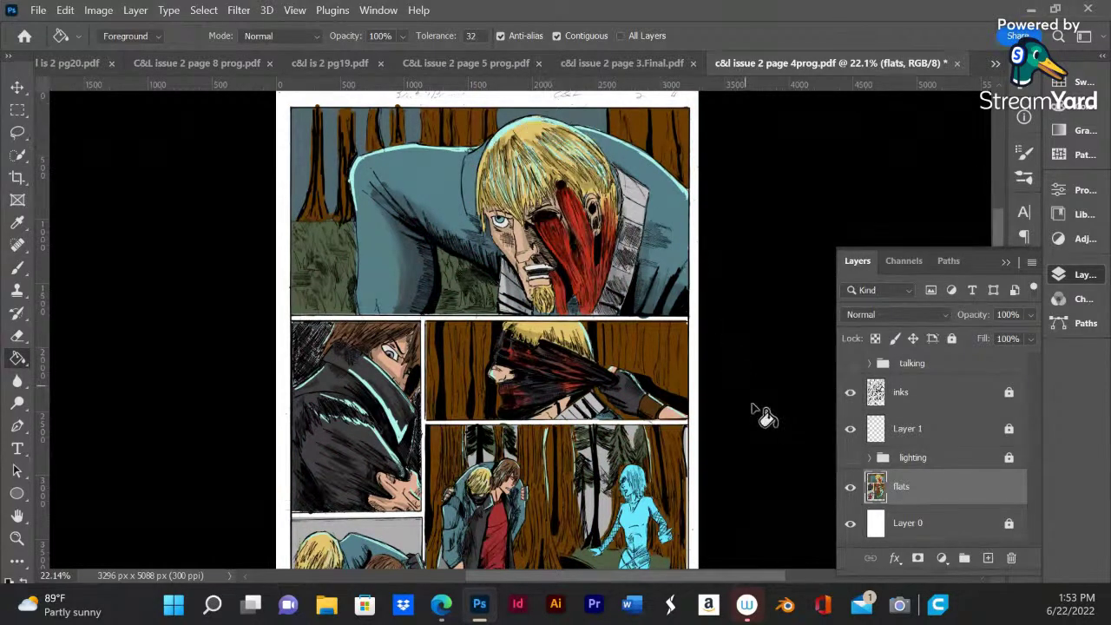
{"action": "left_click", "coordinate": [850, 460]}
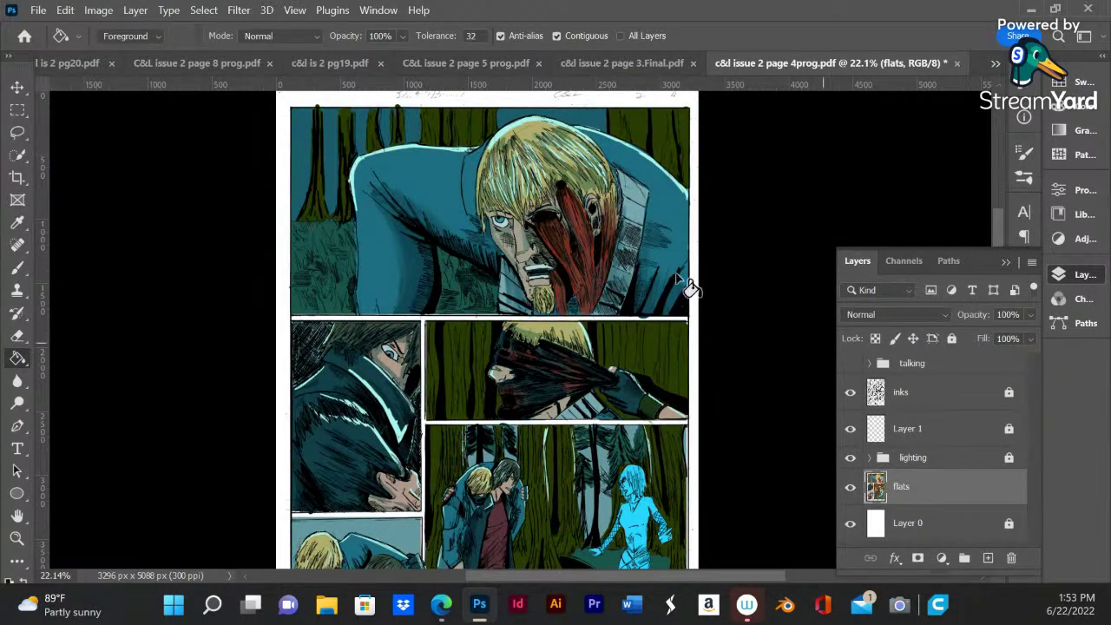
{"action": "left_click", "coordinate": [83, 63]}
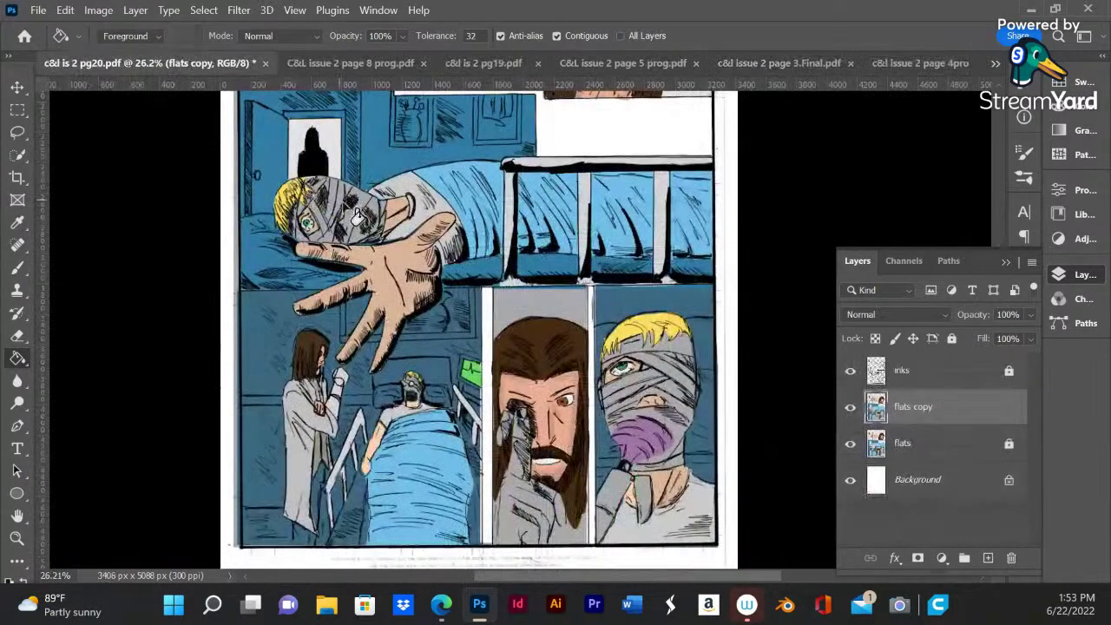
- Fill the blond hair of the bandaged patient reaching out from the bed with a more muted yellow using Paint Bucket
{"action": "scroll", "coordinate": [357, 215], "scroll_direction": "up", "scroll_amount": 3}
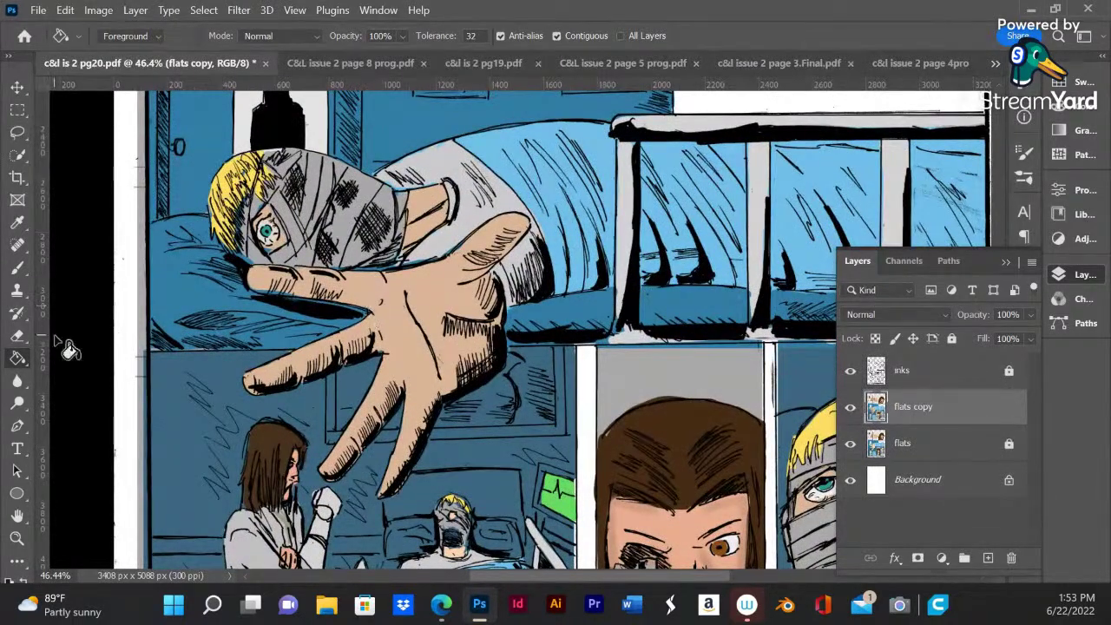
{"action": "left_click", "coordinate": [232, 193]}
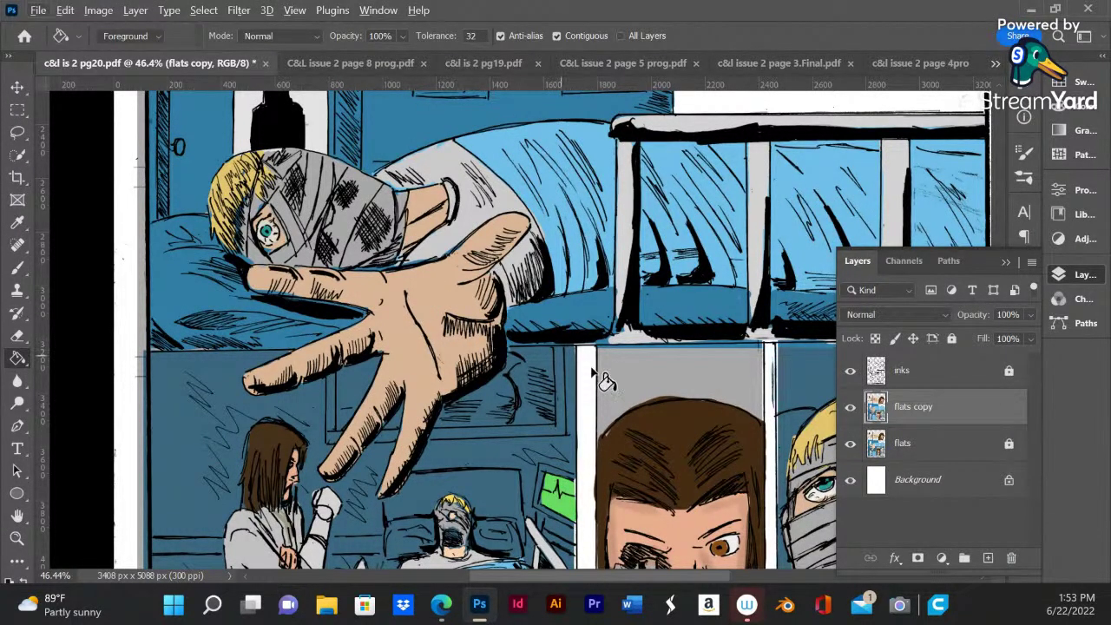
- Close the issue 2 page 4 document without saving its changes, and close the page 3 Final document
{"action": "left_click", "coordinate": [920, 63]}
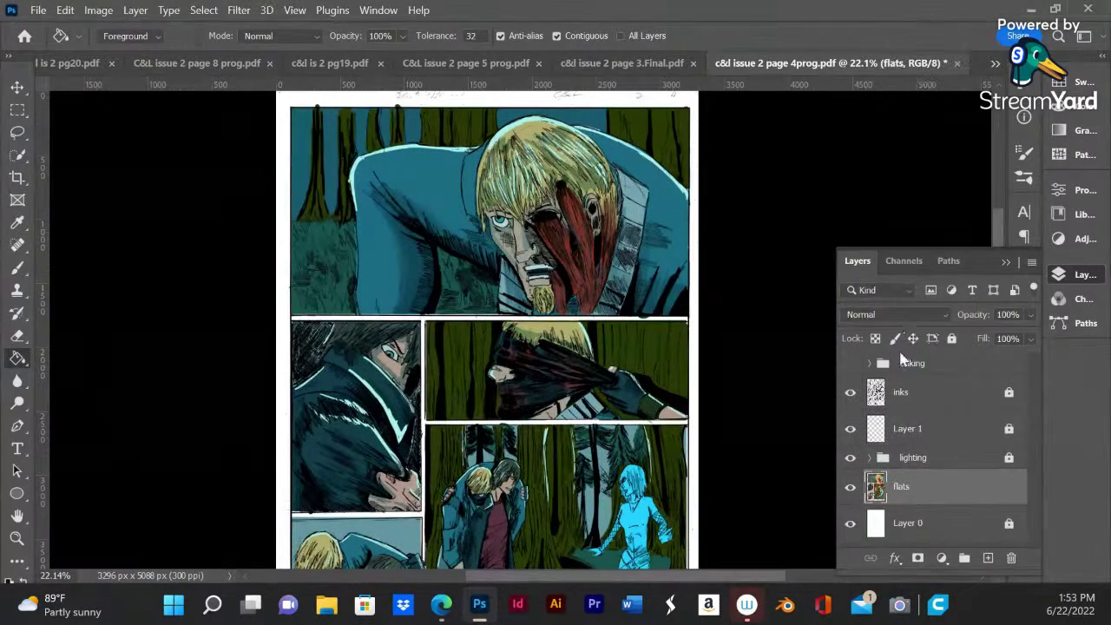
{"action": "left_click", "coordinate": [952, 61]}
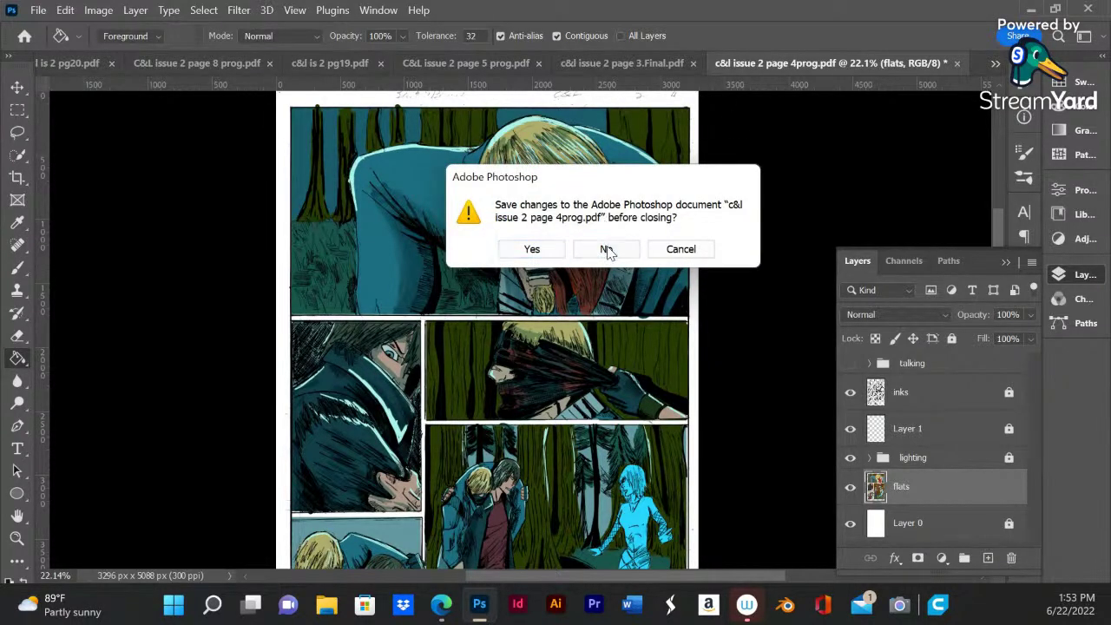
{"action": "left_click", "coordinate": [608, 249]}
{"action": "left_click", "coordinate": [932, 63]}
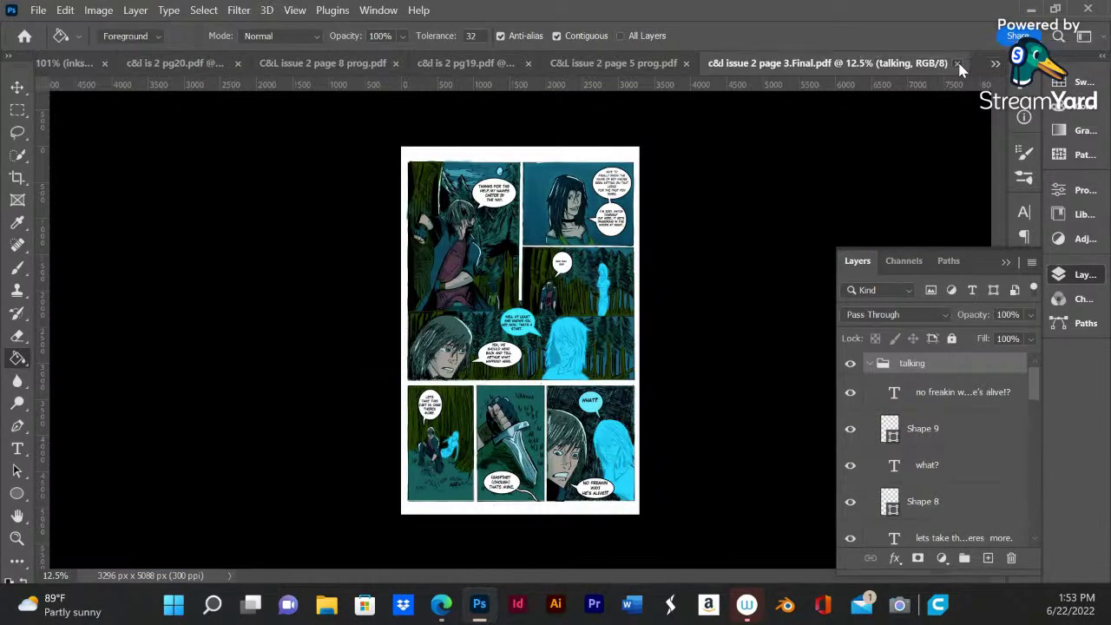
{"action": "left_click", "coordinate": [957, 65]}
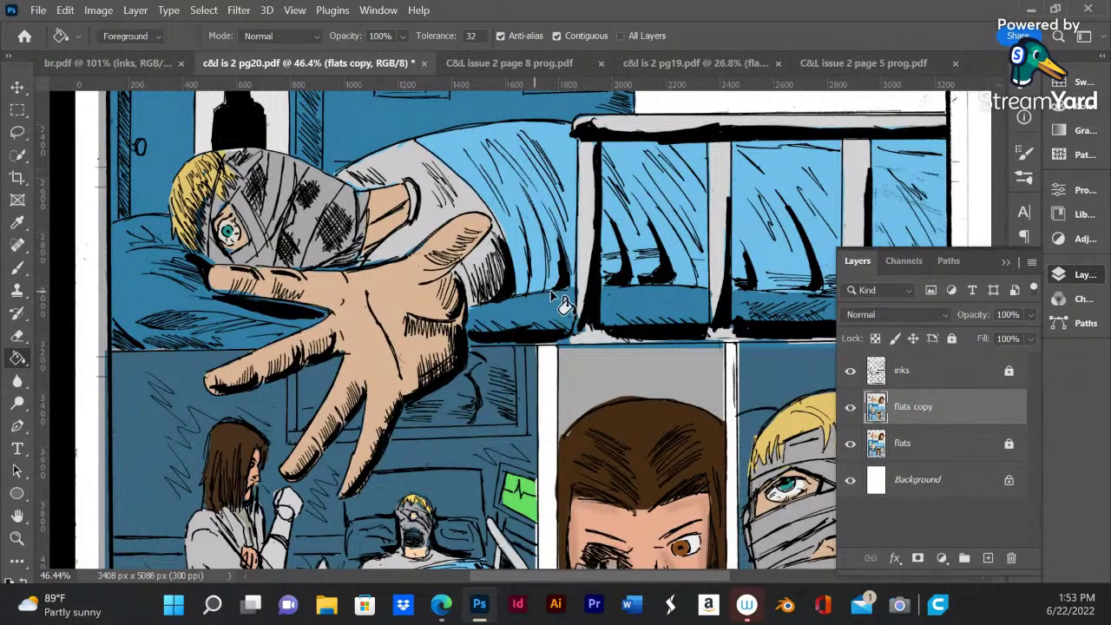
- Darken the foreground skin tan slightly for shading the patient's outstretched hand
{"action": "left_click", "coordinate": [1006, 261]}
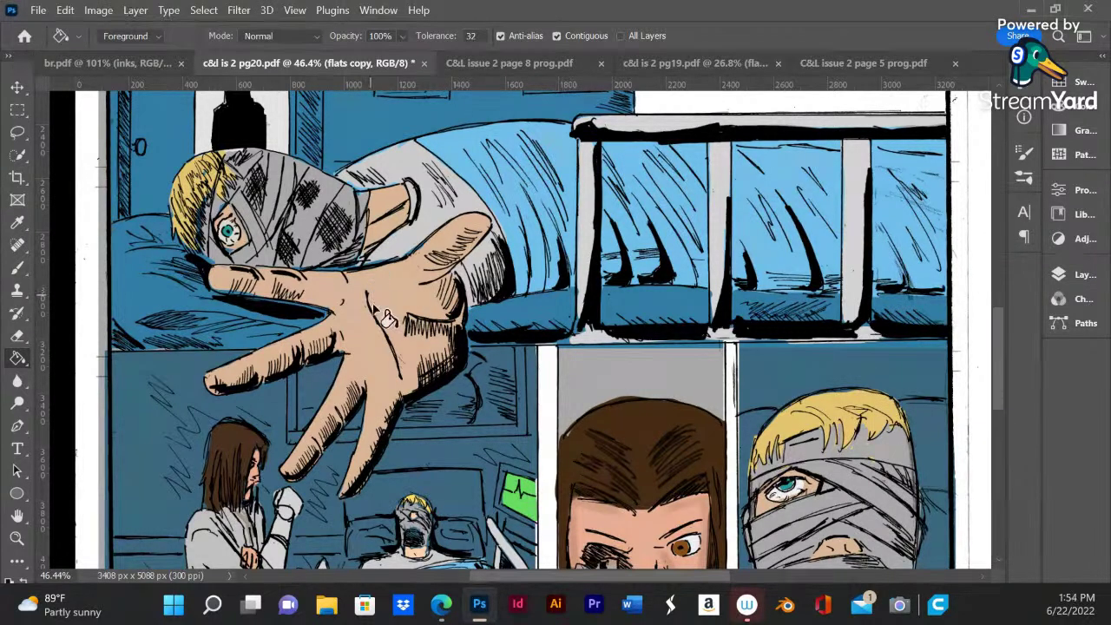
{"action": "left_click", "coordinate": [1061, 106]}
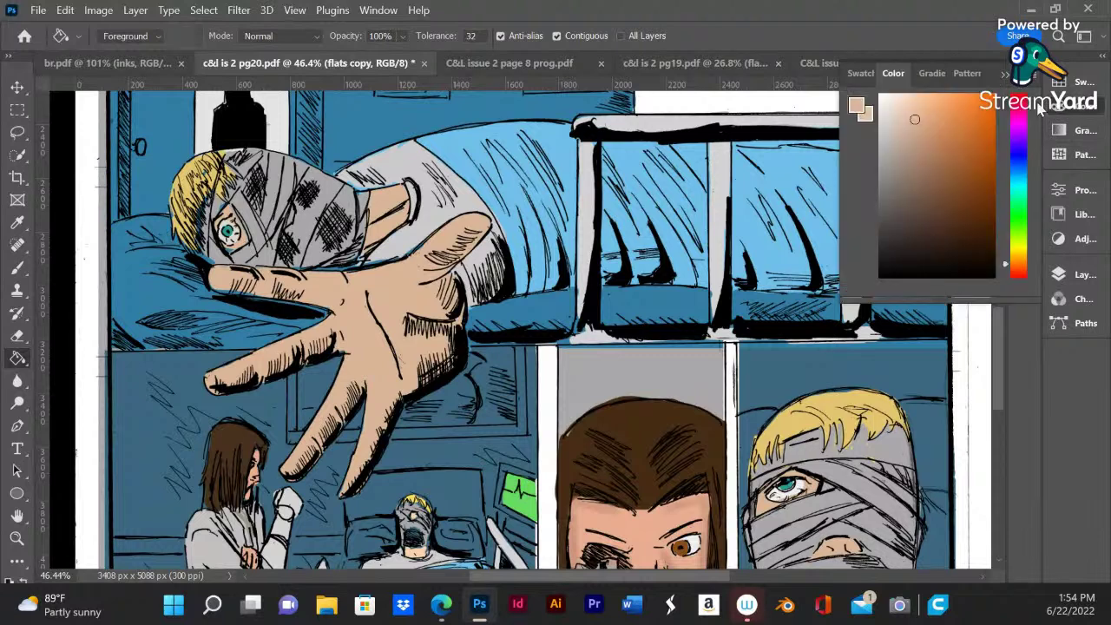
{"action": "left_click_drag", "start_coordinate": [915, 126], "coordinate": [918, 141]}
- Switch to the Brush tool and set the Soft Round Pressure Opacity brush to 58 px for the hand's shadows
{"action": "right_click", "coordinate": [341, 318]}
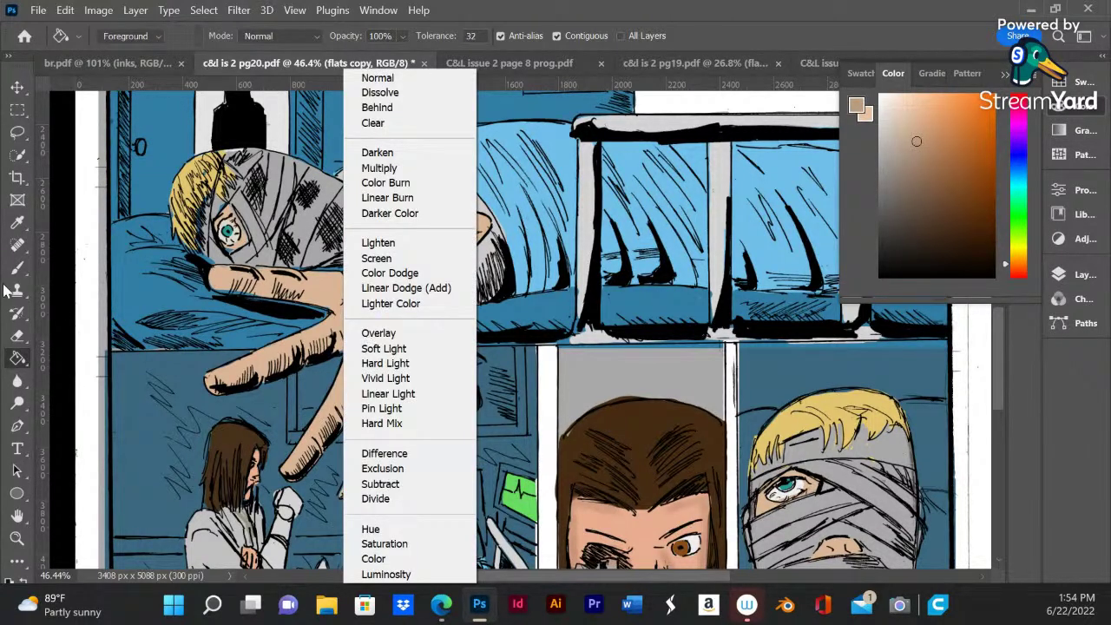
{"action": "left_click", "coordinate": [18, 271]}
{"action": "right_click", "coordinate": [373, 335]}
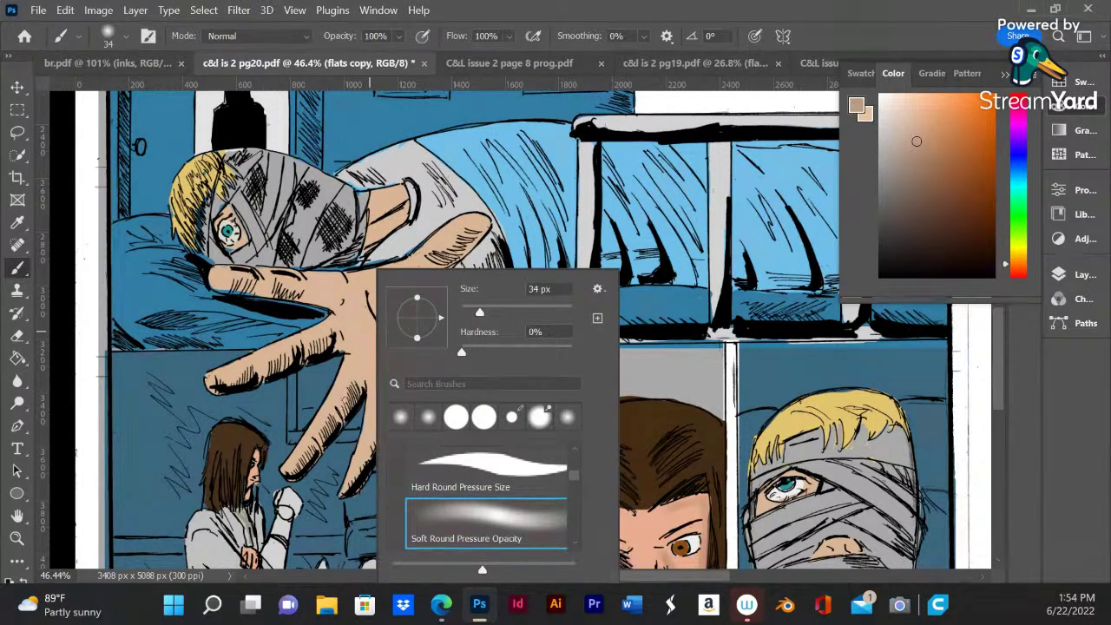
{"action": "left_click", "coordinate": [347, 397]}
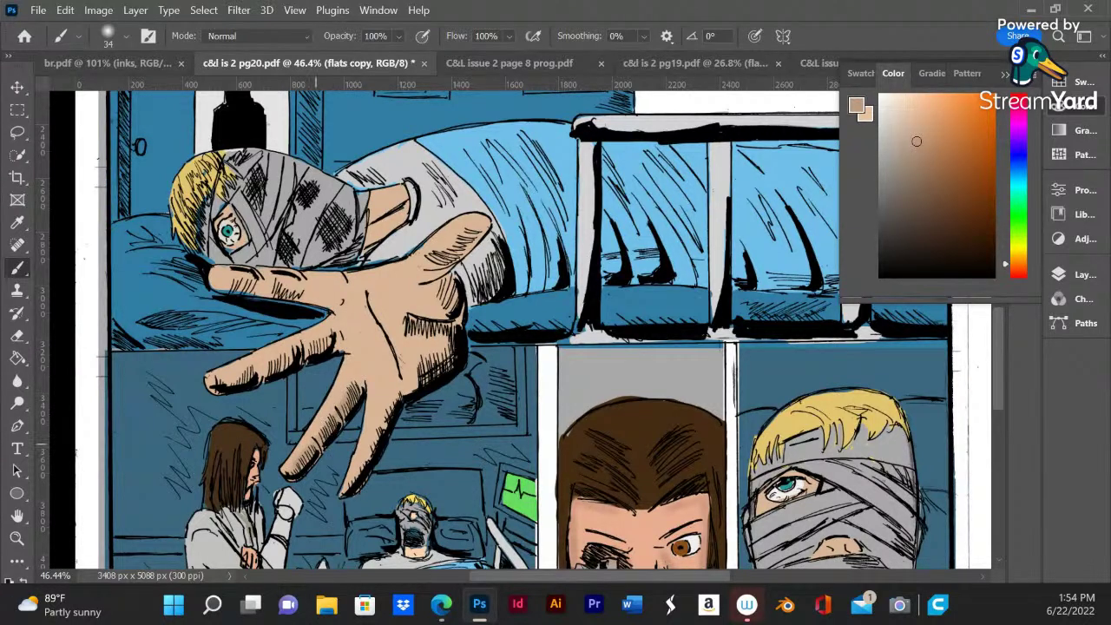
{"action": "right_click", "coordinate": [384, 395]}
{"action": "left_click_drag", "start_coordinate": [490, 315], "coordinate": [510, 315]}
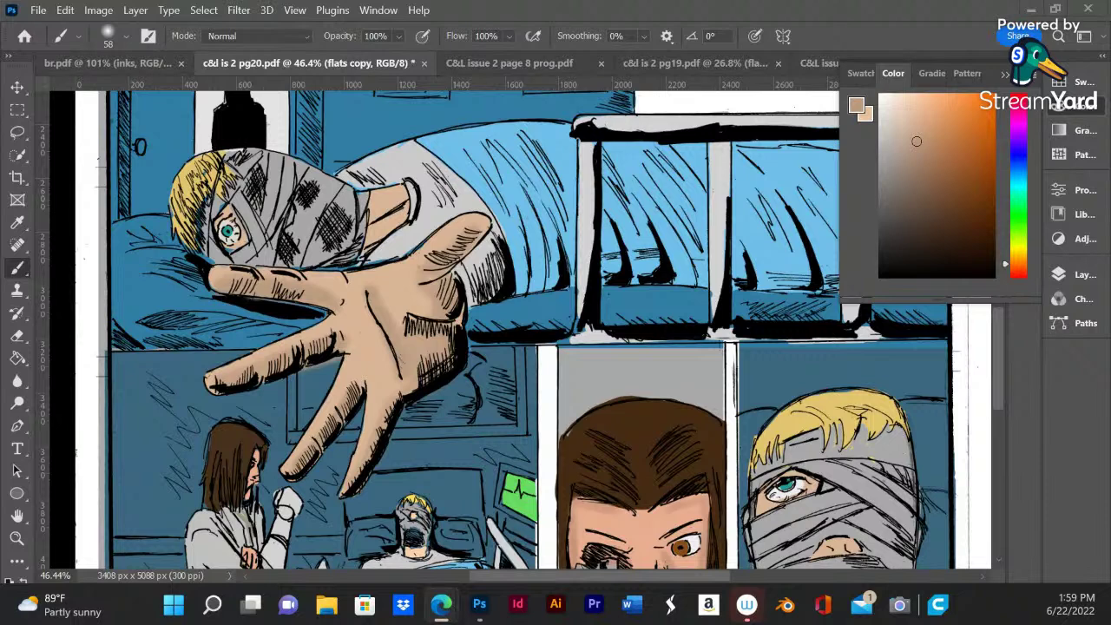
- Sample the hand's skin tone and try the Hard Round Pressure Size brush before returning to Soft Round Pressure Opacity
{"action": "left_click", "coordinate": [381, 308]}
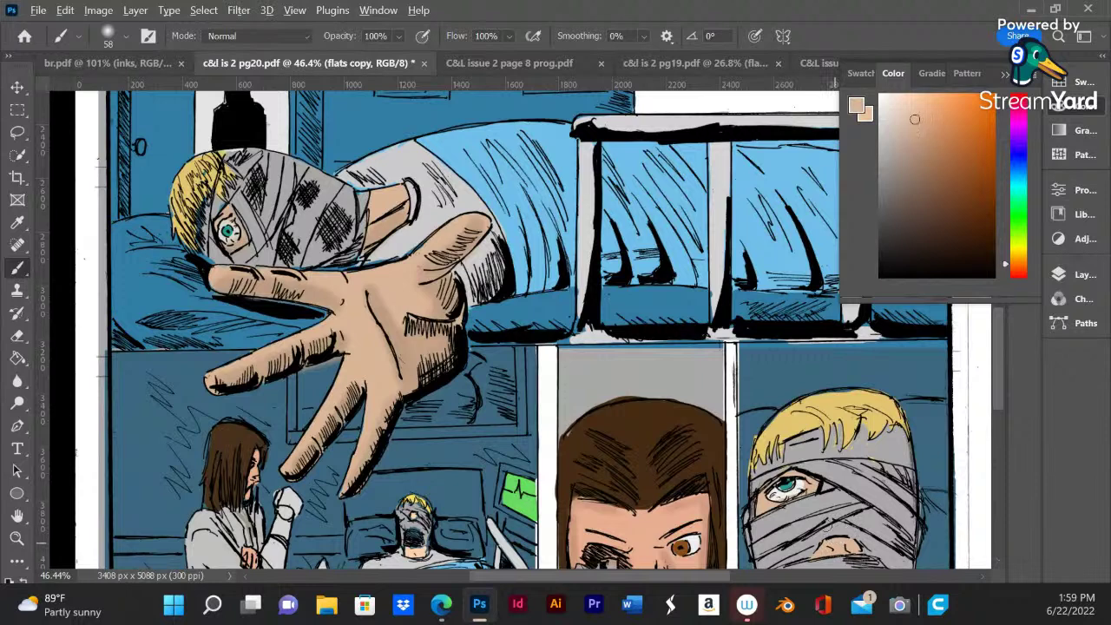
{"action": "right_click", "coordinate": [347, 244]}
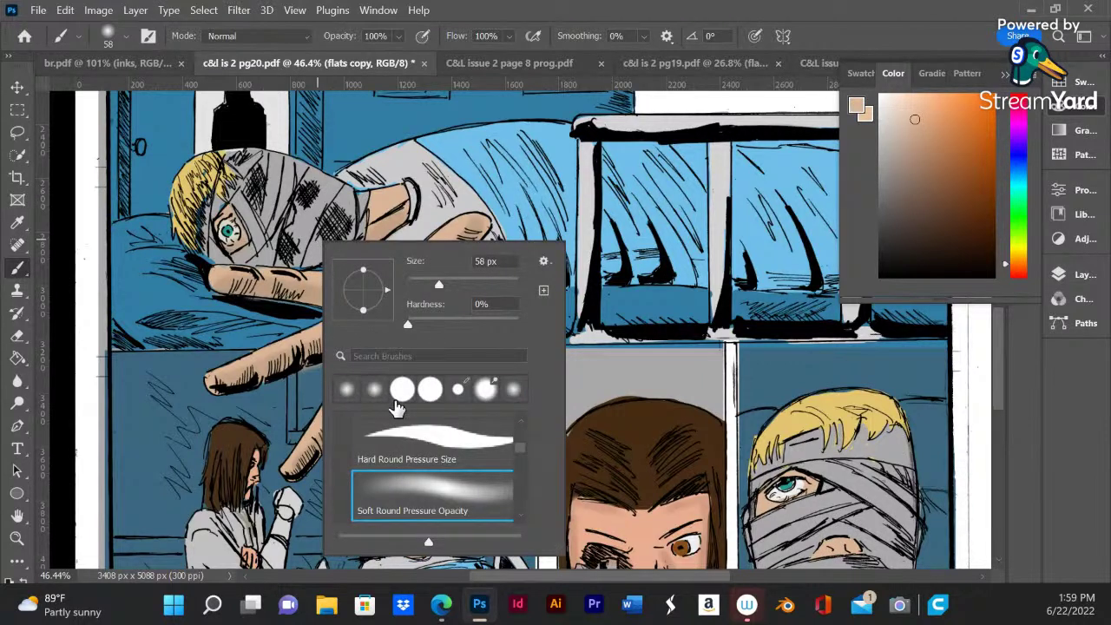
{"action": "left_click", "coordinate": [408, 438]}
{"action": "left_click", "coordinate": [290, 217]}
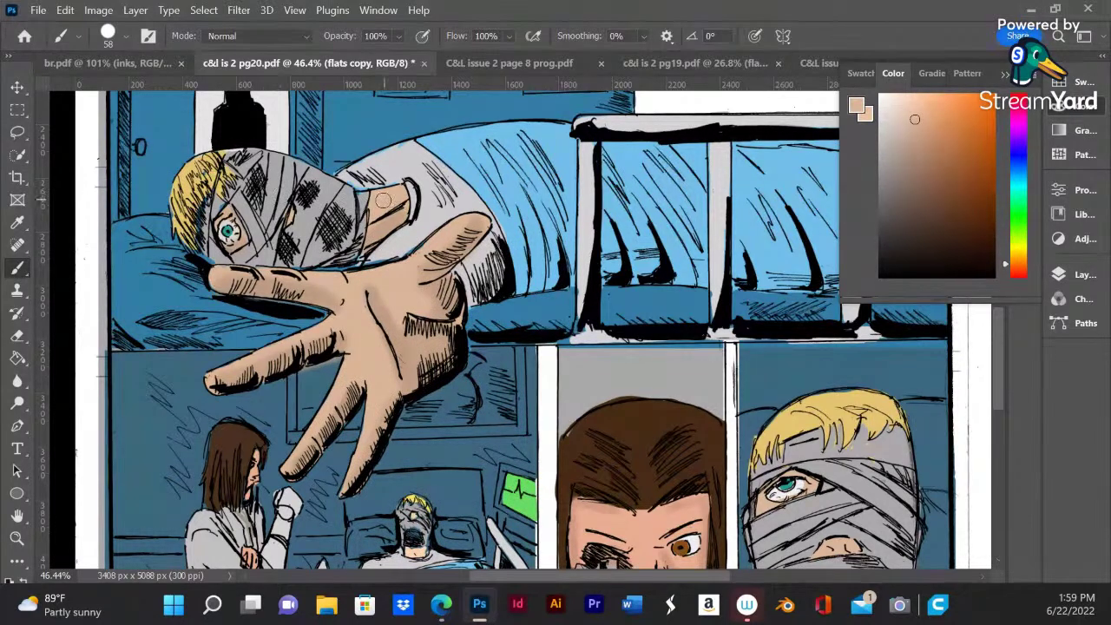
{"action": "right_click", "coordinate": [358, 232]}
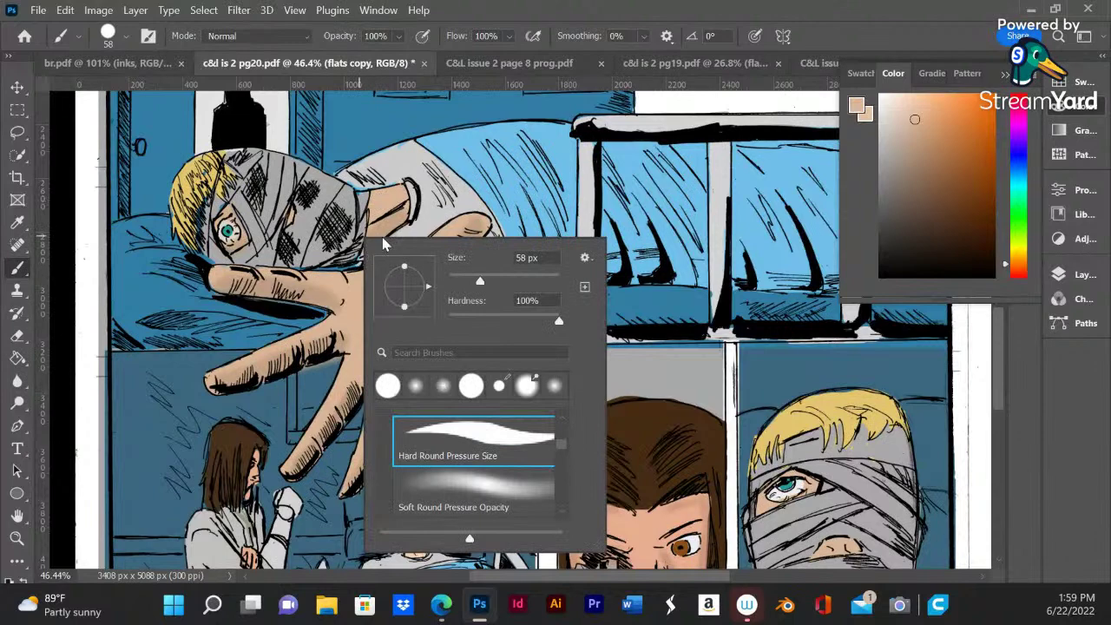
{"action": "left_click", "coordinate": [452, 476]}
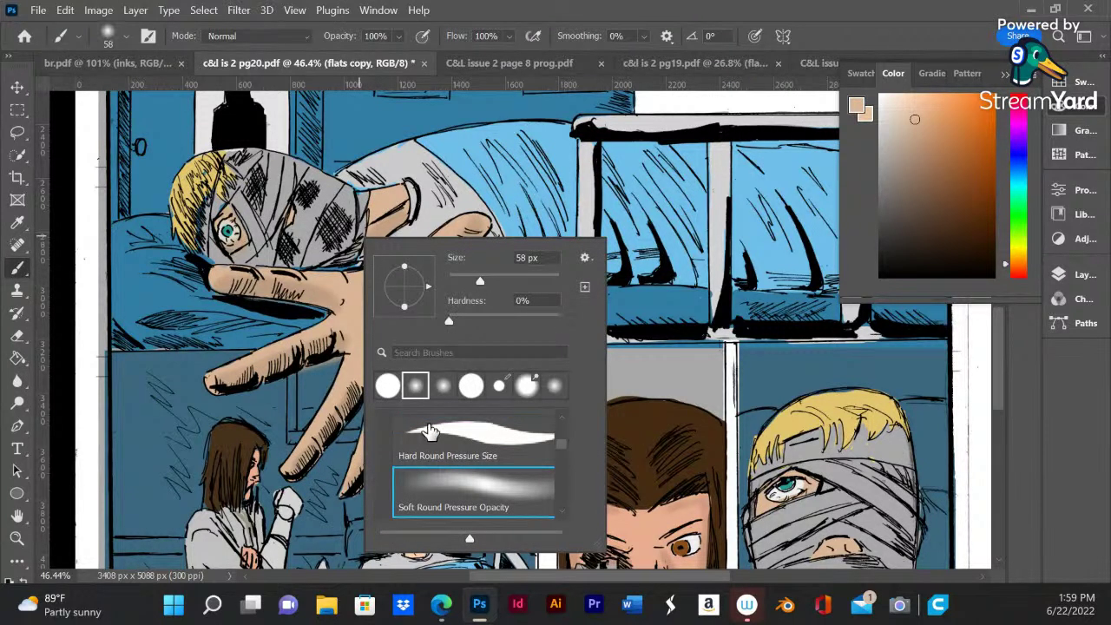
{"action": "left_click", "coordinate": [401, 217]}
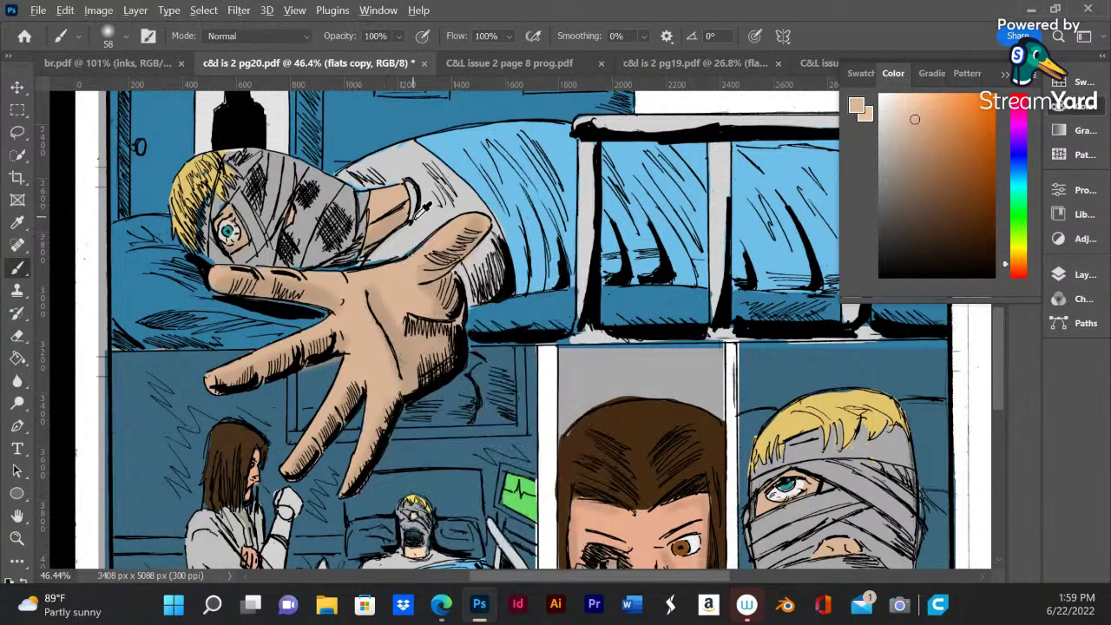
- Sample the bedridden patient's shirt grey, darken it, and softly shade the shirt around the neck and shoulder
{"action": "left_click", "coordinate": [416, 228], "text": "alt"}
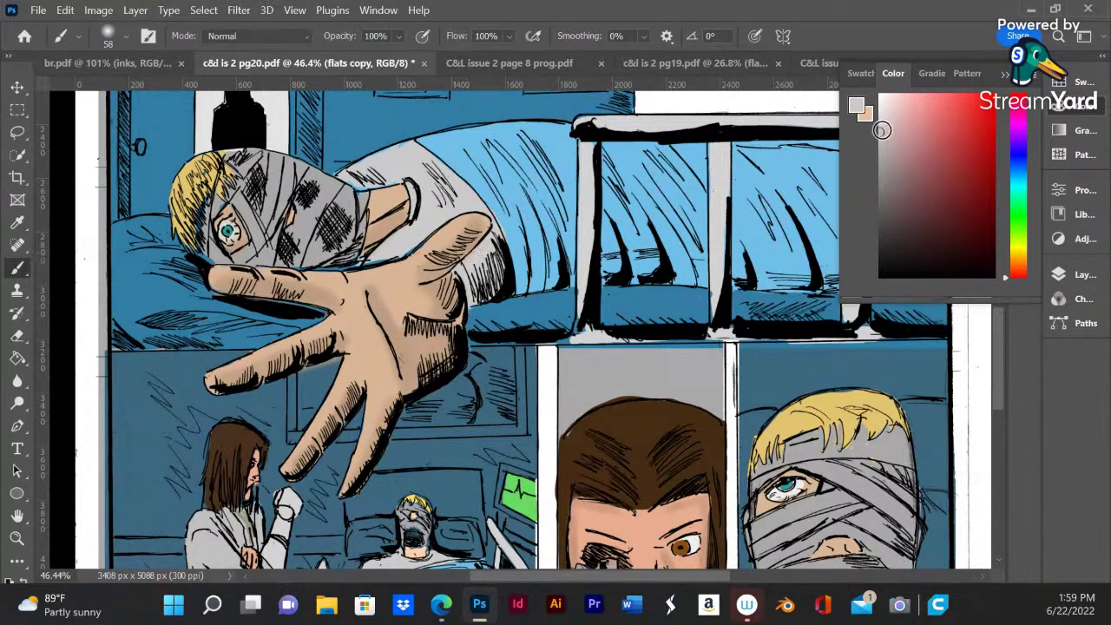
{"action": "left_click_drag", "start_coordinate": [880, 131], "coordinate": [880, 152]}
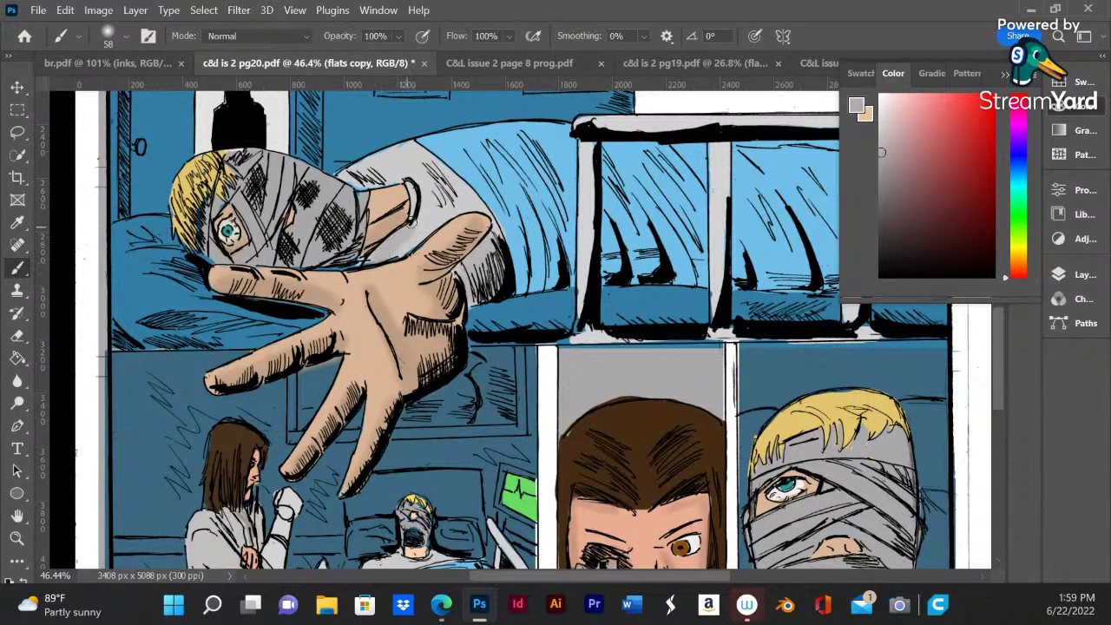
{"action": "mouse_move", "coordinate": [412, 222]}
{"action": "left_mouse_down"}
{"action": "mouse_move", "coordinate": [414, 190]}
{"action": "mouse_move", "coordinate": [411, 199]}
{"action": "mouse_move", "coordinate": [450, 189]}
{"action": "mouse_move", "coordinate": [475, 200]}
{"action": "mouse_move", "coordinate": [415, 145]}
{"action": "mouse_move", "coordinate": [496, 234]}
{"action": "mouse_move", "coordinate": [469, 208]}
{"action": "left_mouse_up"}
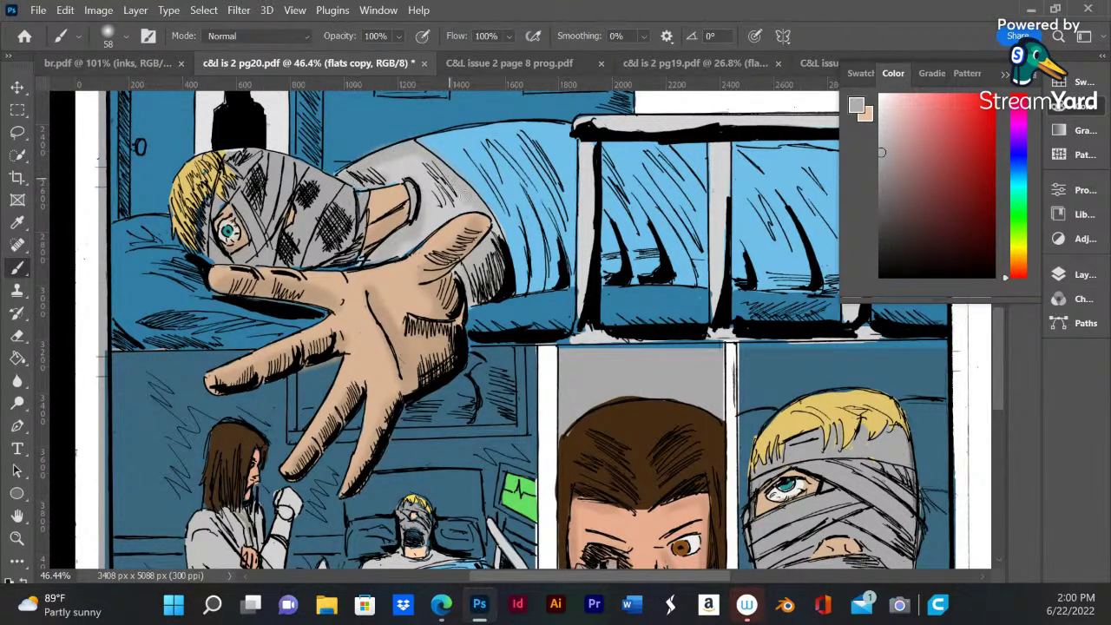
- Sample the blanket's light blue, darken it slightly, and shade the blanket folds between the shirt and the first bed-rail post
{"action": "left_click", "coordinate": [512, 201], "text": "alt"}
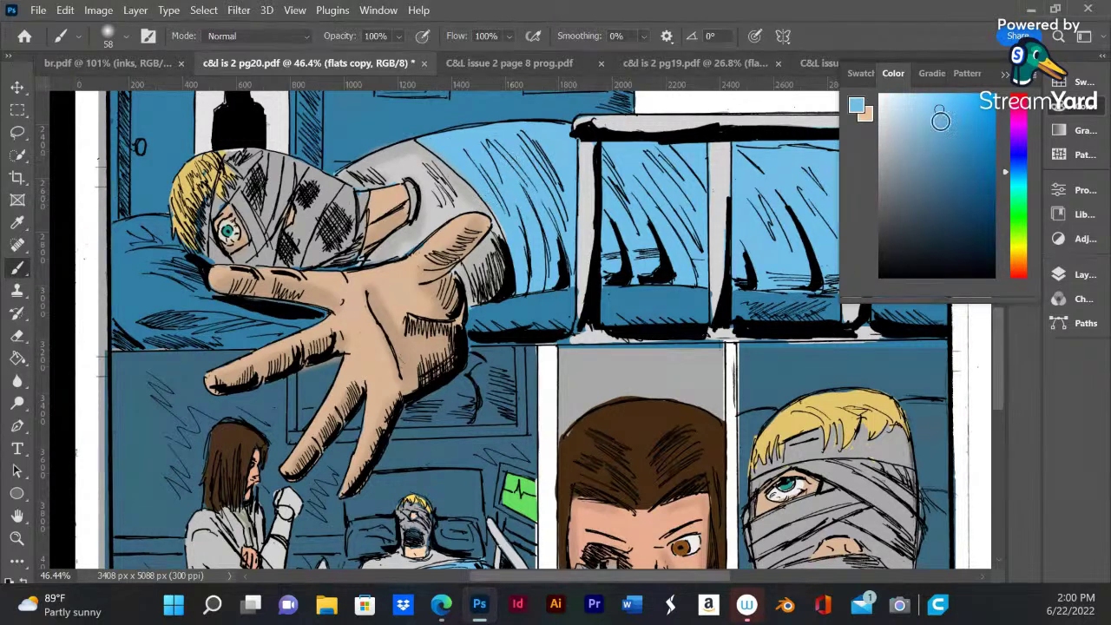
{"action": "left_click_drag", "start_coordinate": [939, 122], "coordinate": [940, 136]}
{"action": "mouse_move", "coordinate": [521, 295]}
{"action": "left_mouse_down"}
{"action": "mouse_move", "coordinate": [523, 234]}
{"action": "mouse_move", "coordinate": [507, 182]}
{"action": "left_mouse_up"}
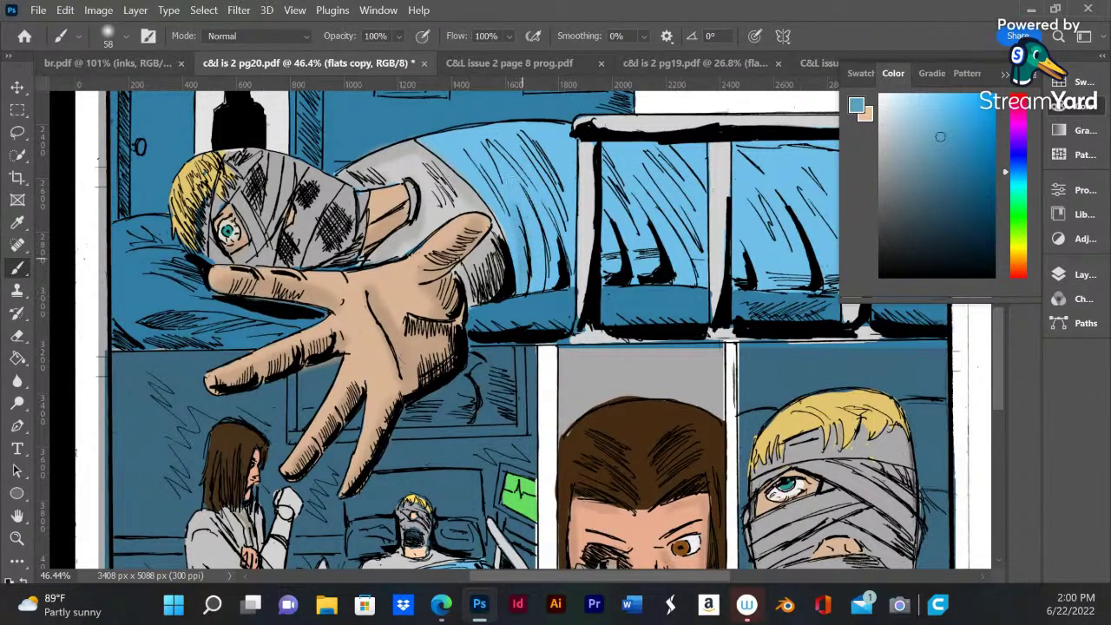
{"action": "mouse_move", "coordinate": [536, 289]}
{"action": "left_mouse_down"}
{"action": "mouse_move", "coordinate": [541, 230]}
{"action": "mouse_move", "coordinate": [564, 261]}
{"action": "left_mouse_up"}
- Shade the blanket folds behind the first bed-rail opening and start on the edge of the second opening
{"action": "mouse_move", "coordinate": [560, 222]}
{"action": "left_mouse_down"}
{"action": "mouse_move", "coordinate": [565, 266]}
{"action": "mouse_move", "coordinate": [568, 227]}
{"action": "mouse_move", "coordinate": [611, 215]}
{"action": "left_mouse_up"}
{"action": "left_click_drag", "start_coordinate": [659, 252], "coordinate": [609, 165]}
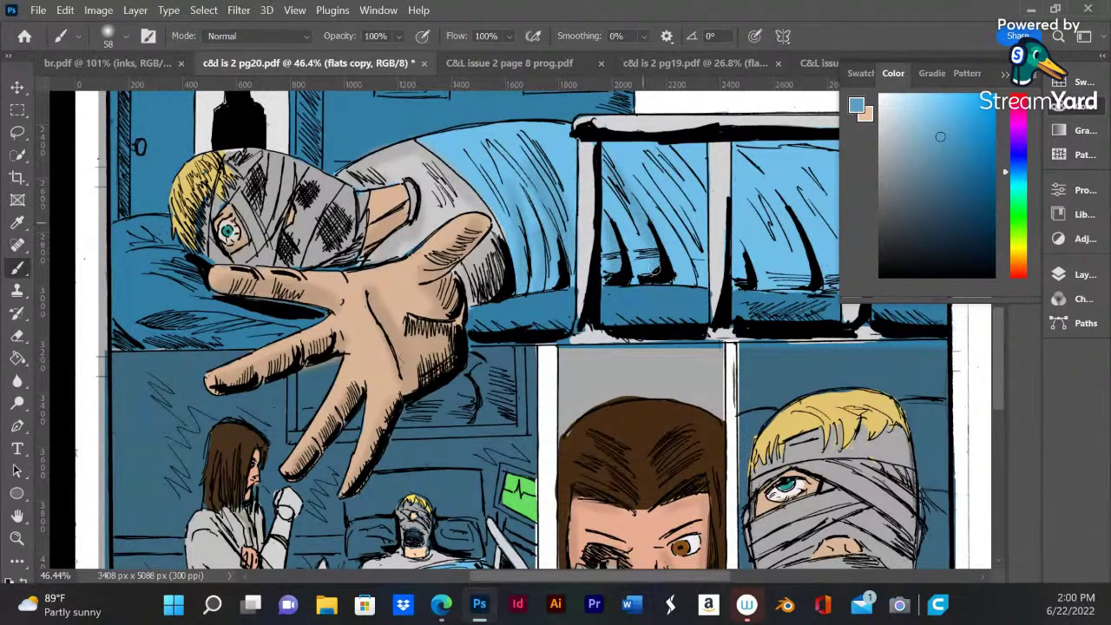
{"action": "left_click_drag", "start_coordinate": [640, 272], "coordinate": [627, 284]}
{"action": "mouse_move", "coordinate": [686, 261]}
{"action": "left_mouse_down"}
{"action": "mouse_move", "coordinate": [675, 281]}
{"action": "mouse_move", "coordinate": [670, 225]}
{"action": "mouse_move", "coordinate": [650, 188]}
{"action": "left_mouse_up"}
{"action": "mouse_move", "coordinate": [684, 222]}
{"action": "left_mouse_down"}
{"action": "mouse_move", "coordinate": [652, 179]}
{"action": "mouse_move", "coordinate": [659, 146]}
{"action": "mouse_move", "coordinate": [693, 184]}
{"action": "left_mouse_up"}
{"action": "mouse_move", "coordinate": [705, 234]}
{"action": "left_mouse_down"}
{"action": "mouse_move", "coordinate": [699, 199]}
{"action": "mouse_move", "coordinate": [751, 283]}
{"action": "left_mouse_up"}
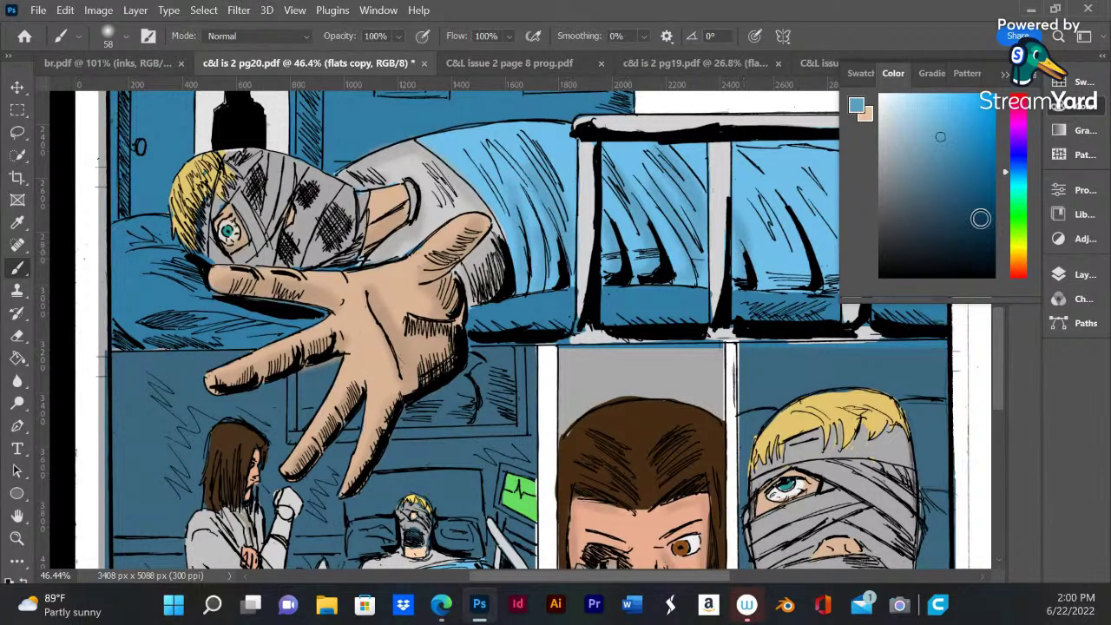
- Collapse the colour picker and shade the blanket folds behind the second bed-rail opening with the darker blue
{"action": "left_click", "coordinate": [1006, 76]}
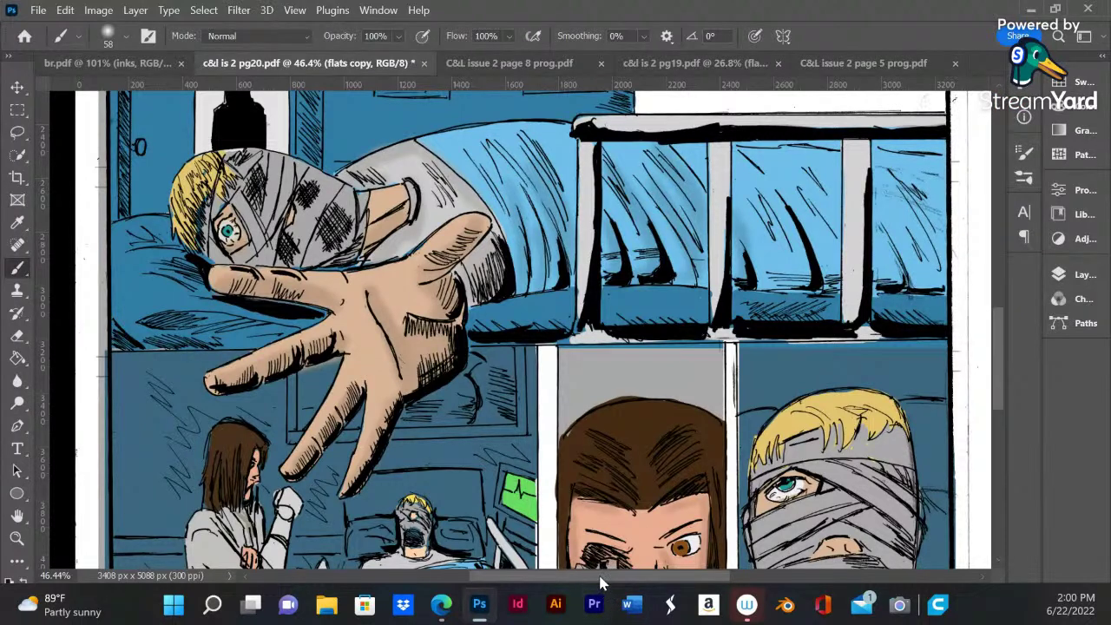
{"action": "left_click_drag", "start_coordinate": [603, 583], "coordinate": [636, 584]}
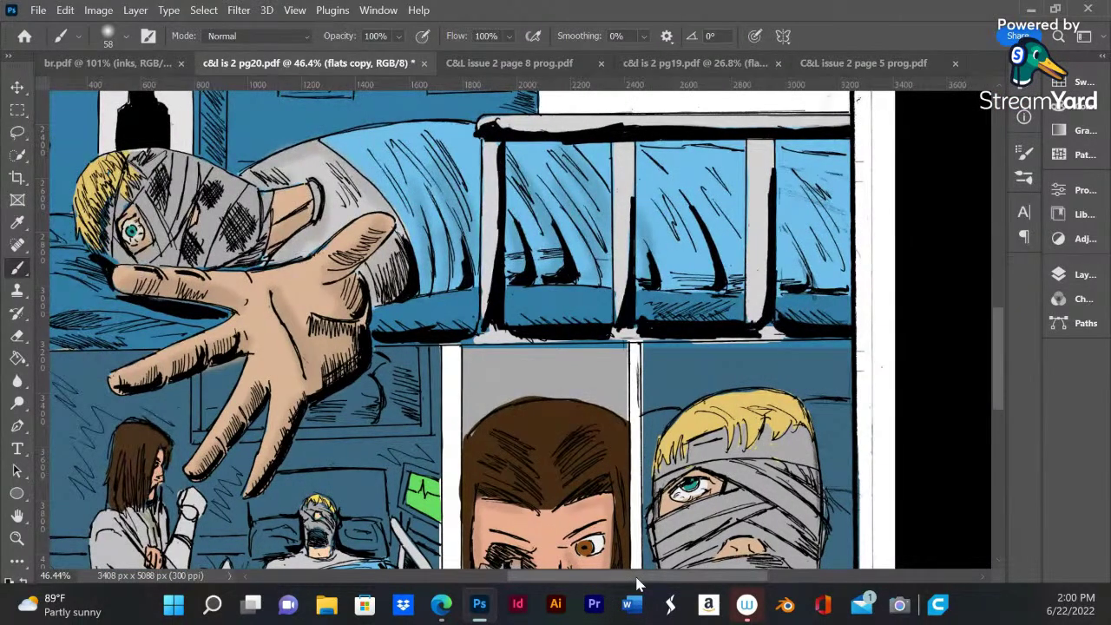
{"action": "left_click_drag", "start_coordinate": [658, 269], "coordinate": [685, 292]}
{"action": "left_click_drag", "start_coordinate": [712, 224], "coordinate": [700, 288]}
{"action": "mouse_move", "coordinate": [679, 187]}
{"action": "left_mouse_down"}
{"action": "mouse_move", "coordinate": [706, 239]}
{"action": "mouse_move", "coordinate": [699, 224]}
{"action": "mouse_move", "coordinate": [688, 240]}
{"action": "mouse_move", "coordinate": [681, 227]}
{"action": "left_mouse_up"}
{"action": "mouse_move", "coordinate": [724, 282]}
{"action": "left_mouse_down"}
{"action": "mouse_move", "coordinate": [743, 269]}
{"action": "mouse_move", "coordinate": [730, 271]}
{"action": "left_mouse_up"}
{"action": "left_click_drag", "start_coordinate": [732, 186], "coordinate": [701, 191]}
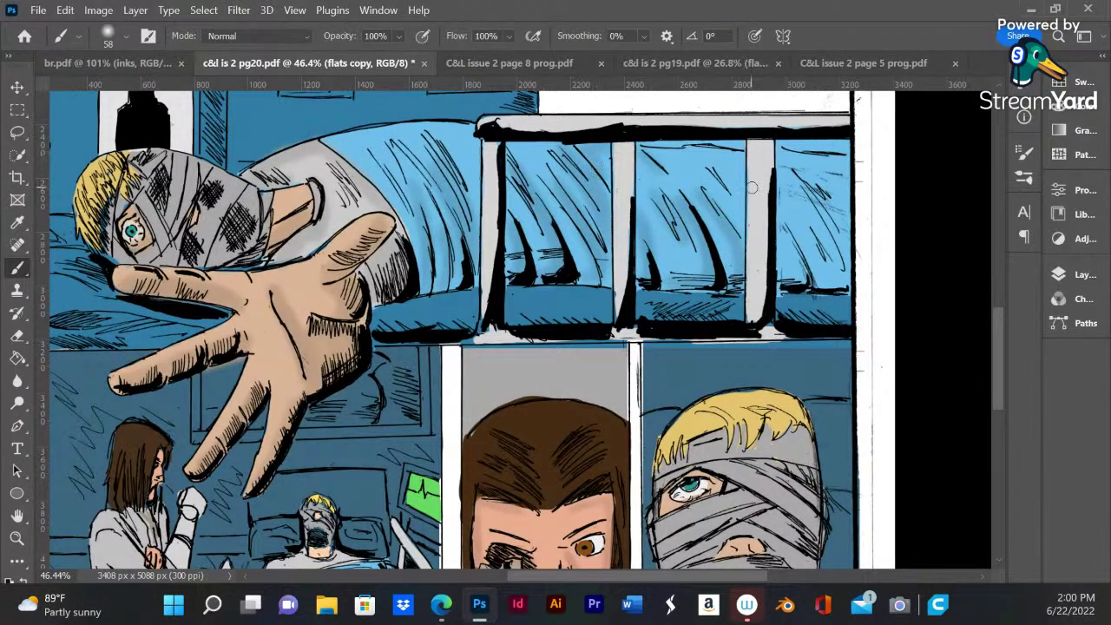
- Reduce the soft brush to 28 px and shade the blanket folds in the last bed-rail opening by the panel border
{"action": "right_click", "coordinate": [801, 265]}
{"action": "left_click_drag", "start_coordinate": [912, 310], "coordinate": [899, 309]}
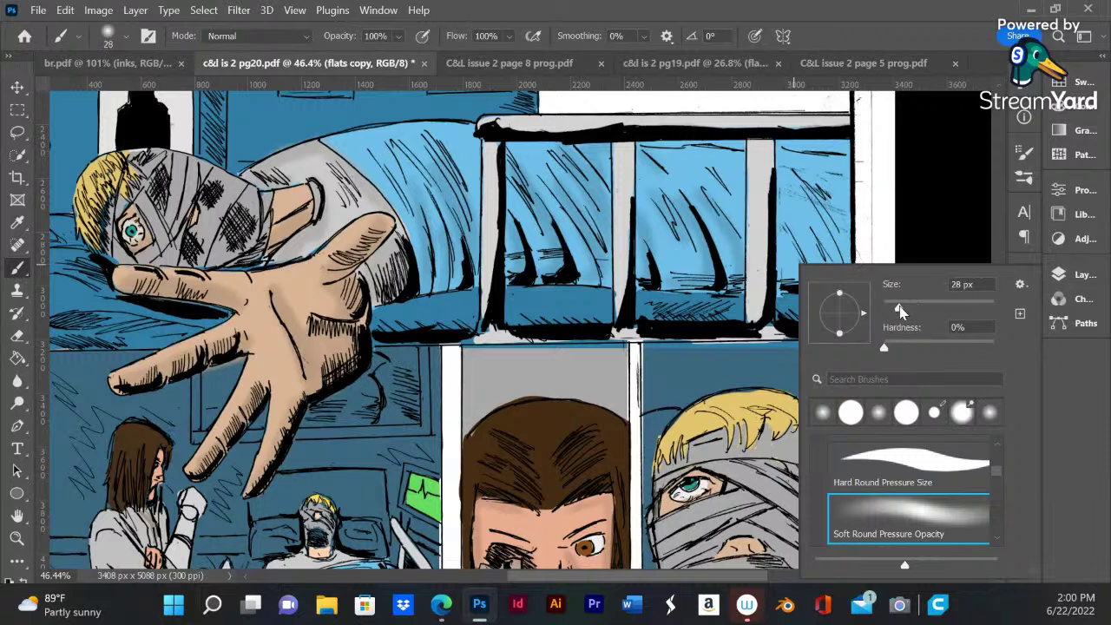
{"action": "key", "text": "Return"}
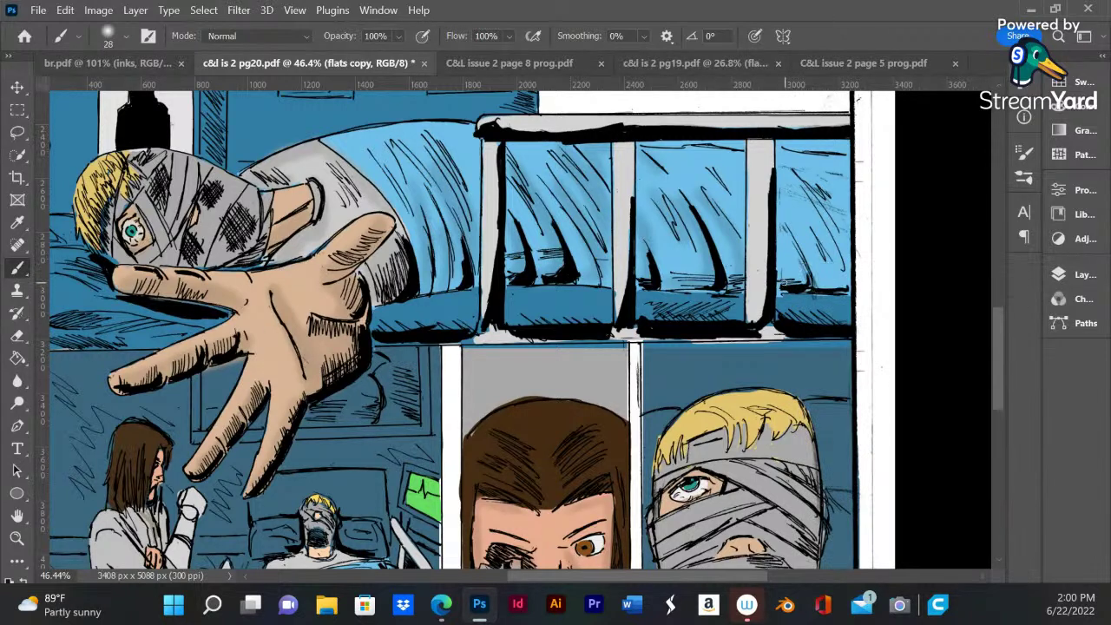
{"action": "left_click_drag", "start_coordinate": [787, 285], "coordinate": [796, 227]}
{"action": "left_click_drag", "start_coordinate": [814, 283], "coordinate": [798, 234]}
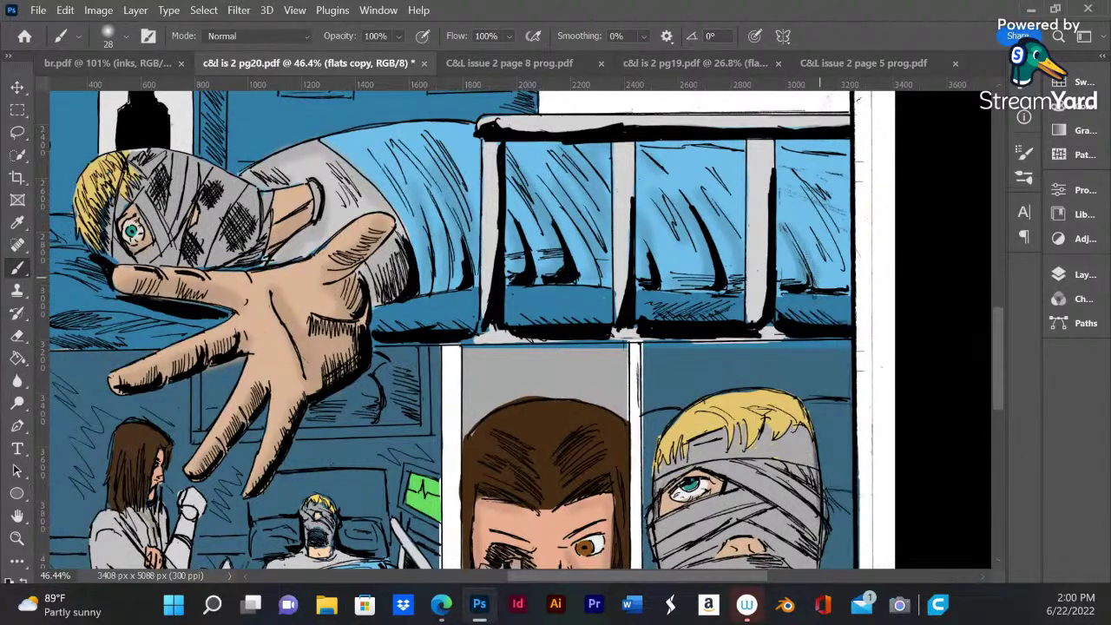
{"action": "mouse_move", "coordinate": [819, 287]}
{"action": "left_mouse_down"}
{"action": "mouse_move", "coordinate": [816, 200]}
{"action": "mouse_move", "coordinate": [793, 182]}
{"action": "left_mouse_up"}
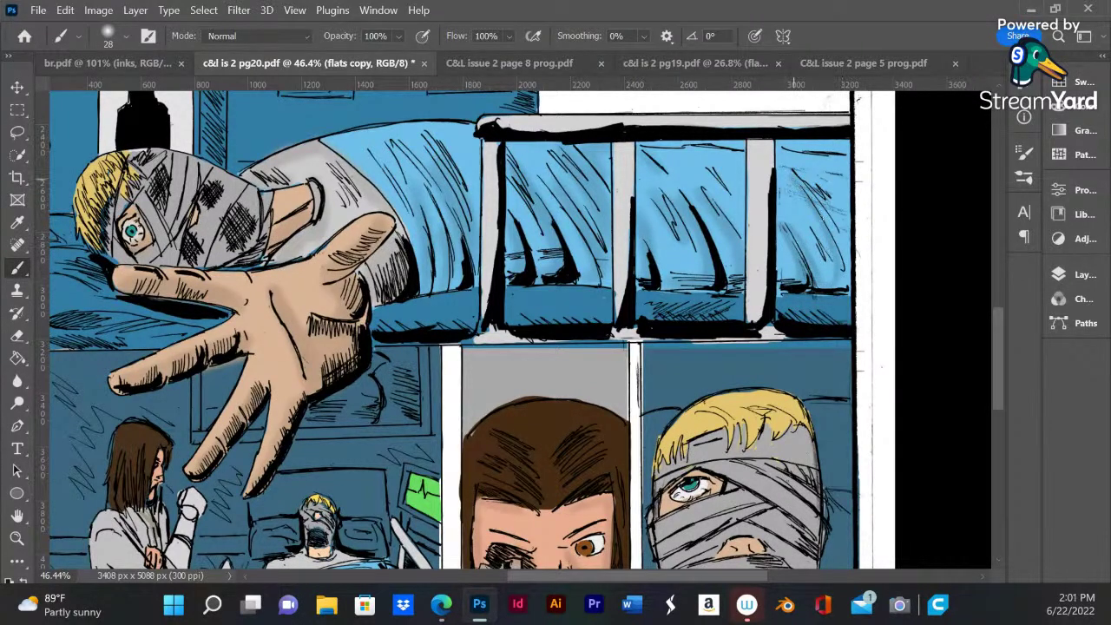
{"action": "left_click_drag", "start_coordinate": [851, 269], "coordinate": [838, 225]}
{"action": "mouse_move", "coordinate": [841, 229]}
{"action": "left_mouse_down"}
{"action": "mouse_move", "coordinate": [807, 182]}
{"action": "mouse_move", "coordinate": [827, 200]}
{"action": "left_mouse_up"}
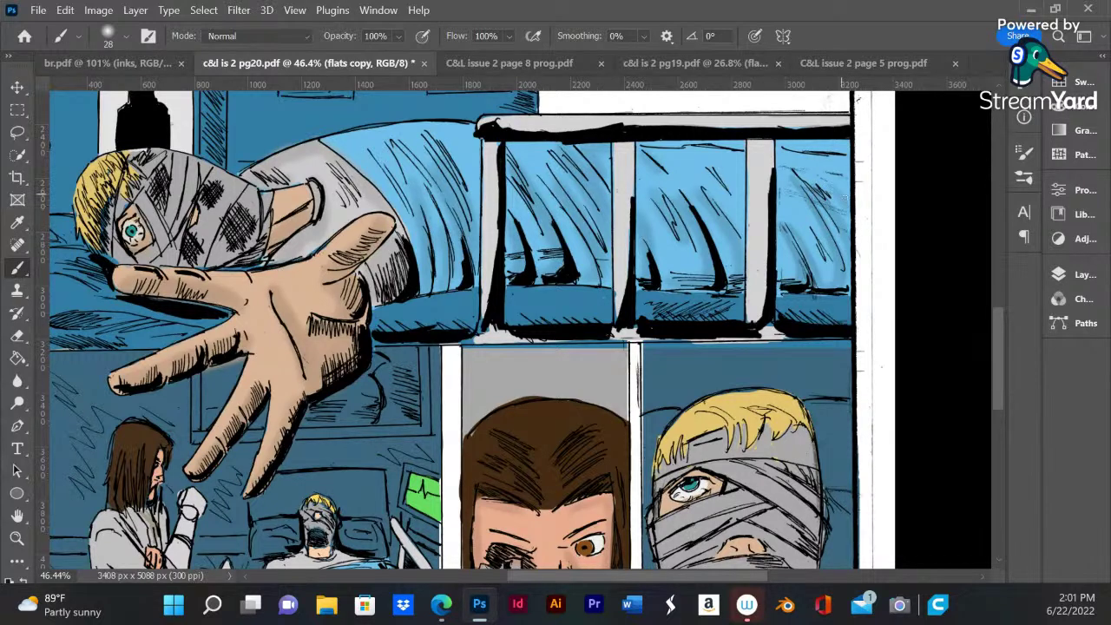
- Shade along the blanket's upper edge in the last two rail openings and beside the patient's shoulder
{"action": "mouse_move", "coordinate": [656, 151]}
{"action": "left_mouse_down"}
{"action": "mouse_move", "coordinate": [705, 174]}
{"action": "mouse_move", "coordinate": [684, 163]}
{"action": "mouse_move", "coordinate": [711, 177]}
{"action": "mouse_move", "coordinate": [673, 169]}
{"action": "mouse_move", "coordinate": [720, 187]}
{"action": "left_mouse_up"}
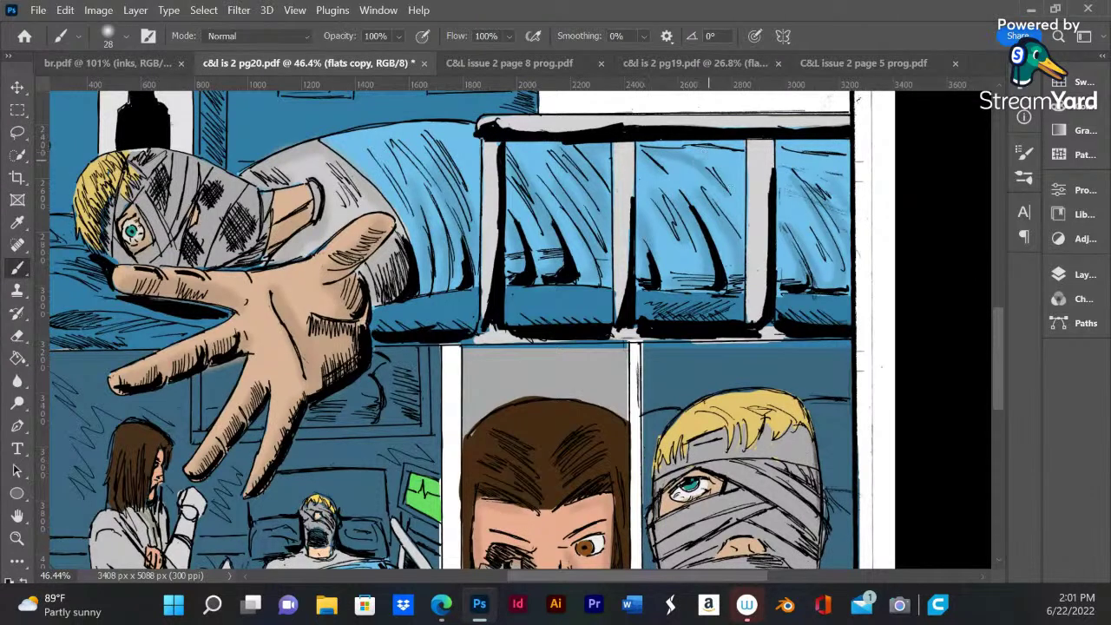
{"action": "left_click_drag", "start_coordinate": [717, 157], "coordinate": [739, 151]}
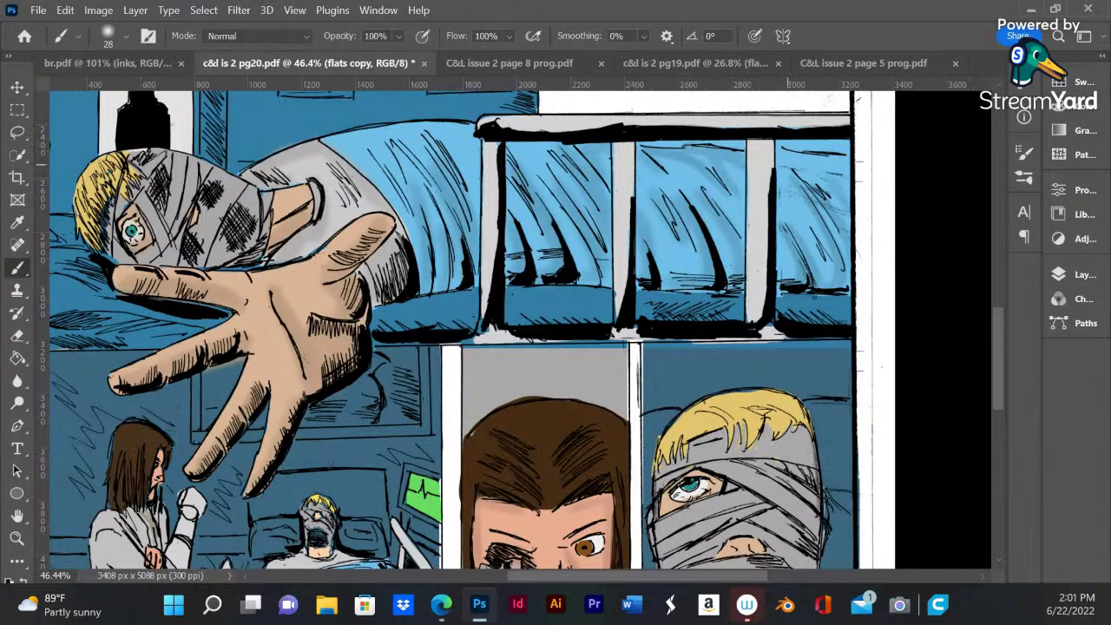
{"action": "left_click_drag", "start_coordinate": [833, 163], "coordinate": [787, 148]}
{"action": "left_click_drag", "start_coordinate": [332, 131], "coordinate": [419, 128]}
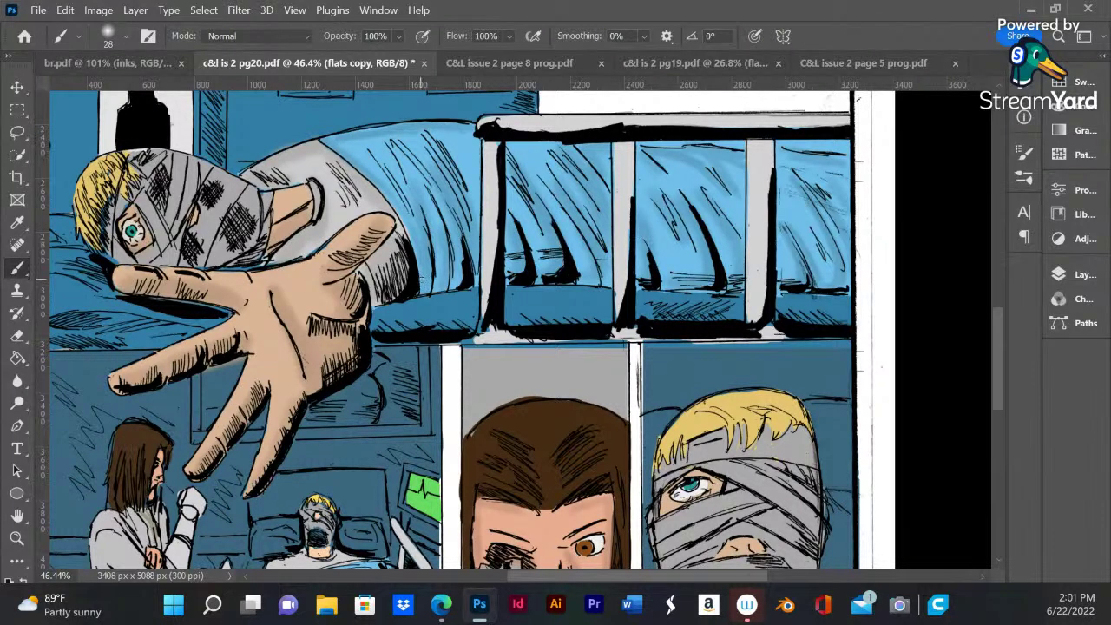
- With the Hard Round Pressure Size brush at 28 px, shade the blanket folds on the monitor side in the lower hospital-bed panel
{"action": "scroll", "coordinate": [421, 279], "scroll_direction": "down", "scroll_amount": 5, "text": "alt"}
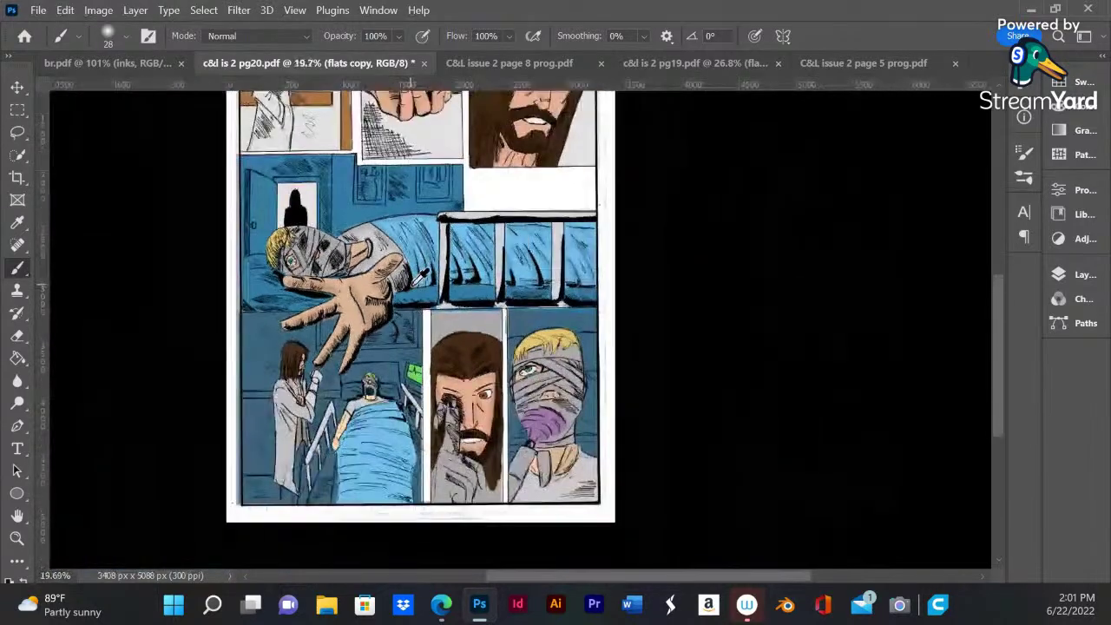
{"action": "scroll", "coordinate": [370, 424], "scroll_direction": "up", "scroll_amount": 4, "text": "alt"}
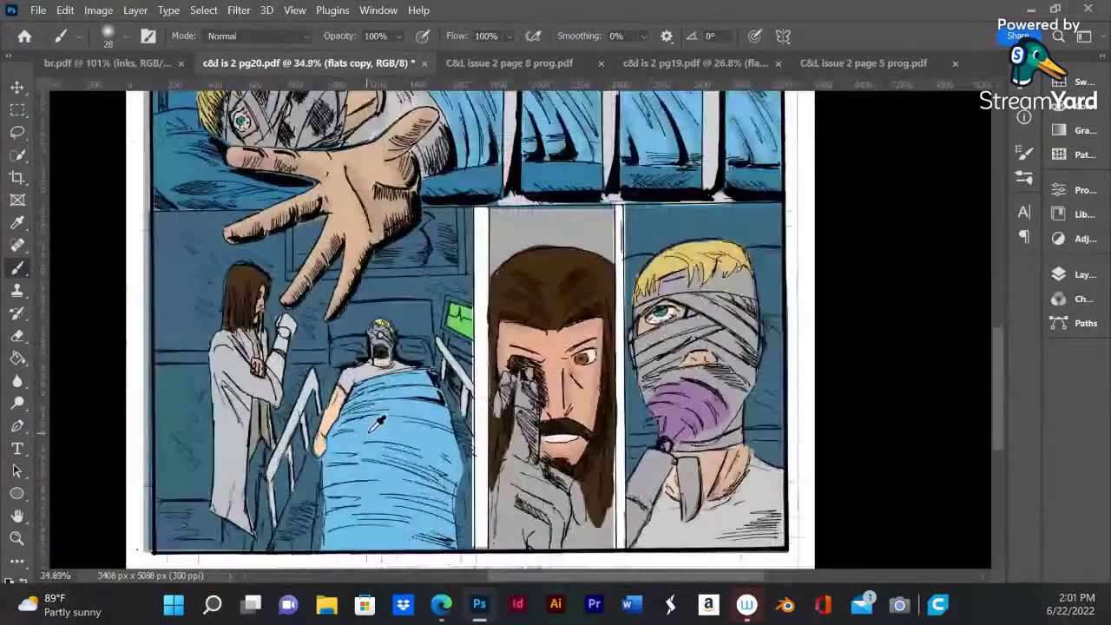
{"action": "scroll", "coordinate": [450, 335], "scroll_direction": "up", "scroll_amount": 3, "text": "alt"}
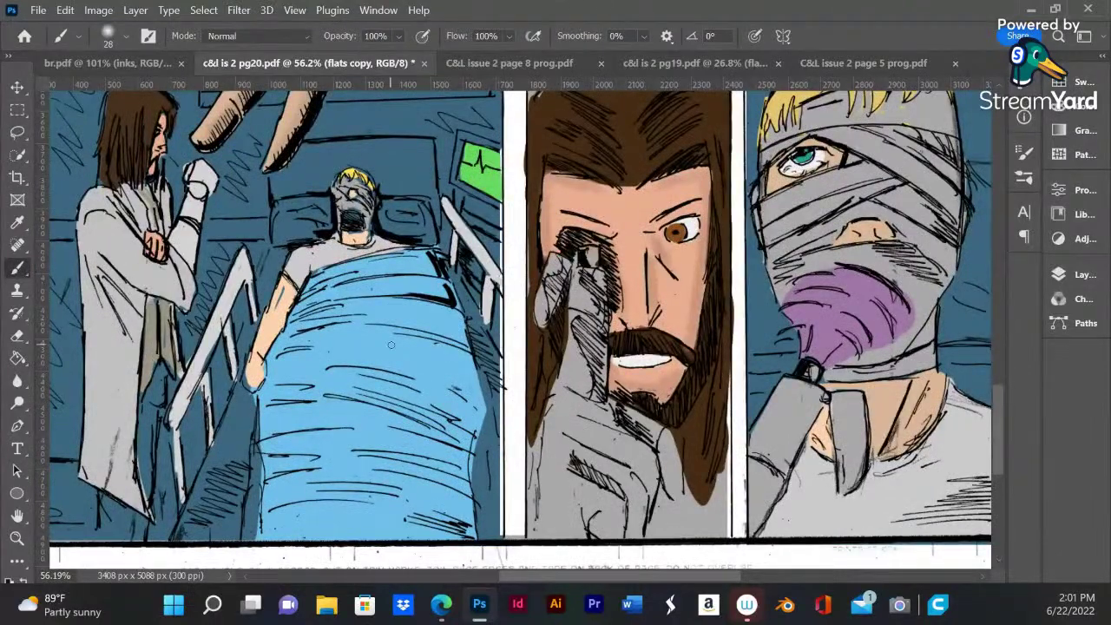
{"action": "right_click", "coordinate": [401, 413]}
{"action": "left_click", "coordinate": [458, 417]}
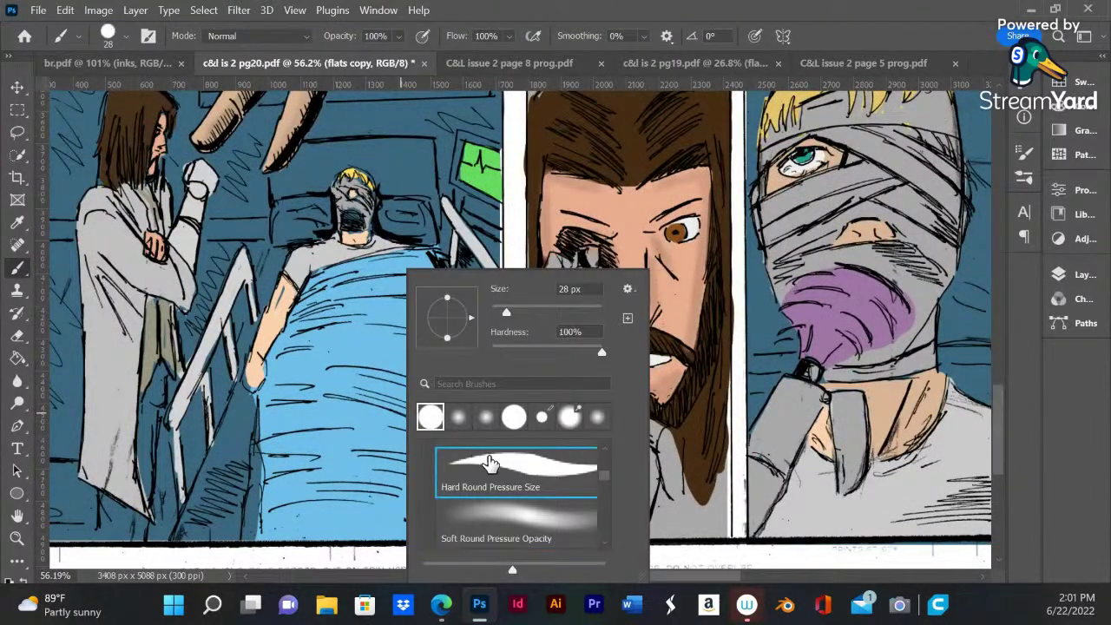
{"action": "key", "text": "Return"}
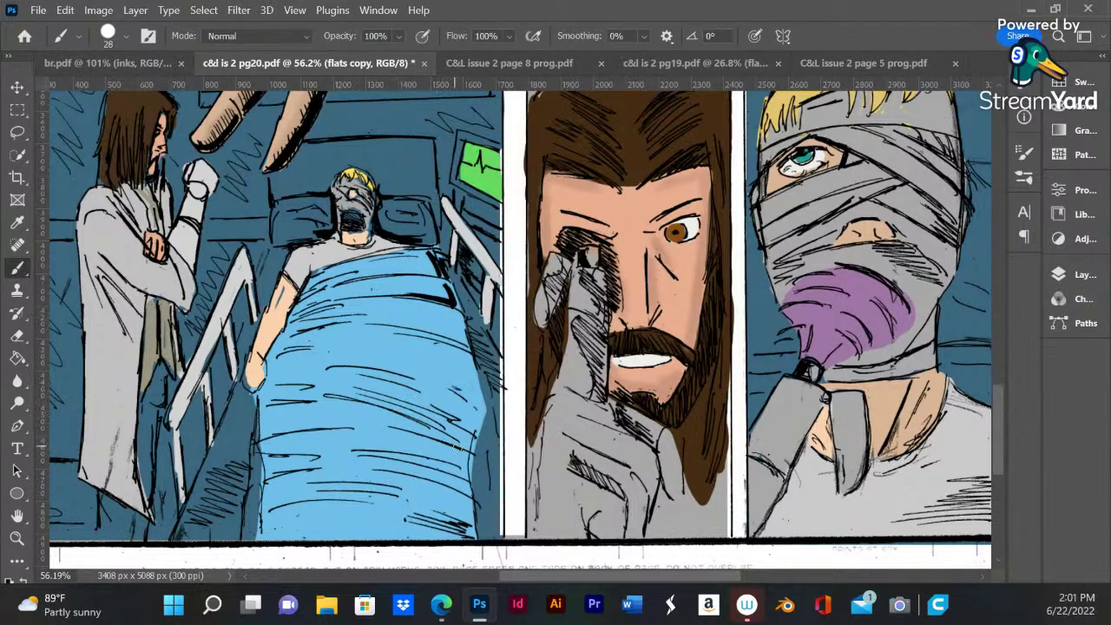
{"action": "mouse_move", "coordinate": [456, 445]}
{"action": "left_mouse_down"}
{"action": "mouse_move", "coordinate": [372, 390]}
{"action": "mouse_move", "coordinate": [466, 444]}
{"action": "mouse_move", "coordinate": [480, 413]}
{"action": "mouse_move", "coordinate": [434, 369]}
{"action": "mouse_move", "coordinate": [473, 399]}
{"action": "mouse_move", "coordinate": [408, 359]}
{"action": "mouse_move", "coordinate": [439, 375]}
{"action": "mouse_move", "coordinate": [408, 361]}
{"action": "left_mouse_up"}
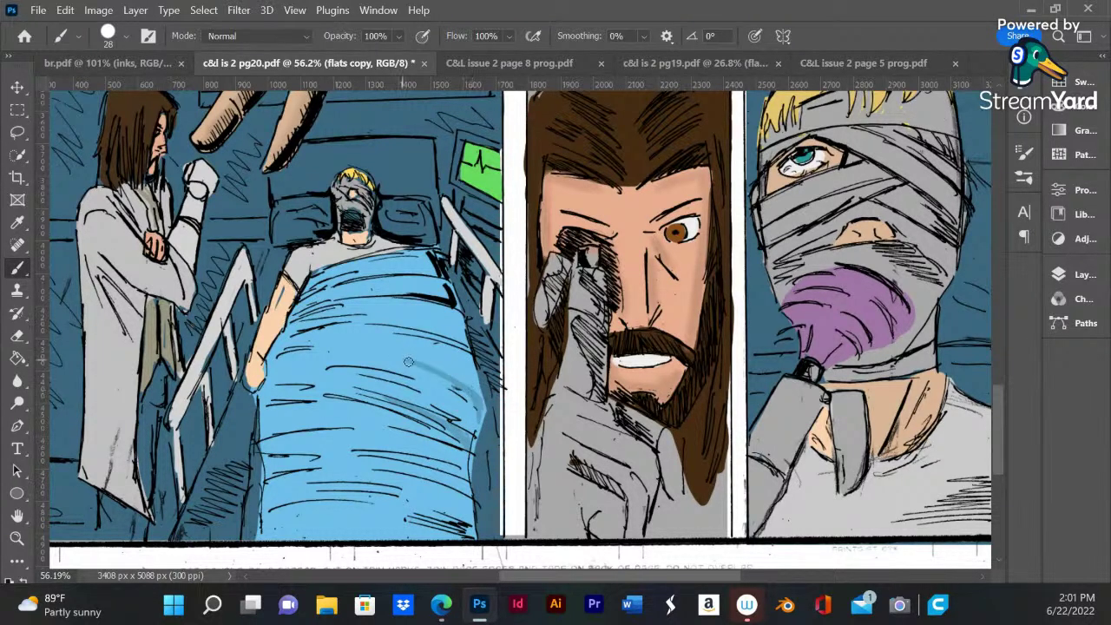
{"action": "mouse_move", "coordinate": [479, 398]}
{"action": "left_mouse_down"}
{"action": "mouse_move", "coordinate": [432, 328]}
{"action": "mouse_move", "coordinate": [456, 361]}
{"action": "mouse_move", "coordinate": [467, 356]}
{"action": "mouse_move", "coordinate": [400, 336]}
{"action": "left_mouse_up"}
{"action": "left_click_drag", "start_coordinate": [464, 351], "coordinate": [392, 332]}
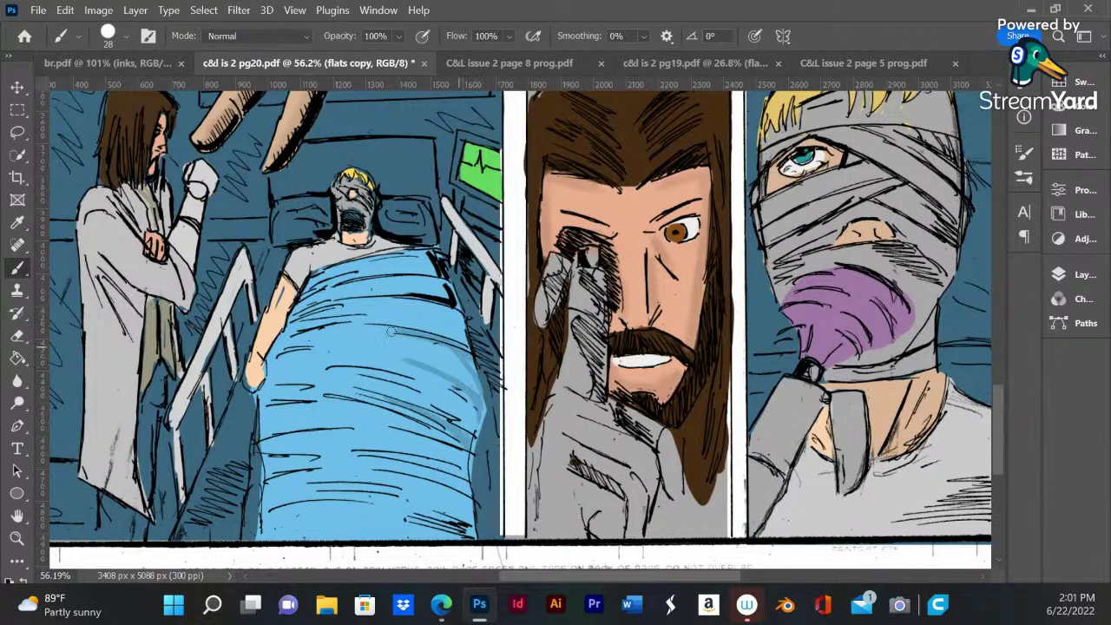
{"action": "mouse_move", "coordinate": [471, 340]}
{"action": "left_mouse_down"}
{"action": "mouse_move", "coordinate": [450, 312]}
{"action": "mouse_move", "coordinate": [467, 332]}
{"action": "mouse_move", "coordinate": [411, 301]}
{"action": "mouse_move", "coordinate": [392, 304]}
{"action": "mouse_move", "coordinate": [415, 301]}
{"action": "mouse_move", "coordinate": [363, 300]}
{"action": "left_mouse_up"}
{"action": "mouse_move", "coordinate": [449, 302]}
{"action": "left_mouse_down"}
{"action": "mouse_move", "coordinate": [427, 282]}
{"action": "mouse_move", "coordinate": [438, 285]}
{"action": "mouse_move", "coordinate": [373, 283]}
{"action": "left_mouse_up"}
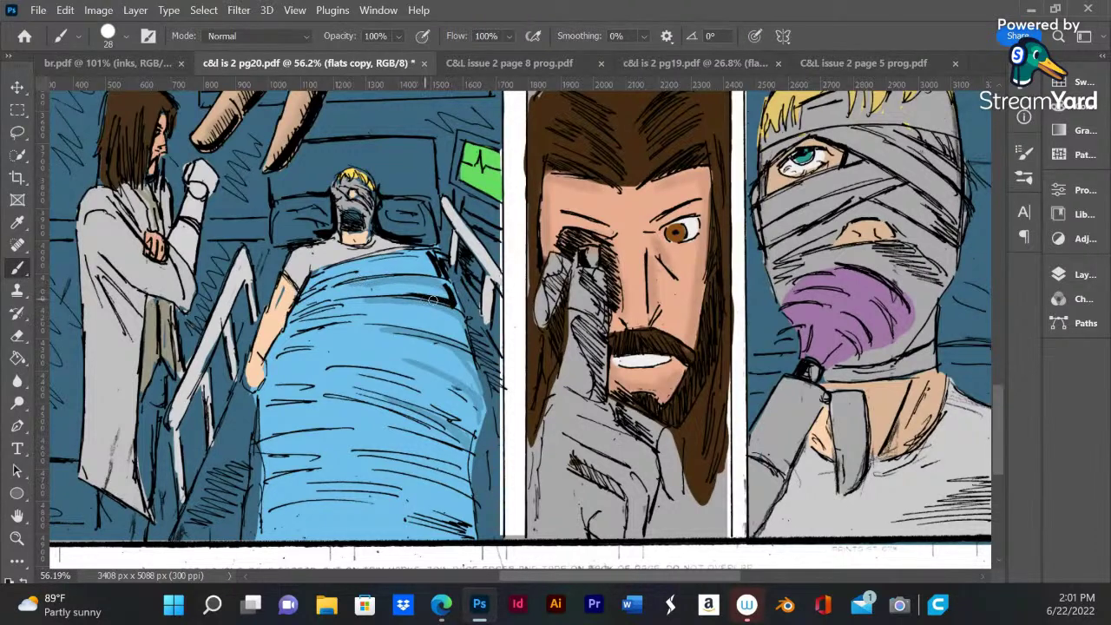
{"action": "left_click_drag", "start_coordinate": [445, 278], "coordinate": [400, 266]}
- Shade down both long side edges of the blanket in the lower hospital-bed panel with the darker blue
{"action": "left_click_drag", "start_coordinate": [306, 288], "coordinate": [273, 352]}
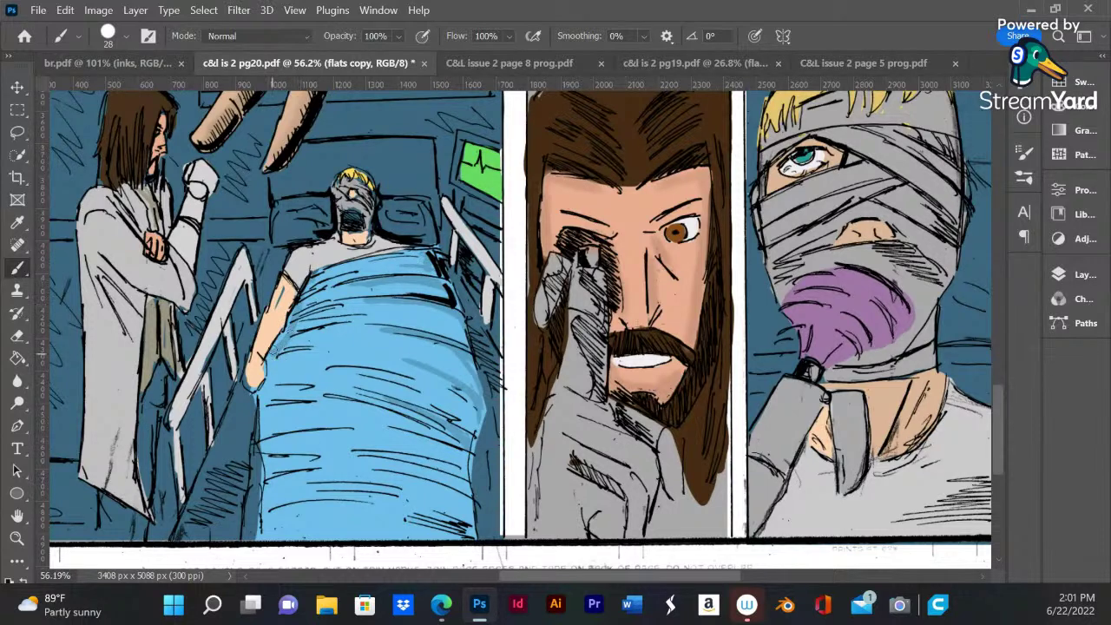
{"action": "mouse_move", "coordinate": [316, 274]}
{"action": "left_mouse_down"}
{"action": "mouse_move", "coordinate": [265, 404]}
{"action": "mouse_move", "coordinate": [252, 536]}
{"action": "mouse_move", "coordinate": [259, 469]}
{"action": "mouse_move", "coordinate": [255, 479]}
{"action": "left_mouse_up"}
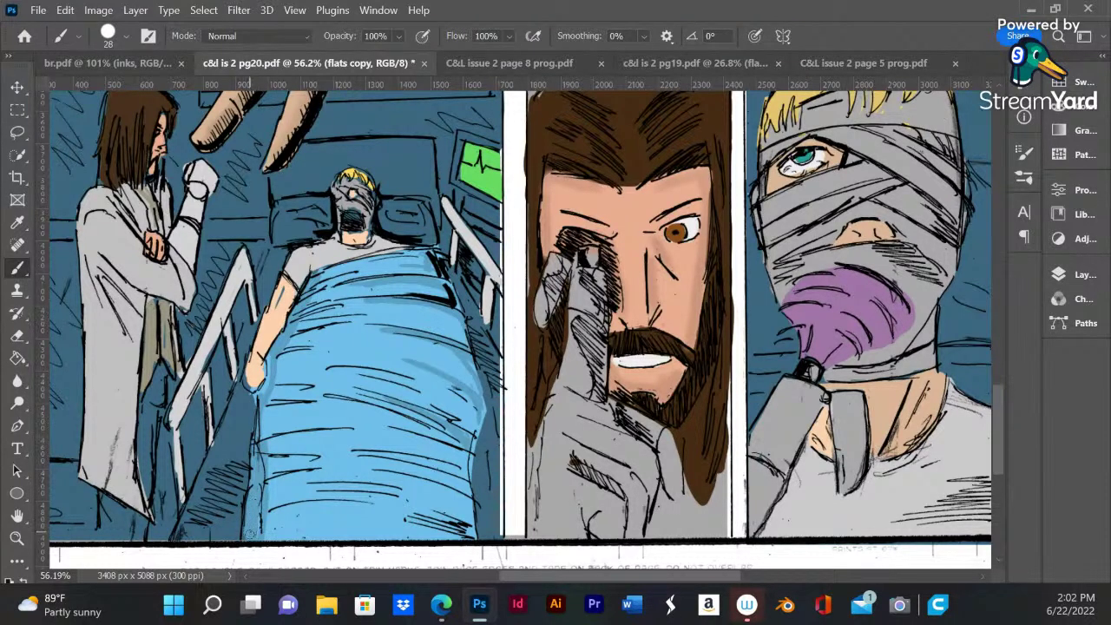
{"action": "left_click_drag", "start_coordinate": [269, 386], "coordinate": [263, 423]}
{"action": "mouse_move", "coordinate": [451, 531]}
{"action": "left_mouse_down"}
{"action": "mouse_move", "coordinate": [464, 499]}
{"action": "mouse_move", "coordinate": [465, 431]}
{"action": "left_mouse_up"}
{"action": "mouse_move", "coordinate": [462, 511]}
{"action": "left_mouse_down"}
{"action": "mouse_move", "coordinate": [465, 479]}
{"action": "mouse_move", "coordinate": [458, 537]}
{"action": "mouse_move", "coordinate": [473, 388]}
{"action": "mouse_move", "coordinate": [475, 415]}
{"action": "mouse_move", "coordinate": [466, 425]}
{"action": "mouse_move", "coordinate": [462, 326]}
{"action": "left_mouse_up"}
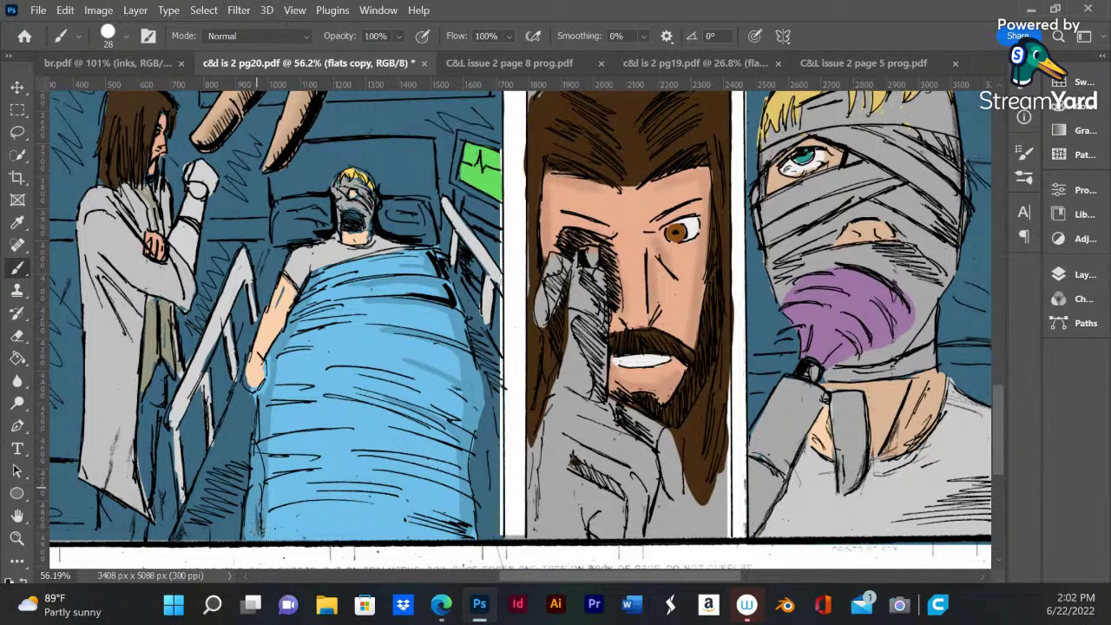
- Shade the blanket's foot edge and central folds in the lower hospital-bed panel, switching to a soft round brush at 28 px
{"action": "left_click_drag", "start_coordinate": [270, 536], "coordinate": [288, 532]}
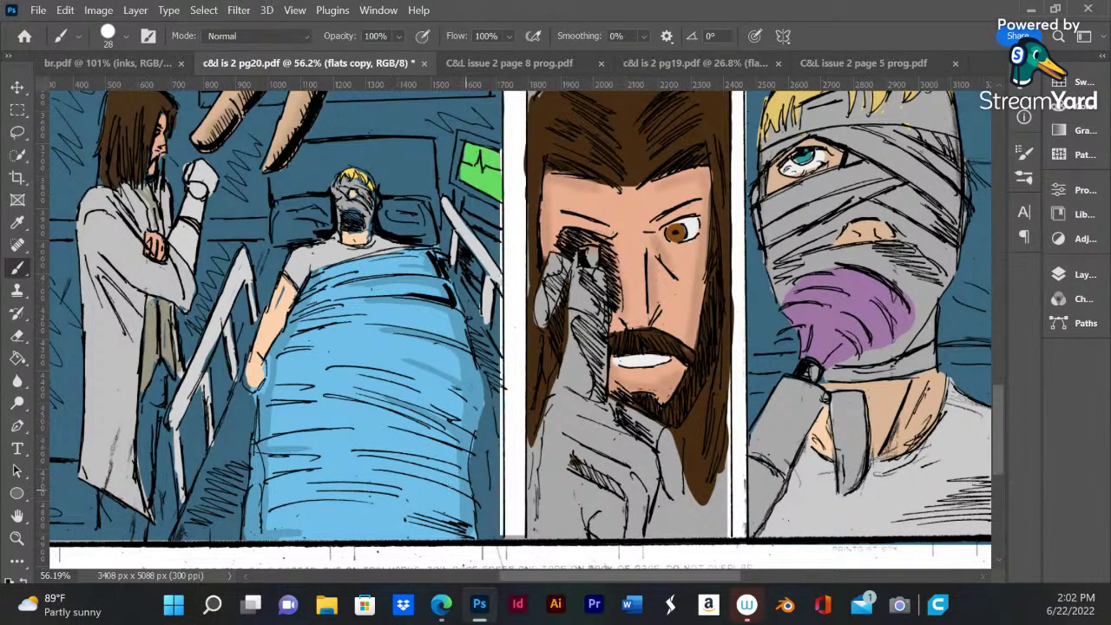
{"action": "mouse_move", "coordinate": [460, 477]}
{"action": "left_mouse_down"}
{"action": "mouse_move", "coordinate": [381, 471]}
{"action": "mouse_move", "coordinate": [456, 468]}
{"action": "mouse_move", "coordinate": [374, 451]}
{"action": "mouse_move", "coordinate": [444, 436]}
{"action": "mouse_move", "coordinate": [265, 435]}
{"action": "mouse_move", "coordinate": [341, 425]}
{"action": "mouse_move", "coordinate": [266, 398]}
{"action": "mouse_move", "coordinate": [297, 396]}
{"action": "mouse_move", "coordinate": [251, 379]}
{"action": "mouse_move", "coordinate": [430, 373]}
{"action": "mouse_move", "coordinate": [452, 405]}
{"action": "mouse_move", "coordinate": [384, 377]}
{"action": "mouse_move", "coordinate": [453, 400]}
{"action": "mouse_move", "coordinate": [346, 367]}
{"action": "left_mouse_up"}
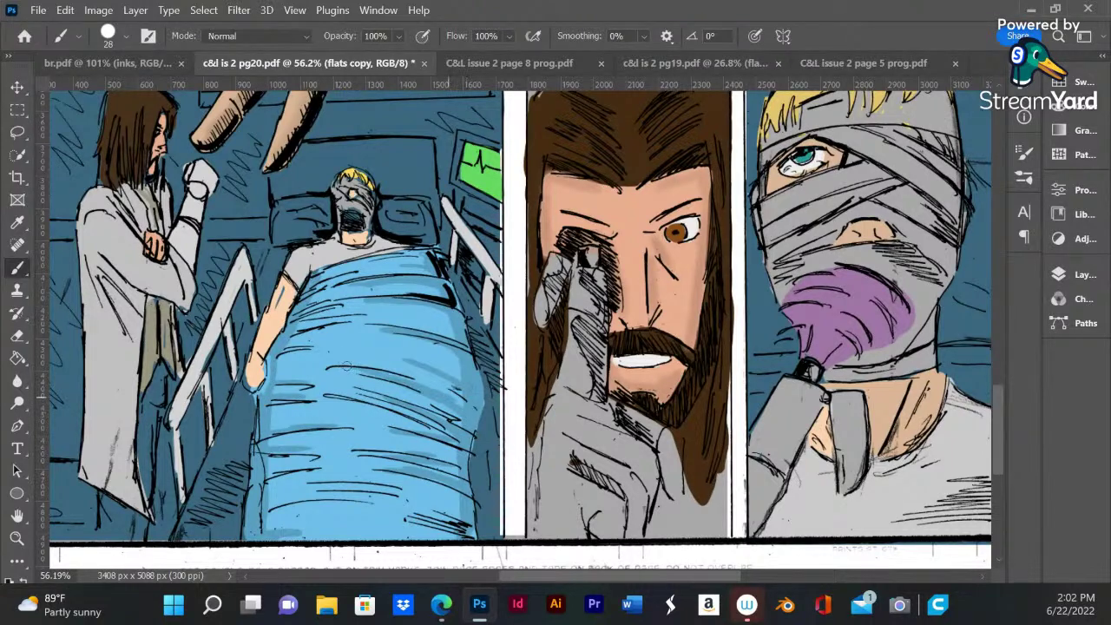
{"action": "mouse_move", "coordinate": [431, 394]}
{"action": "left_mouse_down"}
{"action": "mouse_move", "coordinate": [358, 361]}
{"action": "mouse_move", "coordinate": [391, 349]}
{"action": "left_mouse_up"}
{"action": "right_click", "coordinate": [350, 353]}
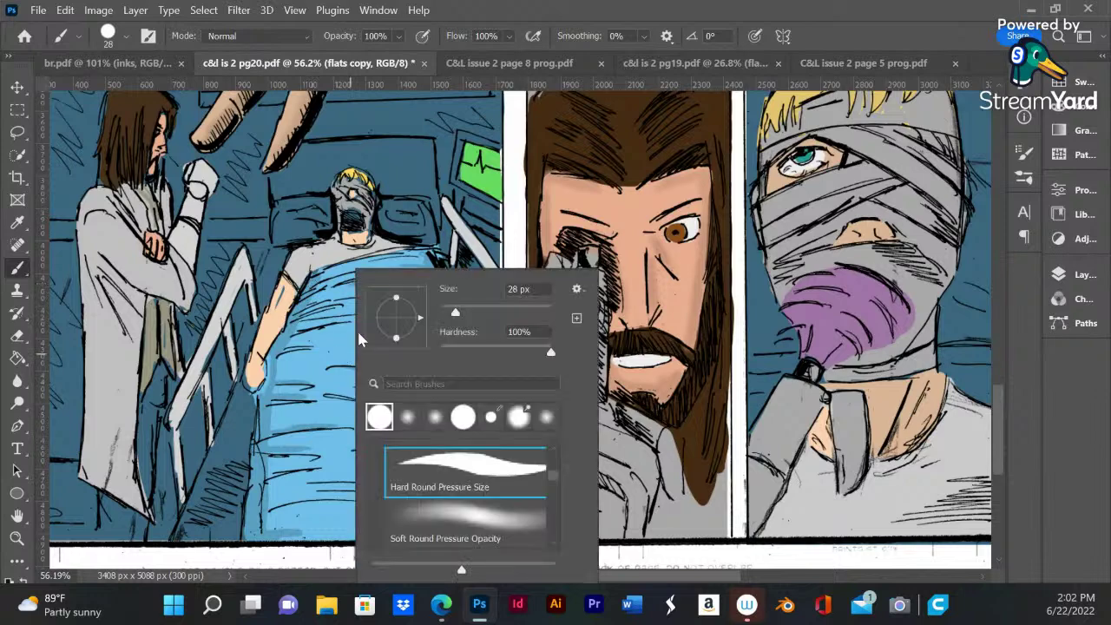
{"action": "left_click", "coordinate": [407, 418]}
{"action": "key", "text": "Return"}
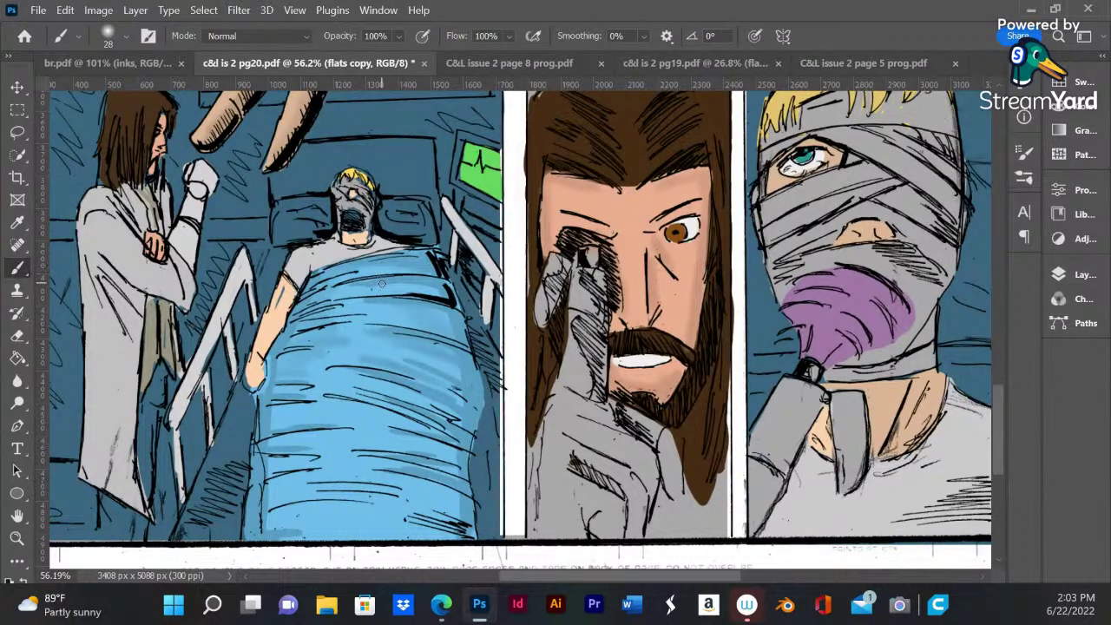
- With the Hard Round Pressure Size brush at 28 px, shade the blanket's upper edge in the last two bed-rail openings
{"action": "scroll", "coordinate": [391, 272], "scroll_direction": "down", "scroll_amount": 3}
{"action": "scroll", "coordinate": [393, 274], "scroll_direction": "up", "scroll_amount": 2}
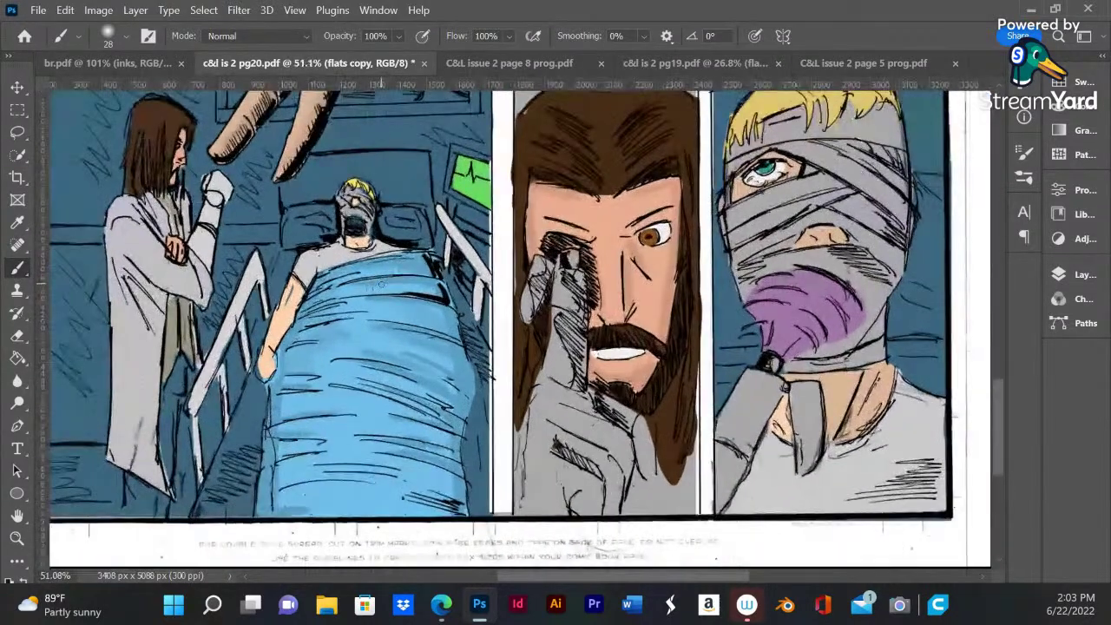
{"action": "scroll", "coordinate": [402, 272], "scroll_direction": "down", "scroll_amount": 4}
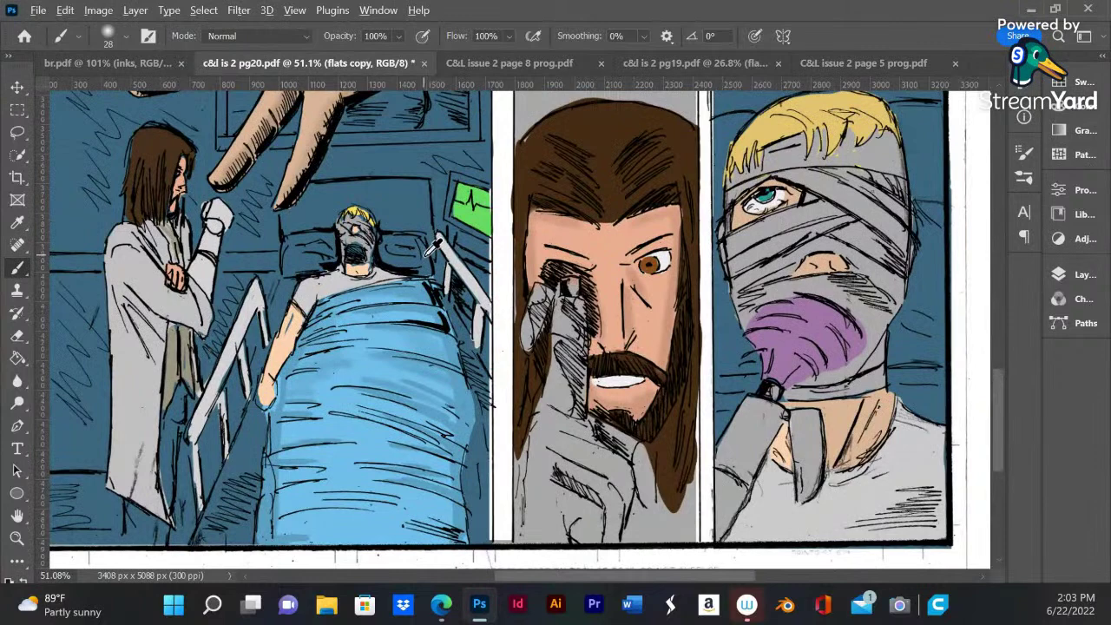
{"action": "scroll", "coordinate": [379, 275], "scroll_direction": "up", "scroll_amount": 5}
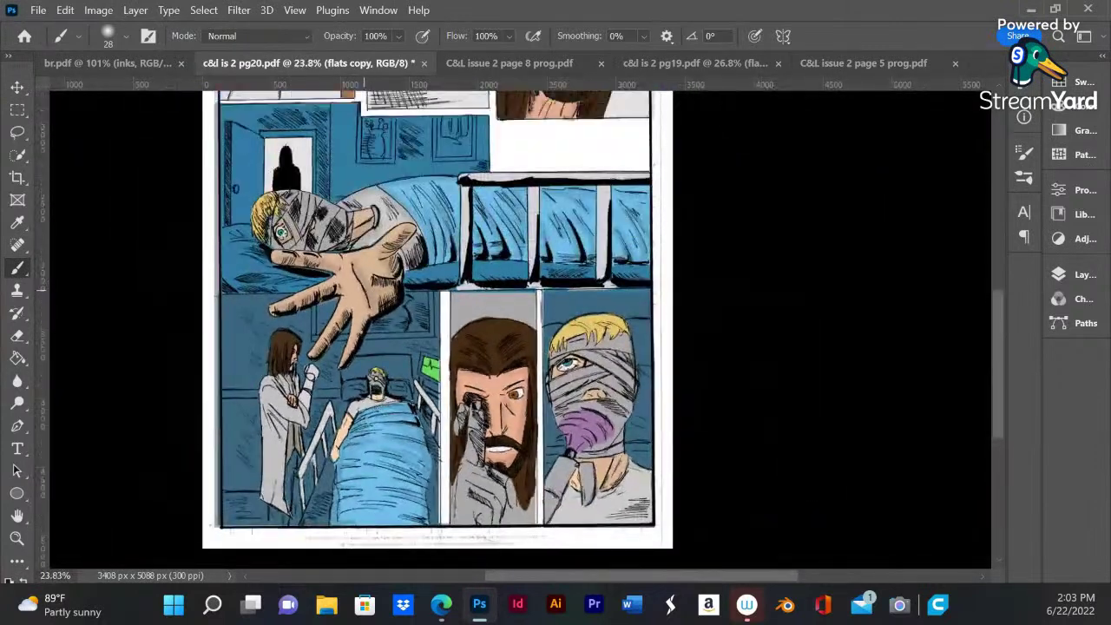
{"action": "scroll", "coordinate": [375, 269], "scroll_direction": "up", "scroll_amount": 2}
{"action": "scroll", "coordinate": [372, 265], "scroll_direction": "up", "scroll_amount": 1}
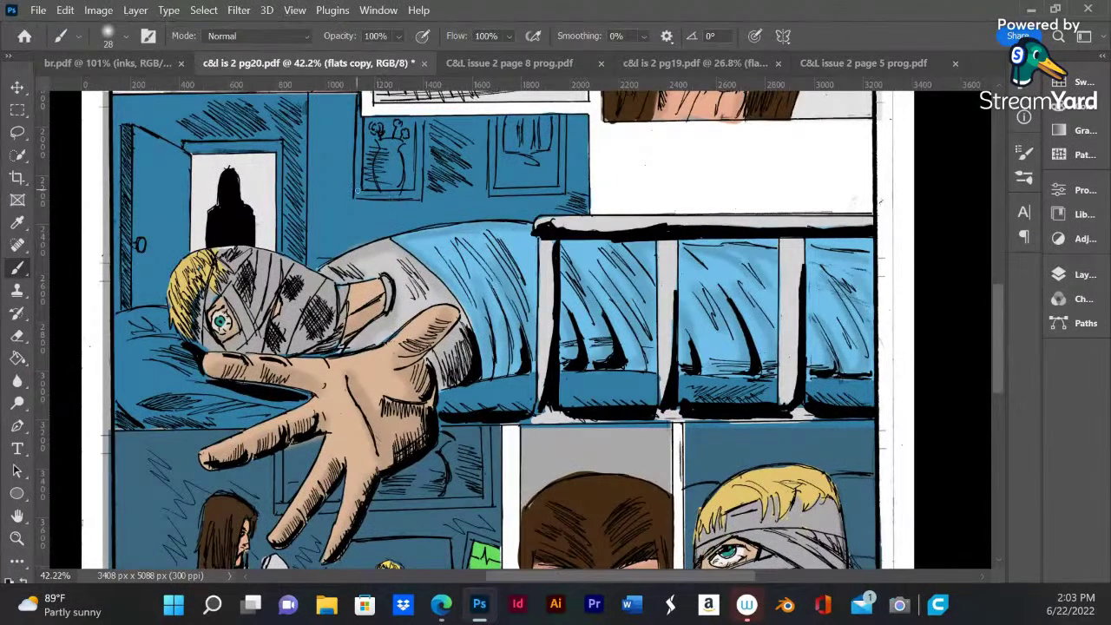
{"action": "right_click", "coordinate": [531, 345]}
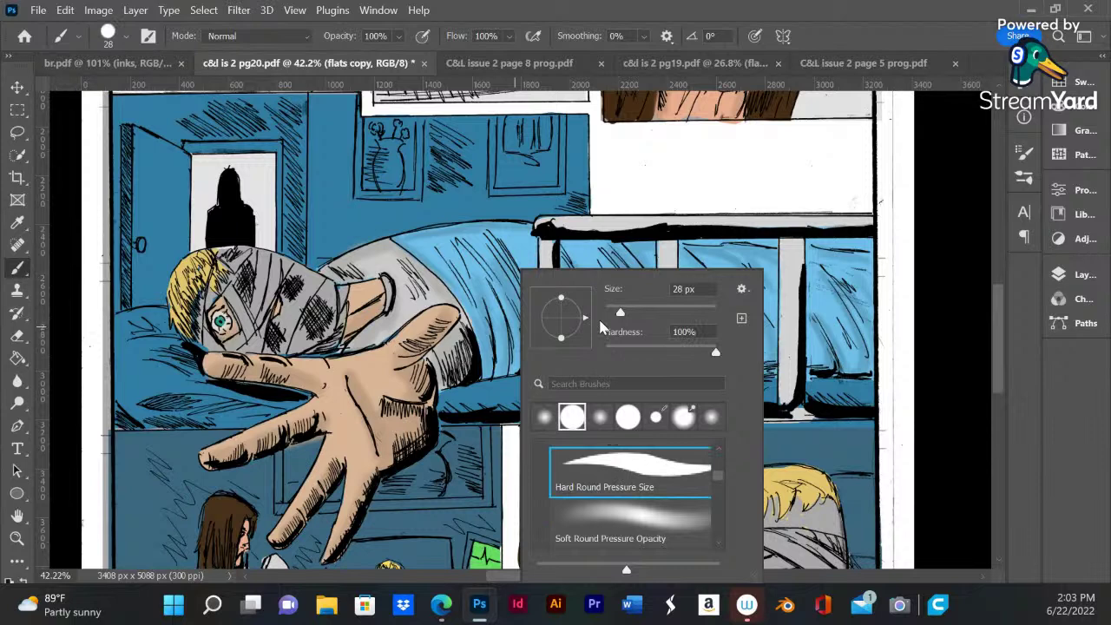
{"action": "key", "text": "Escape"}
{"action": "mouse_move", "coordinate": [685, 242]}
{"action": "left_mouse_down"}
{"action": "mouse_move", "coordinate": [771, 243]}
{"action": "mouse_move", "coordinate": [705, 242]}
{"action": "left_mouse_up"}
{"action": "mouse_move", "coordinate": [809, 241]}
{"action": "left_mouse_down"}
{"action": "mouse_move", "coordinate": [871, 239]}
{"action": "mouse_move", "coordinate": [828, 239]}
{"action": "mouse_move", "coordinate": [852, 251]}
{"action": "mouse_move", "coordinate": [838, 247]}
{"action": "mouse_move", "coordinate": [871, 243]}
{"action": "mouse_move", "coordinate": [807, 240]}
{"action": "left_mouse_up"}
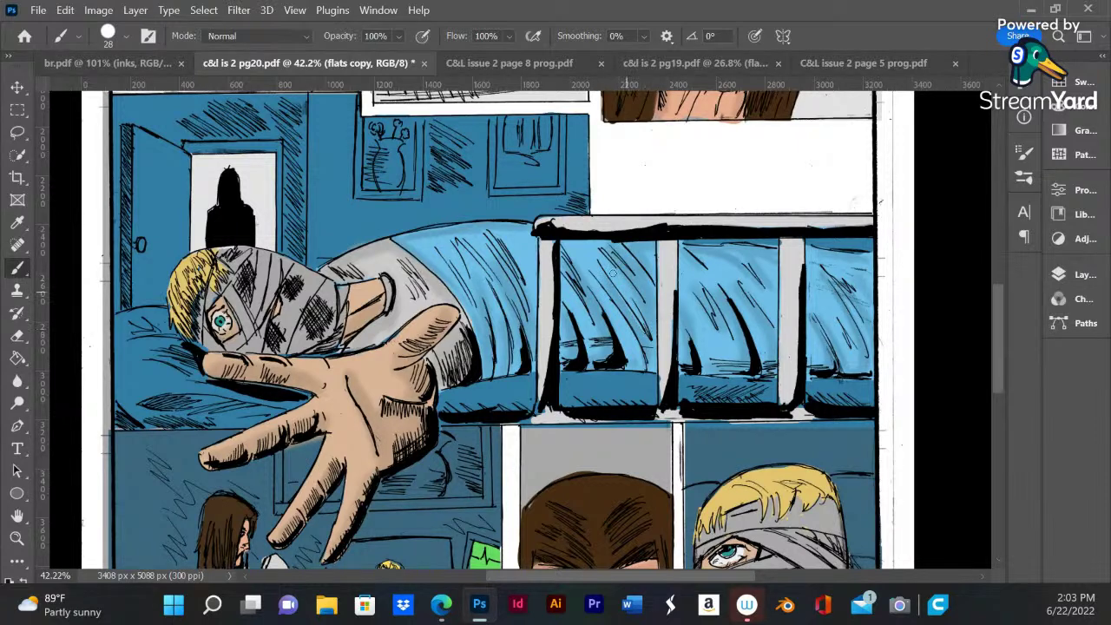
- Shade along the blanket folds in the middle bed-rail opening with the hard 28 px brush
{"action": "right_click", "coordinate": [655, 335]}
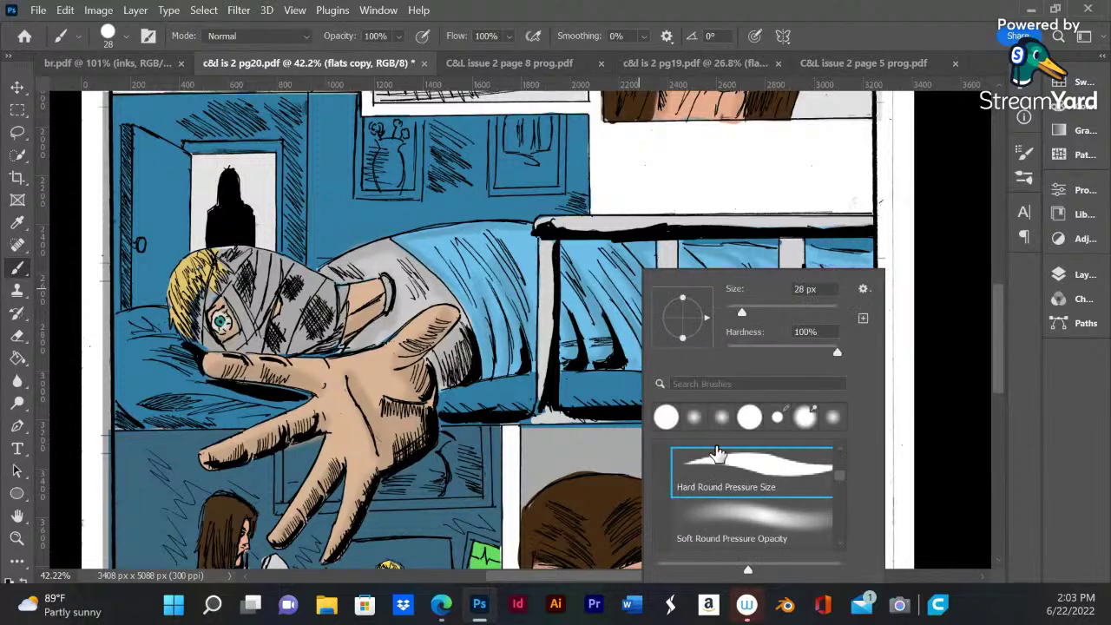
{"action": "left_click", "coordinate": [604, 340]}
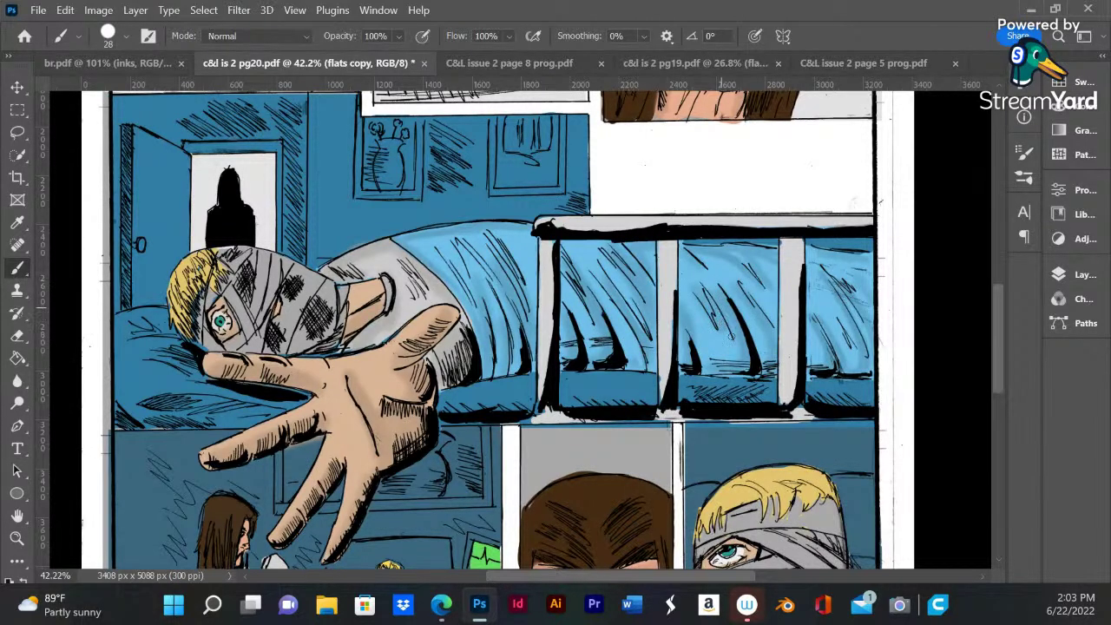
{"action": "left_click_drag", "start_coordinate": [734, 359], "coordinate": [724, 318]}
{"action": "left_click_drag", "start_coordinate": [734, 337], "coordinate": [719, 295]}
{"action": "left_click_drag", "start_coordinate": [767, 359], "coordinate": [751, 307]}
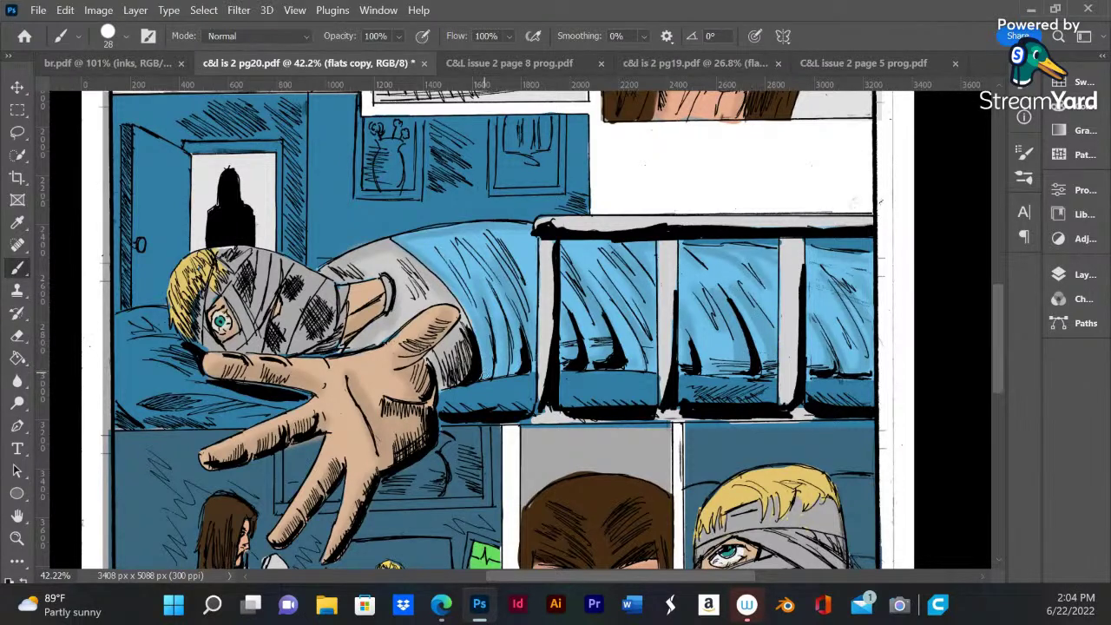
- Shade the long blanket folds between the patient's outstretched hand and the first rail post
{"action": "mouse_move", "coordinate": [481, 364]}
{"action": "left_mouse_down"}
{"action": "mouse_move", "coordinate": [461, 291]}
{"action": "mouse_move", "coordinate": [418, 254]}
{"action": "left_mouse_up"}
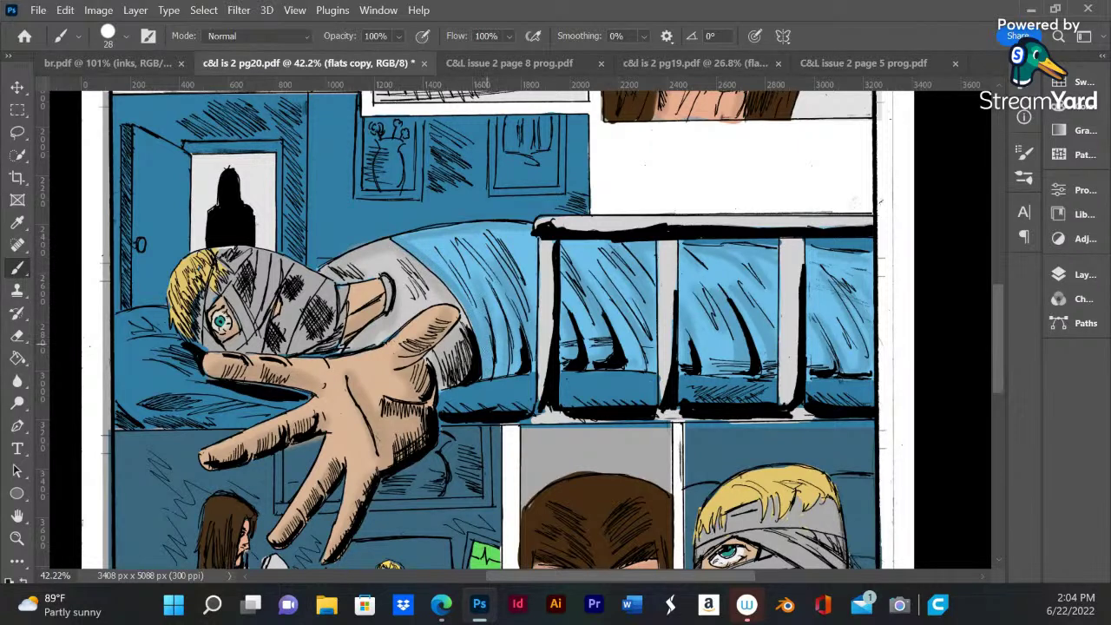
{"action": "left_click_drag", "start_coordinate": [480, 302], "coordinate": [470, 274]}
{"action": "left_click_drag", "start_coordinate": [501, 361], "coordinate": [478, 271]}
{"action": "left_click_drag", "start_coordinate": [518, 372], "coordinate": [512, 341]}
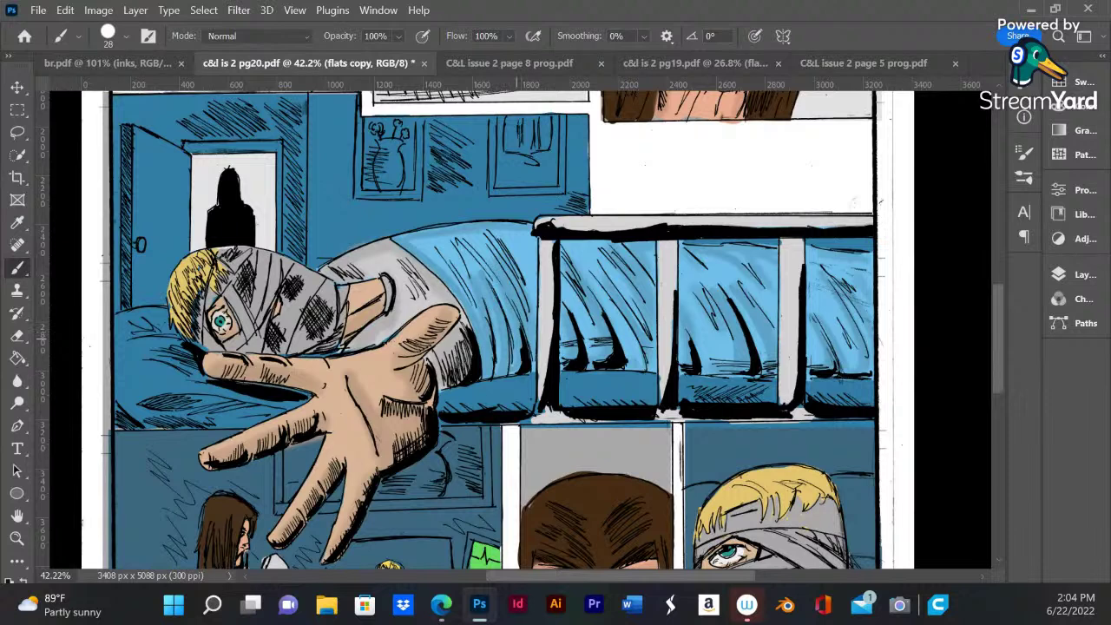
- Shade the folds along the blanket's top beside the patient's shoulder, plus a fold in the last bed-rail opening
{"action": "mouse_move", "coordinate": [458, 276]}
{"action": "left_mouse_down"}
{"action": "mouse_move", "coordinate": [421, 237]}
{"action": "mouse_move", "coordinate": [446, 238]}
{"action": "left_mouse_up"}
{"action": "left_click_drag", "start_coordinate": [479, 272], "coordinate": [442, 236]}
{"action": "mouse_move", "coordinate": [479, 259]}
{"action": "left_mouse_down"}
{"action": "mouse_move", "coordinate": [454, 236]}
{"action": "mouse_move", "coordinate": [469, 231]}
{"action": "left_mouse_up"}
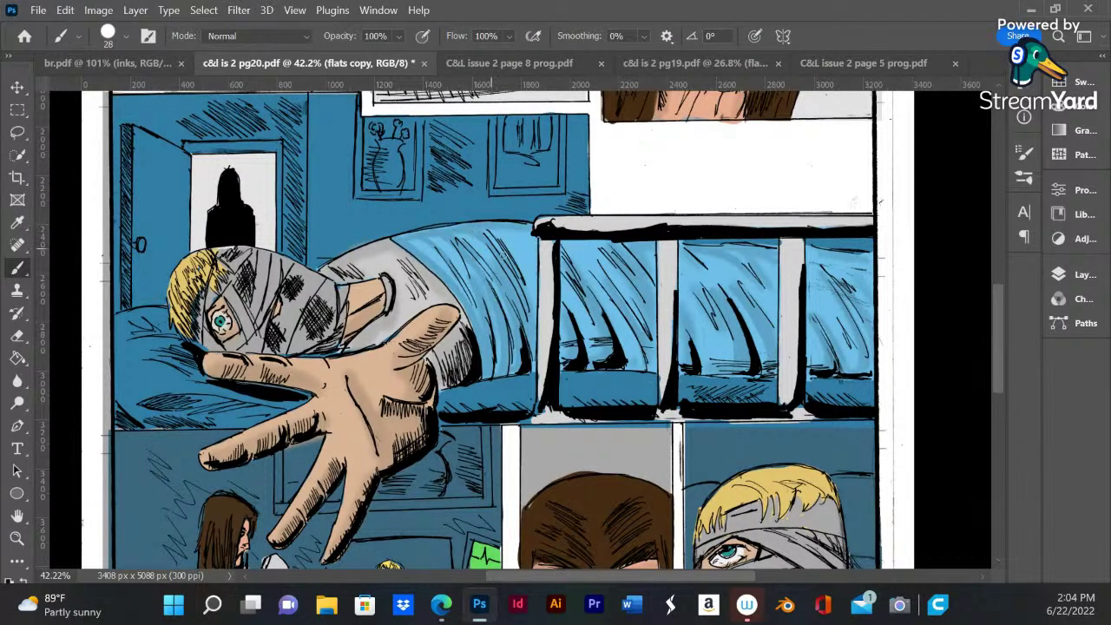
{"action": "left_click_drag", "start_coordinate": [519, 277], "coordinate": [486, 232]}
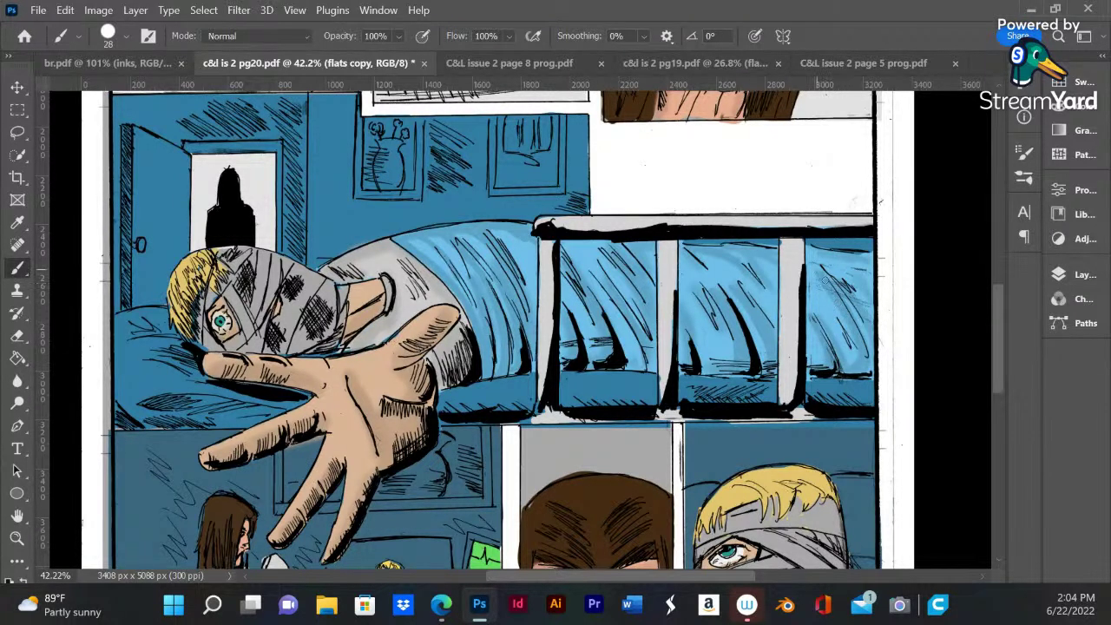
{"action": "left_click_drag", "start_coordinate": [856, 300], "coordinate": [870, 354]}
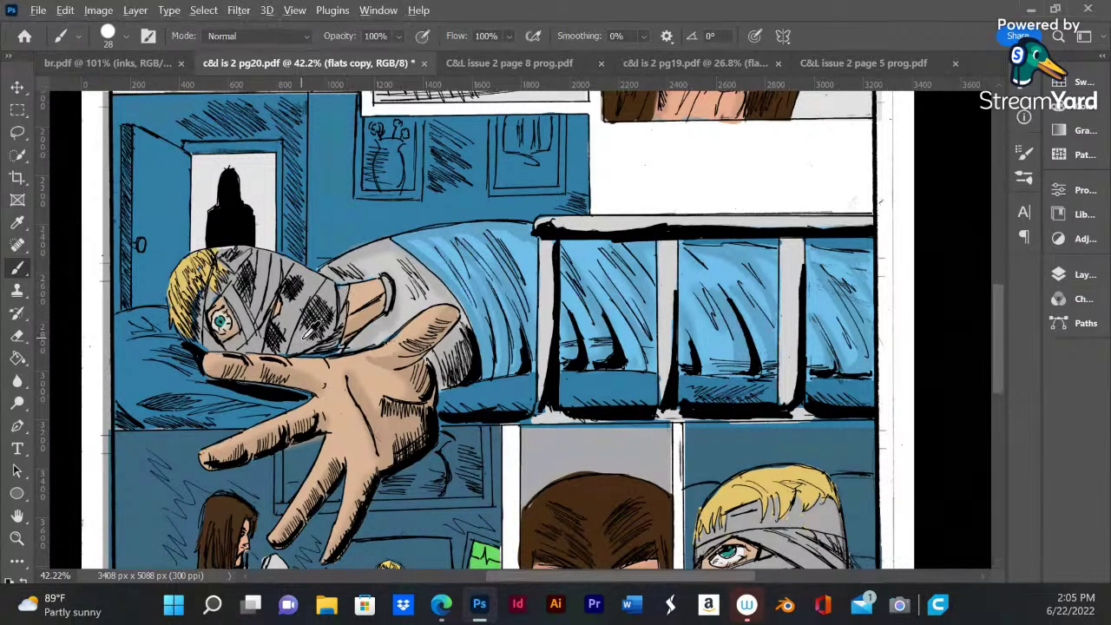
- Choose a darker grey and shade the bandages around the patient's head in the upper bed panel
{"action": "left_click", "coordinate": [1065, 106]}
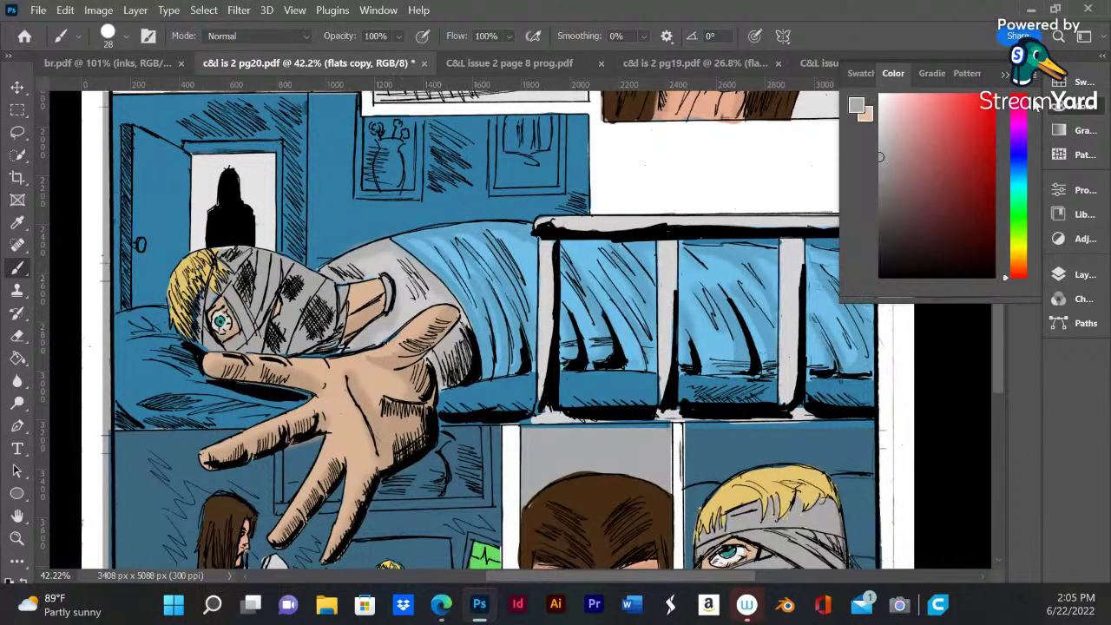
{"action": "left_click_drag", "start_coordinate": [887, 162], "coordinate": [880, 179]}
{"action": "mouse_move", "coordinate": [321, 284]}
{"action": "left_mouse_down"}
{"action": "mouse_move", "coordinate": [245, 247]}
{"action": "mouse_move", "coordinate": [323, 280]}
{"action": "mouse_move", "coordinate": [334, 308]}
{"action": "mouse_move", "coordinate": [291, 267]}
{"action": "mouse_move", "coordinate": [330, 291]}
{"action": "mouse_move", "coordinate": [325, 278]}
{"action": "left_mouse_up"}
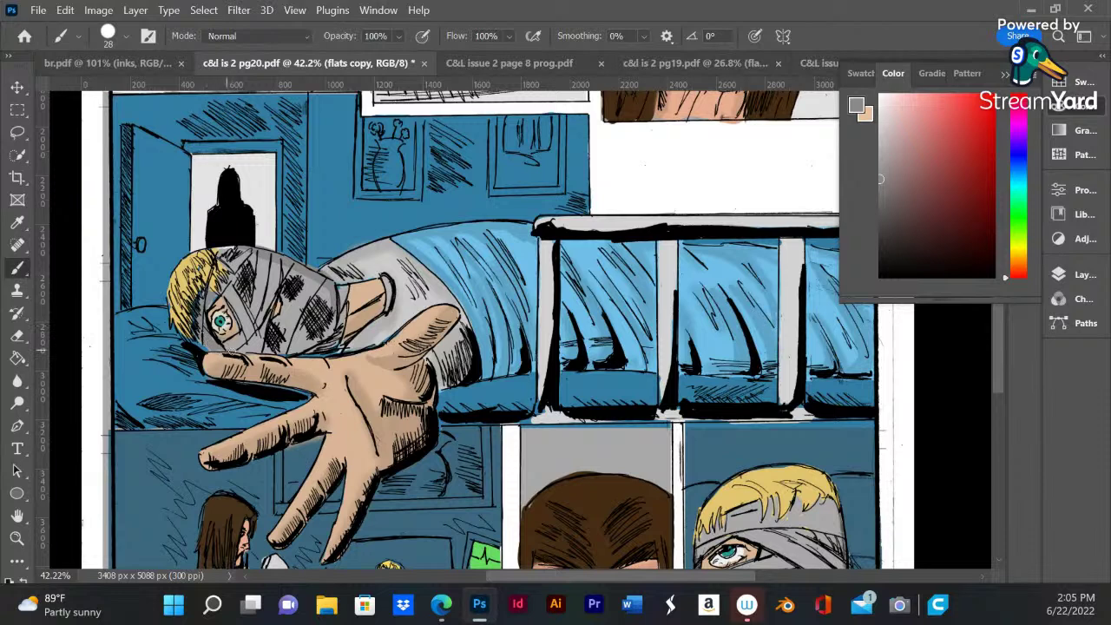
{"action": "mouse_move", "coordinate": [244, 351]}
{"action": "left_mouse_down"}
{"action": "mouse_move", "coordinate": [290, 351]}
{"action": "mouse_move", "coordinate": [338, 327]}
{"action": "mouse_move", "coordinate": [300, 343]}
{"action": "mouse_move", "coordinate": [330, 347]}
{"action": "mouse_move", "coordinate": [343, 295]}
{"action": "left_mouse_up"}
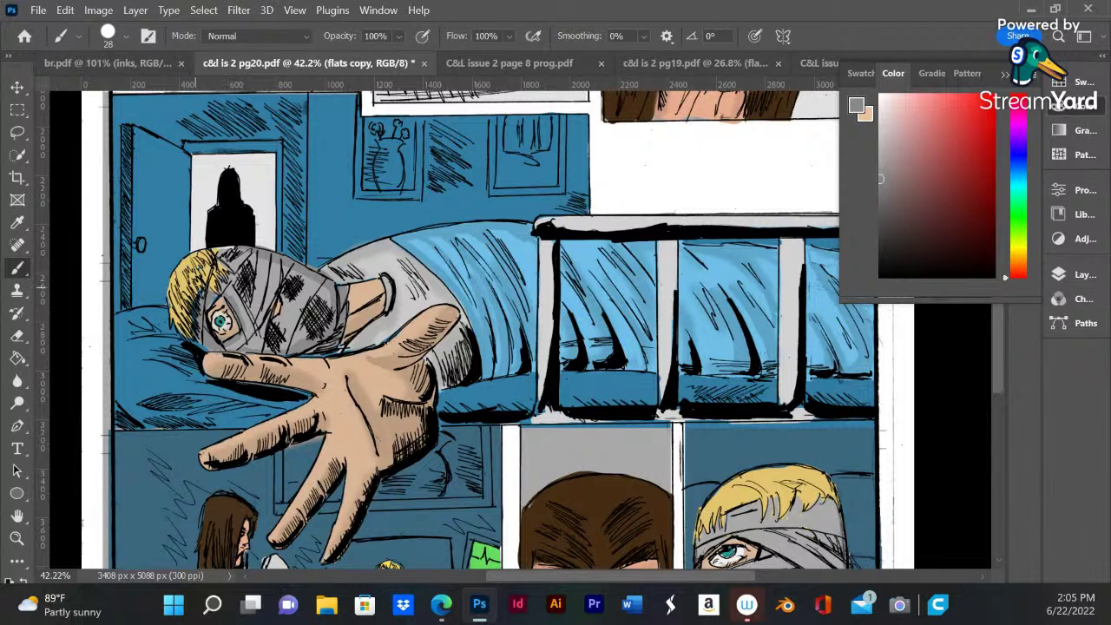
{"action": "left_click_drag", "start_coordinate": [351, 340], "coordinate": [347, 354]}
{"action": "mouse_move", "coordinate": [334, 278]}
{"action": "left_mouse_down"}
{"action": "mouse_move", "coordinate": [356, 280]}
{"action": "mouse_move", "coordinate": [327, 261]}
{"action": "mouse_move", "coordinate": [331, 276]}
{"action": "mouse_move", "coordinate": [388, 295]}
{"action": "mouse_move", "coordinate": [388, 312]}
{"action": "left_mouse_up"}
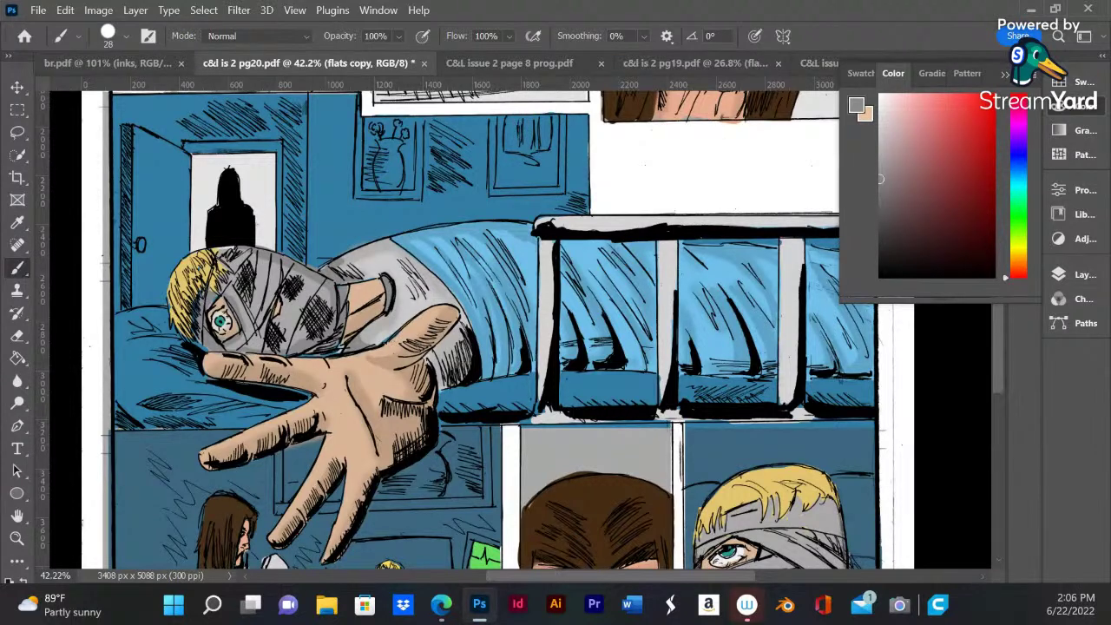
- Draw a rectangular marquee selection around the blue hospital panels on the lower part of the page
{"action": "left_click", "coordinate": [441, 604]}
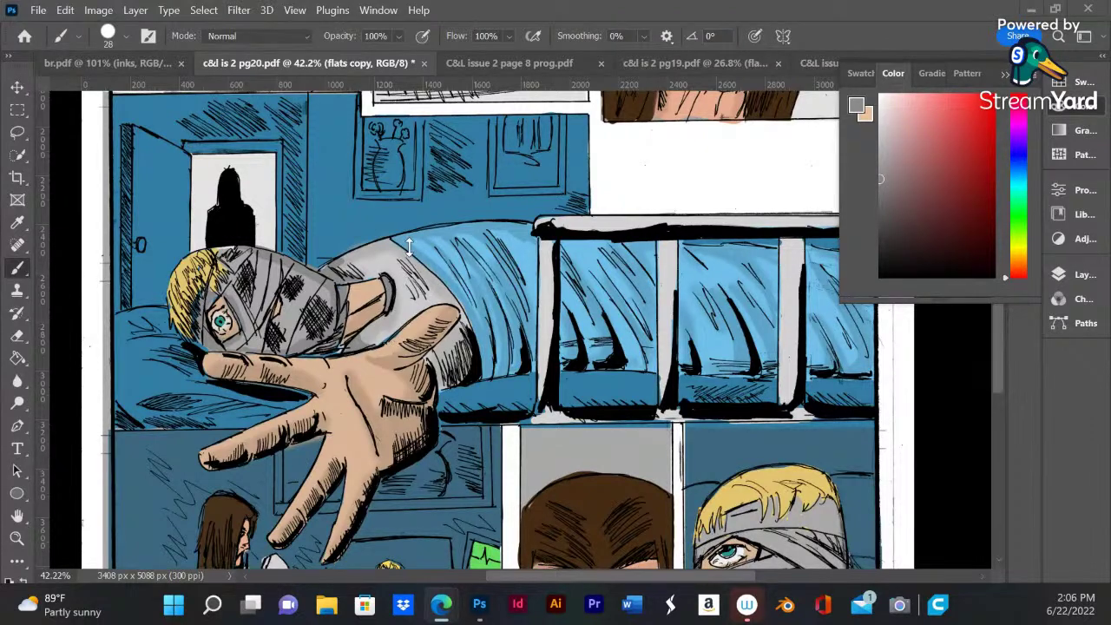
{"action": "scroll", "coordinate": [406, 277], "scroll_direction": "down", "scroll_amount": 5}
{"action": "scroll", "coordinate": [436, 392], "scroll_direction": "up", "scroll_amount": 1}
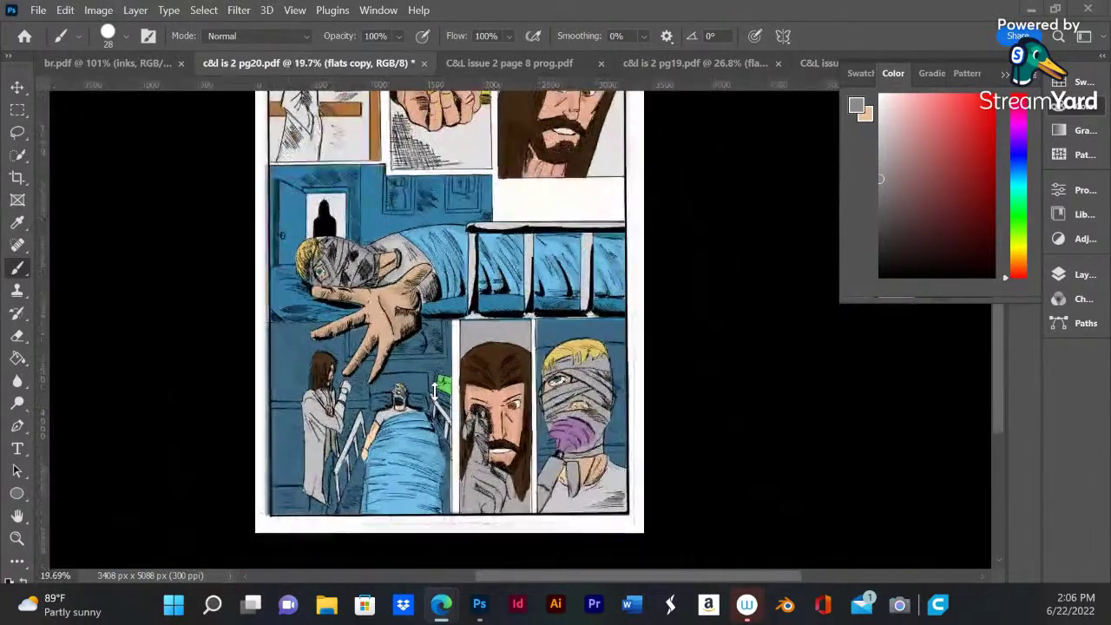
{"action": "scroll", "coordinate": [390, 253], "scroll_direction": "down", "scroll_amount": 1}
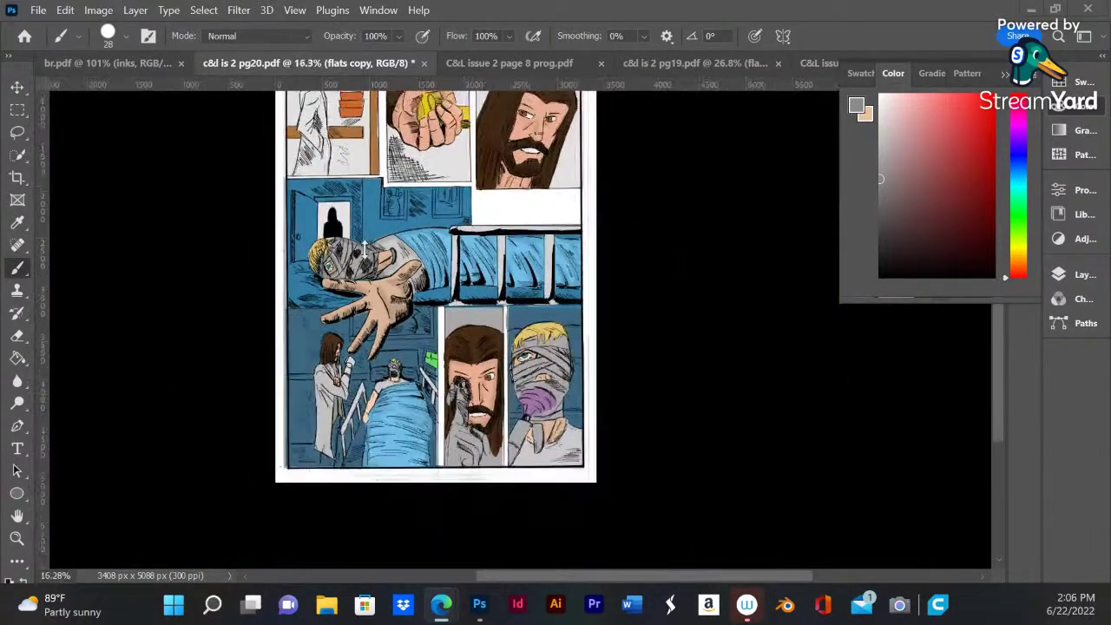
{"action": "scroll", "coordinate": [374, 276], "scroll_direction": "down", "scroll_amount": 1}
{"action": "scroll", "coordinate": [374, 276], "scroll_direction": "up", "scroll_amount": 2}
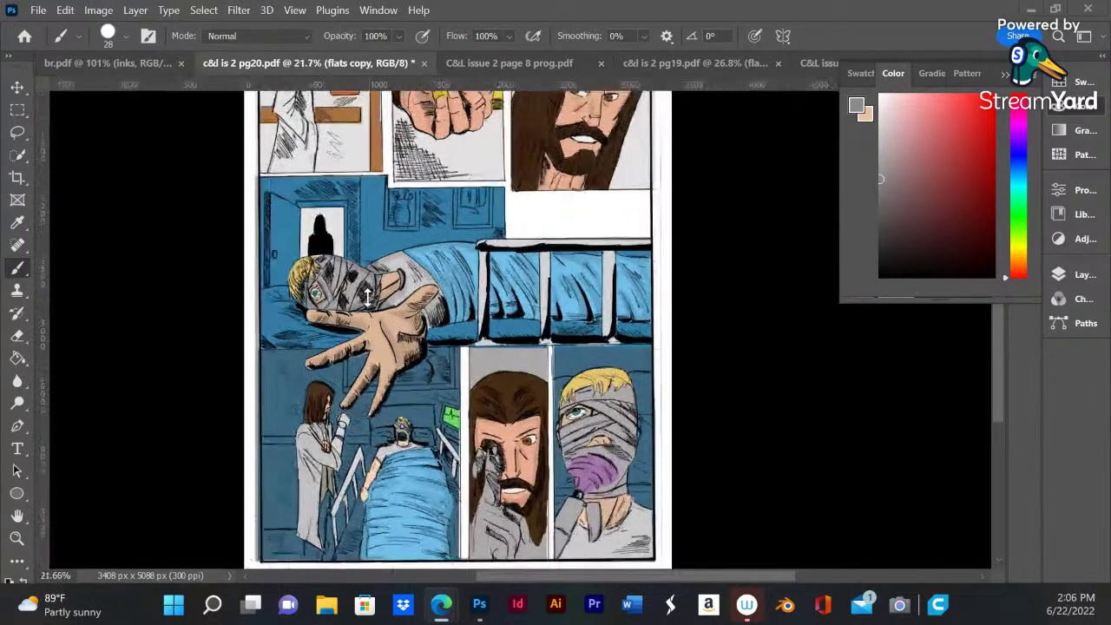
{"action": "left_click", "coordinate": [16, 110]}
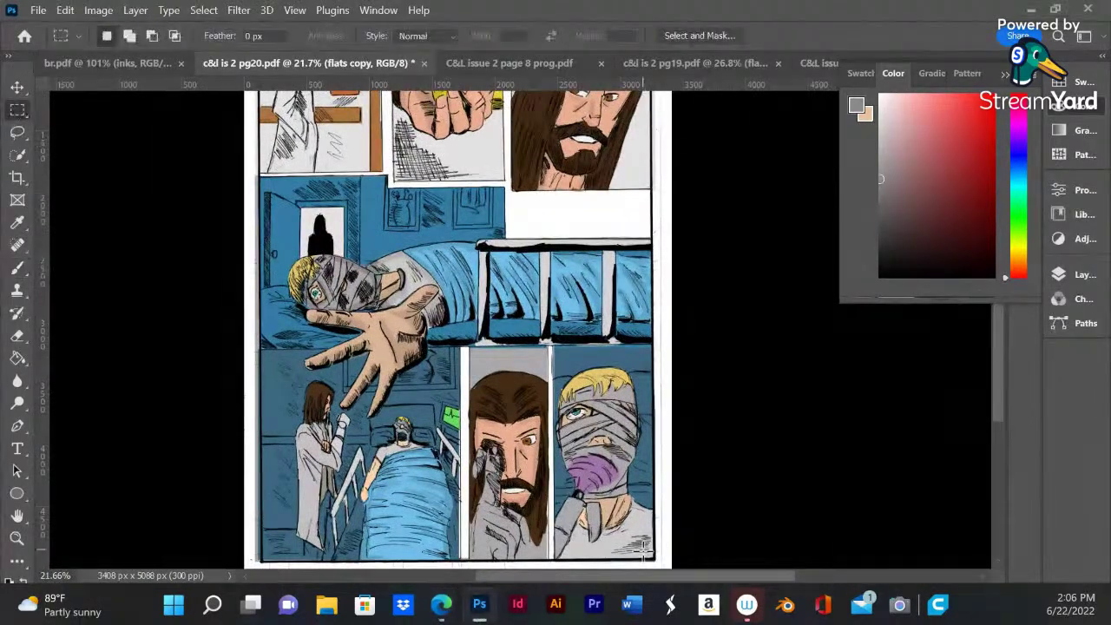
{"action": "left_click_drag", "start_coordinate": [639, 547], "coordinate": [259, 174]}
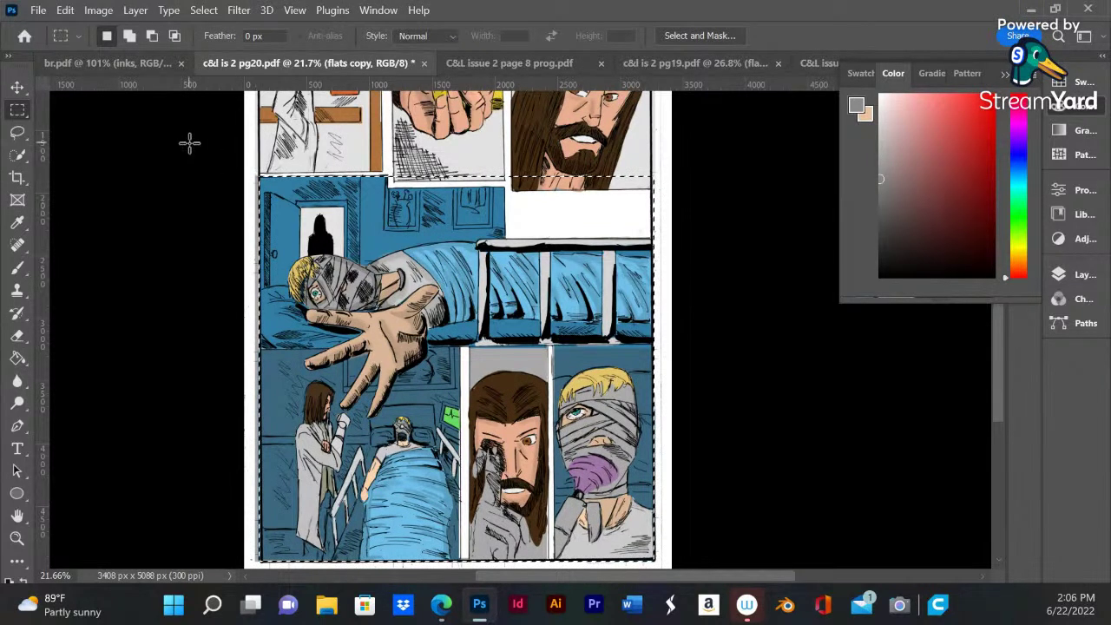
- Subtract the gutter strip, the blank white area and the overlap with the bearded man's panel from the selection
{"action": "key", "text": "alt"}
{"action": "left_click_drag", "start_coordinate": [388, 184], "coordinate": [517, 174]}
{"action": "key", "text": "alt"}
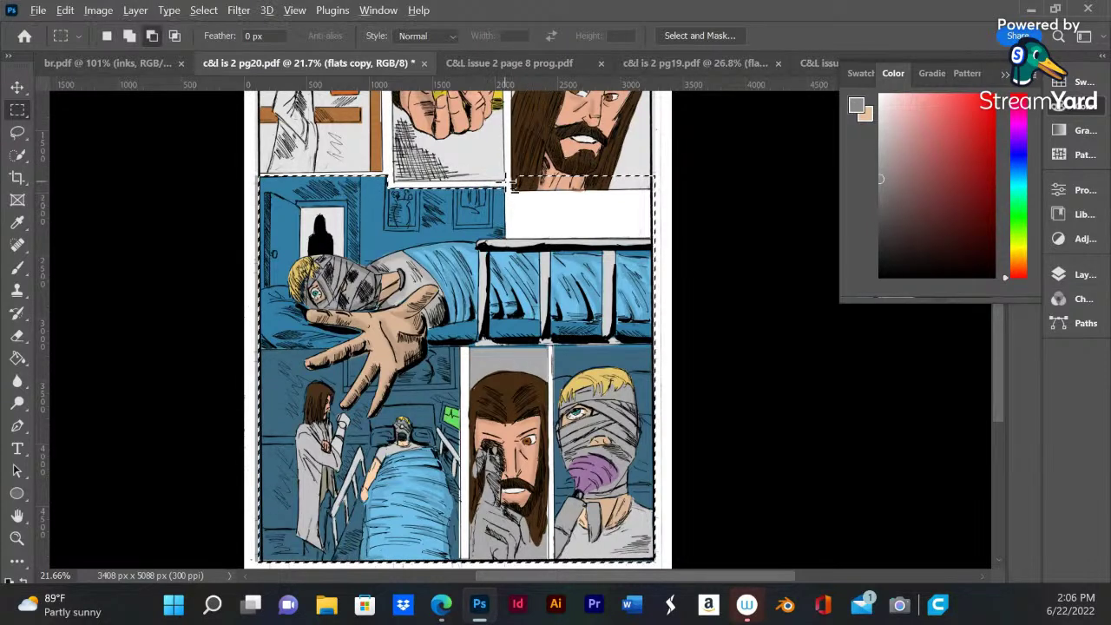
{"action": "left_click_drag", "start_coordinate": [518, 225], "coordinate": [657, 228]}
{"action": "key", "text": "alt"}
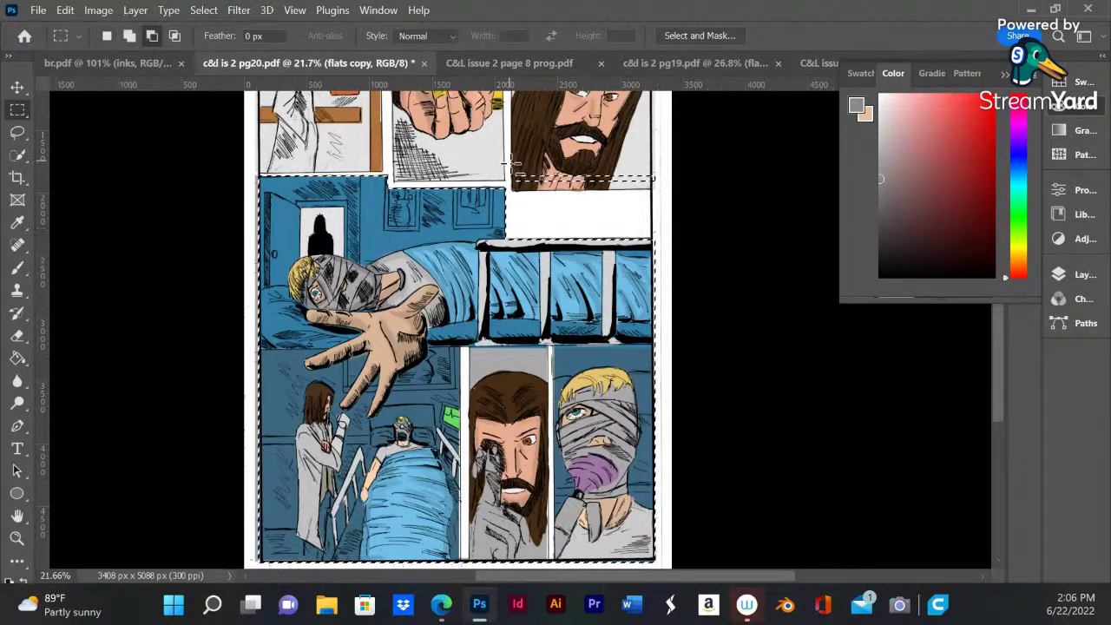
{"action": "left_click_drag", "start_coordinate": [512, 163], "coordinate": [659, 179]}
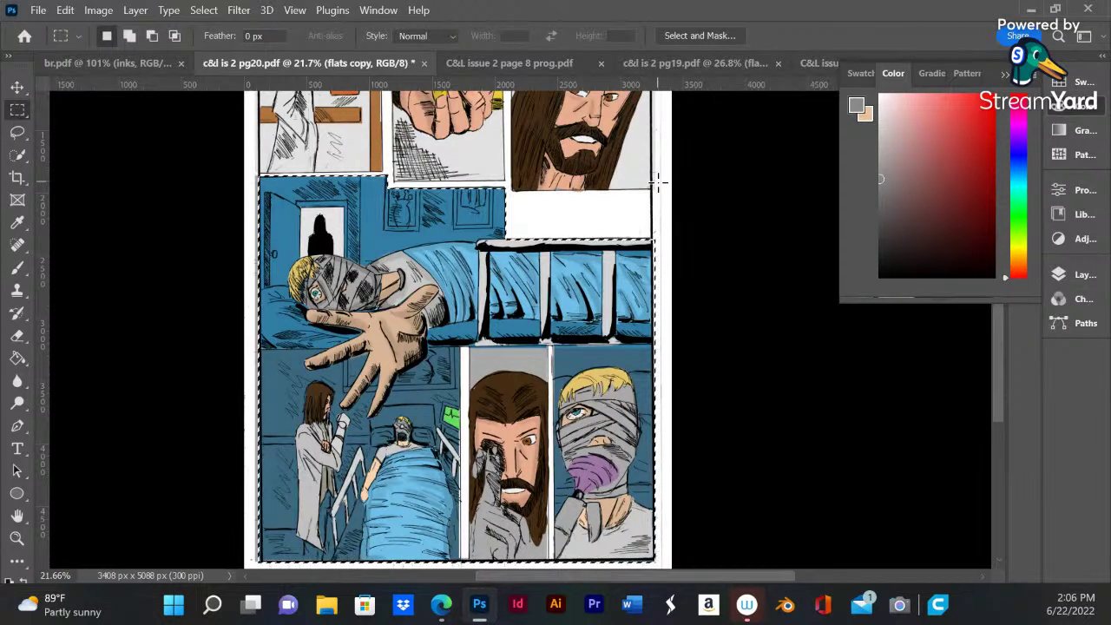
- Add a Color Balance adjustment layer over the selected panels with midtones Cyan-Red at -88 and Yellow-Blue at +61
{"action": "left_click", "coordinate": [1064, 240]}
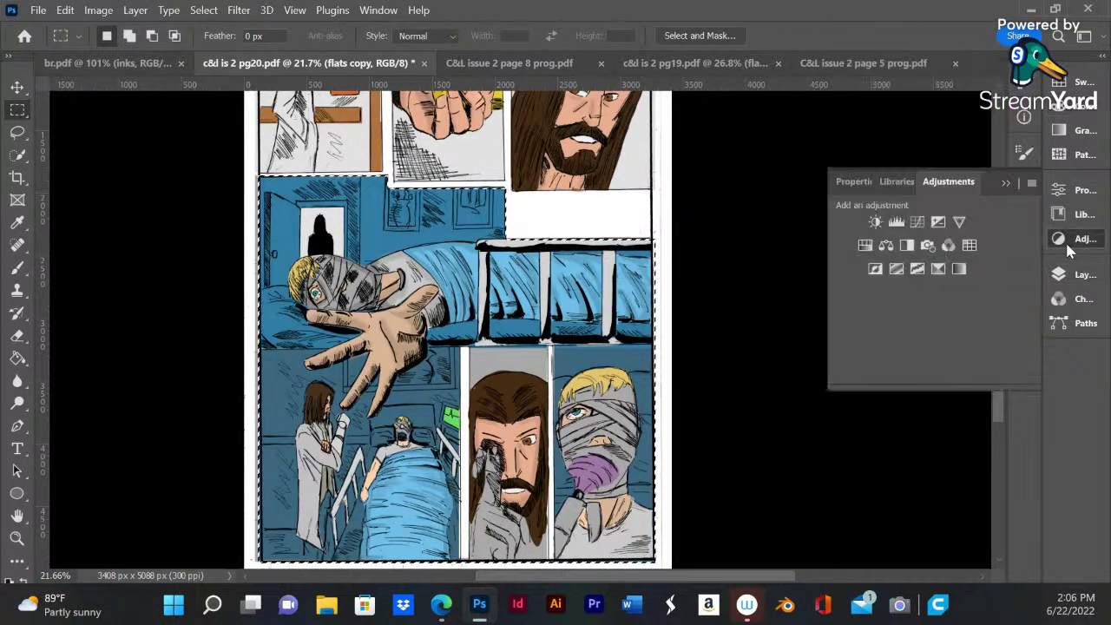
{"action": "left_click", "coordinate": [884, 247]}
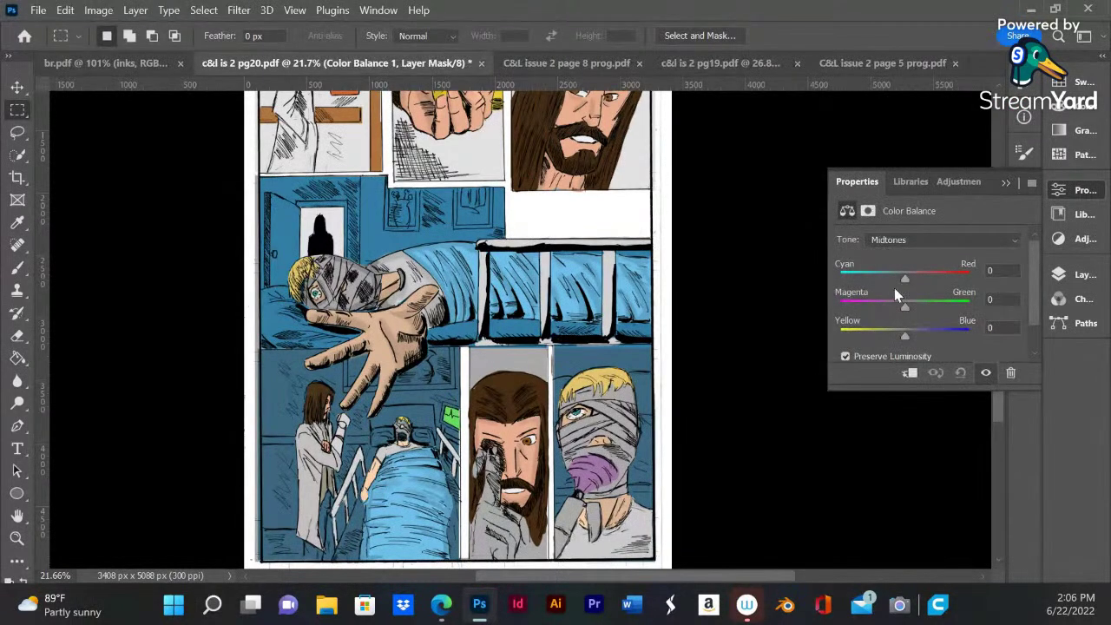
{"action": "left_click_drag", "start_coordinate": [904, 278], "coordinate": [848, 281]}
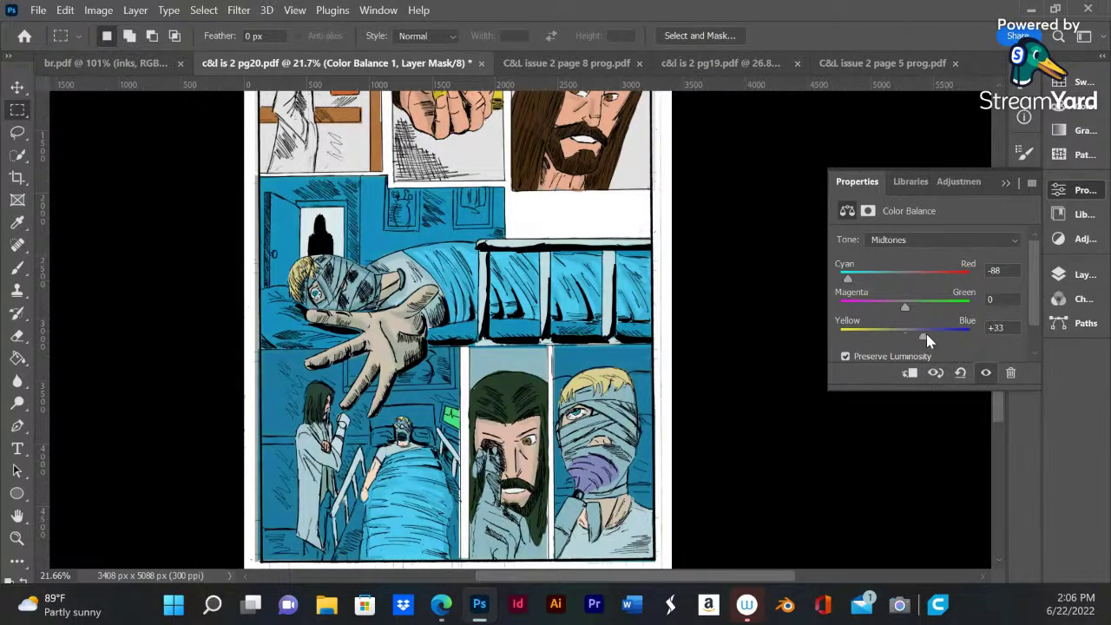
{"action": "mouse_move", "coordinate": [939, 332]}
{"action": "left_mouse_down"}
{"action": "mouse_move", "coordinate": [969, 334]}
{"action": "mouse_move", "coordinate": [944, 335]}
{"action": "left_mouse_up"}
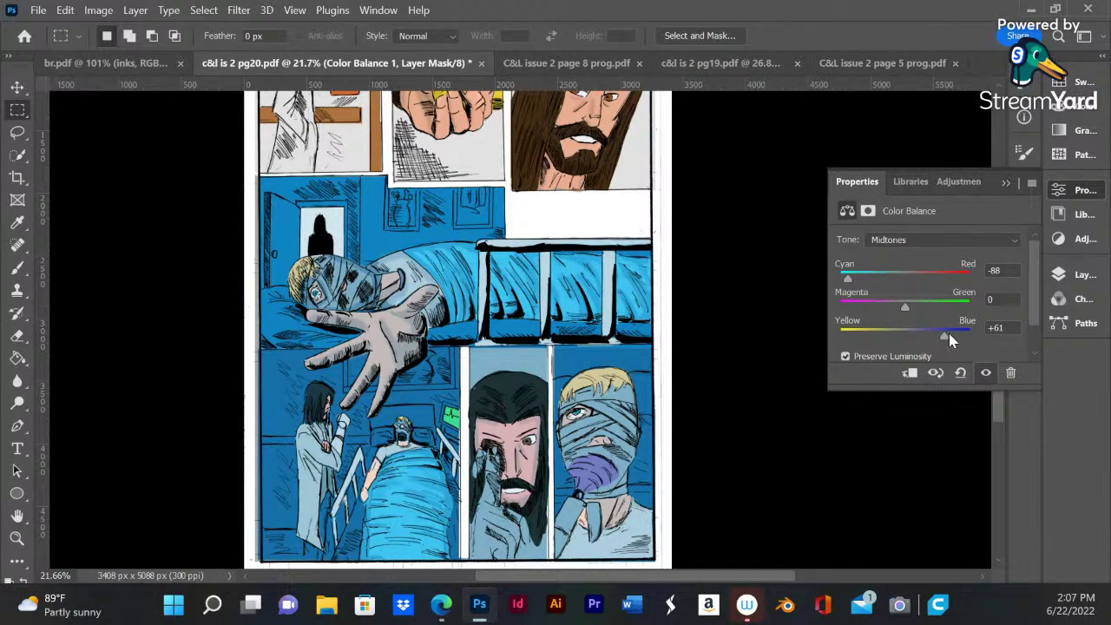
- Add a Brightness/Contrast adjustment layer above the Color Balance layer with brightness -40 and contrast 22
{"action": "left_click", "coordinate": [1074, 247]}
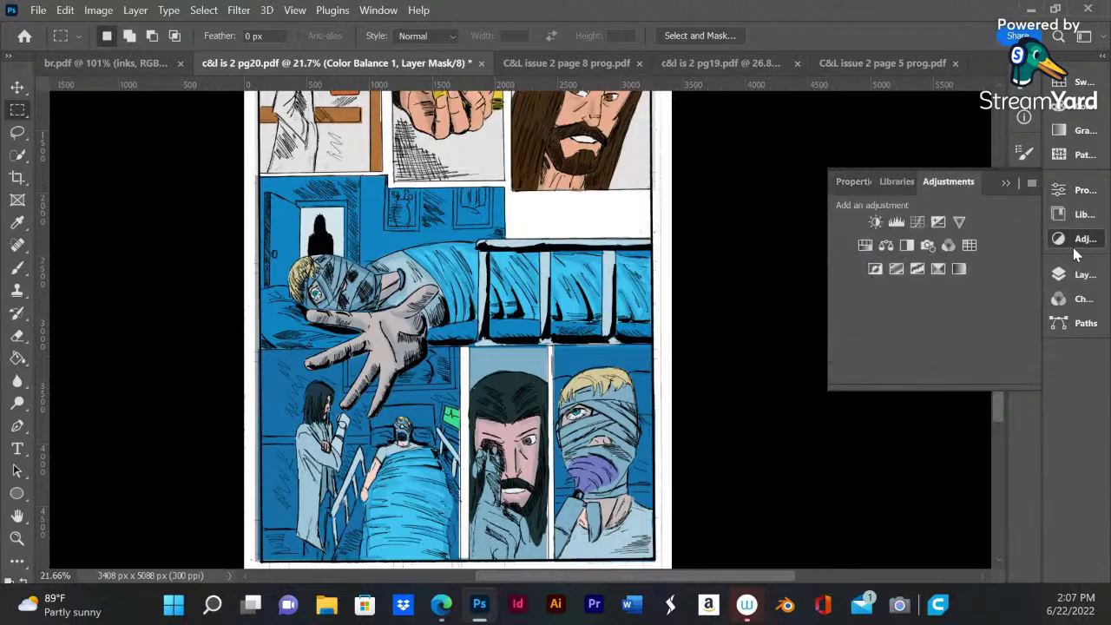
{"action": "left_click", "coordinate": [875, 221]}
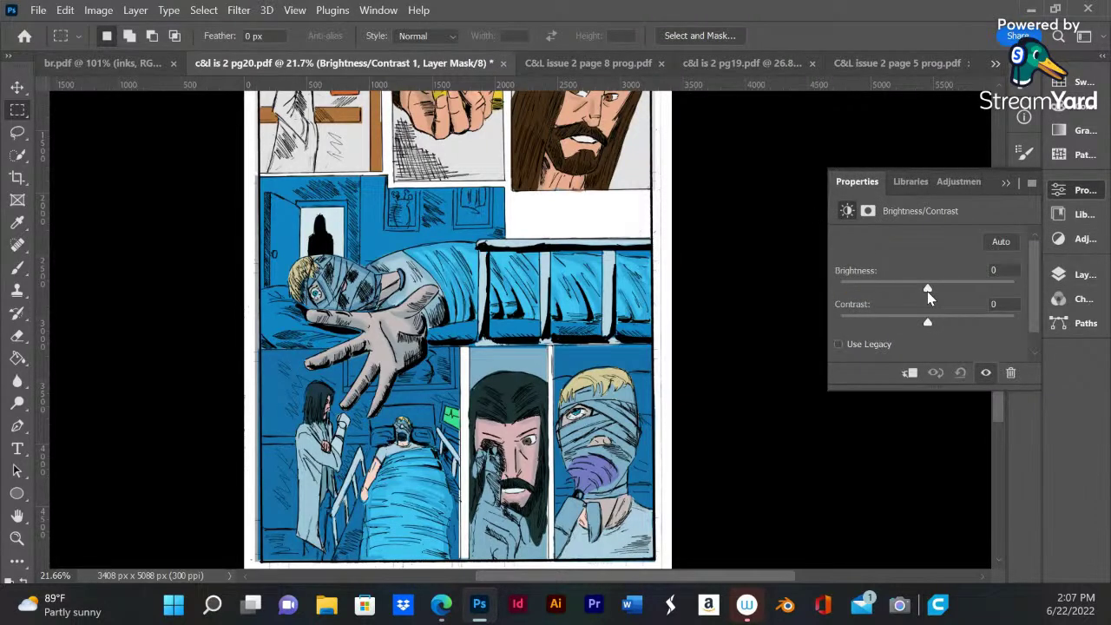
{"action": "left_click_drag", "start_coordinate": [928, 291], "coordinate": [950, 323]}
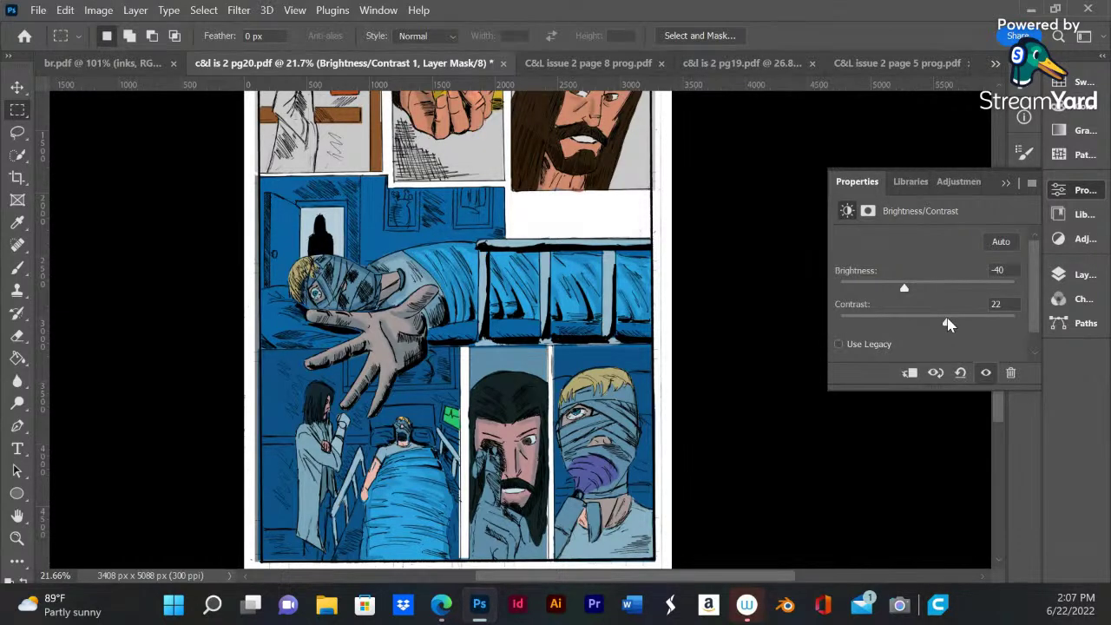
{"action": "key", "text": "Return"}
- Group the Brightness/Contrast and Color Balance adjustment layers into a new group named lighting
{"action": "left_click", "coordinate": [1064, 278]}
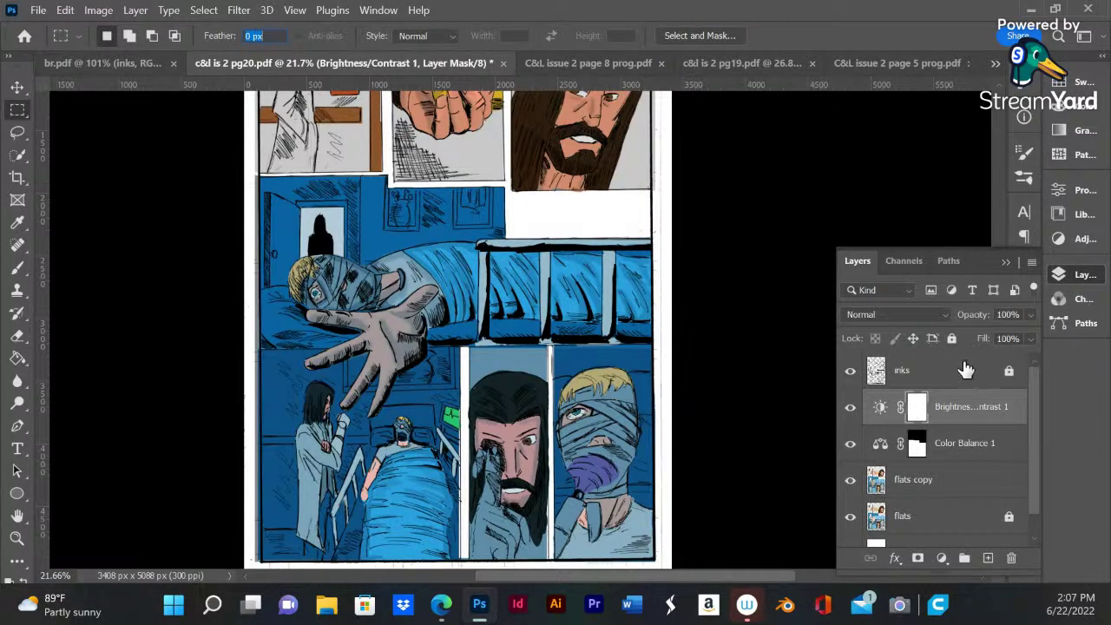
{"action": "left_click", "coordinate": [962, 442], "text": "shift"}
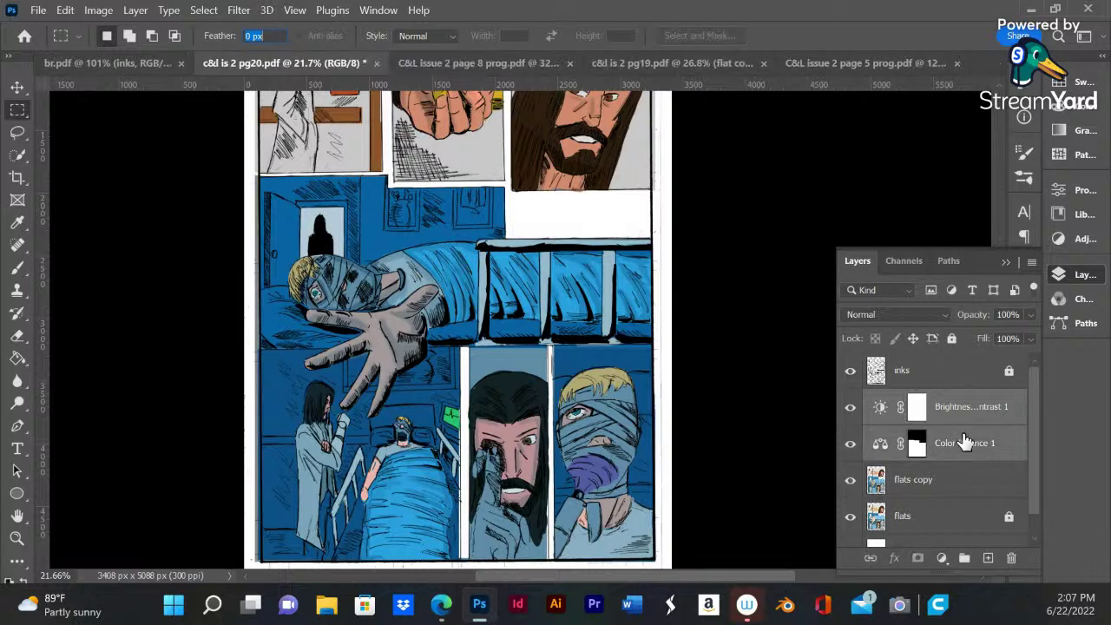
{"action": "right_click", "coordinate": [964, 426]}
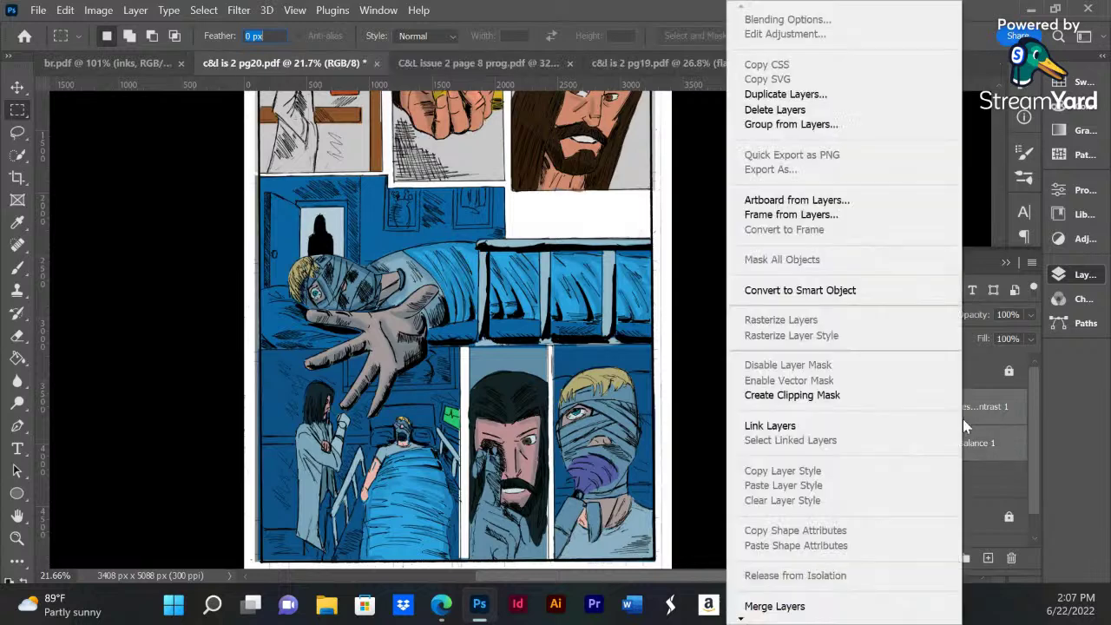
{"action": "left_click", "coordinate": [788, 124]}
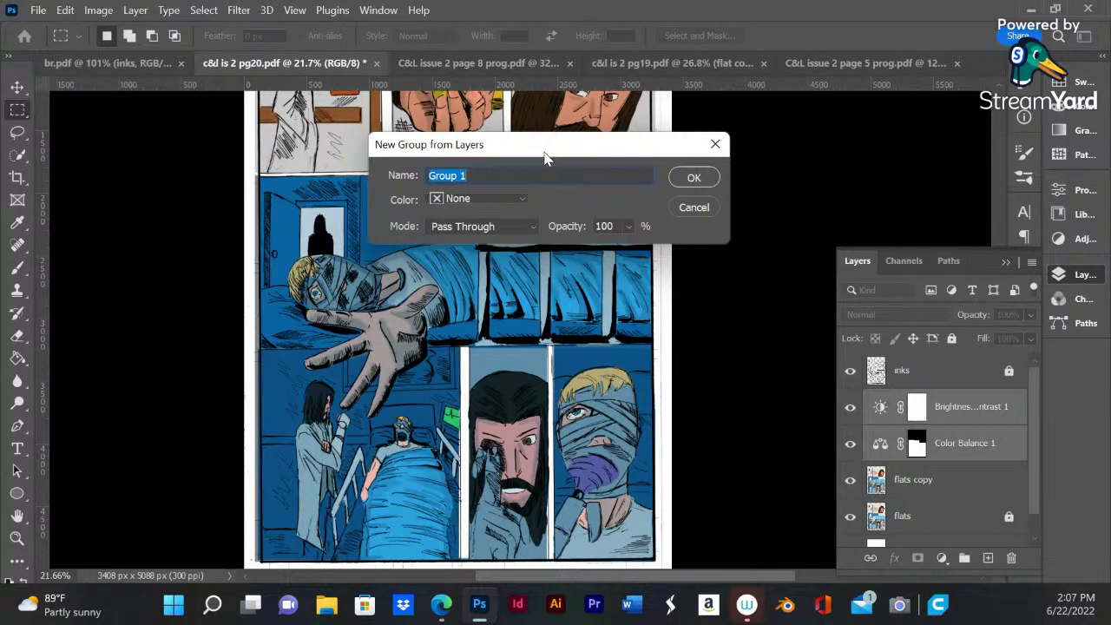
{"action": "type", "text": "lighting"}
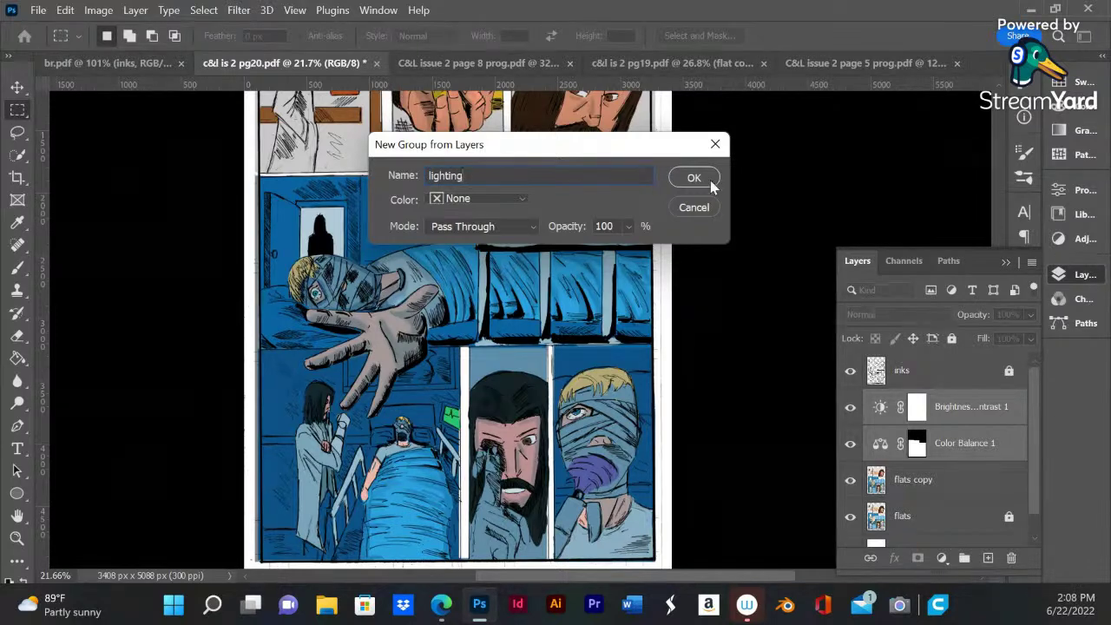
{"action": "left_click", "coordinate": [694, 178]}
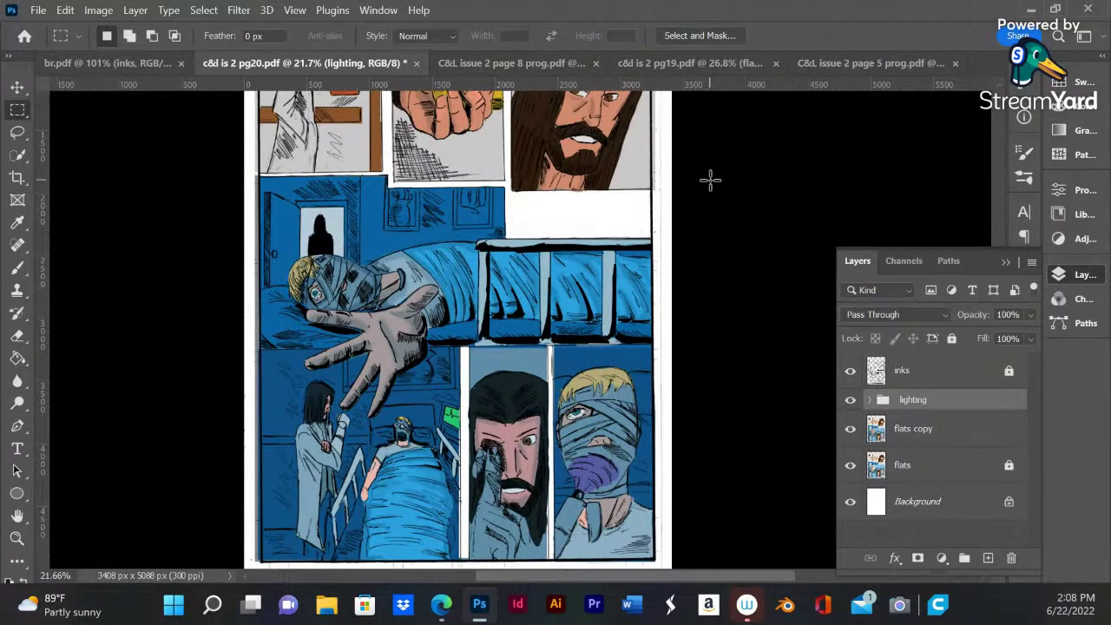
- Delete the Brightness/Contrast layer from the lighting group and compare the page with the group hidden and shown
{"action": "left_click", "coordinate": [850, 402]}
{"action": "left_click", "coordinate": [850, 402]}
{"action": "left_click", "coordinate": [850, 401]}
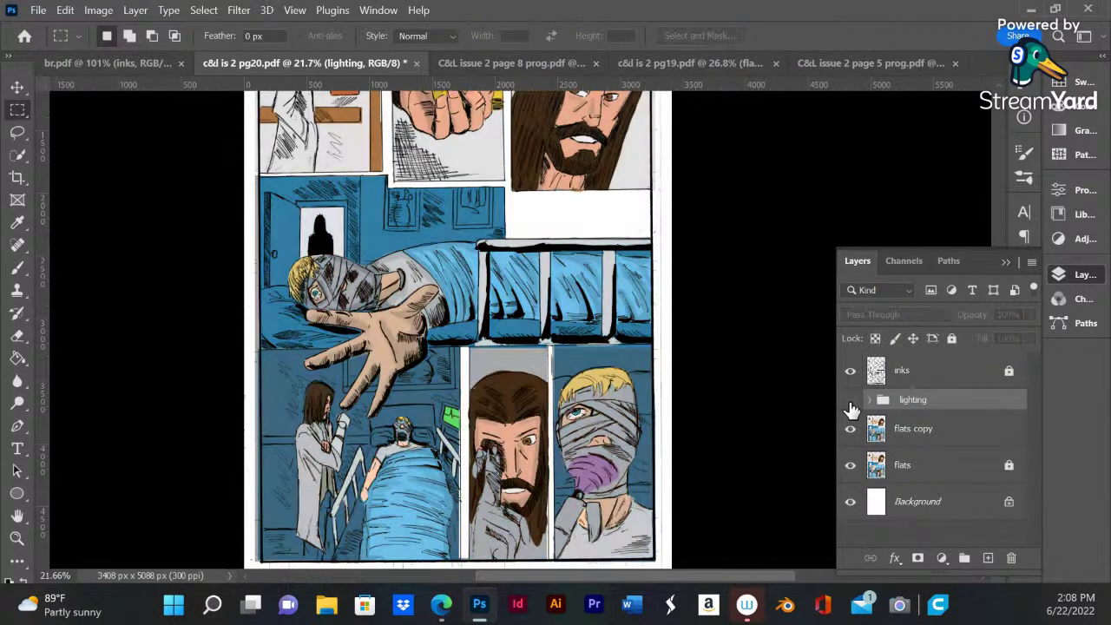
{"action": "left_click", "coordinate": [868, 400]}
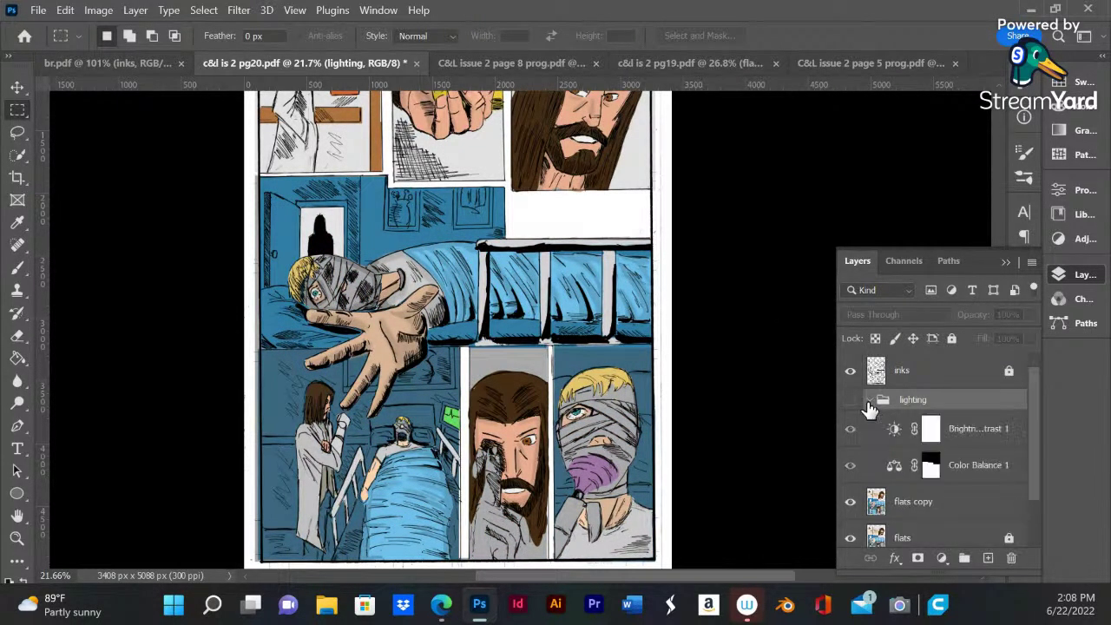
{"action": "left_click", "coordinate": [895, 441]}
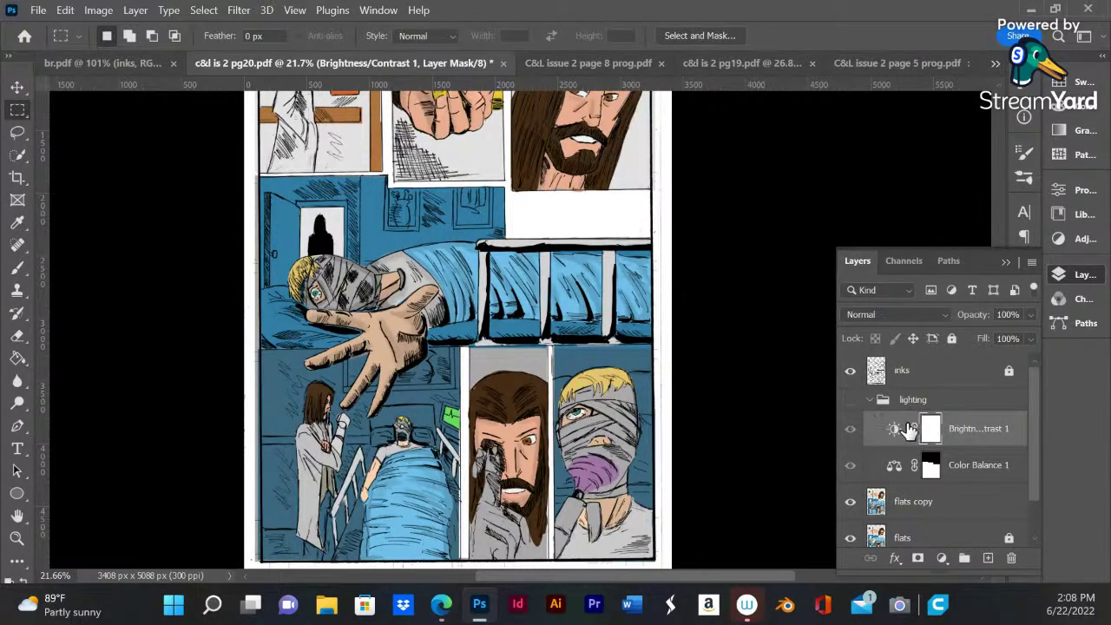
{"action": "left_click", "coordinate": [894, 428]}
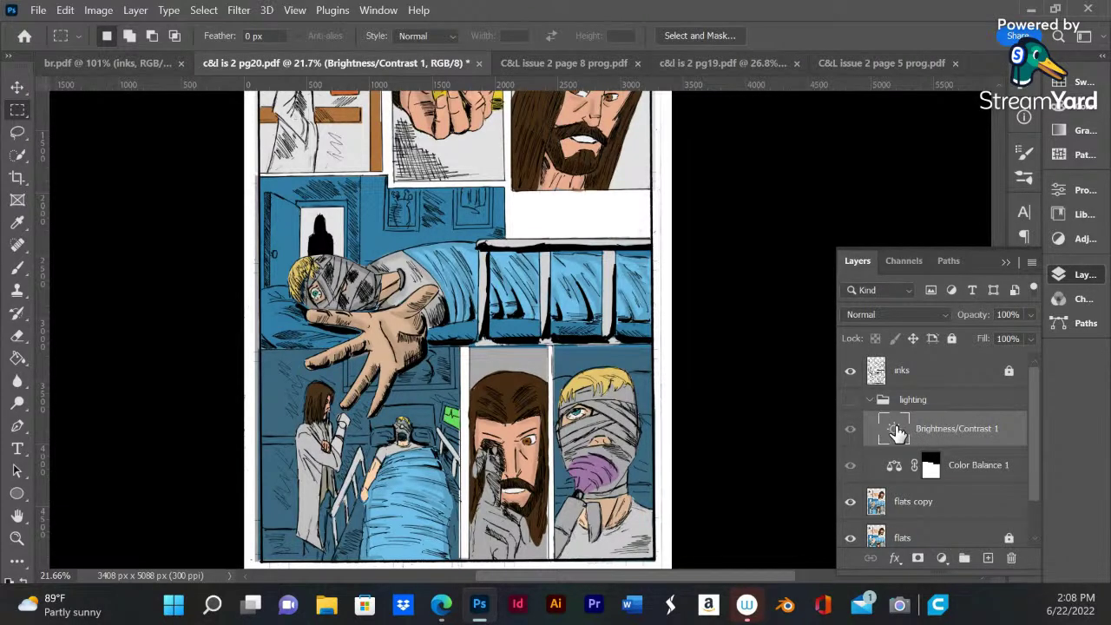
{"action": "key", "text": "Delete"}
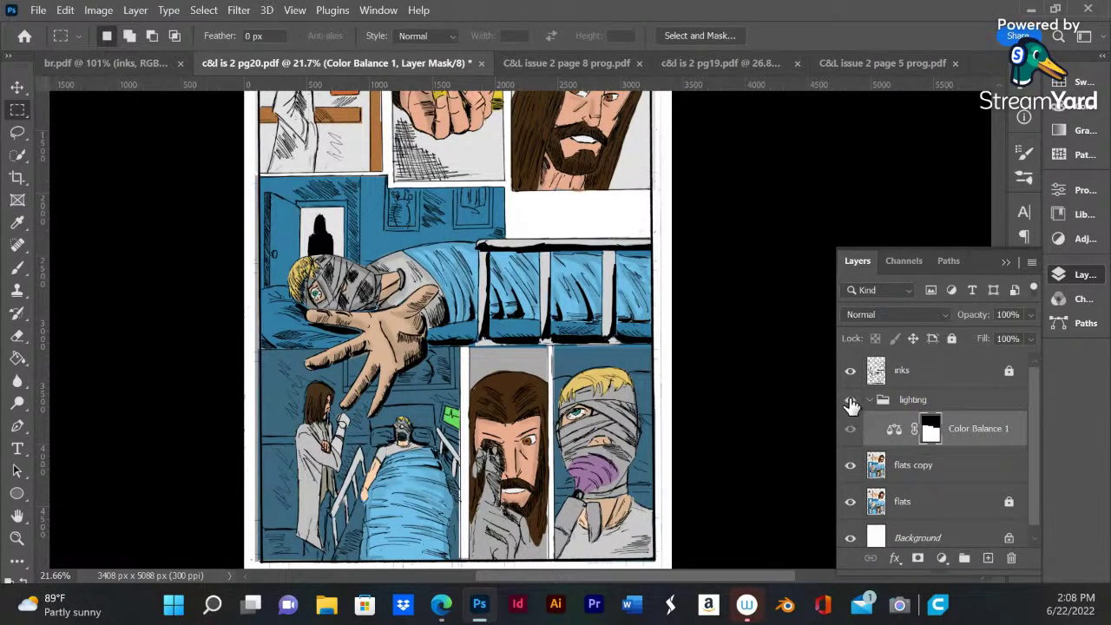
{"action": "left_click", "coordinate": [851, 400]}
{"action": "left_click", "coordinate": [850, 400]}
{"action": "left_click", "coordinate": [850, 400]}
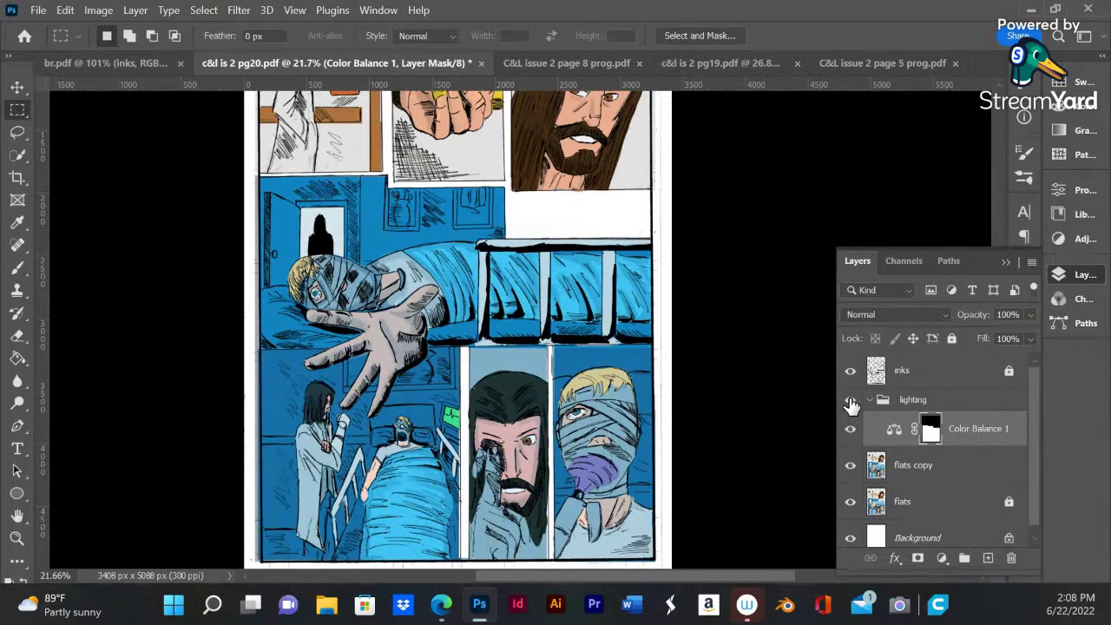
- Select the blue hospital panels with a rectangular marquee, subtracting the blank white area and the strips overlapping the upper panels
{"action": "scroll", "coordinate": [454, 248], "scroll_direction": "up", "scroll_amount": 1}
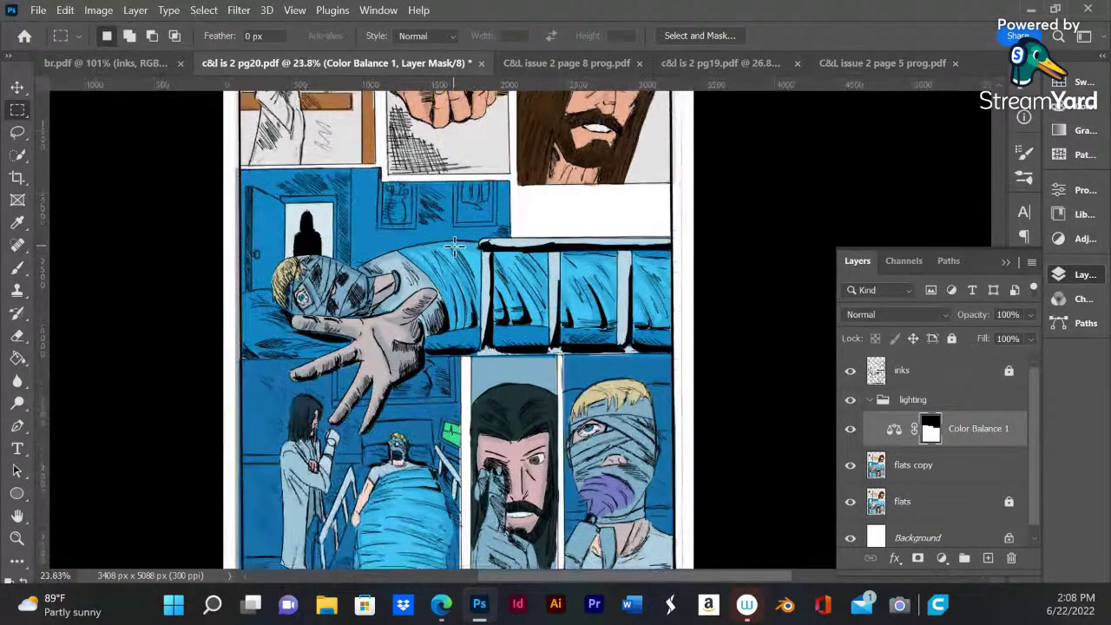
{"action": "scroll", "coordinate": [455, 247], "scroll_direction": "down", "scroll_amount": 2}
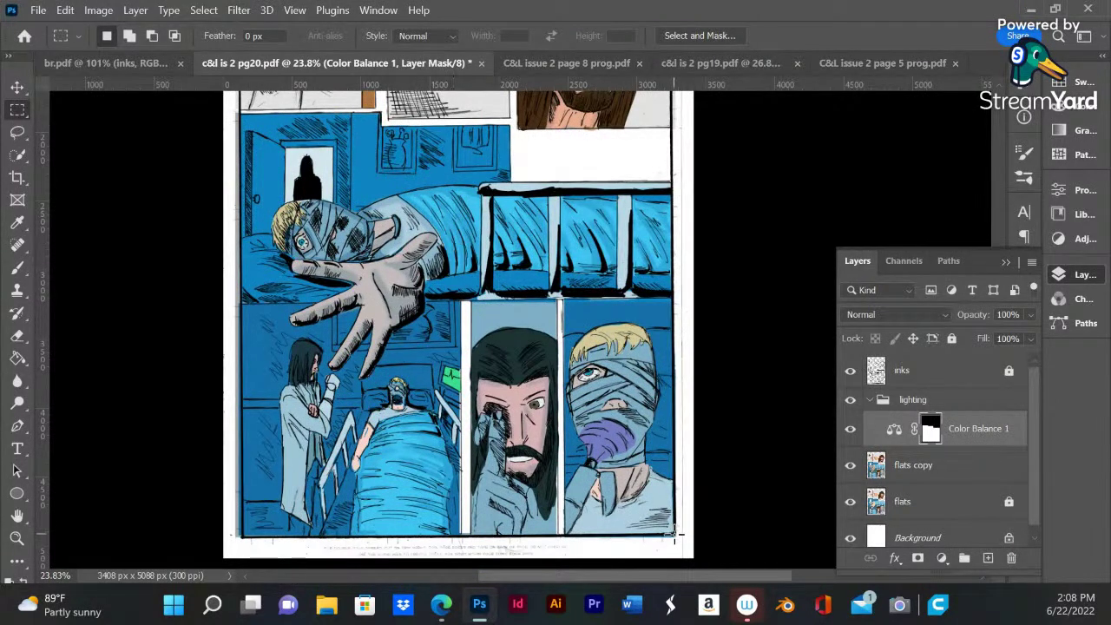
{"action": "left_click_drag", "start_coordinate": [675, 535], "coordinate": [239, 111]}
{"action": "key", "text": "alt"}
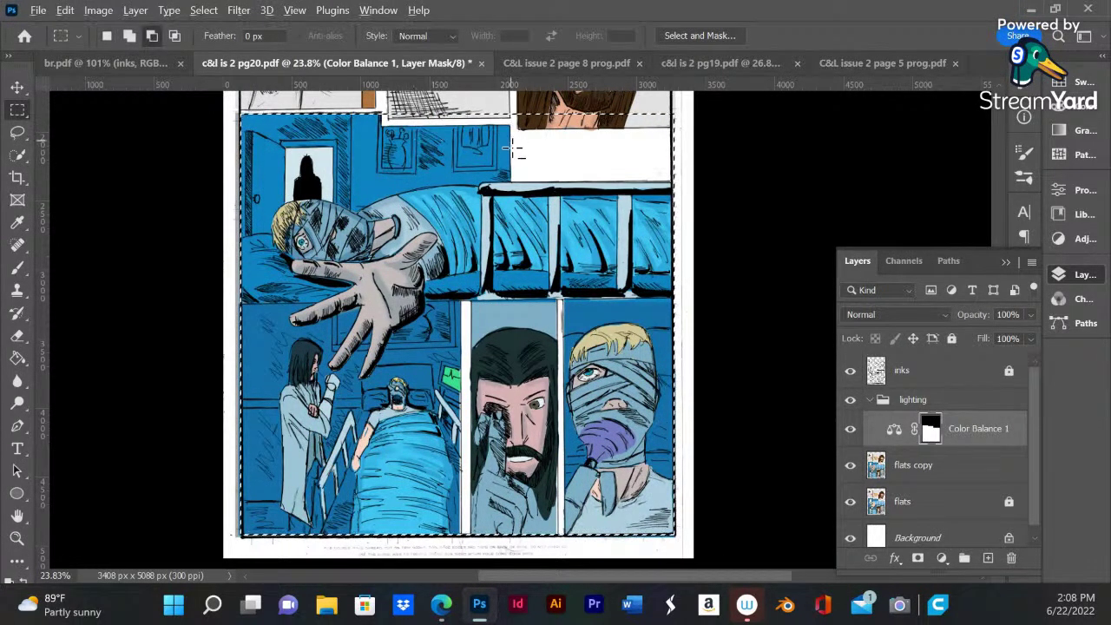
{"action": "left_click_drag", "start_coordinate": [510, 185], "coordinate": [706, 106]}
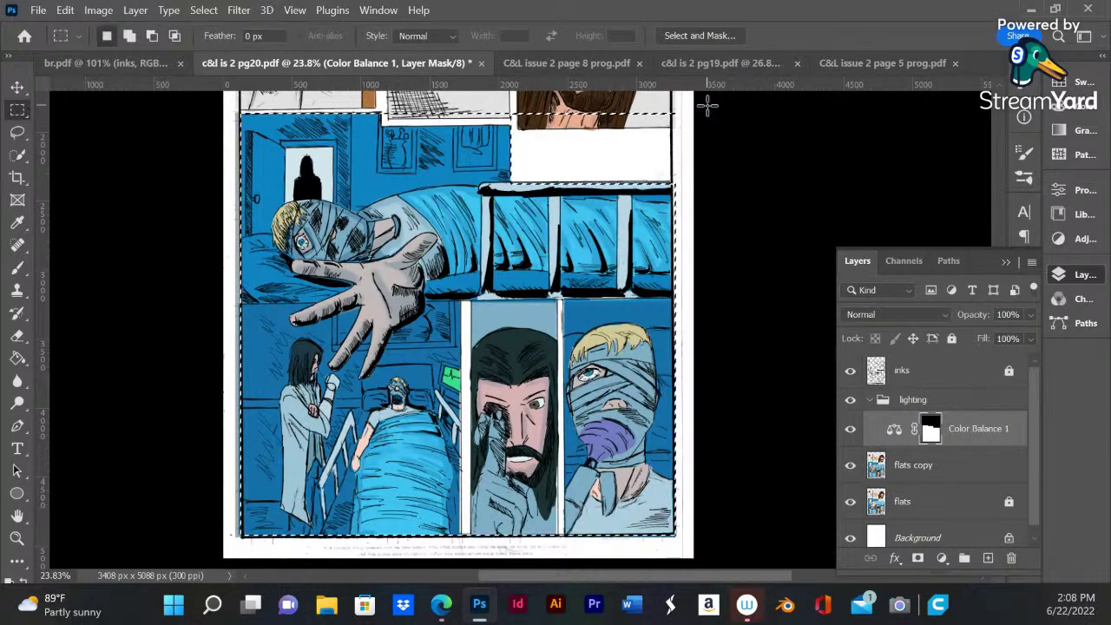
{"action": "key", "text": "alt"}
{"action": "left_click_drag", "start_coordinate": [519, 85], "coordinate": [707, 115]}
{"action": "key", "text": "alt"}
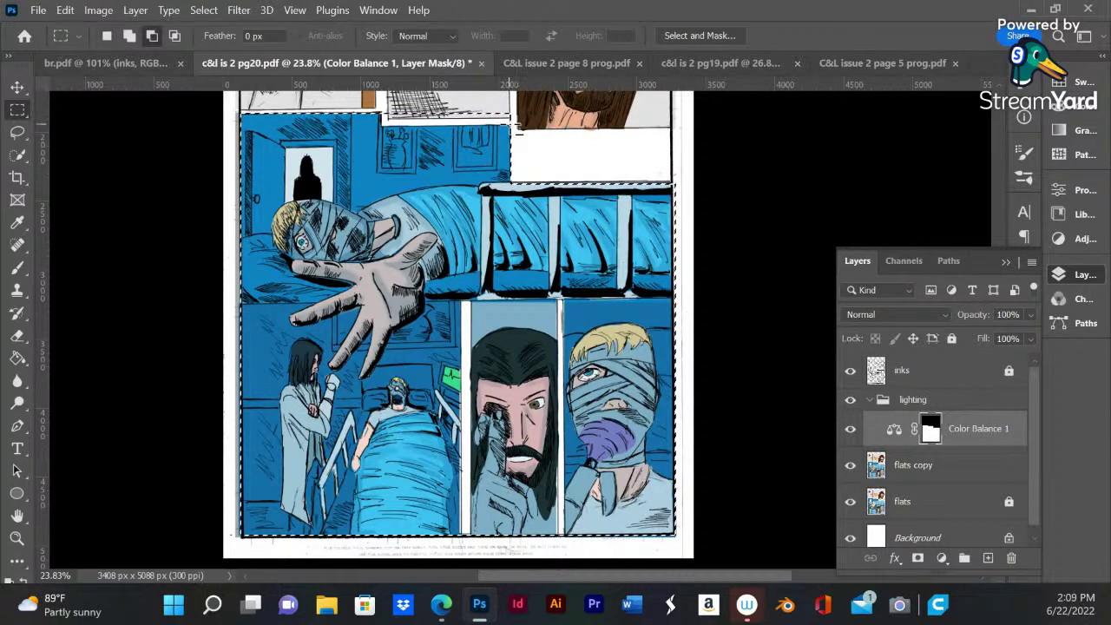
{"action": "left_click_drag", "start_coordinate": [510, 122], "coordinate": [386, 91]}
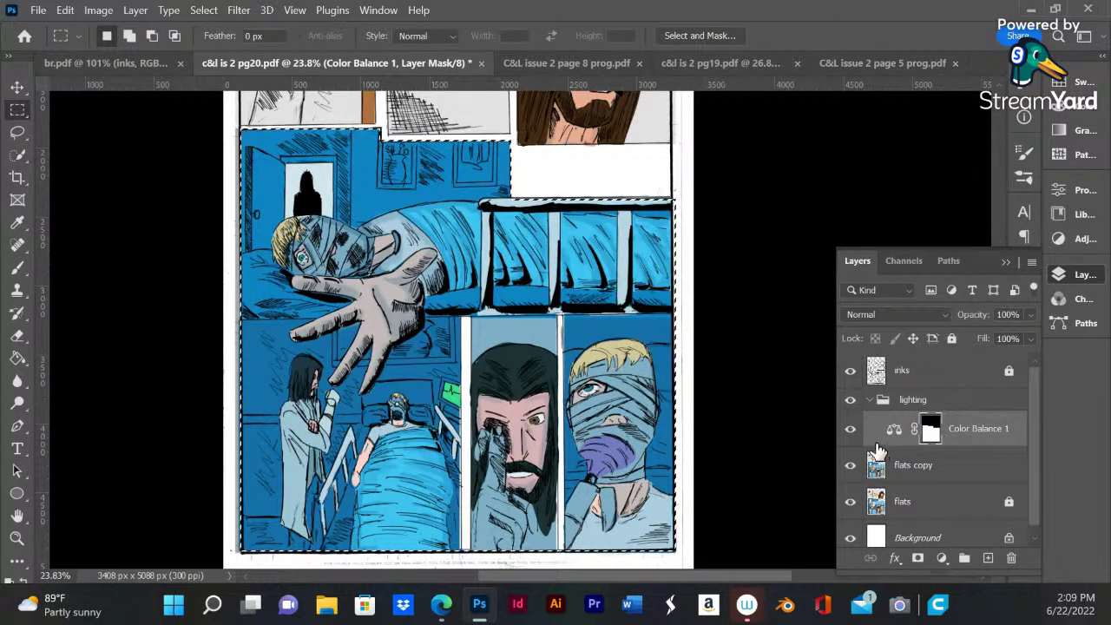
- Add a Brightness/Contrast adjustment layer limited to the selected panels with brightness -29 and contrast 15, and collapse the lighting group
{"action": "left_click", "coordinate": [1069, 244]}
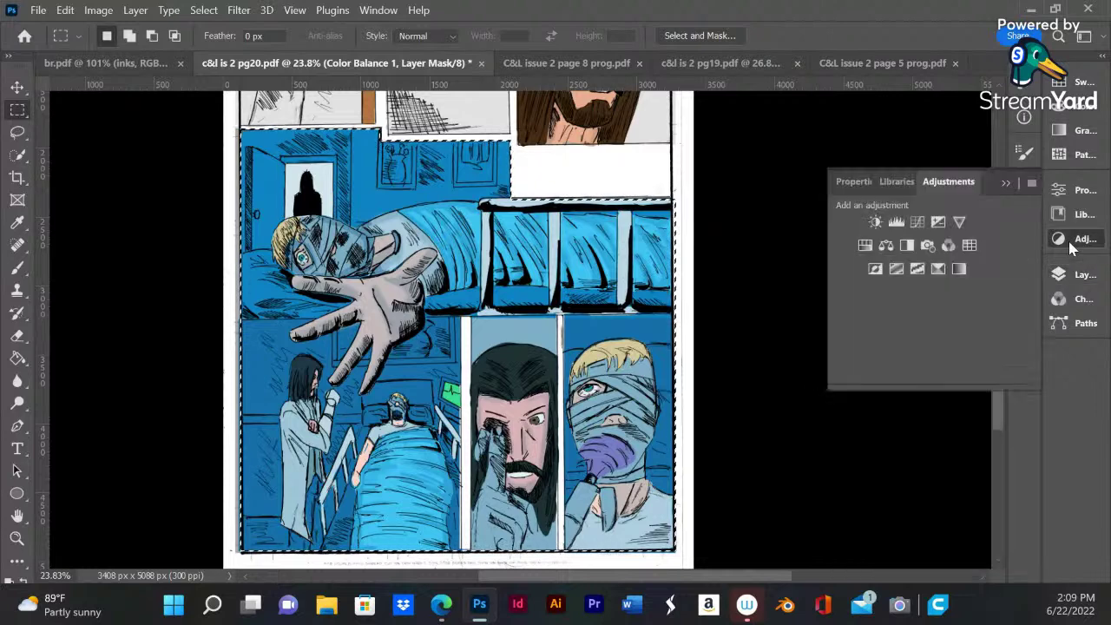
{"action": "left_click", "coordinate": [875, 227]}
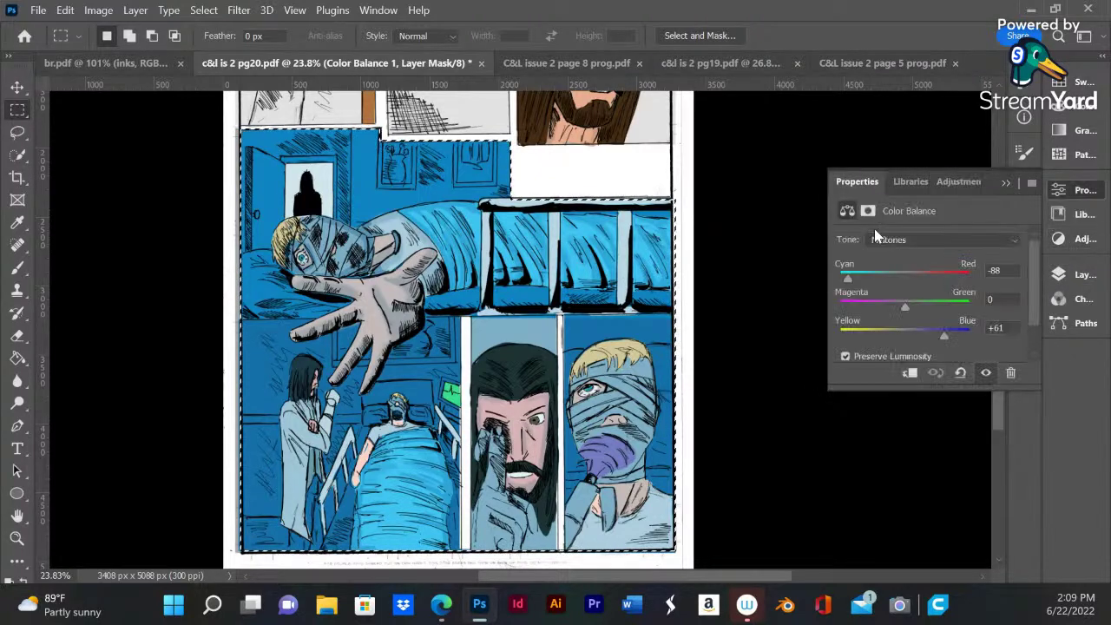
{"action": "left_click_drag", "start_coordinate": [926, 287], "coordinate": [929, 321]}
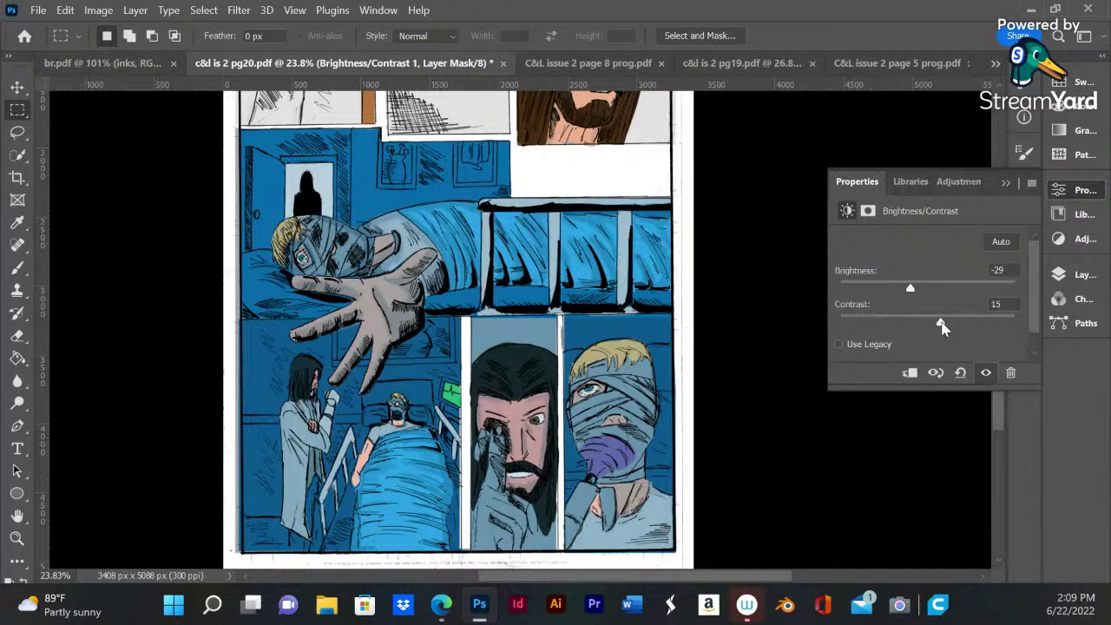
{"action": "mouse_move", "coordinate": [943, 325]}
{"action": "left_mouse_down"}
{"action": "mouse_move", "coordinate": [972, 325]}
{"action": "mouse_move", "coordinate": [941, 325]}
{"action": "left_mouse_up"}
{"action": "mouse_move", "coordinate": [902, 286]}
{"action": "left_mouse_down"}
{"action": "mouse_move", "coordinate": [887, 289]}
{"action": "mouse_move", "coordinate": [914, 292]}
{"action": "left_mouse_up"}
{"action": "left_click", "coordinate": [1070, 277]}
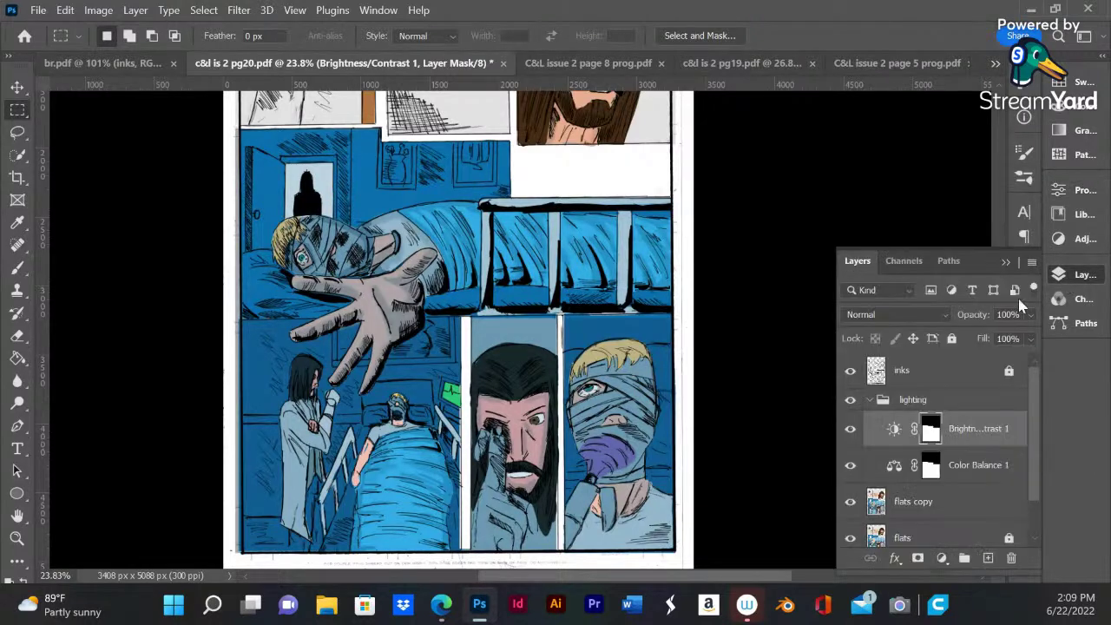
{"action": "left_click", "coordinate": [871, 400]}
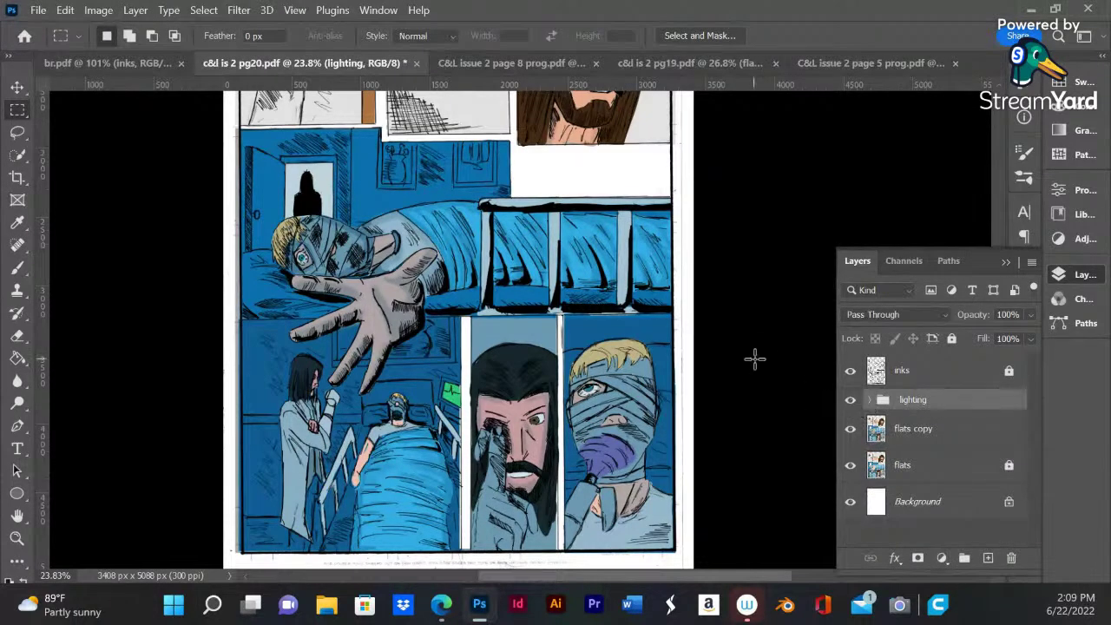
- Create a new empty layer and place it between the inks layer and the lighting group
{"action": "scroll", "coordinate": [598, 307], "scroll_direction": "down", "scroll_amount": 3}
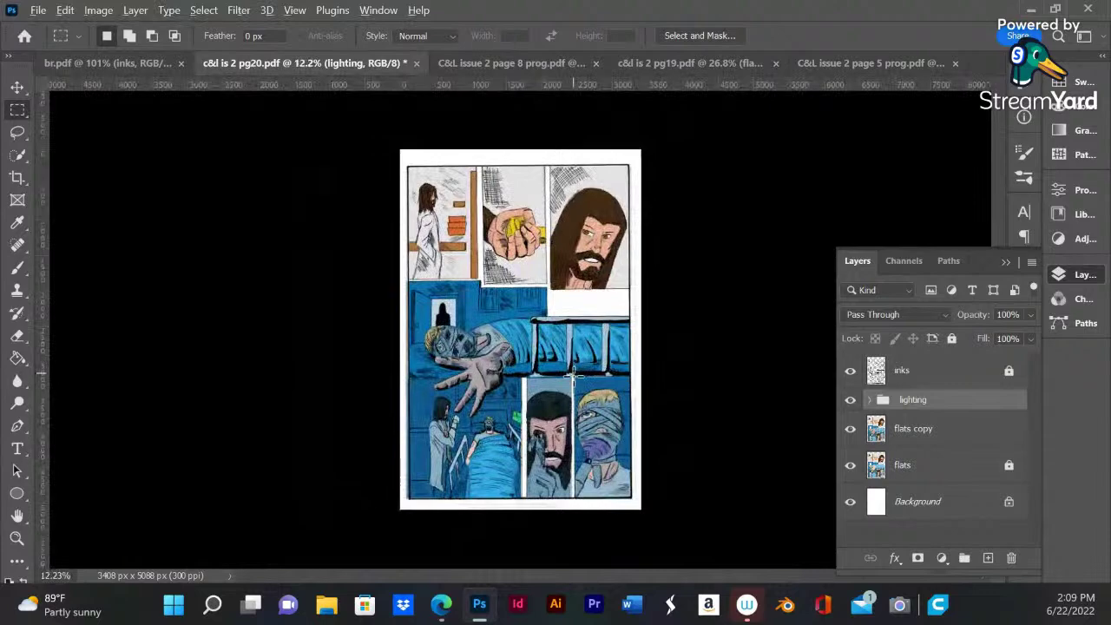
{"action": "scroll", "coordinate": [575, 369], "scroll_direction": "up", "scroll_amount": 2}
{"action": "scroll", "coordinate": [576, 368], "scroll_direction": "down", "scroll_amount": 1}
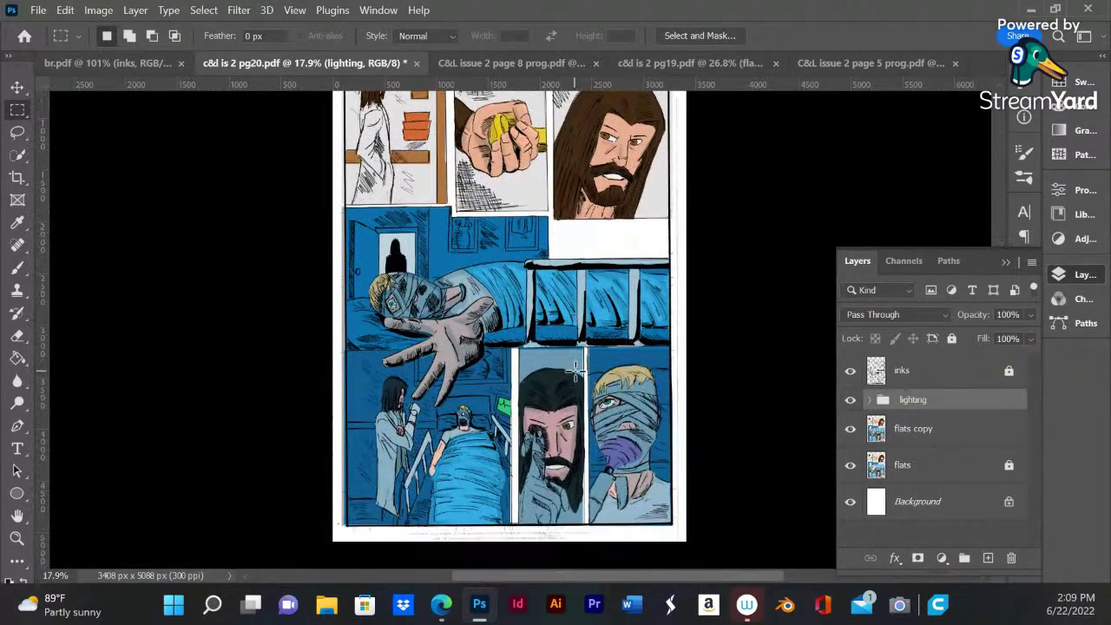
{"action": "scroll", "coordinate": [501, 375], "scroll_direction": "up", "scroll_amount": 2}
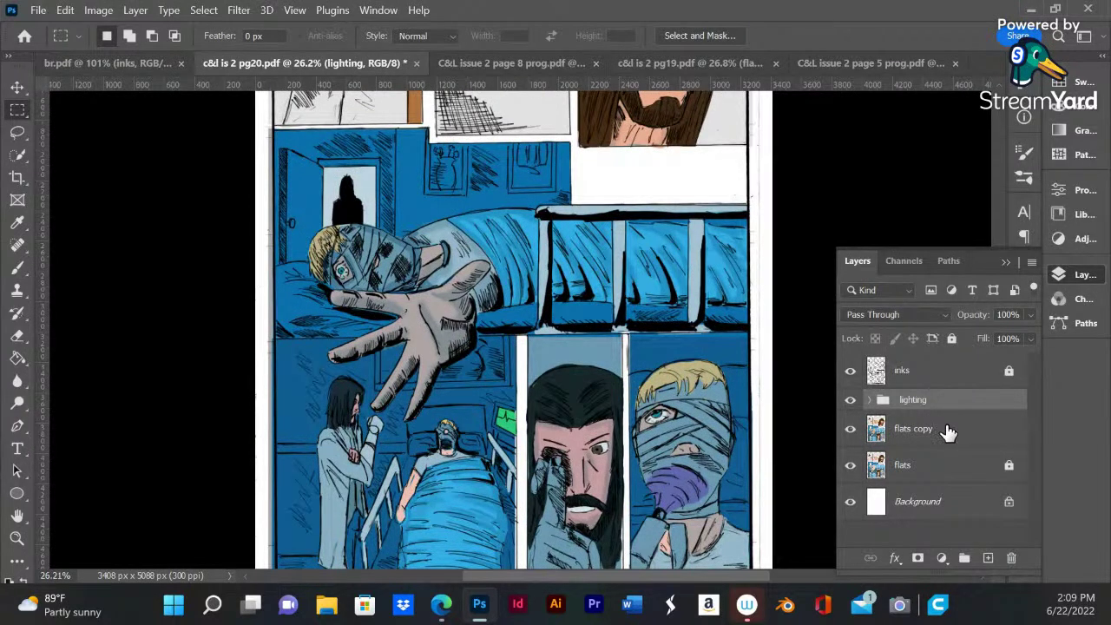
{"action": "left_click", "coordinate": [944, 430]}
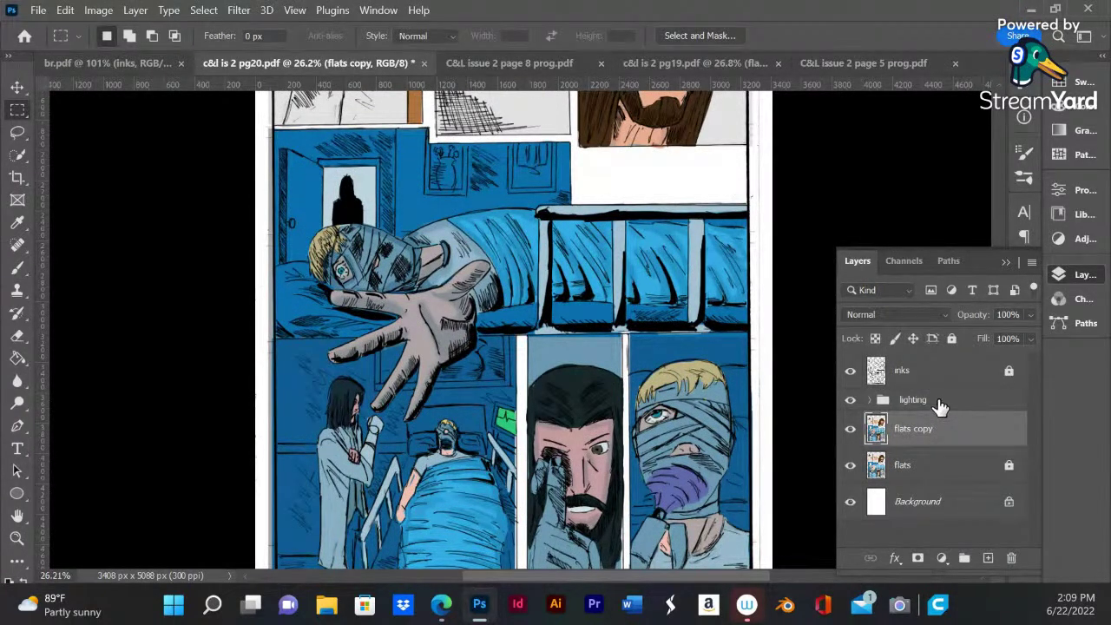
{"action": "left_click", "coordinate": [923, 375]}
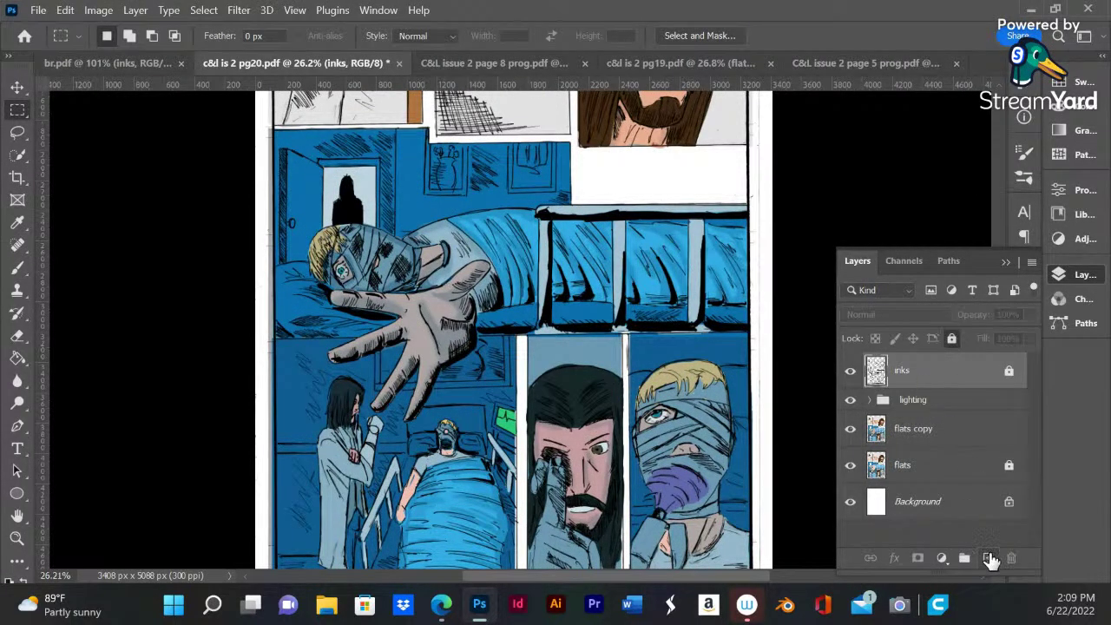
{"action": "left_click", "coordinate": [988, 557]}
{"action": "left_click_drag", "start_coordinate": [947, 385], "coordinate": [945, 429]}
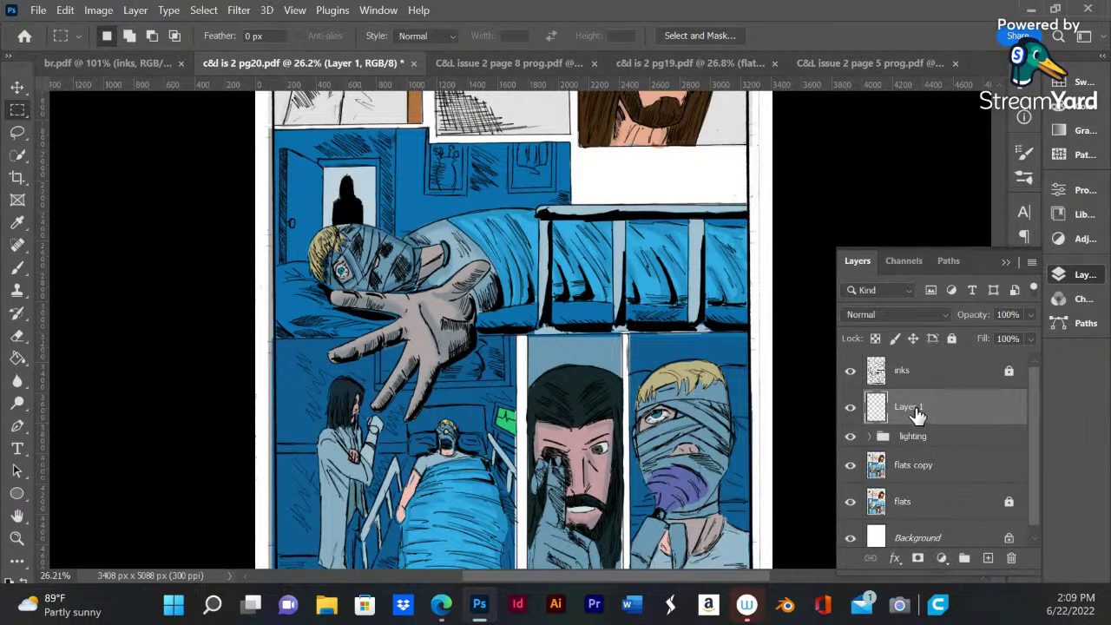
- Rename the new layer as eff and switch to the Brush tool
{"action": "double_click", "coordinate": [907, 406]}
{"action": "type", "text": "ewf"}
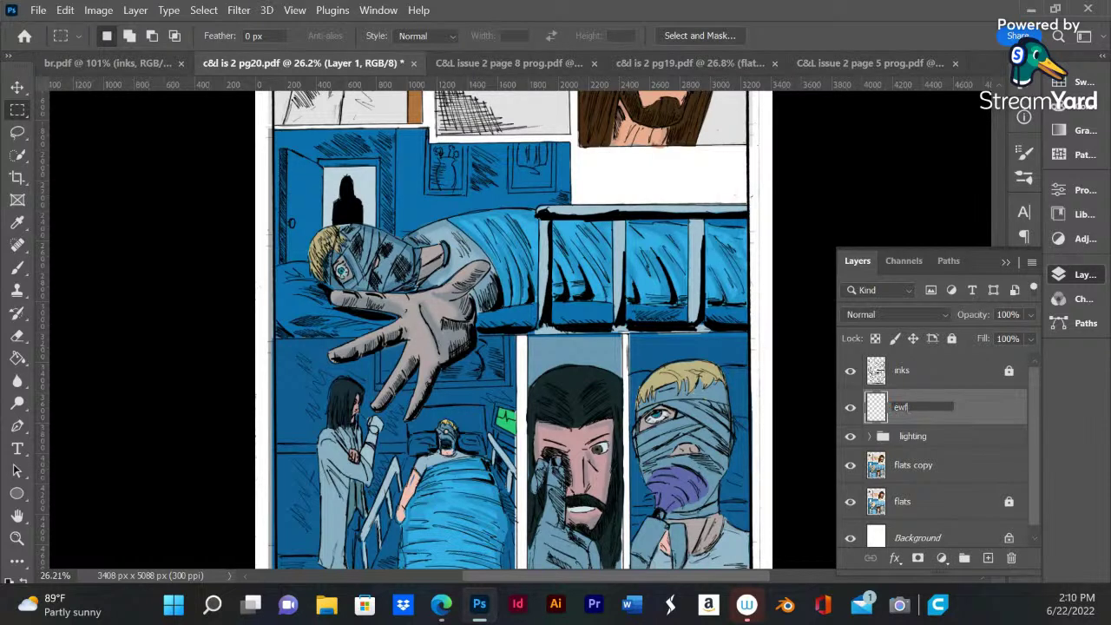
{"action": "key", "text": "BackSpace"}
{"action": "key", "text": "BackSpace"}
{"action": "key", "text": "BackSpace"}
{"action": "type", "text": "eff"}
{"action": "key", "text": "Return"}
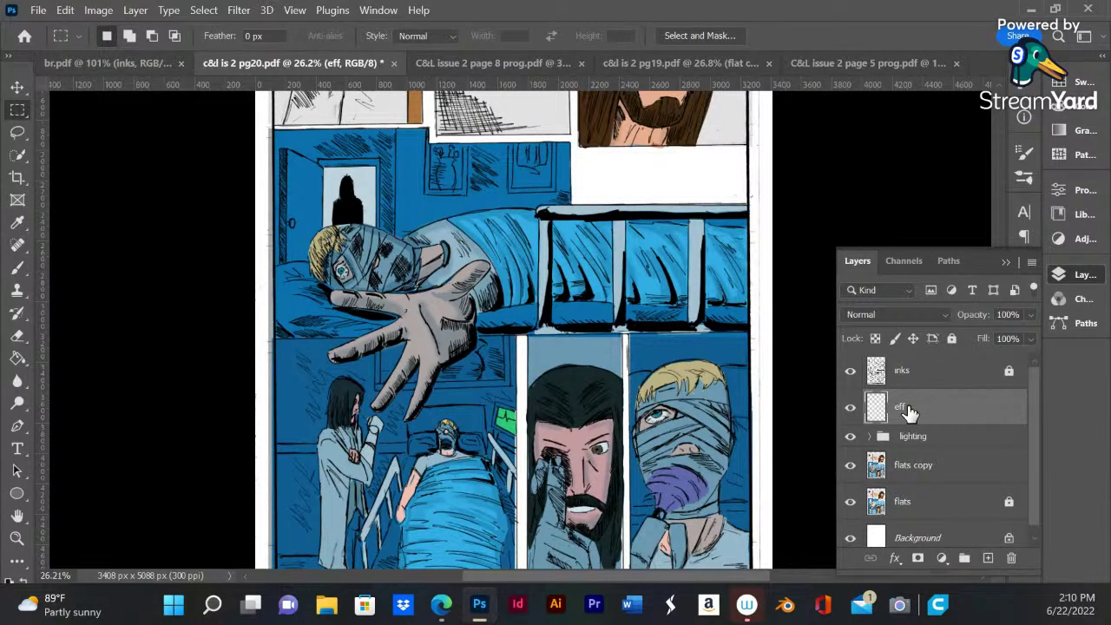
{"action": "left_click", "coordinate": [18, 266]}
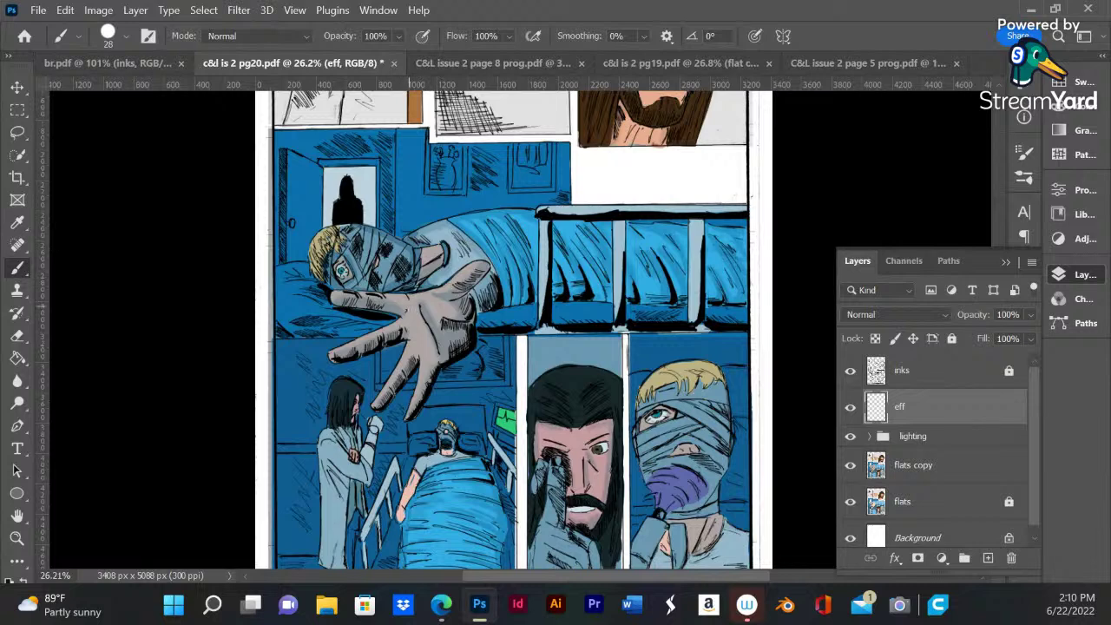
- Choose a hard round 28 px brush preset and set the foreground colour to a light sky blue
{"action": "right_click", "coordinate": [414, 267]}
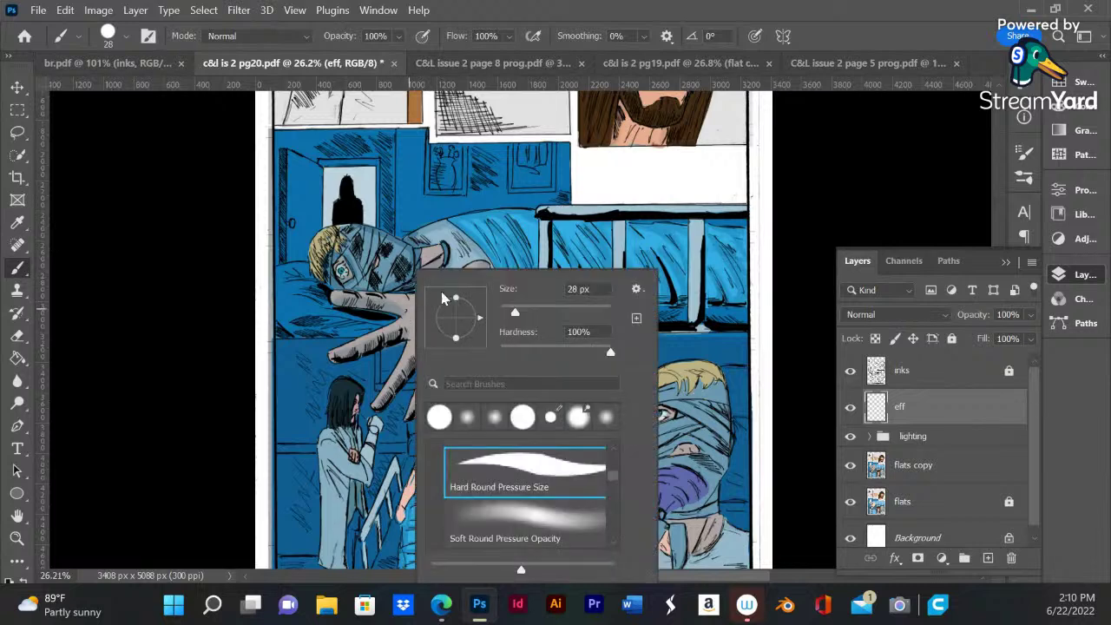
{"action": "double_click", "coordinate": [523, 420]}
{"action": "left_click", "coordinate": [1057, 106]}
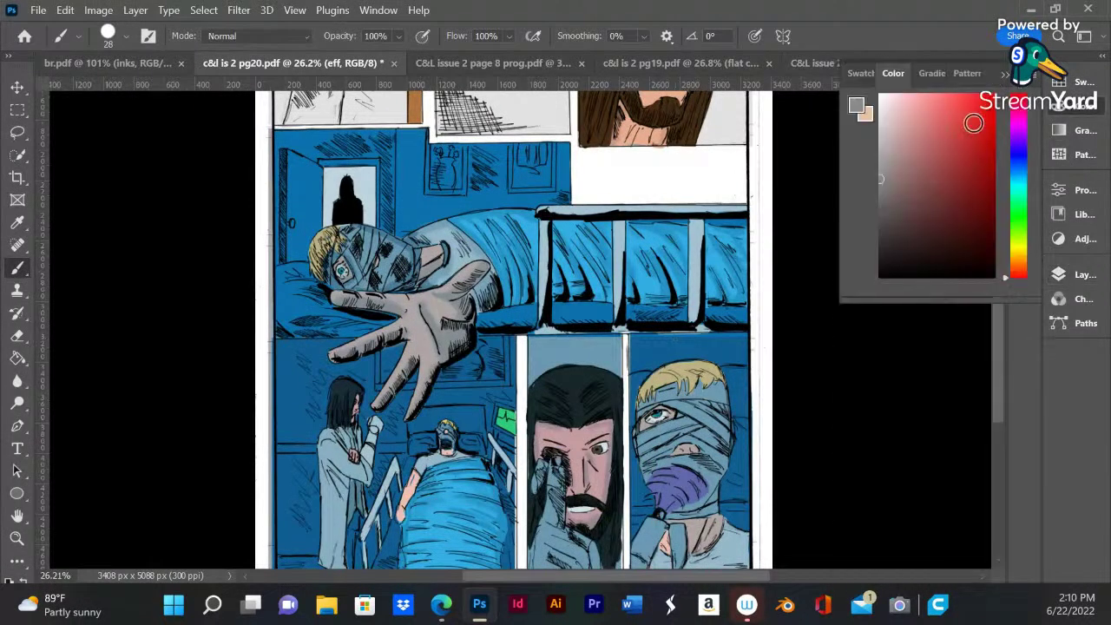
{"action": "left_click_drag", "start_coordinate": [882, 155], "coordinate": [877, 148]}
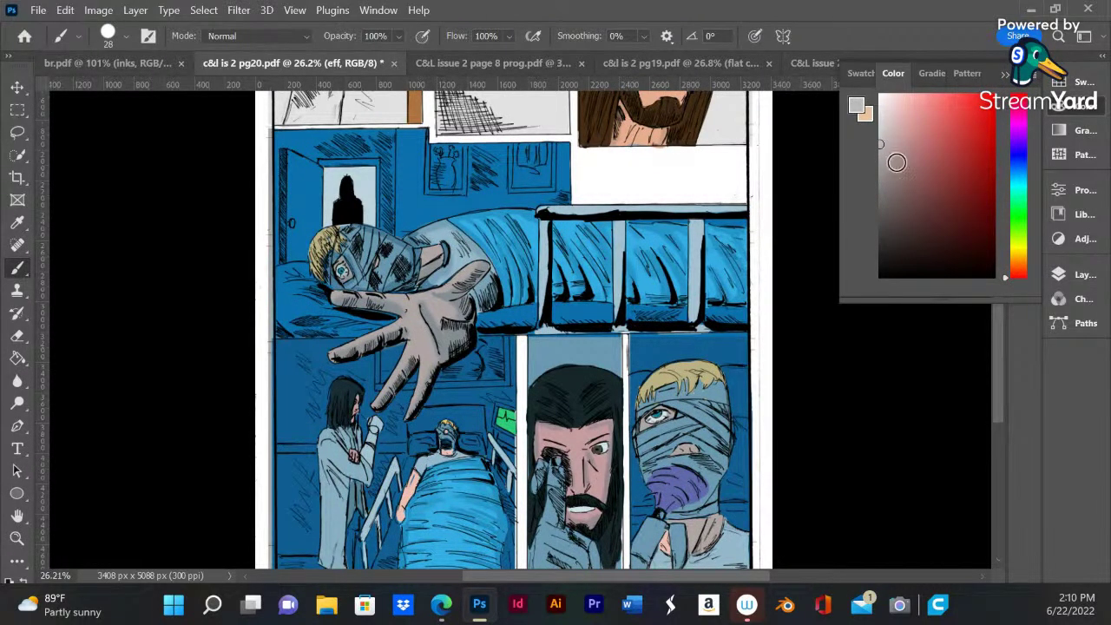
{"action": "left_click_drag", "start_coordinate": [1007, 276], "coordinate": [1004, 255]}
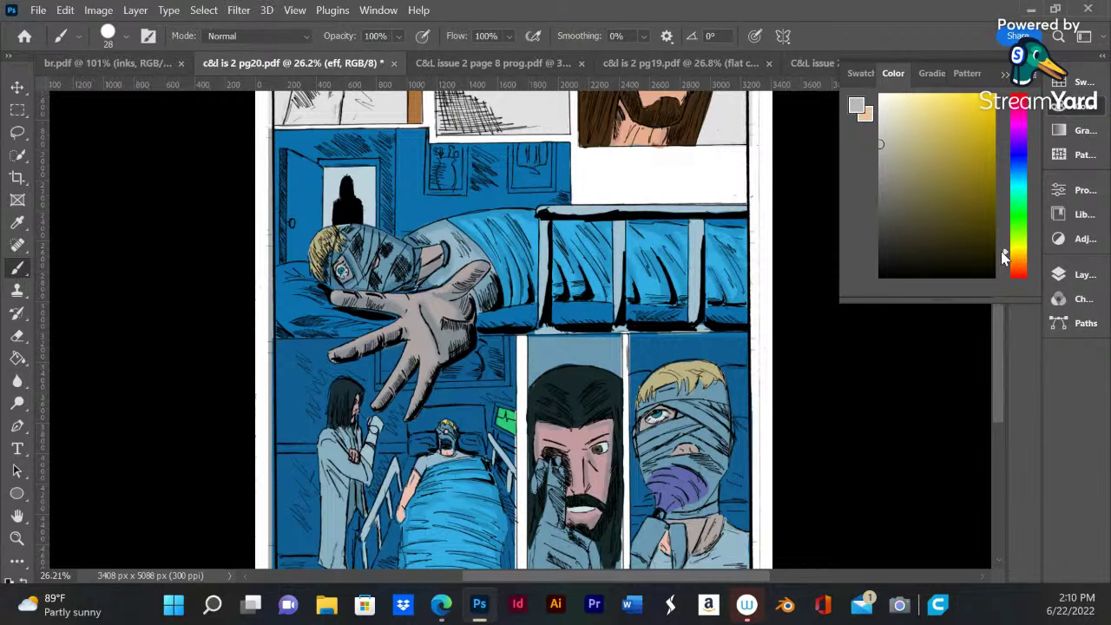
{"action": "mouse_move", "coordinate": [880, 149]}
{"action": "left_mouse_down"}
{"action": "mouse_move", "coordinate": [915, 146]}
{"action": "mouse_move", "coordinate": [932, 101]}
{"action": "mouse_move", "coordinate": [917, 113]}
{"action": "left_mouse_up"}
{"action": "left_click_drag", "start_coordinate": [1003, 257], "coordinate": [1008, 178]}
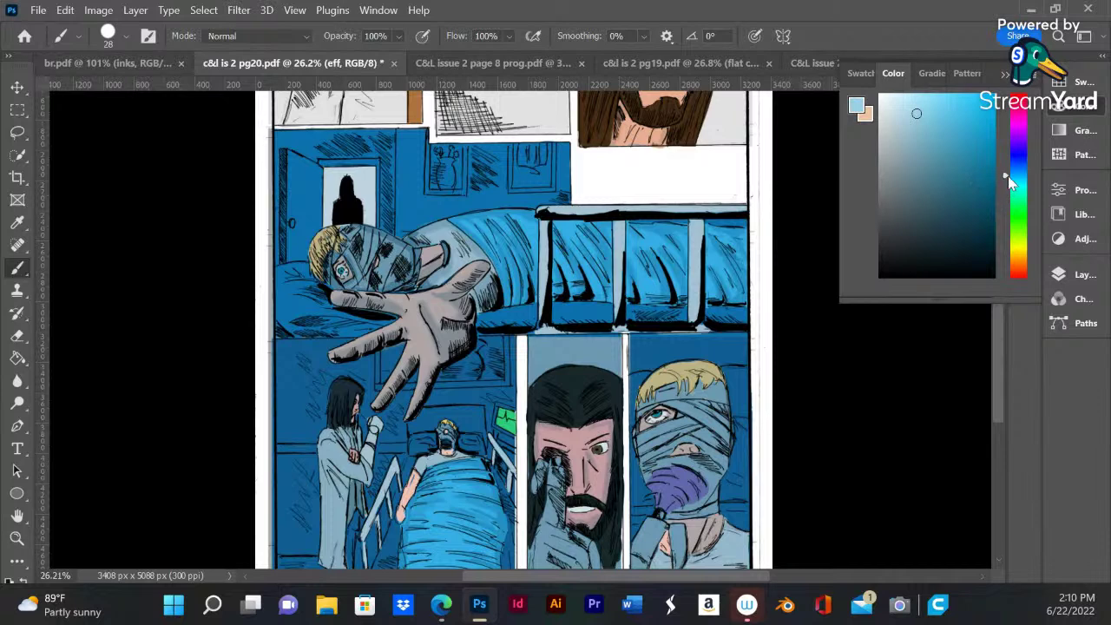
{"action": "left_click", "coordinate": [1053, 280]}
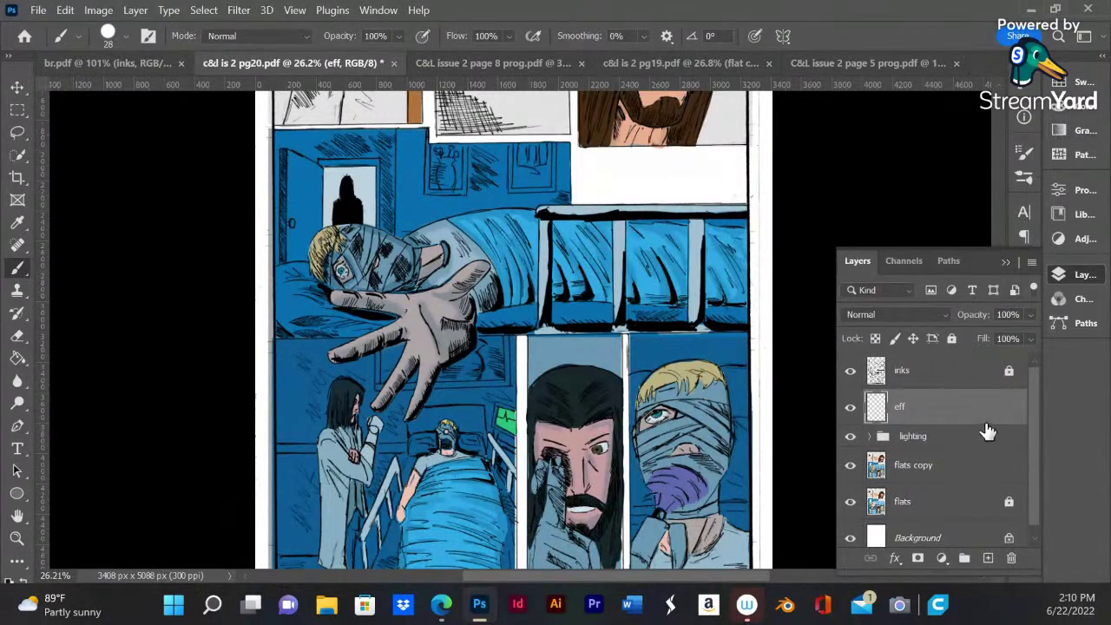
- Apply Inner Glow and Outer Glow layer effects to the eff layer, leaving Inner Shadow off
{"action": "key", "text": "space"}
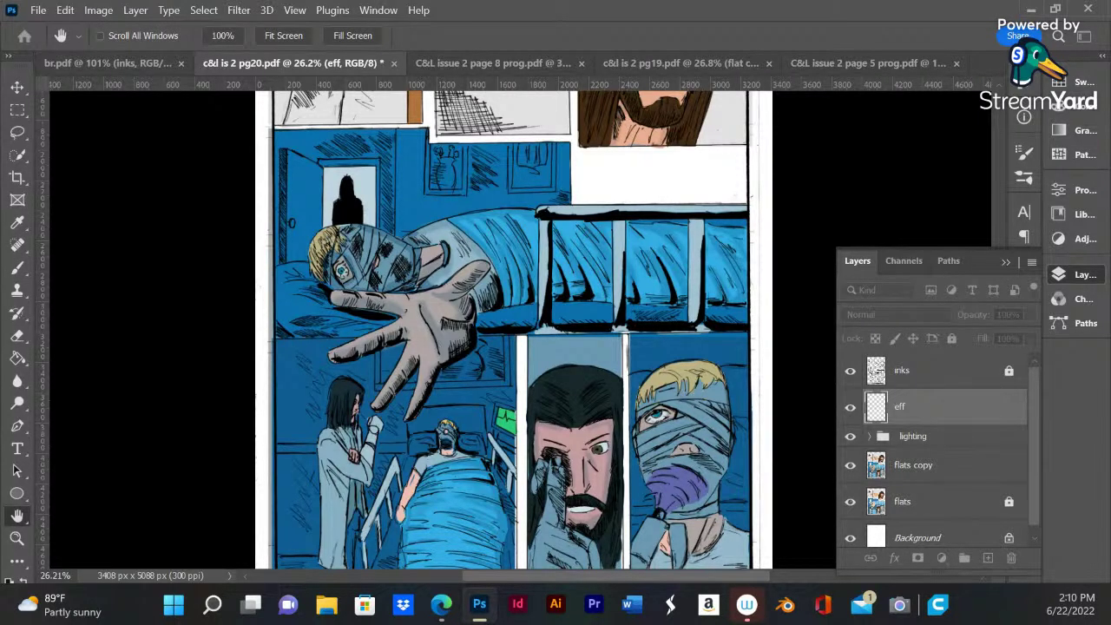
{"action": "double_click", "coordinate": [954, 406]}
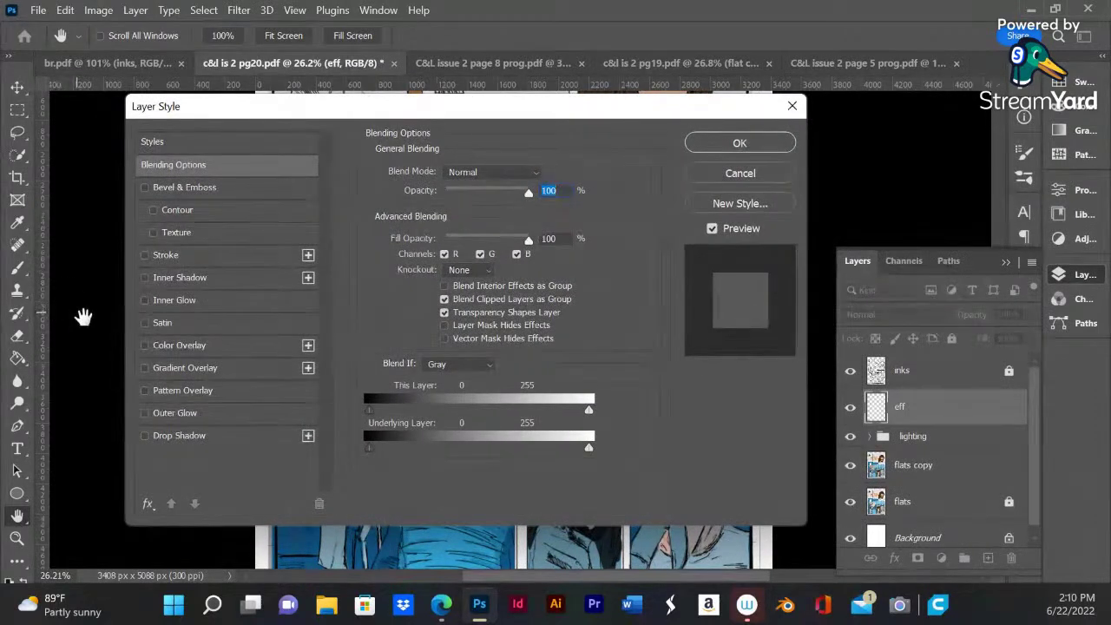
{"action": "left_click", "coordinate": [145, 301]}
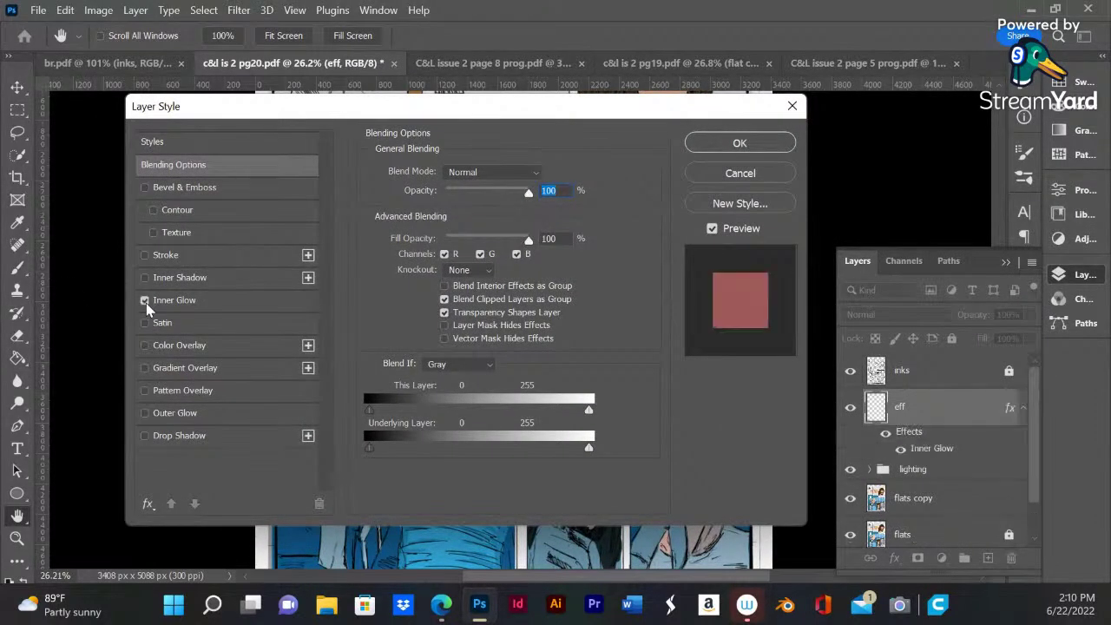
{"action": "left_click", "coordinate": [145, 278]}
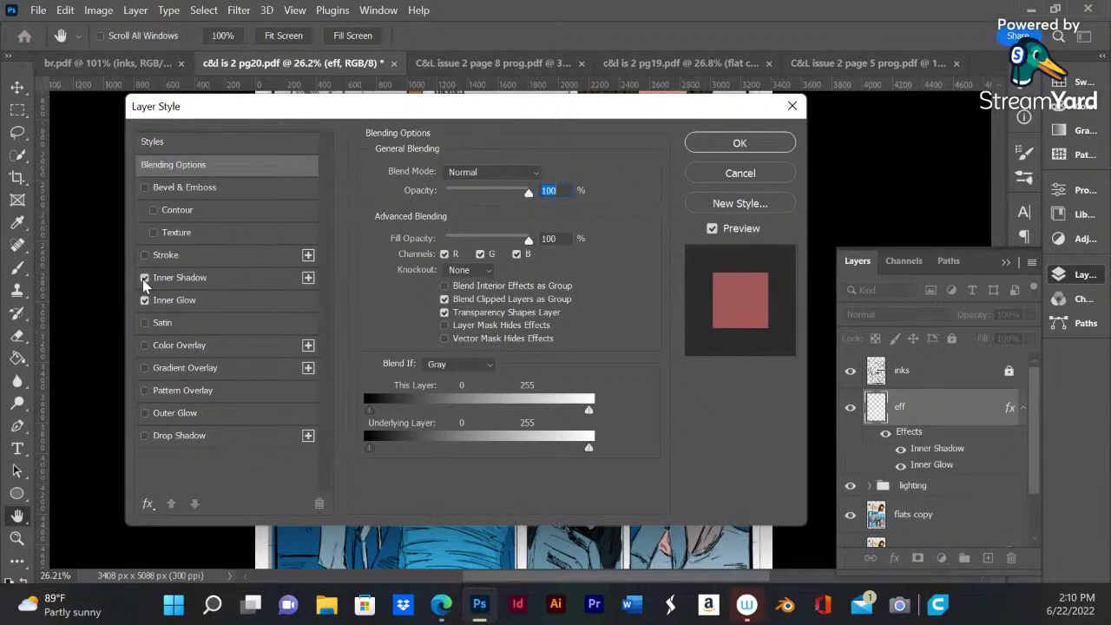
{"action": "left_click", "coordinate": [145, 278]}
{"action": "left_click", "coordinate": [145, 413]}
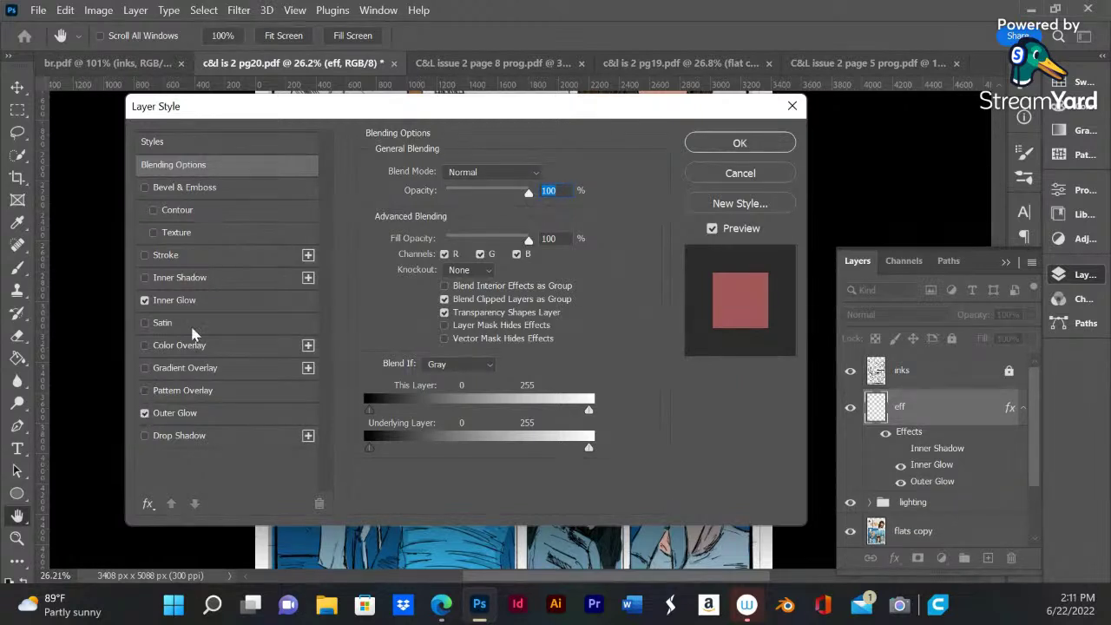
{"action": "left_click", "coordinate": [234, 300]}
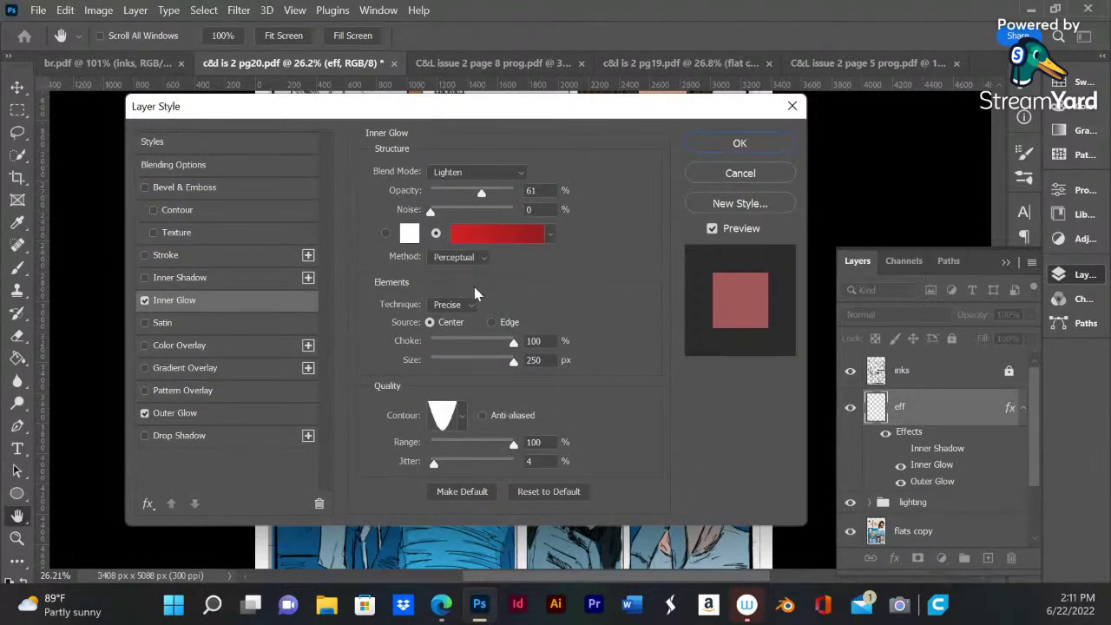
{"action": "left_click", "coordinate": [739, 143]}
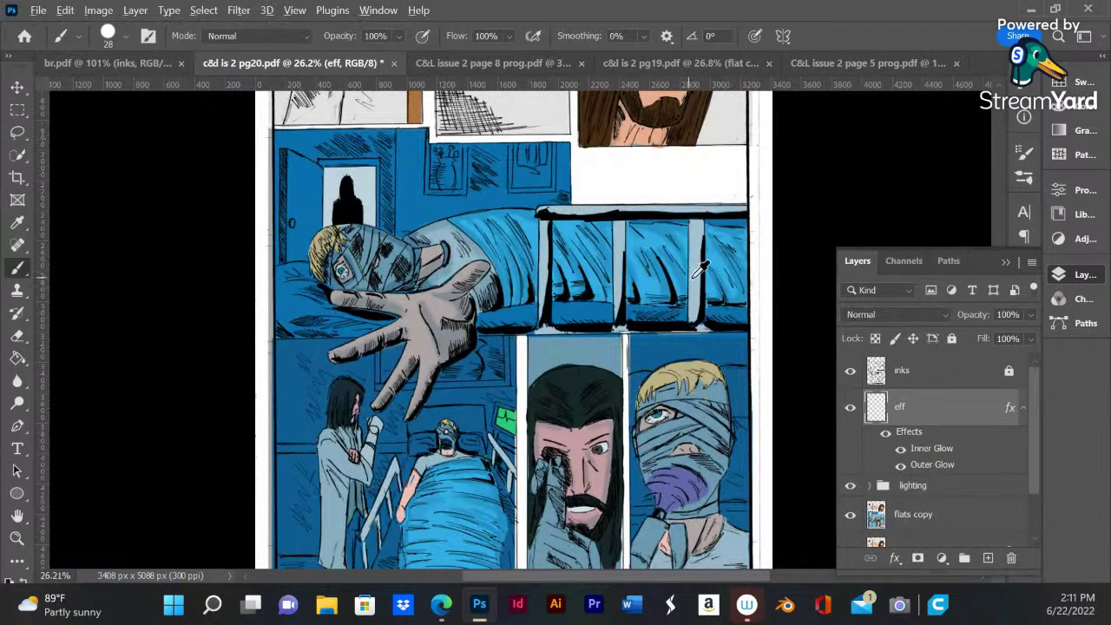
{"action": "scroll", "coordinate": [481, 300], "scroll_direction": "up", "scroll_amount": 2}
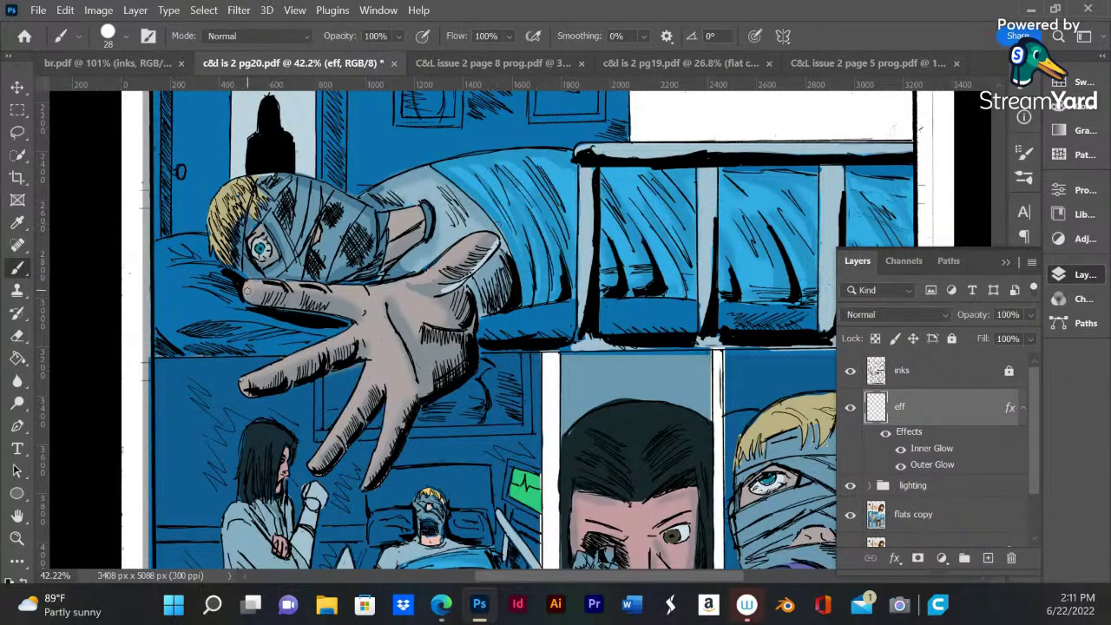
{"action": "mouse_move", "coordinate": [246, 293]}
{"action": "left_mouse_down"}
{"action": "mouse_move", "coordinate": [359, 317]}
{"action": "mouse_move", "coordinate": [330, 316]}
{"action": "mouse_move", "coordinate": [290, 287]}
{"action": "left_mouse_up"}
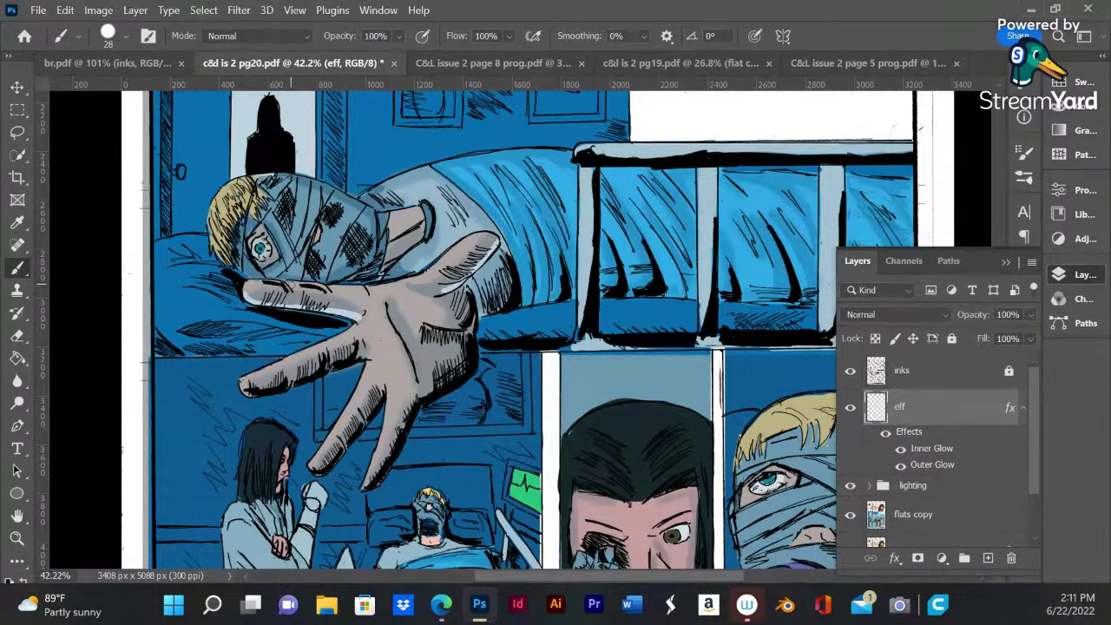
{"action": "key", "text": "ctrl+z"}
{"action": "key", "text": "ctrl+z"}
{"action": "key", "text": "ctrl+z"}
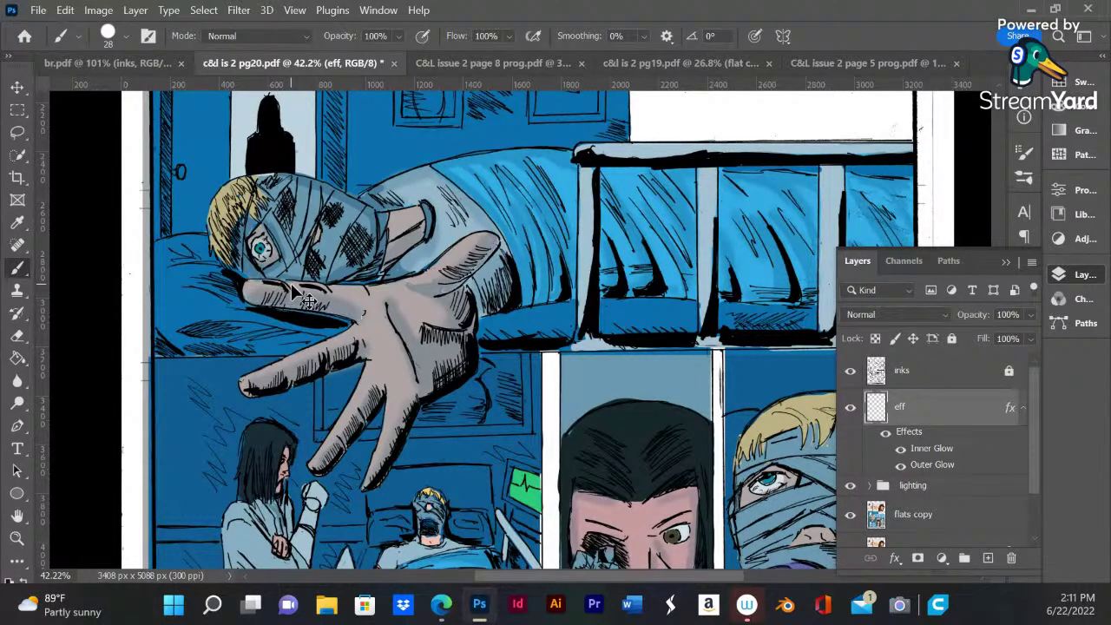
- Paint light blue highlights on the outstretched hand, face bandages and neck with a Soft Round Pressure Opacity brush at 28 px
{"action": "right_click", "coordinate": [373, 276]}
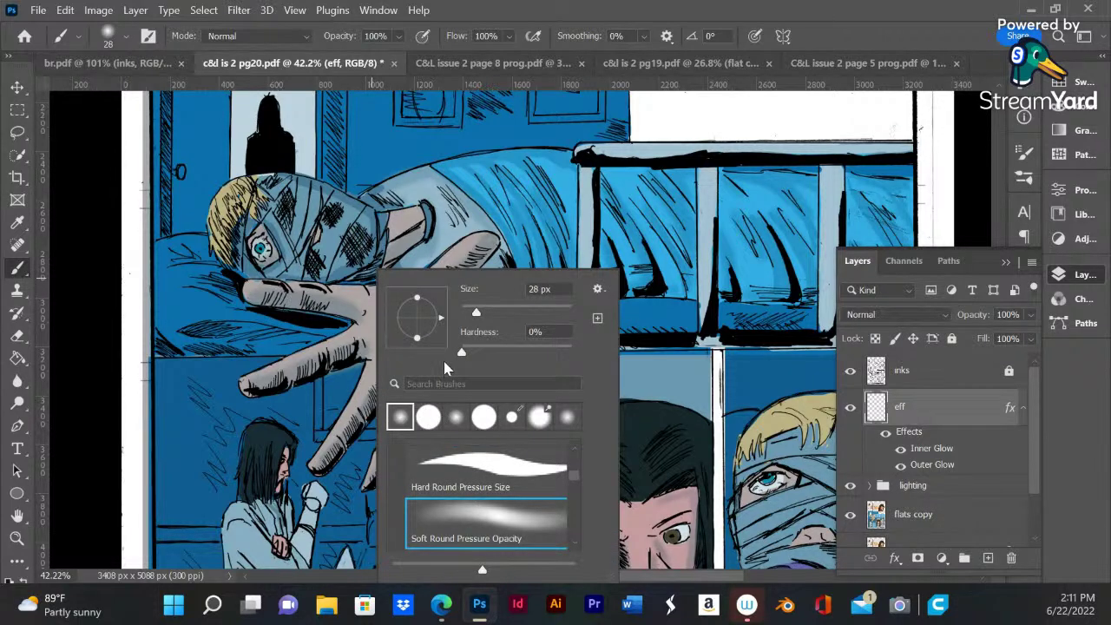
{"action": "key", "text": "Escape"}
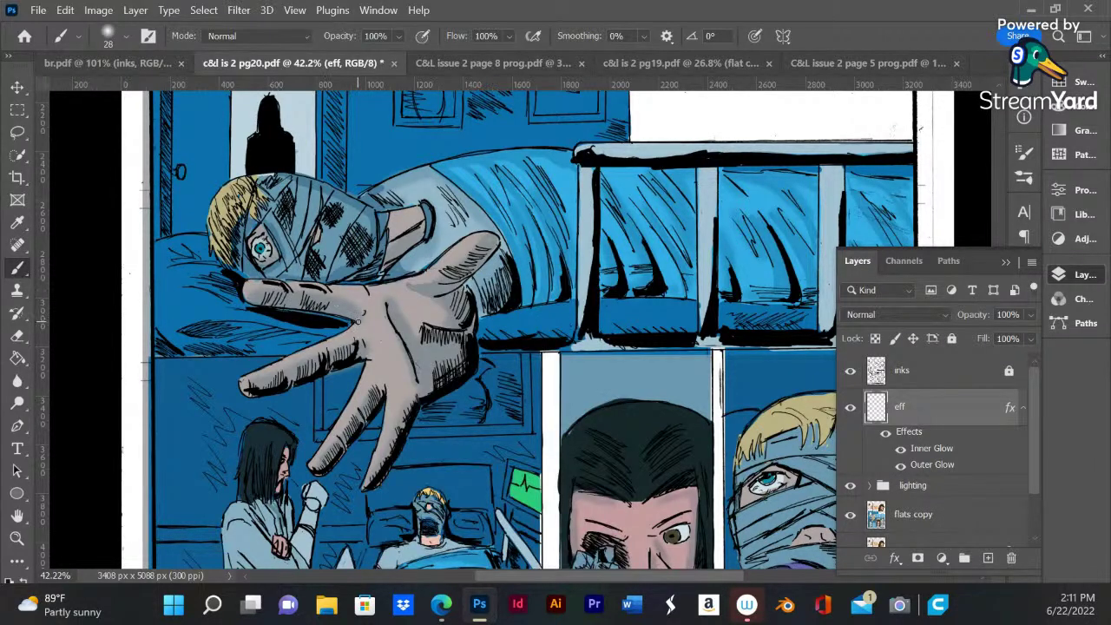
{"action": "left_click_drag", "start_coordinate": [356, 319], "coordinate": [283, 303]}
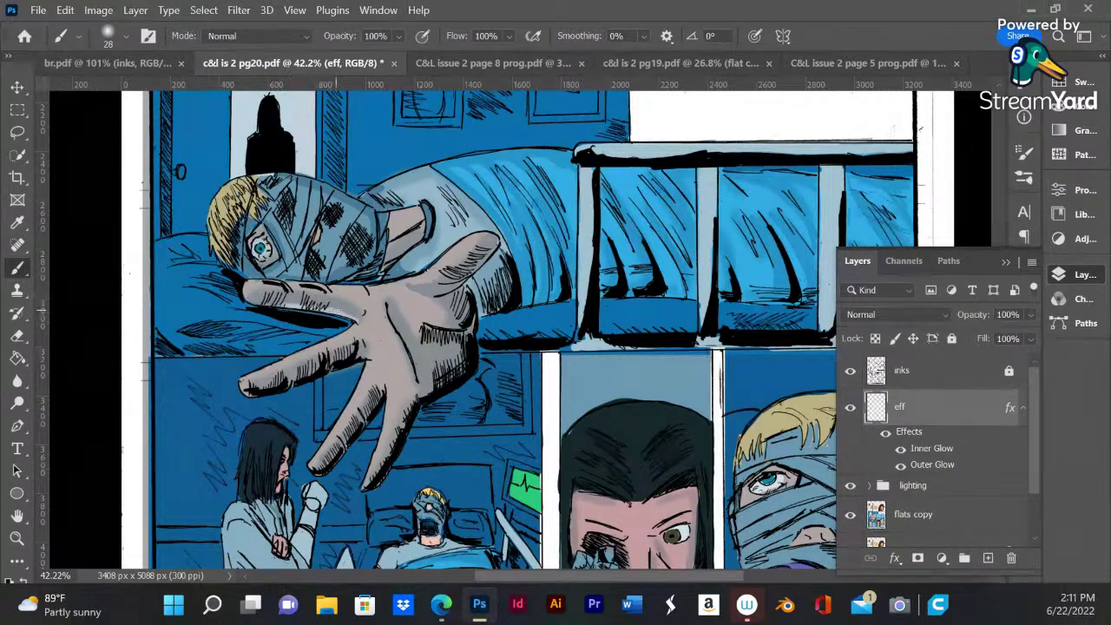
{"action": "mouse_move", "coordinate": [348, 316]}
{"action": "left_mouse_down"}
{"action": "mouse_move", "coordinate": [250, 299]}
{"action": "mouse_move", "coordinate": [278, 285]}
{"action": "mouse_move", "coordinate": [251, 285]}
{"action": "left_mouse_up"}
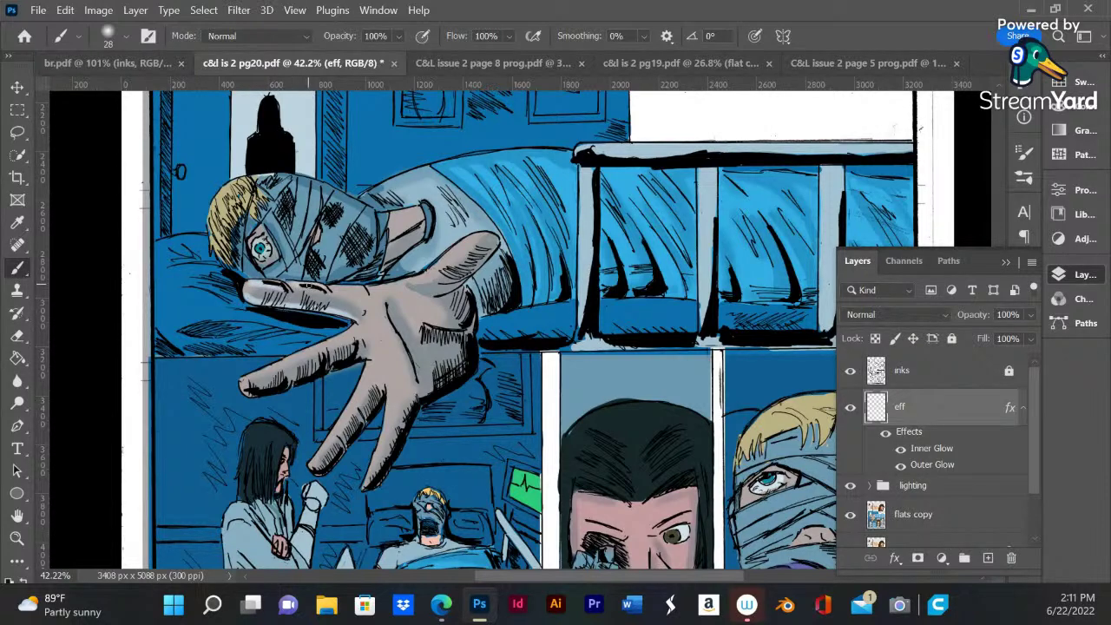
{"action": "mouse_move", "coordinate": [325, 288]}
{"action": "left_mouse_down"}
{"action": "mouse_move", "coordinate": [413, 279]}
{"action": "mouse_move", "coordinate": [476, 233]}
{"action": "left_mouse_up"}
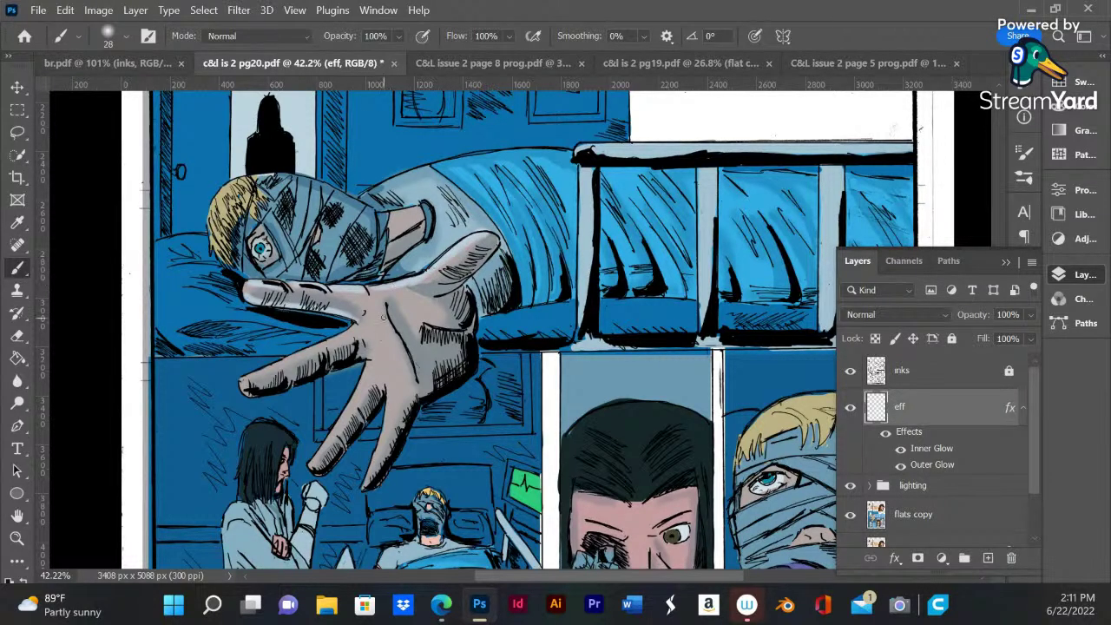
{"action": "mouse_move", "coordinate": [379, 308]}
{"action": "left_mouse_down"}
{"action": "mouse_move", "coordinate": [412, 386]}
{"action": "mouse_move", "coordinate": [385, 310]}
{"action": "left_mouse_up"}
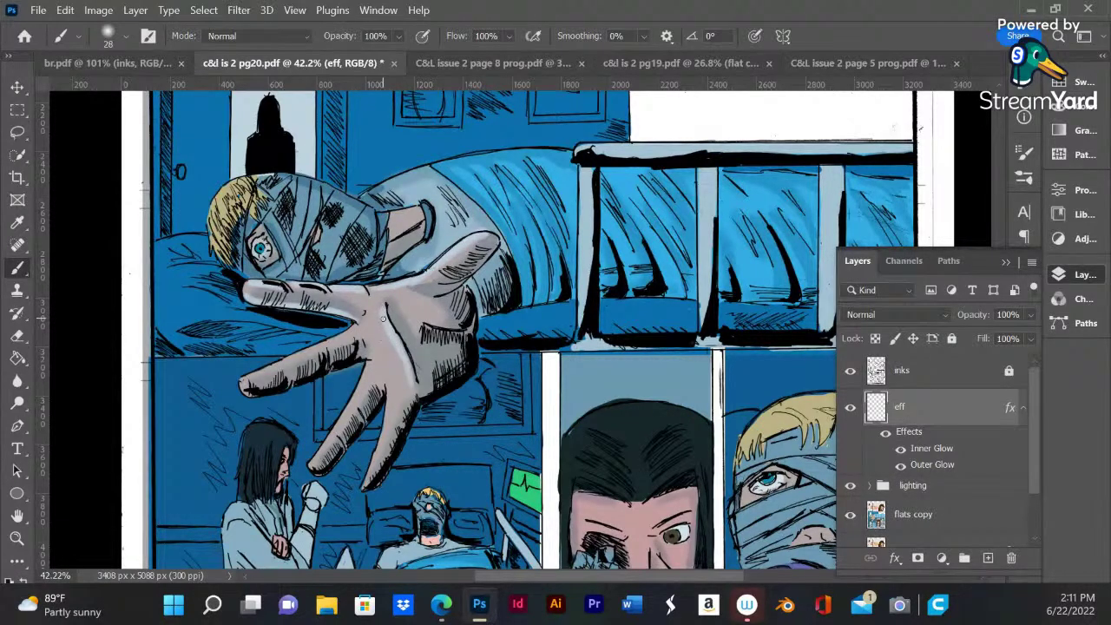
{"action": "mouse_move", "coordinate": [273, 218]}
{"action": "left_mouse_down"}
{"action": "mouse_move", "coordinate": [318, 219]}
{"action": "mouse_move", "coordinate": [298, 230]}
{"action": "mouse_move", "coordinate": [306, 192]}
{"action": "mouse_move", "coordinate": [302, 243]}
{"action": "left_mouse_up"}
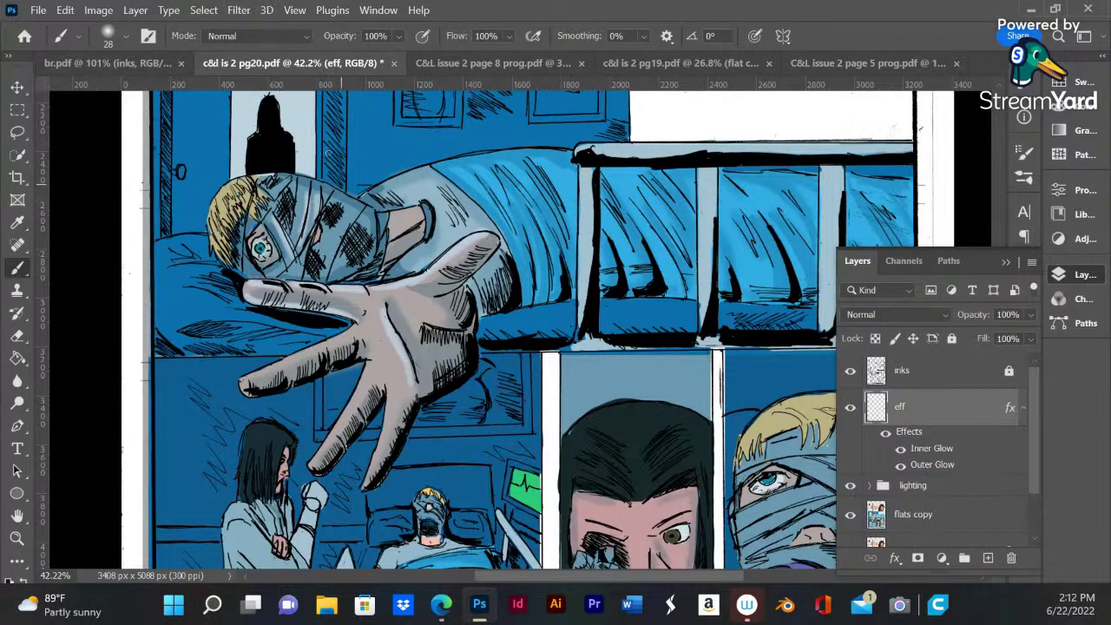
{"action": "left_click_drag", "start_coordinate": [389, 210], "coordinate": [404, 212]}
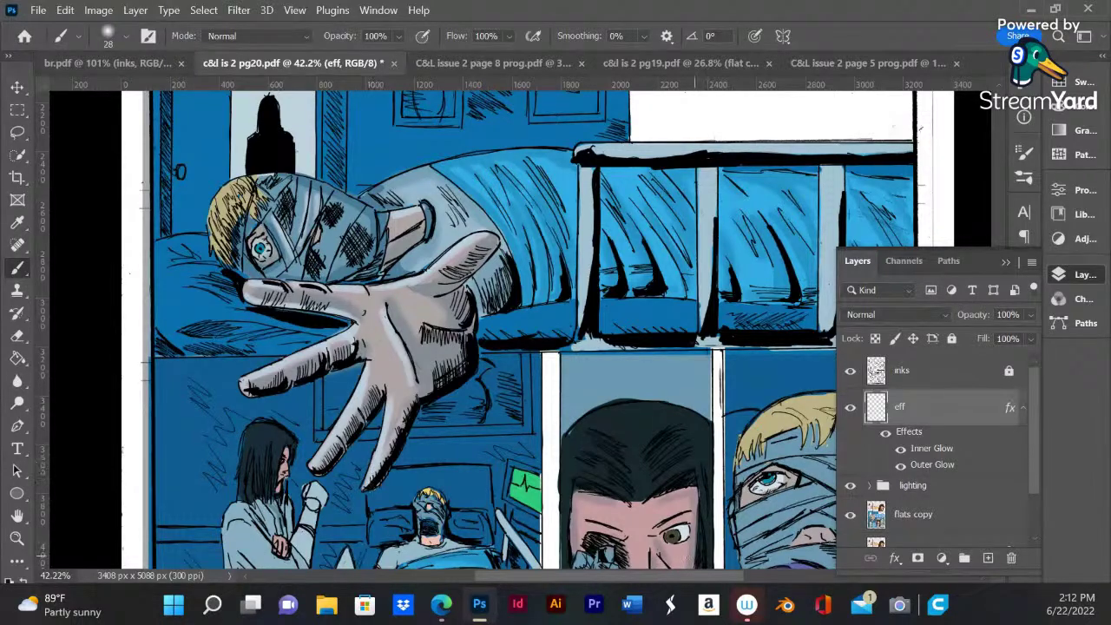
- Paint soft light blue highlights along the hospital bed's rails and upright posts
{"action": "scroll", "coordinate": [739, 363], "scroll_direction": "down", "scroll_amount": 5}
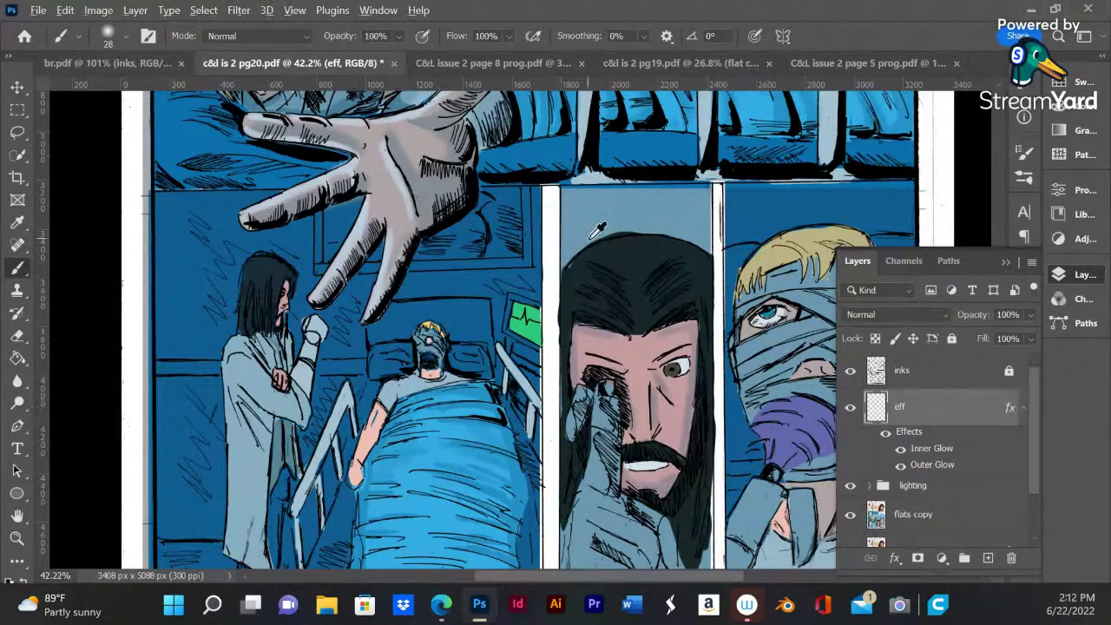
{"action": "scroll", "coordinate": [599, 227], "scroll_direction": "down", "scroll_amount": 3}
{"action": "scroll", "coordinate": [594, 234], "scroll_direction": "up", "scroll_amount": 5}
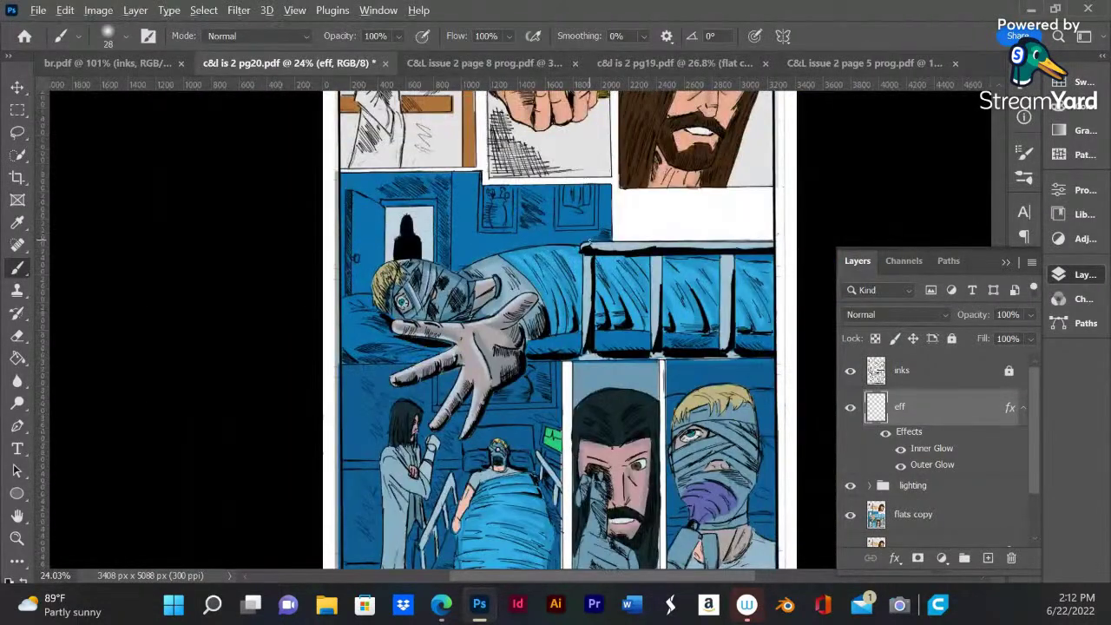
{"action": "scroll", "coordinate": [594, 238], "scroll_direction": "up", "scroll_amount": 3}
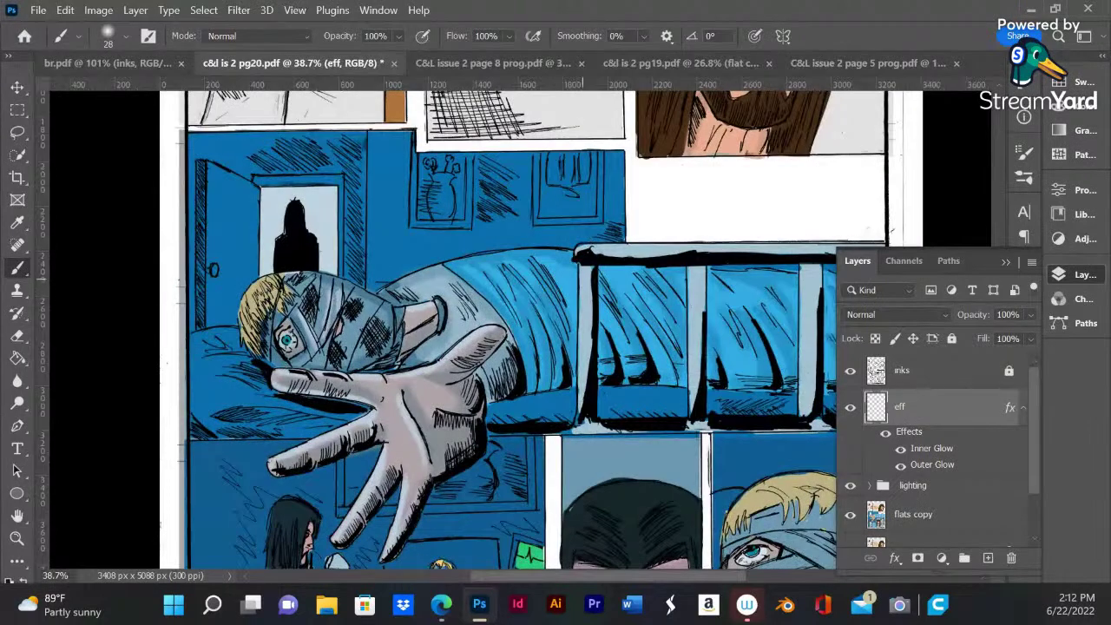
{"action": "left_click_drag", "start_coordinate": [580, 283], "coordinate": [576, 406]}
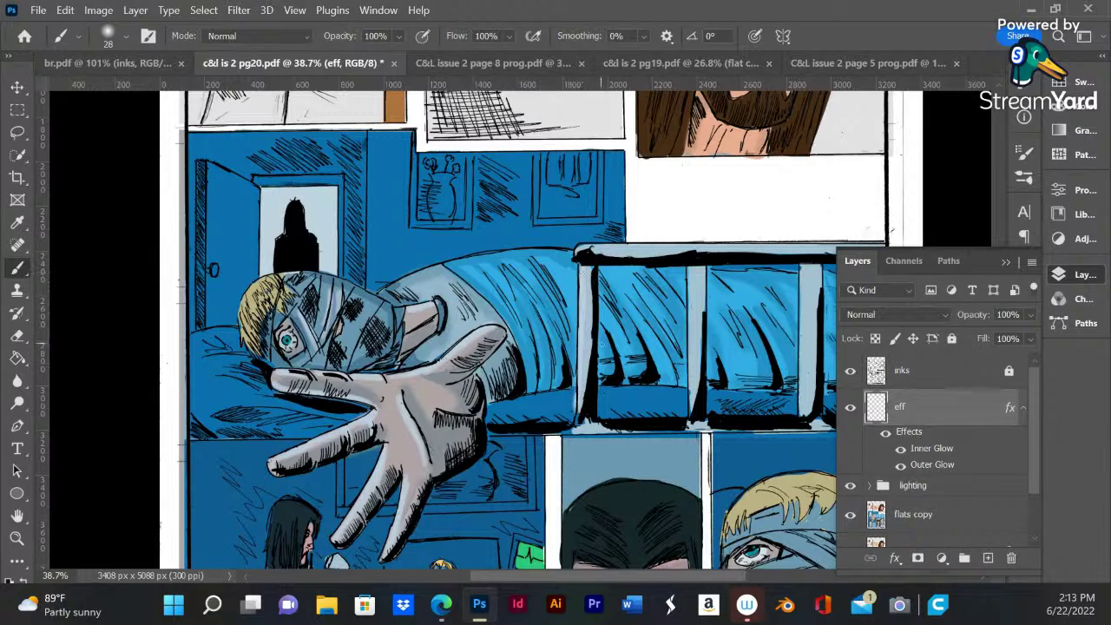
{"action": "mouse_move", "coordinate": [690, 274]}
{"action": "left_mouse_down"}
{"action": "mouse_move", "coordinate": [689, 351]}
{"action": "mouse_move", "coordinate": [686, 276]}
{"action": "left_mouse_up"}
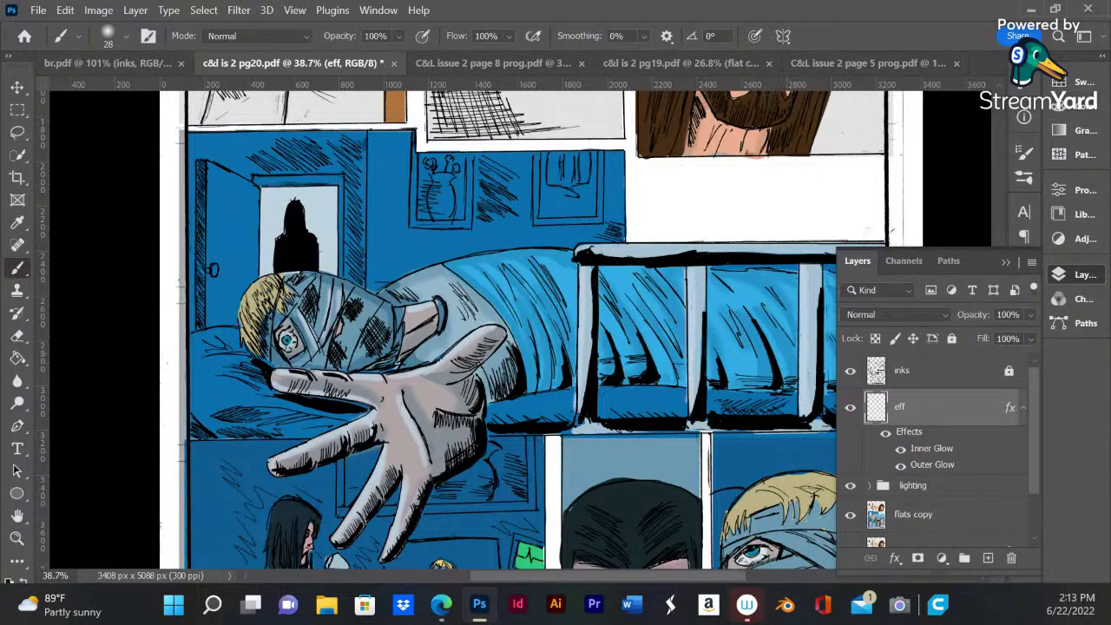
{"action": "left_click", "coordinate": [441, 604]}
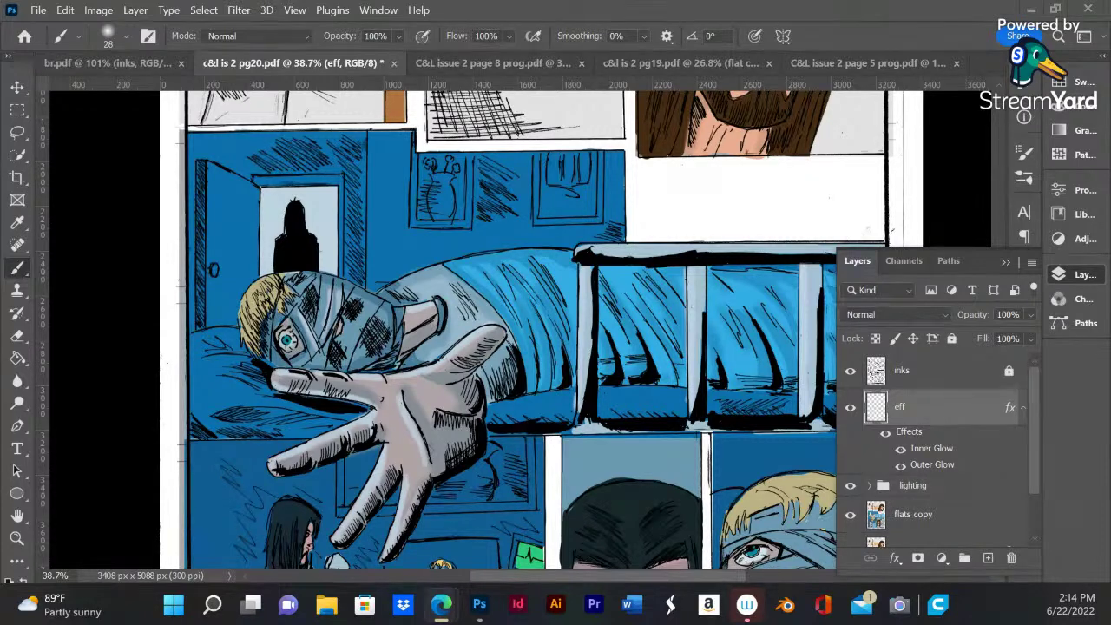
{"action": "left_click", "coordinate": [586, 257]}
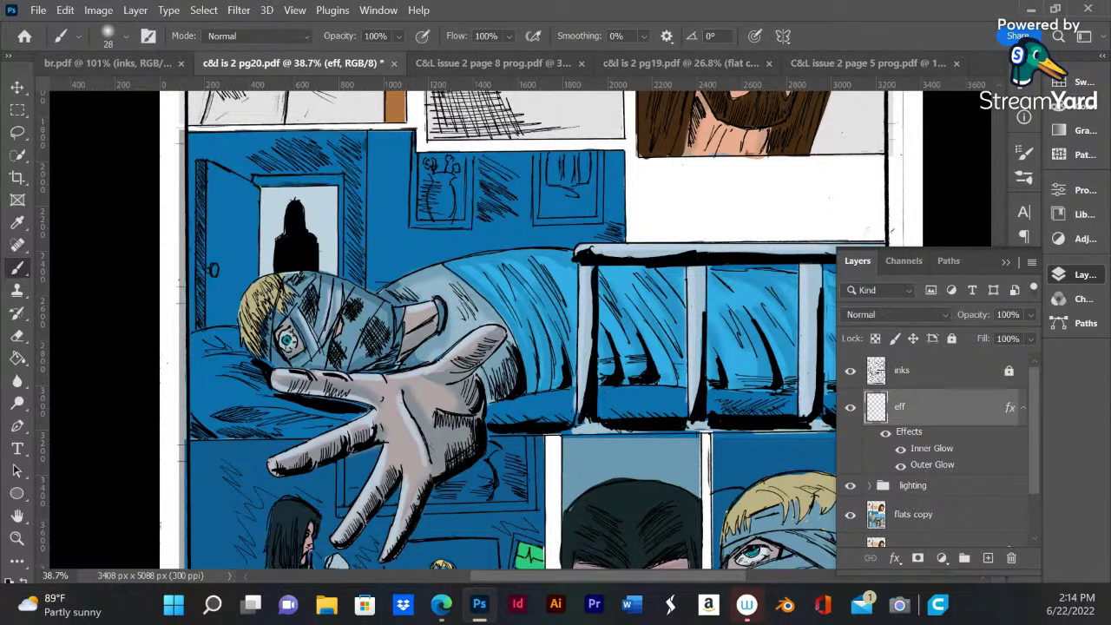
{"action": "left_click", "coordinate": [441, 604]}
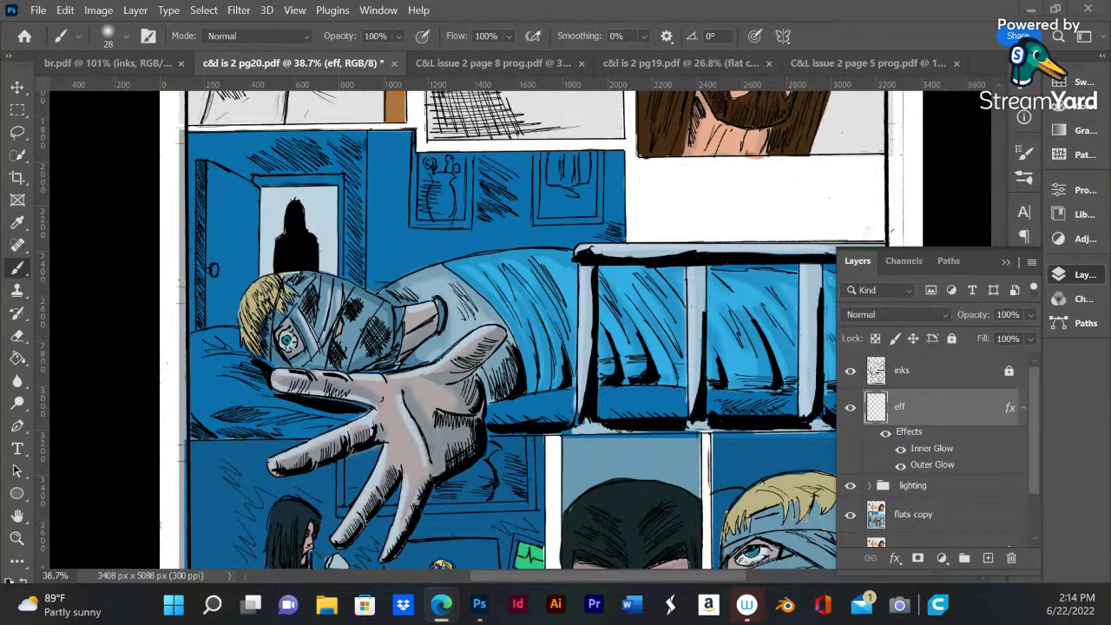
{"action": "key", "text": "alt+Tab"}
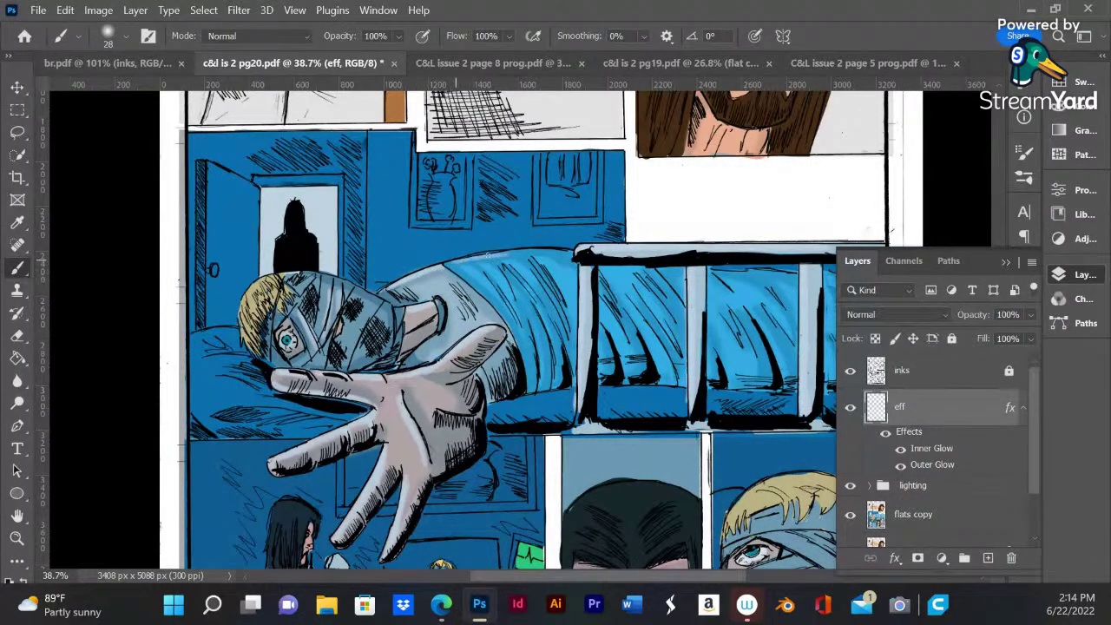
- Paint light blue highlights along the lying patient's shoulder and blanket edge and on the pillow folds under the hand
{"action": "mouse_move", "coordinate": [455, 259]}
{"action": "left_mouse_down"}
{"action": "mouse_move", "coordinate": [558, 258]}
{"action": "mouse_move", "coordinate": [464, 259]}
{"action": "mouse_move", "coordinate": [522, 260]}
{"action": "left_mouse_up"}
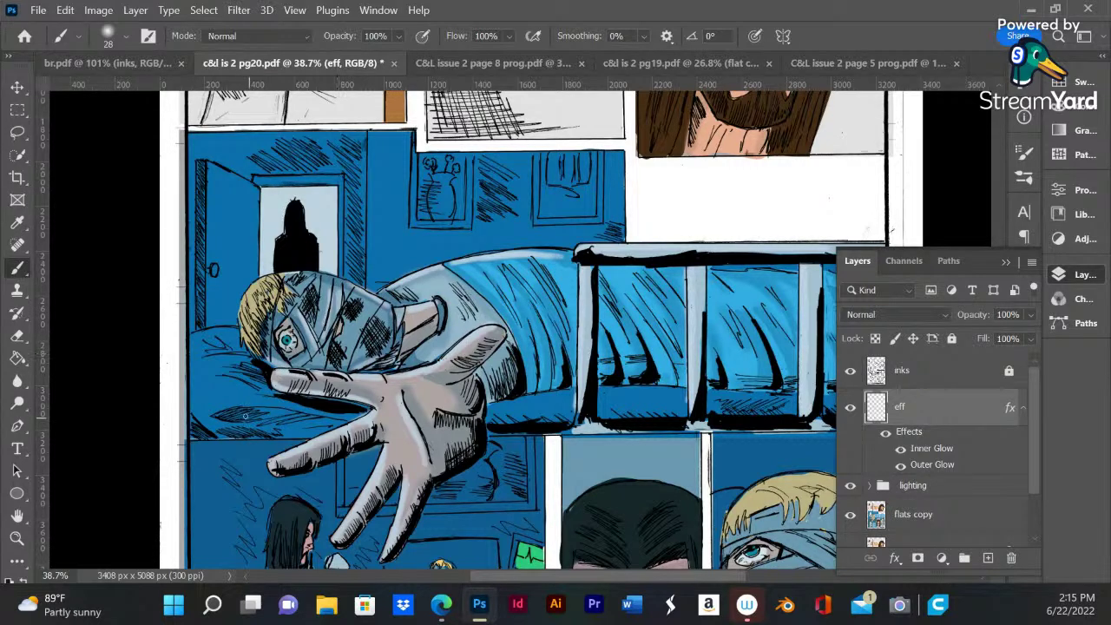
{"action": "mouse_move", "coordinate": [346, 420]}
{"action": "left_mouse_down"}
{"action": "mouse_move", "coordinate": [243, 404]}
{"action": "mouse_move", "coordinate": [208, 413]}
{"action": "mouse_move", "coordinate": [340, 413]}
{"action": "mouse_move", "coordinate": [227, 405]}
{"action": "mouse_move", "coordinate": [305, 392]}
{"action": "mouse_move", "coordinate": [240, 377]}
{"action": "mouse_move", "coordinate": [264, 389]}
{"action": "left_mouse_up"}
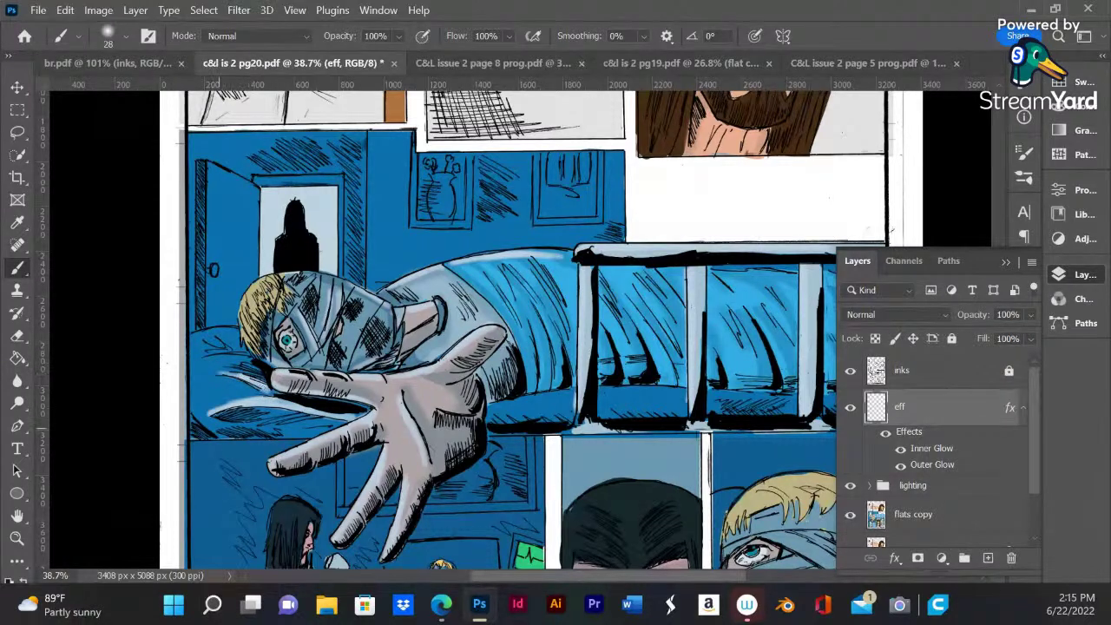
- Paint light blue highlights along the pillow edge and the blanket folds between the hospital bed's posts
{"action": "mouse_move", "coordinate": [217, 428]}
{"action": "left_mouse_down"}
{"action": "mouse_move", "coordinate": [264, 437]}
{"action": "mouse_move", "coordinate": [213, 432]}
{"action": "left_mouse_up"}
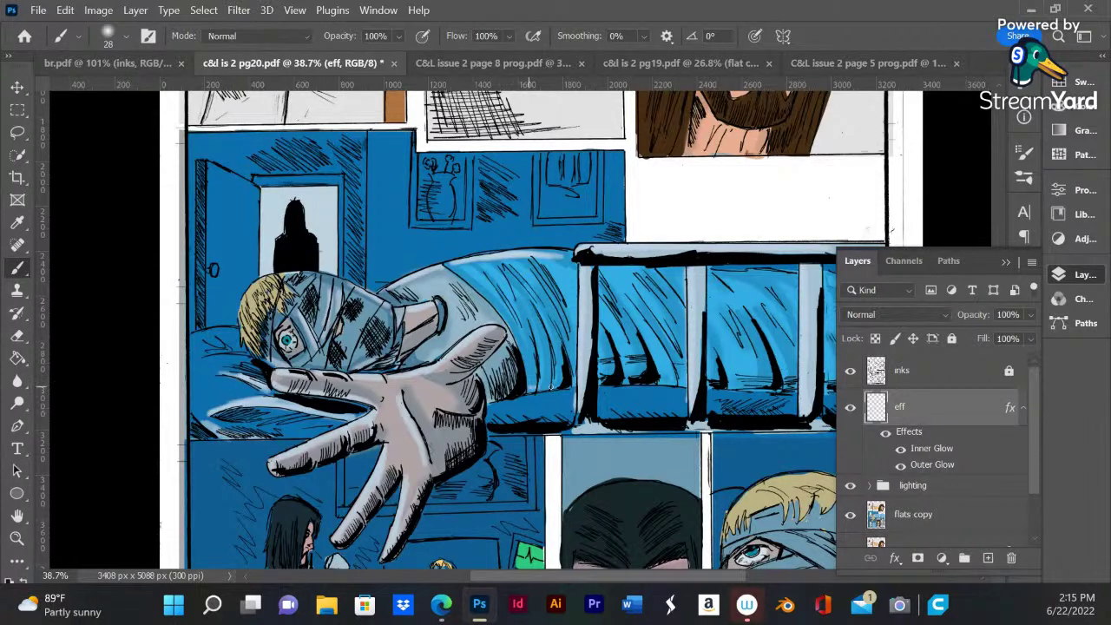
{"action": "mouse_move", "coordinate": [533, 387]}
{"action": "left_mouse_down"}
{"action": "mouse_move", "coordinate": [559, 378]}
{"action": "mouse_move", "coordinate": [562, 346]}
{"action": "mouse_move", "coordinate": [616, 377]}
{"action": "mouse_move", "coordinate": [638, 338]}
{"action": "mouse_move", "coordinate": [642, 357]}
{"action": "mouse_move", "coordinate": [625, 318]}
{"action": "mouse_move", "coordinate": [642, 359]}
{"action": "left_mouse_up"}
{"action": "left_click_drag", "start_coordinate": [629, 316], "coordinate": [645, 375]}
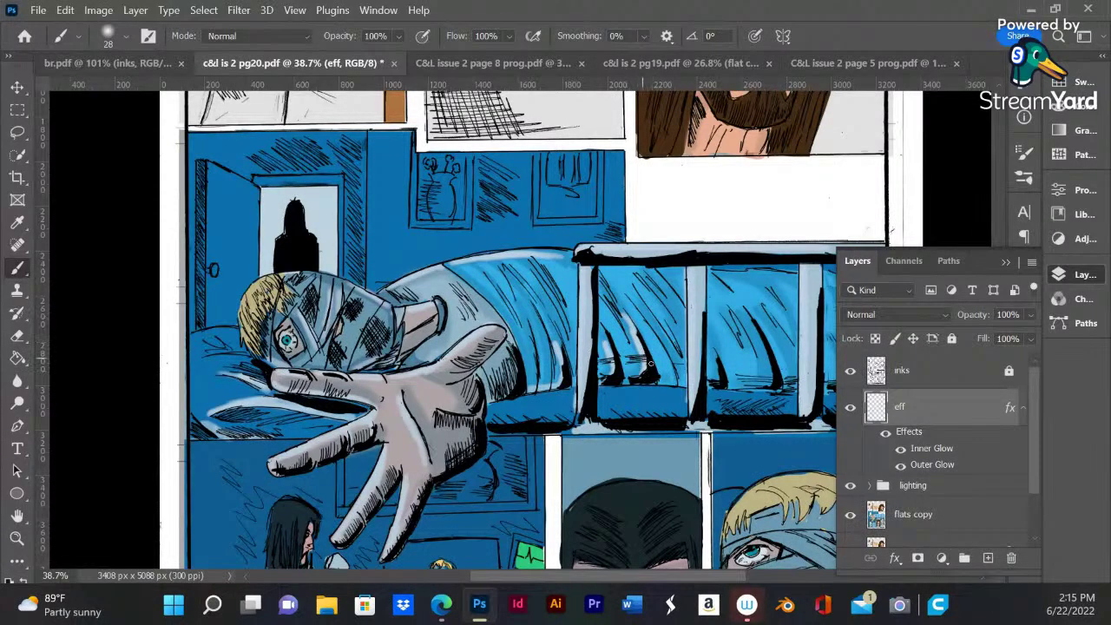
{"action": "mouse_move", "coordinate": [714, 374]}
{"action": "left_mouse_down"}
{"action": "mouse_move", "coordinate": [715, 339]}
{"action": "mouse_move", "coordinate": [719, 386]}
{"action": "left_mouse_up"}
{"action": "mouse_move", "coordinate": [682, 352]}
{"action": "left_mouse_down"}
{"action": "mouse_move", "coordinate": [684, 305]}
{"action": "mouse_move", "coordinate": [652, 271]}
{"action": "mouse_move", "coordinate": [687, 313]}
{"action": "mouse_move", "coordinate": [656, 272]}
{"action": "left_mouse_up"}
{"action": "mouse_move", "coordinate": [752, 378]}
{"action": "left_mouse_down"}
{"action": "mouse_move", "coordinate": [739, 329]}
{"action": "mouse_move", "coordinate": [752, 381]}
{"action": "left_mouse_up"}
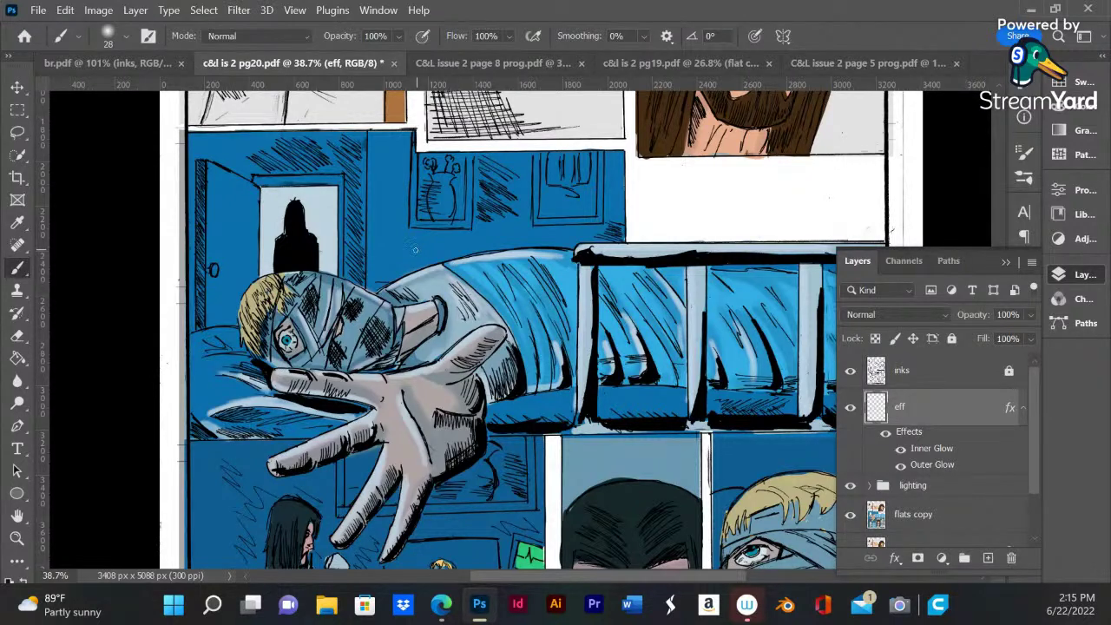
- Move the eff layer into the lighting group and lock the group
{"action": "scroll", "coordinate": [396, 250], "scroll_direction": "down", "scroll_amount": 2}
{"action": "scroll", "coordinate": [396, 250], "scroll_direction": "down", "scroll_amount": 2}
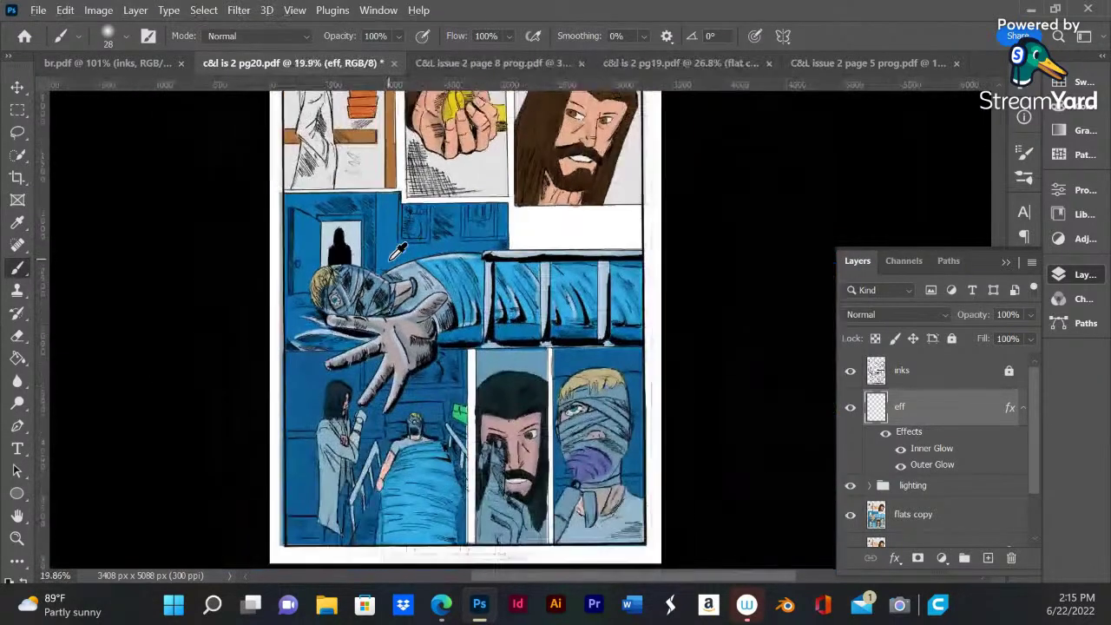
{"action": "scroll", "coordinate": [397, 250], "scroll_direction": "down", "scroll_amount": 2}
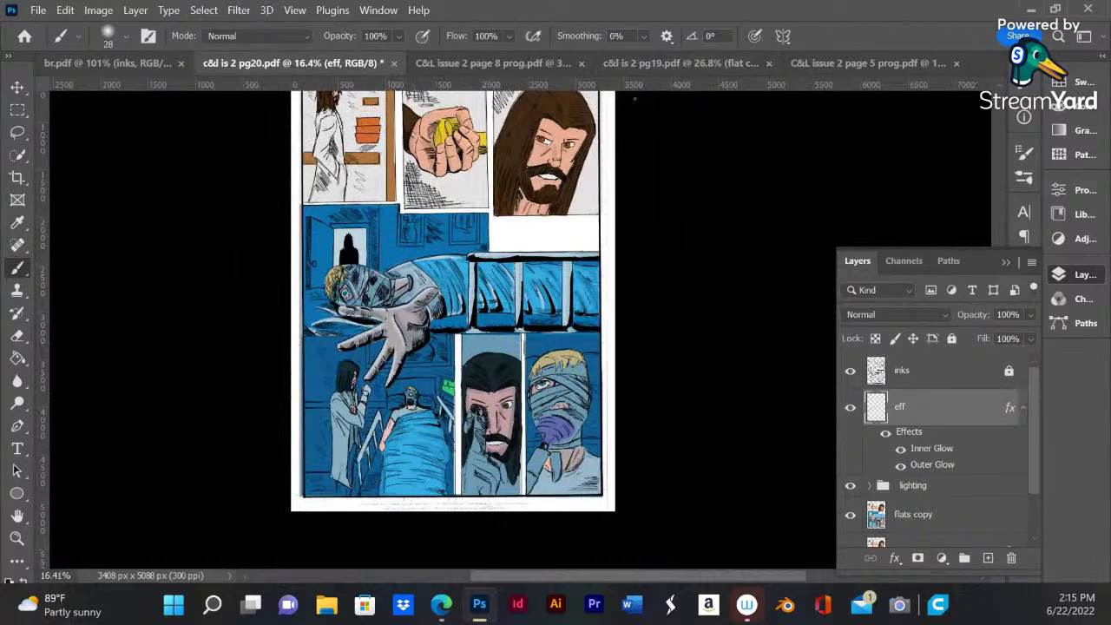
{"action": "scroll", "coordinate": [496, 183], "scroll_direction": "up", "scroll_amount": 2}
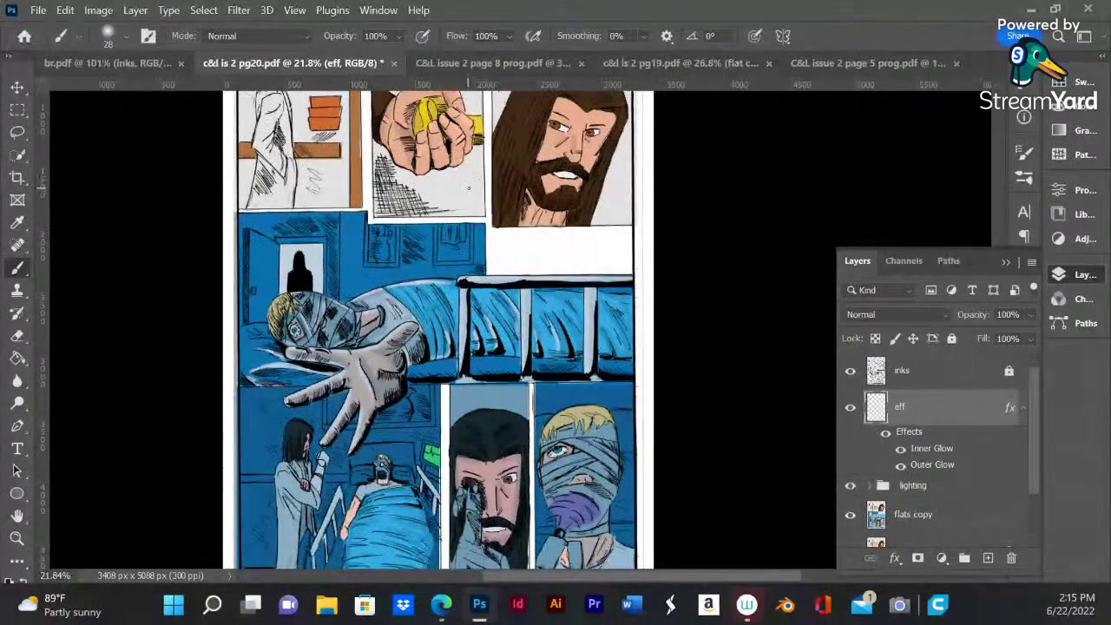
{"action": "scroll", "coordinate": [464, 200], "scroll_direction": "down", "scroll_amount": 2}
{"action": "scroll", "coordinate": [464, 278], "scroll_direction": "down", "scroll_amount": 2}
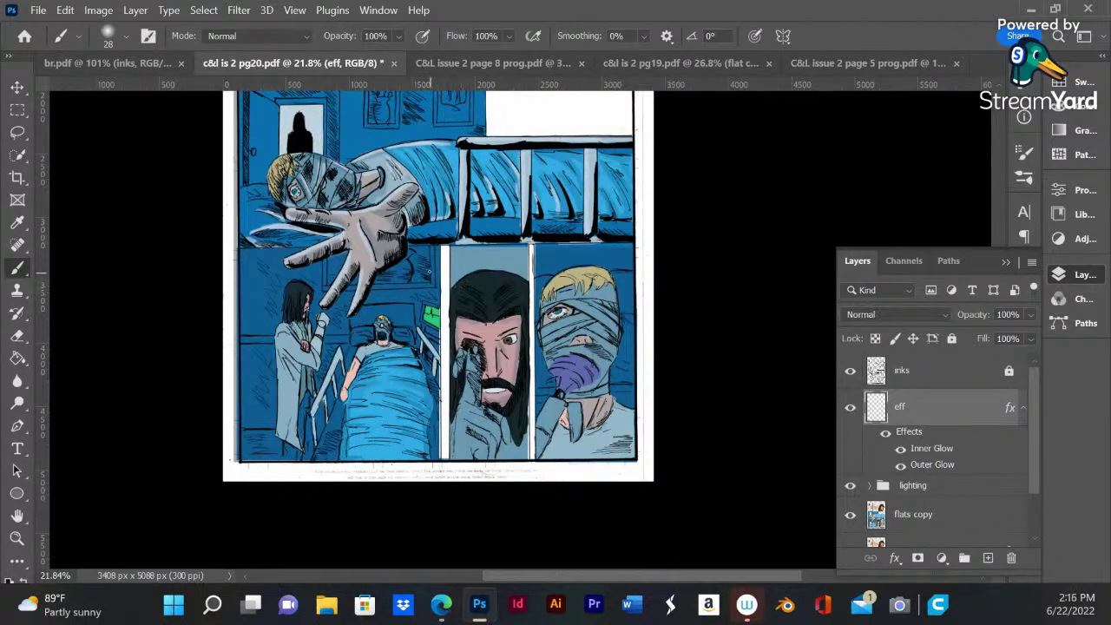
{"action": "scroll", "coordinate": [419, 273], "scroll_direction": "down", "scroll_amount": 1}
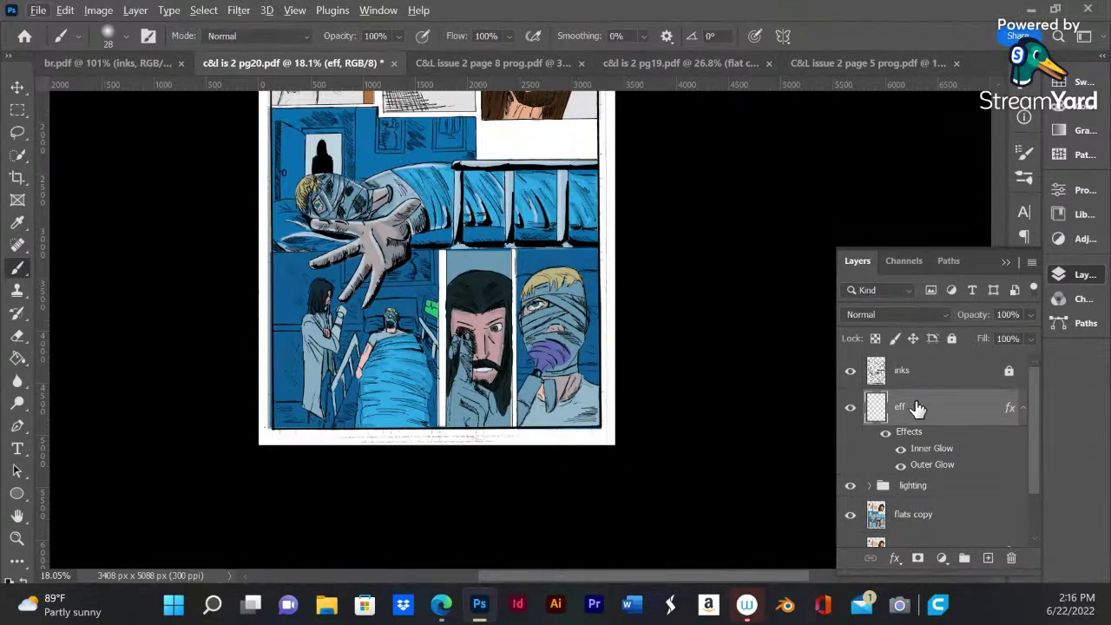
{"action": "left_click_drag", "start_coordinate": [917, 408], "coordinate": [940, 488]}
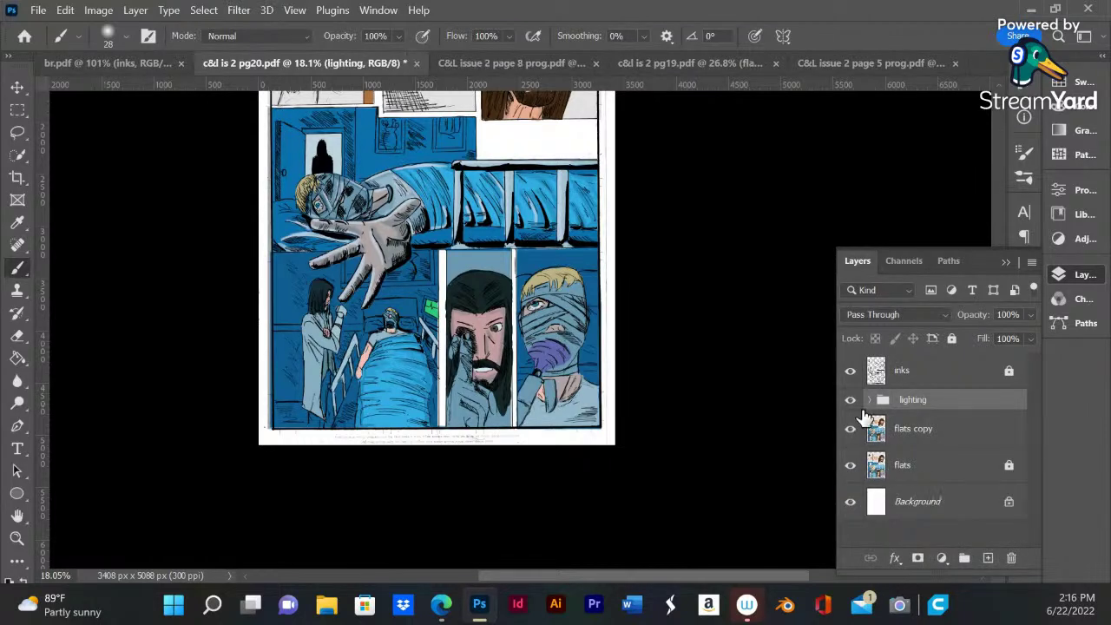
{"action": "left_click", "coordinate": [852, 400]}
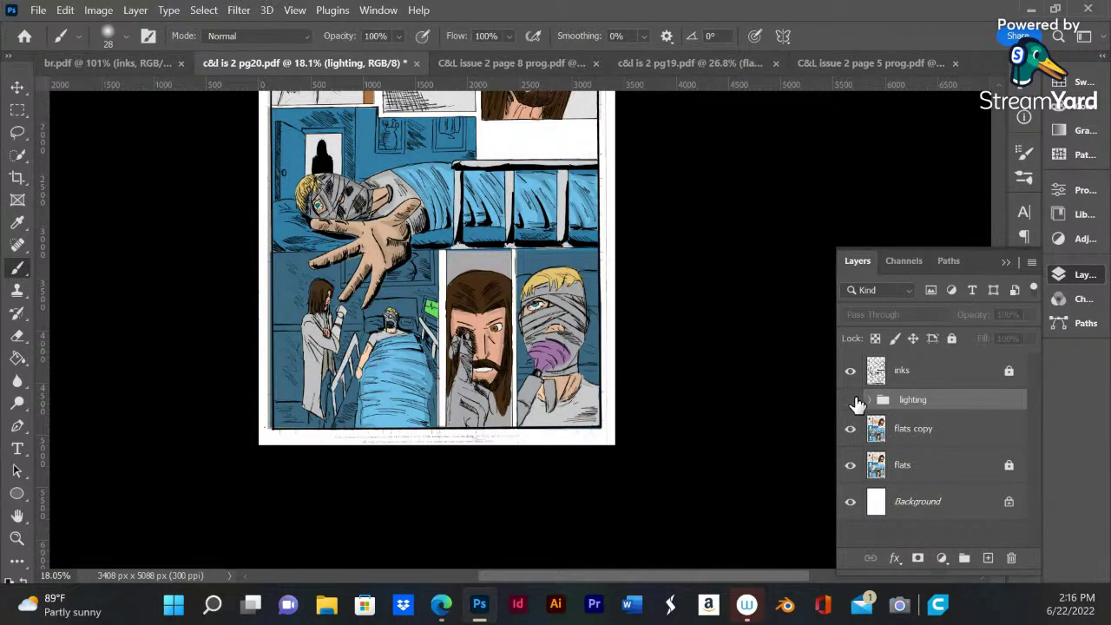
{"action": "left_click", "coordinate": [850, 402]}
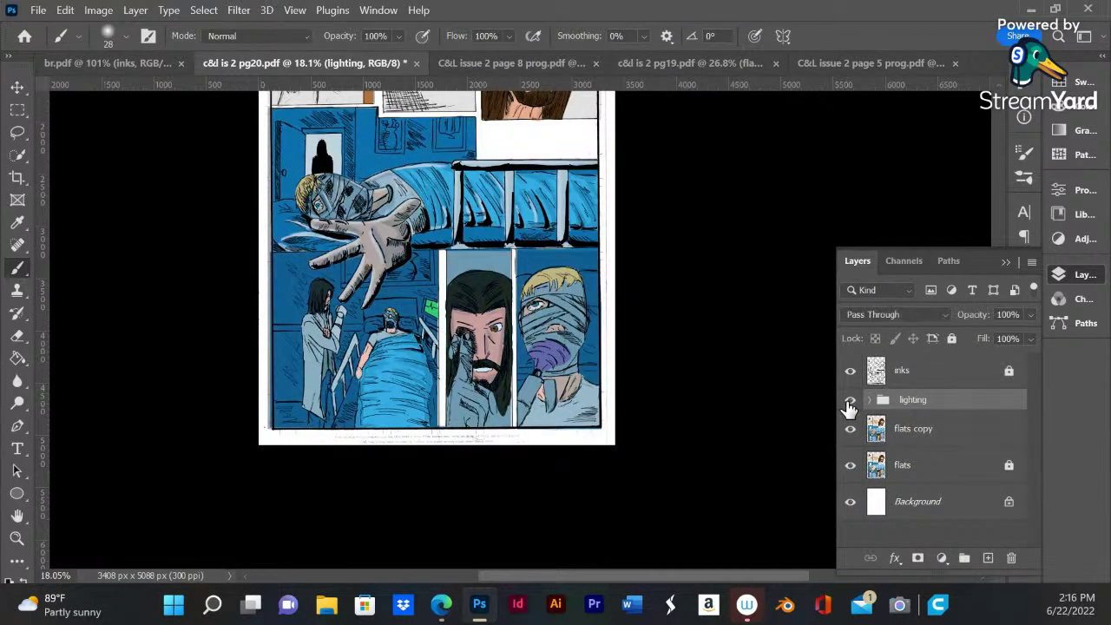
{"action": "left_click", "coordinate": [951, 338]}
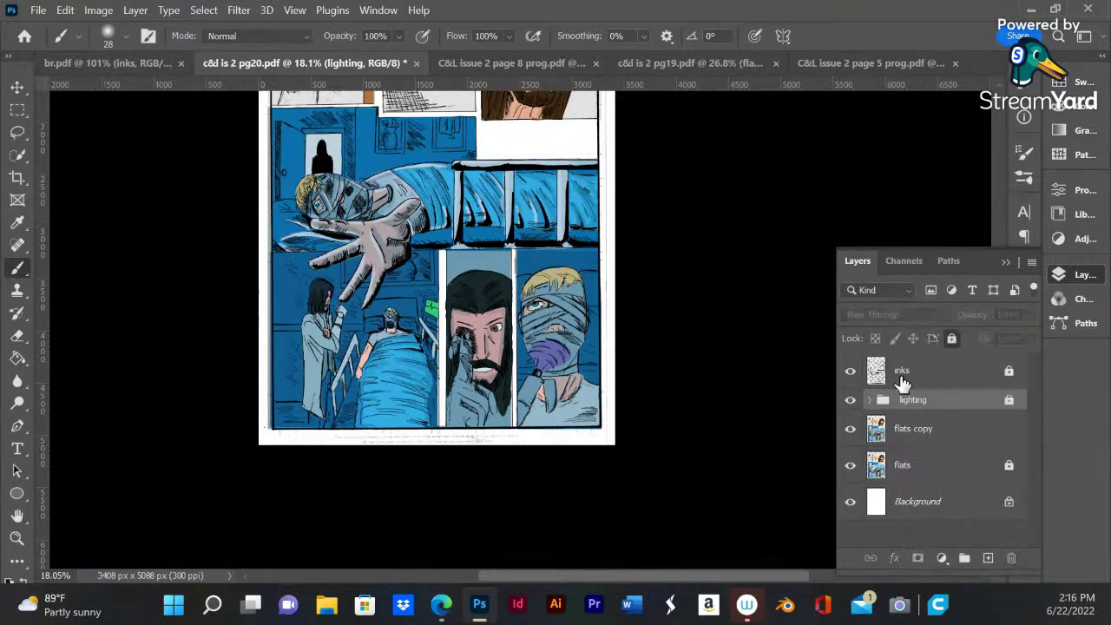
- Compare the hospital panels with and without the lighting group by switching its visibility
{"action": "left_click", "coordinate": [851, 401]}
{"action": "left_click", "coordinate": [851, 401]}
{"action": "left_click", "coordinate": [851, 401]}
{"action": "left_click", "coordinate": [851, 401]}
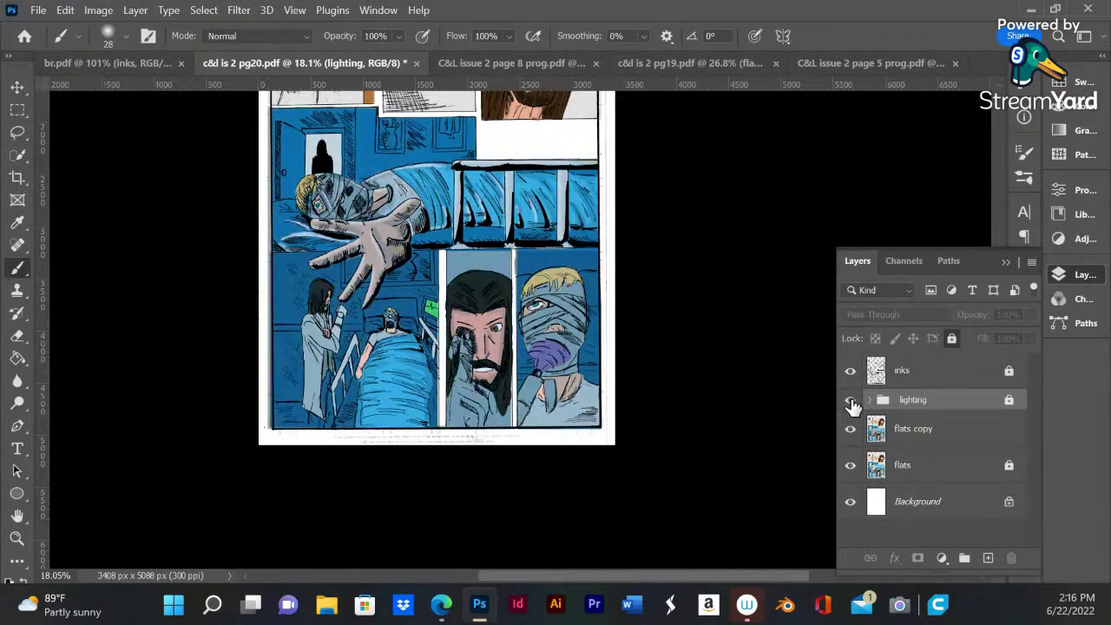
{"action": "left_click", "coordinate": [850, 401]}
{"action": "left_click", "coordinate": [850, 401]}
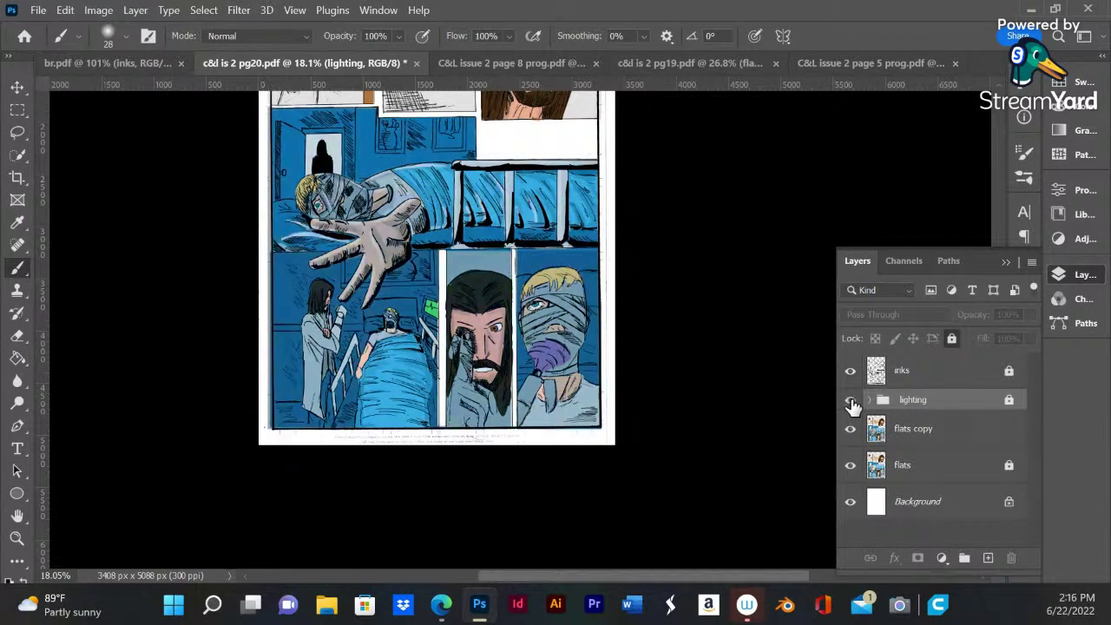
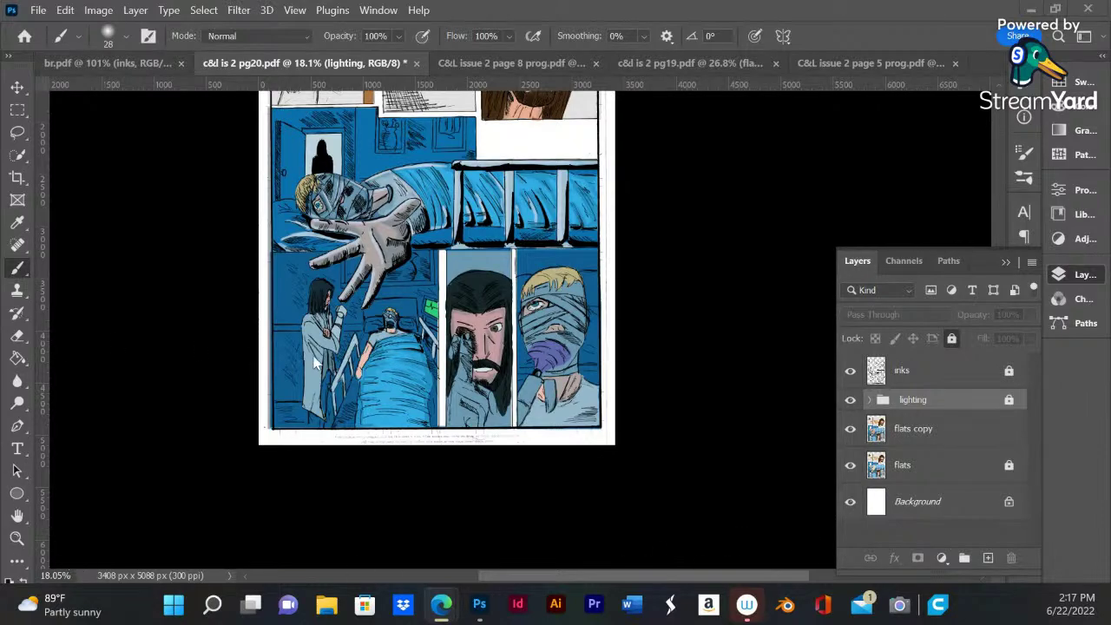
- Hide the lighting group and make the flats copy layer active for work on the bandaged-face panel
{"action": "scroll", "coordinate": [460, 341], "scroll_direction": "up", "scroll_amount": 3}
{"action": "scroll", "coordinate": [648, 374], "scroll_direction": "down", "scroll_amount": 1}
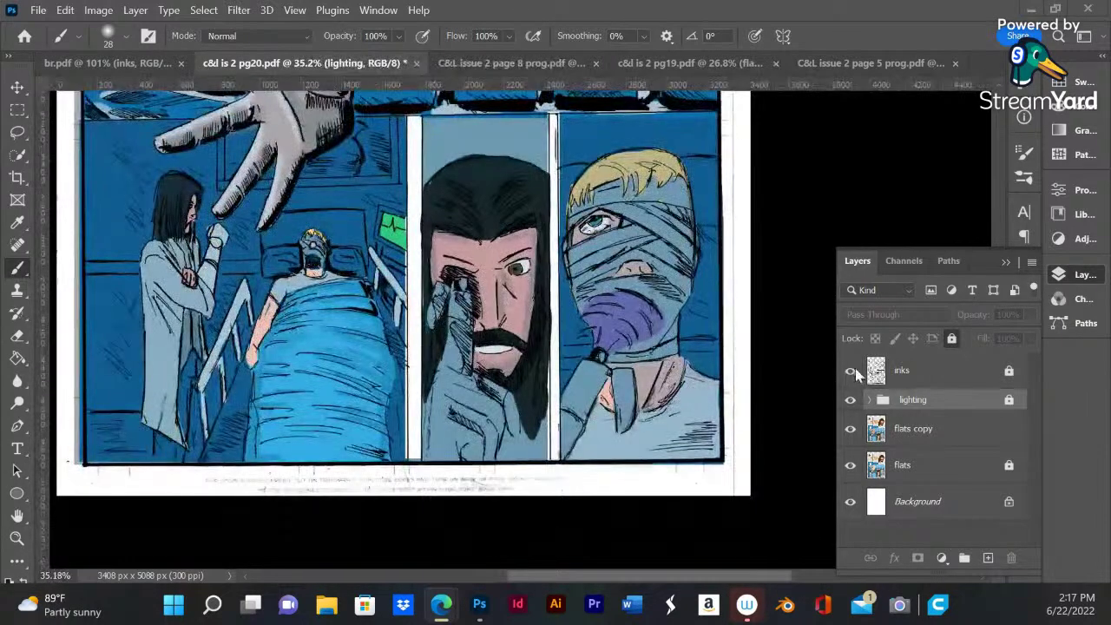
{"action": "left_click", "coordinate": [850, 400]}
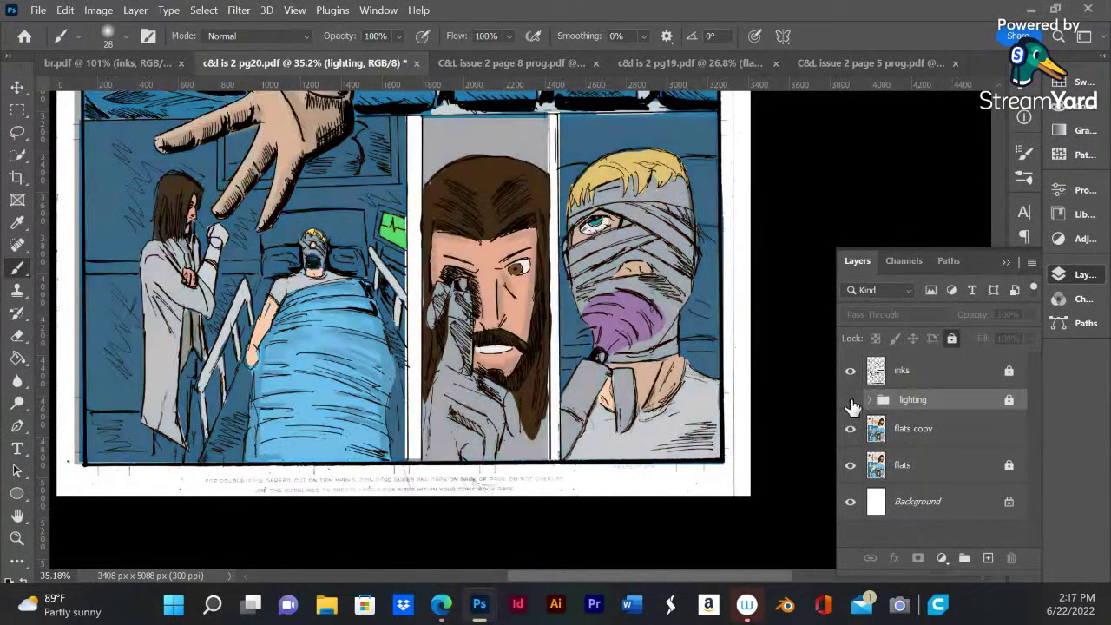
{"action": "scroll", "coordinate": [699, 297], "scroll_direction": "up", "scroll_amount": 2}
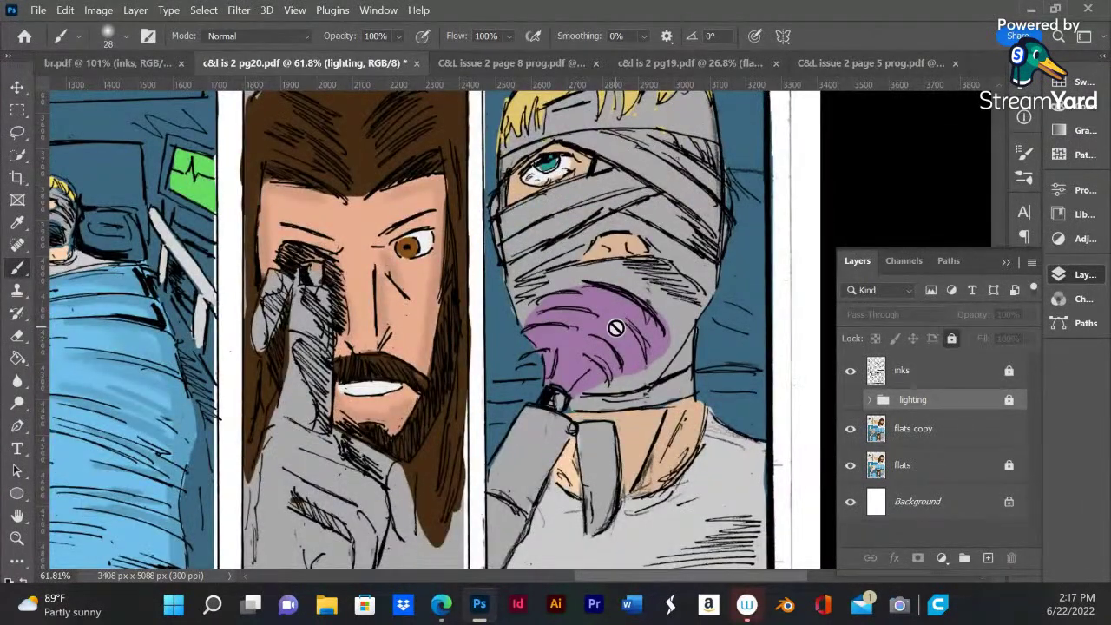
{"action": "left_click", "coordinate": [900, 438]}
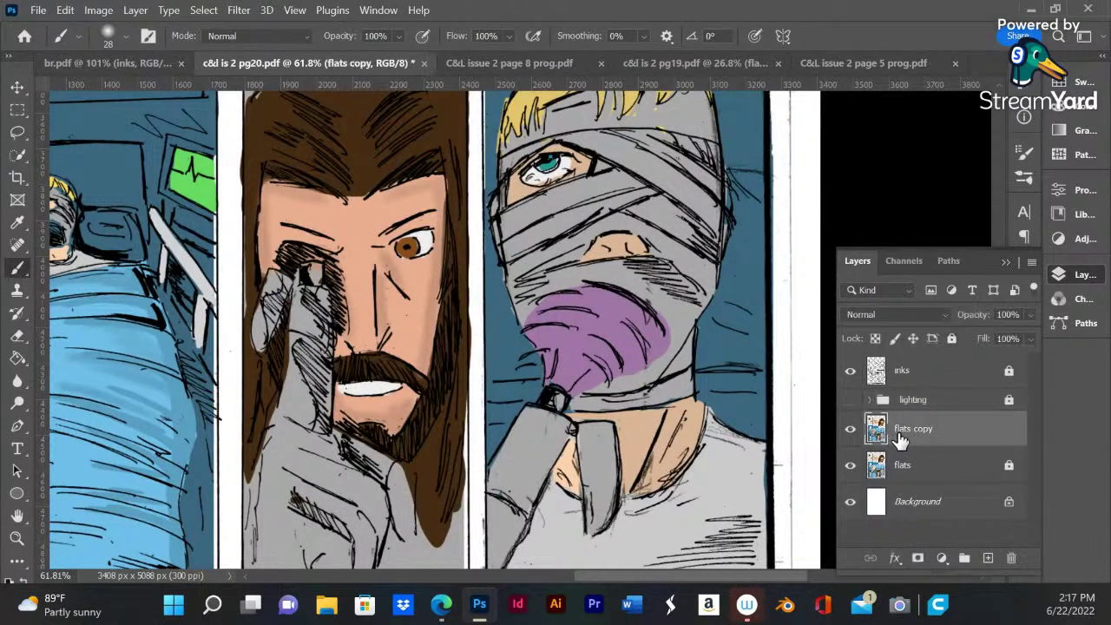
- Paint vivid purple shading into the cloud over the bandaged mouth with the Soft Round Pressure Opacity brush at 28 px
{"action": "left_click", "coordinate": [1061, 105]}
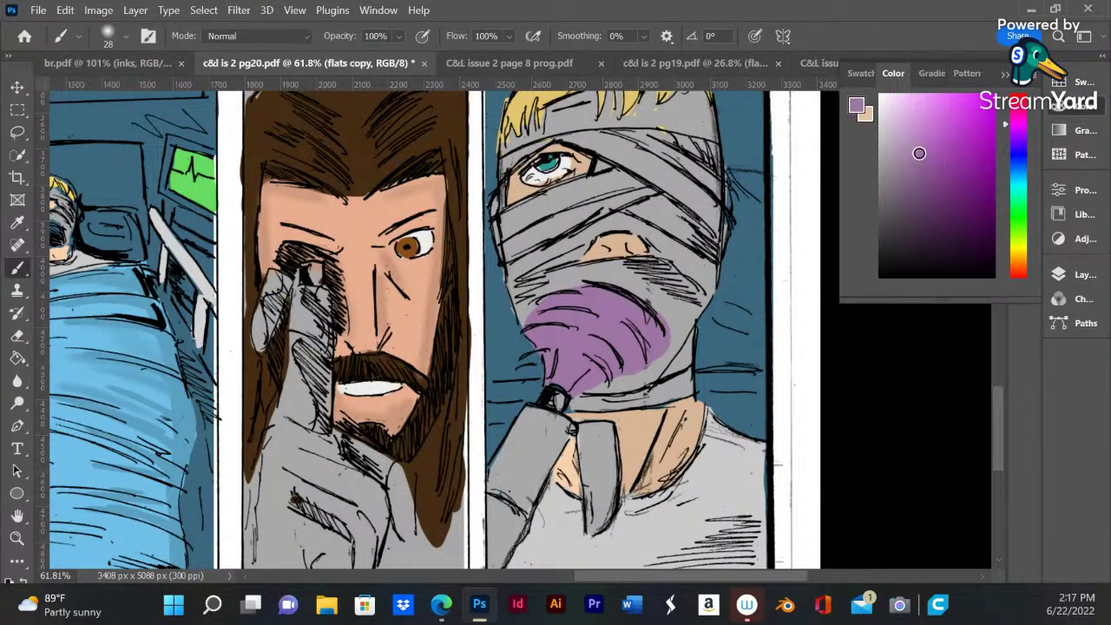
{"action": "left_click_drag", "start_coordinate": [919, 154], "coordinate": [950, 142]}
{"action": "right_click", "coordinate": [581, 377]}
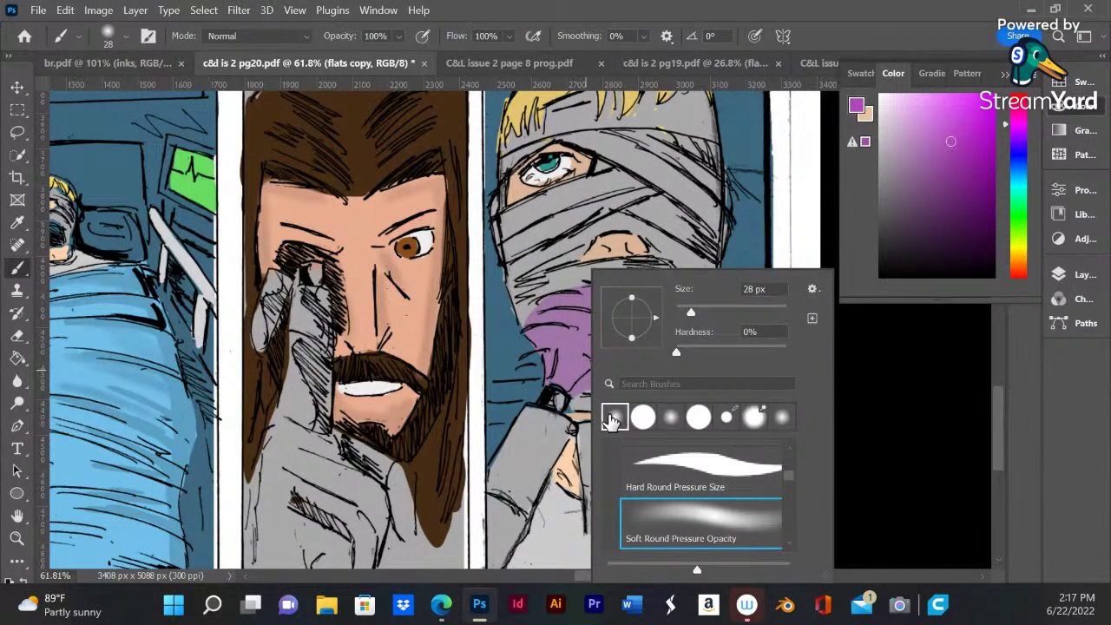
{"action": "left_click", "coordinate": [552, 381]}
{"action": "mouse_move", "coordinate": [552, 381]}
{"action": "left_mouse_down"}
{"action": "mouse_move", "coordinate": [559, 352]}
{"action": "mouse_move", "coordinate": [556, 381]}
{"action": "mouse_move", "coordinate": [559, 361]}
{"action": "mouse_move", "coordinate": [562, 383]}
{"action": "mouse_move", "coordinate": [578, 373]}
{"action": "mouse_move", "coordinate": [571, 363]}
{"action": "mouse_move", "coordinate": [581, 367]}
{"action": "mouse_move", "coordinate": [555, 374]}
{"action": "left_mouse_up"}
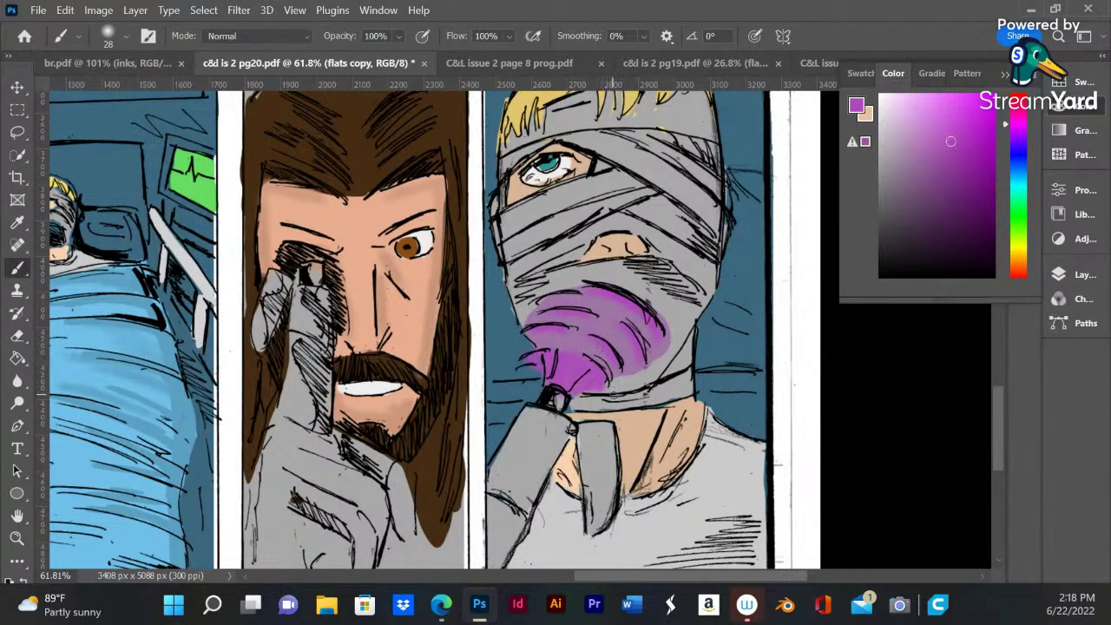
- Blend muted purple and light violet highlight strokes through the cloud over the bandaged mouth, and save the page
{"action": "right_click", "coordinate": [589, 342]}
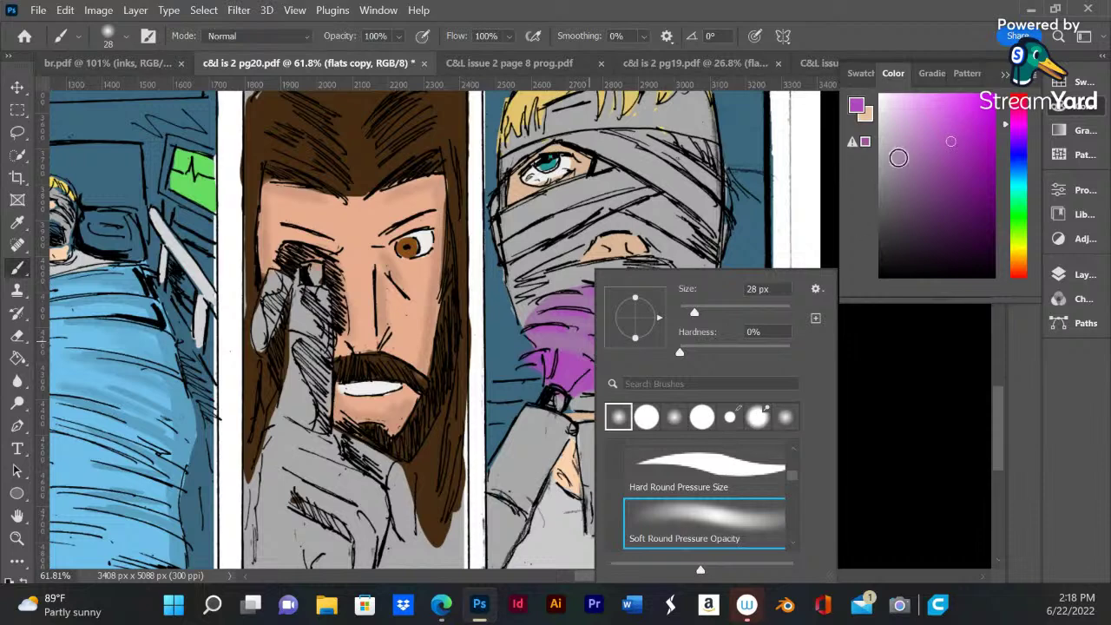
{"action": "left_click_drag", "start_coordinate": [952, 136], "coordinate": [919, 144]}
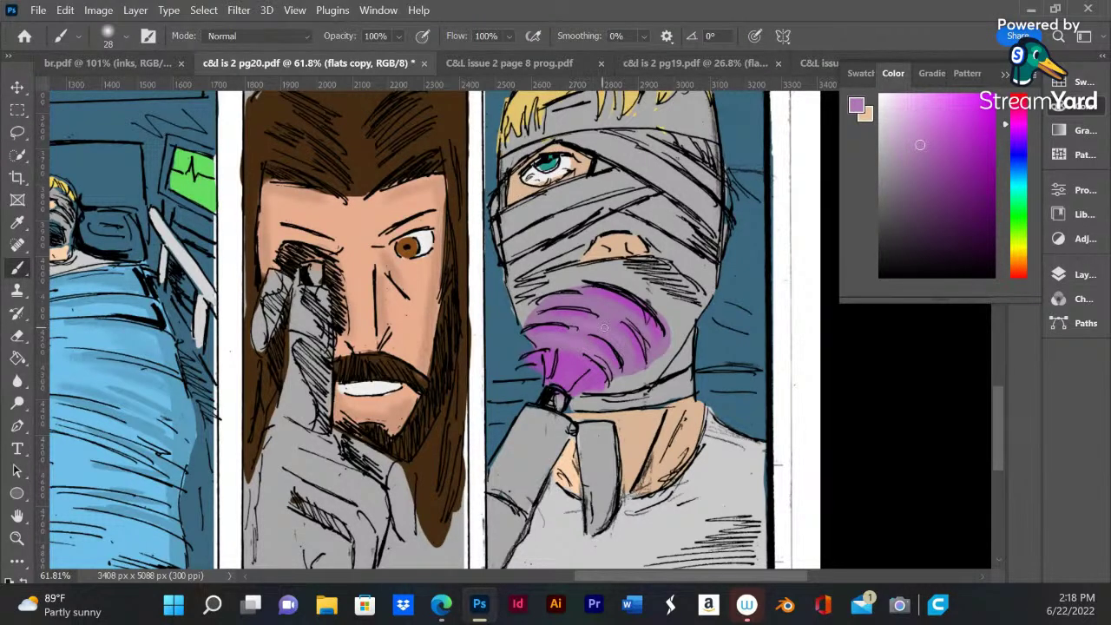
{"action": "right_click", "coordinate": [602, 326]}
{"action": "left_click_drag", "start_coordinate": [918, 144], "coordinate": [916, 111]}
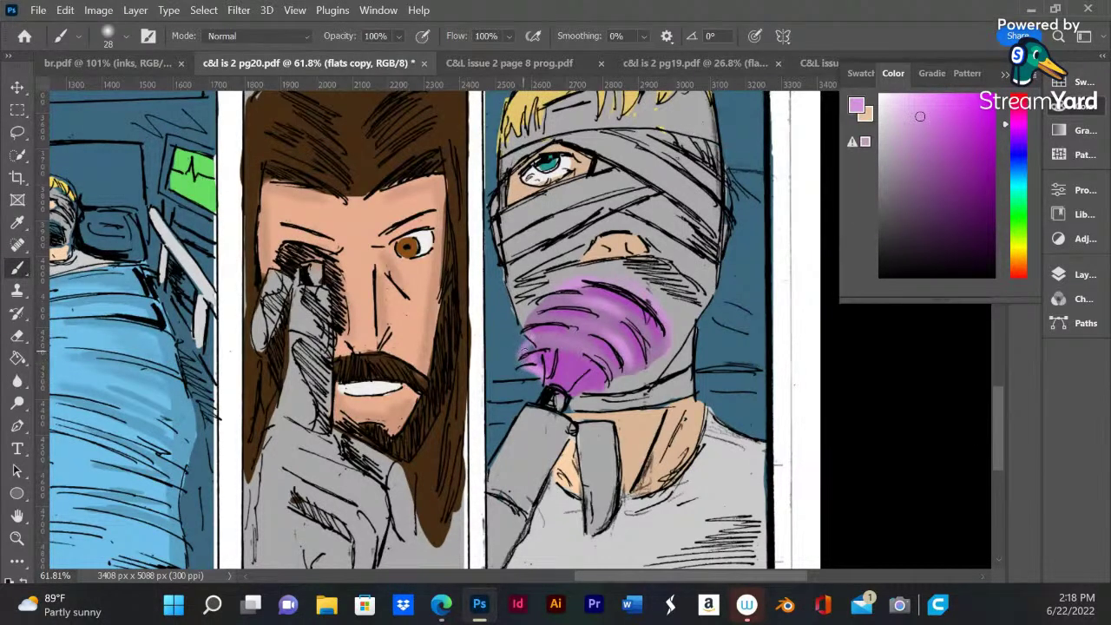
{"action": "key", "text": "ctrl+s"}
{"action": "key", "text": "ctrl+s"}
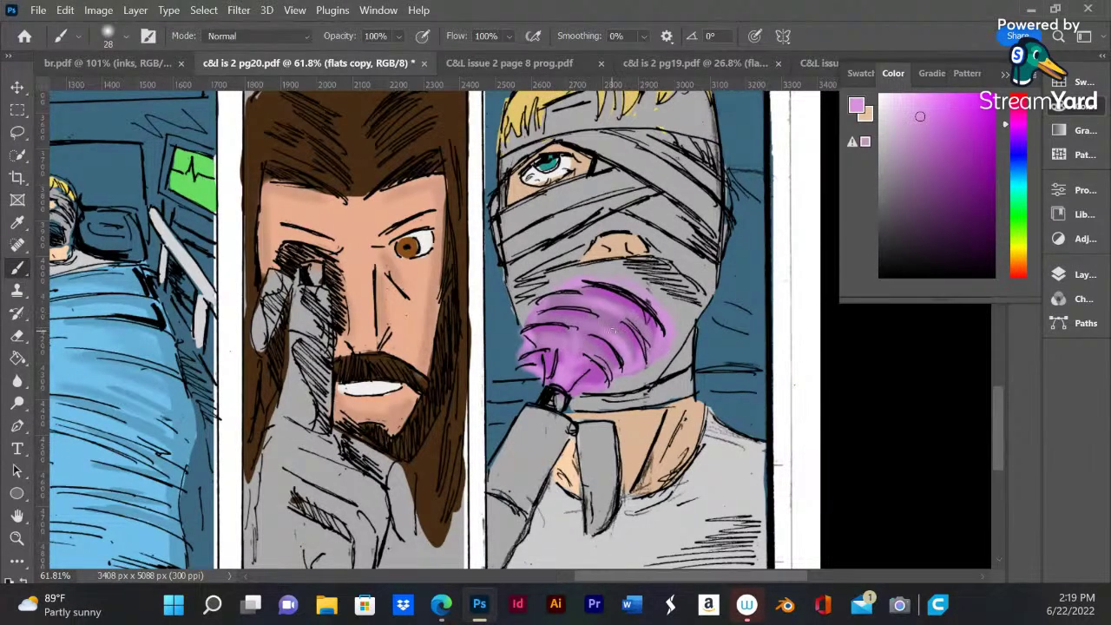
- Paint a deep purple rim around the outer edge of the cloud over the bandaged mouth
{"action": "left_click_drag", "start_coordinate": [921, 118], "coordinate": [960, 151]}
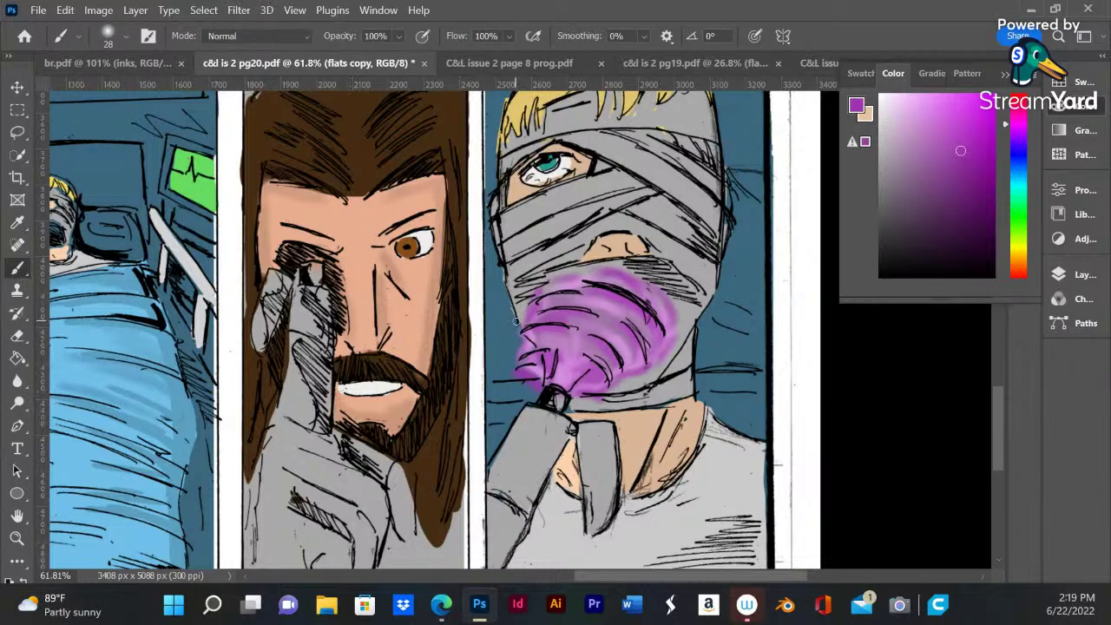
{"action": "scroll", "coordinate": [516, 321], "scroll_direction": "down", "scroll_amount": 4}
{"action": "scroll", "coordinate": [520, 320], "scroll_direction": "up", "scroll_amount": 3}
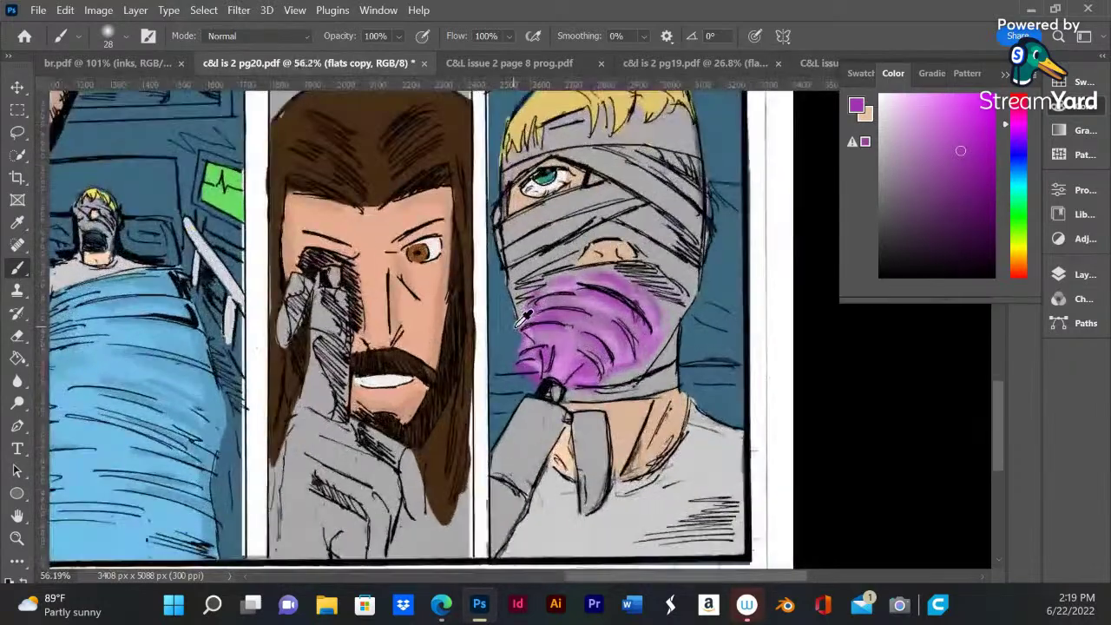
{"action": "scroll", "coordinate": [523, 319], "scroll_direction": "up", "scroll_amount": 6}
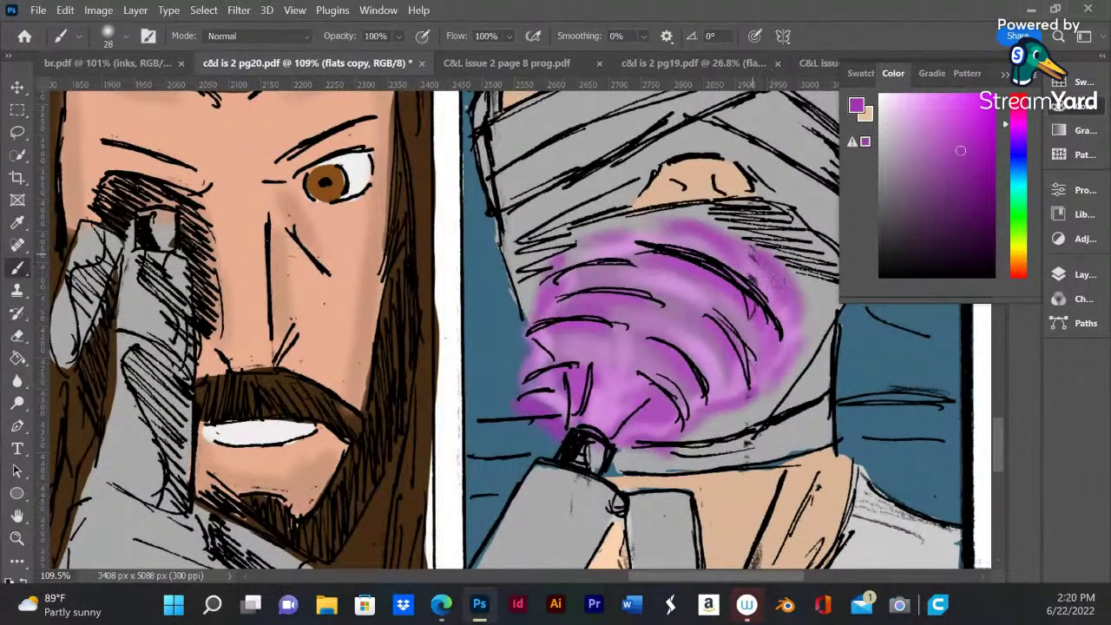
{"action": "mouse_move", "coordinate": [778, 282]}
{"action": "left_mouse_down"}
{"action": "mouse_move", "coordinate": [799, 330]}
{"action": "mouse_move", "coordinate": [791, 355]}
{"action": "mouse_move", "coordinate": [787, 304]}
{"action": "mouse_move", "coordinate": [798, 331]}
{"action": "mouse_move", "coordinate": [794, 295]}
{"action": "left_mouse_up"}
{"action": "mouse_move", "coordinate": [710, 240]}
{"action": "left_mouse_down"}
{"action": "mouse_move", "coordinate": [742, 252]}
{"action": "mouse_move", "coordinate": [668, 227]}
{"action": "mouse_move", "coordinate": [590, 232]}
{"action": "mouse_move", "coordinate": [573, 247]}
{"action": "left_mouse_up"}
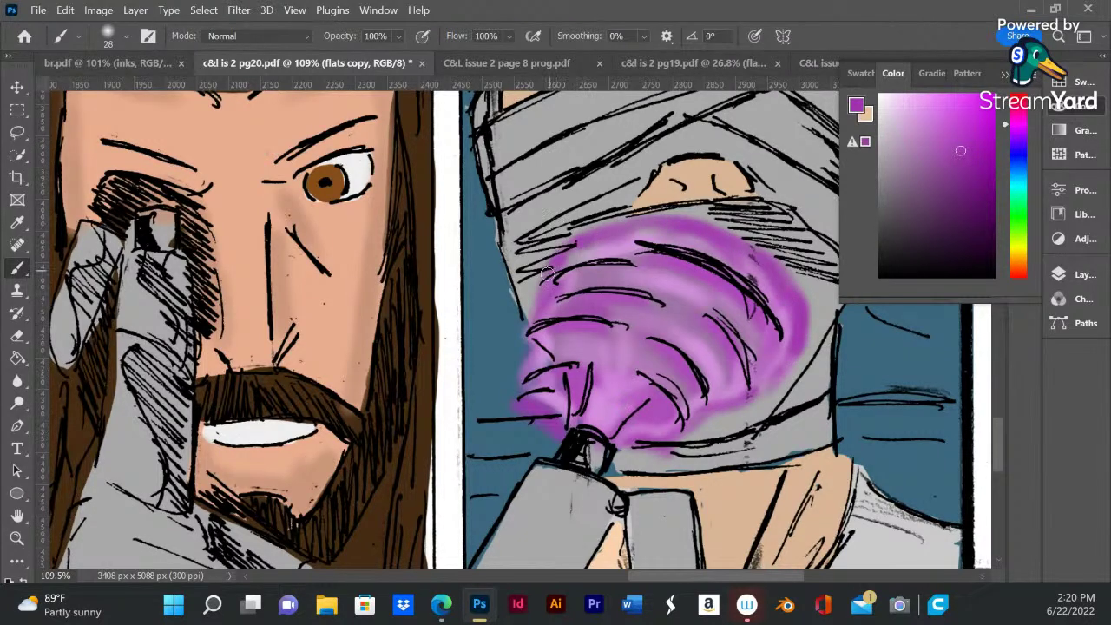
- Unlock the inks layer and erase the inked swirl lines inside the purple cloud with a 23 px Eraser
{"action": "left_click", "coordinate": [1058, 274]}
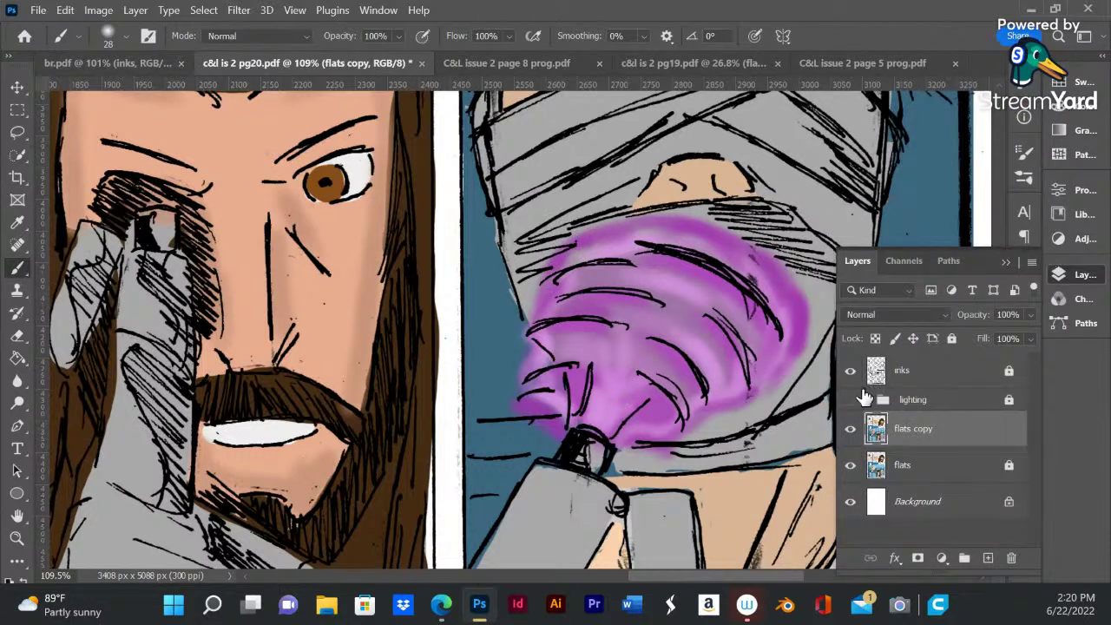
{"action": "left_click", "coordinate": [922, 372]}
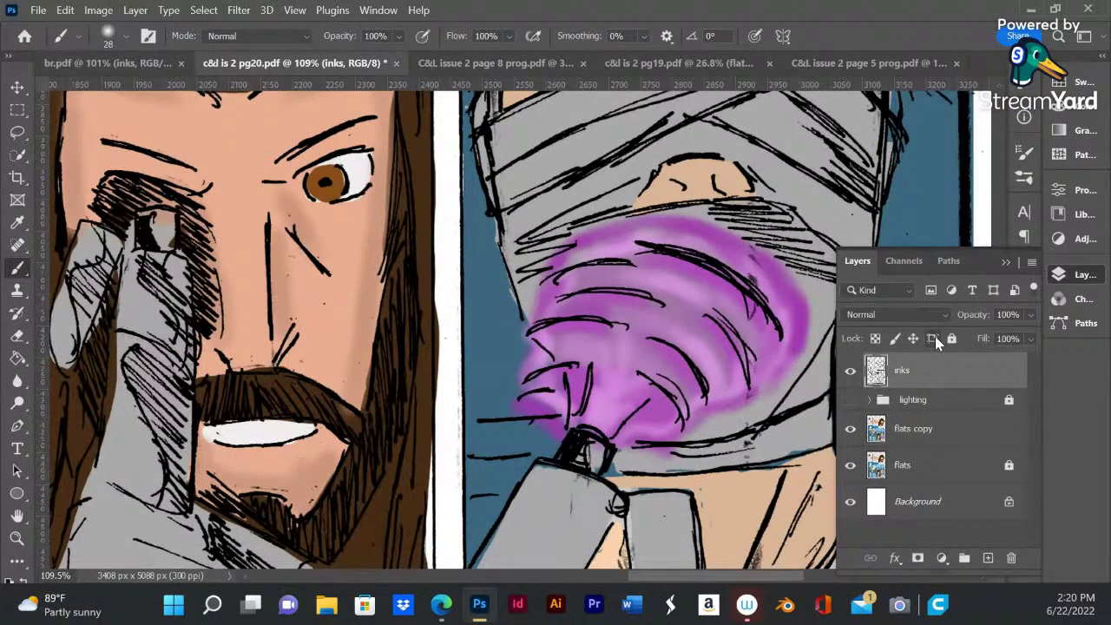
{"action": "left_click", "coordinate": [17, 337]}
{"action": "left_click_drag", "start_coordinate": [575, 369], "coordinate": [584, 404]}
{"action": "mouse_move", "coordinate": [566, 321]}
{"action": "left_mouse_down"}
{"action": "mouse_move", "coordinate": [634, 324]}
{"action": "mouse_move", "coordinate": [607, 305]}
{"action": "mouse_move", "coordinate": [702, 378]}
{"action": "mouse_move", "coordinate": [676, 329]}
{"action": "mouse_move", "coordinate": [722, 335]}
{"action": "mouse_move", "coordinate": [703, 311]}
{"action": "mouse_move", "coordinate": [734, 337]}
{"action": "mouse_move", "coordinate": [673, 299]}
{"action": "mouse_move", "coordinate": [592, 288]}
{"action": "mouse_move", "coordinate": [660, 300]}
{"action": "mouse_move", "coordinate": [593, 281]}
{"action": "mouse_move", "coordinate": [597, 266]}
{"action": "mouse_move", "coordinate": [640, 255]}
{"action": "mouse_move", "coordinate": [666, 266]}
{"action": "mouse_move", "coordinate": [658, 244]}
{"action": "mouse_move", "coordinate": [728, 276]}
{"action": "mouse_move", "coordinate": [732, 288]}
{"action": "mouse_move", "coordinate": [700, 254]}
{"action": "mouse_move", "coordinate": [769, 299]}
{"action": "mouse_move", "coordinate": [750, 286]}
{"action": "mouse_move", "coordinate": [769, 303]}
{"action": "mouse_move", "coordinate": [772, 333]}
{"action": "mouse_move", "coordinate": [731, 291]}
{"action": "mouse_move", "coordinate": [759, 305]}
{"action": "left_mouse_up"}
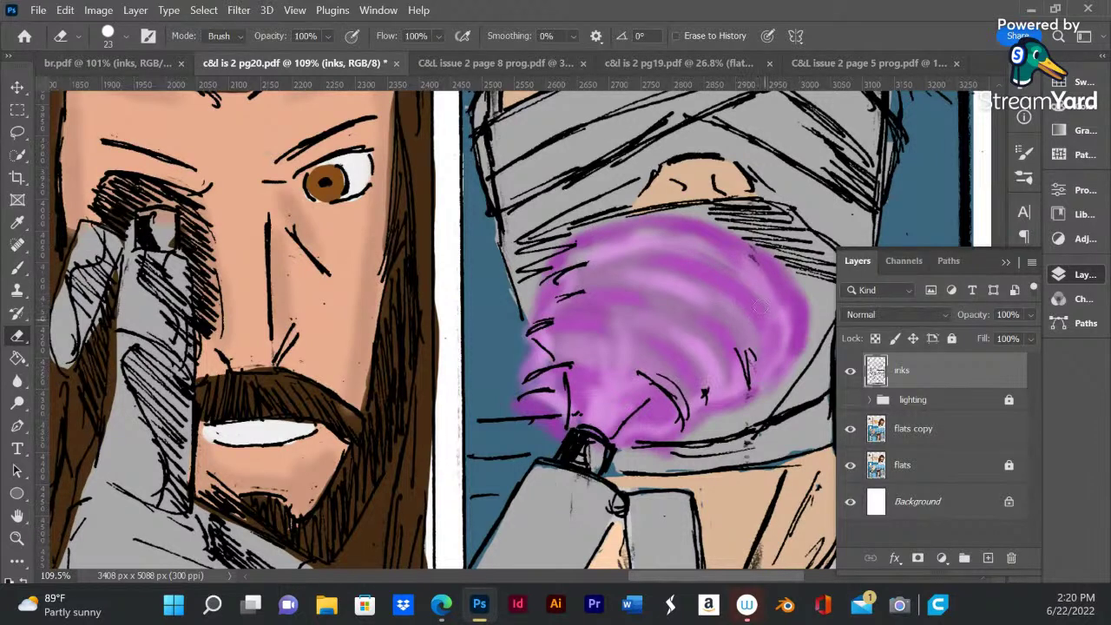
{"action": "mouse_move", "coordinate": [564, 323]}
{"action": "left_mouse_down"}
{"action": "mouse_move", "coordinate": [587, 296]}
{"action": "mouse_move", "coordinate": [564, 305]}
{"action": "mouse_move", "coordinate": [582, 270]}
{"action": "mouse_move", "coordinate": [558, 295]}
{"action": "left_mouse_up"}
{"action": "mouse_move", "coordinate": [738, 256]}
{"action": "left_mouse_down"}
{"action": "mouse_move", "coordinate": [754, 268]}
{"action": "mouse_move", "coordinate": [746, 280]}
{"action": "left_mouse_up"}
{"action": "mouse_move", "coordinate": [553, 379]}
{"action": "left_mouse_down"}
{"action": "mouse_move", "coordinate": [612, 433]}
{"action": "mouse_move", "coordinate": [576, 400]}
{"action": "mouse_move", "coordinate": [570, 422]}
{"action": "mouse_move", "coordinate": [569, 374]}
{"action": "mouse_move", "coordinate": [575, 408]}
{"action": "left_mouse_up"}
{"action": "mouse_move", "coordinate": [571, 354]}
{"action": "left_mouse_down"}
{"action": "mouse_move", "coordinate": [644, 371]}
{"action": "mouse_move", "coordinate": [681, 411]}
{"action": "mouse_move", "coordinate": [663, 372]}
{"action": "mouse_move", "coordinate": [680, 405]}
{"action": "mouse_move", "coordinate": [645, 358]}
{"action": "mouse_move", "coordinate": [605, 335]}
{"action": "mouse_move", "coordinate": [684, 301]}
{"action": "mouse_move", "coordinate": [712, 361]}
{"action": "mouse_move", "coordinate": [709, 393]}
{"action": "mouse_move", "coordinate": [673, 428]}
{"action": "mouse_move", "coordinate": [714, 370]}
{"action": "mouse_move", "coordinate": [748, 393]}
{"action": "mouse_move", "coordinate": [753, 351]}
{"action": "left_mouse_up"}
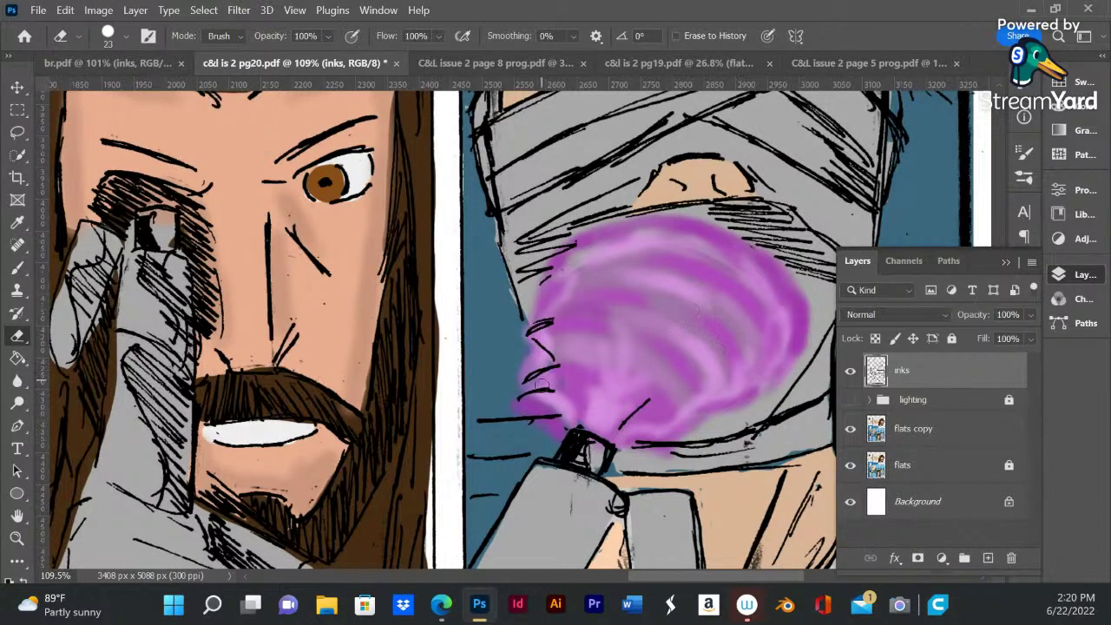
{"action": "mouse_move", "coordinate": [543, 387]}
{"action": "left_mouse_down"}
{"action": "mouse_move", "coordinate": [519, 397]}
{"action": "mouse_move", "coordinate": [557, 359]}
{"action": "mouse_move", "coordinate": [535, 335]}
{"action": "mouse_move", "coordinate": [553, 316]}
{"action": "left_mouse_up"}
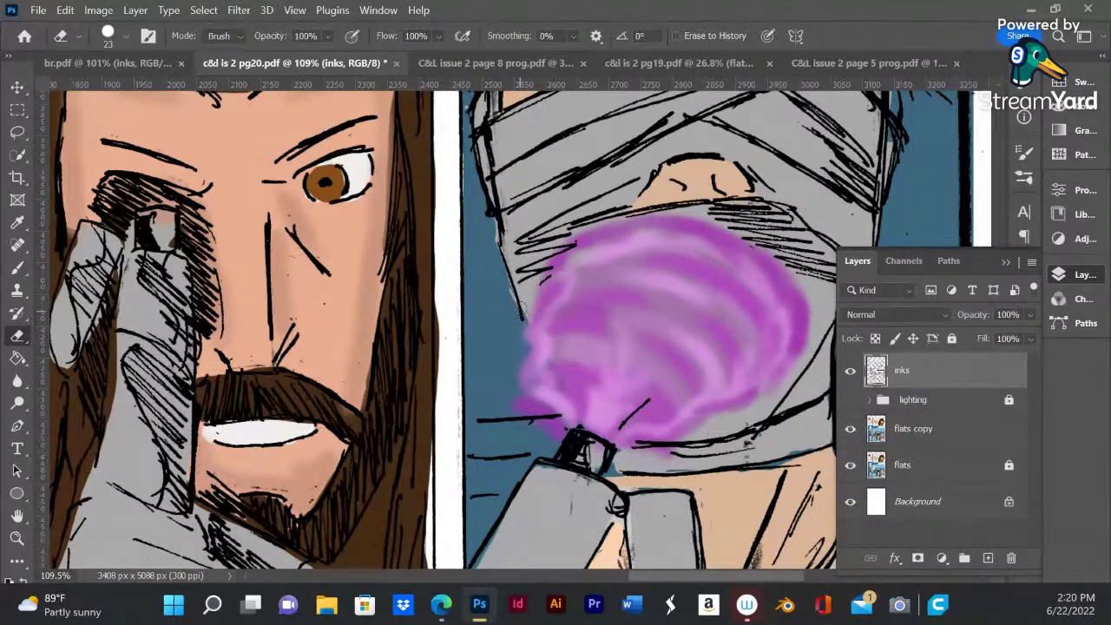
- Redraw the bandaged jaw's outline through the purple cloud with a thin black 1 px Hard Round Pressure Size brush
{"action": "left_click", "coordinate": [1057, 106]}
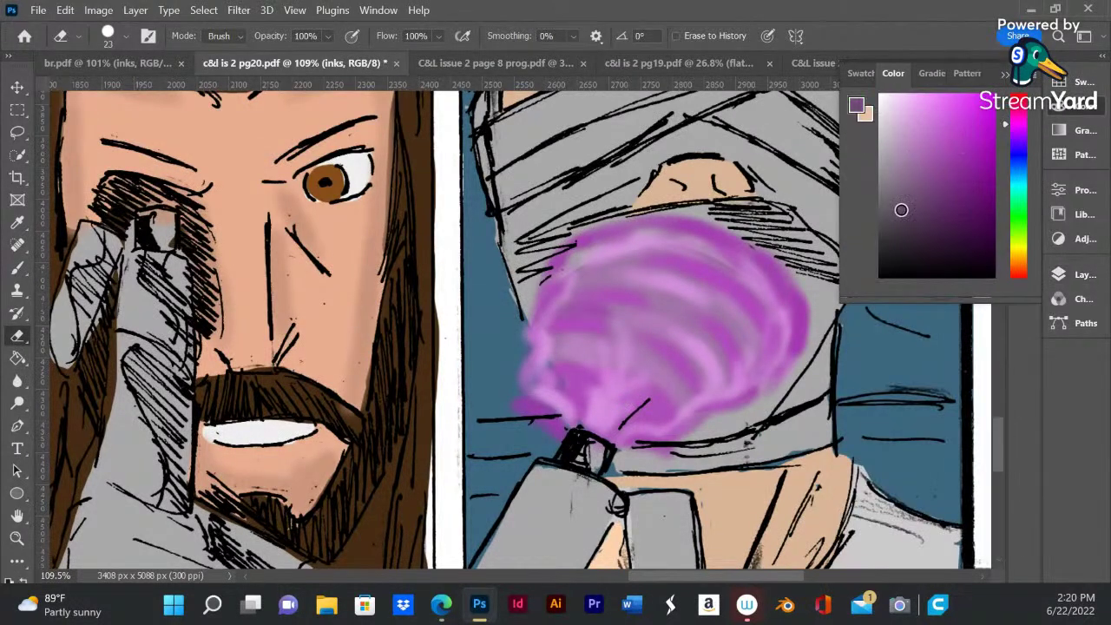
{"action": "left_click", "coordinate": [881, 276]}
{"action": "right_click", "coordinate": [512, 276]}
{"action": "left_click_drag", "start_coordinate": [616, 311], "coordinate": [607, 316]}
{"action": "key", "text": "Return"}
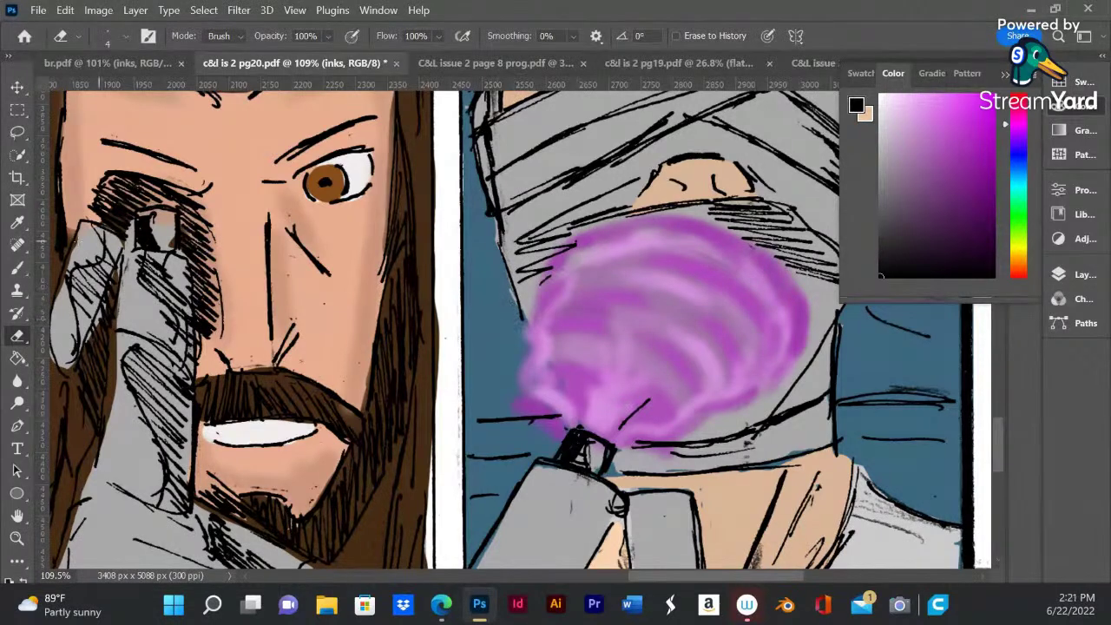
{"action": "left_click", "coordinate": [16, 267]}
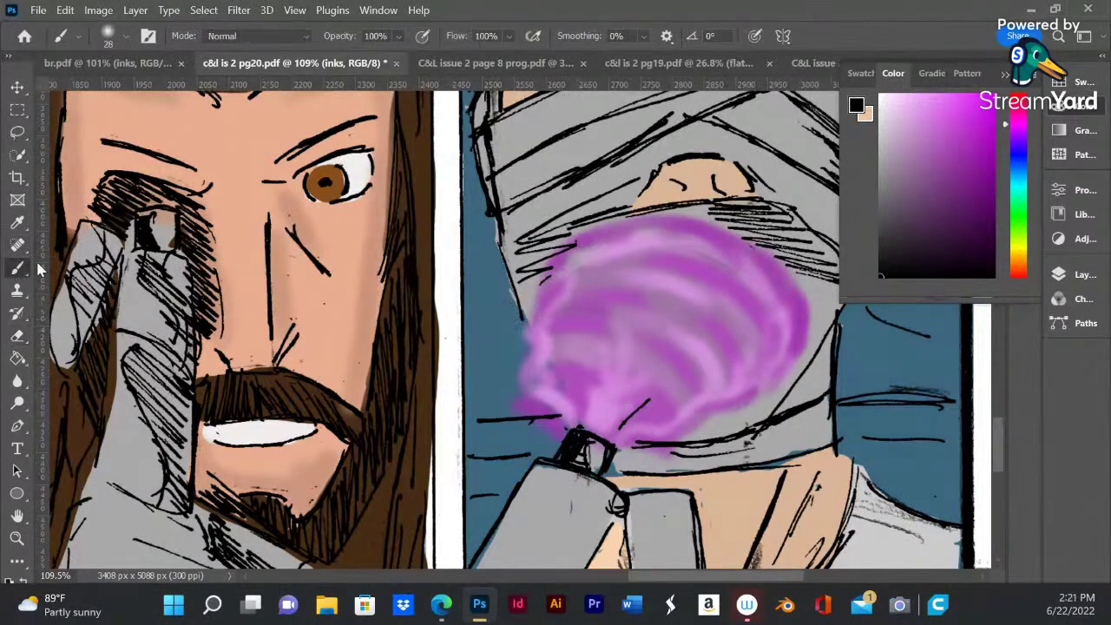
{"action": "right_click", "coordinate": [507, 254]}
{"action": "left_click_drag", "start_coordinate": [615, 299], "coordinate": [591, 298]}
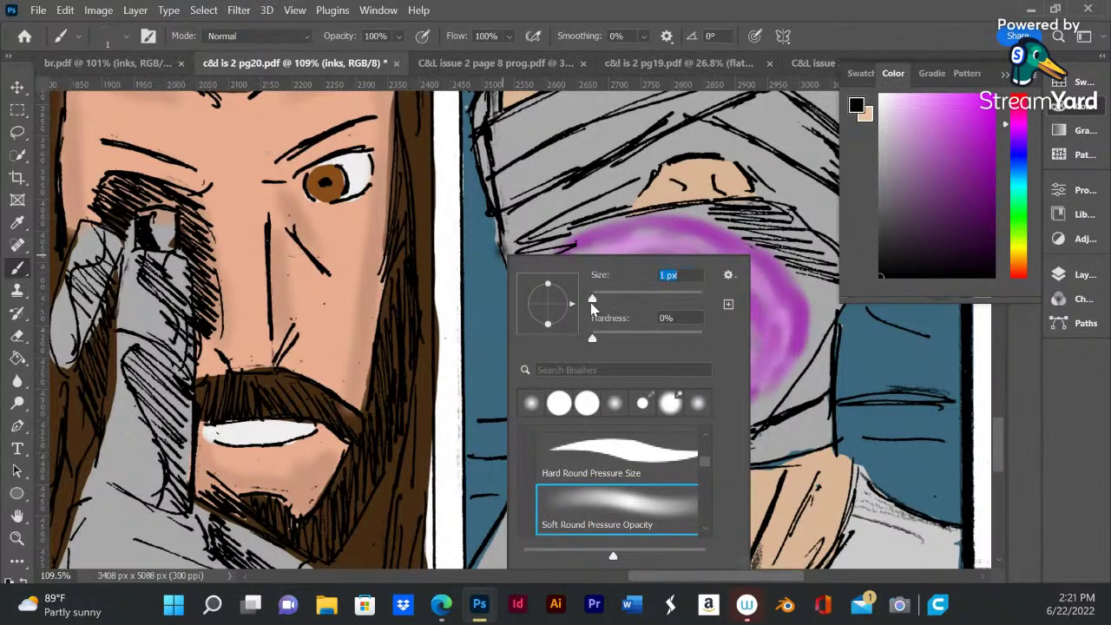
{"action": "left_click", "coordinate": [606, 466]}
{"action": "left_click", "coordinate": [519, 259]}
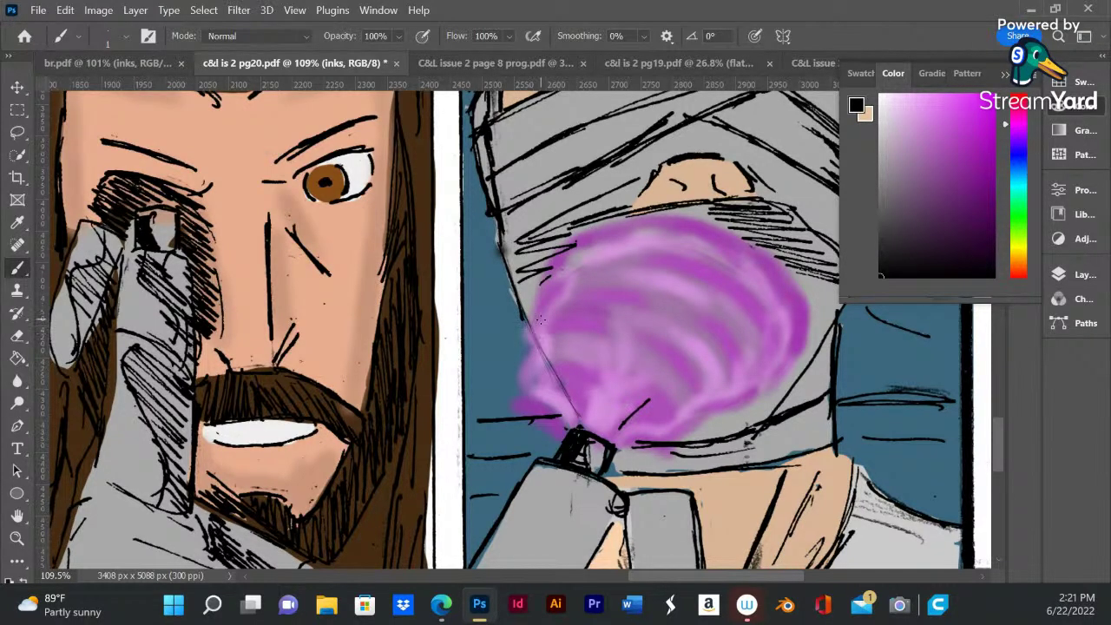
- Ink over the bandage's lower edge, the neck and shoulder line, and the collar beside the thumb with a 6 px black brush
{"action": "scroll", "coordinate": [540, 321], "scroll_direction": "down", "scroll_amount": 10}
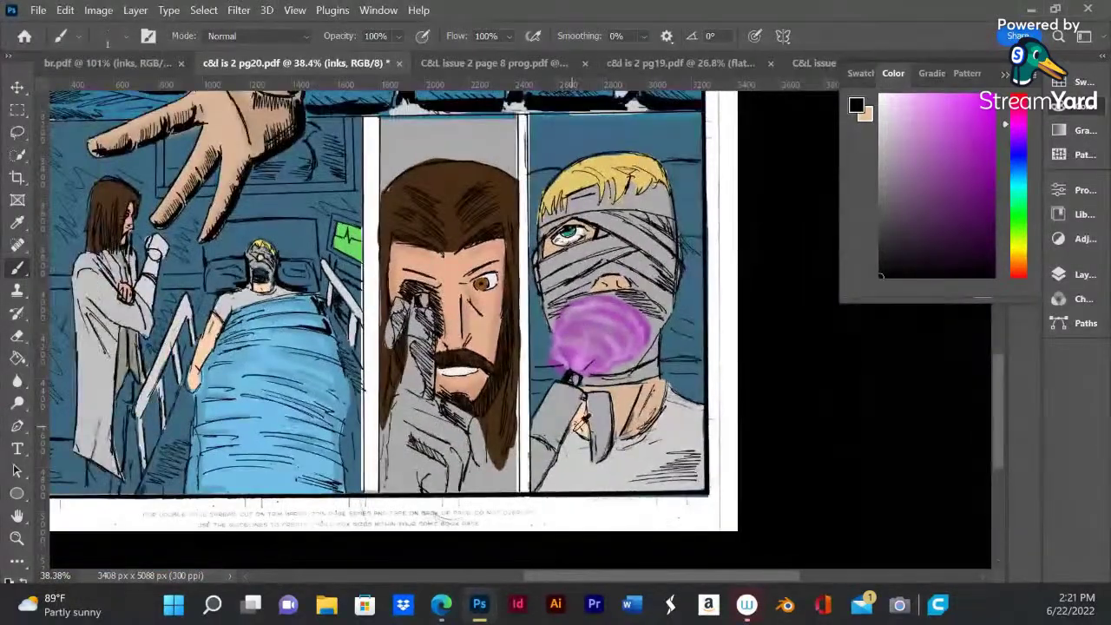
{"action": "scroll", "coordinate": [571, 417], "scroll_direction": "up", "scroll_amount": 10}
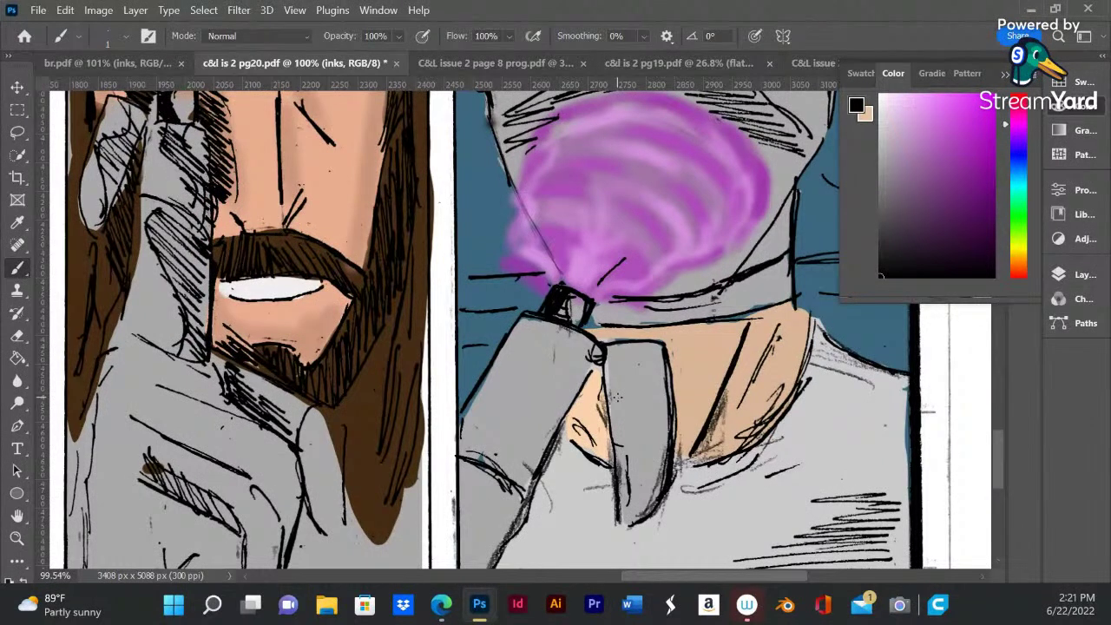
{"action": "right_click", "coordinate": [550, 266]}
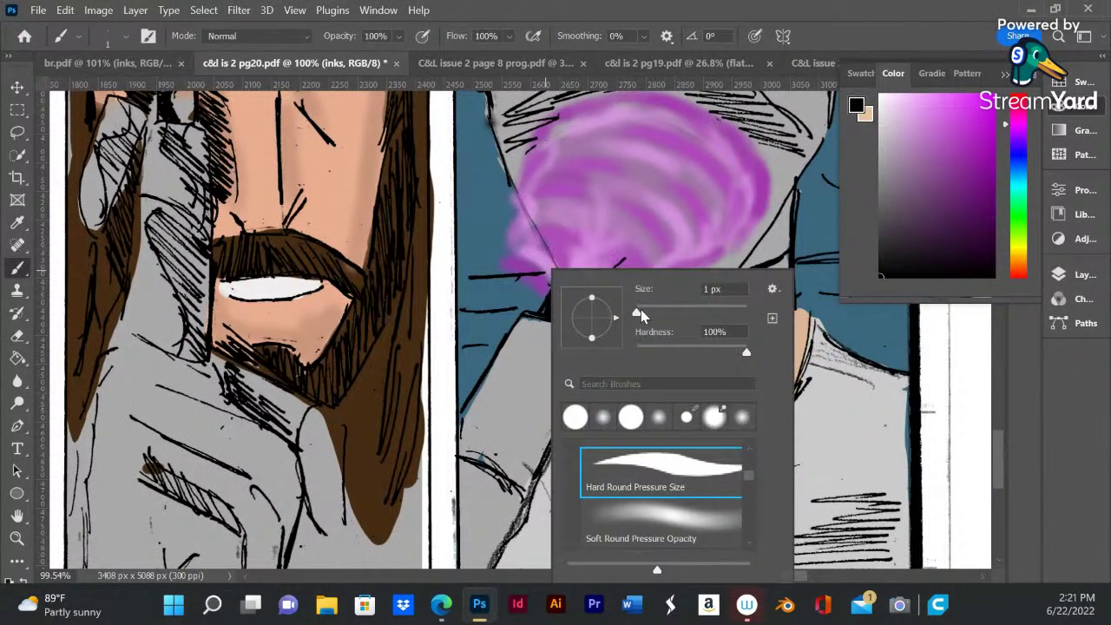
{"action": "left_click_drag", "start_coordinate": [639, 313], "coordinate": [639, 317]}
{"action": "key", "text": "Return"}
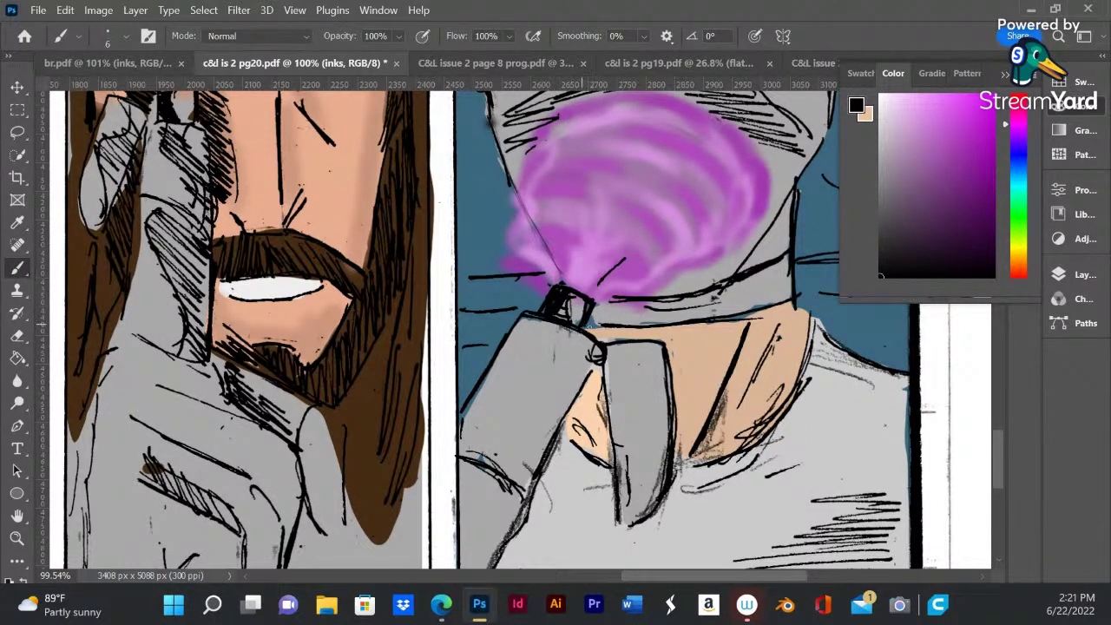
{"action": "left_click_drag", "start_coordinate": [628, 328], "coordinate": [680, 326]}
{"action": "left_click_drag", "start_coordinate": [590, 328], "coordinate": [611, 328]}
{"action": "mouse_move", "coordinate": [715, 315]}
{"action": "left_mouse_down"}
{"action": "mouse_move", "coordinate": [799, 318]}
{"action": "mouse_move", "coordinate": [842, 352]}
{"action": "left_mouse_up"}
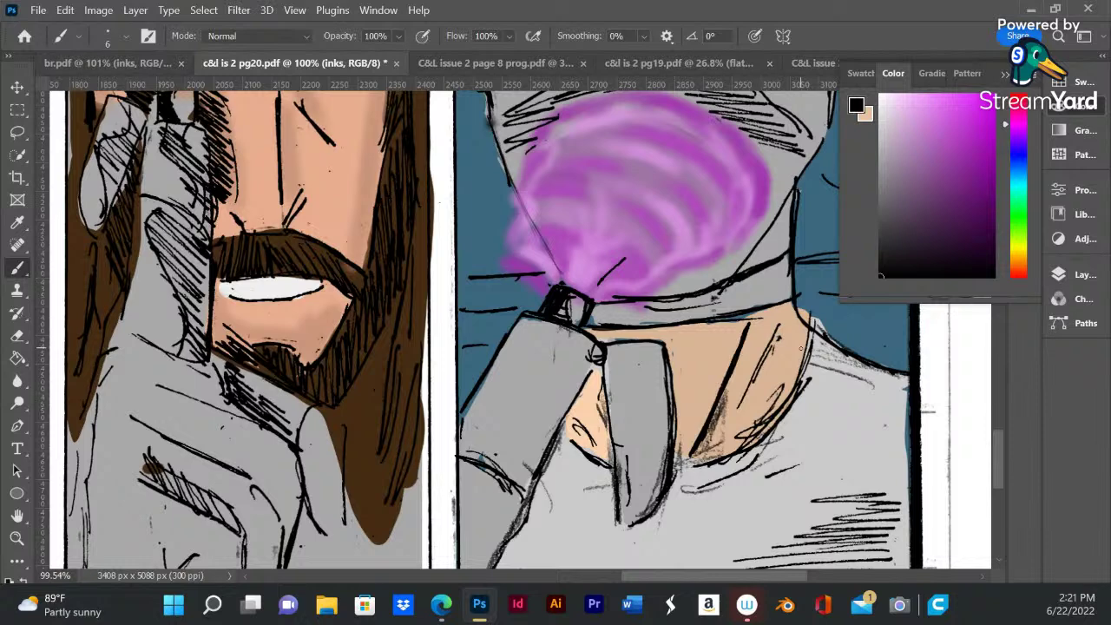
{"action": "left_click_drag", "start_coordinate": [561, 427], "coordinate": [609, 468]}
- Erase the rough ink marks along the edge of the gloved finger in front of the neck with a 4 px Eraser
{"action": "key", "text": "e"}
{"action": "left_click_drag", "start_coordinate": [623, 456], "coordinate": [609, 496]}
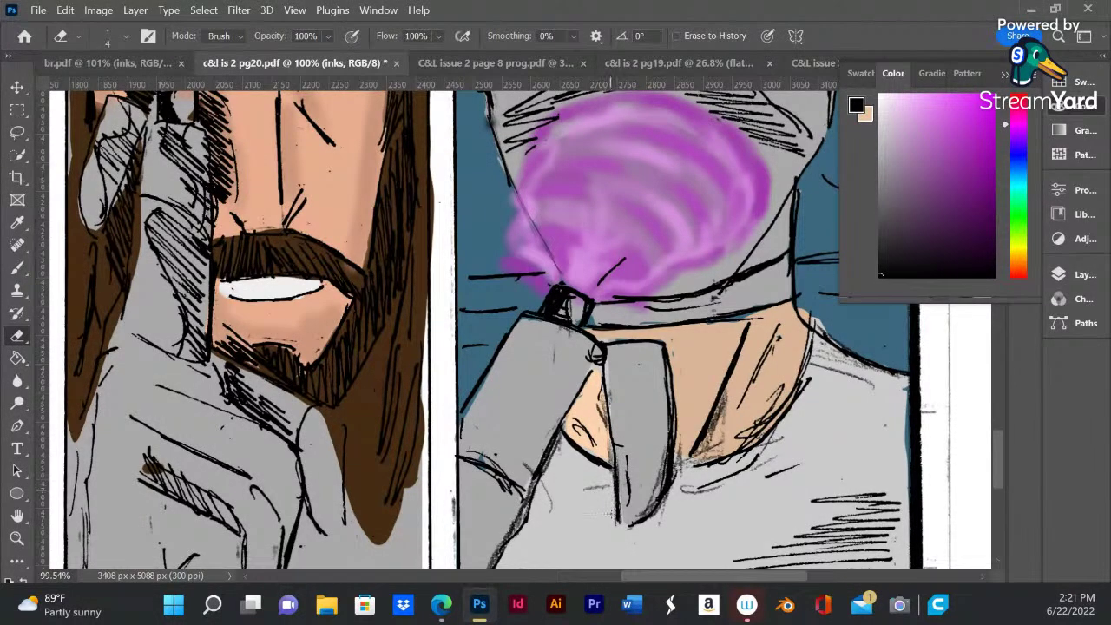
{"action": "left_click_drag", "start_coordinate": [611, 444], "coordinate": [606, 459]}
{"action": "left_click_drag", "start_coordinate": [605, 401], "coordinate": [603, 410]}
- Enlarge the Eraser to 20 px and clean the gray sketch smudges from the patient's neck, collar and shoulder
{"action": "right_click", "coordinate": [717, 271]}
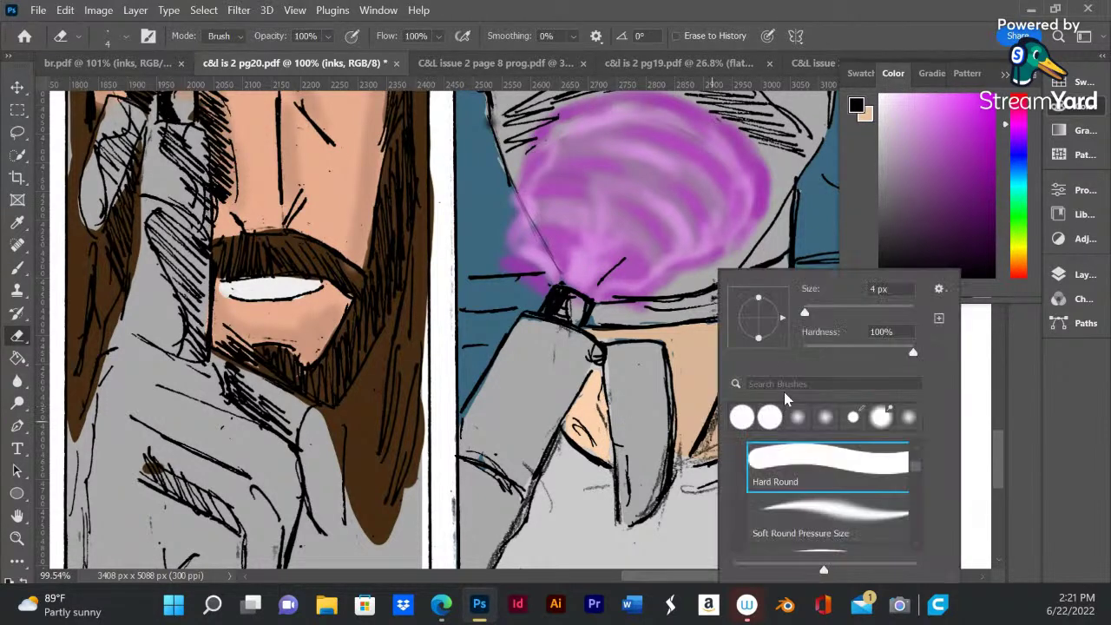
{"action": "left_click_drag", "start_coordinate": [806, 319], "coordinate": [812, 317]}
{"action": "left_click", "coordinate": [687, 392]}
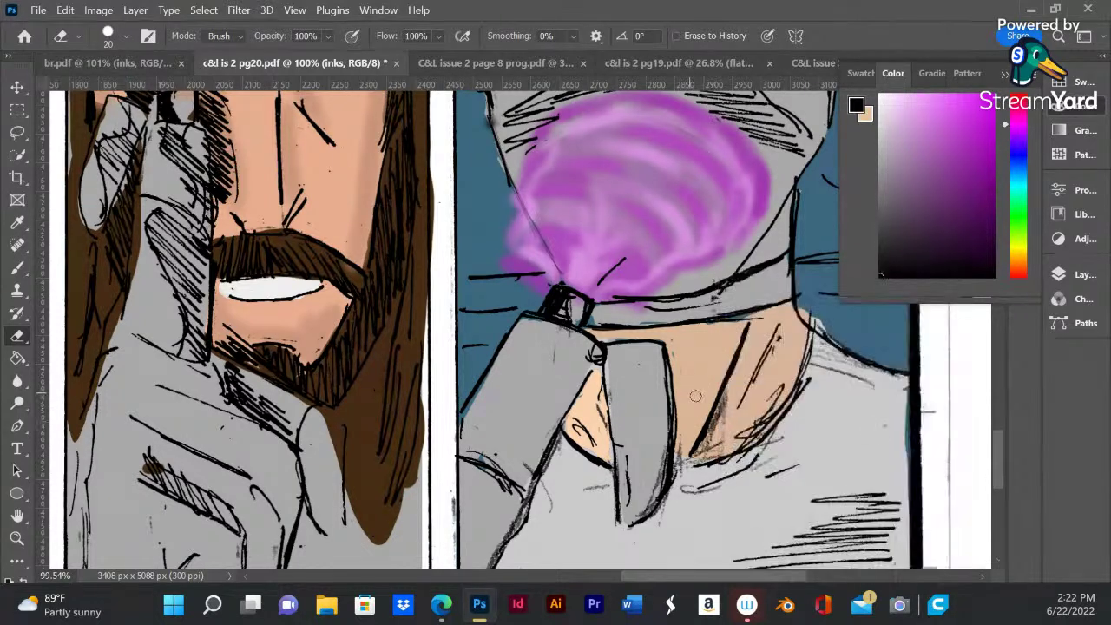
{"action": "mouse_move", "coordinate": [727, 401]}
{"action": "left_mouse_down"}
{"action": "mouse_move", "coordinate": [701, 454]}
{"action": "mouse_move", "coordinate": [734, 383]}
{"action": "mouse_move", "coordinate": [709, 451]}
{"action": "mouse_move", "coordinate": [720, 443]}
{"action": "mouse_move", "coordinate": [696, 454]}
{"action": "mouse_move", "coordinate": [769, 449]}
{"action": "mouse_move", "coordinate": [743, 480]}
{"action": "mouse_move", "coordinate": [775, 457]}
{"action": "left_mouse_up"}
{"action": "mouse_move", "coordinate": [824, 356]}
{"action": "left_mouse_down"}
{"action": "mouse_move", "coordinate": [880, 382]}
{"action": "mouse_move", "coordinate": [879, 373]}
{"action": "left_mouse_up"}
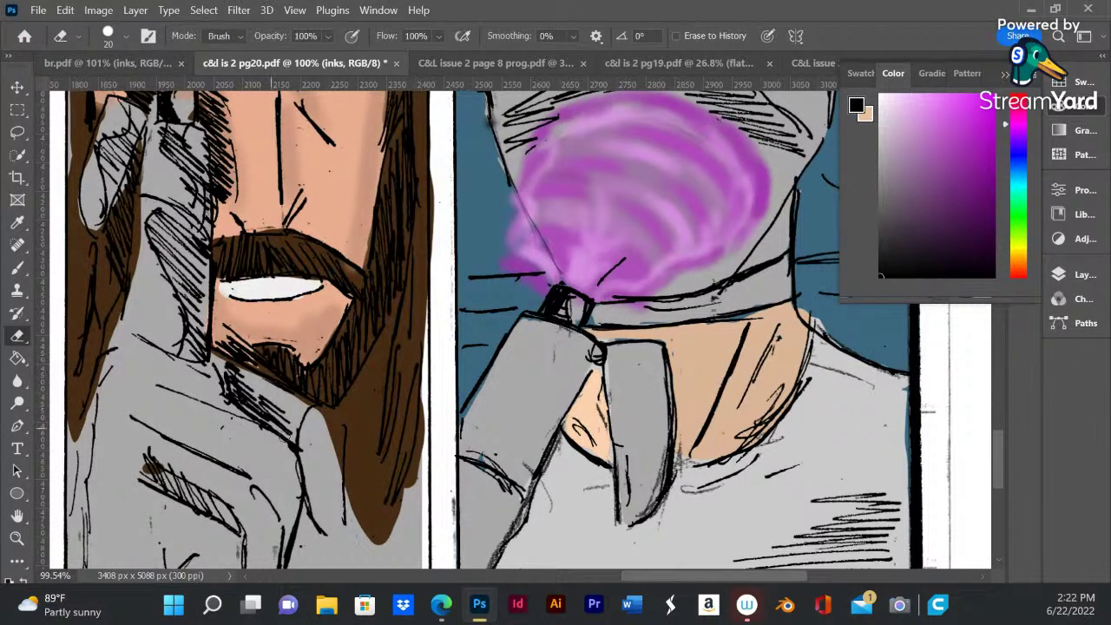
- Turn on the visibility of the lighting group for the hospital panels
{"action": "scroll", "coordinate": [391, 449], "scroll_direction": "down", "scroll_amount": 3}
{"action": "scroll", "coordinate": [343, 382], "scroll_direction": "down", "scroll_amount": 3}
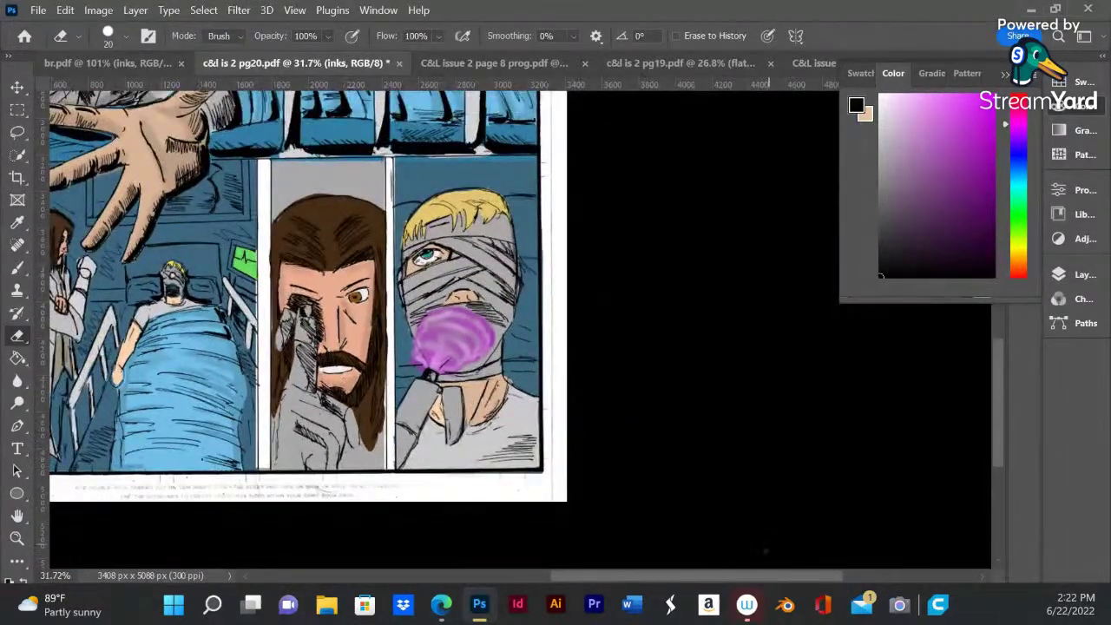
{"action": "left_click_drag", "start_coordinate": [739, 576], "coordinate": [691, 590]}
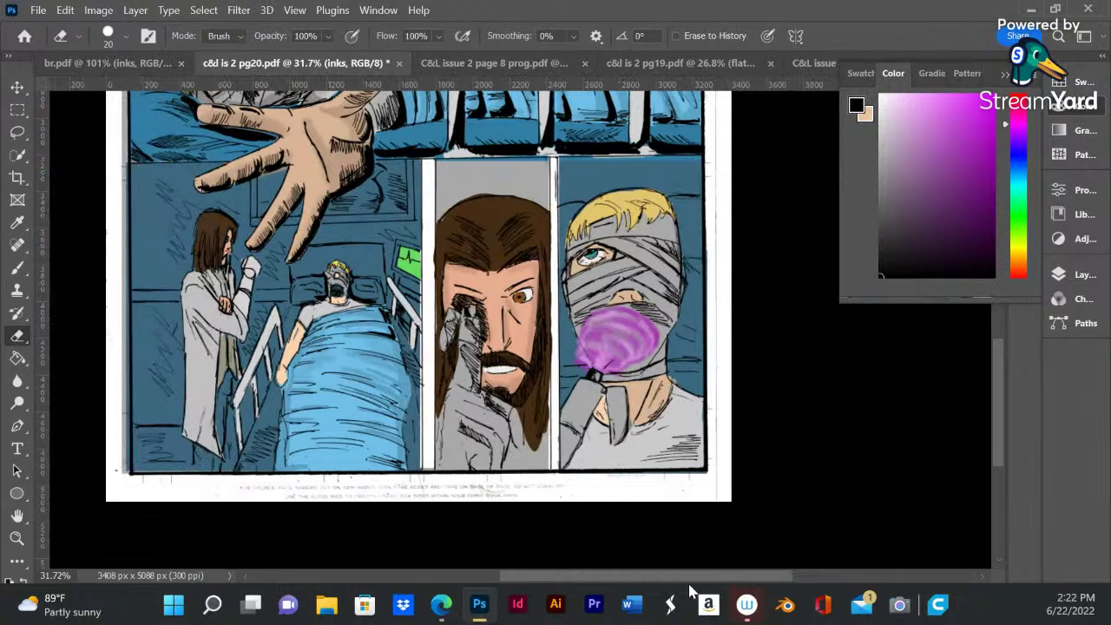
{"action": "left_click", "coordinate": [1053, 276]}
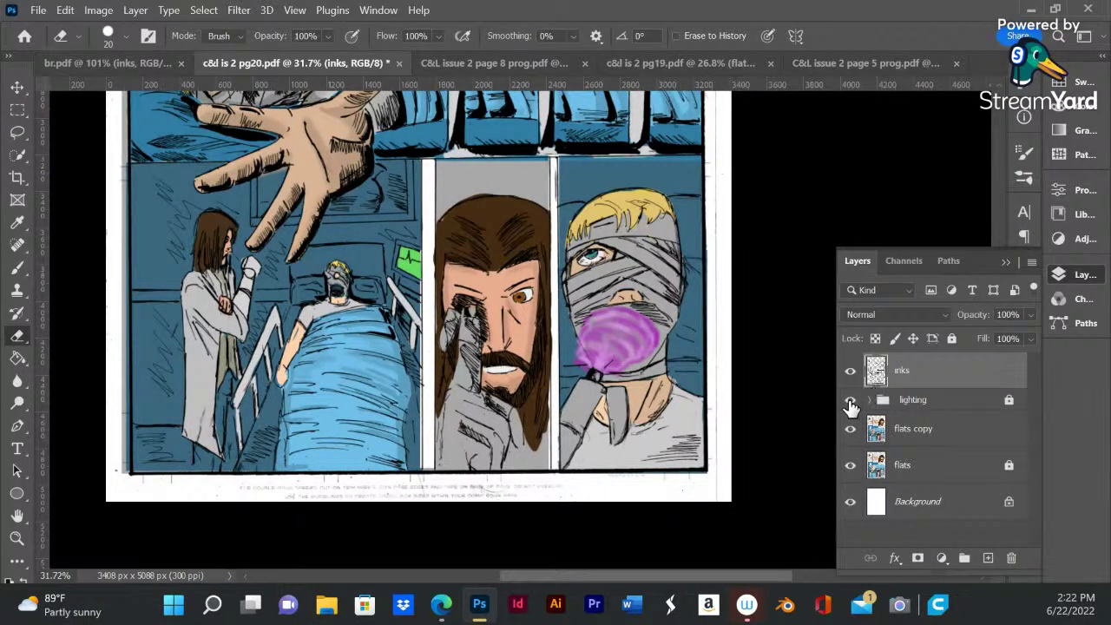
{"action": "left_click", "coordinate": [850, 399]}
- Examine the whole page with the lighting applied, comparing the hospital panels with the upper panels
{"action": "scroll", "coordinate": [546, 347], "scroll_direction": "up", "scroll_amount": 3}
{"action": "scroll", "coordinate": [416, 330], "scroll_direction": "up", "scroll_amount": 2}
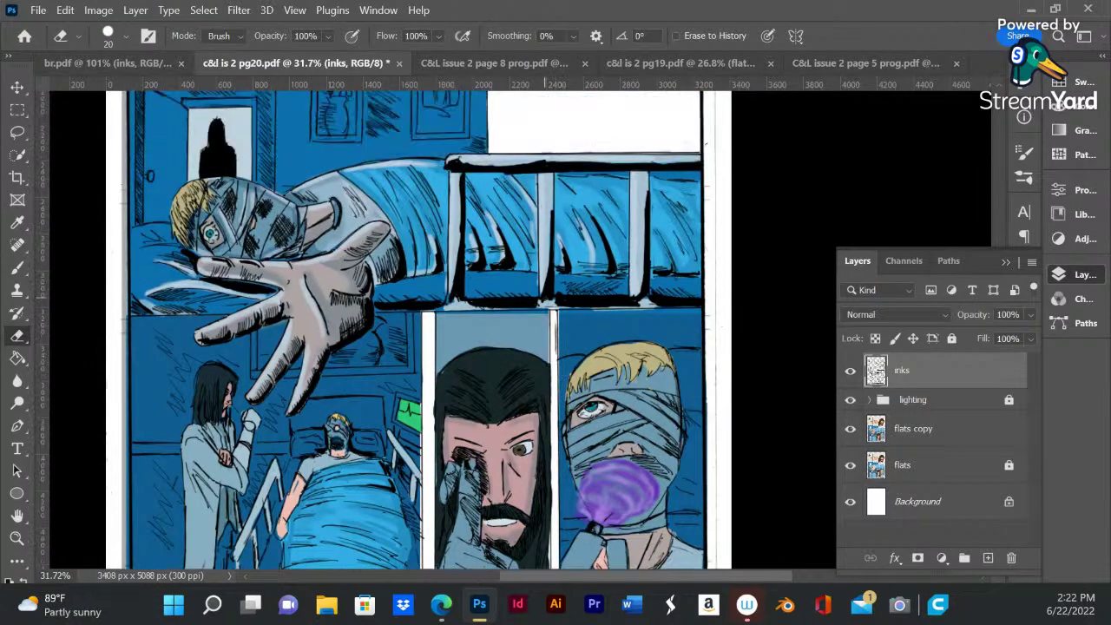
{"action": "scroll", "coordinate": [417, 330], "scroll_direction": "down", "scroll_amount": 1}
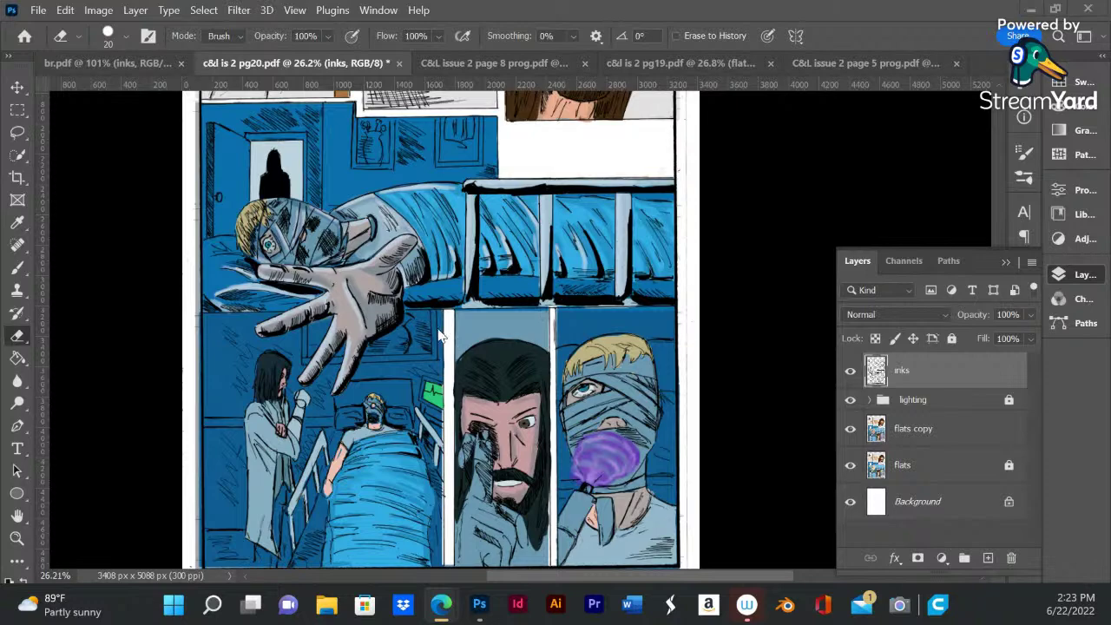
{"action": "scroll", "coordinate": [468, 326], "scroll_direction": "down", "scroll_amount": 2}
{"action": "scroll", "coordinate": [469, 326], "scroll_direction": "up", "scroll_amount": 3}
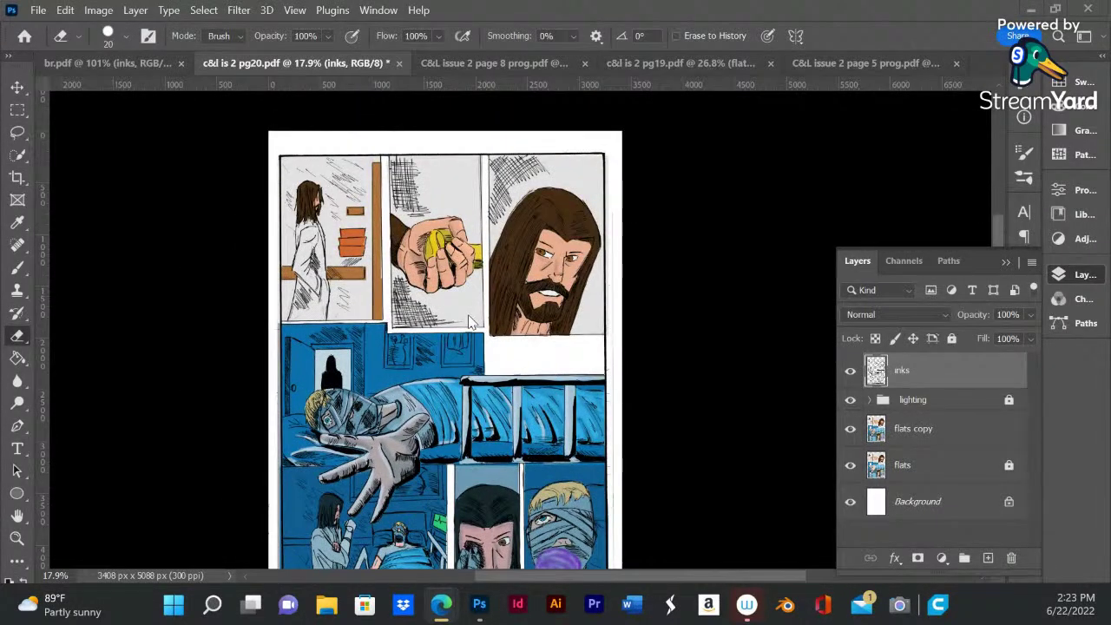
{"action": "scroll", "coordinate": [468, 322], "scroll_direction": "down", "scroll_amount": 2}
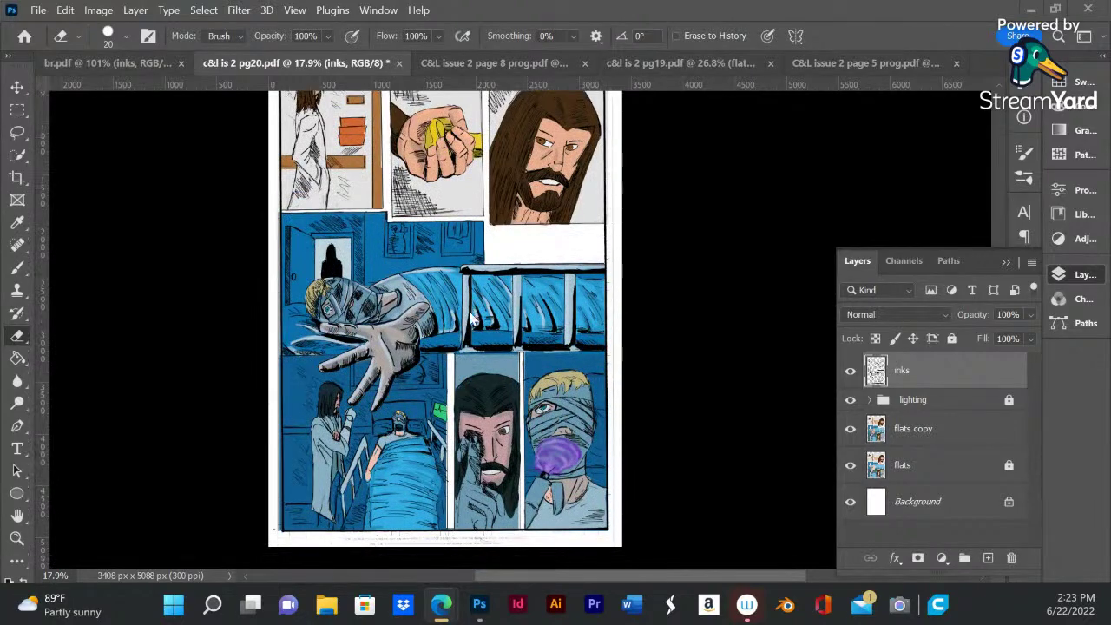
{"action": "scroll", "coordinate": [473, 320], "scroll_direction": "up", "scroll_amount": 1}
{"action": "scroll", "coordinate": [474, 319], "scroll_direction": "up", "scroll_amount": 3}
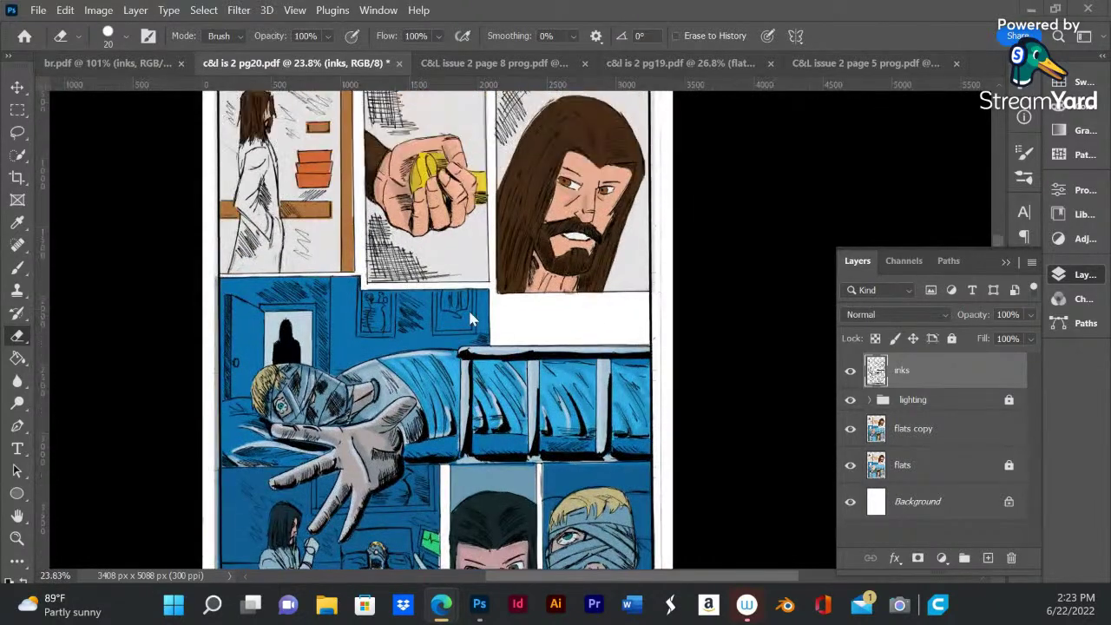
- Lock the inks layer and make the flats copy layer active
{"action": "left_click", "coordinate": [951, 337]}
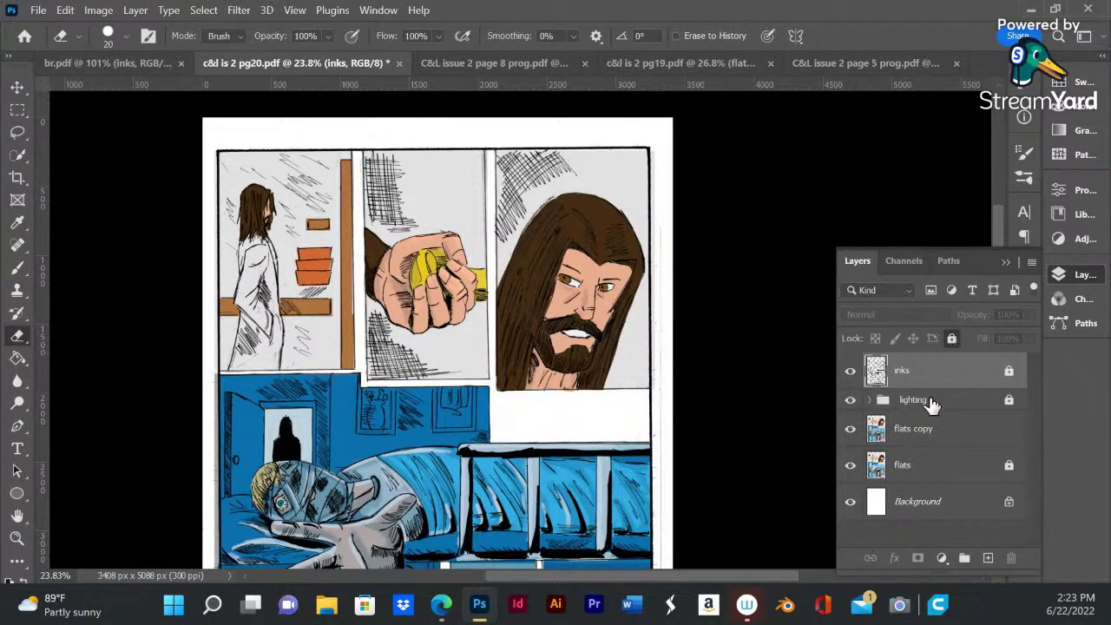
{"action": "left_click", "coordinate": [930, 467]}
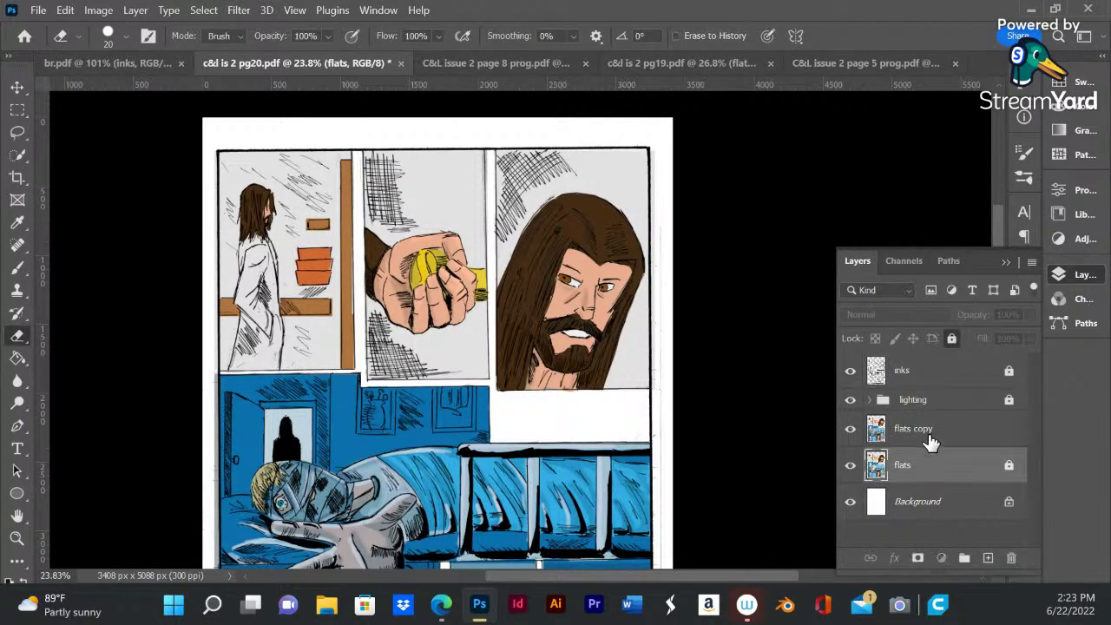
{"action": "left_click", "coordinate": [928, 432]}
- Switch to the Soft Round Pressure Opacity brush for shading the long-haired man in the upper panel
{"action": "scroll", "coordinate": [554, 295], "scroll_direction": "up", "scroll_amount": 5}
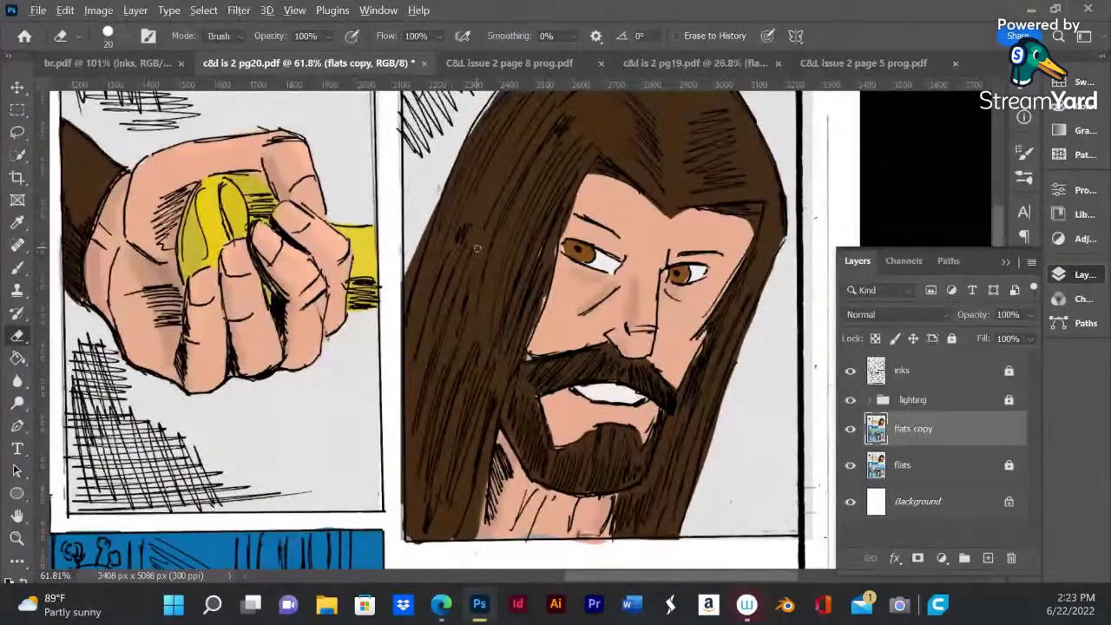
{"action": "left_click", "coordinate": [482, 245]}
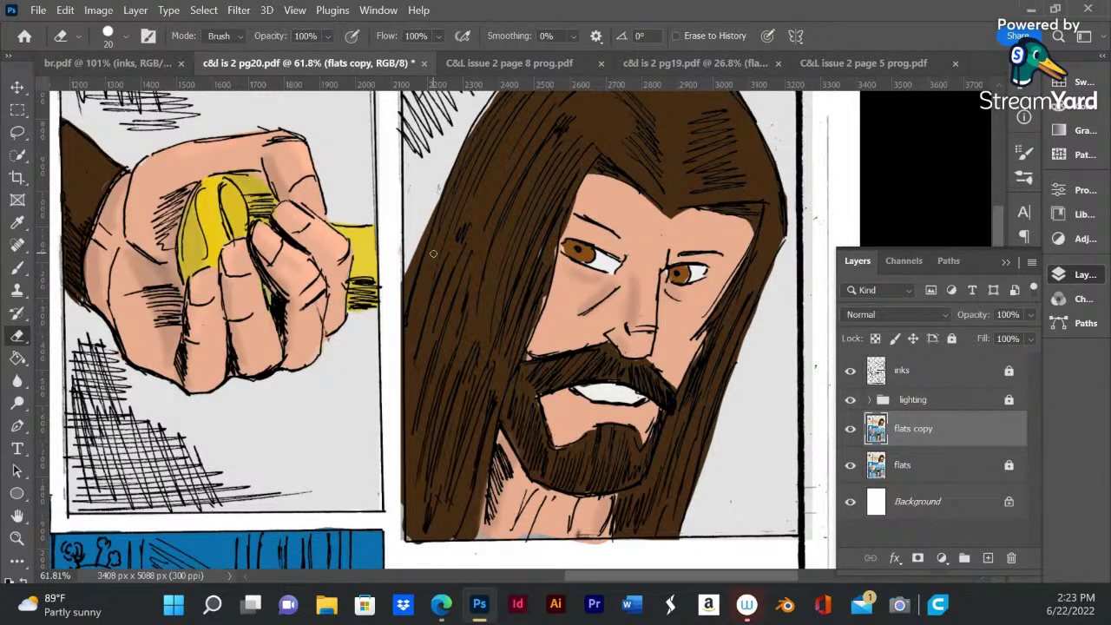
{"action": "left_click", "coordinate": [19, 269]}
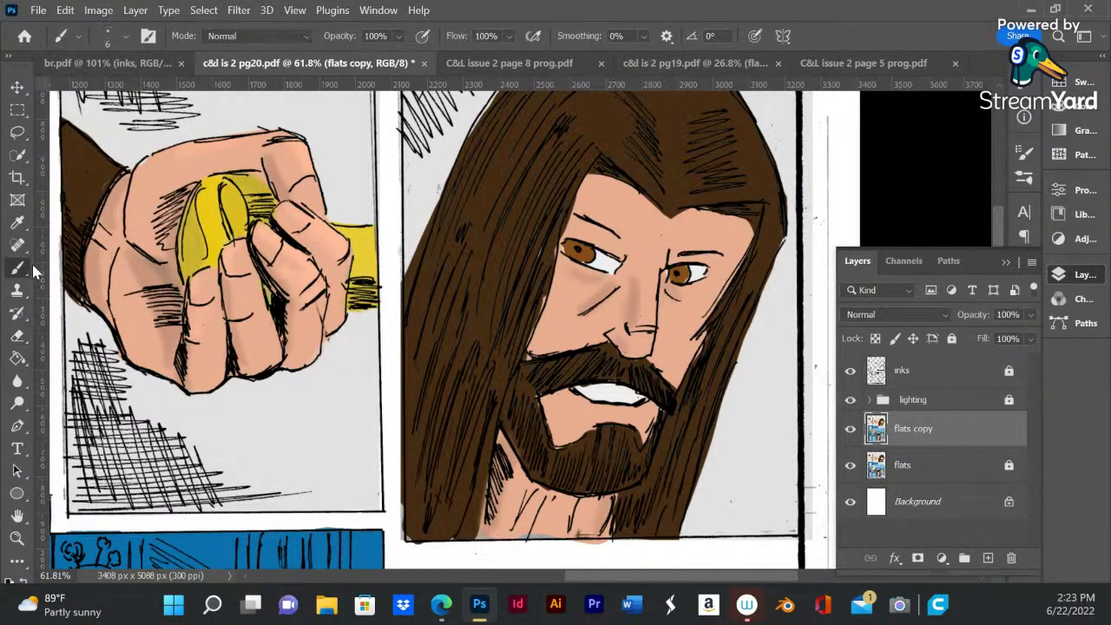
{"action": "right_click", "coordinate": [495, 254]}
{"action": "left_click_drag", "start_coordinate": [580, 310], "coordinate": [585, 308]}
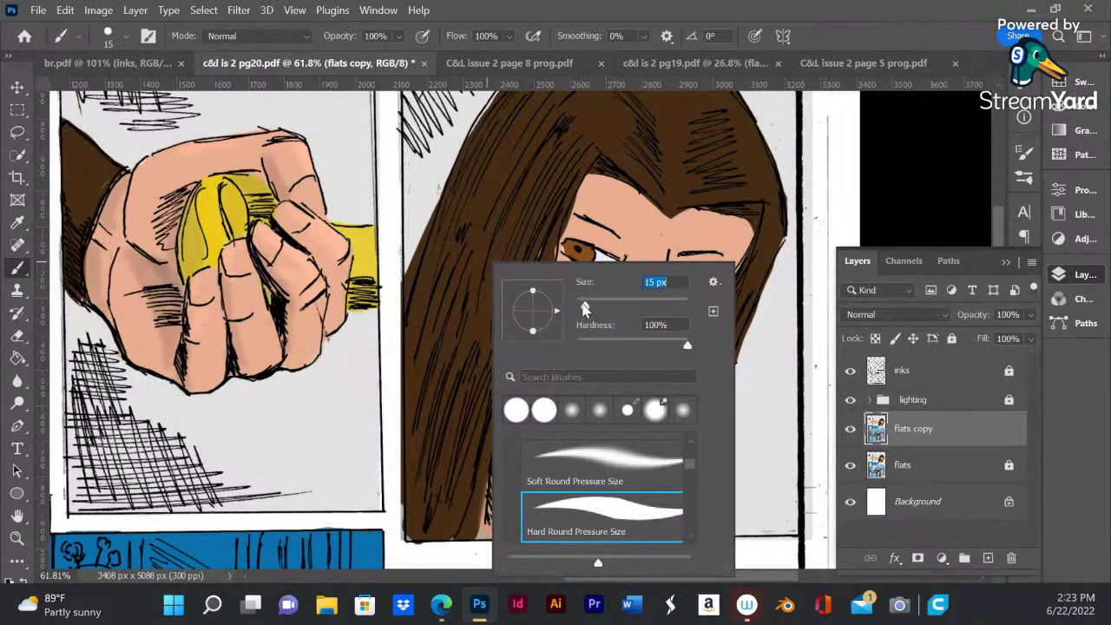
{"action": "left_click", "coordinate": [572, 412]}
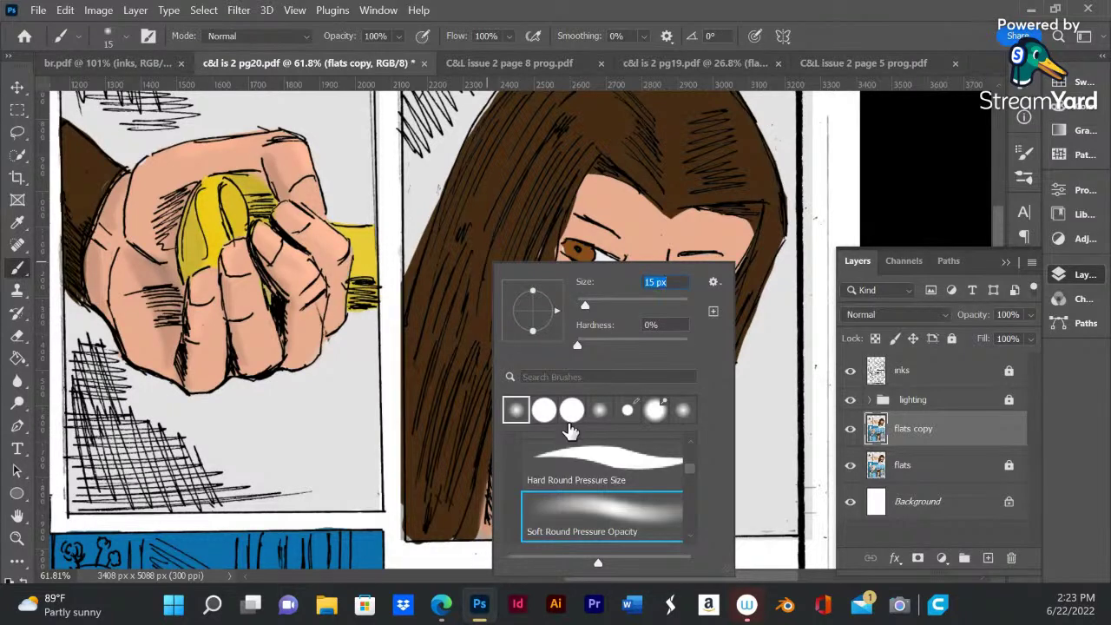
- Choose a very dark brown as the foreground color and set the brush size to 47 px
{"action": "left_click", "coordinate": [1076, 98]}
{"action": "left_click", "coordinate": [1060, 104]}
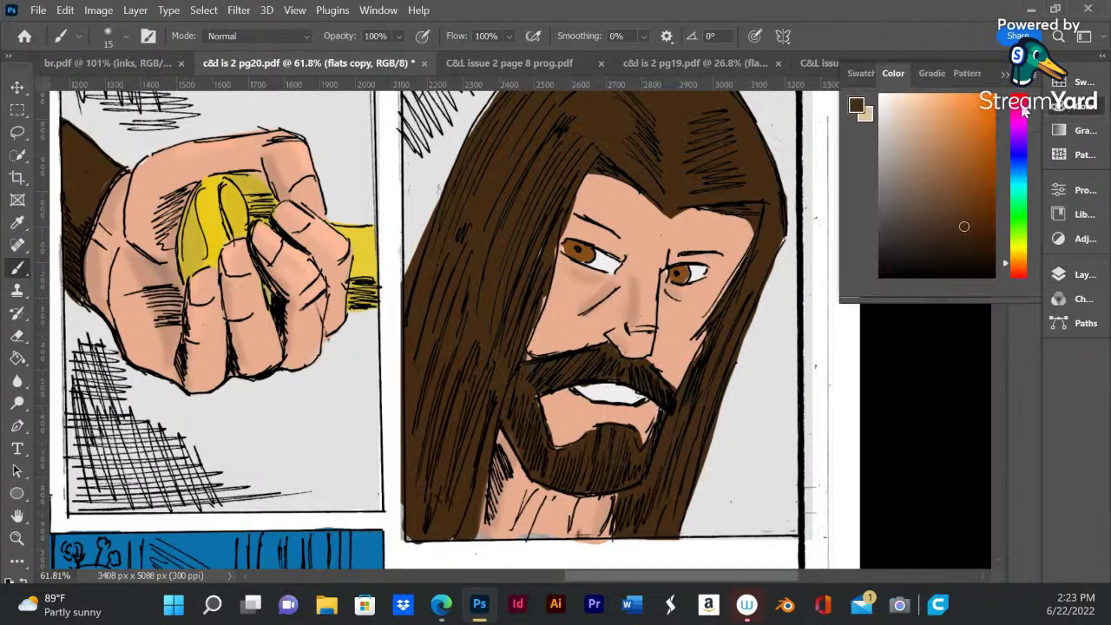
{"action": "left_click", "coordinate": [962, 233]}
{"action": "mouse_move", "coordinate": [969, 243]}
{"action": "left_mouse_down"}
{"action": "mouse_move", "coordinate": [971, 219]}
{"action": "mouse_move", "coordinate": [946, 218]}
{"action": "mouse_move", "coordinate": [961, 245]}
{"action": "left_mouse_up"}
{"action": "left_click", "coordinate": [690, 121], "text": "alt"}
{"action": "right_click", "coordinate": [670, 266]}
{"action": "left_click_drag", "start_coordinate": [767, 318], "coordinate": [782, 317]}
{"action": "key", "text": "Return"}
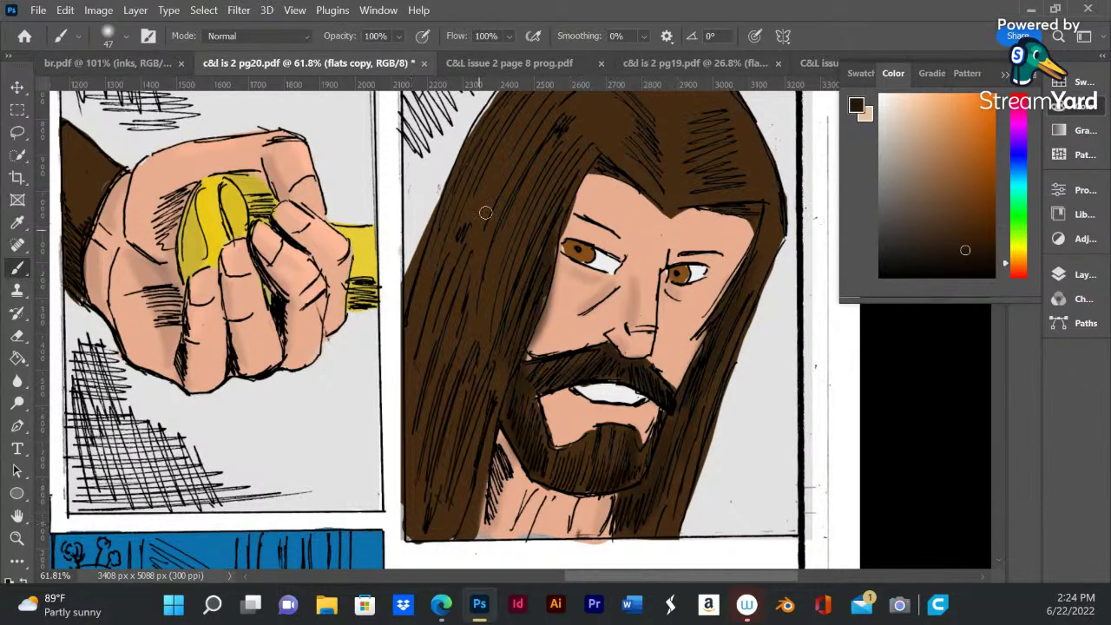
- Paint soft dark brown shading through the long side hair and the crown above the bearded man's forehead
{"action": "left_click_drag", "start_coordinate": [486, 214], "coordinate": [432, 368]}
{"action": "mouse_move", "coordinate": [432, 485]}
{"action": "left_mouse_down"}
{"action": "mouse_move", "coordinate": [475, 316]}
{"action": "mouse_move", "coordinate": [474, 371]}
{"action": "mouse_move", "coordinate": [456, 452]}
{"action": "mouse_move", "coordinate": [467, 383]}
{"action": "mouse_move", "coordinate": [426, 398]}
{"action": "mouse_move", "coordinate": [435, 313]}
{"action": "mouse_move", "coordinate": [497, 144]}
{"action": "left_mouse_up"}
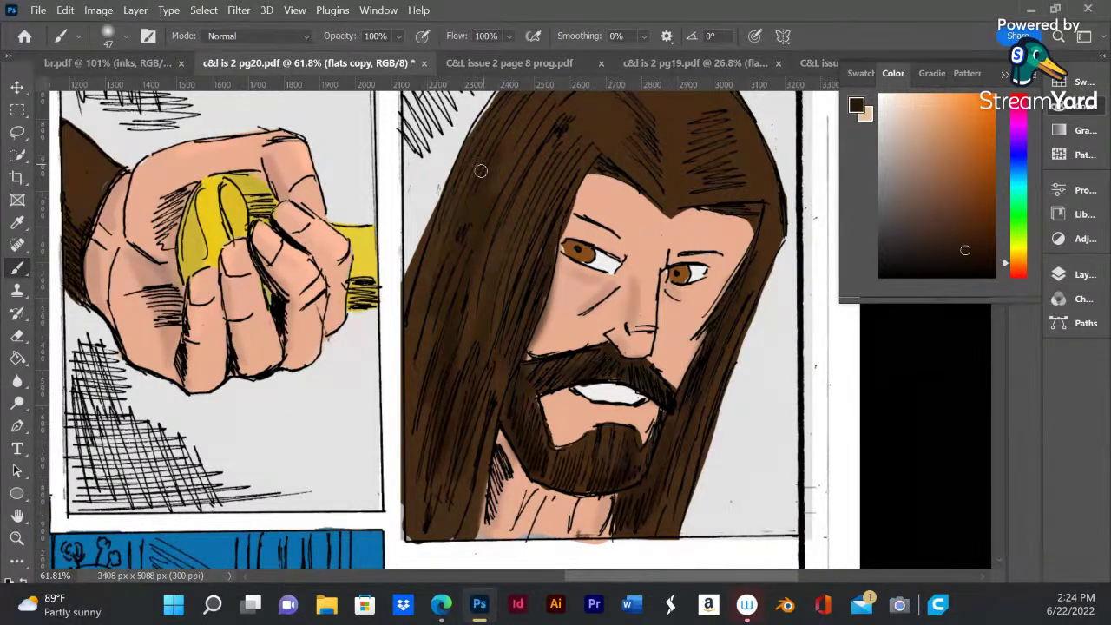
{"action": "mouse_move", "coordinate": [649, 187]}
{"action": "left_mouse_down"}
{"action": "mouse_move", "coordinate": [599, 125]}
{"action": "mouse_move", "coordinate": [664, 188]}
{"action": "mouse_move", "coordinate": [644, 130]}
{"action": "mouse_move", "coordinate": [658, 123]}
{"action": "mouse_move", "coordinate": [600, 83]}
{"action": "left_mouse_up"}
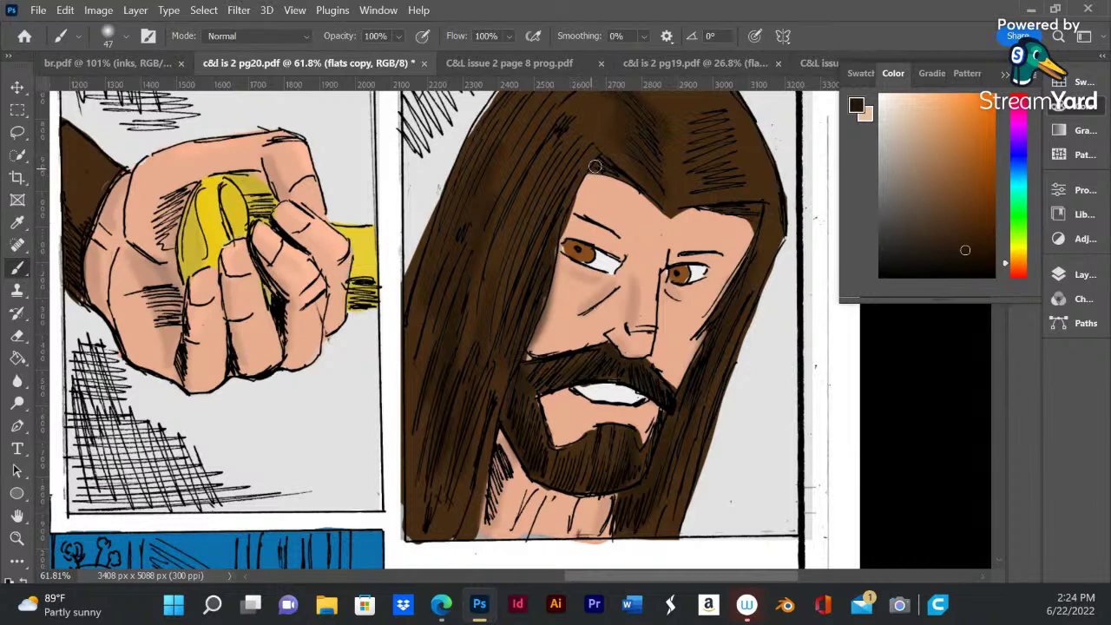
{"action": "left_click_drag", "start_coordinate": [597, 166], "coordinate": [618, 171]}
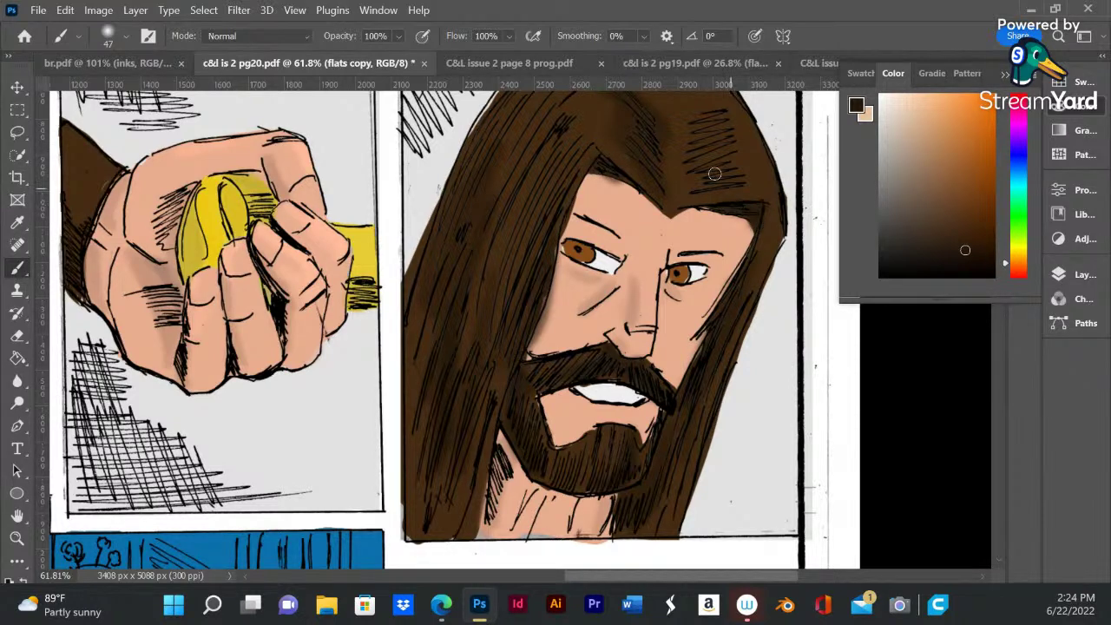
{"action": "mouse_move", "coordinate": [714, 174]}
{"action": "left_mouse_down"}
{"action": "mouse_move", "coordinate": [688, 181]}
{"action": "mouse_move", "coordinate": [740, 187]}
{"action": "mouse_move", "coordinate": [702, 170]}
{"action": "mouse_move", "coordinate": [717, 151]}
{"action": "mouse_move", "coordinate": [716, 99]}
{"action": "mouse_move", "coordinate": [739, 176]}
{"action": "mouse_move", "coordinate": [715, 108]}
{"action": "mouse_move", "coordinate": [694, 126]}
{"action": "mouse_move", "coordinate": [690, 187]}
{"action": "mouse_move", "coordinate": [690, 118]}
{"action": "mouse_move", "coordinate": [673, 213]}
{"action": "mouse_move", "coordinate": [672, 101]}
{"action": "mouse_move", "coordinate": [677, 177]}
{"action": "mouse_move", "coordinate": [698, 130]}
{"action": "mouse_move", "coordinate": [714, 157]}
{"action": "mouse_move", "coordinate": [699, 111]}
{"action": "mouse_move", "coordinate": [733, 168]}
{"action": "mouse_move", "coordinate": [697, 124]}
{"action": "left_mouse_up"}
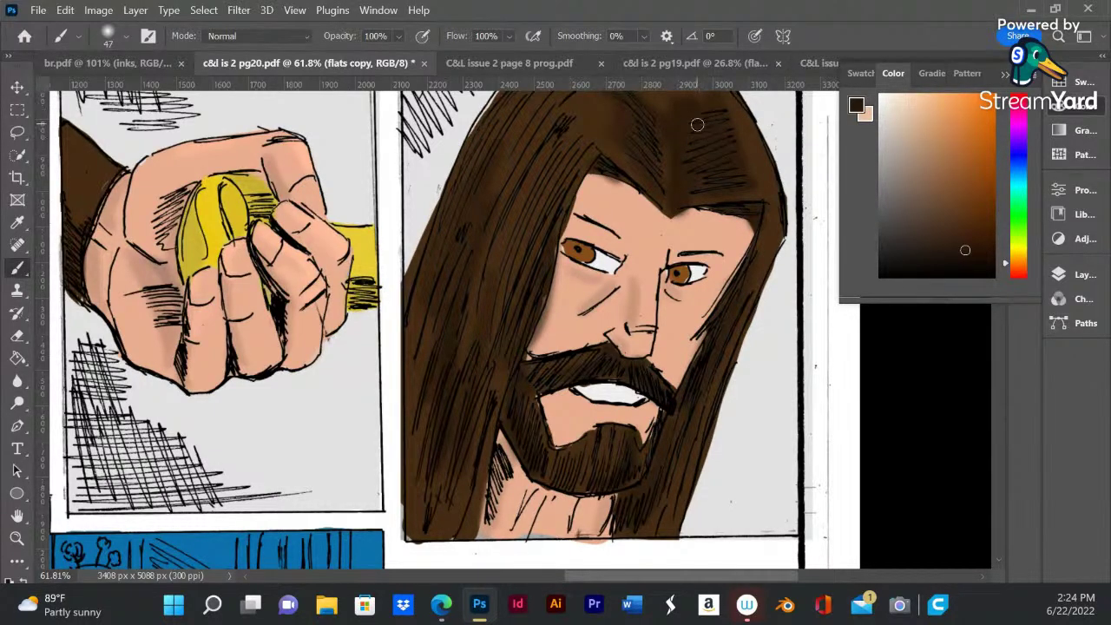
- Examine the shaded hair in the upper panels up close and against the full page
{"action": "scroll", "coordinate": [565, 216], "scroll_direction": "down", "scroll_amount": 2}
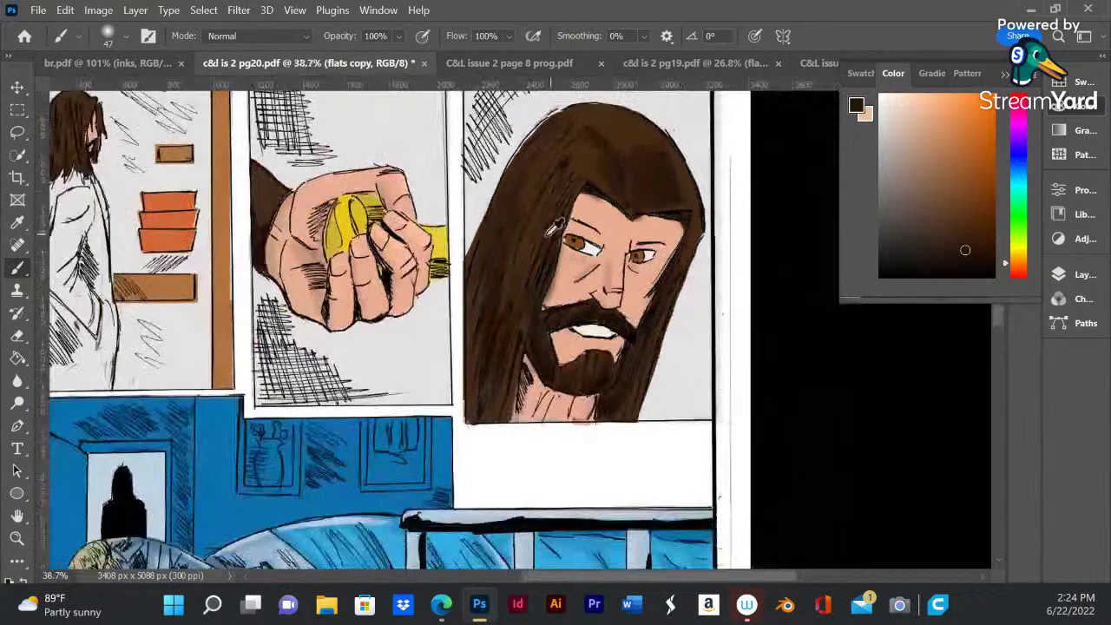
{"action": "scroll", "coordinate": [431, 238], "scroll_direction": "down", "scroll_amount": 2}
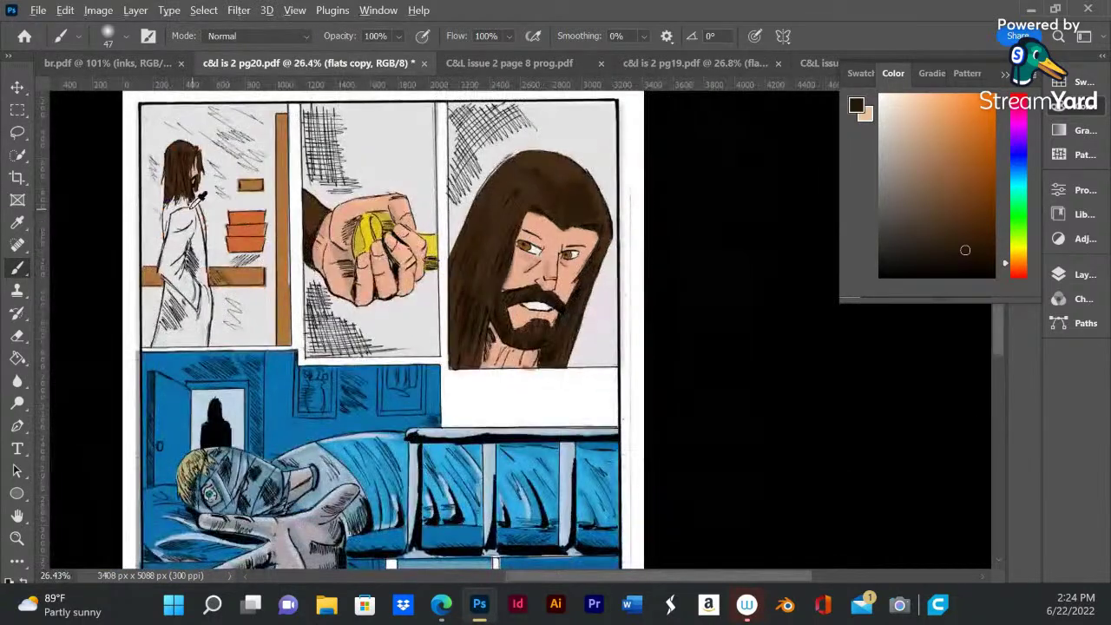
{"action": "scroll", "coordinate": [201, 193], "scroll_direction": "up", "scroll_amount": 1}
{"action": "scroll", "coordinate": [202, 192], "scroll_direction": "up", "scroll_amount": 3}
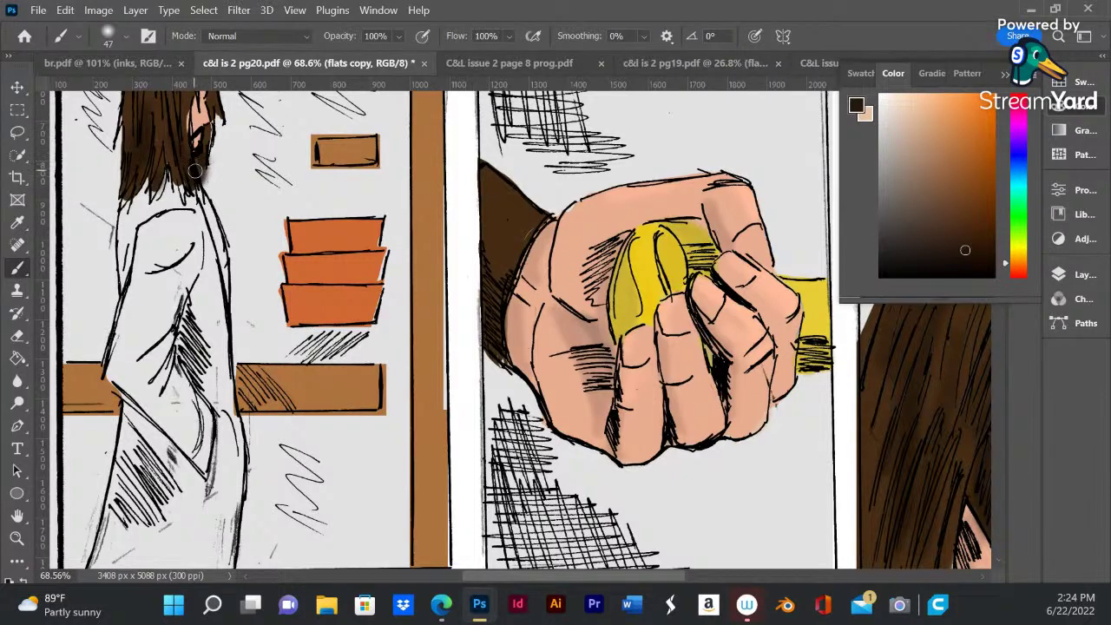
{"action": "scroll", "coordinate": [194, 171], "scroll_direction": "down", "scroll_amount": 5}
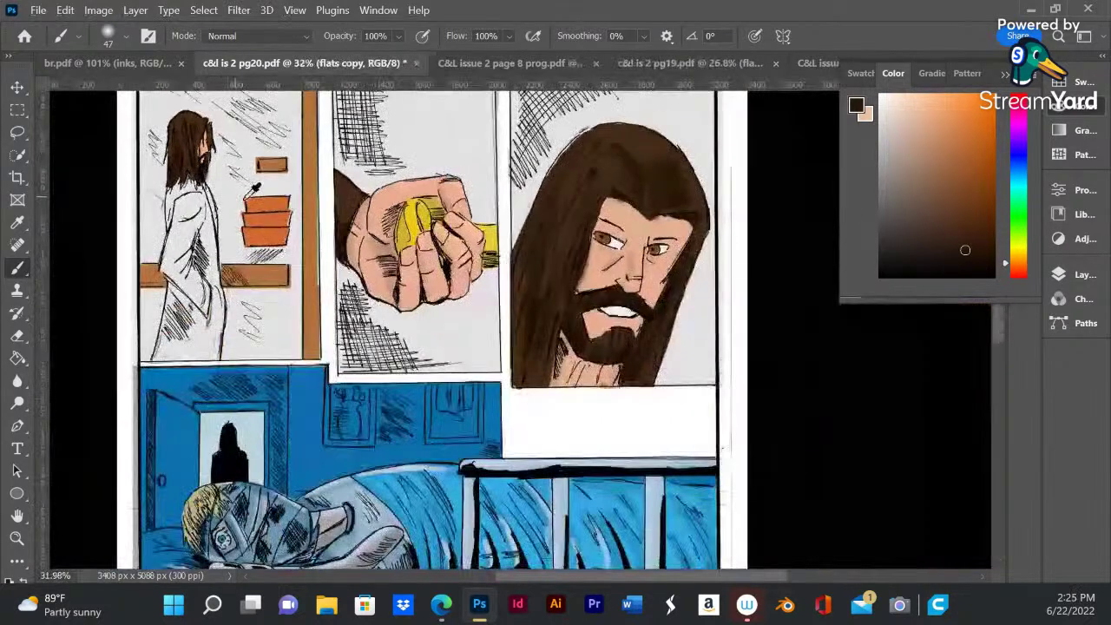
{"action": "scroll", "coordinate": [312, 295], "scroll_direction": "down", "scroll_amount": 2}
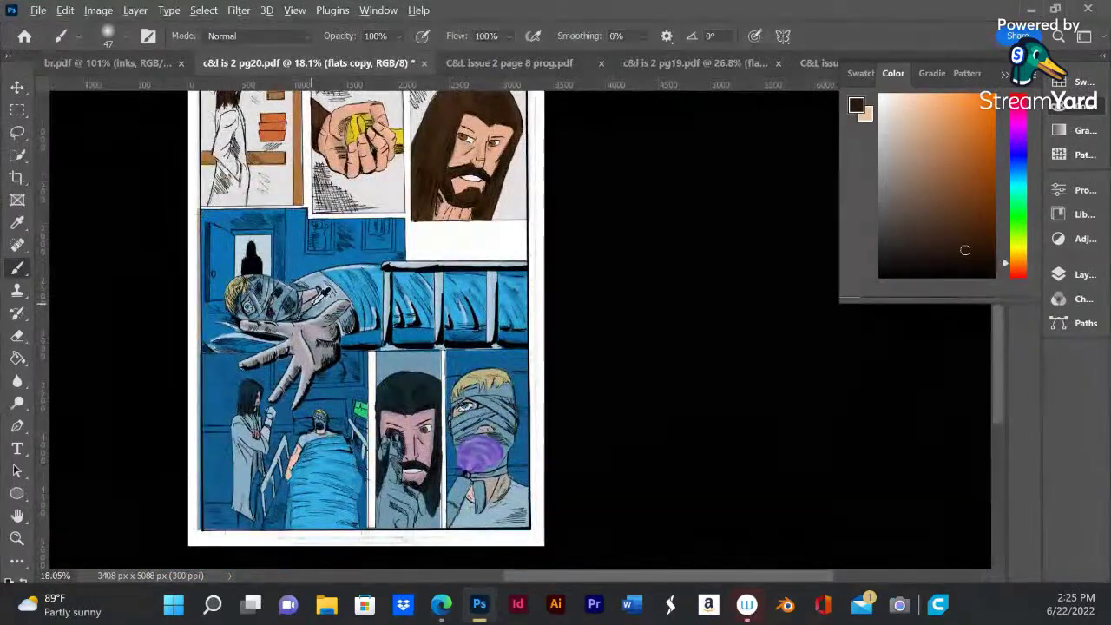
{"action": "scroll", "coordinate": [343, 292], "scroll_direction": "down", "scroll_amount": 1}
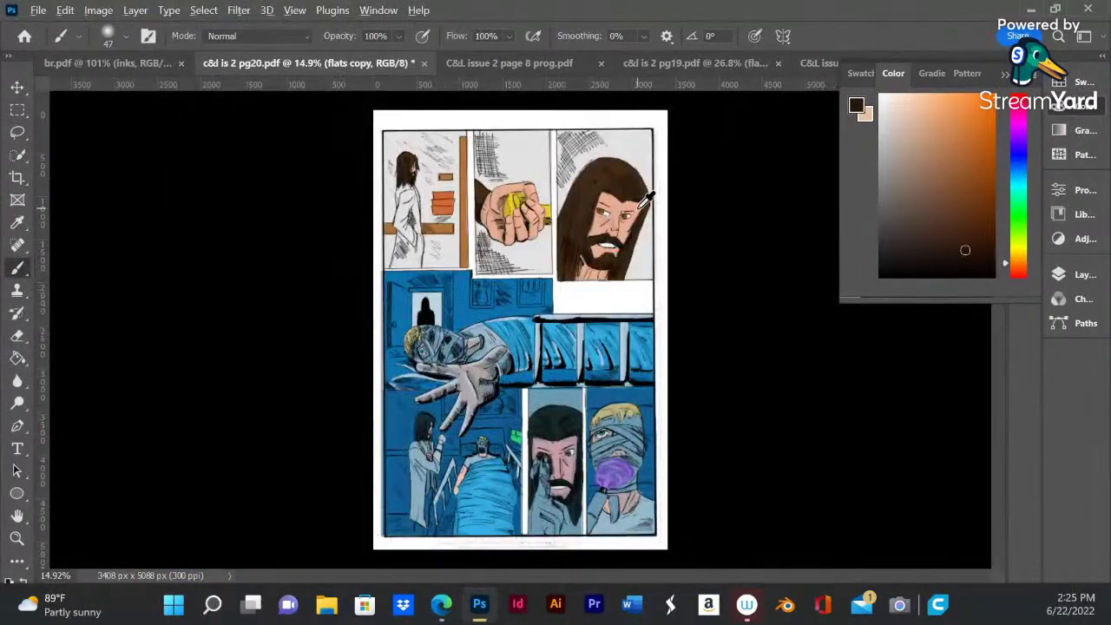
- Paint soft dark brown shading from the crown down the long side hair of the bearded man in the upper close-up panel
{"action": "scroll", "coordinate": [647, 199], "scroll_direction": "up", "scroll_amount": 4}
{"action": "scroll", "coordinate": [647, 200], "scroll_direction": "up", "scroll_amount": 2}
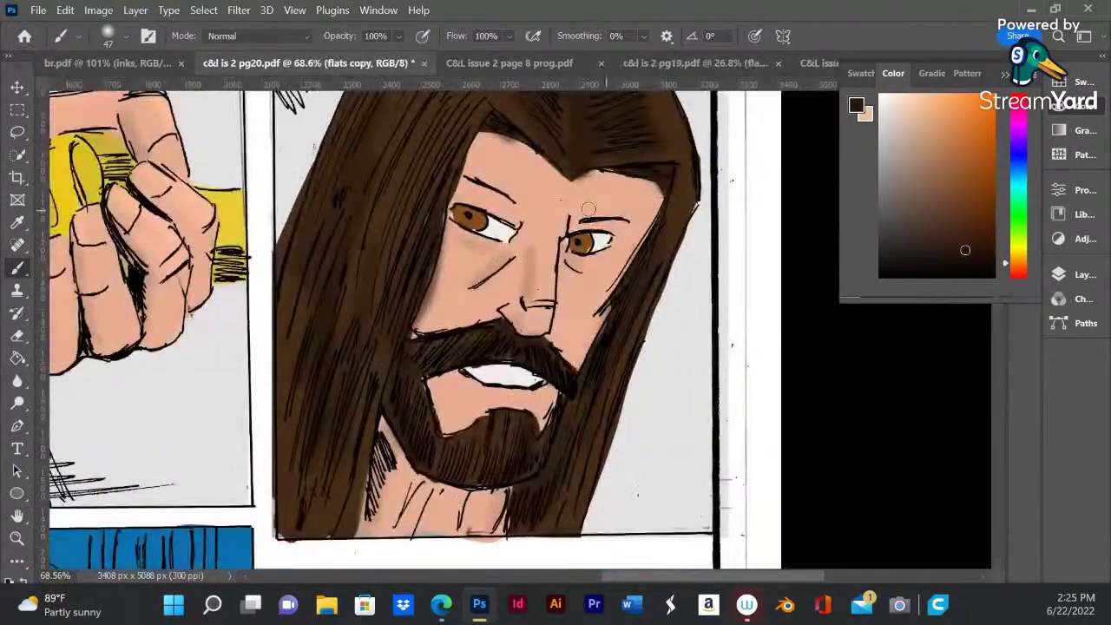
{"action": "scroll", "coordinate": [542, 193], "scroll_direction": "up", "scroll_amount": 1}
{"action": "scroll", "coordinate": [541, 192], "scroll_direction": "up", "scroll_amount": 2}
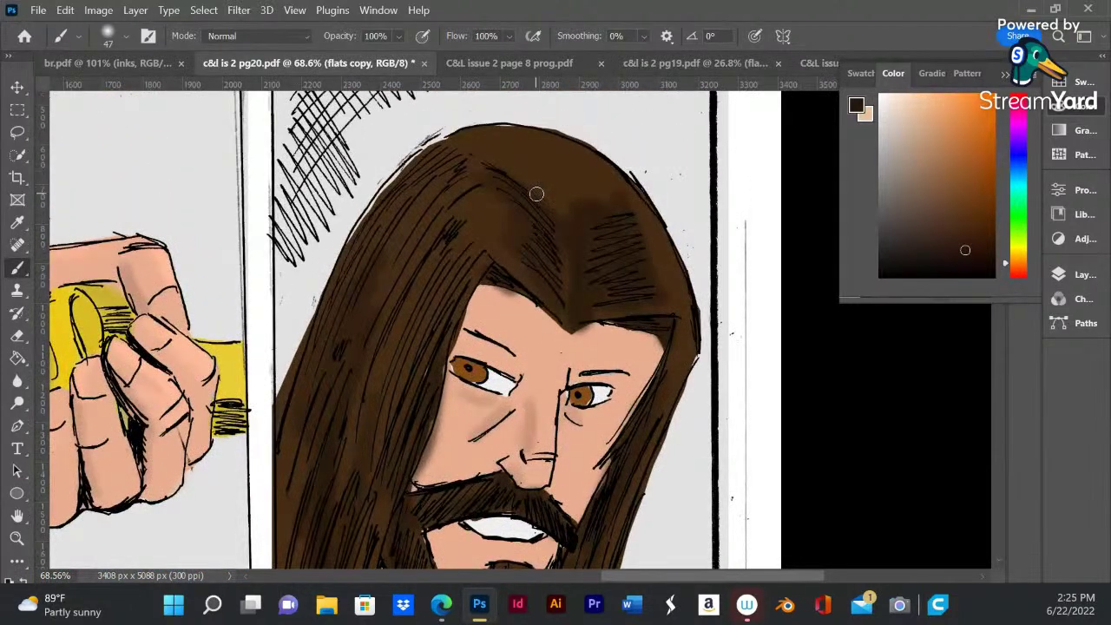
{"action": "left_click_drag", "start_coordinate": [425, 155], "coordinate": [349, 251]}
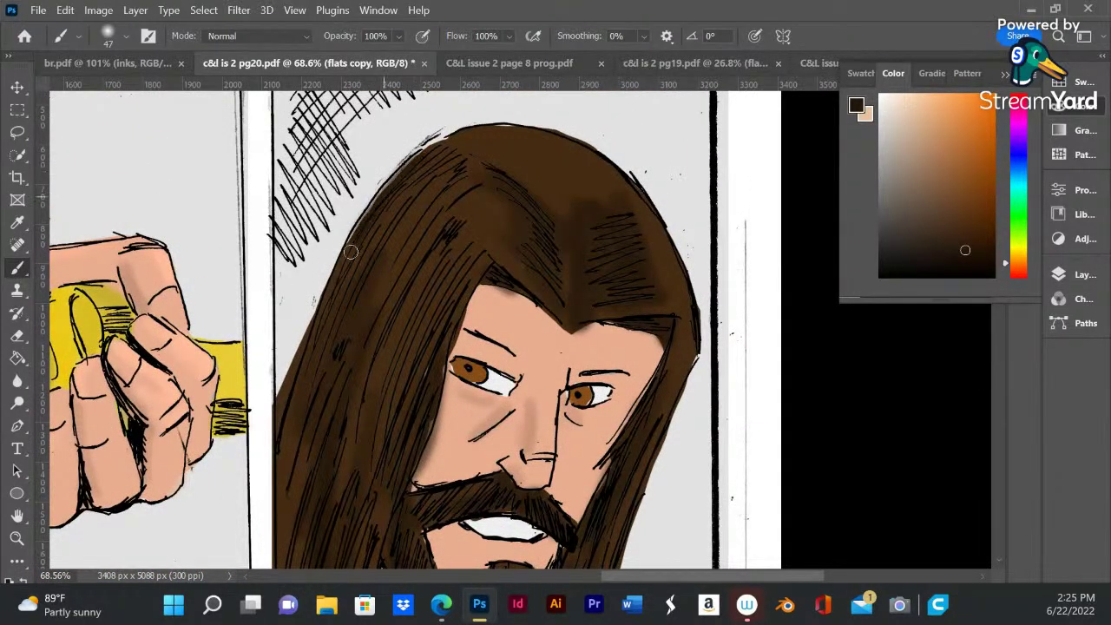
{"action": "mouse_move", "coordinate": [434, 148]}
{"action": "left_mouse_down"}
{"action": "mouse_move", "coordinate": [371, 234]}
{"action": "mouse_move", "coordinate": [433, 165]}
{"action": "mouse_move", "coordinate": [382, 282]}
{"action": "mouse_move", "coordinate": [433, 219]}
{"action": "mouse_move", "coordinate": [404, 277]}
{"action": "mouse_move", "coordinate": [394, 349]}
{"action": "mouse_move", "coordinate": [438, 261]}
{"action": "mouse_move", "coordinate": [441, 271]}
{"action": "mouse_move", "coordinate": [382, 444]}
{"action": "mouse_move", "coordinate": [412, 320]}
{"action": "mouse_move", "coordinate": [331, 514]}
{"action": "mouse_move", "coordinate": [366, 372]}
{"action": "mouse_move", "coordinate": [333, 491]}
{"action": "left_mouse_up"}
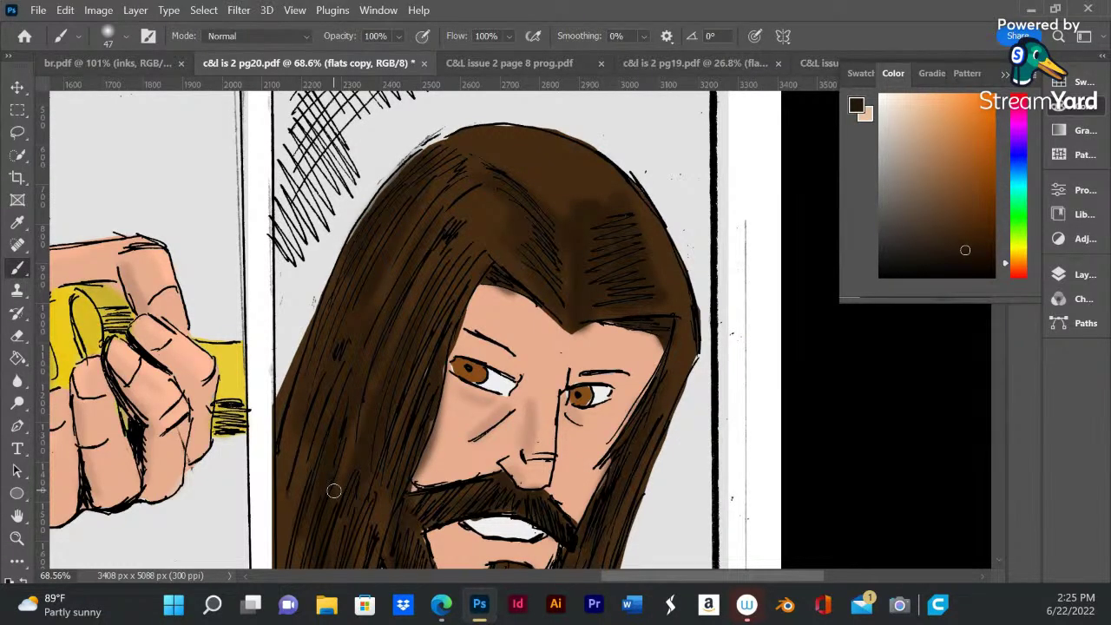
- Check the shaded hair against the full page and save the page 20 file
{"action": "scroll", "coordinate": [339, 475], "scroll_direction": "down", "scroll_amount": 5}
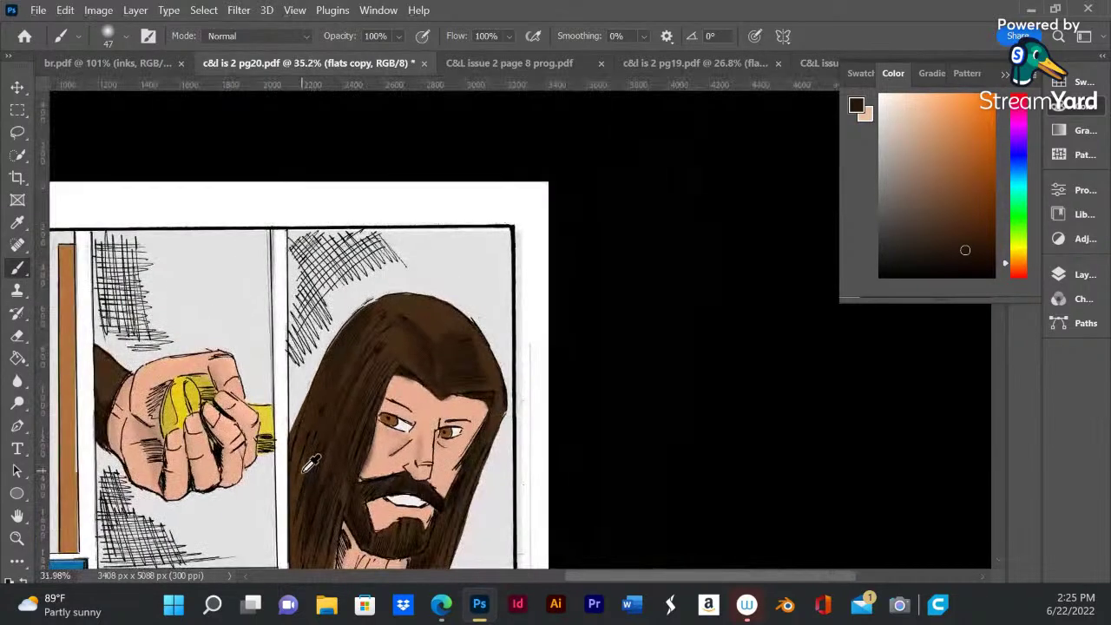
{"action": "scroll", "coordinate": [311, 467], "scroll_direction": "down", "scroll_amount": 3}
{"action": "scroll", "coordinate": [291, 462], "scroll_direction": "down", "scroll_amount": 2}
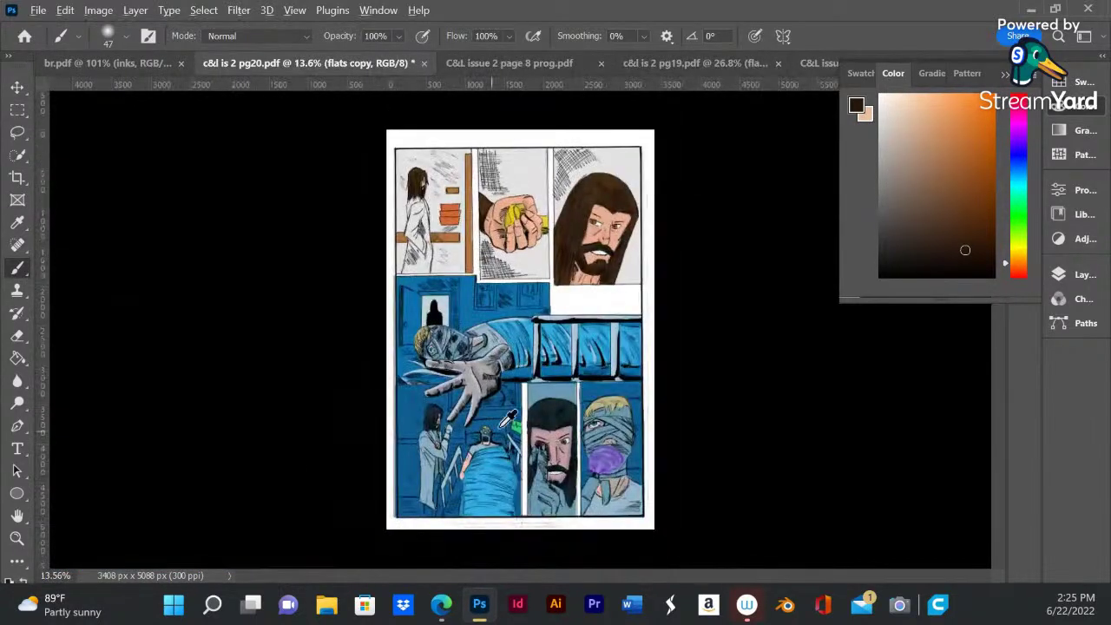
{"action": "scroll", "coordinate": [518, 418], "scroll_direction": "up", "scroll_amount": 2}
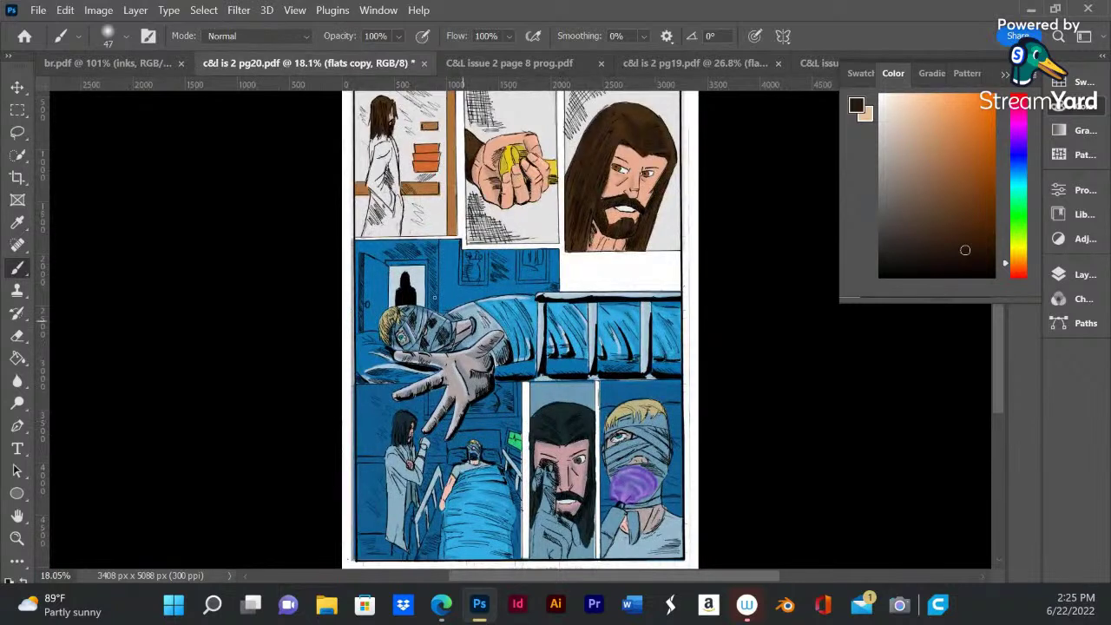
{"action": "left_click", "coordinate": [39, 10]}
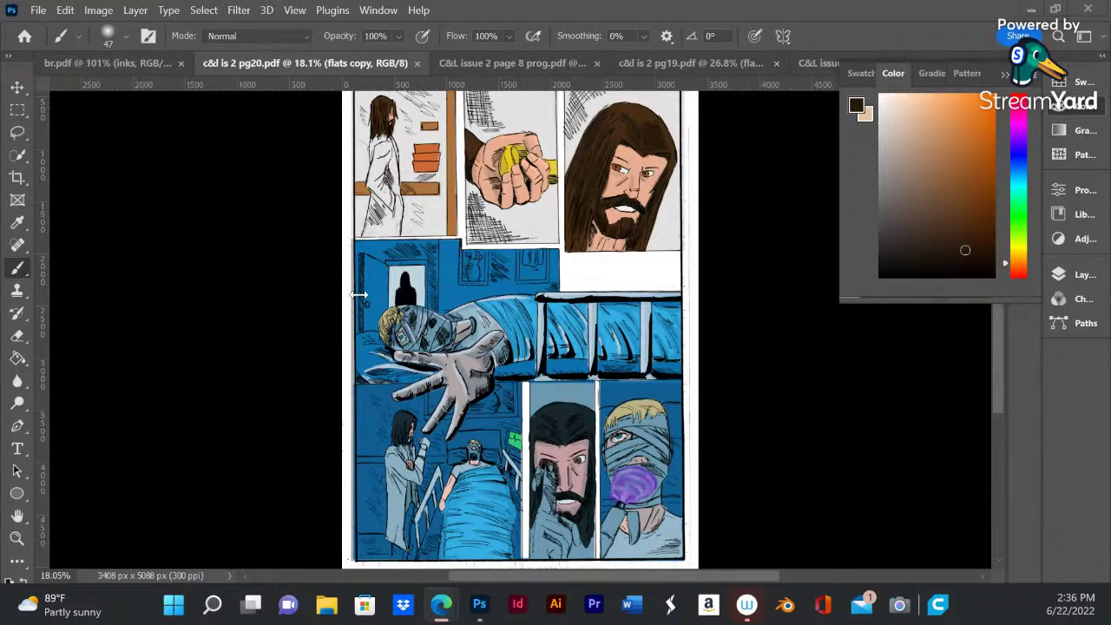
- Hide the lighting group, keeping the flats copy layer active for work on the lower panels
{"action": "scroll", "coordinate": [598, 482], "scroll_direction": "down", "scroll_amount": 3}
{"action": "scroll", "coordinate": [646, 380], "scroll_direction": "up", "scroll_amount": 2}
{"action": "scroll", "coordinate": [646, 380], "scroll_direction": "up", "scroll_amount": 2}
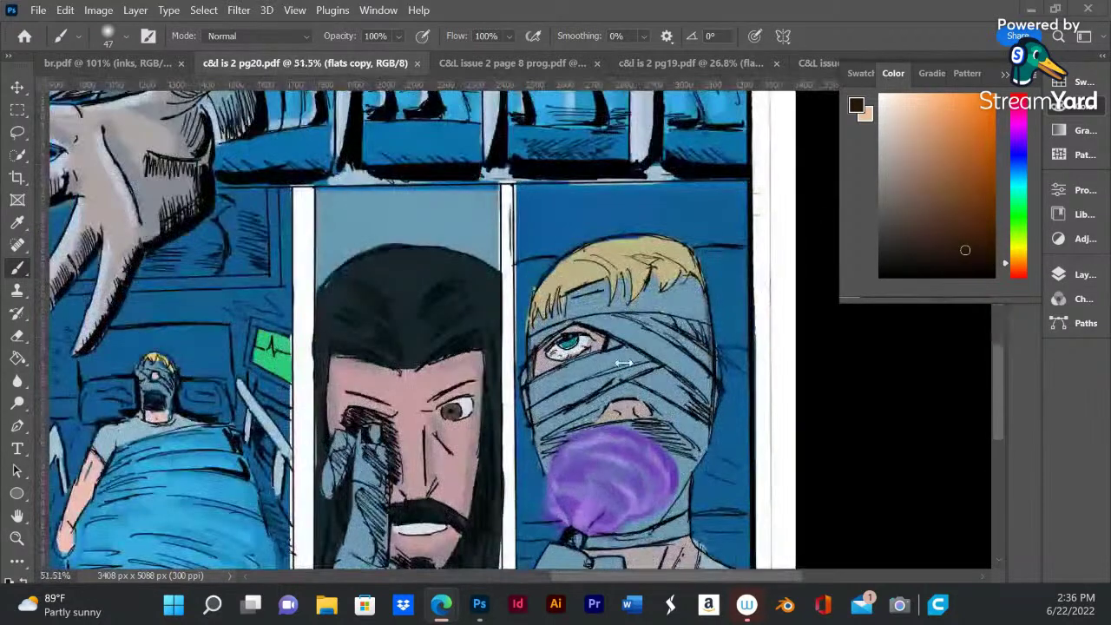
{"action": "scroll", "coordinate": [622, 298], "scroll_direction": "down", "scroll_amount": 1}
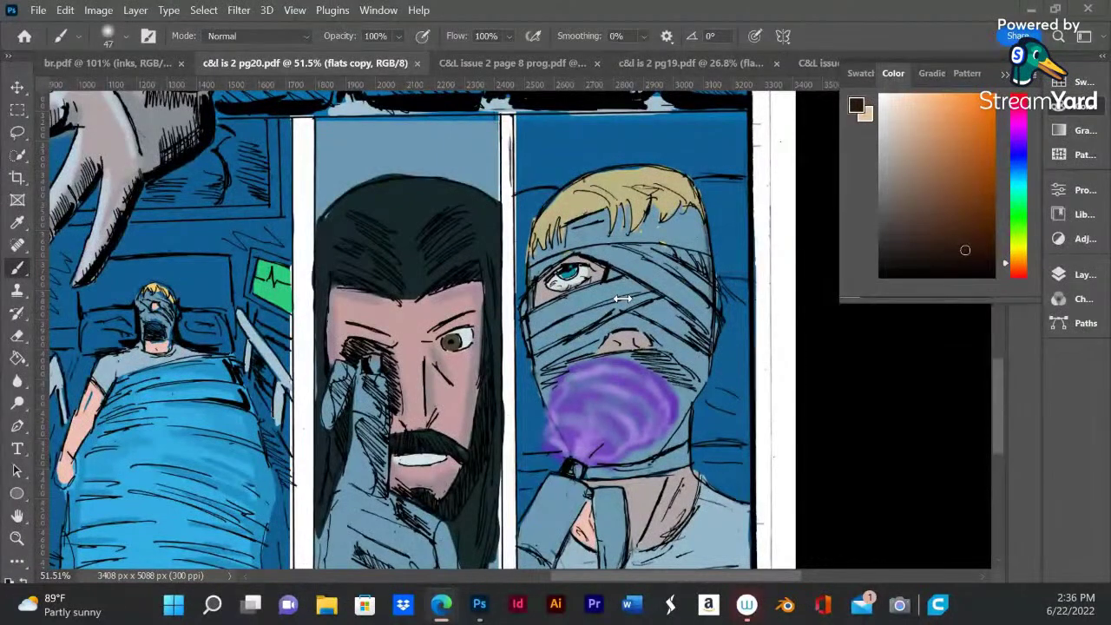
{"action": "left_click", "coordinate": [1066, 275]}
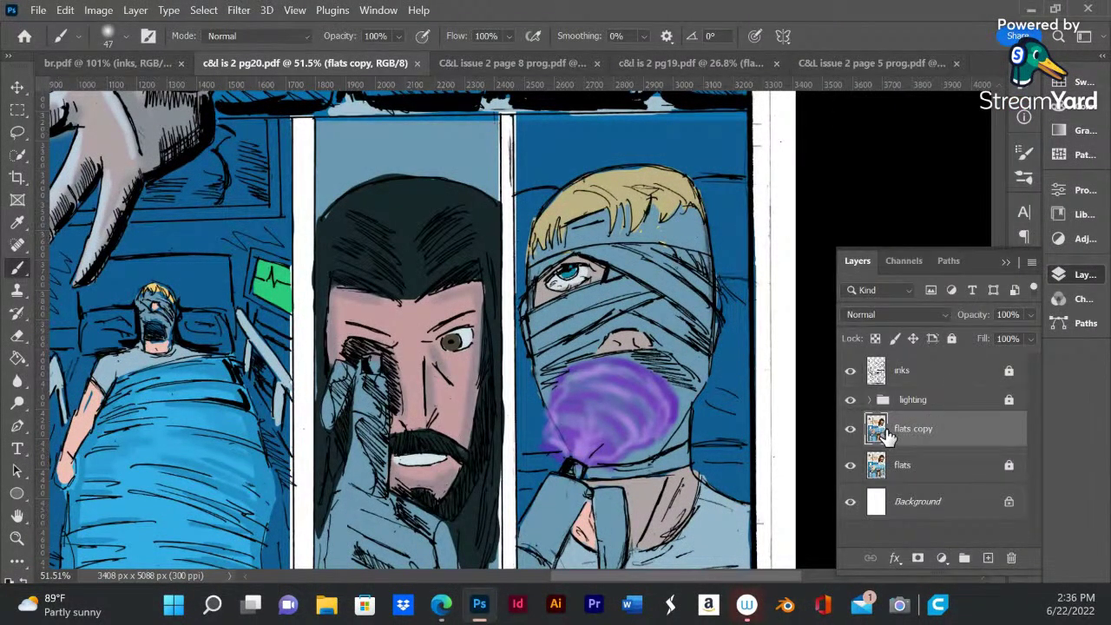
{"action": "left_click", "coordinate": [850, 401]}
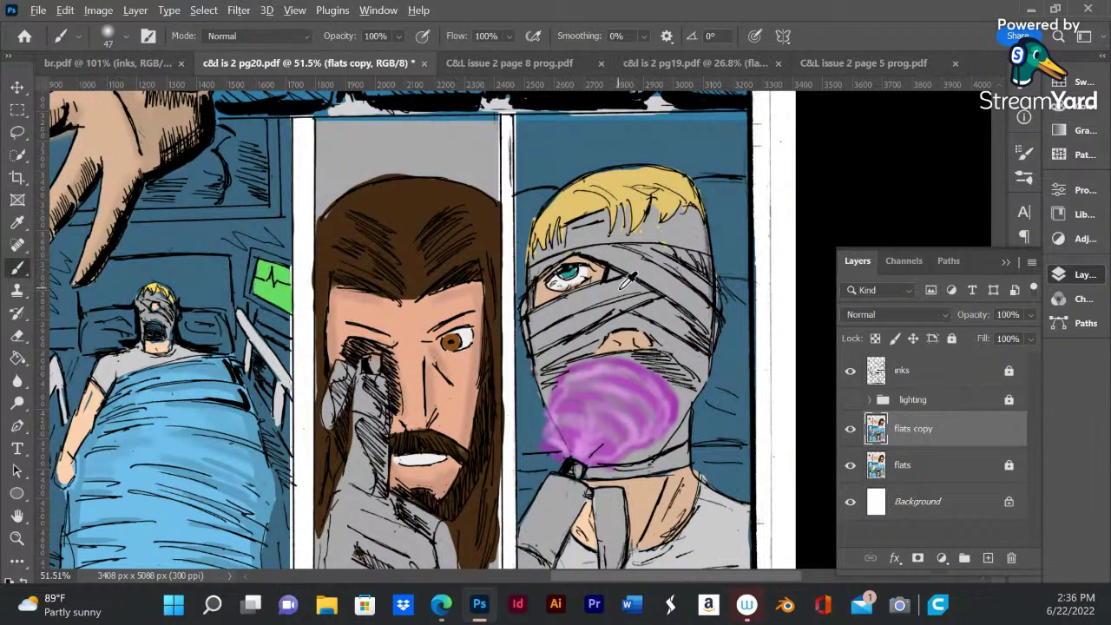
- Paint soft medium gray shading across the forehead and face wrappings of the bandaged man in the lower panel with the 47 px brush
{"action": "left_click", "coordinate": [1059, 106]}
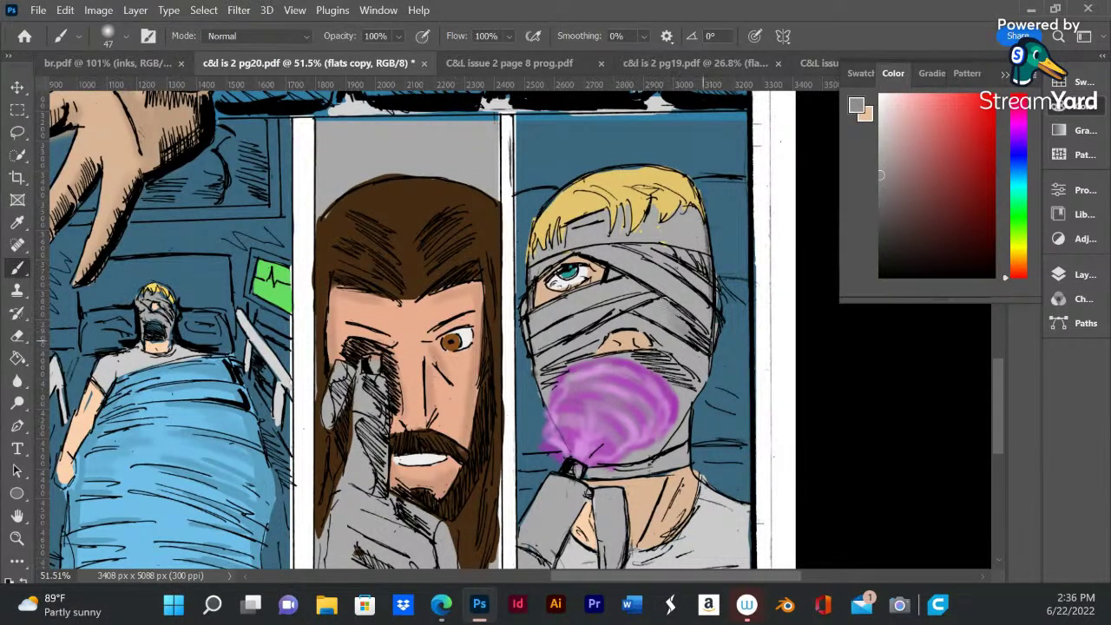
{"action": "mouse_move", "coordinate": [668, 291]}
{"action": "left_mouse_down"}
{"action": "mouse_move", "coordinate": [710, 335]}
{"action": "mouse_move", "coordinate": [705, 307]}
{"action": "left_mouse_up"}
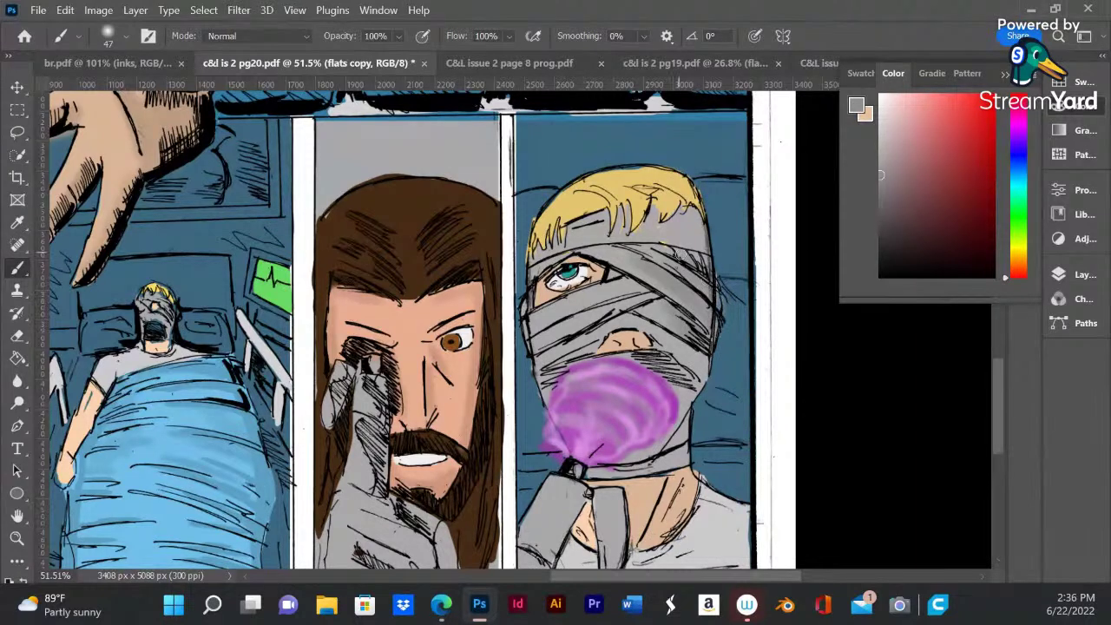
{"action": "mouse_move", "coordinate": [688, 212]}
{"action": "left_mouse_down"}
{"action": "mouse_move", "coordinate": [699, 234]}
{"action": "mouse_move", "coordinate": [690, 212]}
{"action": "mouse_move", "coordinate": [688, 234]}
{"action": "mouse_move", "coordinate": [677, 228]}
{"action": "left_mouse_up"}
{"action": "mouse_move", "coordinate": [587, 222]}
{"action": "left_mouse_down"}
{"action": "mouse_move", "coordinate": [567, 247]}
{"action": "mouse_move", "coordinate": [564, 236]}
{"action": "mouse_move", "coordinate": [589, 225]}
{"action": "mouse_move", "coordinate": [640, 232]}
{"action": "mouse_move", "coordinate": [656, 211]}
{"action": "mouse_move", "coordinate": [666, 250]}
{"action": "left_mouse_up"}
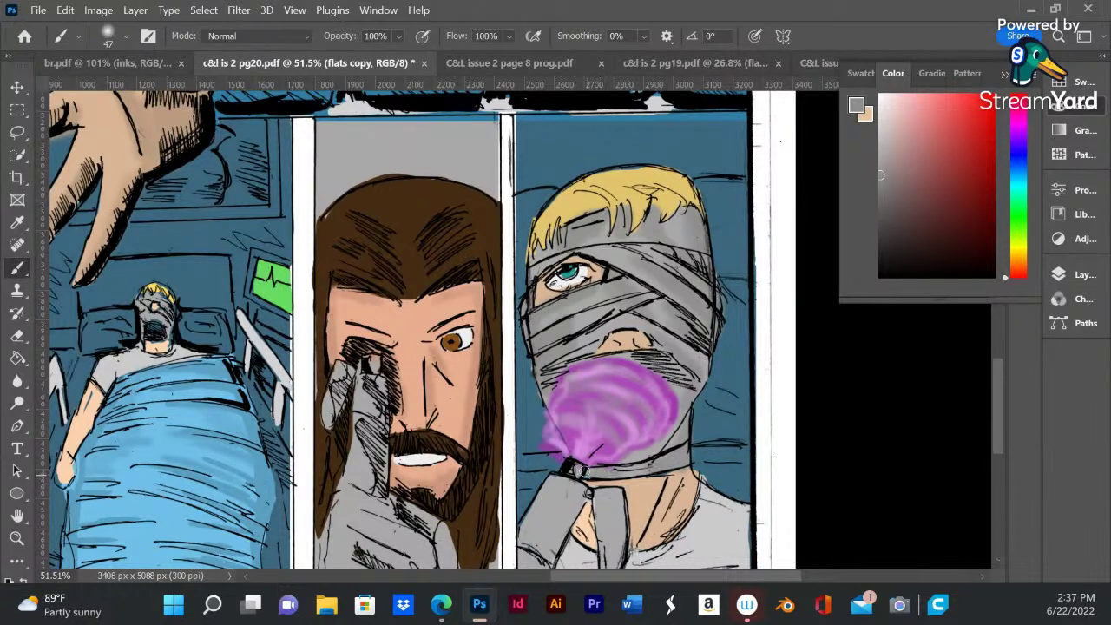
- Choose a muted pinkish red as the foreground color
{"action": "left_click", "coordinate": [535, 420], "text": "alt"}
{"action": "left_click_drag", "start_coordinate": [939, 182], "coordinate": [941, 197]}
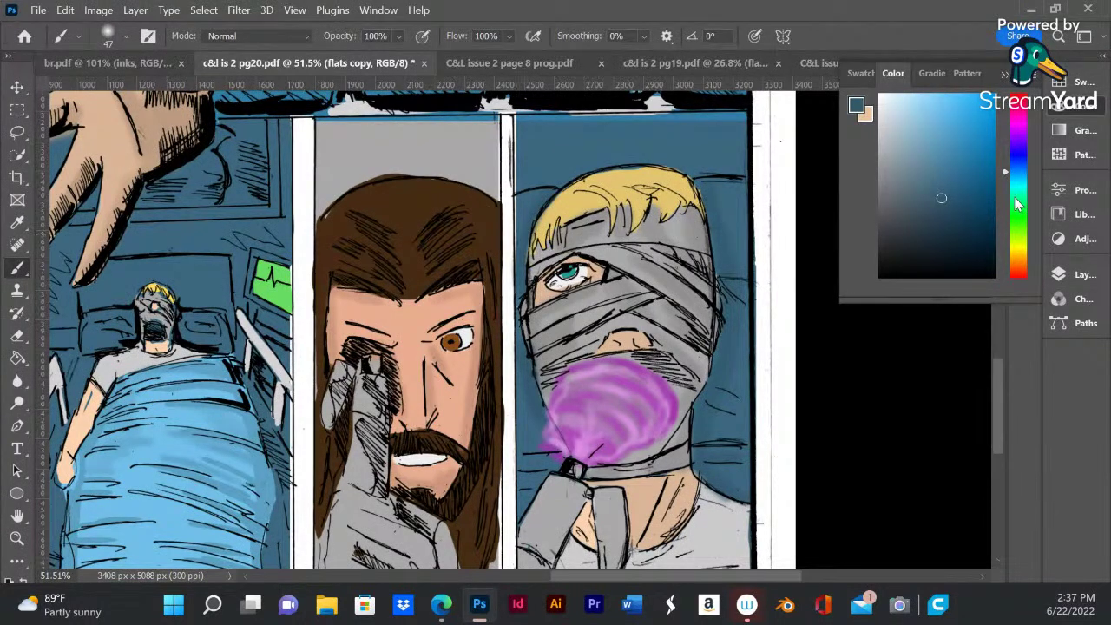
{"action": "left_click_drag", "start_coordinate": [1005, 175], "coordinate": [1008, 274]}
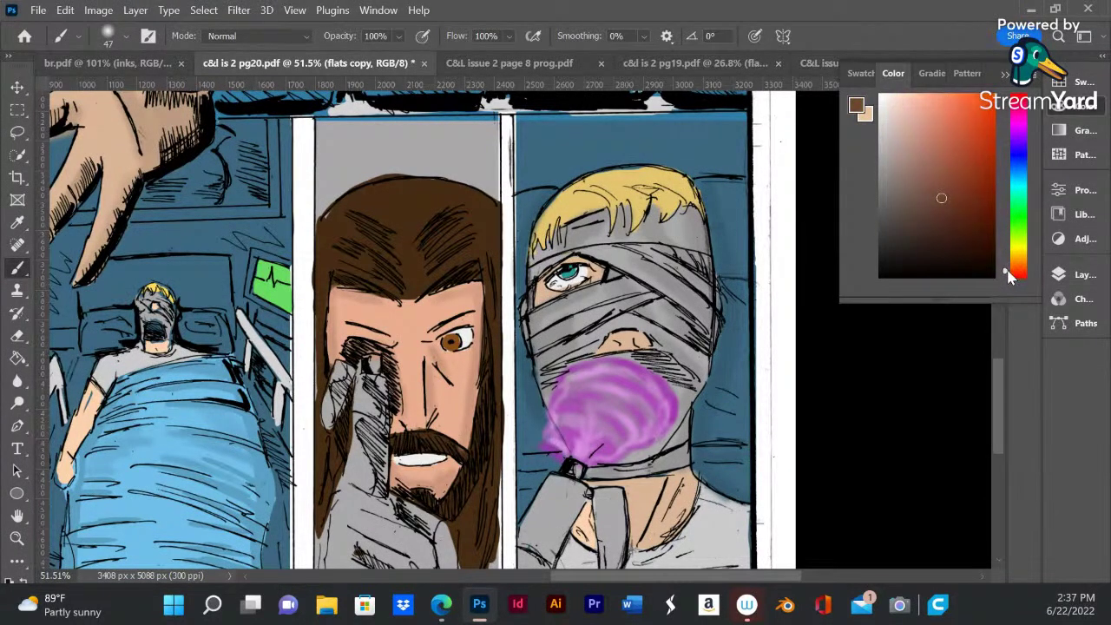
{"action": "left_click_drag", "start_coordinate": [944, 195], "coordinate": [958, 156]}
{"action": "left_click_drag", "start_coordinate": [1008, 275], "coordinate": [1007, 279]}
{"action": "mouse_move", "coordinate": [970, 174]}
{"action": "left_mouse_down"}
{"action": "mouse_move", "coordinate": [942, 136]}
{"action": "mouse_move", "coordinate": [945, 164]}
{"action": "mouse_move", "coordinate": [933, 145]}
{"action": "left_mouse_up"}
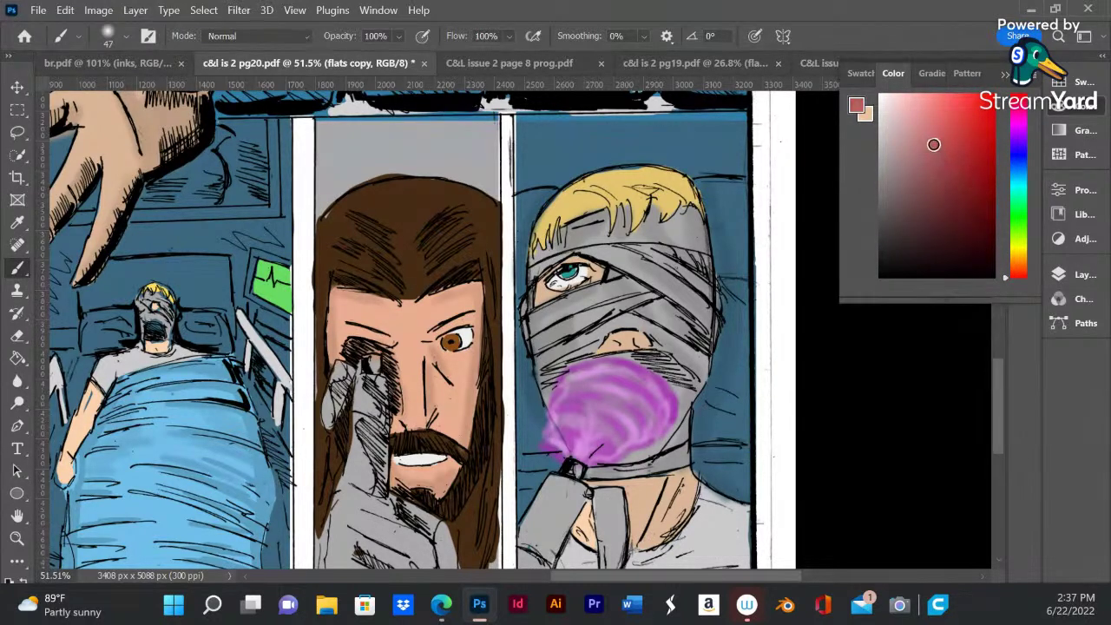
- Reduce the soft brush to 9 px and tint the white of the bandaged man's eye muted red in the lower panel
{"action": "right_click", "coordinate": [594, 280]}
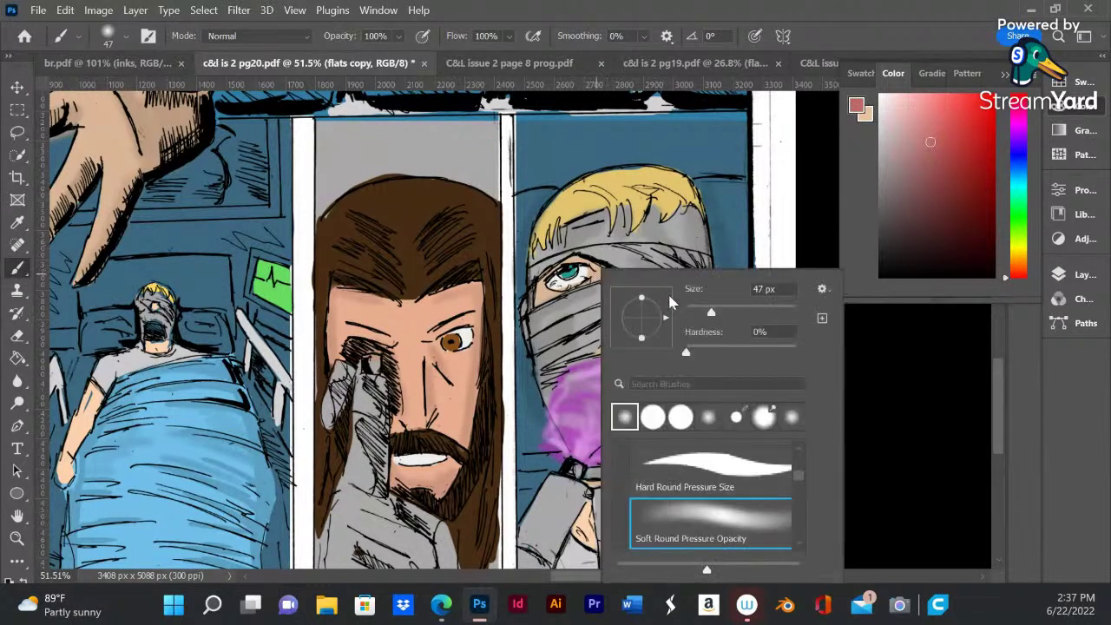
{"action": "key", "text": "bracketleft"}
{"action": "key", "text": "bracketleft"}
{"action": "key", "text": "bracketleft"}
{"action": "key", "text": "bracketleft"}
{"action": "key", "text": "bracketleft"}
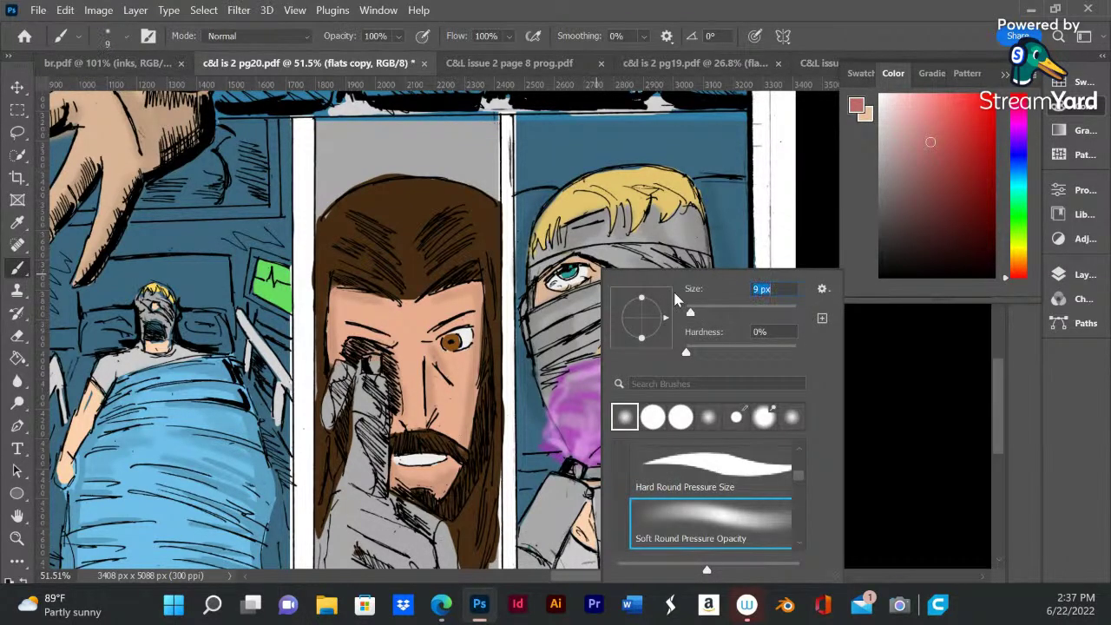
{"action": "key", "text": "Return"}
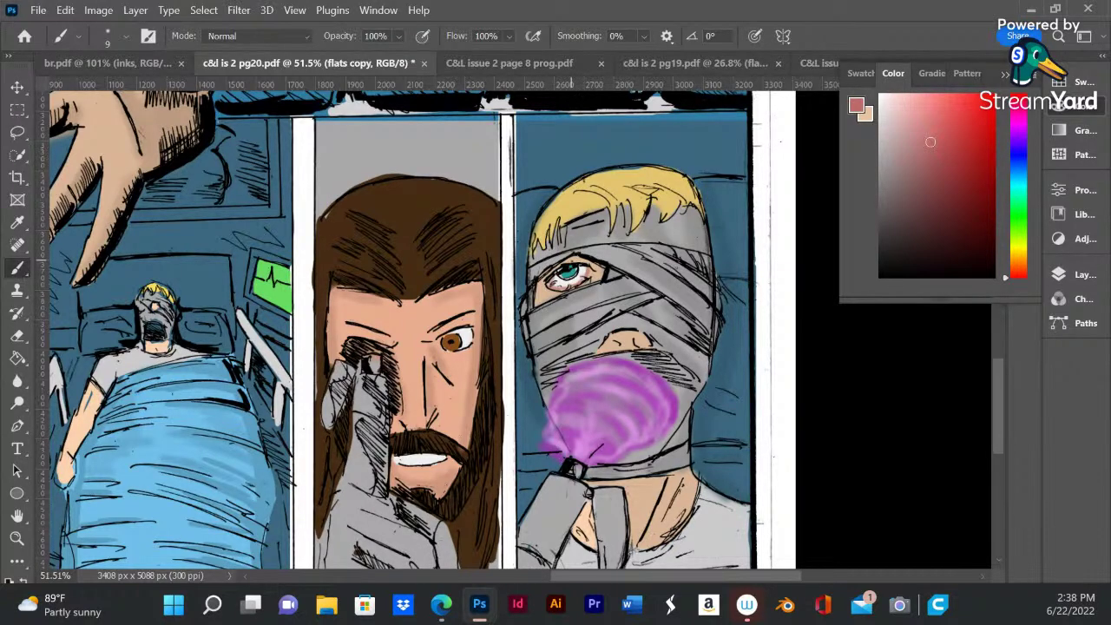
- Paint a muted red tint around the edges of the bandaged patient's eye in the hospital bed panel
{"action": "scroll", "coordinate": [466, 235], "scroll_direction": "down", "scroll_amount": 4}
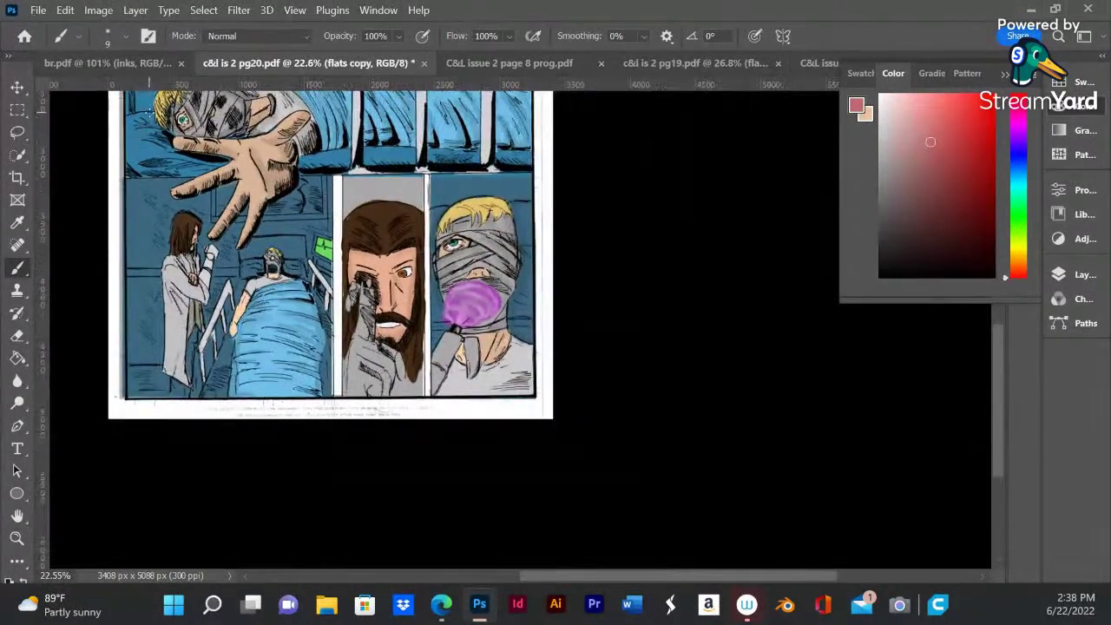
{"action": "scroll", "coordinate": [151, 147], "scroll_direction": "up", "scroll_amount": 2}
{"action": "scroll", "coordinate": [170, 184], "scroll_direction": "down", "scroll_amount": 1}
{"action": "scroll", "coordinate": [171, 188], "scroll_direction": "up", "scroll_amount": 12}
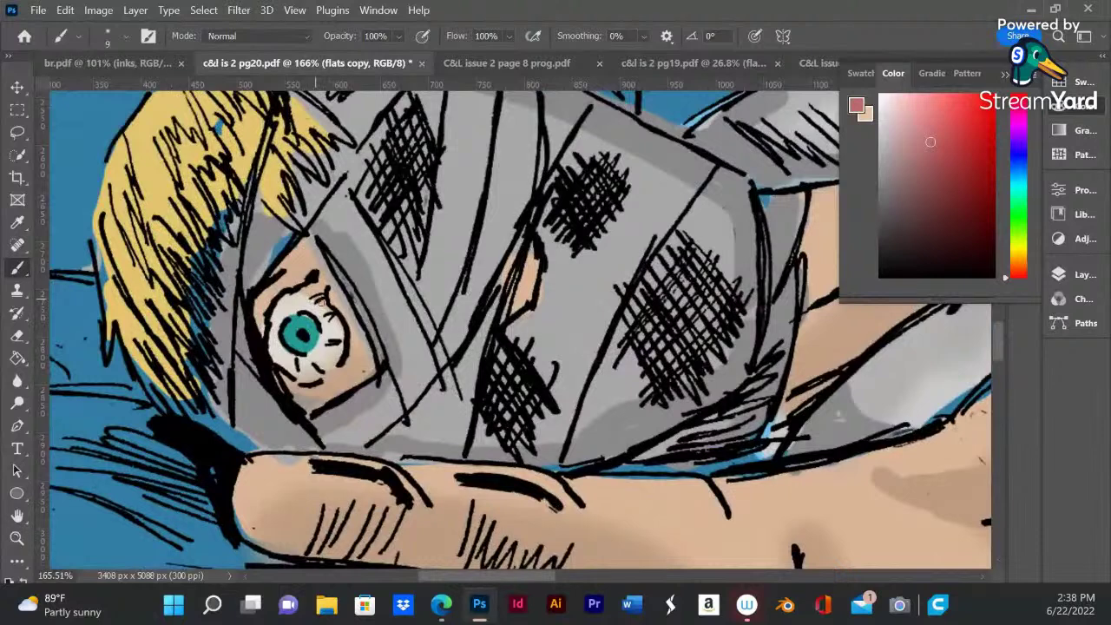
{"action": "mouse_move", "coordinate": [321, 300]}
{"action": "left_mouse_down"}
{"action": "mouse_move", "coordinate": [343, 339]}
{"action": "mouse_move", "coordinate": [332, 332]}
{"action": "mouse_move", "coordinate": [325, 368]}
{"action": "left_mouse_up"}
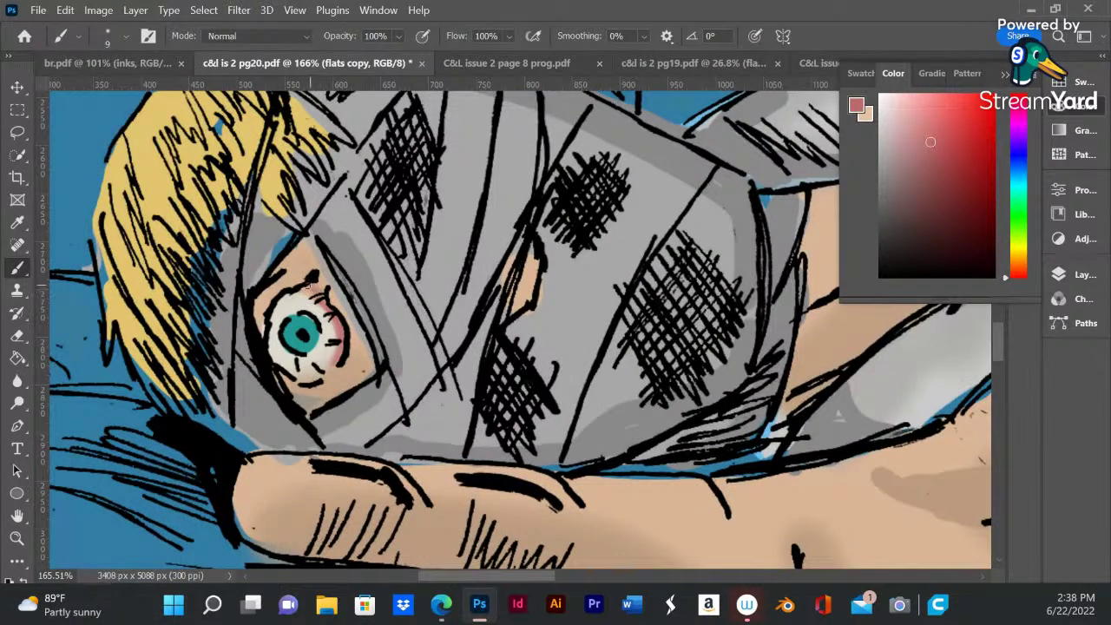
{"action": "mouse_move", "coordinate": [287, 367]}
{"action": "left_mouse_down"}
{"action": "mouse_move", "coordinate": [324, 367]}
{"action": "mouse_move", "coordinate": [310, 377]}
{"action": "mouse_move", "coordinate": [280, 363]}
{"action": "left_mouse_up"}
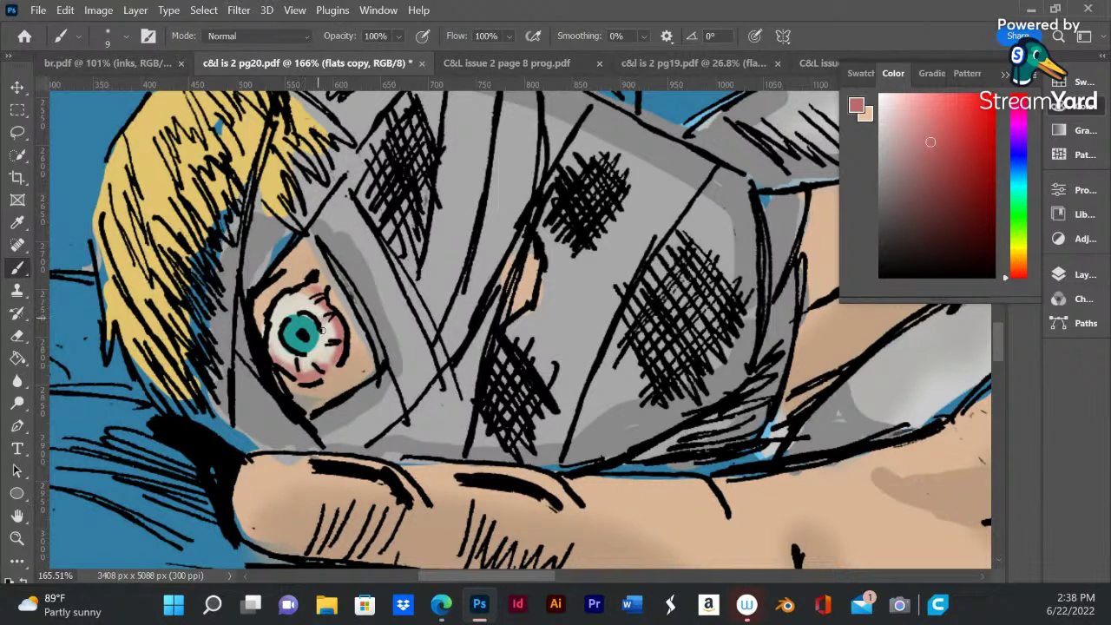
{"action": "mouse_move", "coordinate": [321, 335]}
{"action": "left_mouse_down"}
{"action": "mouse_move", "coordinate": [287, 296]}
{"action": "mouse_move", "coordinate": [275, 314]}
{"action": "left_mouse_up"}
- Sample the muted red beside the patient's eye and tint the crosshatched bandage patches with a 48 px soft brush
{"action": "scroll", "coordinate": [285, 269], "scroll_direction": "down", "scroll_amount": 6}
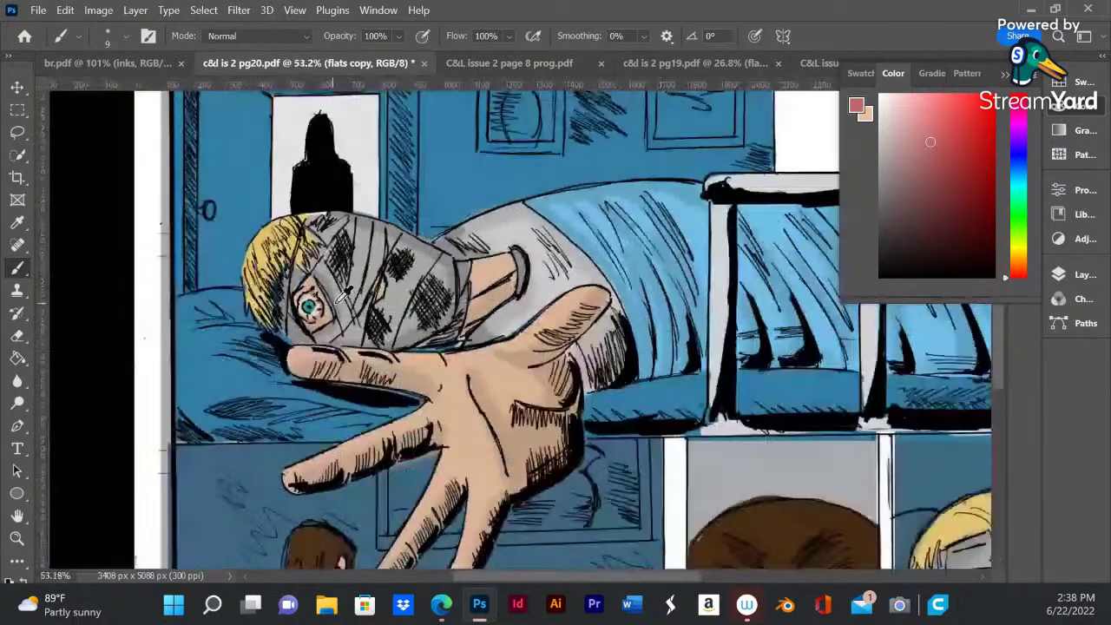
{"action": "scroll", "coordinate": [395, 276], "scroll_direction": "down", "scroll_amount": 1}
{"action": "scroll", "coordinate": [394, 277], "scroll_direction": "up", "scroll_amount": 4}
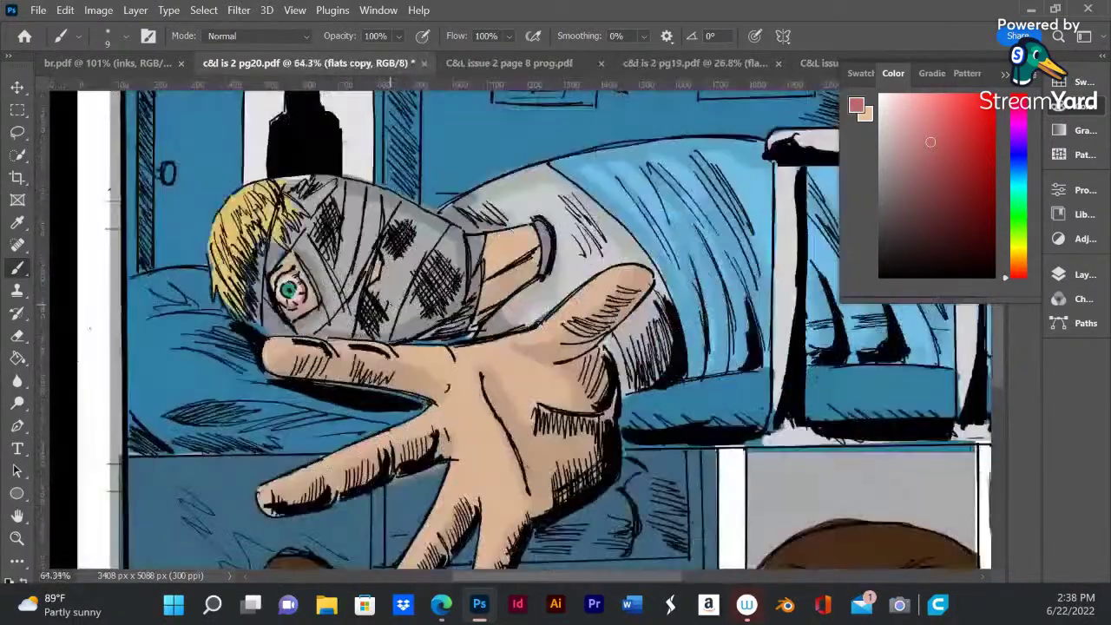
{"action": "scroll", "coordinate": [394, 278], "scroll_direction": "up", "scroll_amount": 3}
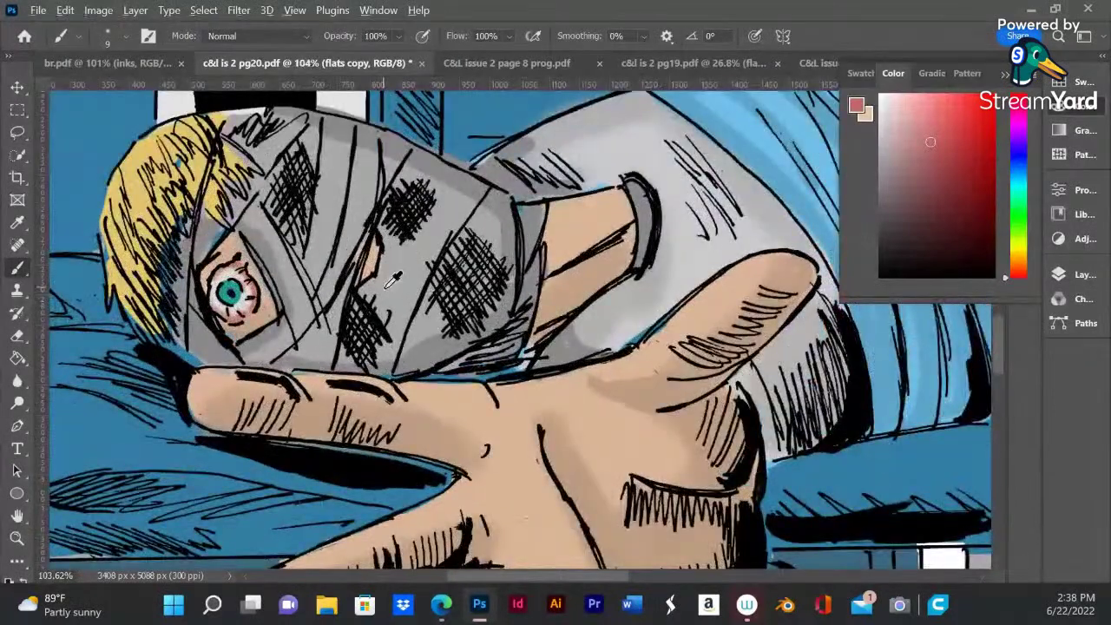
{"action": "left_click", "coordinate": [392, 283], "text": "alt"}
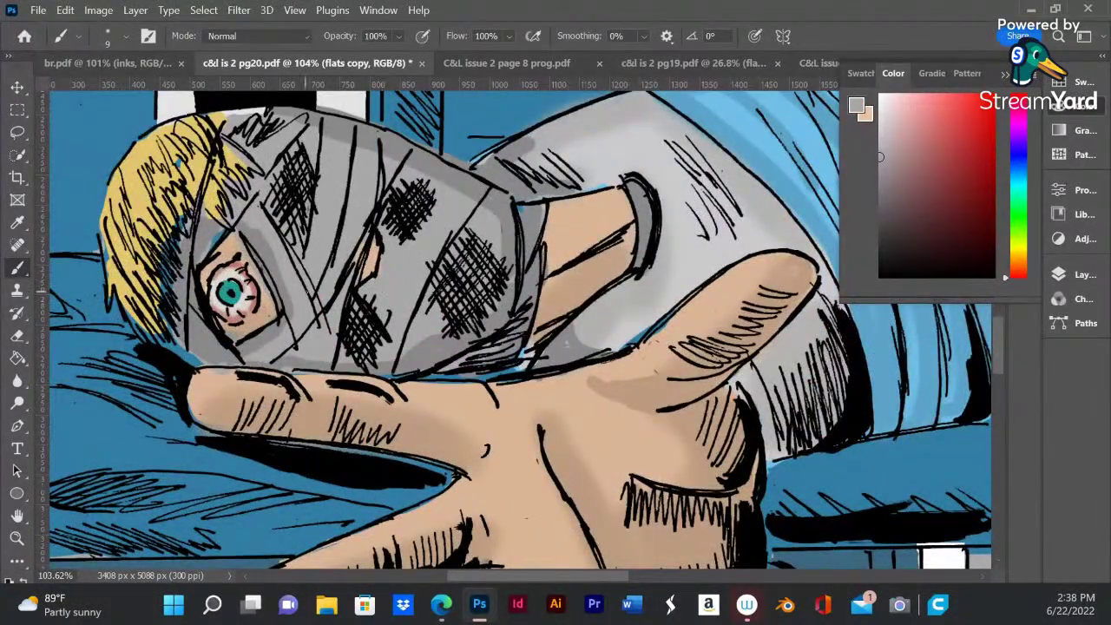
{"action": "left_click", "coordinate": [245, 259], "text": "alt"}
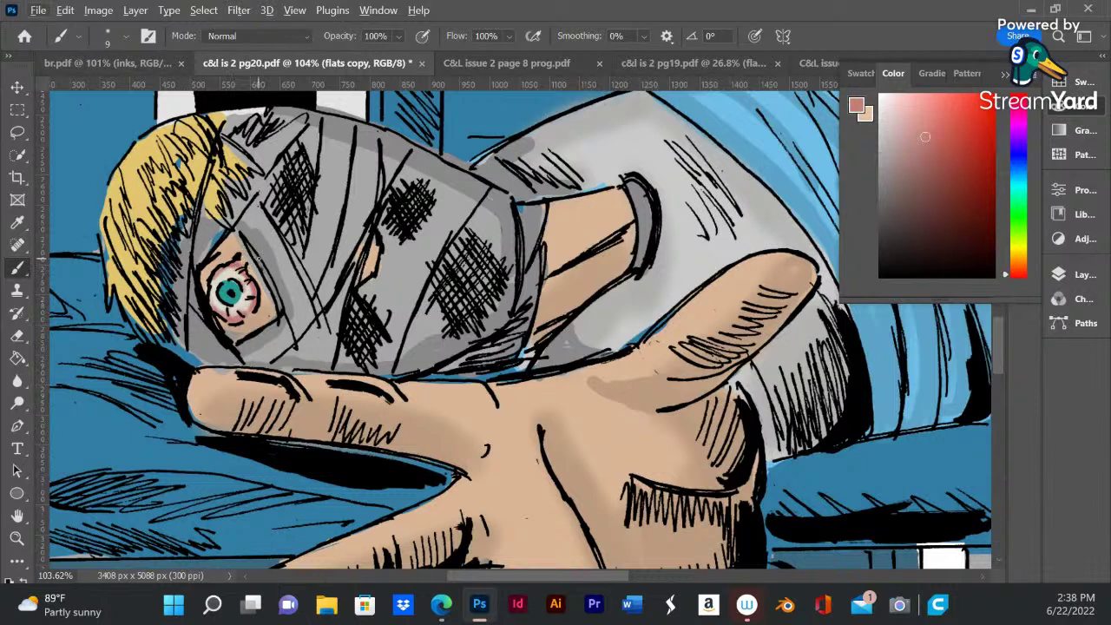
{"action": "right_click", "coordinate": [388, 317]}
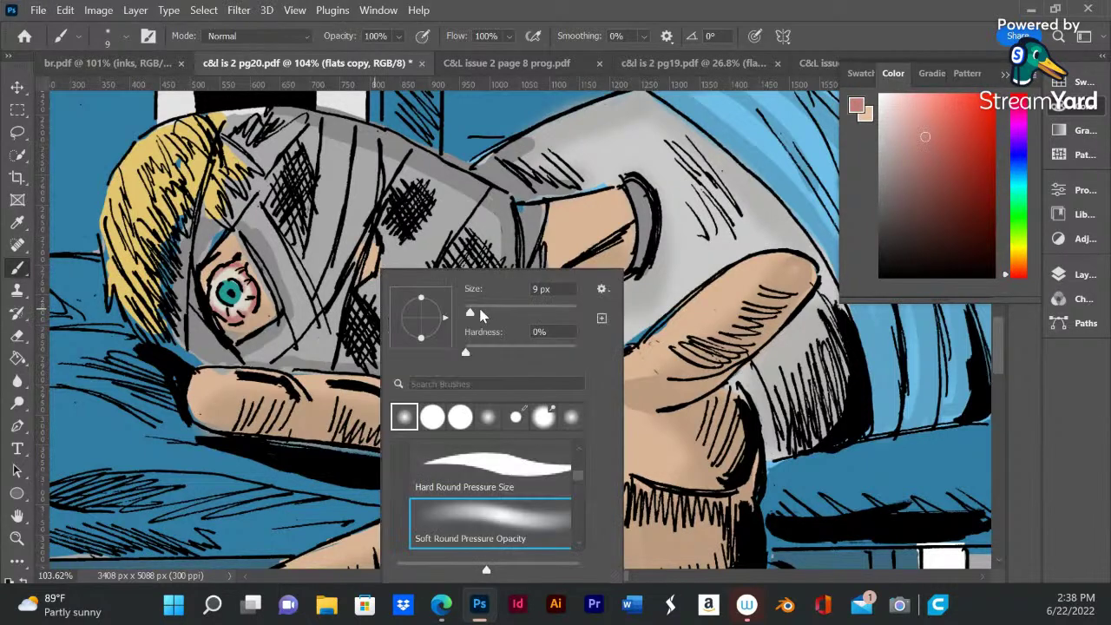
{"action": "left_click_drag", "start_coordinate": [470, 313], "coordinate": [488, 311]}
{"action": "left_click", "coordinate": [360, 323]}
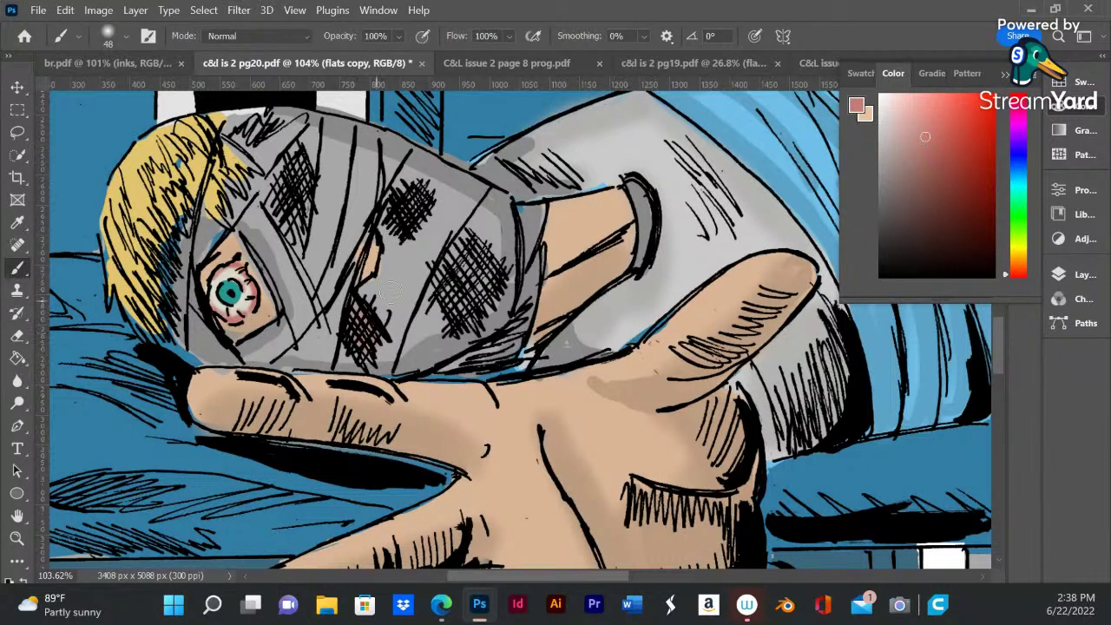
{"action": "mouse_move", "coordinate": [389, 291]}
{"action": "left_mouse_down"}
{"action": "mouse_move", "coordinate": [490, 287]}
{"action": "mouse_move", "coordinate": [460, 293]}
{"action": "mouse_move", "coordinate": [462, 258]}
{"action": "mouse_move", "coordinate": [408, 221]}
{"action": "mouse_move", "coordinate": [396, 226]}
{"action": "mouse_move", "coordinate": [386, 208]}
{"action": "left_mouse_up"}
{"action": "mouse_move", "coordinate": [318, 212]}
{"action": "left_mouse_down"}
{"action": "mouse_move", "coordinate": [300, 216]}
{"action": "mouse_move", "coordinate": [283, 177]}
{"action": "mouse_move", "coordinate": [291, 228]}
{"action": "mouse_move", "coordinate": [299, 173]}
{"action": "mouse_move", "coordinate": [290, 222]}
{"action": "mouse_move", "coordinate": [284, 158]}
{"action": "left_mouse_up"}
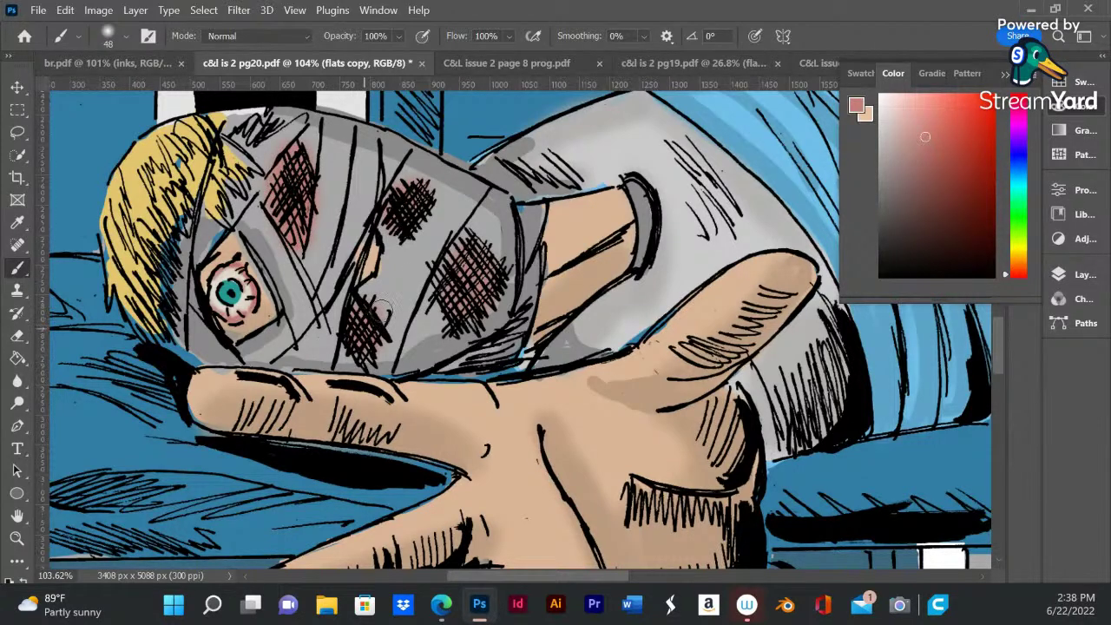
{"action": "mouse_move", "coordinate": [407, 221]}
{"action": "left_mouse_down"}
{"action": "mouse_move", "coordinate": [405, 193]}
{"action": "mouse_move", "coordinate": [398, 222]}
{"action": "mouse_move", "coordinate": [371, 192]}
{"action": "left_mouse_up"}
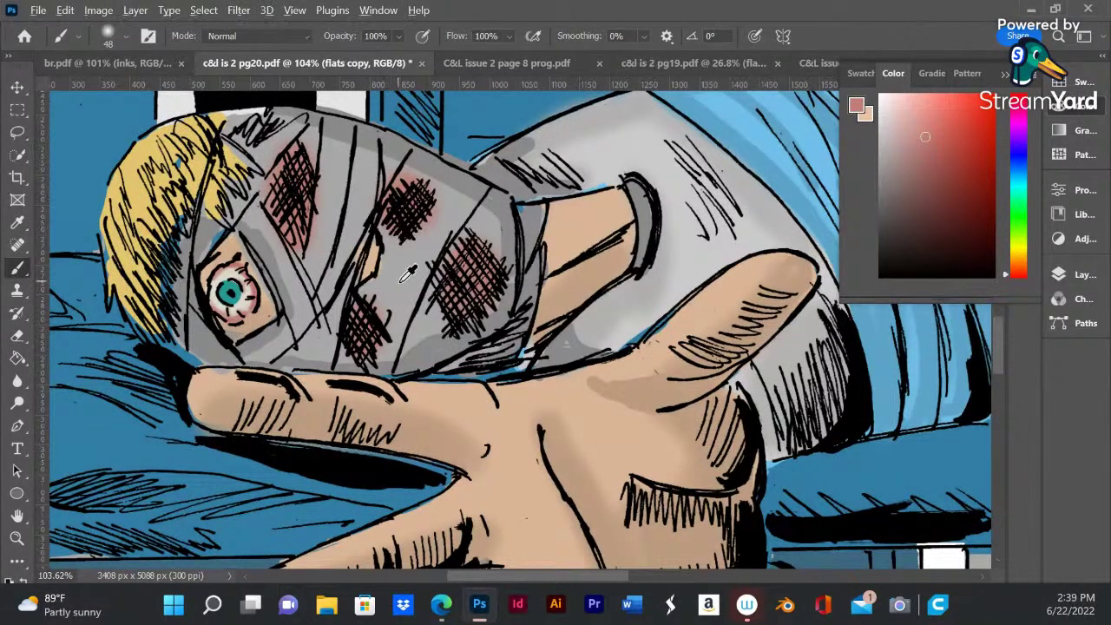
- Choose a darker gray and paint soft shadows along the folds of the patient's face bandages with the 48 px brush
{"action": "left_click", "coordinate": [880, 171]}
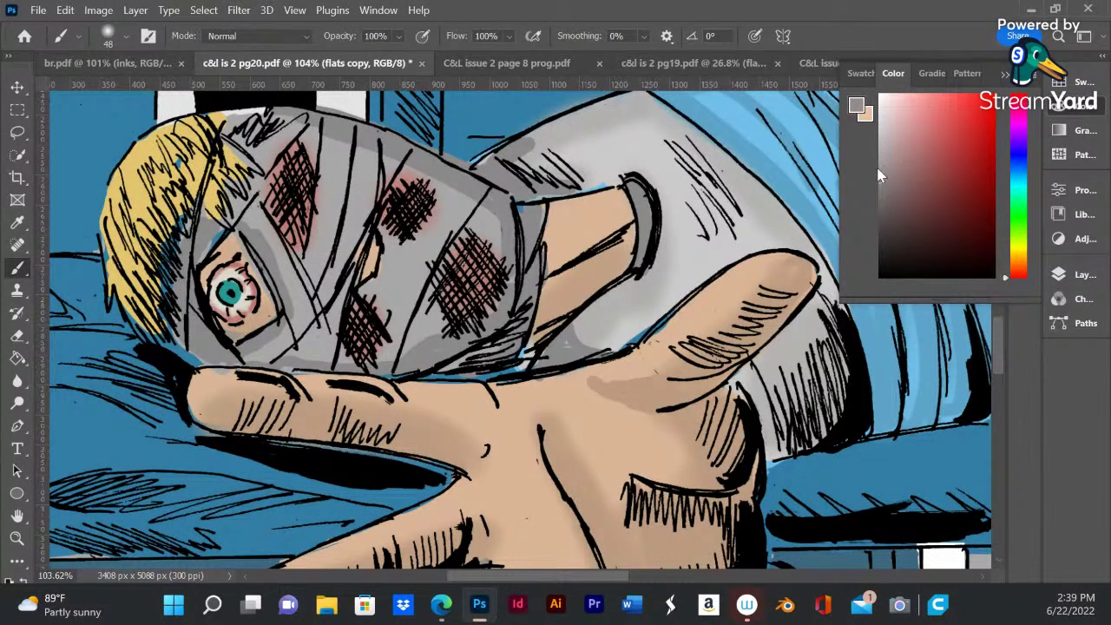
{"action": "mouse_move", "coordinate": [344, 161]}
{"action": "left_mouse_down"}
{"action": "mouse_move", "coordinate": [340, 233]}
{"action": "mouse_move", "coordinate": [356, 138]}
{"action": "mouse_move", "coordinate": [356, 194]}
{"action": "mouse_move", "coordinate": [326, 265]}
{"action": "left_mouse_up"}
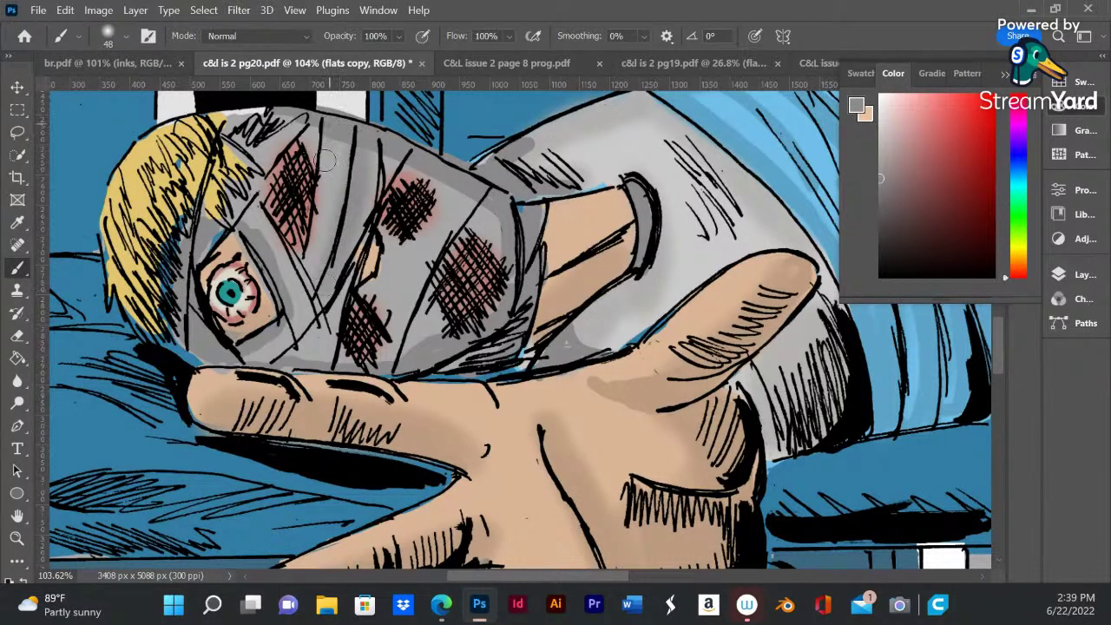
{"action": "mouse_move", "coordinate": [323, 163]}
{"action": "left_mouse_down"}
{"action": "mouse_move", "coordinate": [317, 256]}
{"action": "mouse_move", "coordinate": [329, 173]}
{"action": "mouse_move", "coordinate": [249, 219]}
{"action": "mouse_move", "coordinate": [286, 288]}
{"action": "mouse_move", "coordinate": [283, 341]}
{"action": "mouse_move", "coordinate": [276, 312]}
{"action": "left_mouse_up"}
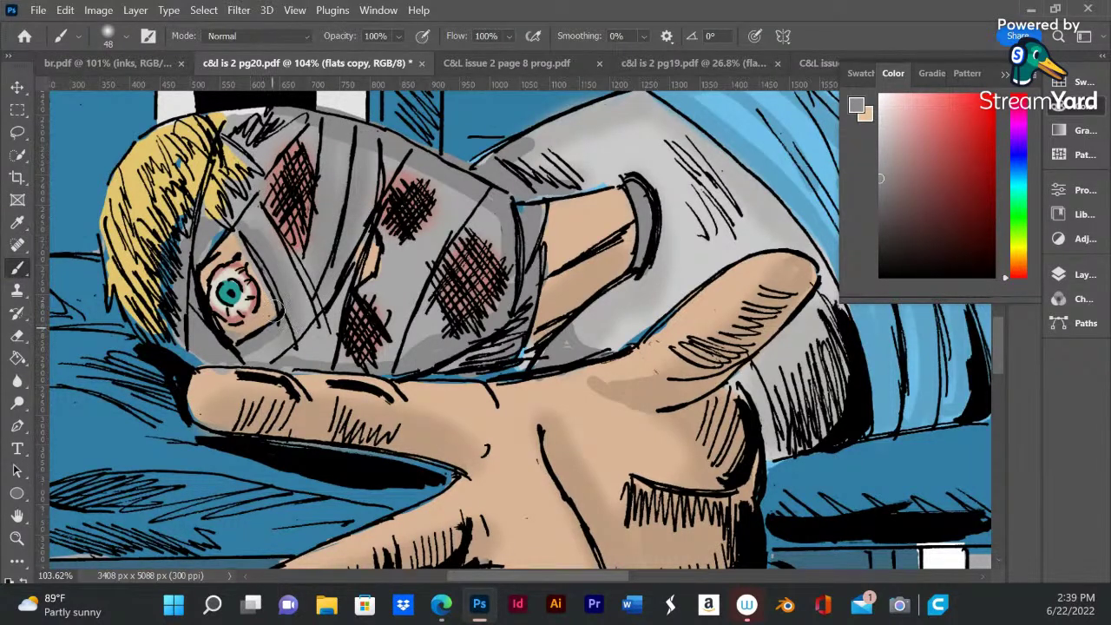
{"action": "mouse_move", "coordinate": [440, 231]}
{"action": "left_mouse_down"}
{"action": "mouse_move", "coordinate": [471, 211]}
{"action": "mouse_move", "coordinate": [421, 293]}
{"action": "mouse_move", "coordinate": [497, 226]}
{"action": "mouse_move", "coordinate": [488, 215]}
{"action": "mouse_move", "coordinate": [441, 335]}
{"action": "mouse_move", "coordinate": [399, 362]}
{"action": "mouse_move", "coordinate": [420, 358]}
{"action": "mouse_move", "coordinate": [398, 355]}
{"action": "mouse_move", "coordinate": [407, 340]}
{"action": "mouse_move", "coordinate": [290, 356]}
{"action": "mouse_move", "coordinate": [311, 359]}
{"action": "mouse_move", "coordinate": [217, 351]}
{"action": "mouse_move", "coordinate": [182, 328]}
{"action": "mouse_move", "coordinate": [215, 357]}
{"action": "mouse_move", "coordinate": [189, 357]}
{"action": "left_mouse_up"}
- Switch to the 9 px Hard Round Pressure Size brush and touch up the patient's fingertip with the sampled skin tone
{"action": "left_click", "coordinate": [216, 380], "text": "alt"}
{"action": "right_click", "coordinate": [217, 380]}
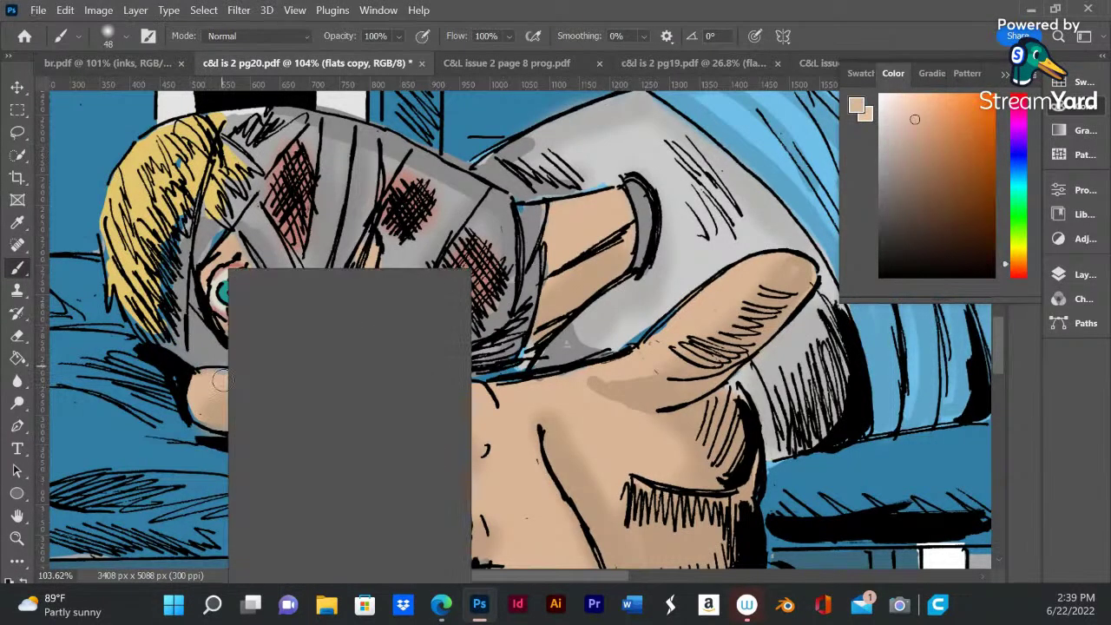
{"action": "left_click", "coordinate": [319, 313]}
{"action": "left_click", "coordinate": [338, 473]}
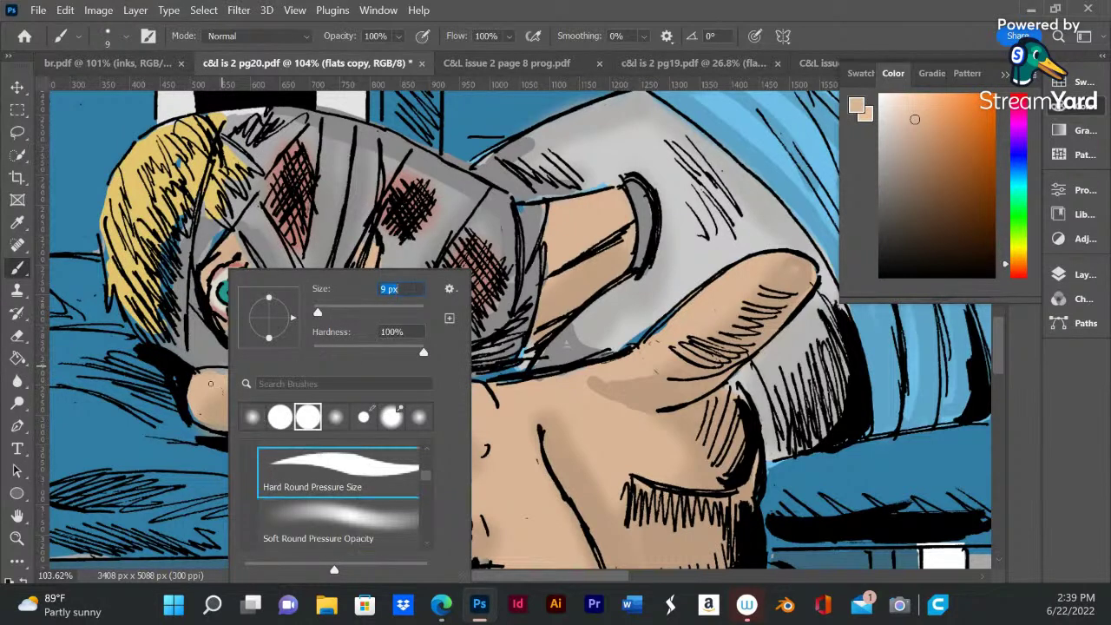
{"action": "left_click", "coordinate": [209, 380]}
{"action": "left_click_drag", "start_coordinate": [208, 379], "coordinate": [230, 371]}
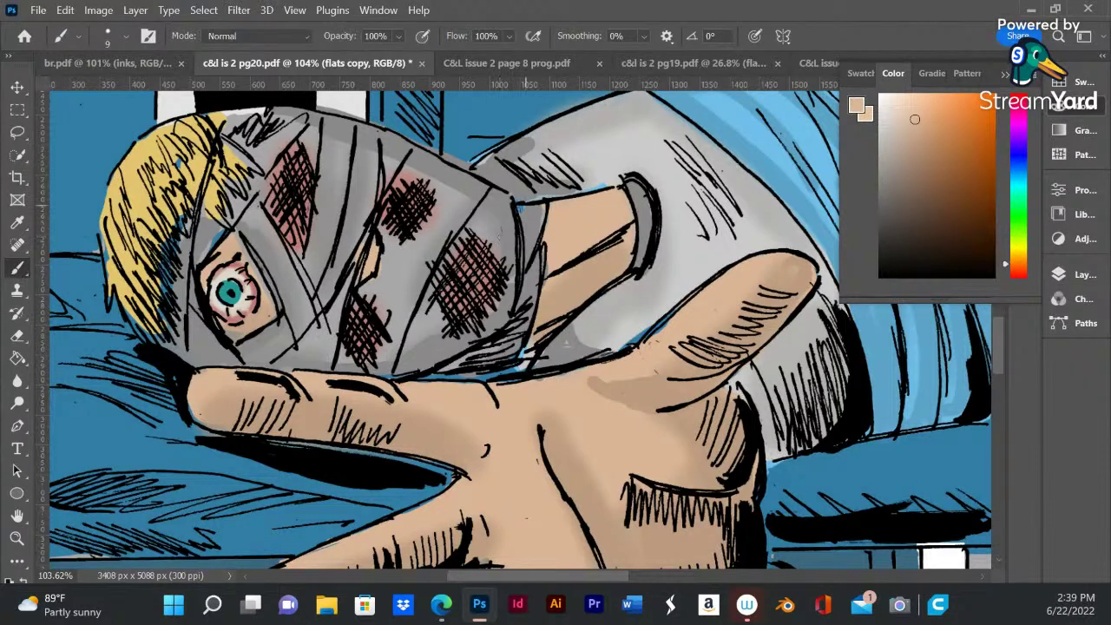
- Fill the color gaps around the patient's neck, gown and thumb with sampled gray, skin and light gray tones
{"action": "left_click", "coordinate": [525, 213], "text": "alt"}
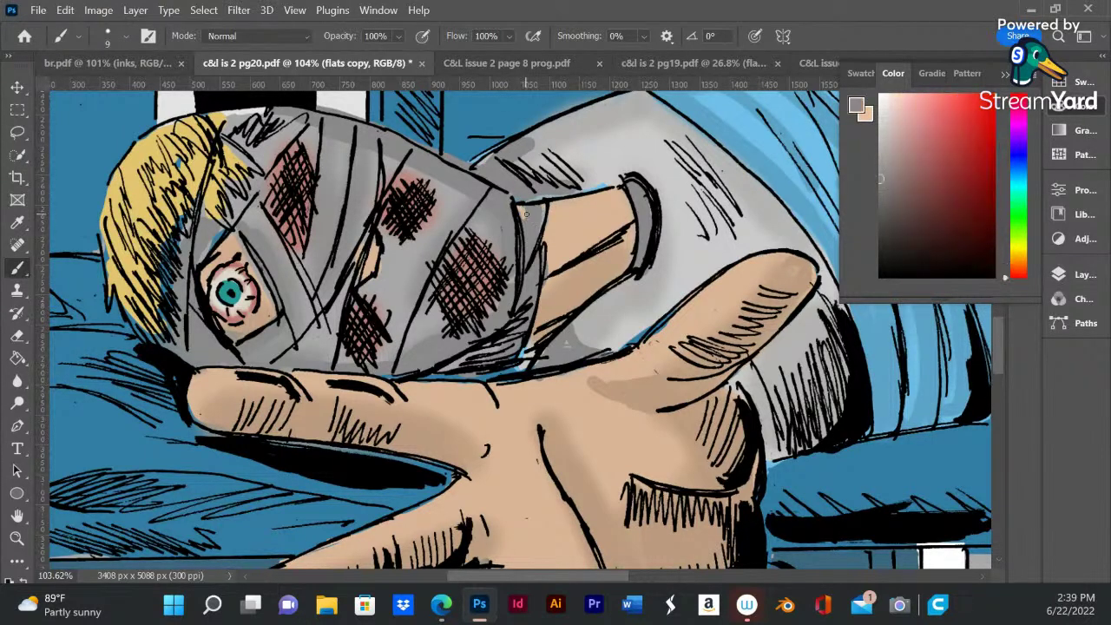
{"action": "left_click_drag", "start_coordinate": [525, 213], "coordinate": [519, 206]}
{"action": "left_click", "coordinate": [555, 246], "text": "alt"}
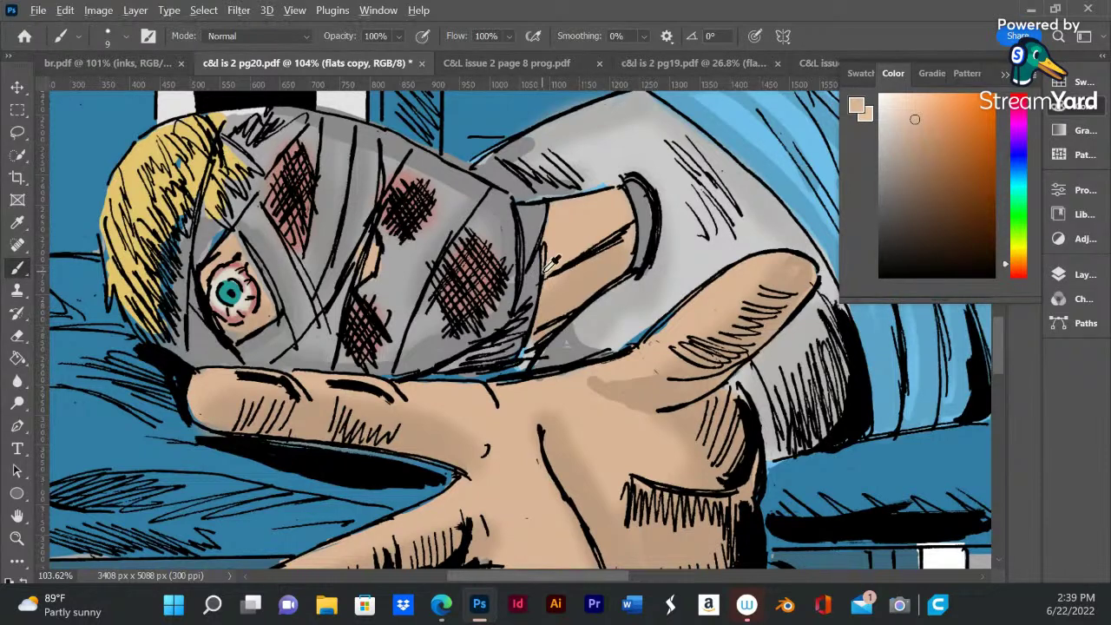
{"action": "left_click", "coordinate": [609, 172], "text": "alt"}
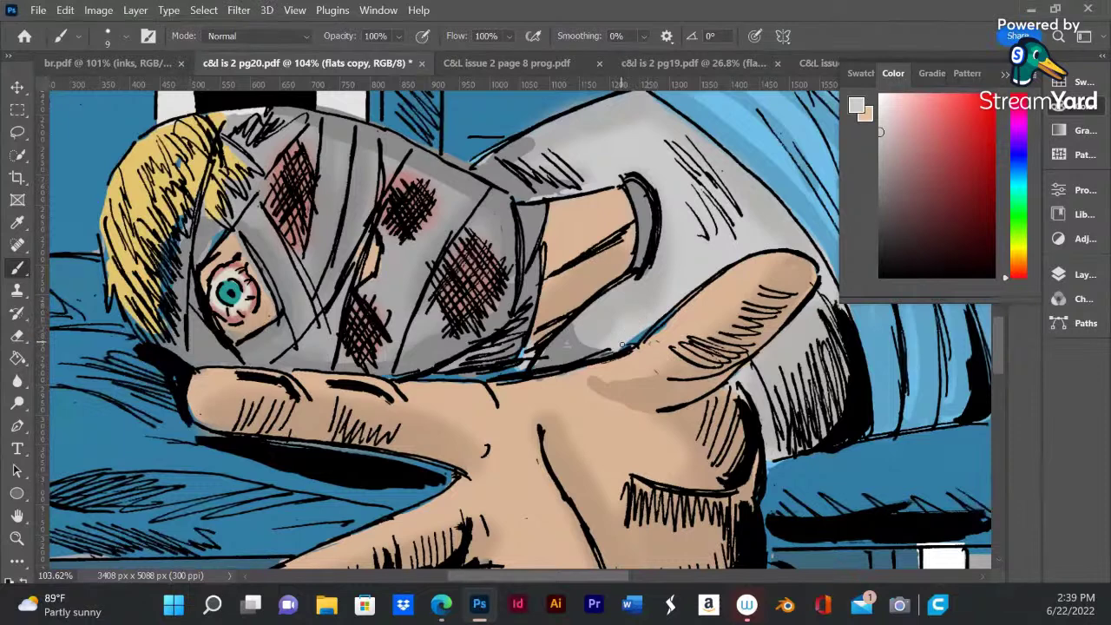
{"action": "left_click", "coordinate": [673, 327], "text": "alt"}
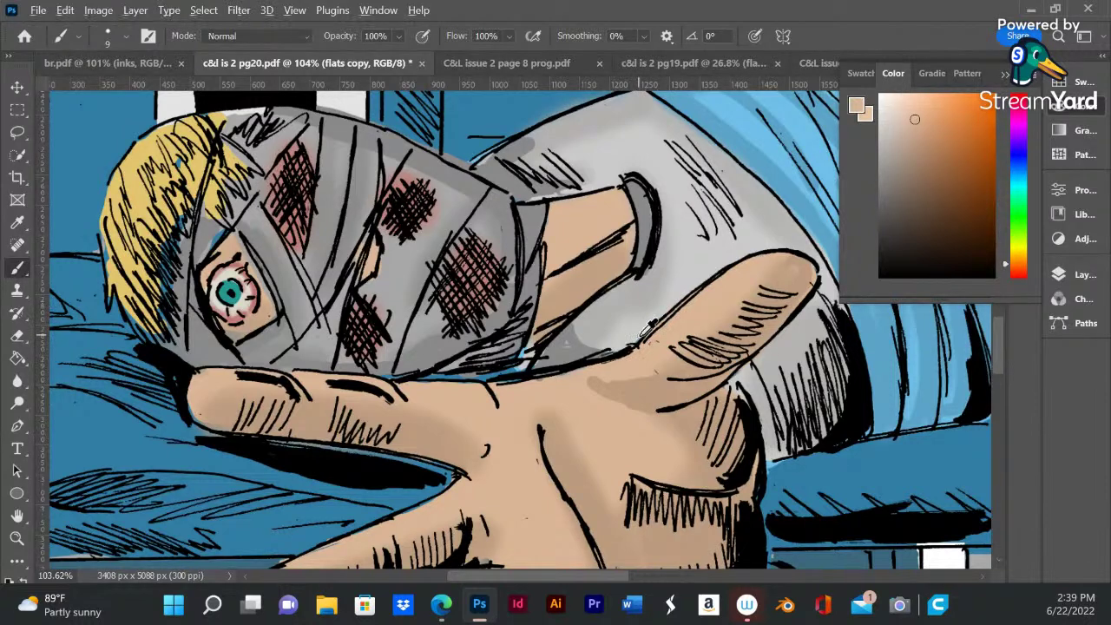
{"action": "left_click", "coordinate": [548, 349], "text": "alt"}
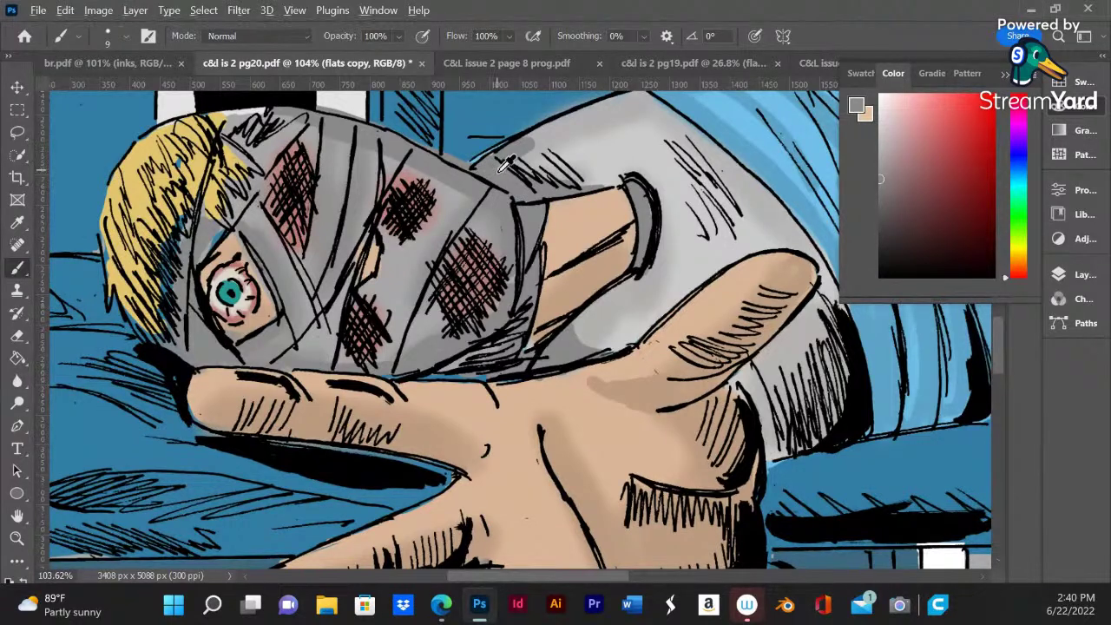
- Choose a darker gray and paint a shadow on the gown along the upper edge of the patient's neck
{"action": "left_click_drag", "start_coordinate": [880, 178], "coordinate": [882, 197]}
{"action": "mouse_move", "coordinate": [514, 195]}
{"action": "left_mouse_down"}
{"action": "mouse_move", "coordinate": [467, 169]}
{"action": "mouse_move", "coordinate": [531, 195]}
{"action": "mouse_move", "coordinate": [570, 187]}
{"action": "mouse_move", "coordinate": [492, 186]}
{"action": "mouse_move", "coordinate": [476, 170]}
{"action": "mouse_move", "coordinate": [509, 186]}
{"action": "mouse_move", "coordinate": [597, 184]}
{"action": "left_mouse_up"}
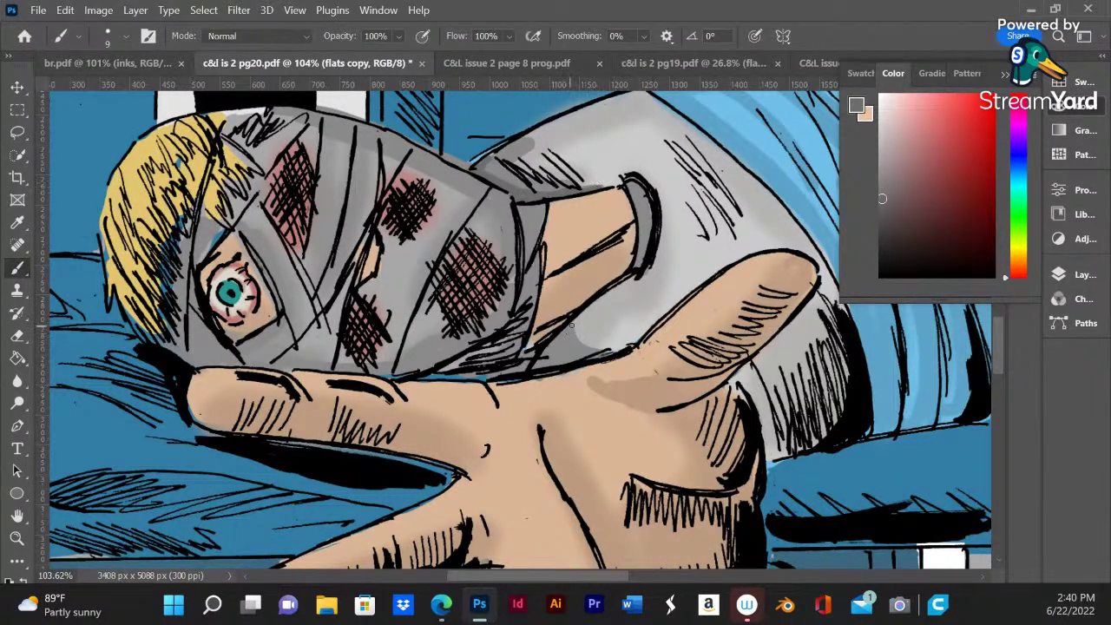
{"action": "scroll", "coordinate": [537, 366], "scroll_direction": "down", "scroll_amount": 3}
{"action": "scroll", "coordinate": [535, 355], "scroll_direction": "down", "scroll_amount": 3}
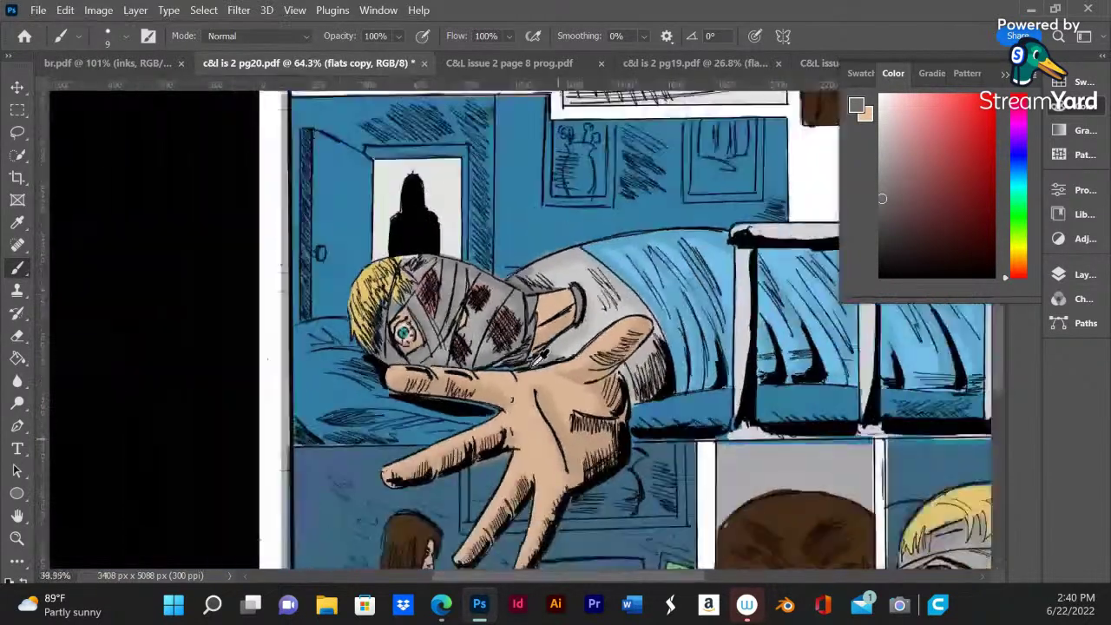
- Cover the blue gaps around the patient's eye opening with sampled bandage gray and skin tone
{"action": "scroll", "coordinate": [451, 322], "scroll_direction": "up", "scroll_amount": 4}
{"action": "scroll", "coordinate": [451, 322], "scroll_direction": "up", "scroll_amount": 3}
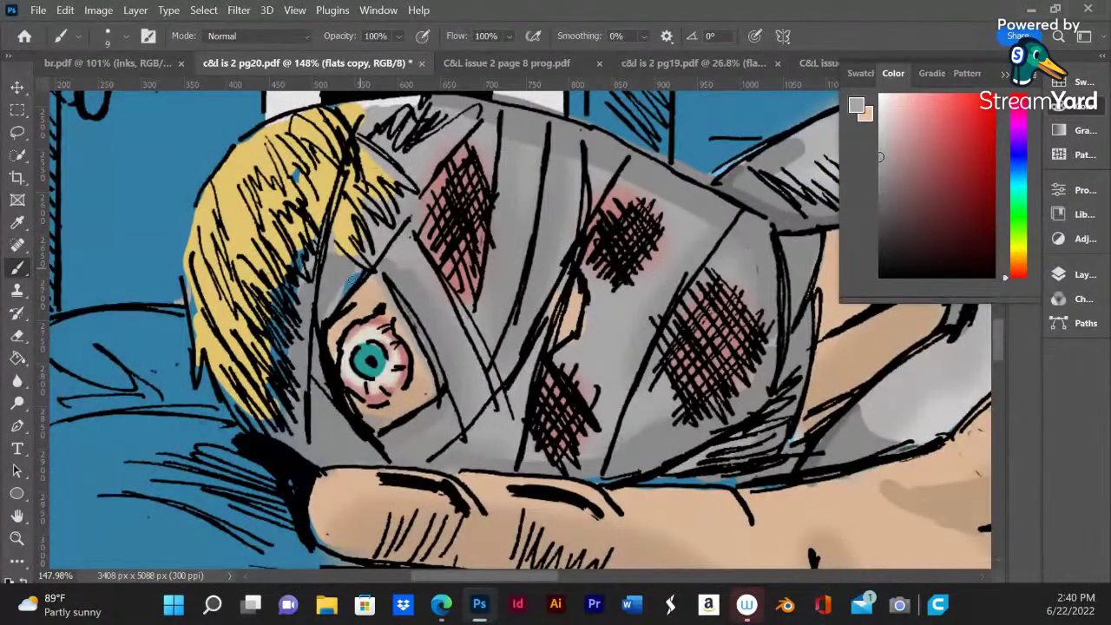
{"action": "left_click_drag", "start_coordinate": [350, 280], "coordinate": [339, 283]}
{"action": "left_click", "coordinate": [382, 282], "text": "alt"}
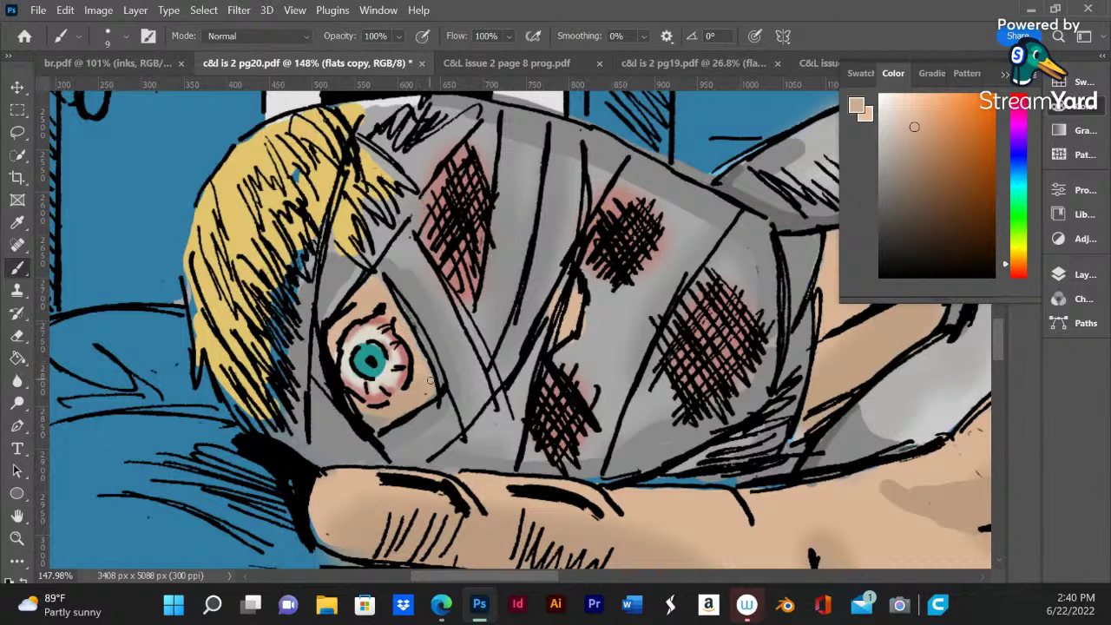
{"action": "left_click_drag", "start_coordinate": [387, 283], "coordinate": [381, 288]}
{"action": "left_click", "coordinate": [419, 282], "text": "alt"}
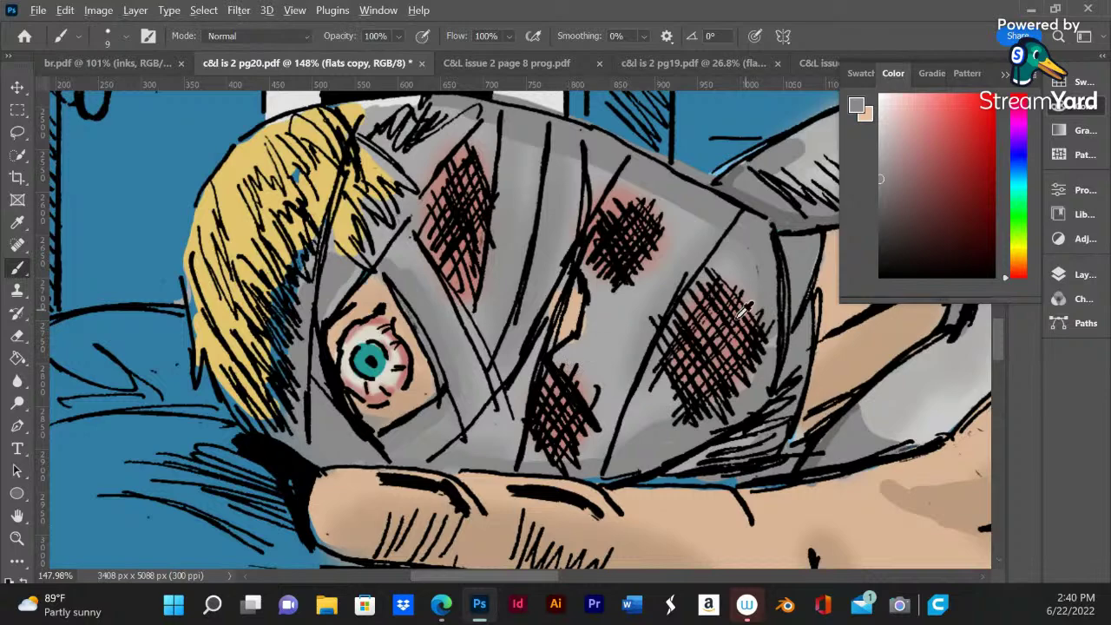
- Clean up the background along the bandaged head's upper outline with the sampled wall blue and the doorway's off-white
{"action": "scroll", "coordinate": [631, 343], "scroll_direction": "down", "scroll_amount": 3}
{"action": "scroll", "coordinate": [632, 343], "scroll_direction": "up", "scroll_amount": 3}
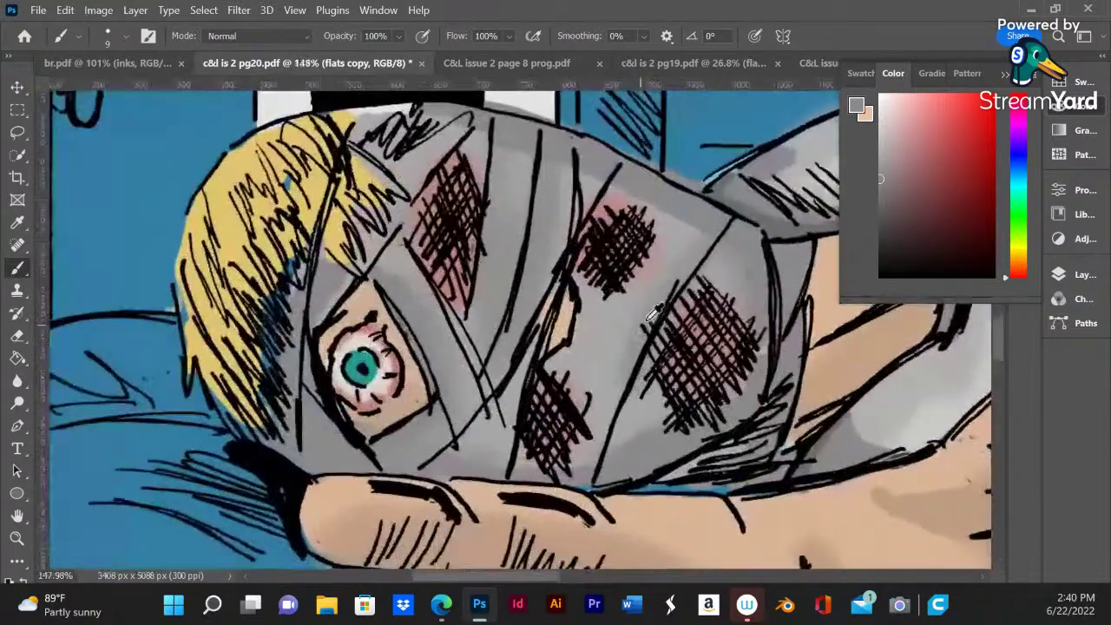
{"action": "left_click", "coordinate": [705, 104], "text": "alt"}
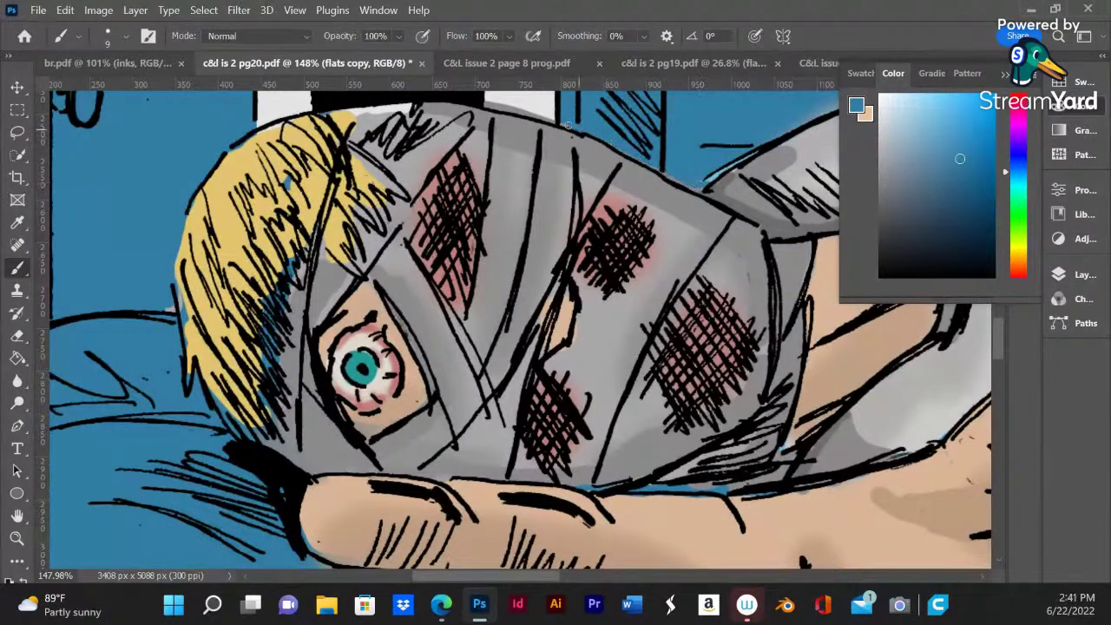
{"action": "left_click_drag", "start_coordinate": [568, 124], "coordinate": [690, 186]}
{"action": "left_click", "coordinate": [538, 100], "text": "alt"}
{"action": "mouse_move", "coordinate": [553, 119]}
{"action": "left_mouse_down"}
{"action": "mouse_move", "coordinate": [487, 104]}
{"action": "mouse_move", "coordinate": [525, 111]}
{"action": "left_mouse_up"}
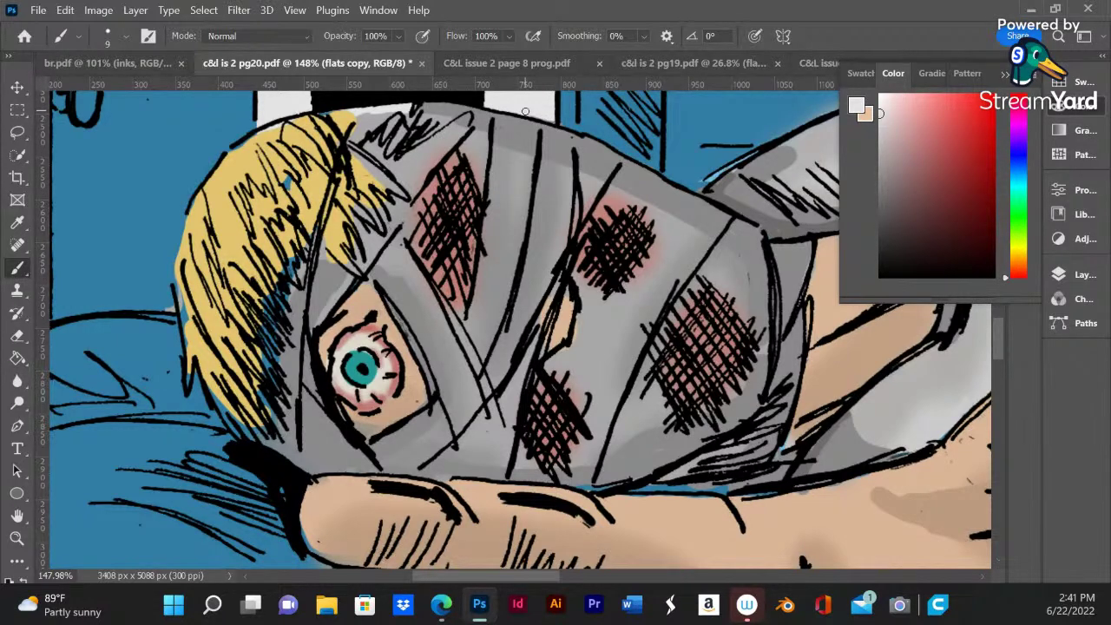
- Switch to the Mixer Brush at 20 px and blend the gray shading on the patient's bandages and shoulder
{"action": "scroll", "coordinate": [525, 111], "scroll_direction": "up", "scroll_amount": 3}
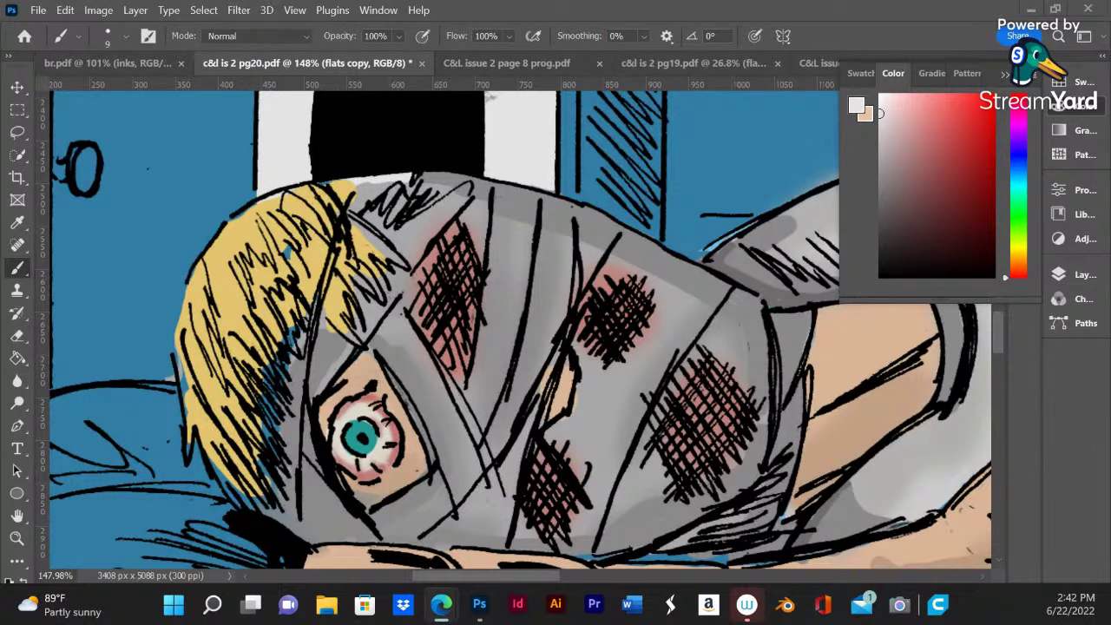
{"action": "right_click", "coordinate": [16, 266]}
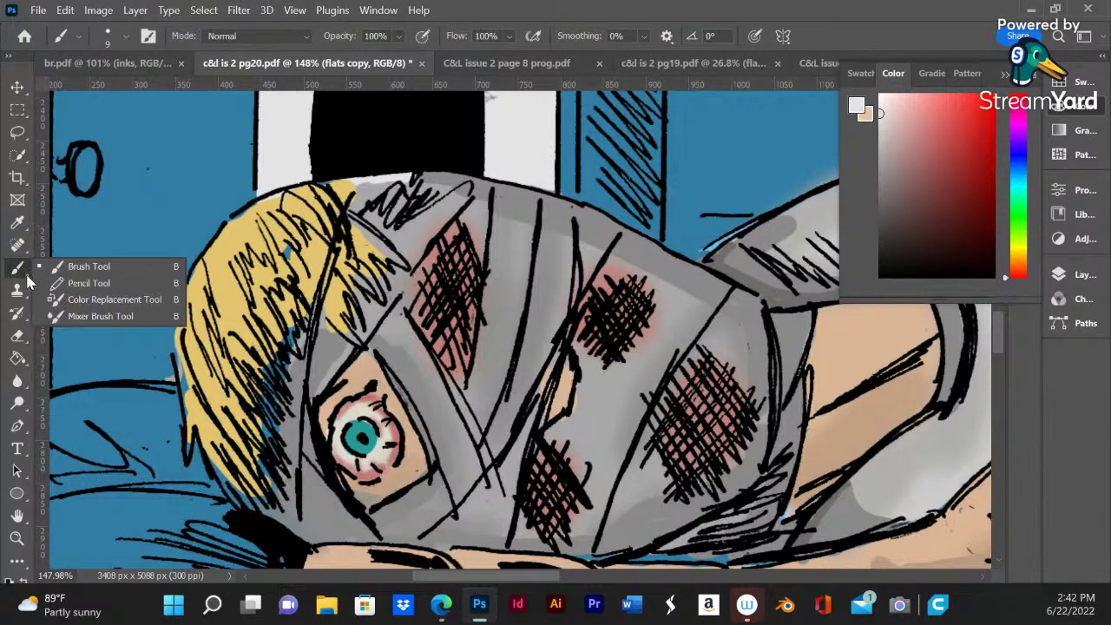
{"action": "left_click", "coordinate": [58, 316]}
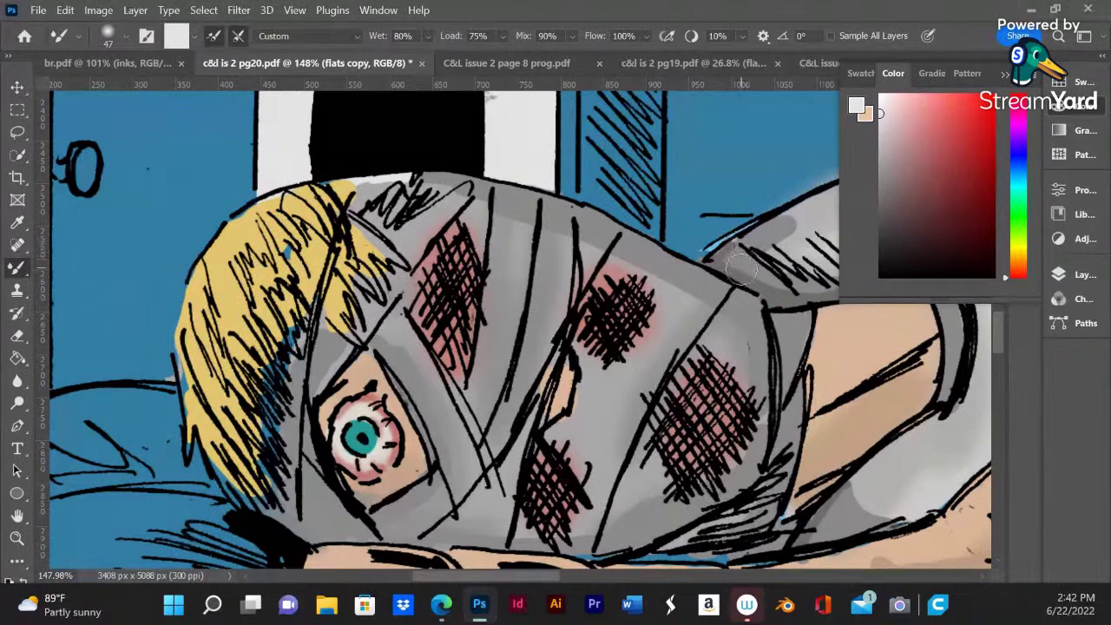
{"action": "right_click", "coordinate": [760, 283]}
{"action": "left_click_drag", "start_coordinate": [853, 310], "coordinate": [837, 310]}
{"action": "key", "text": "Return"}
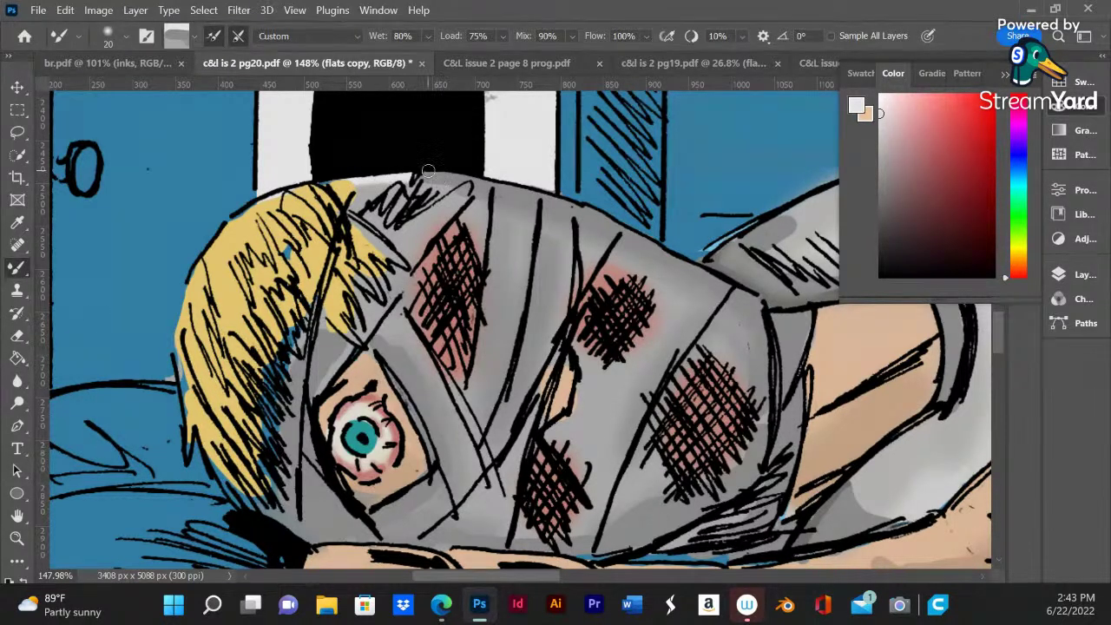
- Return to the regular Brush and fill the pale gap along the top of the head bandage with sampled gray
{"action": "right_click", "coordinate": [371, 222]}
{"action": "right_click", "coordinate": [18, 267]}
{"action": "left_click", "coordinate": [63, 268]}
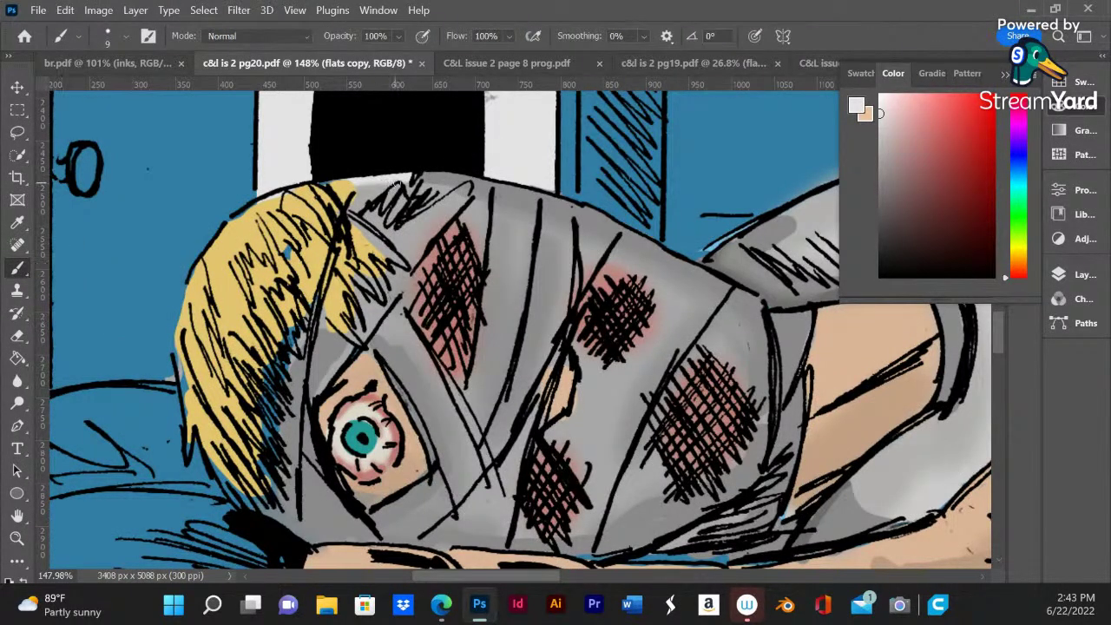
{"action": "left_click", "coordinate": [442, 170], "text": "alt"}
{"action": "mouse_move", "coordinate": [399, 178]}
{"action": "left_mouse_down"}
{"action": "mouse_move", "coordinate": [360, 179]}
{"action": "mouse_move", "coordinate": [384, 179]}
{"action": "left_mouse_up"}
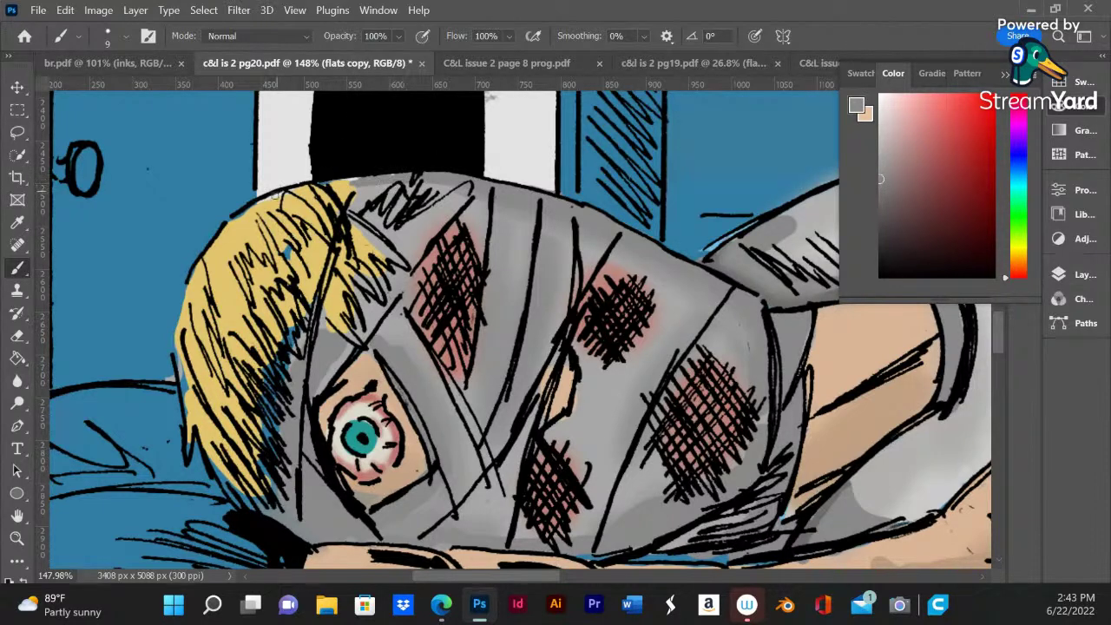
- Fill the blue gaps inside and along the edges of the patient's hair with sampled blond yellow
{"action": "left_click", "coordinate": [267, 199], "text": "alt"}
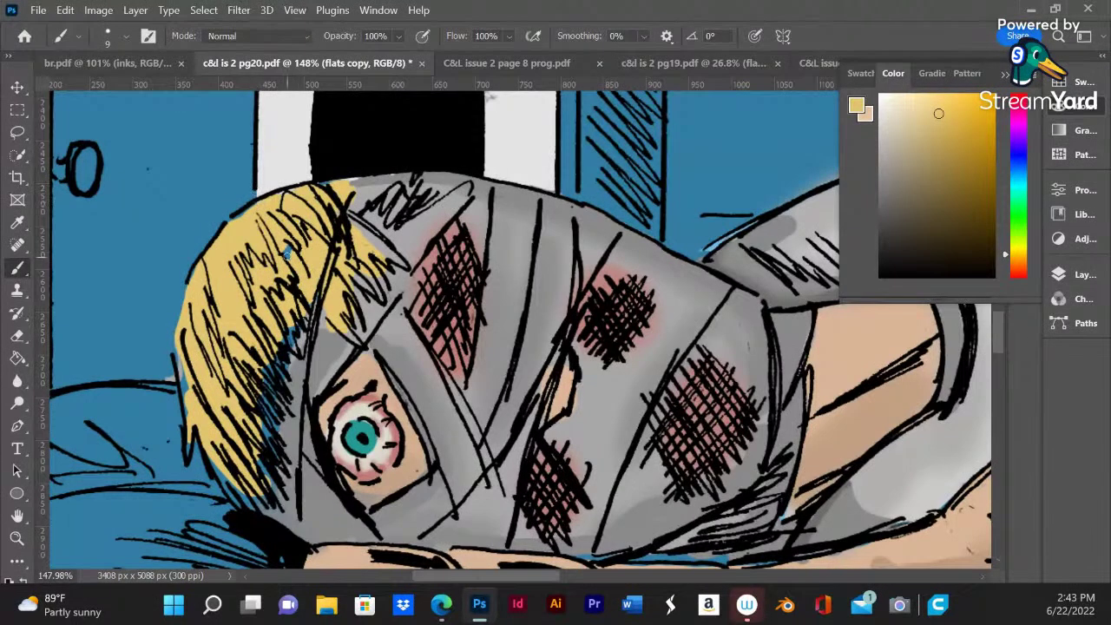
{"action": "left_click_drag", "start_coordinate": [285, 258], "coordinate": [286, 251]}
{"action": "mouse_move", "coordinate": [267, 502]}
{"action": "left_mouse_down"}
{"action": "mouse_move", "coordinate": [264, 373]}
{"action": "mouse_move", "coordinate": [292, 368]}
{"action": "mouse_move", "coordinate": [305, 331]}
{"action": "left_mouse_up"}
{"action": "mouse_move", "coordinate": [244, 455]}
{"action": "left_mouse_down"}
{"action": "mouse_move", "coordinate": [231, 493]}
{"action": "mouse_move", "coordinate": [248, 512]}
{"action": "mouse_move", "coordinate": [273, 499]}
{"action": "mouse_move", "coordinate": [271, 460]}
{"action": "mouse_move", "coordinate": [274, 473]}
{"action": "left_mouse_up"}
{"action": "left_click_drag", "start_coordinate": [172, 345], "coordinate": [185, 443]}
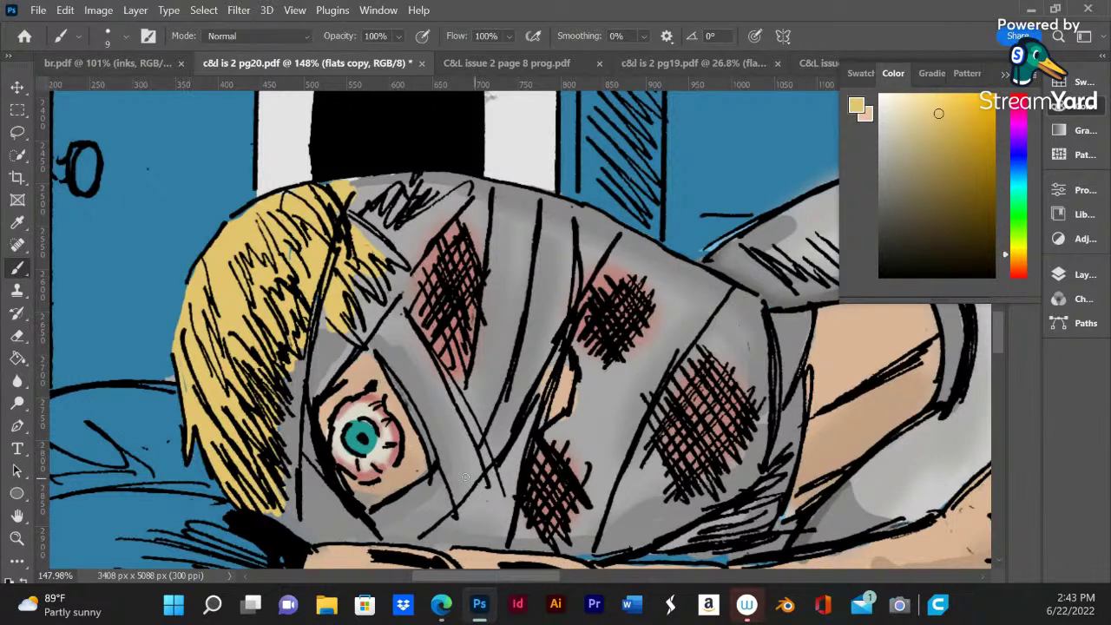
- Shade the exposed skin around the patient's eye with darker and lighter skin tones sampled from that area
{"action": "left_click", "coordinate": [422, 455], "text": "alt"}
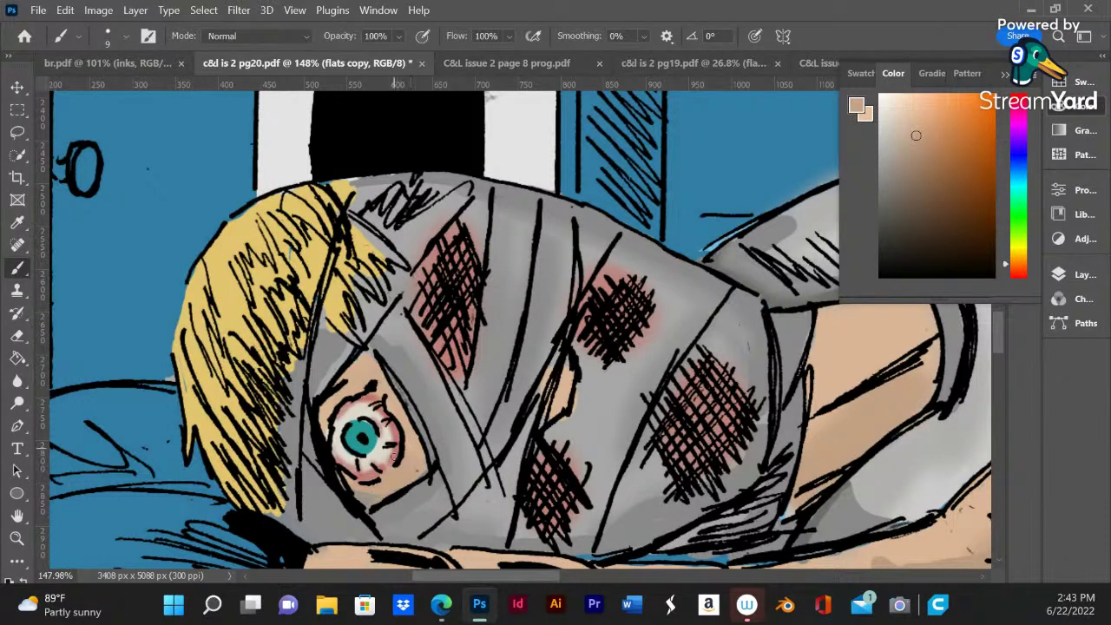
{"action": "mouse_move", "coordinate": [393, 454]}
{"action": "left_mouse_down"}
{"action": "mouse_move", "coordinate": [365, 501]}
{"action": "mouse_move", "coordinate": [357, 488]}
{"action": "mouse_move", "coordinate": [387, 490]}
{"action": "mouse_move", "coordinate": [424, 465]}
{"action": "mouse_move", "coordinate": [394, 488]}
{"action": "mouse_move", "coordinate": [420, 469]}
{"action": "mouse_move", "coordinate": [409, 446]}
{"action": "mouse_move", "coordinate": [324, 442]}
{"action": "mouse_move", "coordinate": [330, 401]}
{"action": "left_mouse_up"}
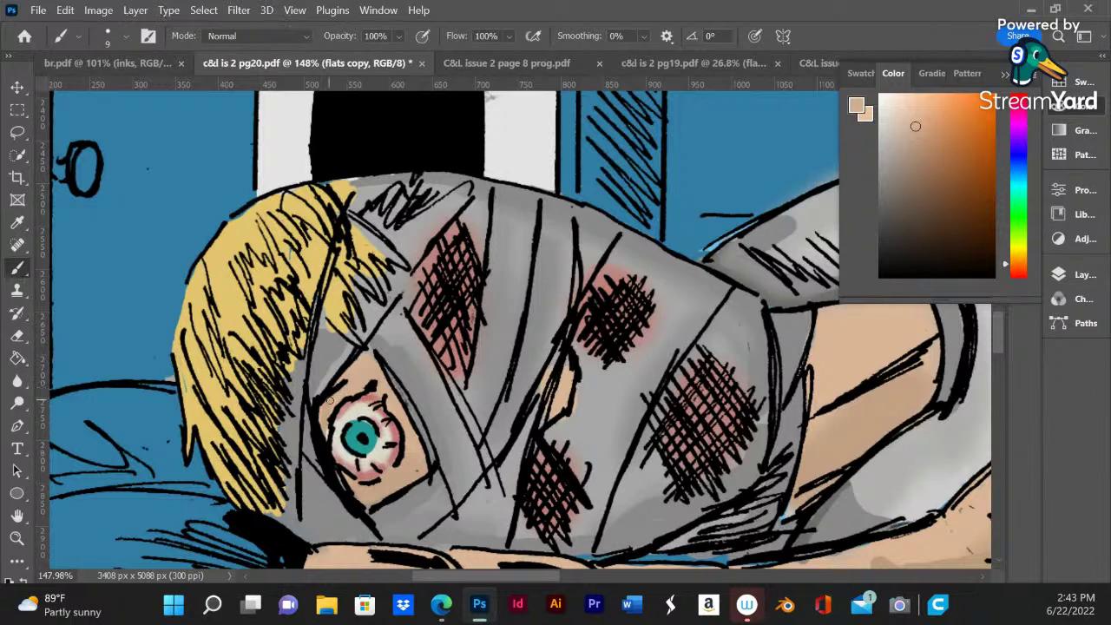
{"action": "left_click", "coordinate": [415, 432], "text": "alt"}
{"action": "left_click_drag", "start_coordinate": [416, 471], "coordinate": [416, 437]}
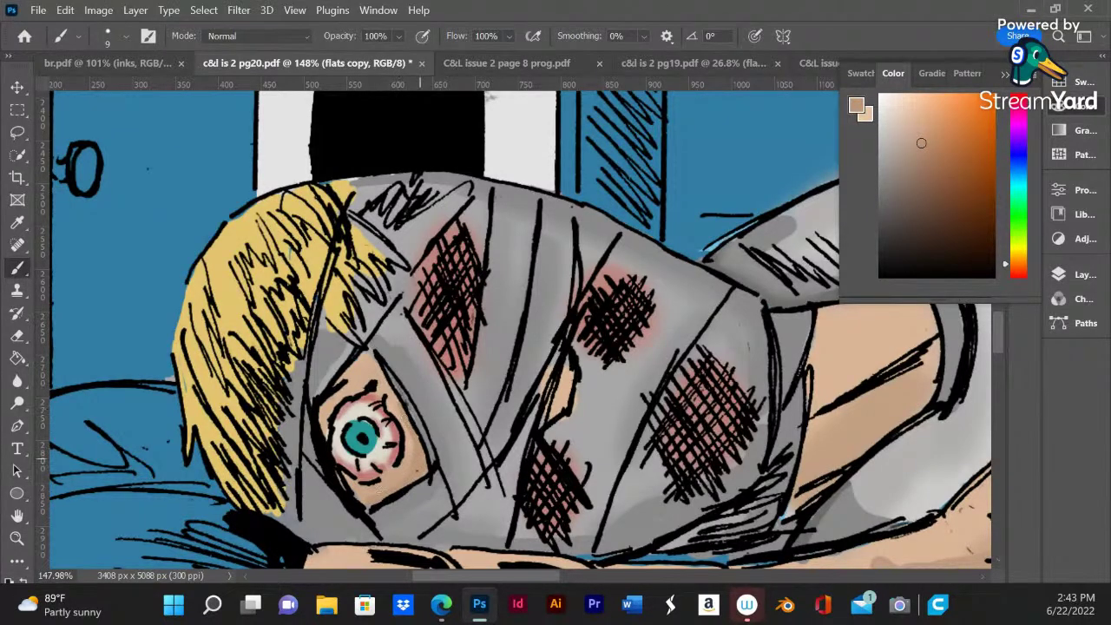
- Change the foreground hue to a light teal blue and dab a tear at the lower edge of the patient's eye
{"action": "left_click_drag", "start_coordinate": [1005, 254], "coordinate": [1005, 177]}
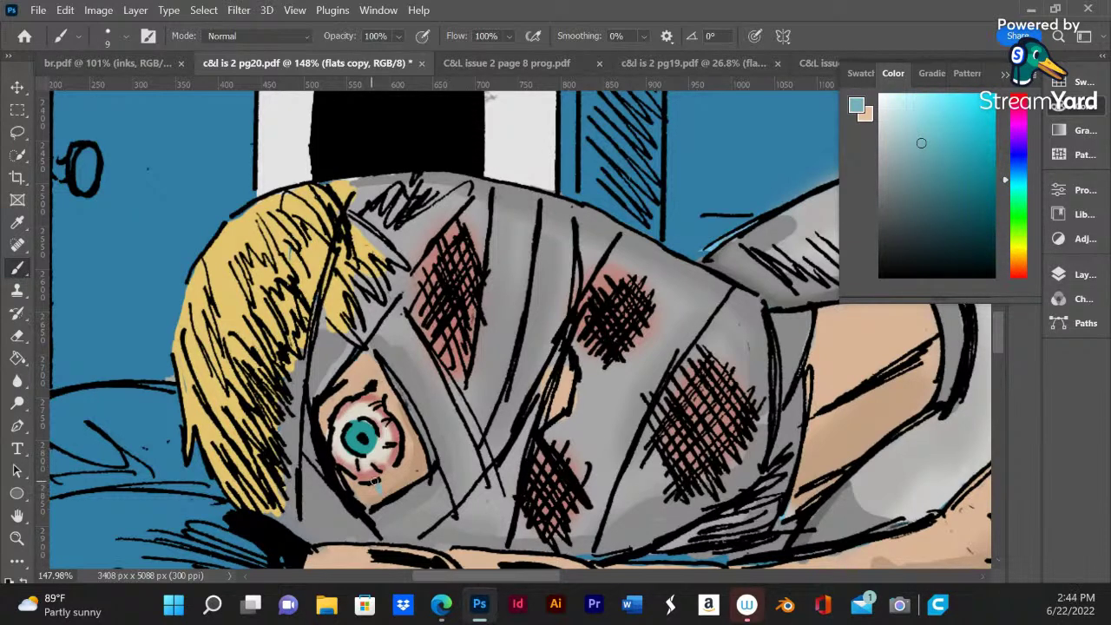
{"action": "mouse_move", "coordinate": [375, 480]}
{"action": "left_mouse_down"}
{"action": "mouse_move", "coordinate": [382, 486]}
{"action": "mouse_move", "coordinate": [374, 480]}
{"action": "left_mouse_up"}
- Examine the hospital panels on the lower part of the page at reduced magnification
{"action": "scroll", "coordinate": [388, 408], "scroll_direction": "down", "scroll_amount": 3}
{"action": "scroll", "coordinate": [472, 387], "scroll_direction": "down", "scroll_amount": 4}
{"action": "scroll", "coordinate": [469, 391], "scroll_direction": "down", "scroll_amount": 4}
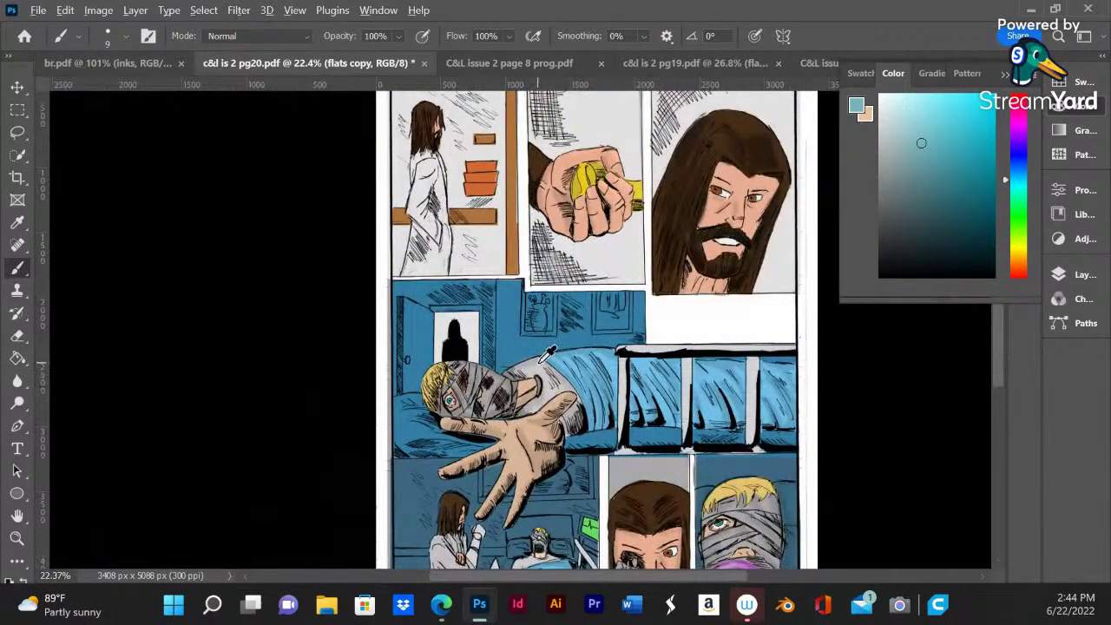
{"action": "scroll", "coordinate": [549, 352], "scroll_direction": "down", "scroll_amount": 1}
{"action": "scroll", "coordinate": [549, 351], "scroll_direction": "down", "scroll_amount": 3}
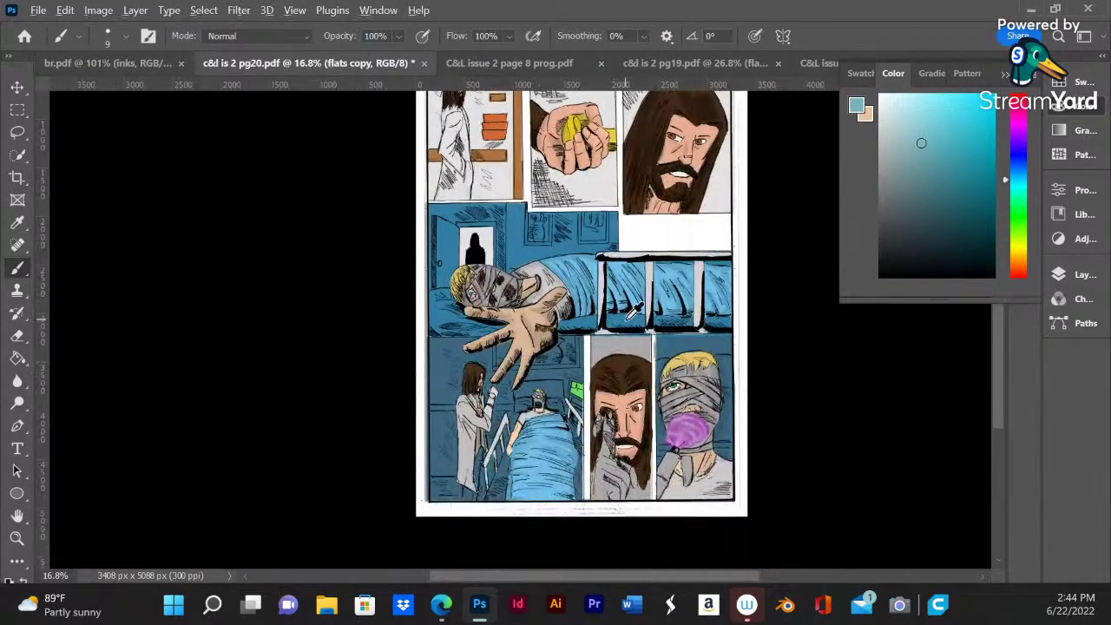
{"action": "scroll", "coordinate": [630, 311], "scroll_direction": "up", "scroll_amount": 1}
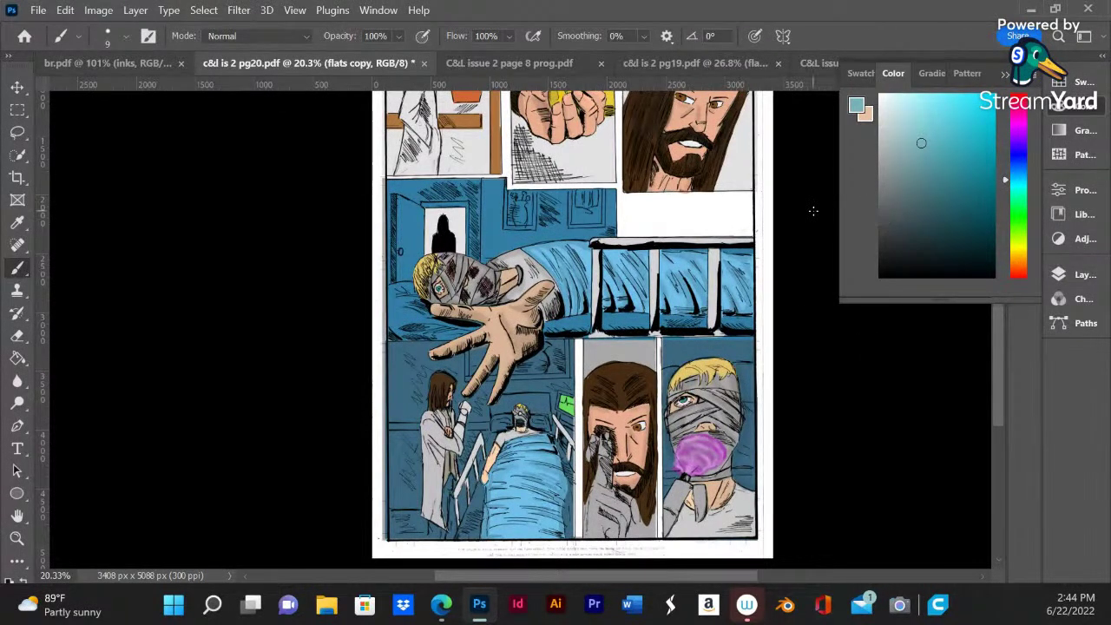
{"action": "scroll", "coordinate": [809, 211], "scroll_direction": "up", "scroll_amount": 1}
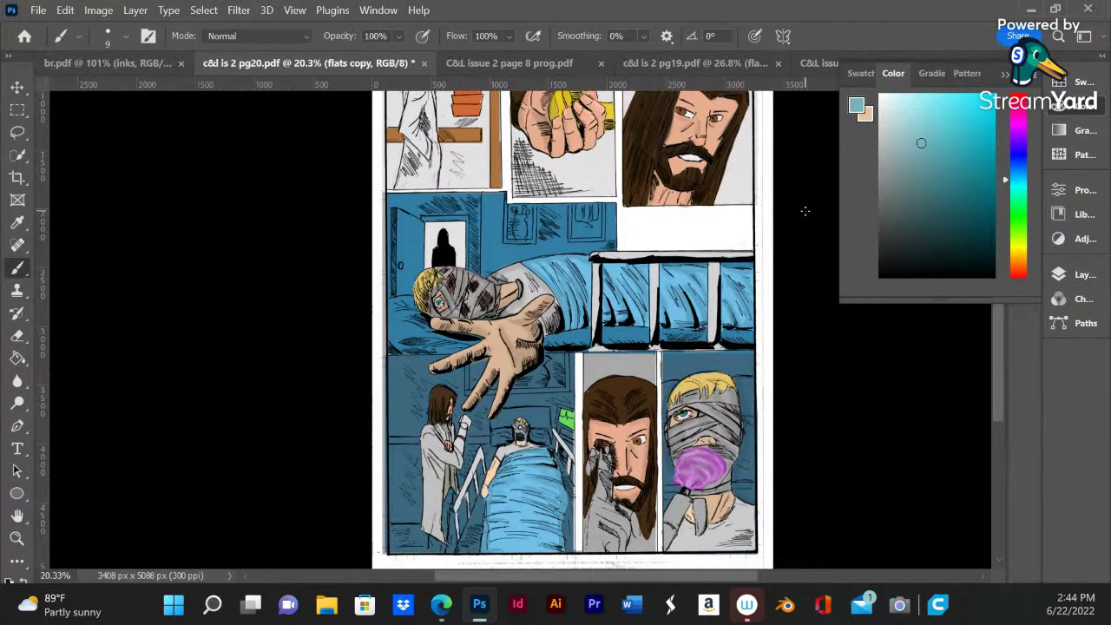